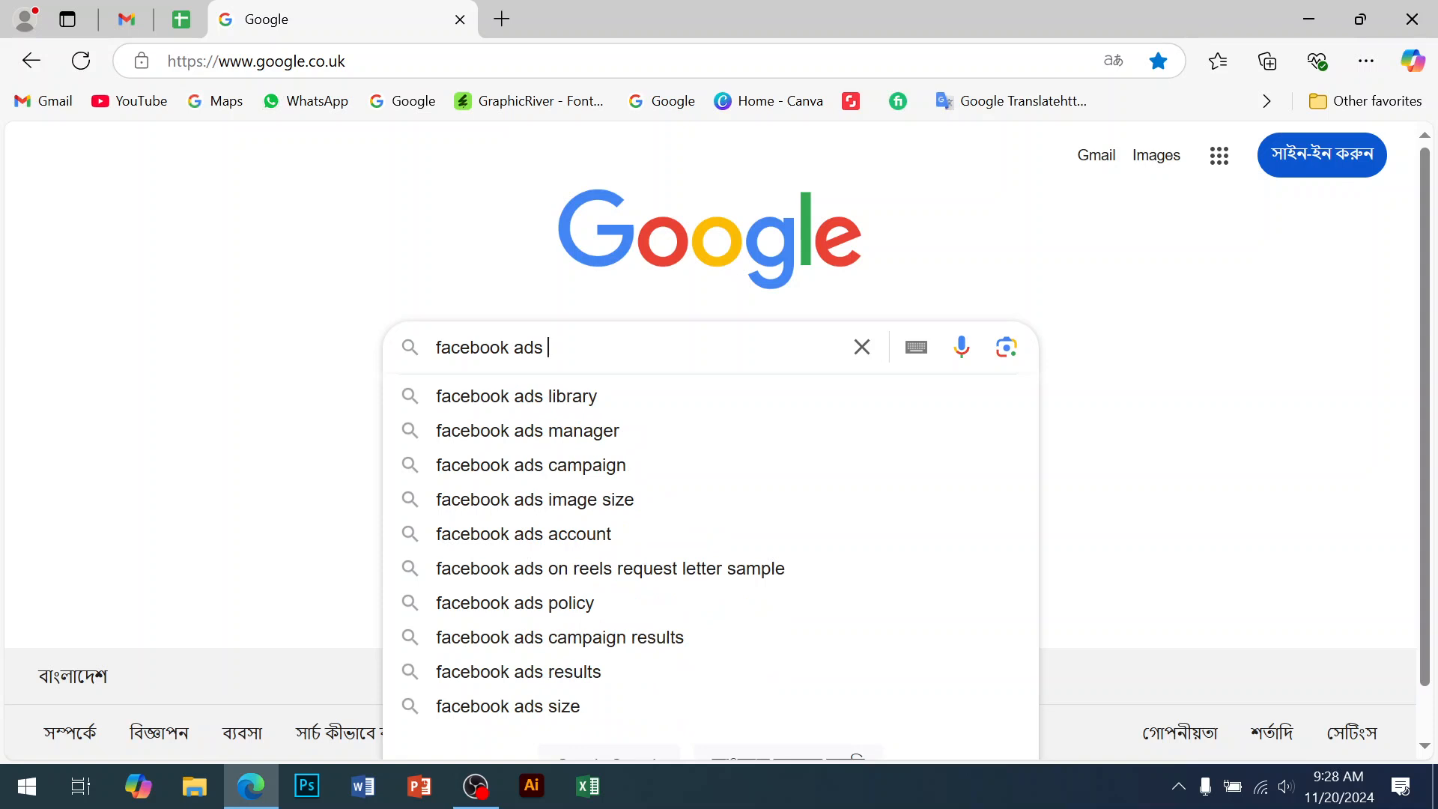
# Show Google image results for 'facebook ads design' and open a new browser tab
pyautogui.press('Return')
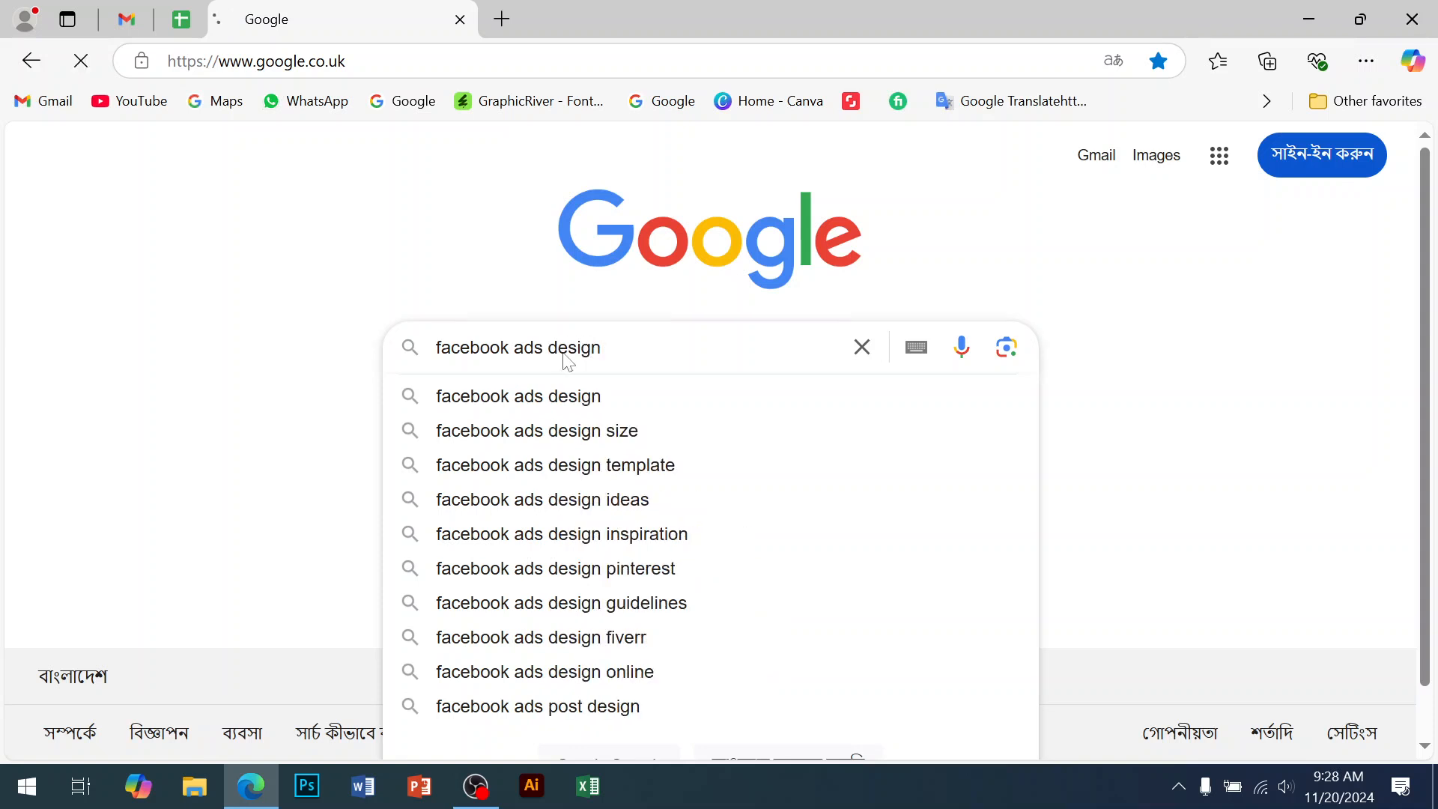
pyautogui.click(225, 253)
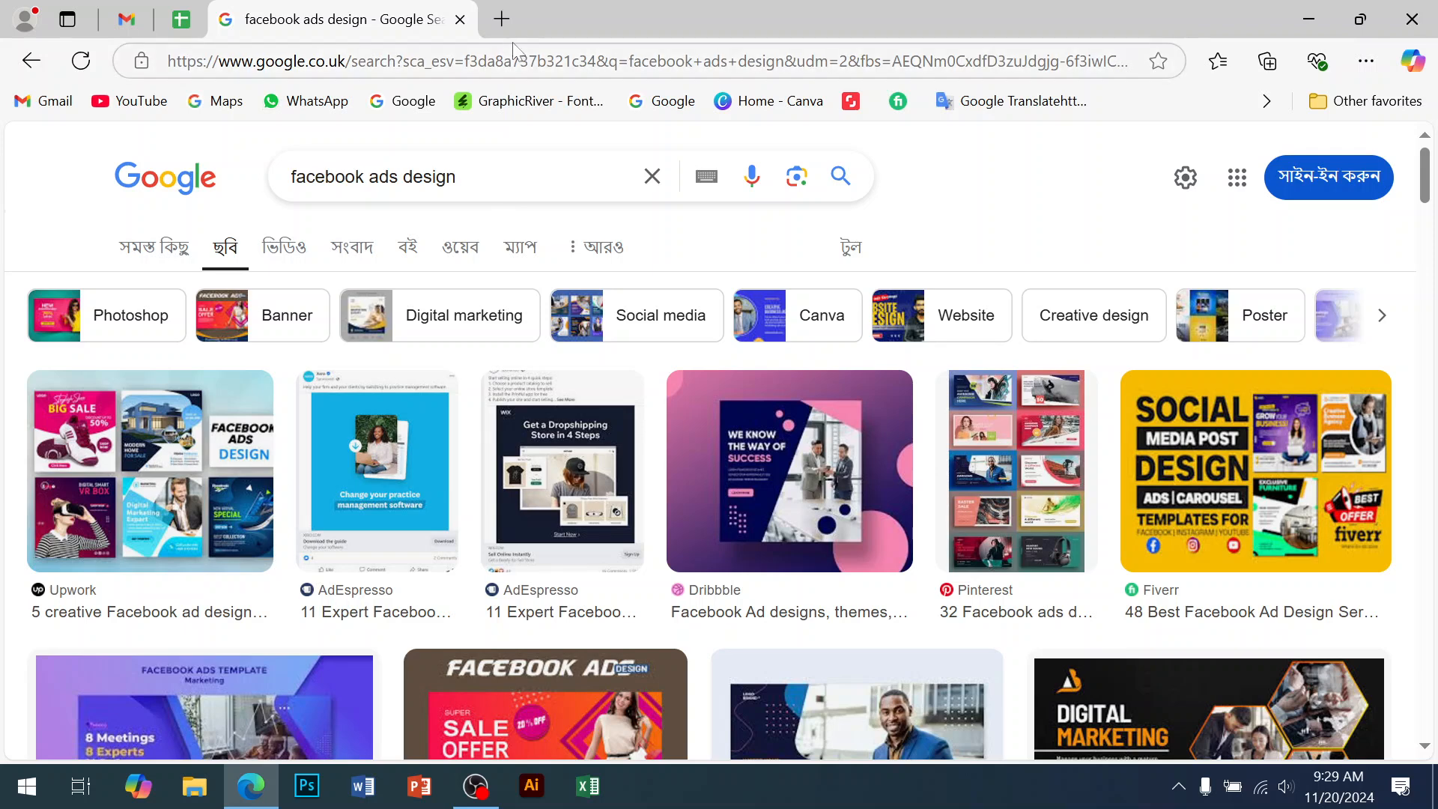
pyautogui.click(502, 19)
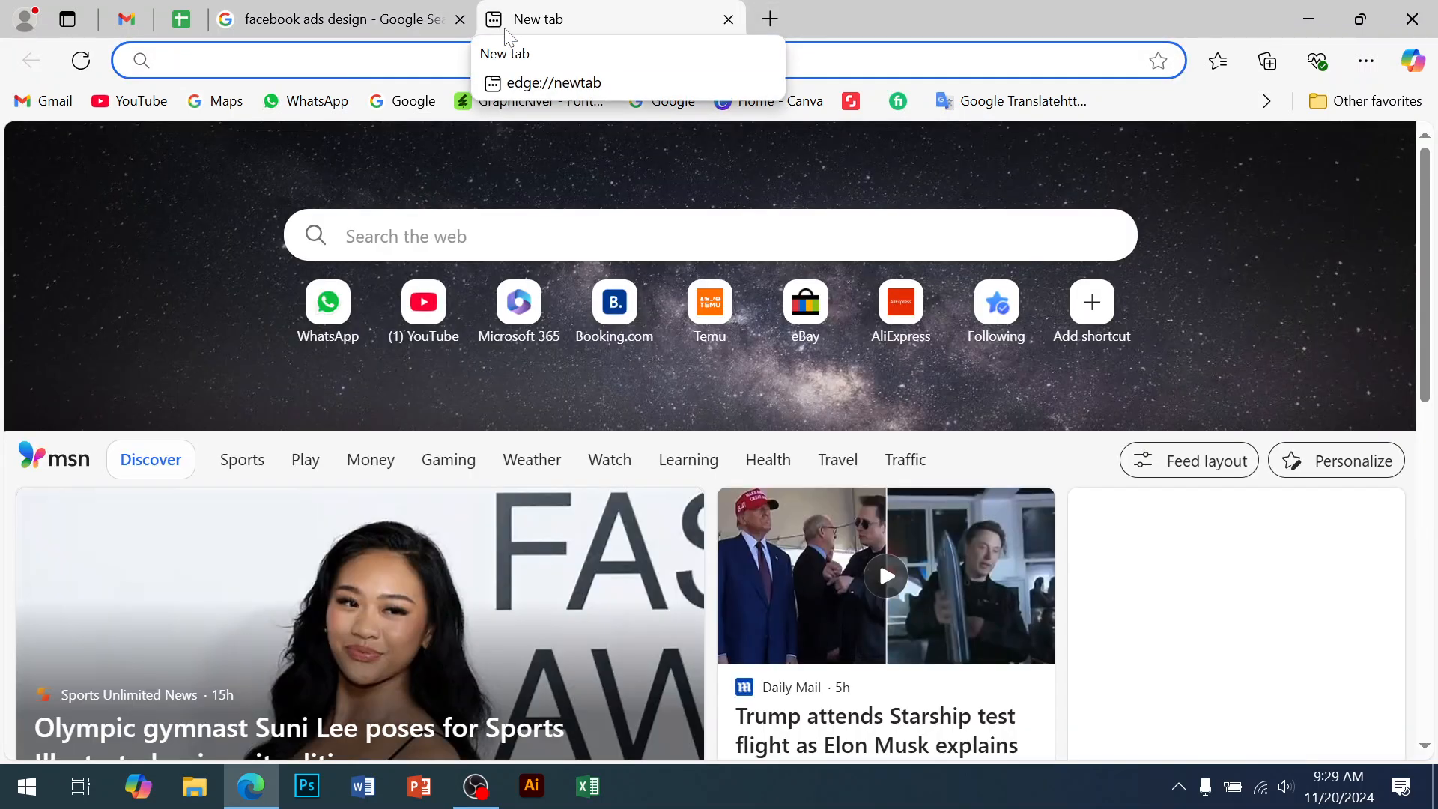
# Search 'google' from the new tab and go to the Google homepage
pyautogui.click(518, 237)
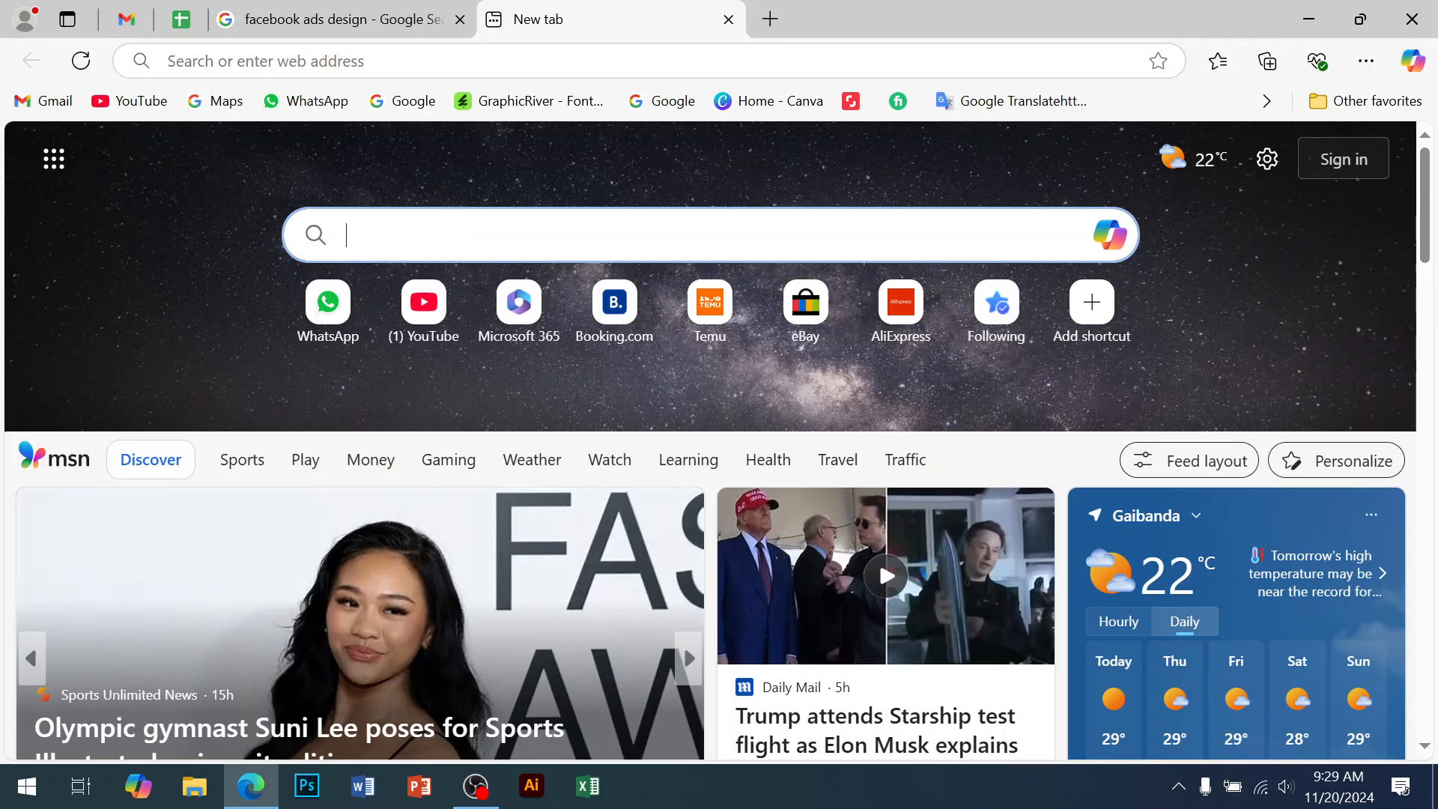
pyautogui.write('google')
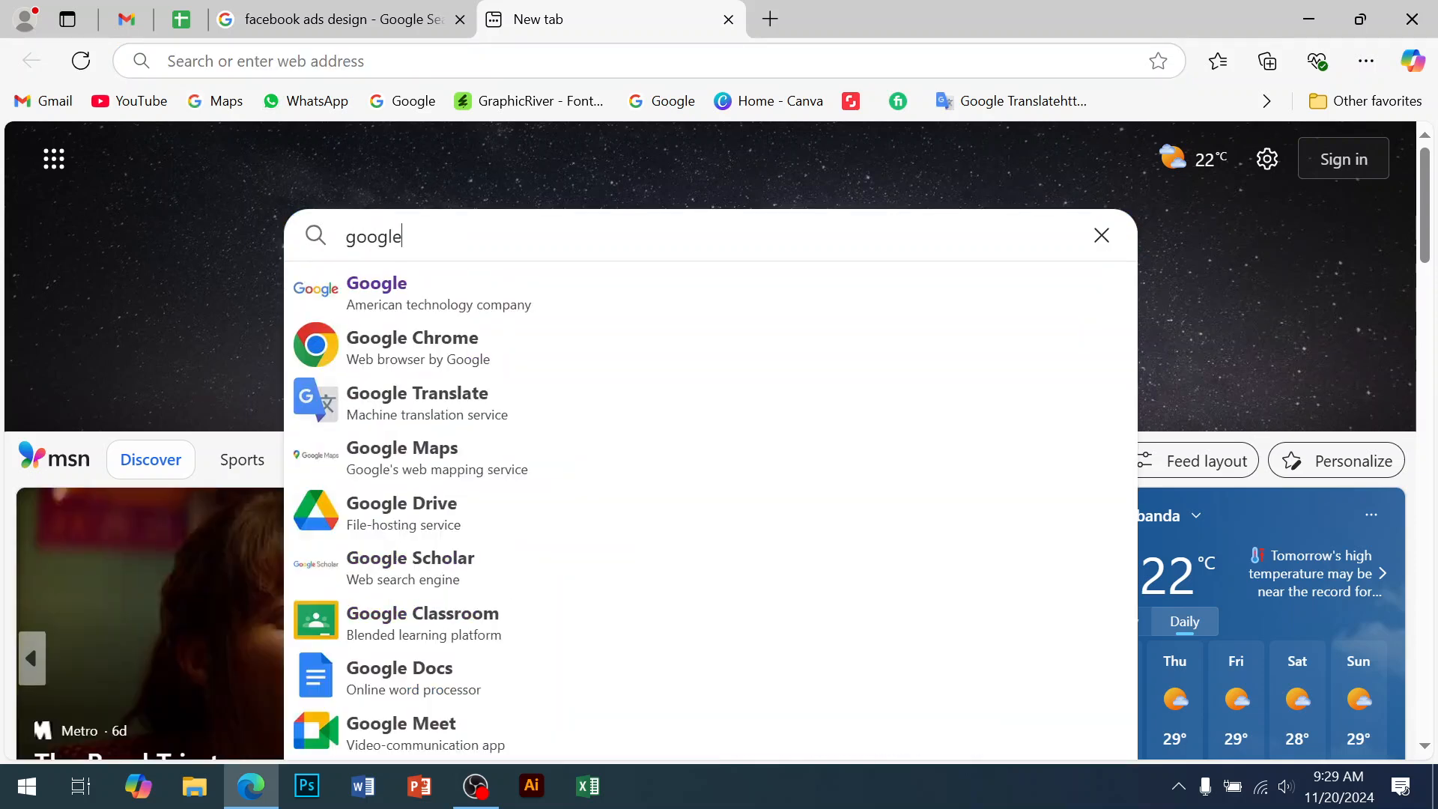
pyautogui.press('Return')
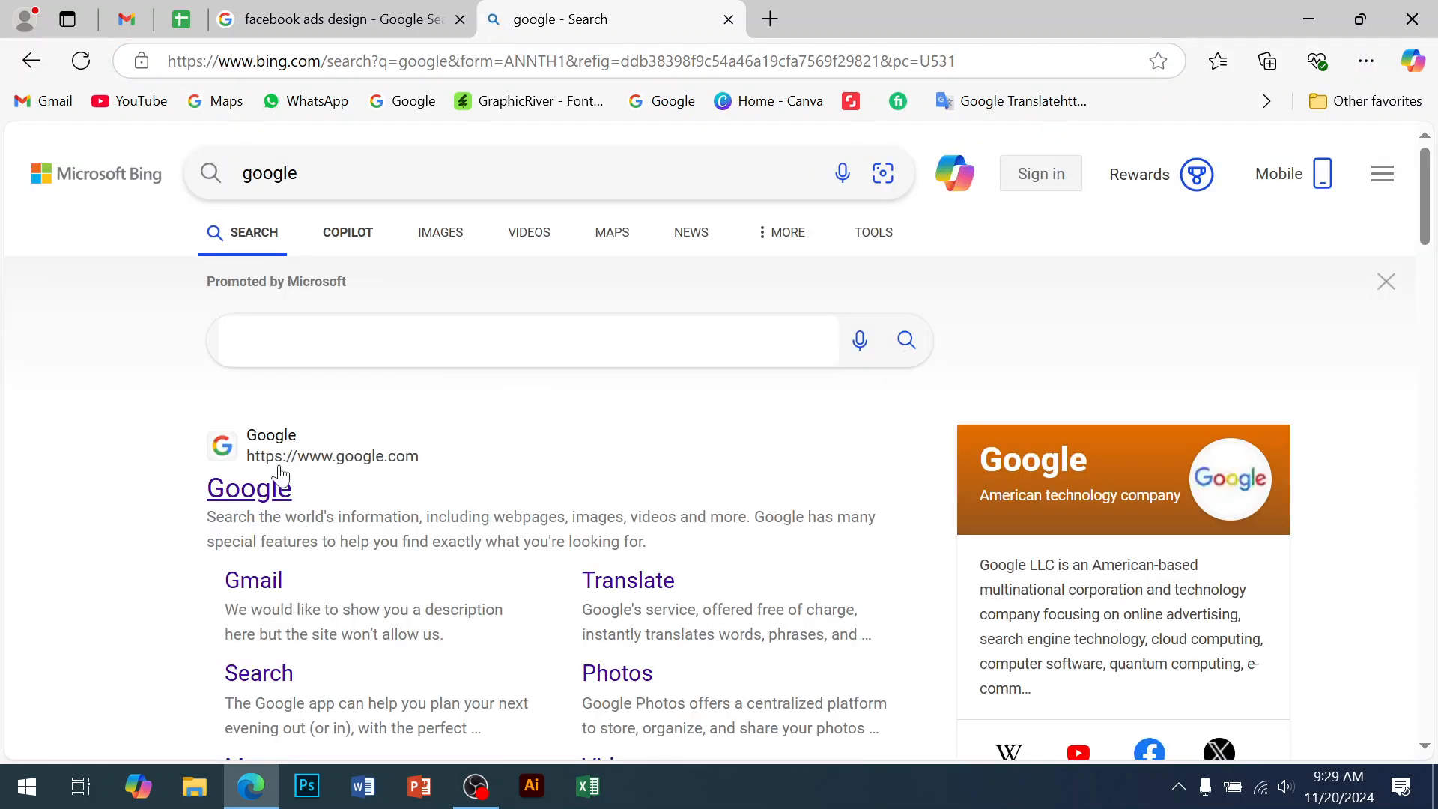
pyautogui.click(287, 488)
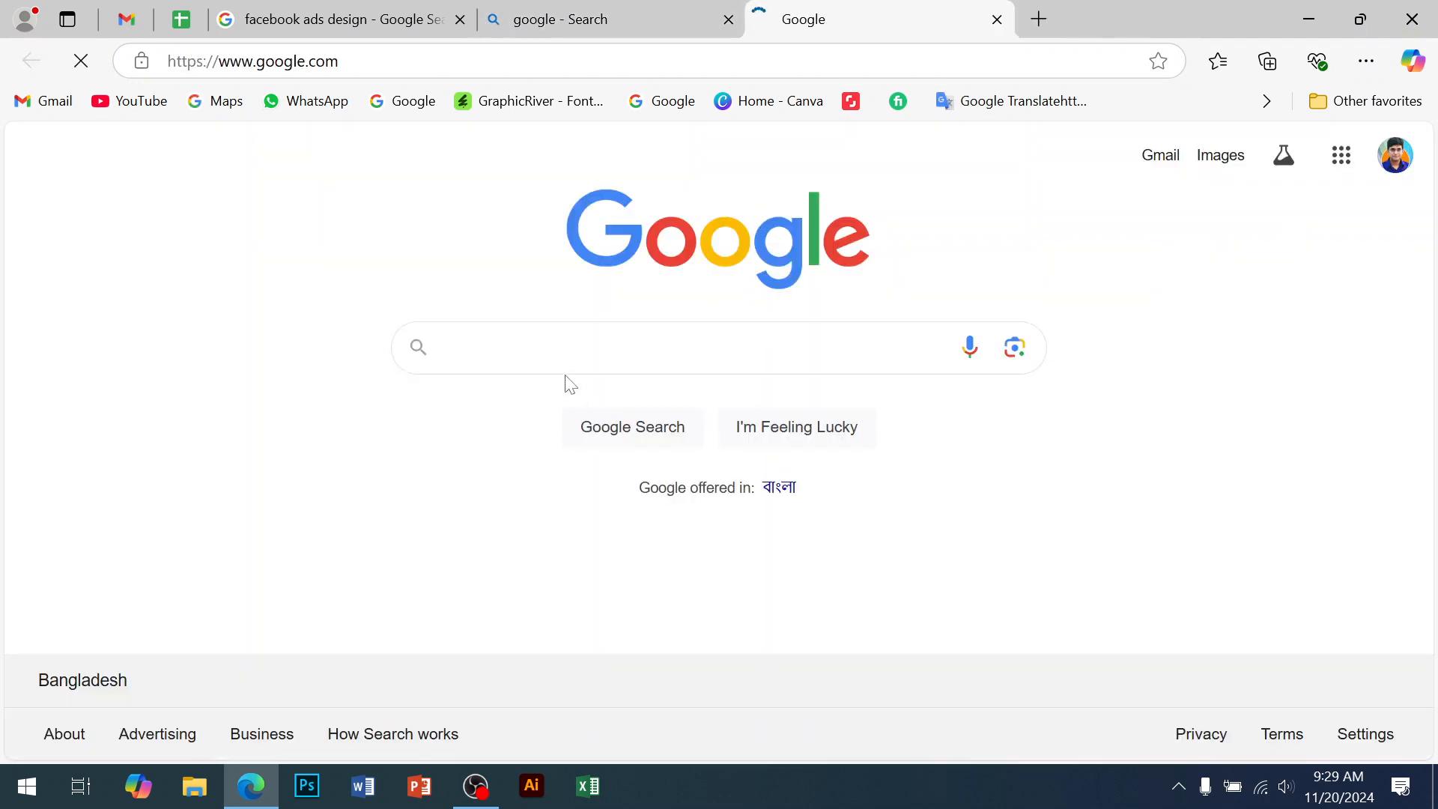
# Search Google for 'ads library' and open the 'Ad Library - Facebook' page
pyautogui.click(571, 356)
pyautogui.write('ads l')
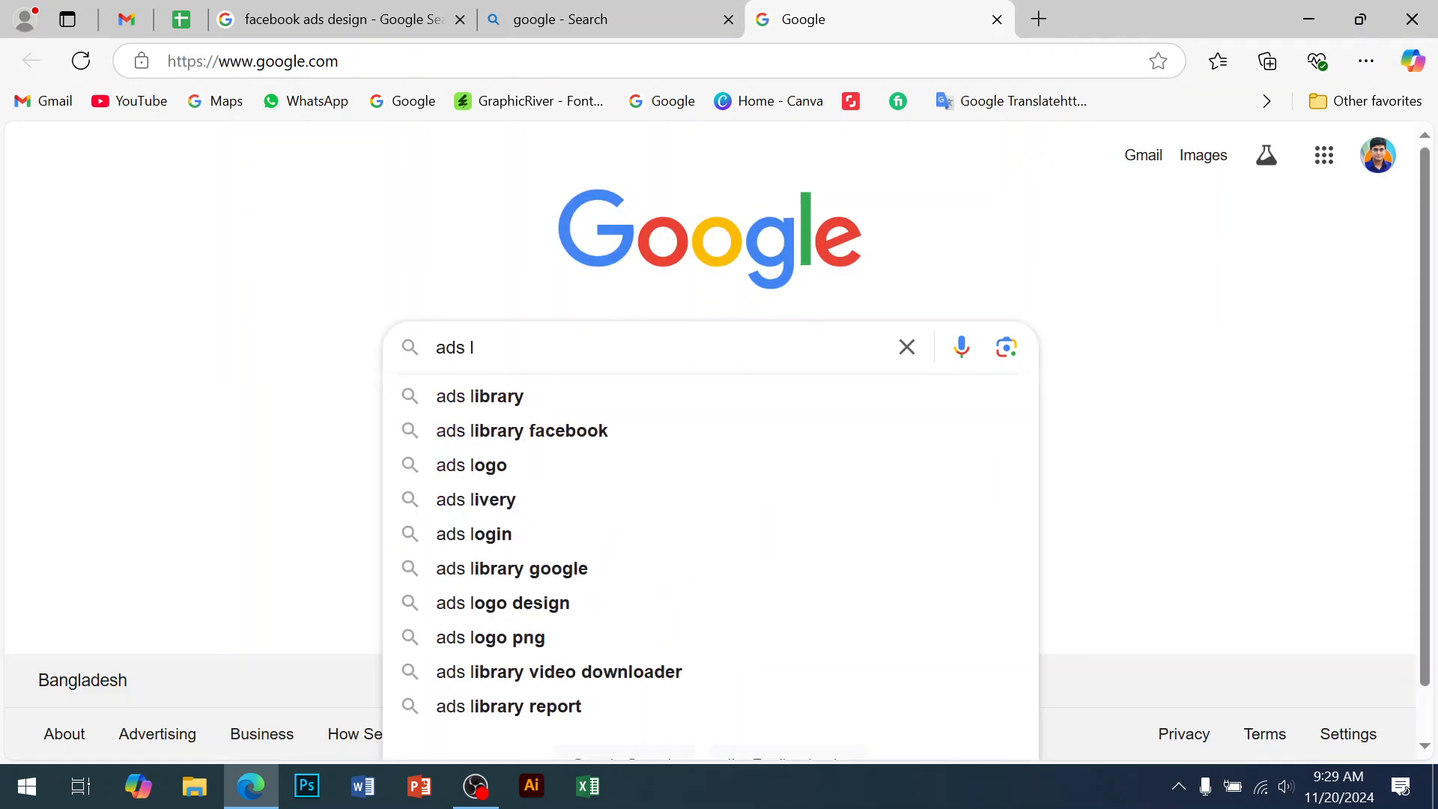
pyautogui.click(501, 397)
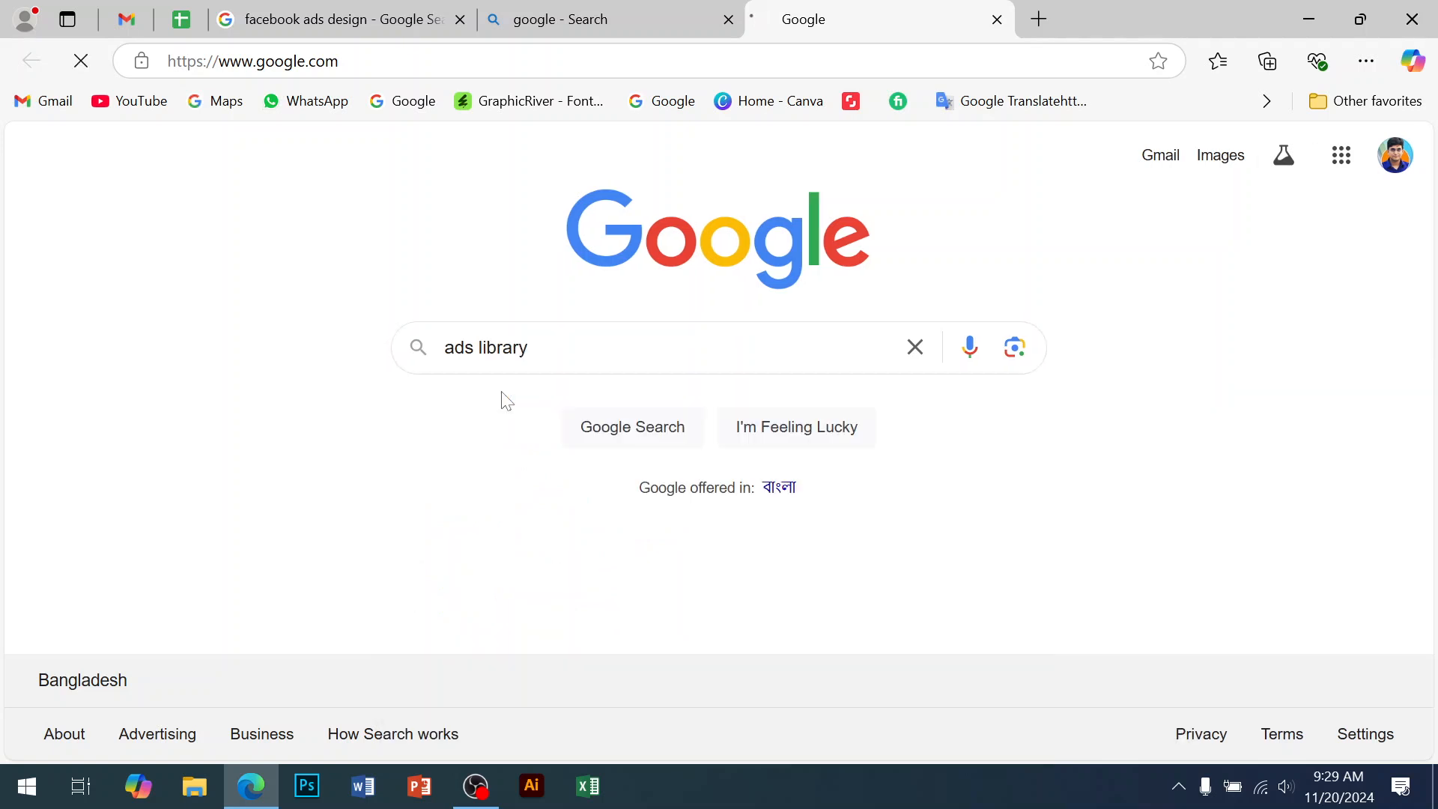
pyautogui.scroll(-1, 363, 416)
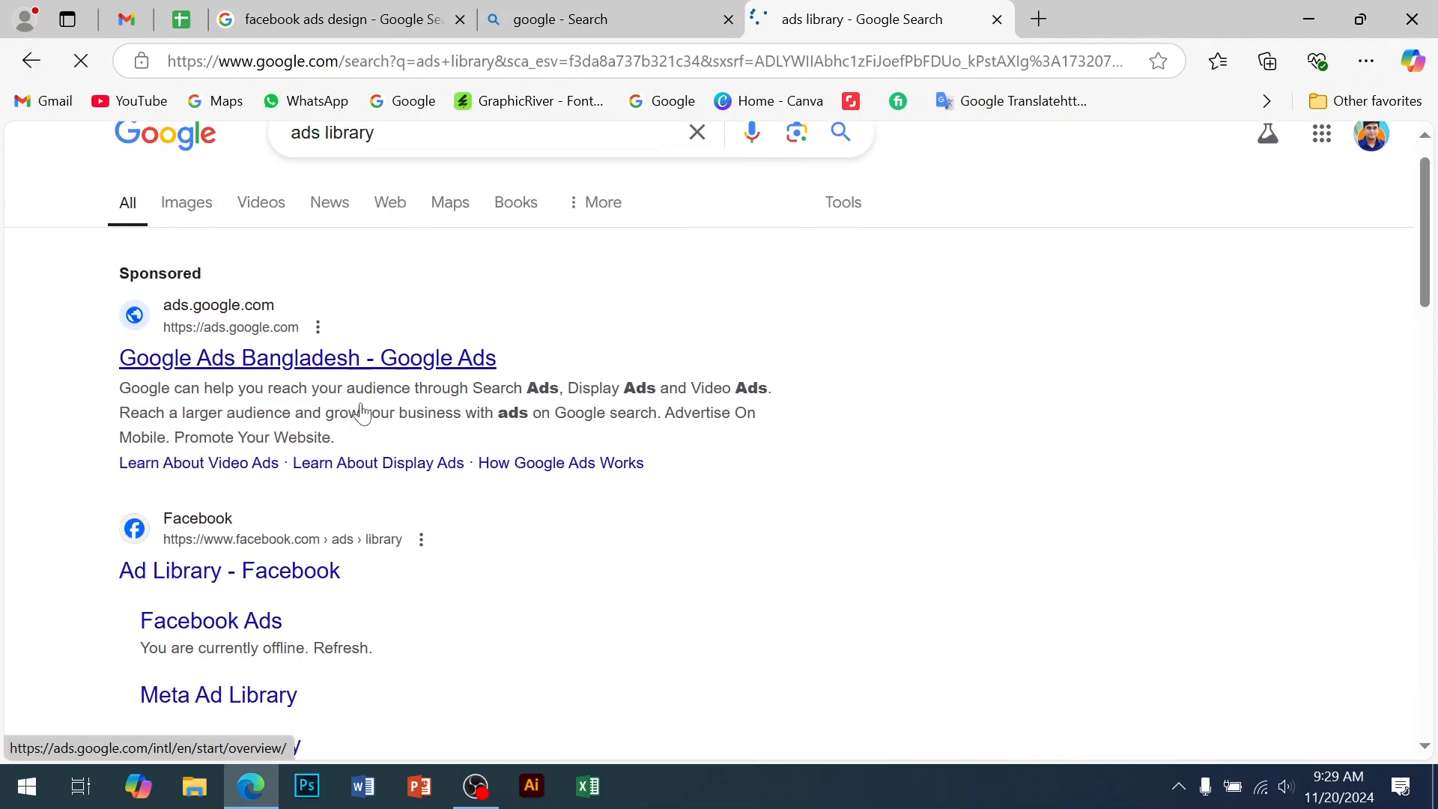
pyautogui.click(285, 510)
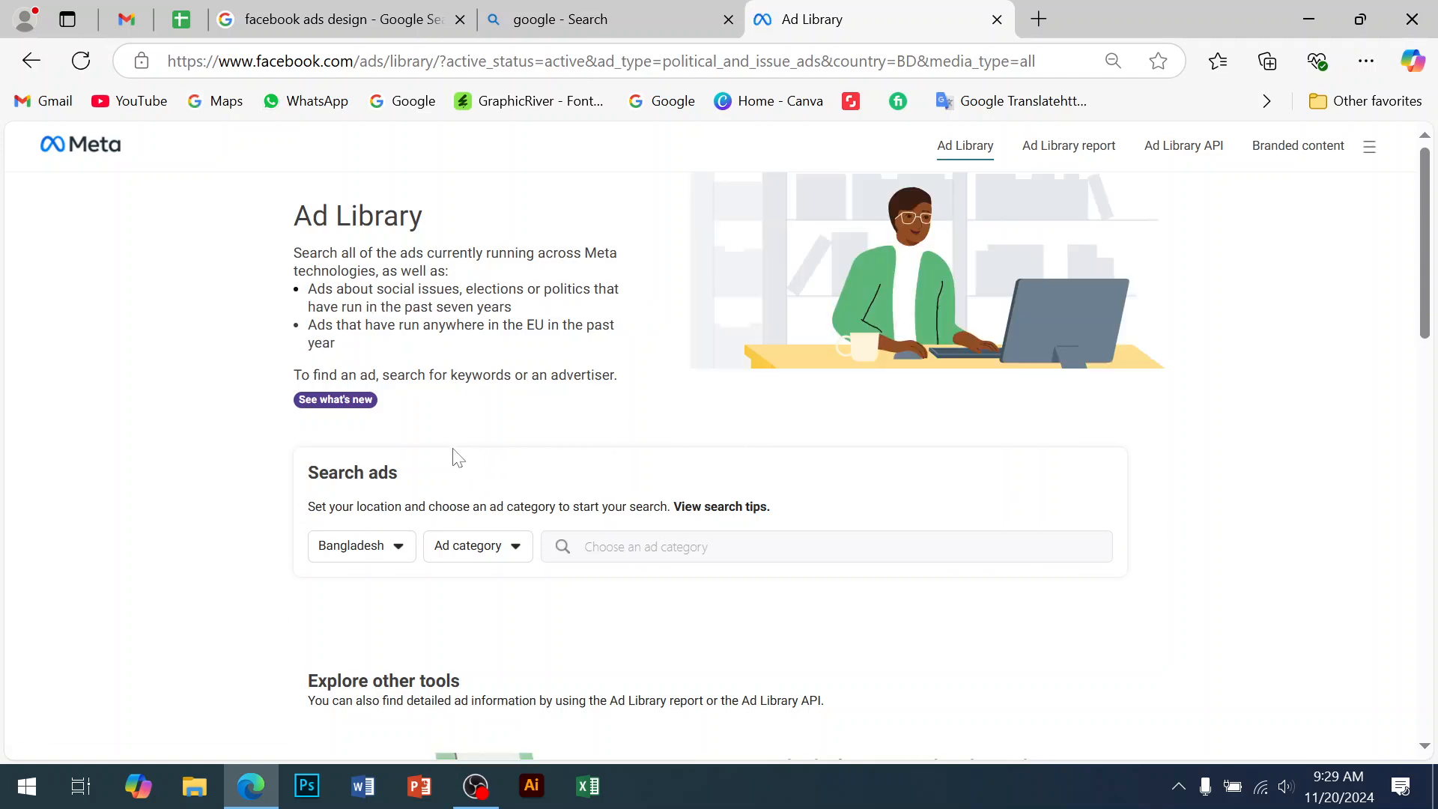
# Set the Ad Library country to Australia and the ad category to All ads
pyautogui.click(385, 555)
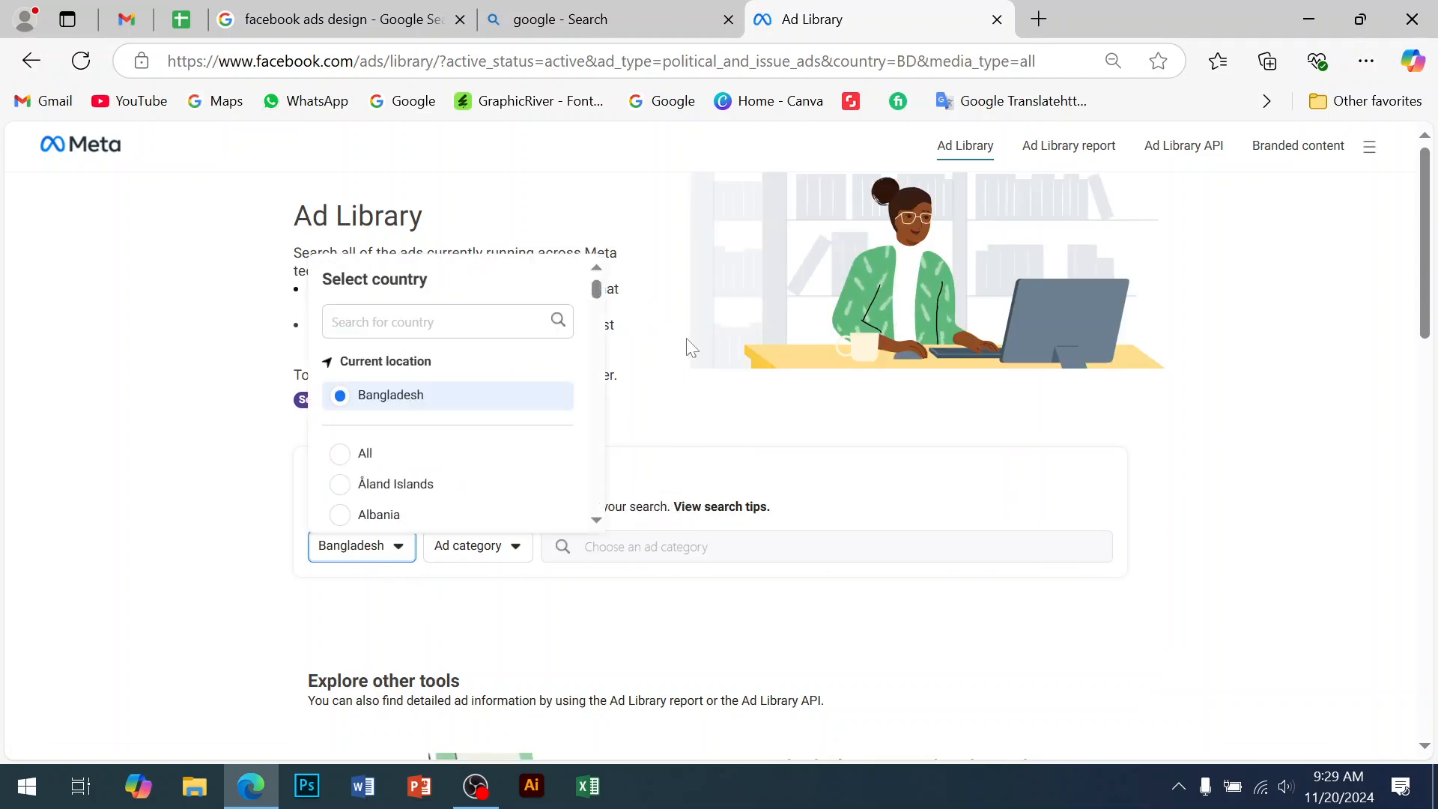
pyautogui.scroll(-6, 668, 375)
pyautogui.scroll(4, 646, 399)
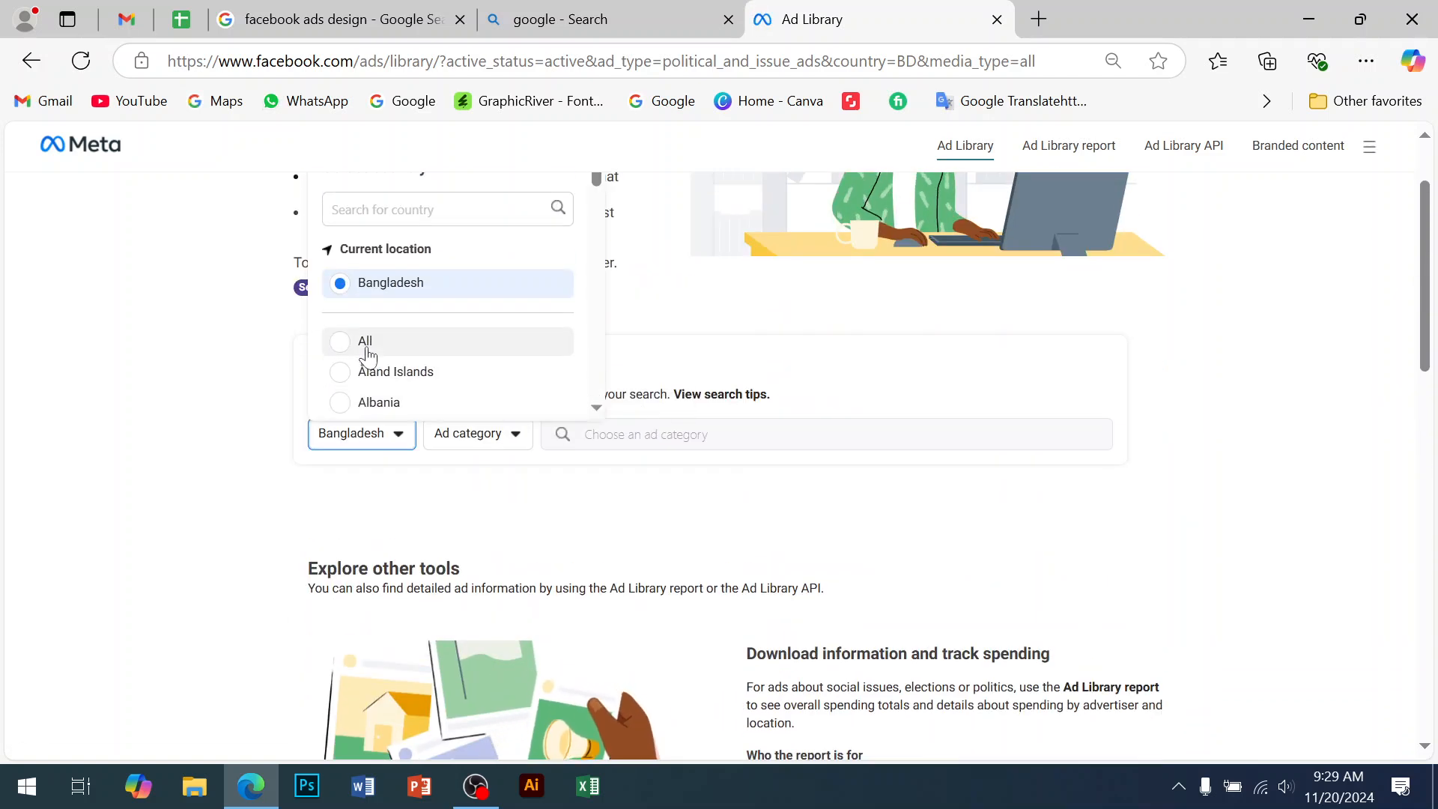
pyautogui.scroll(-3, 379, 389)
pyautogui.scroll(3, 386, 389)
pyautogui.scroll(-5, 389, 392)
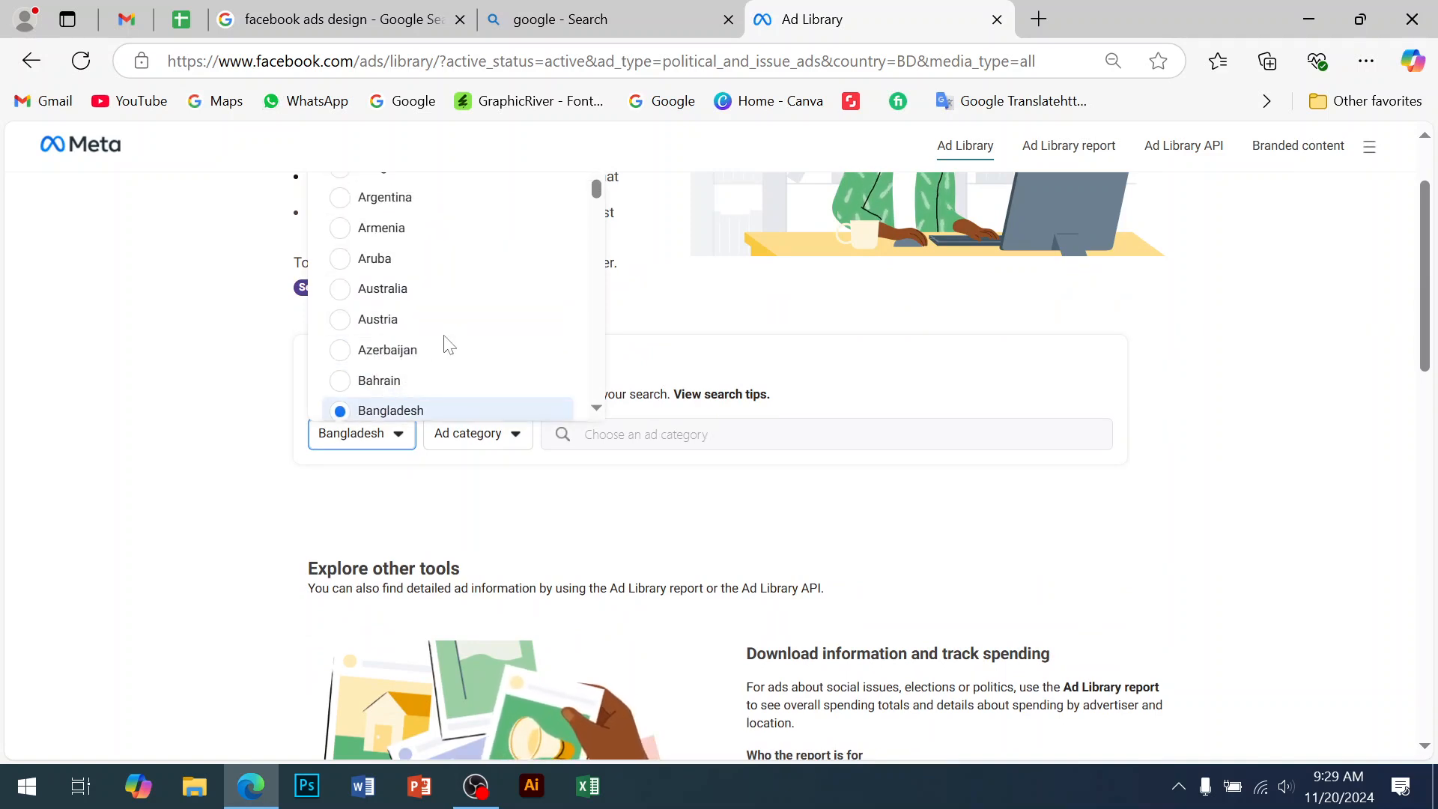
pyautogui.click(397, 294)
pyautogui.click(461, 433)
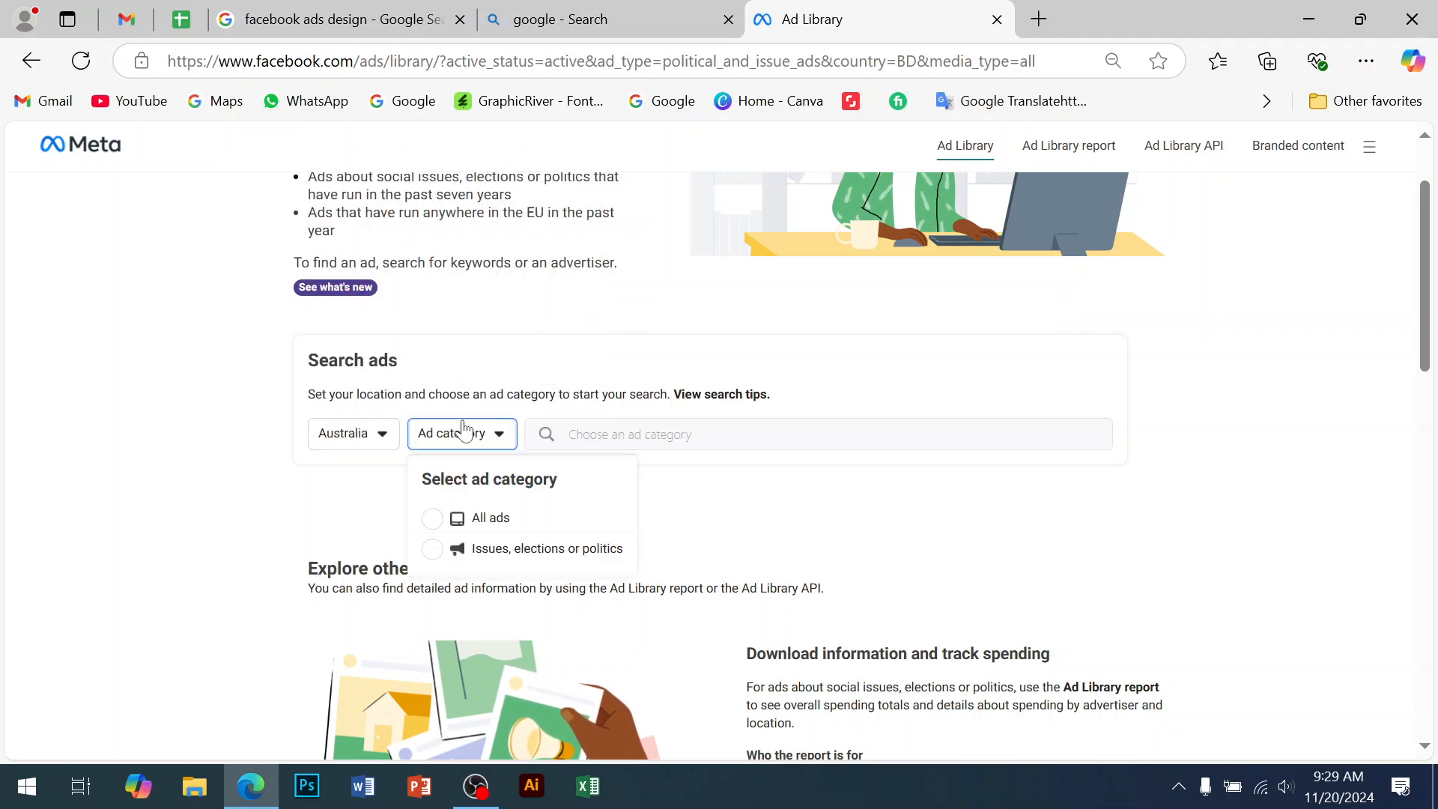
pyautogui.click(472, 517)
# Enter 'resturent' as the search keyword, removing the word 'food'
pyautogui.click(626, 434)
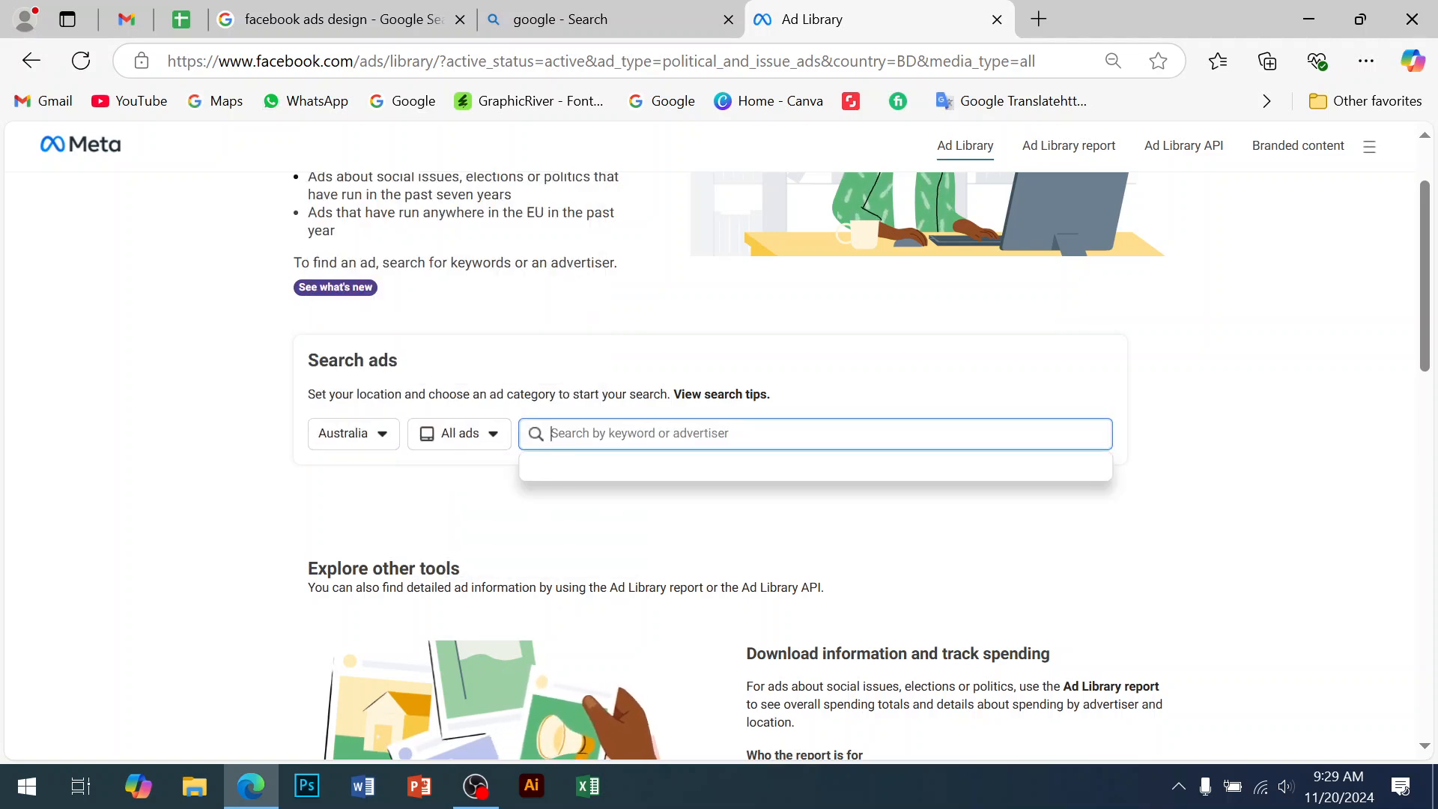
pyautogui.write('food ')
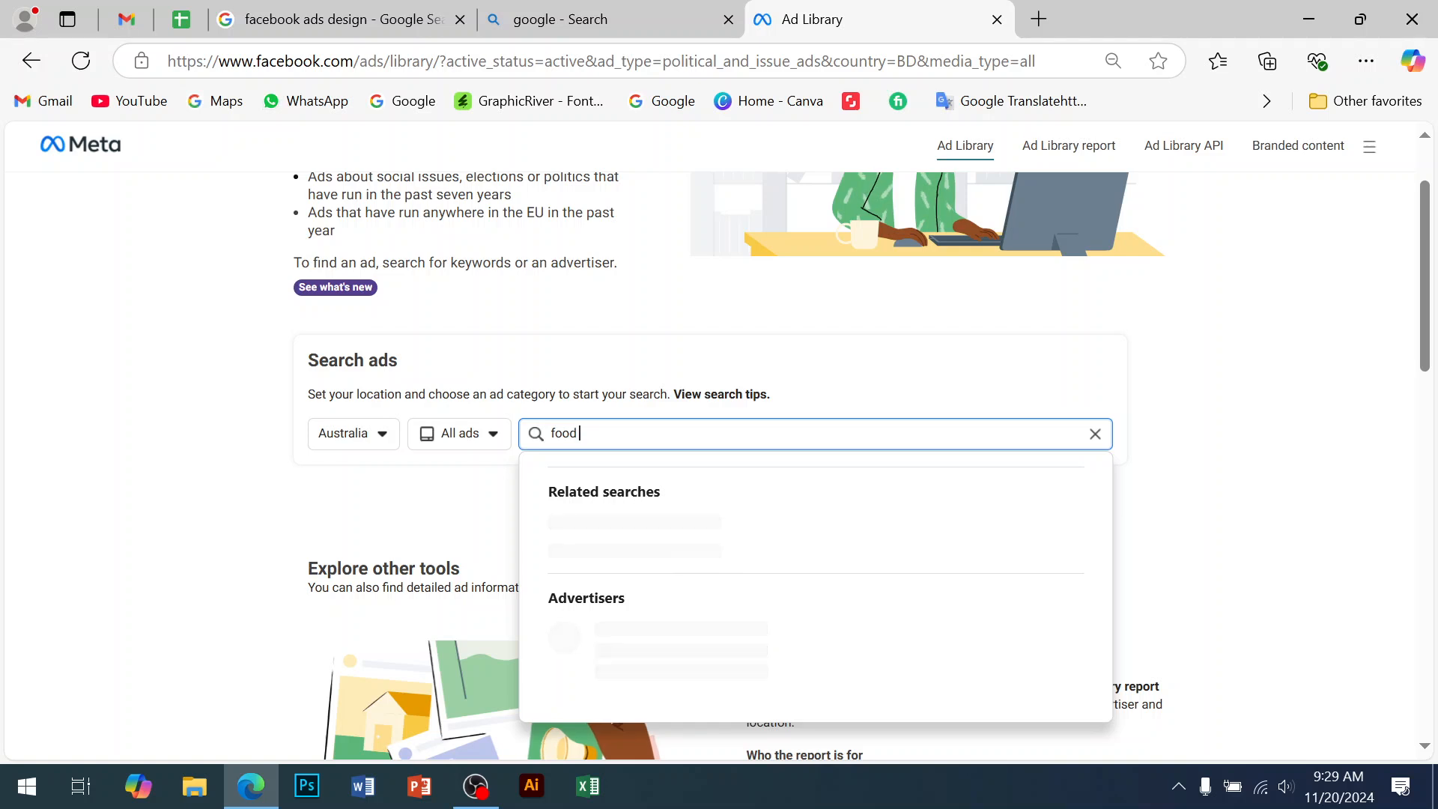
pyautogui.write('resturent')
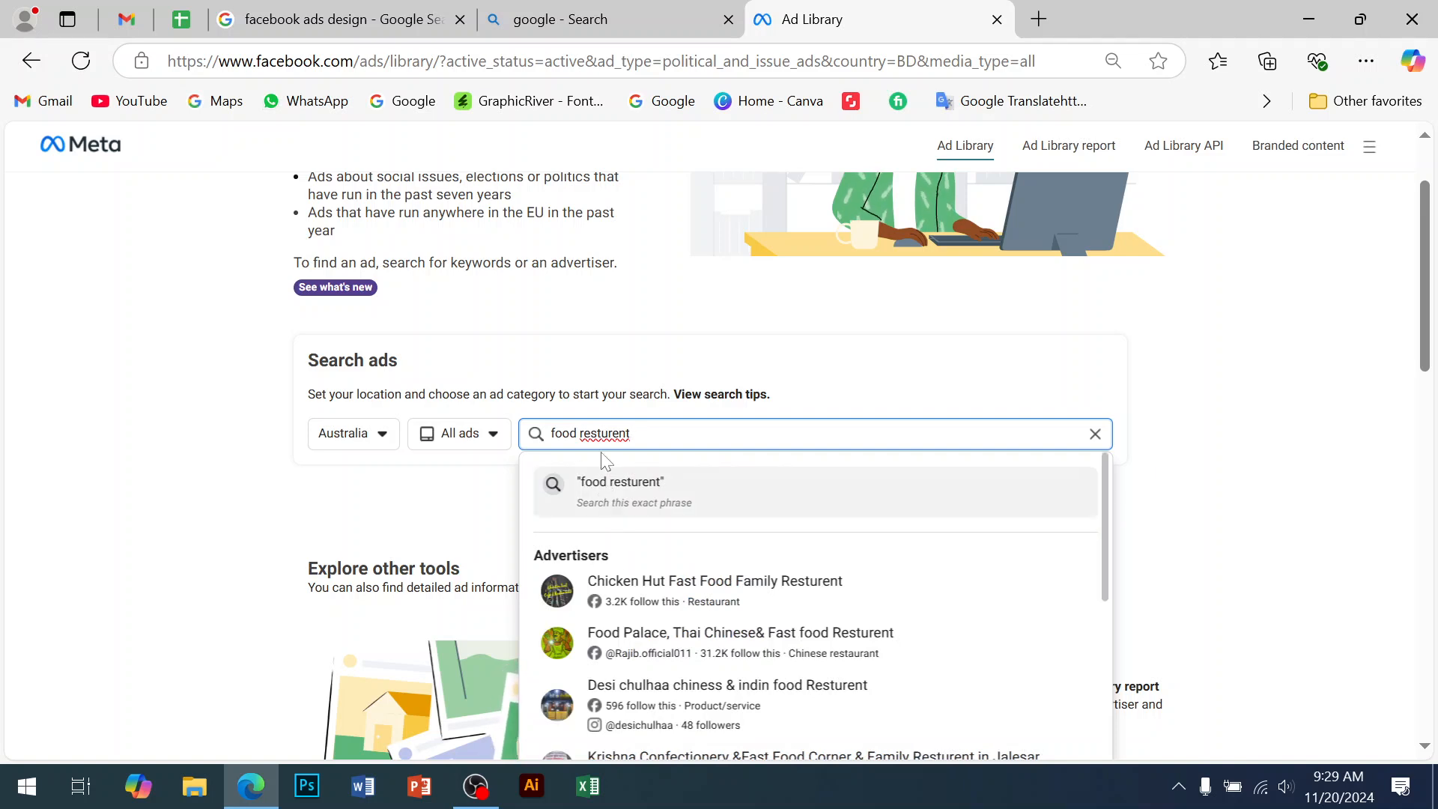
pyautogui.moveTo(580, 433); pyautogui.dragTo(424, 412)
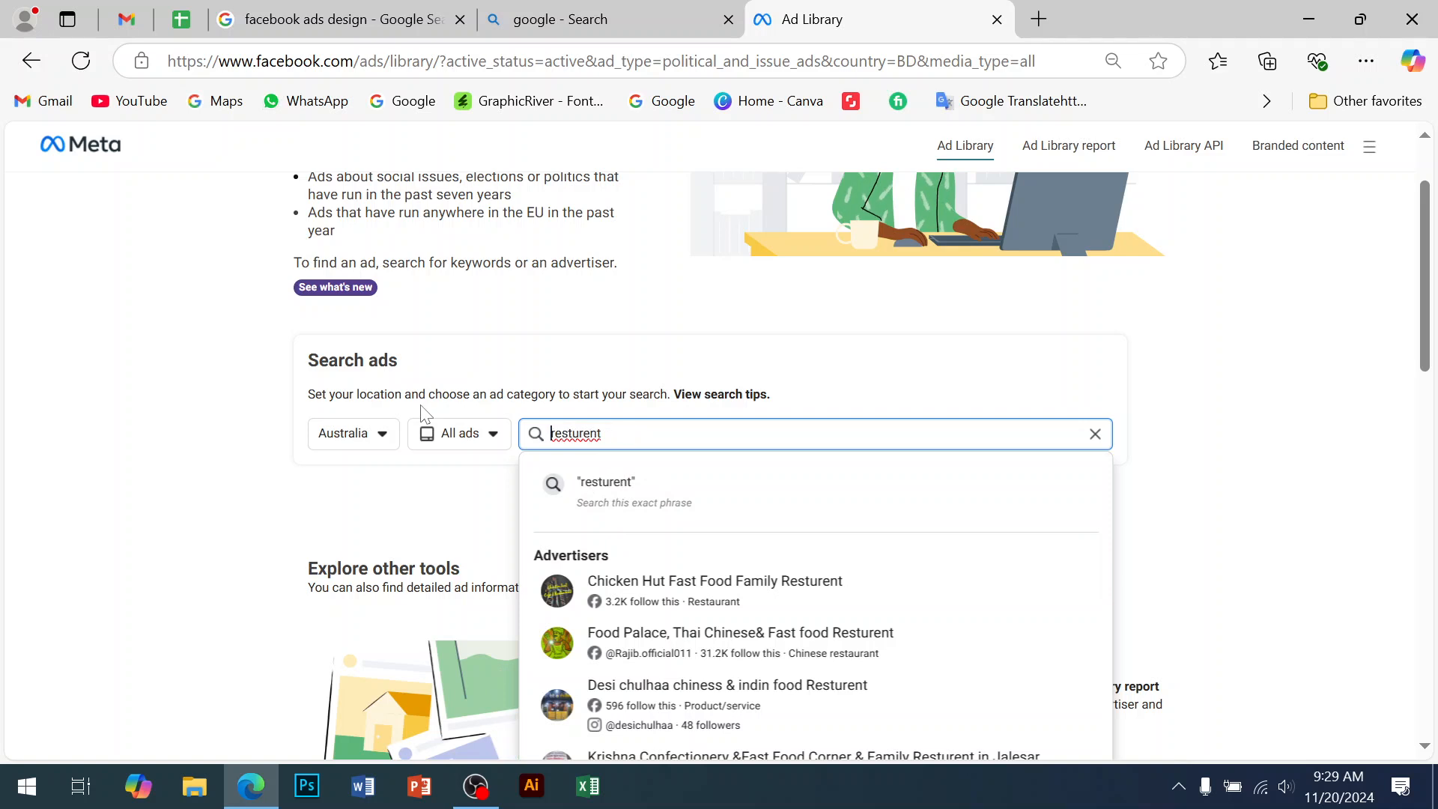
pyautogui.press('BackSpace')
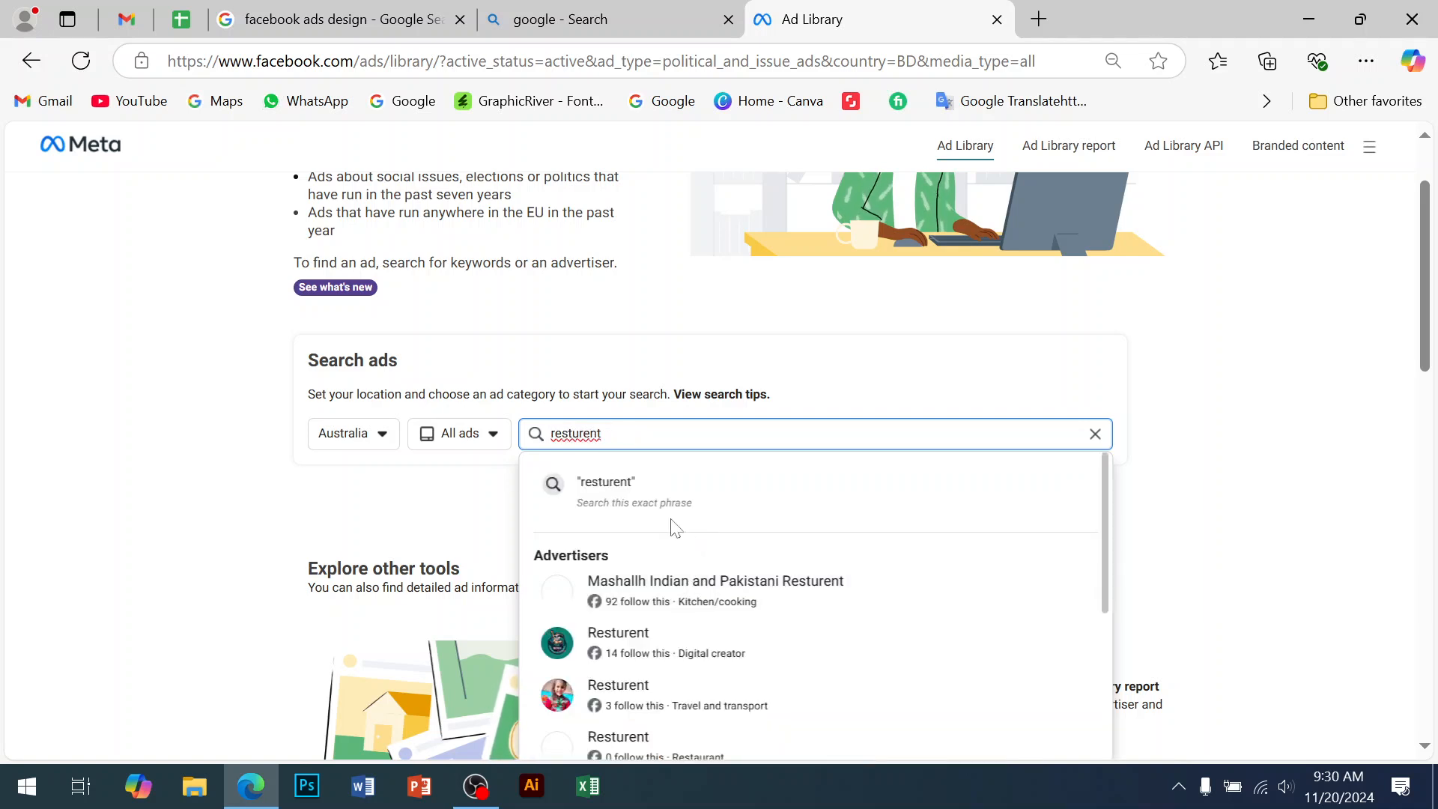
pyautogui.click(627, 444)
pyautogui.press('Return')
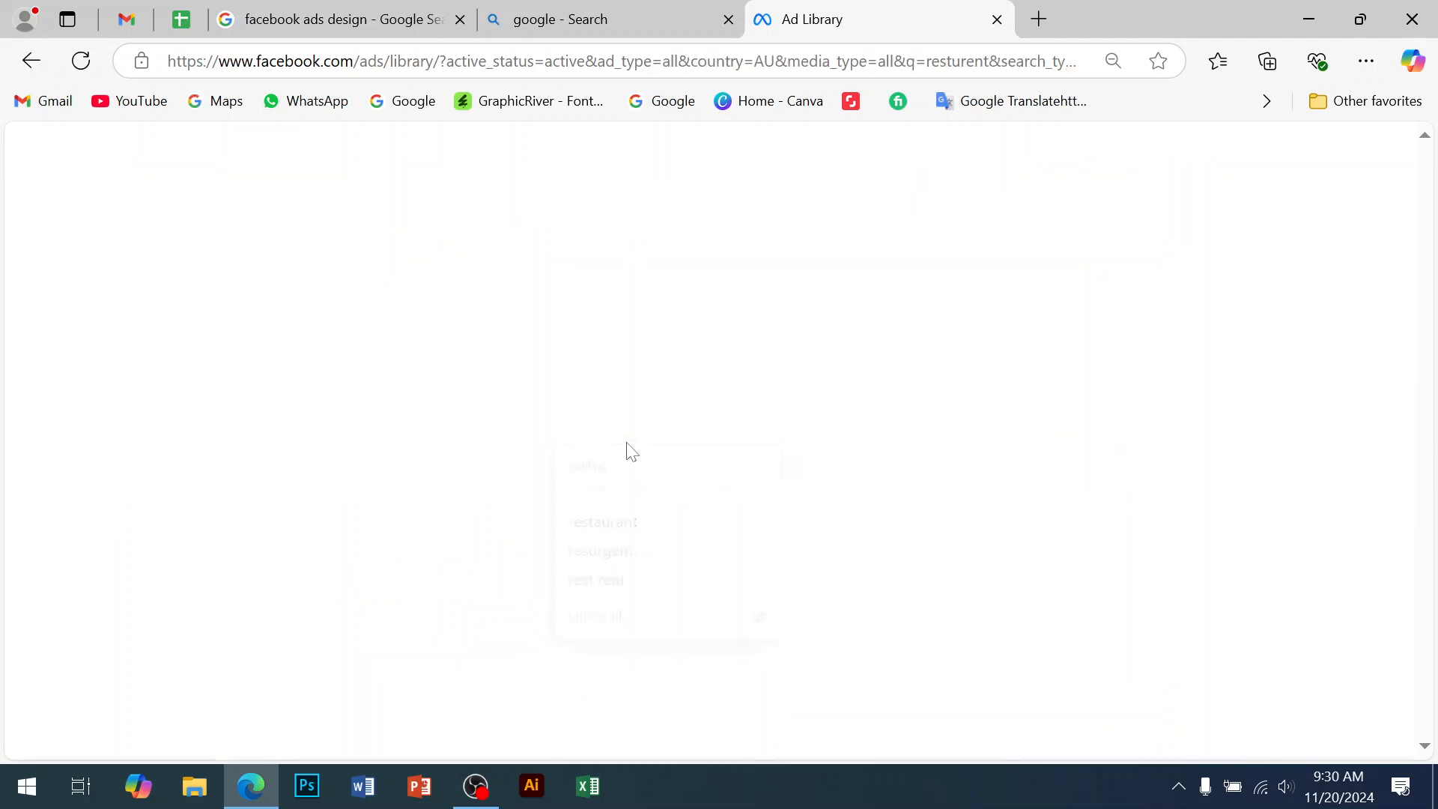
pyautogui.click(315, 202)
pyautogui.click(358, 291)
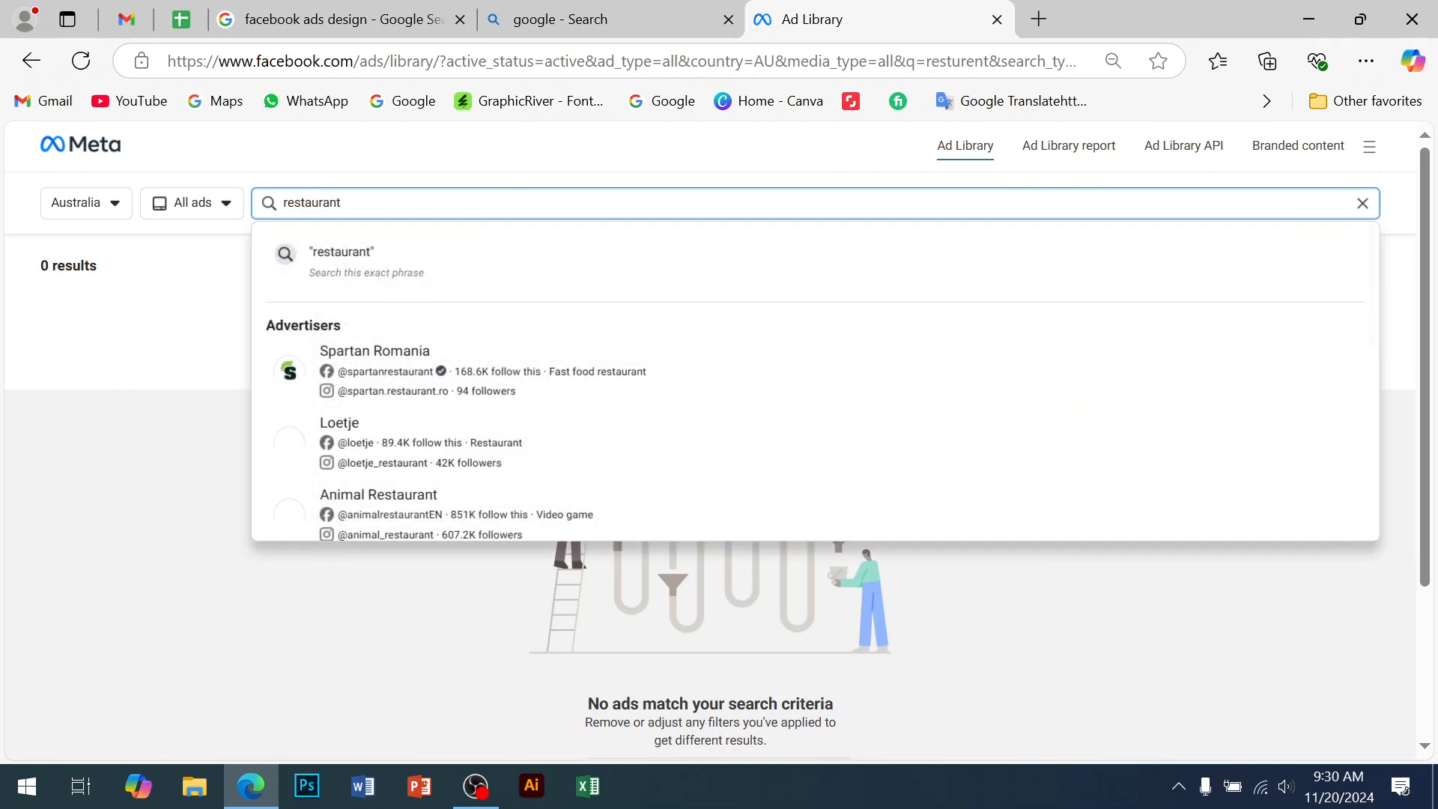
pyautogui.press('Return')
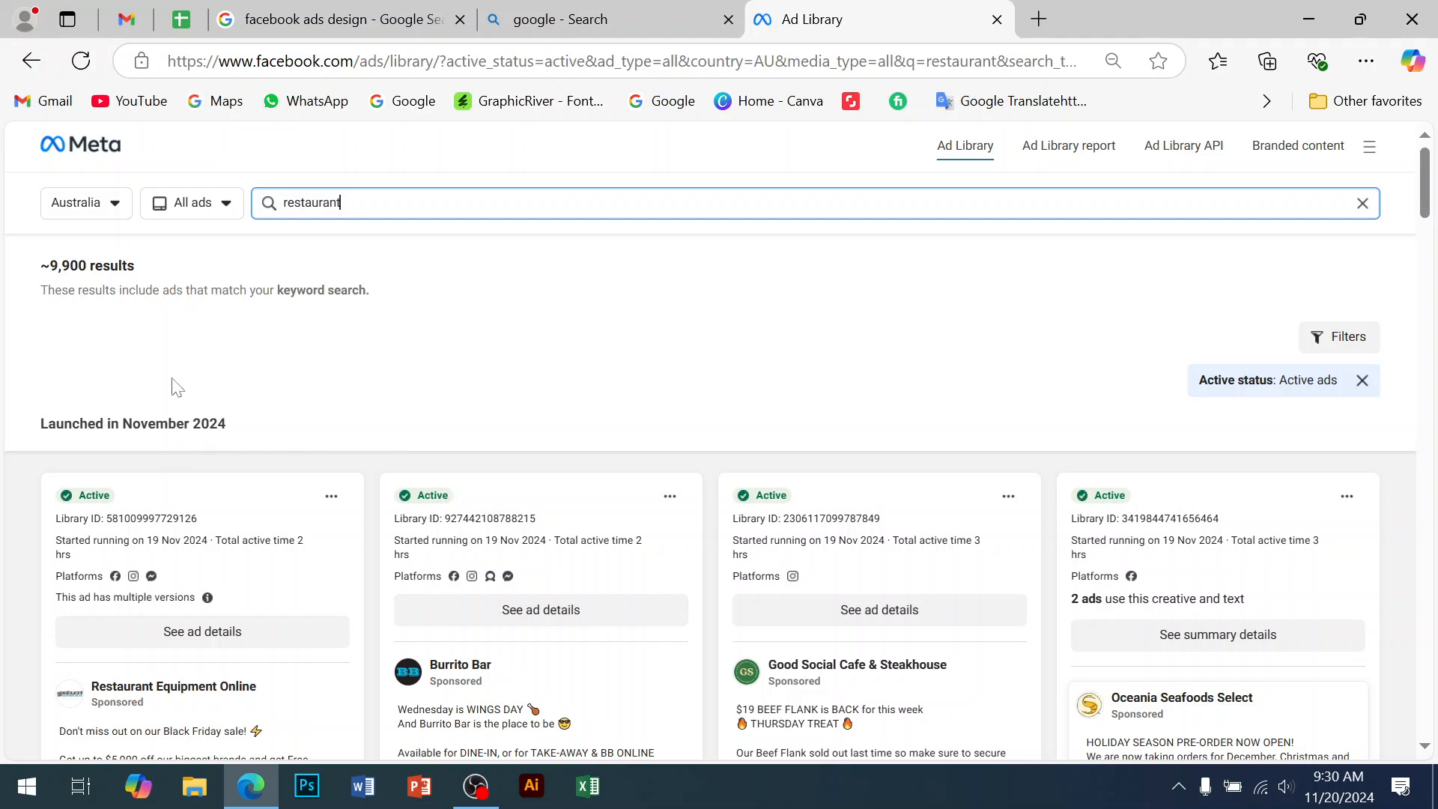
pyautogui.doubleClick(68, 266)
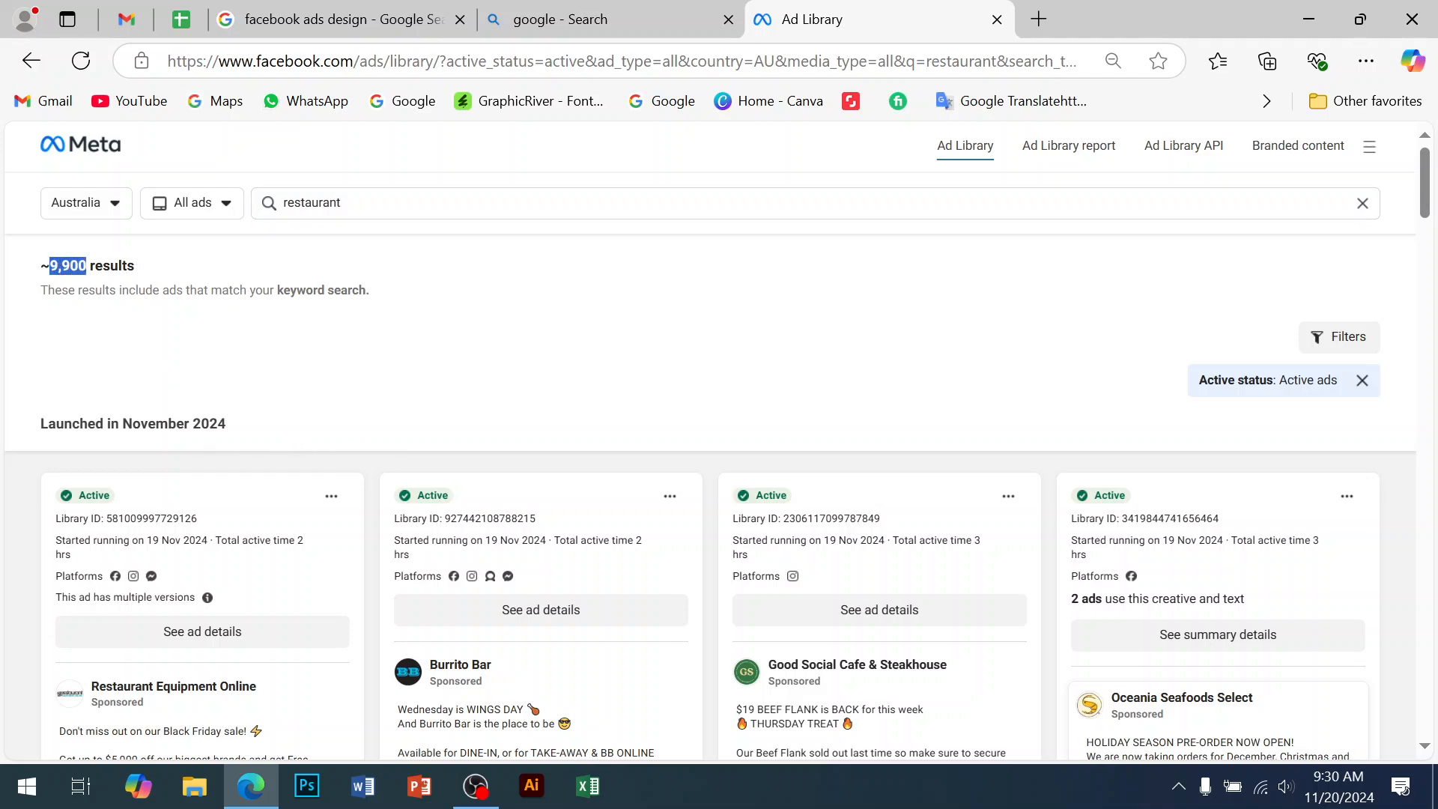
pyautogui.scroll(-5, 972, 711)
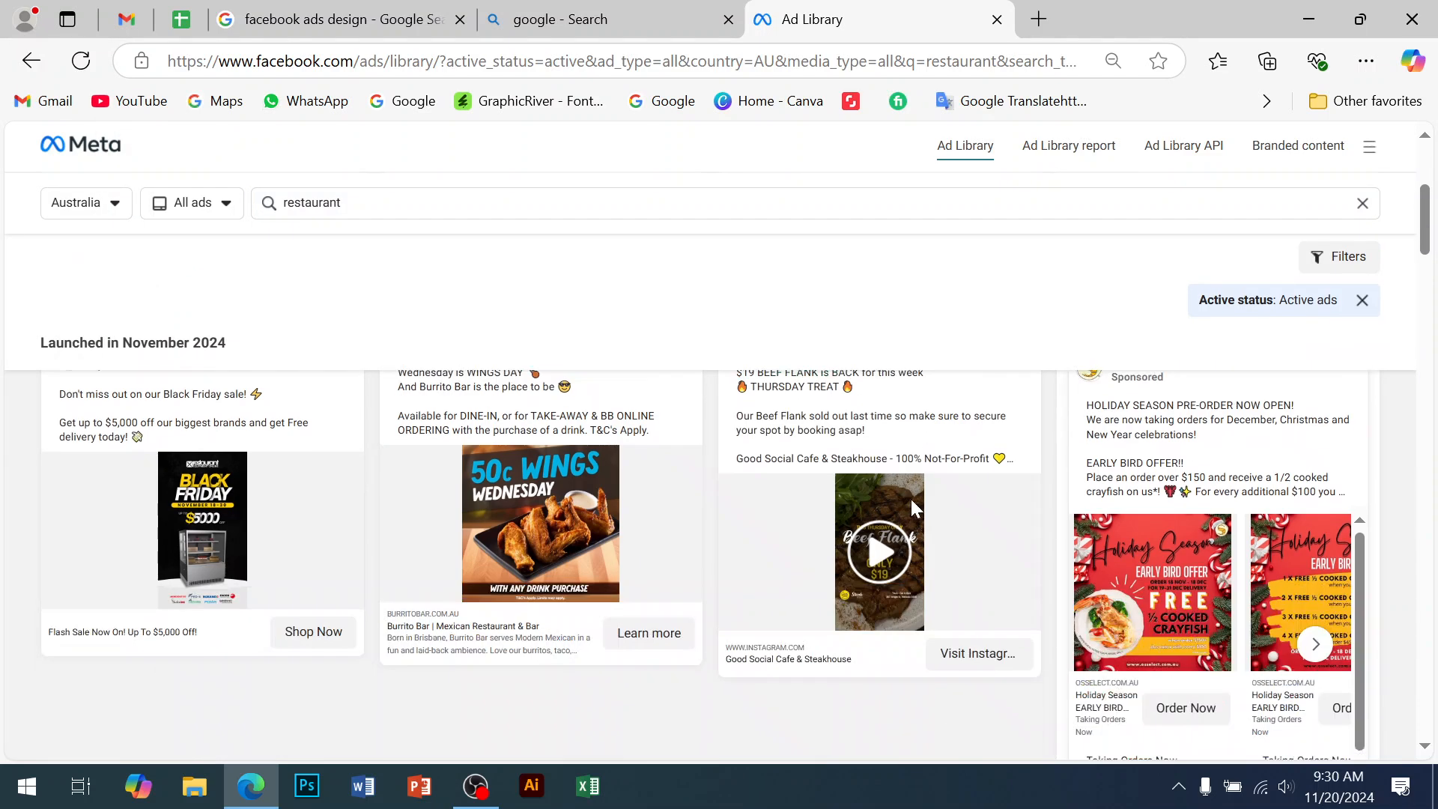
pyautogui.scroll(-10, 808, 607)
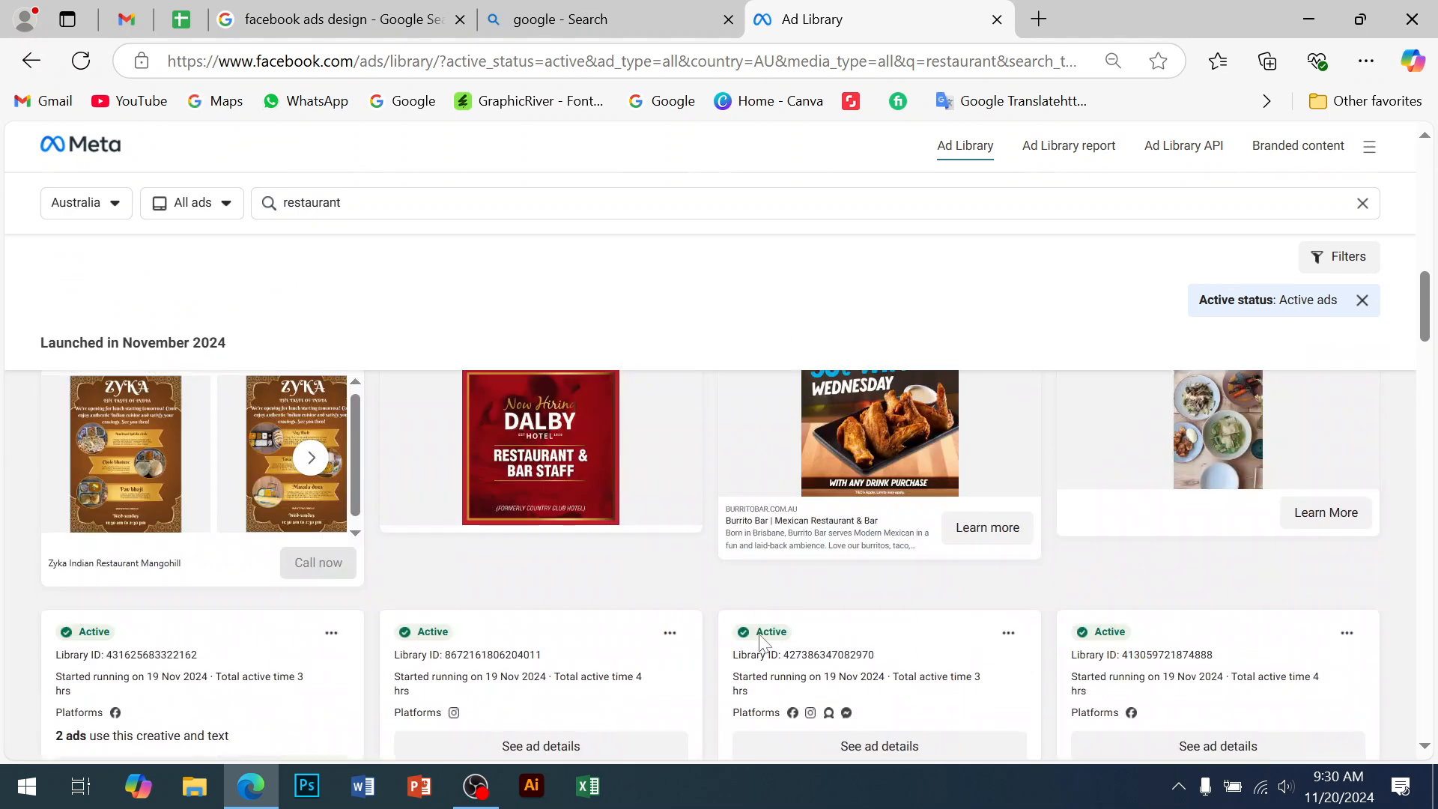
pyautogui.scroll(3, 664, 636)
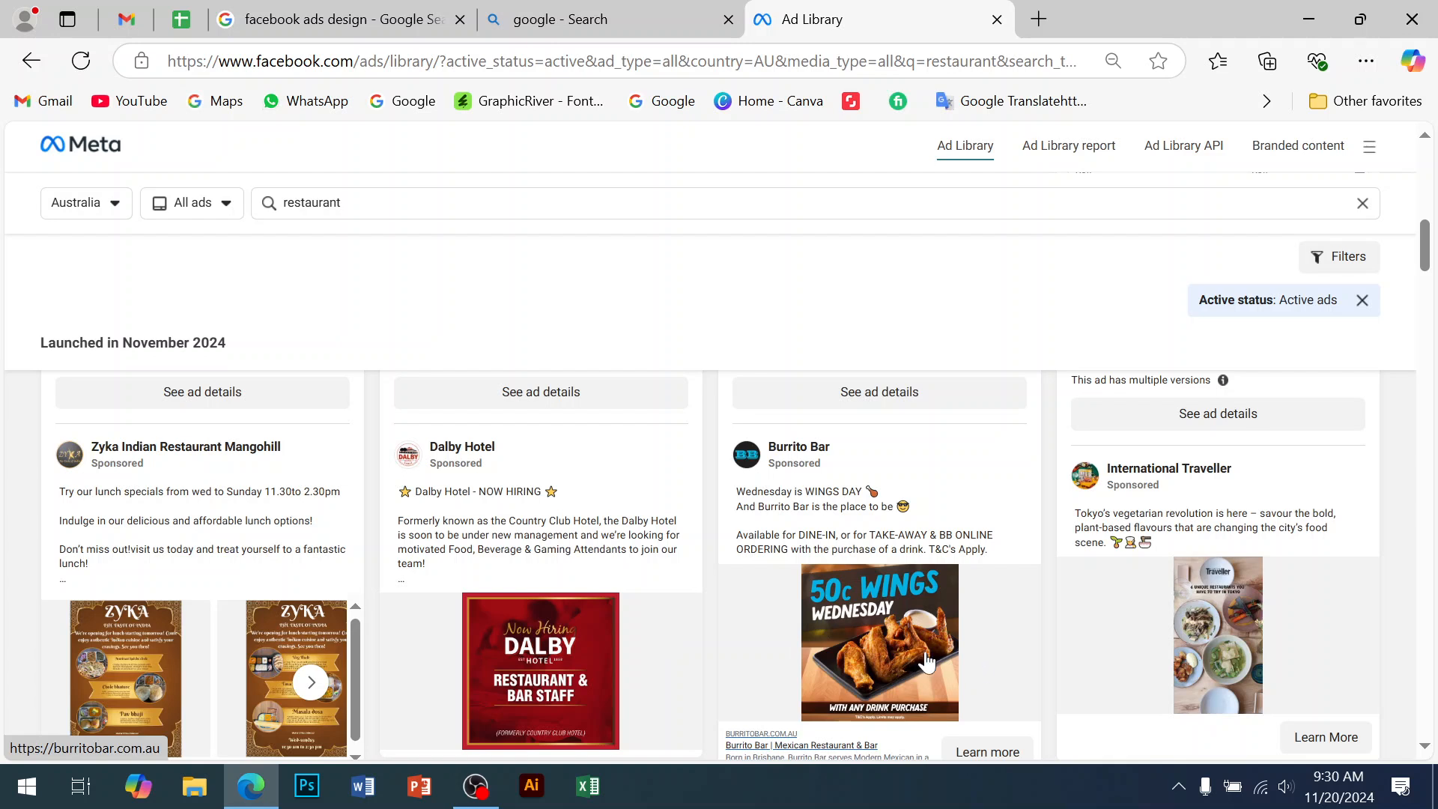
pyautogui.scroll(-1, 926, 659)
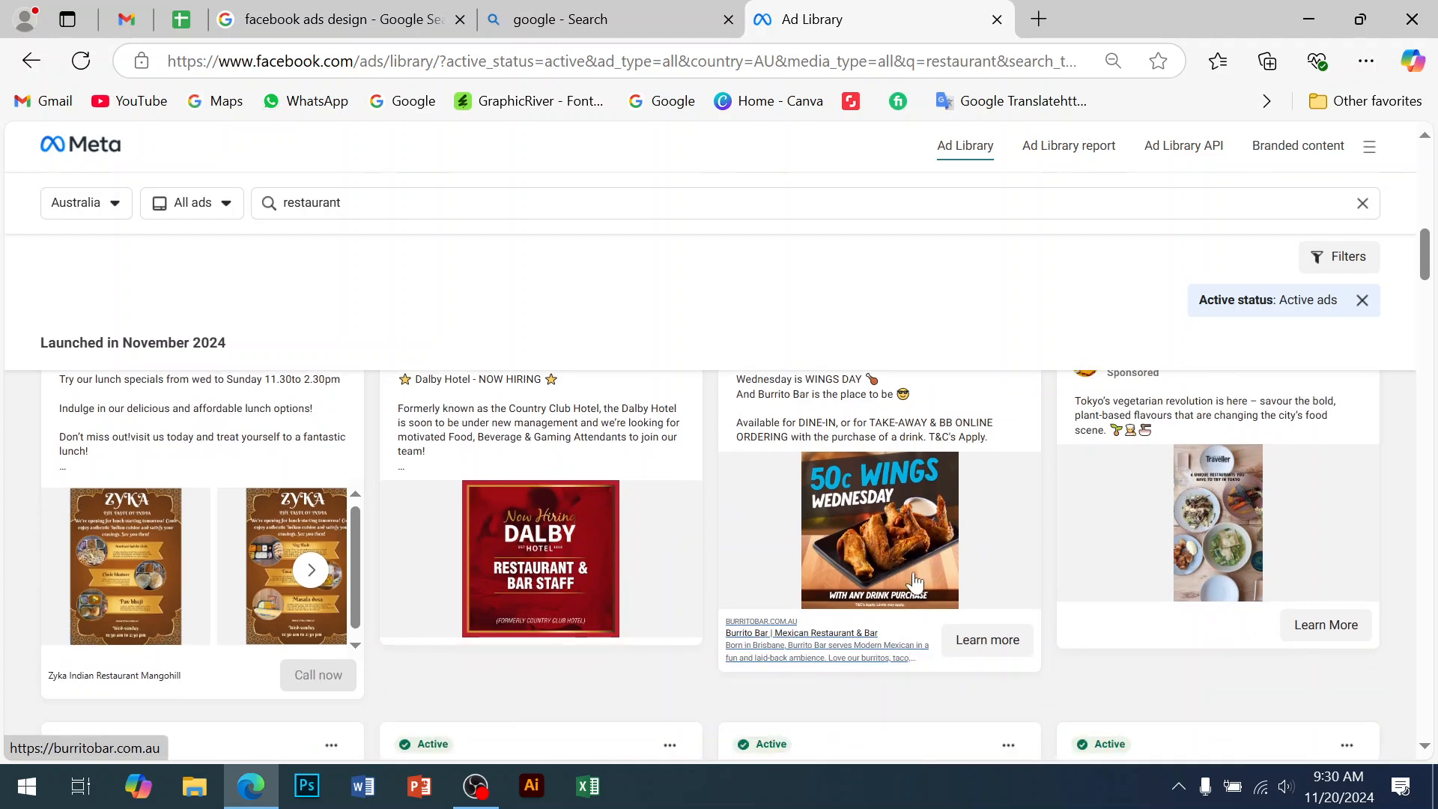
pyautogui.scroll(1, 916, 583)
pyautogui.moveTo(805, 453)
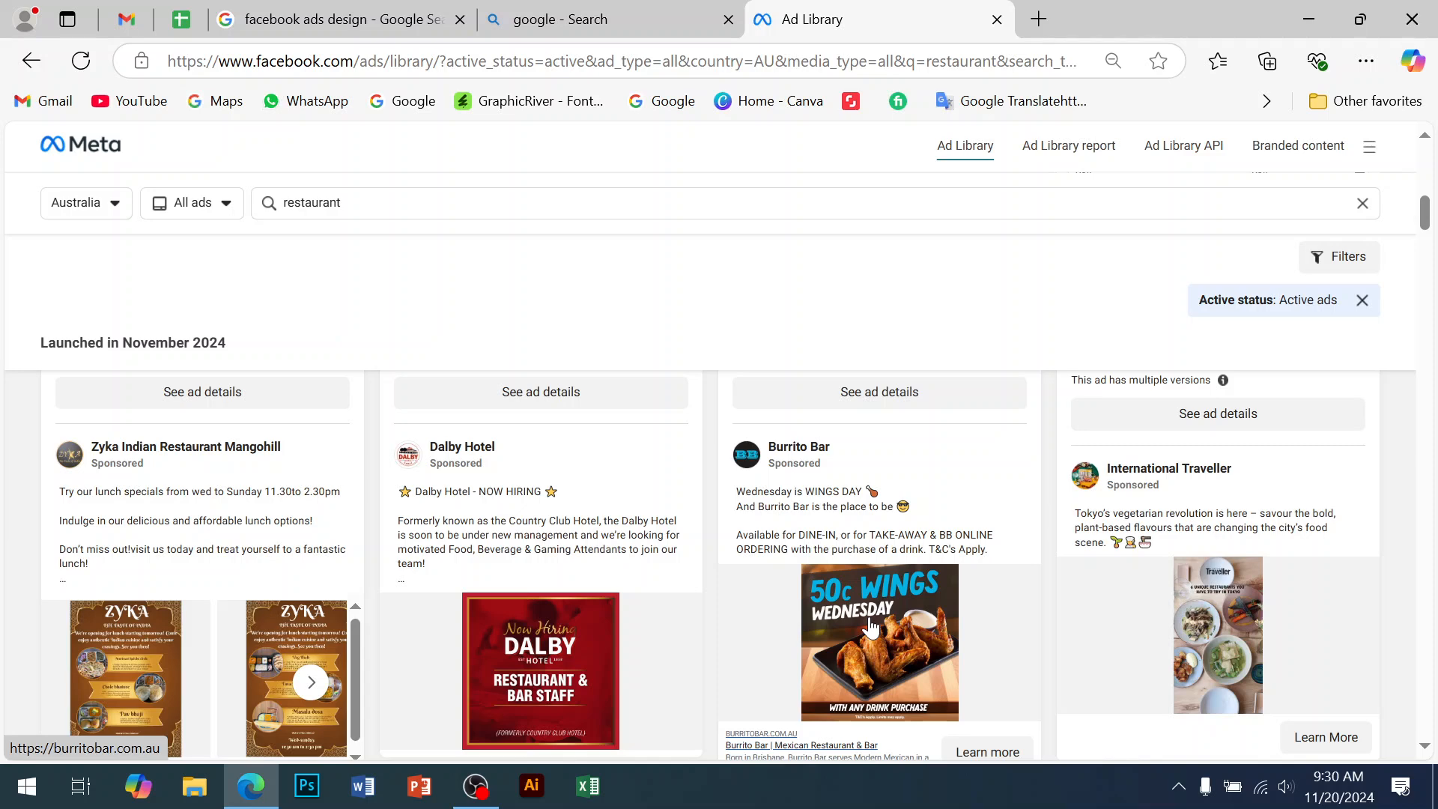
pyautogui.scroll(-3, 873, 644)
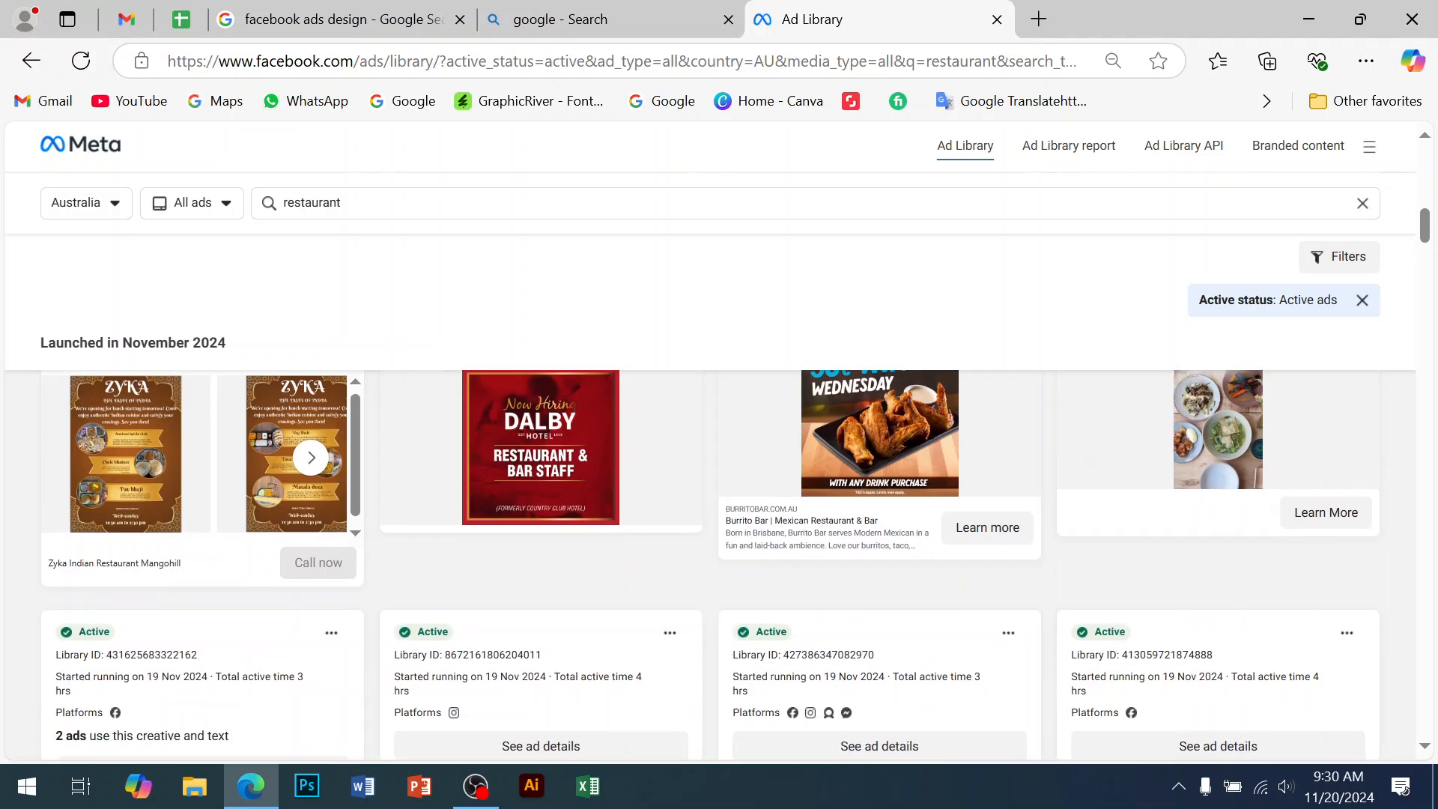
pyautogui.scroll(-6, 877, 659)
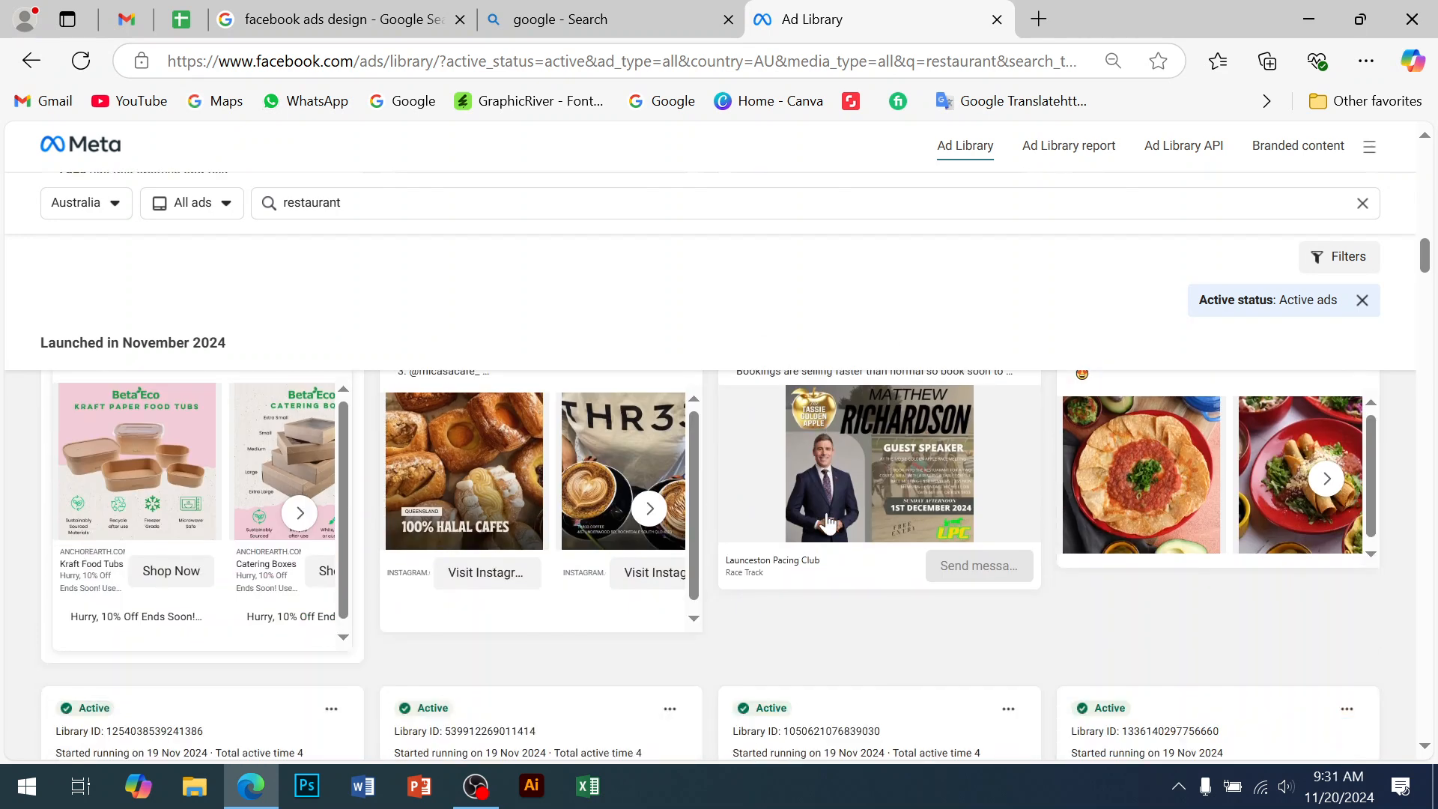
pyautogui.scroll(7, 827, 525)
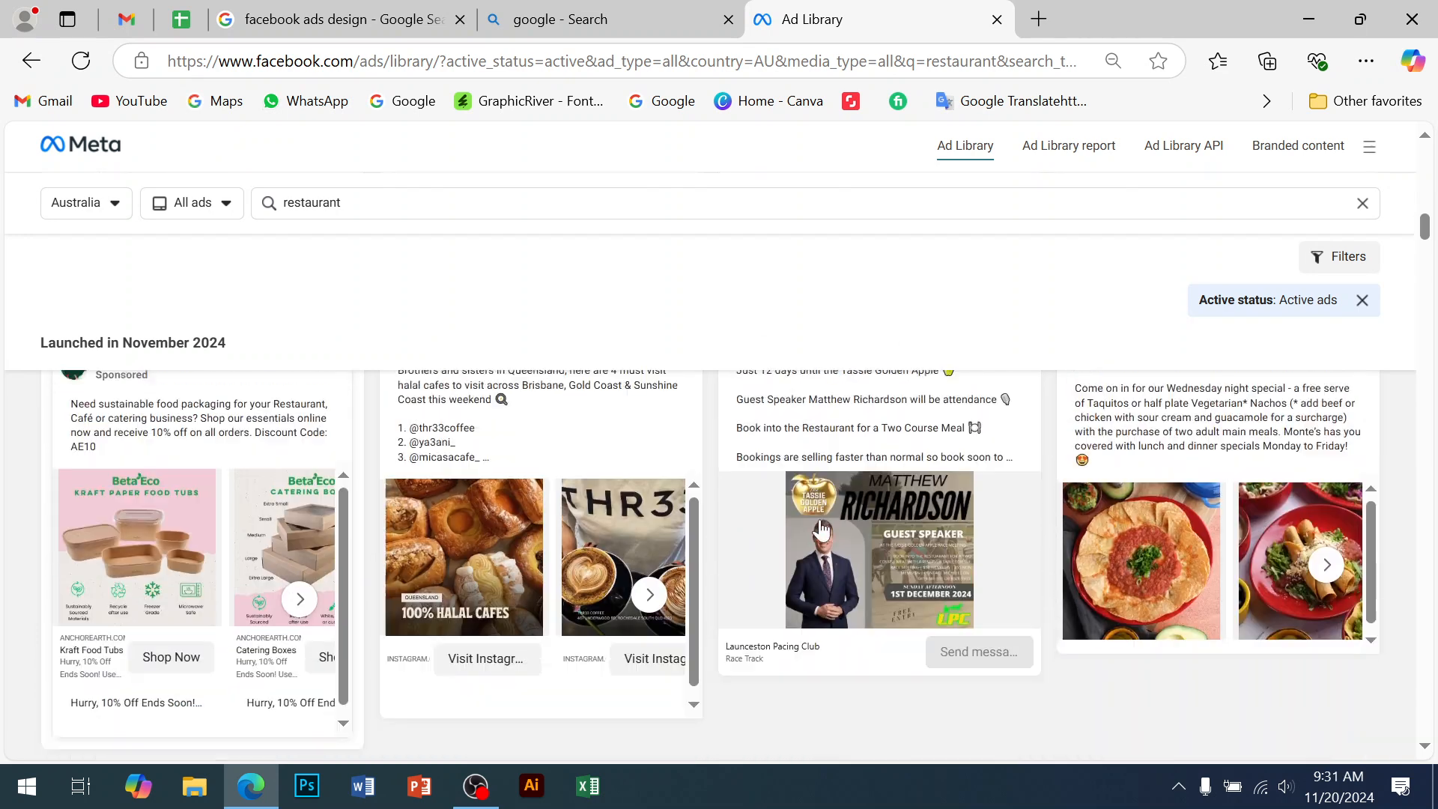
pyautogui.scroll(6, 711, 563)
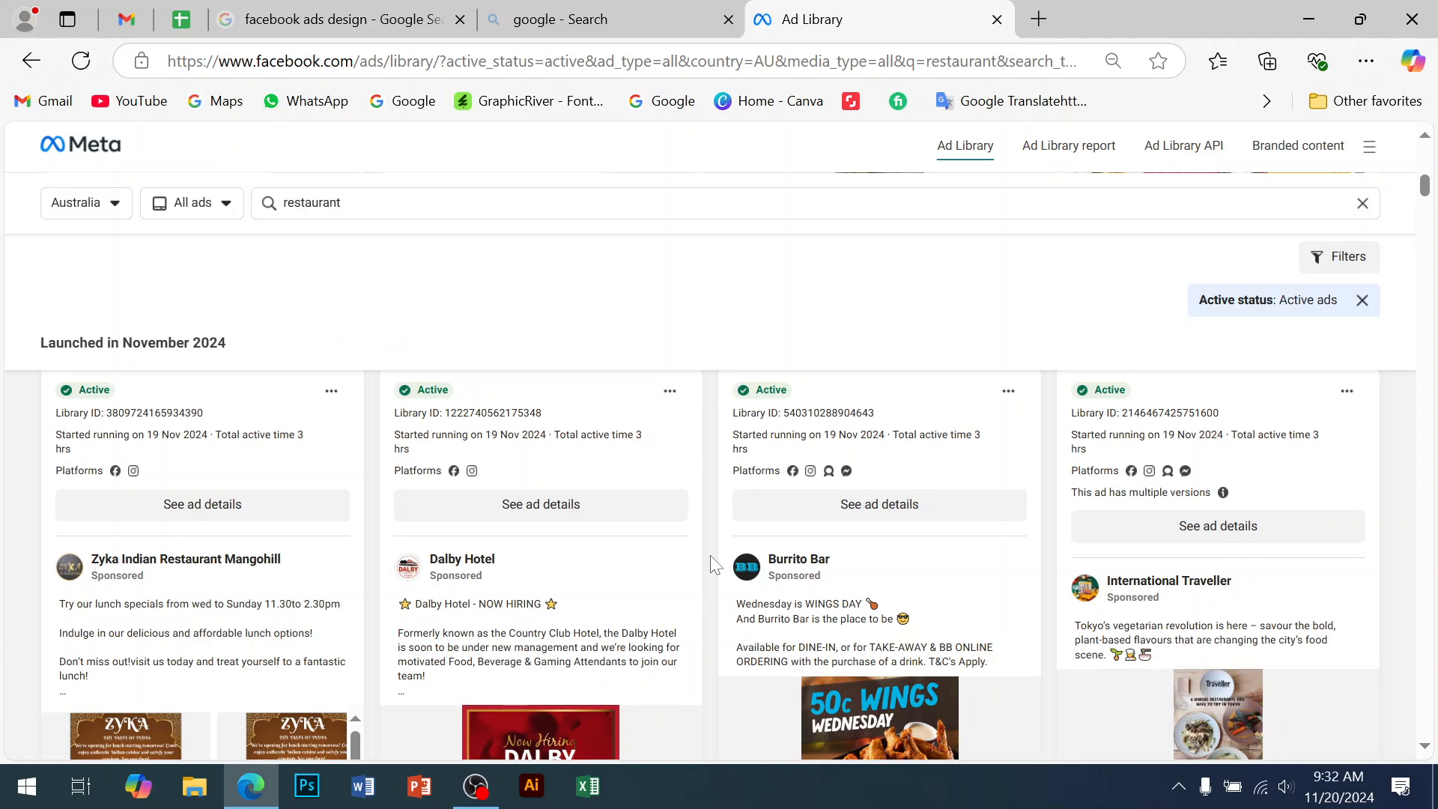
pyautogui.scroll(-3, 667, 537)
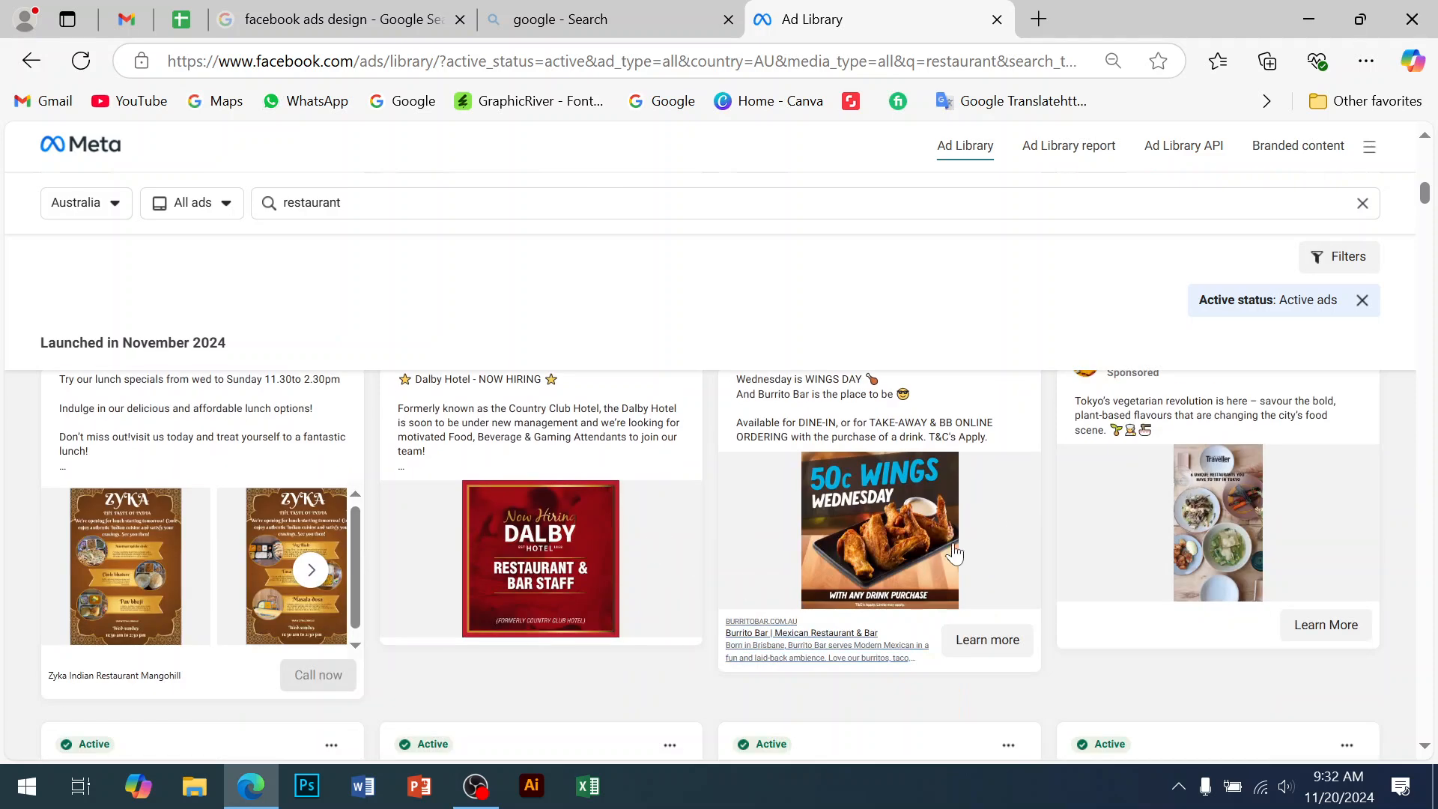
pyautogui.scroll(-4, 944, 543)
pyautogui.scroll(-3, 929, 543)
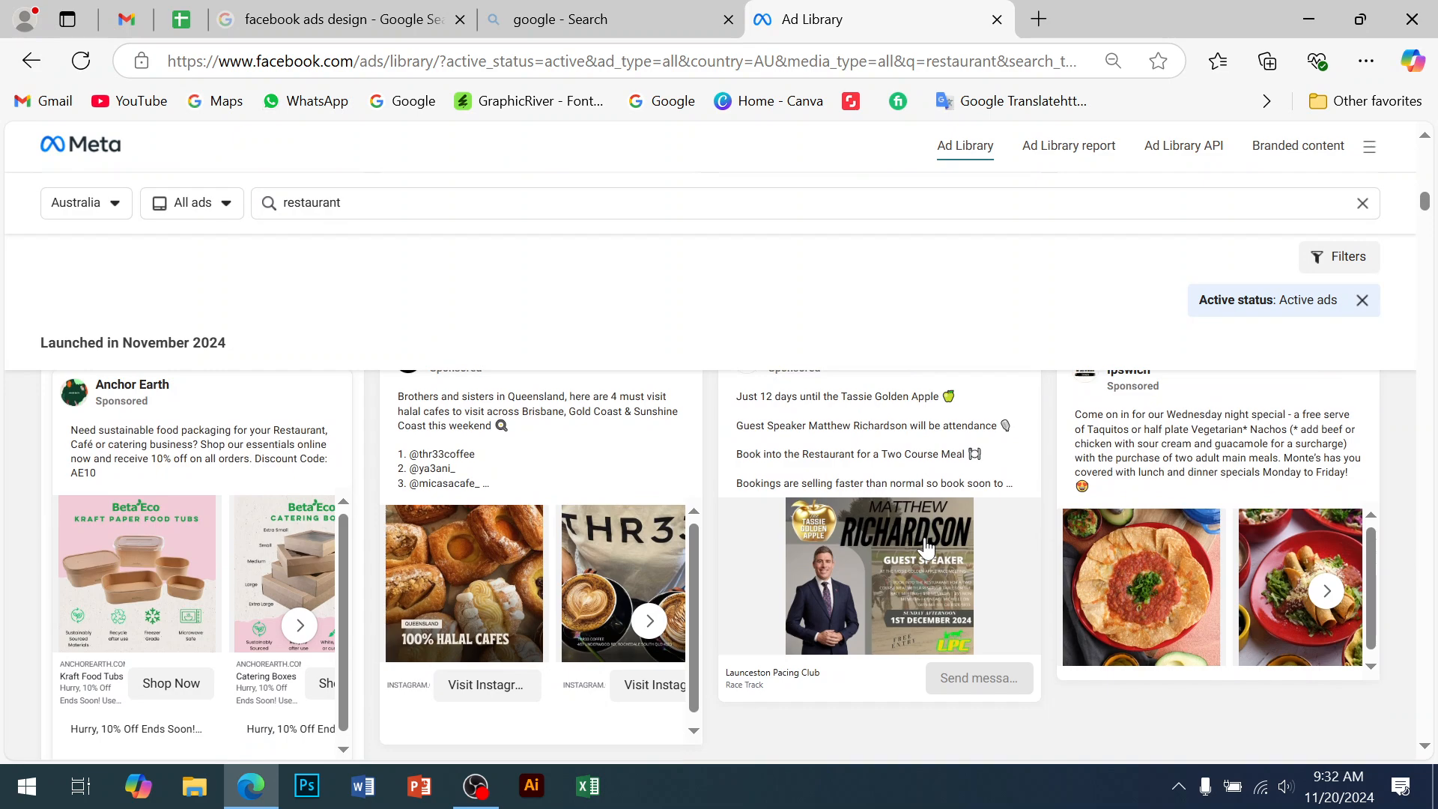
pyautogui.scroll(-15, 926, 546)
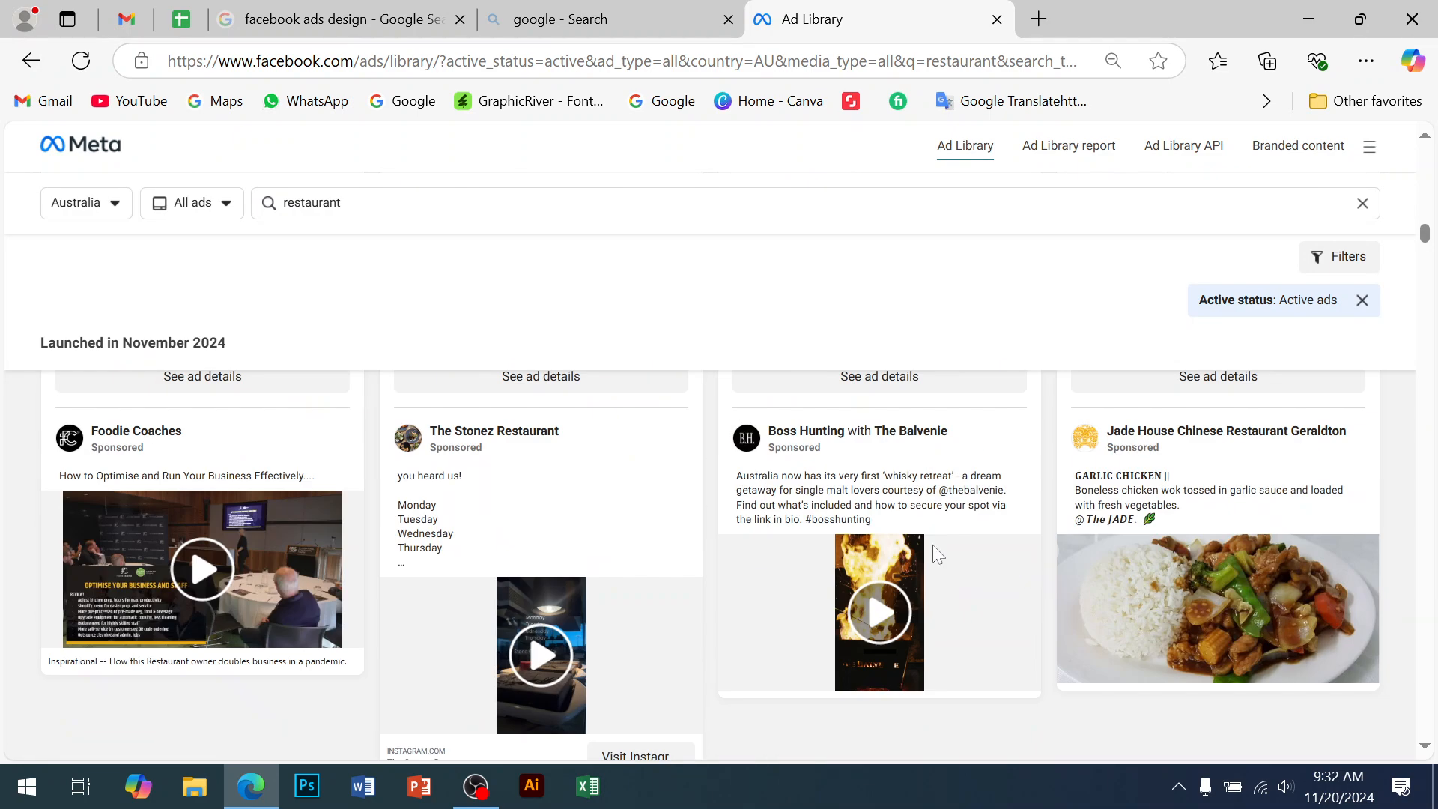
pyautogui.scroll(-10, 929, 554)
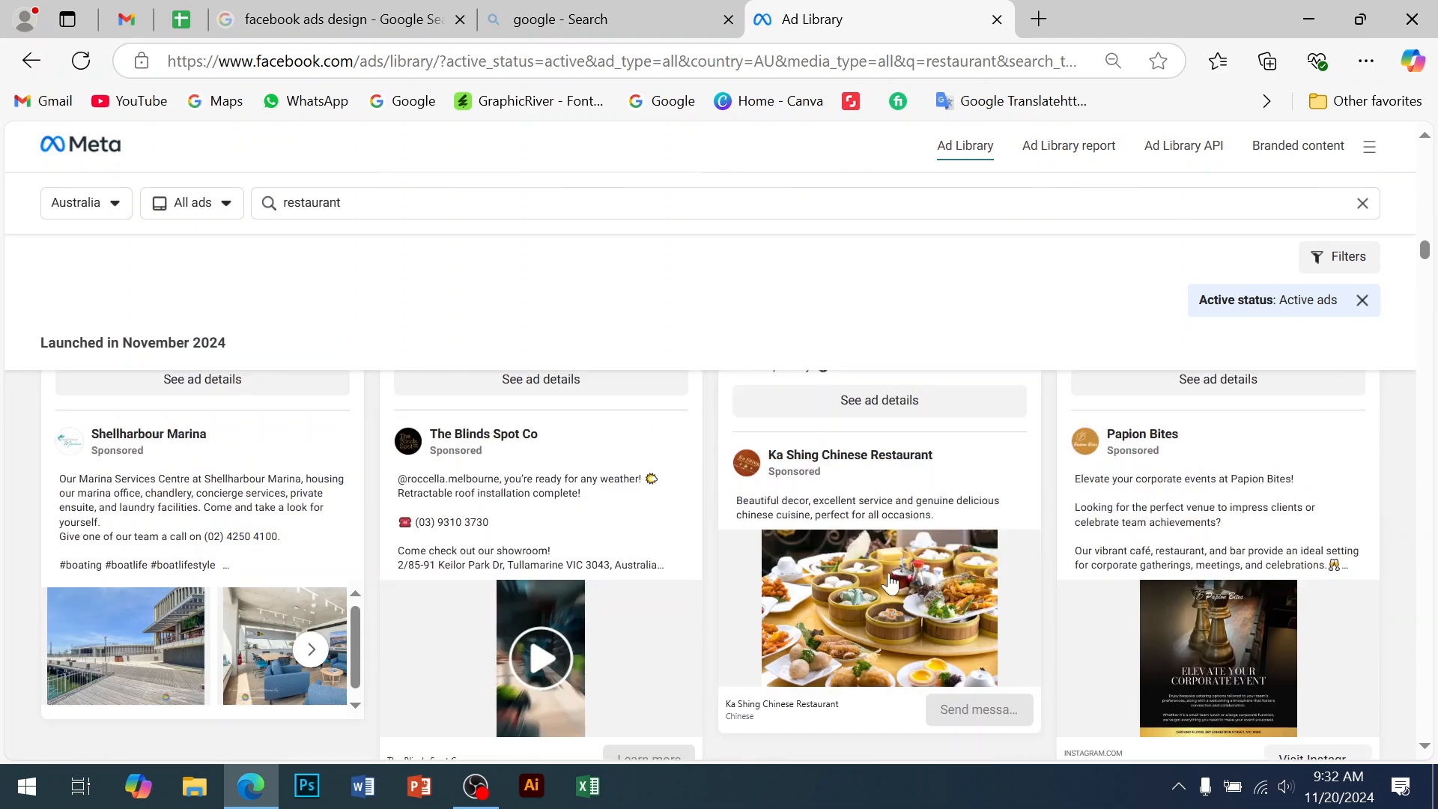
pyautogui.scroll(-10, 888, 572)
pyautogui.scroll(3, 665, 609)
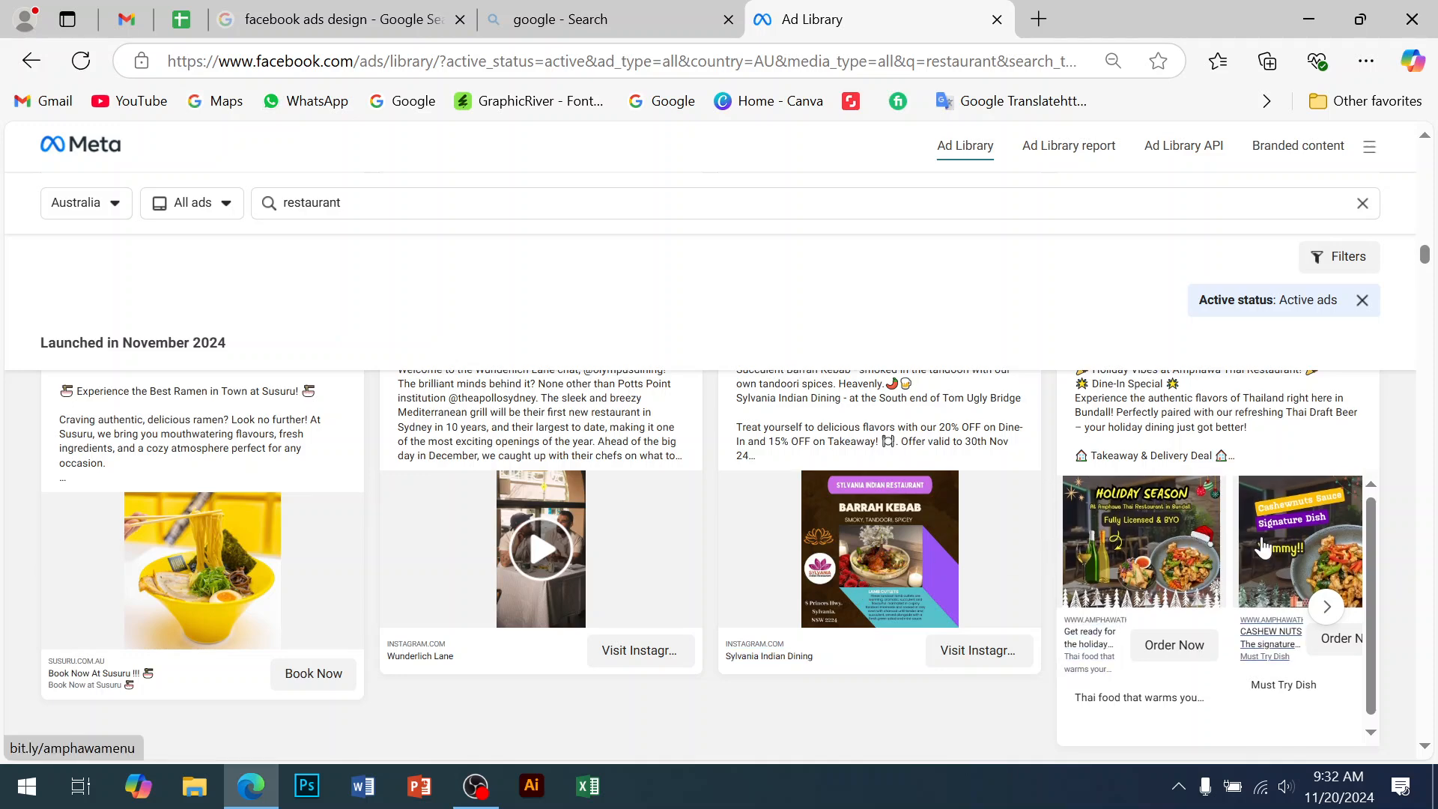
pyautogui.scroll(-10, 958, 594)
pyautogui.scroll(-5, 958, 593)
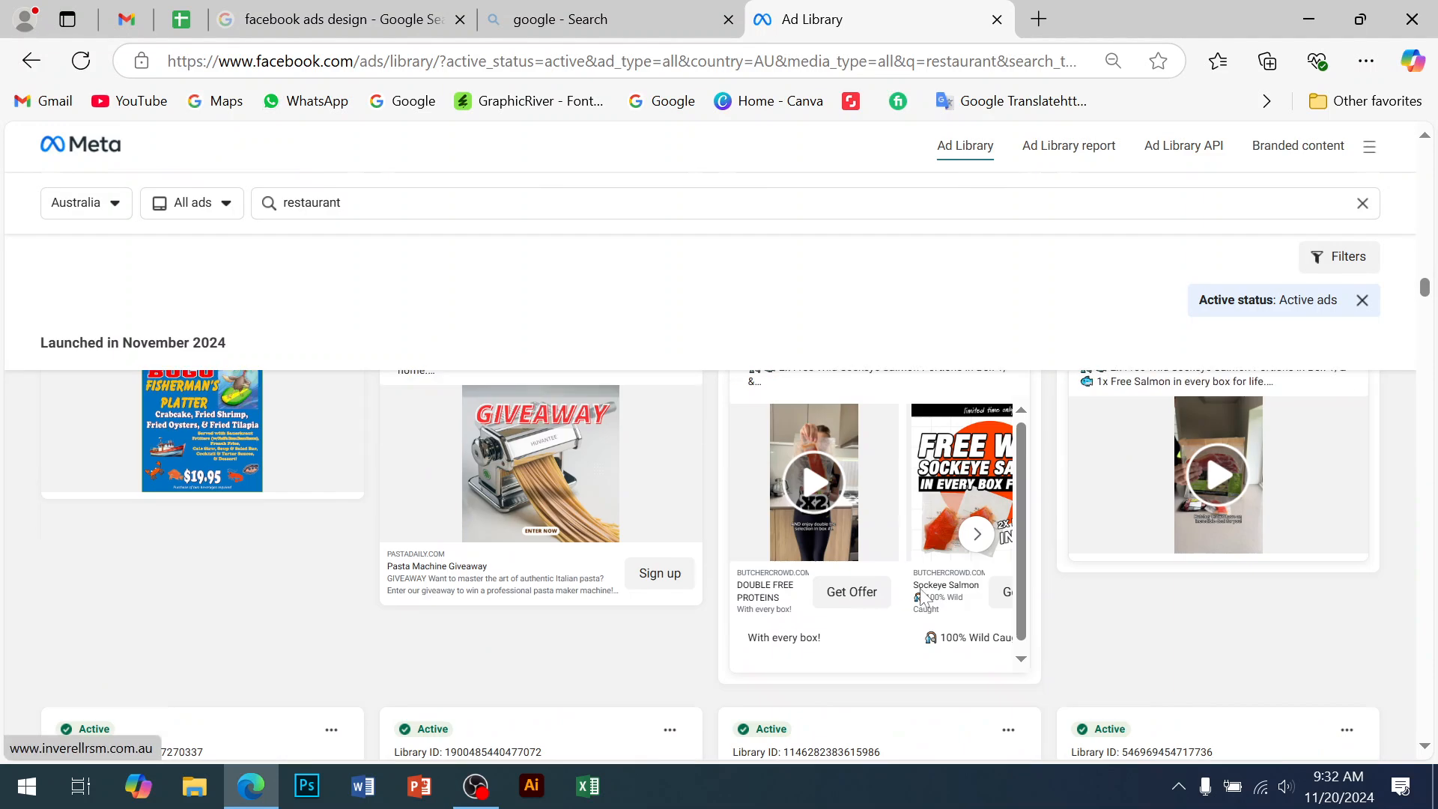
pyautogui.scroll(2, 352, 509)
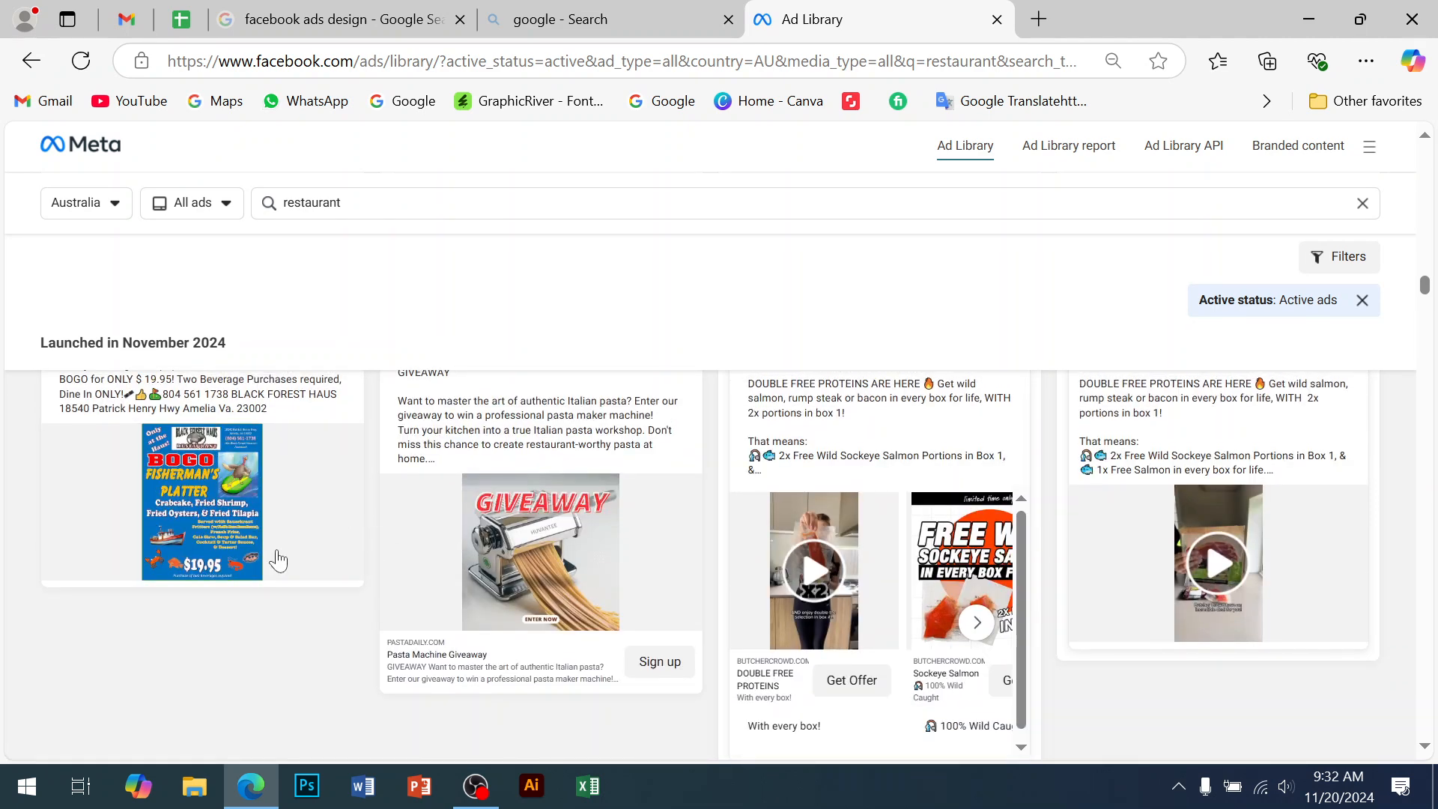
pyautogui.click(680, 33)
# Return to the 'facebook ads design' image results and place the cursor at the query's start
pyautogui.click(322, 20)
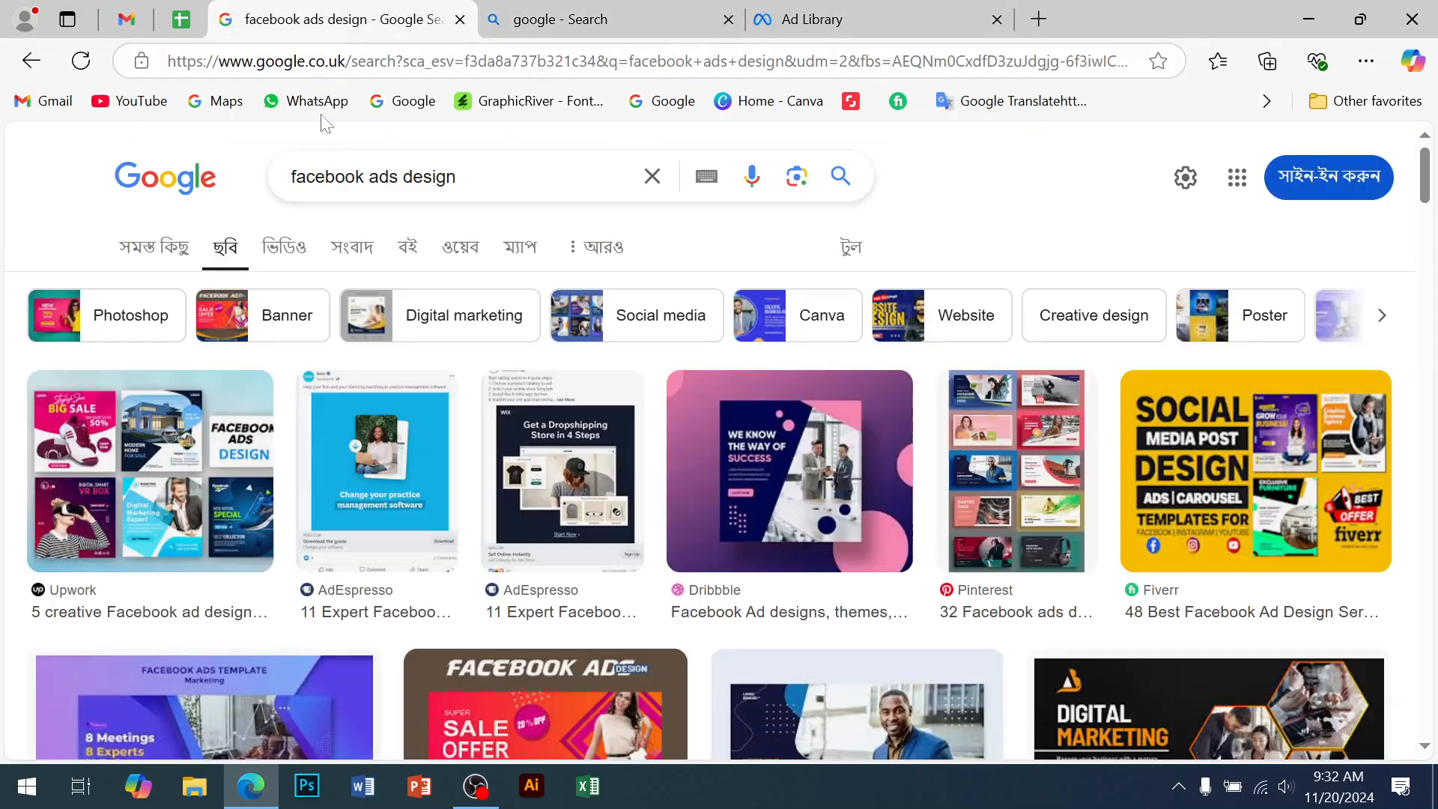
pyautogui.scroll(-5, 779, 525)
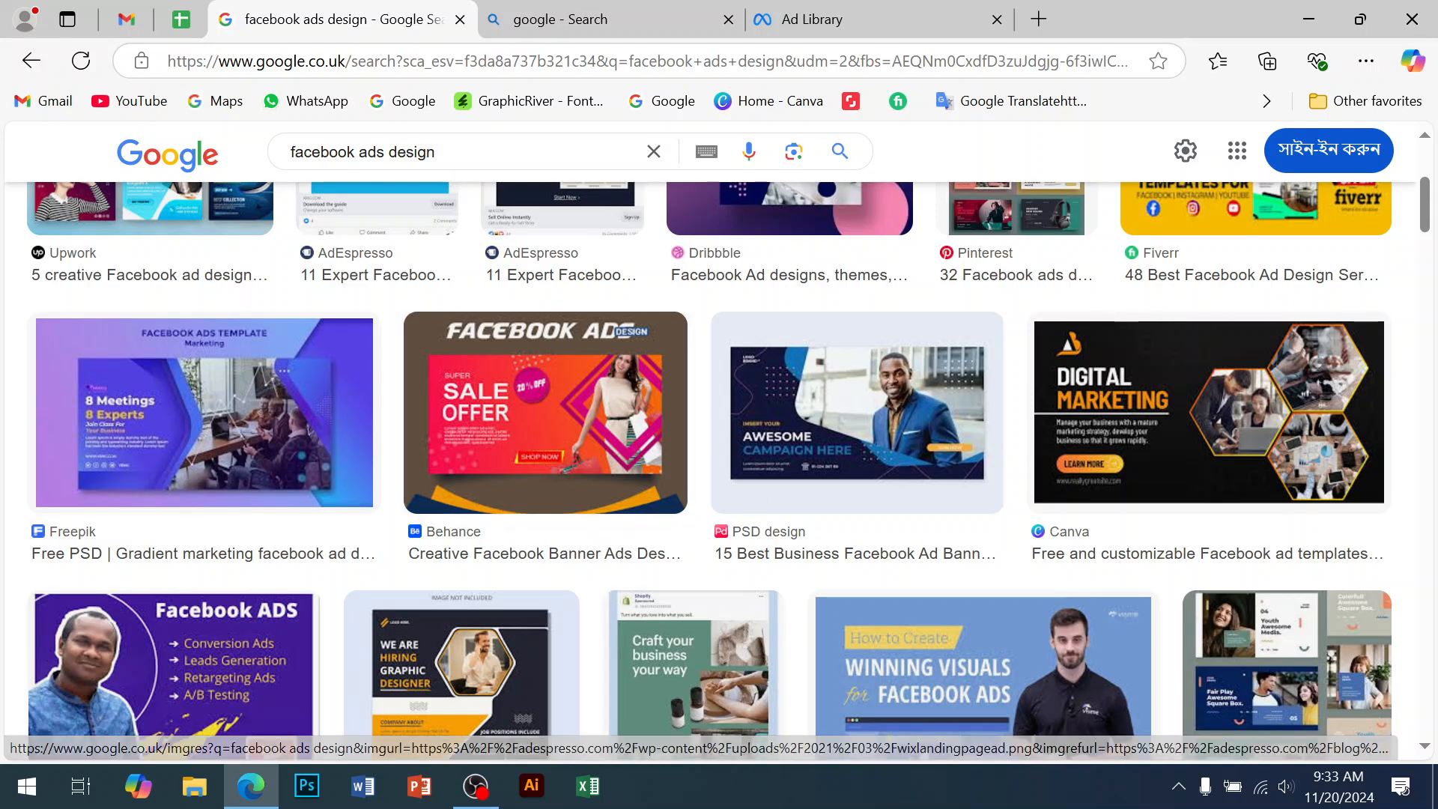
pyautogui.moveTo(438, 155); pyautogui.dragTo(277, 159)
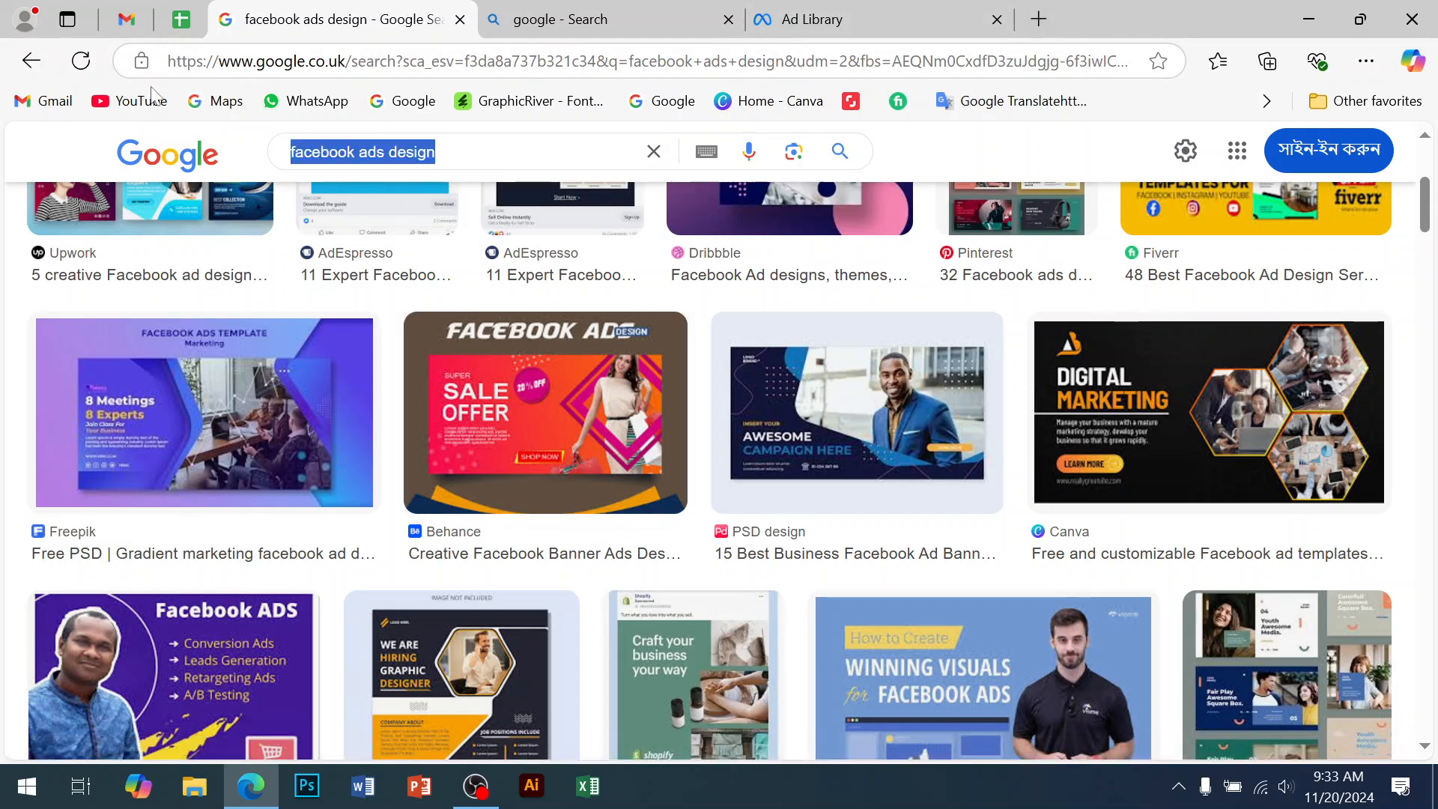
pyautogui.click(295, 152)
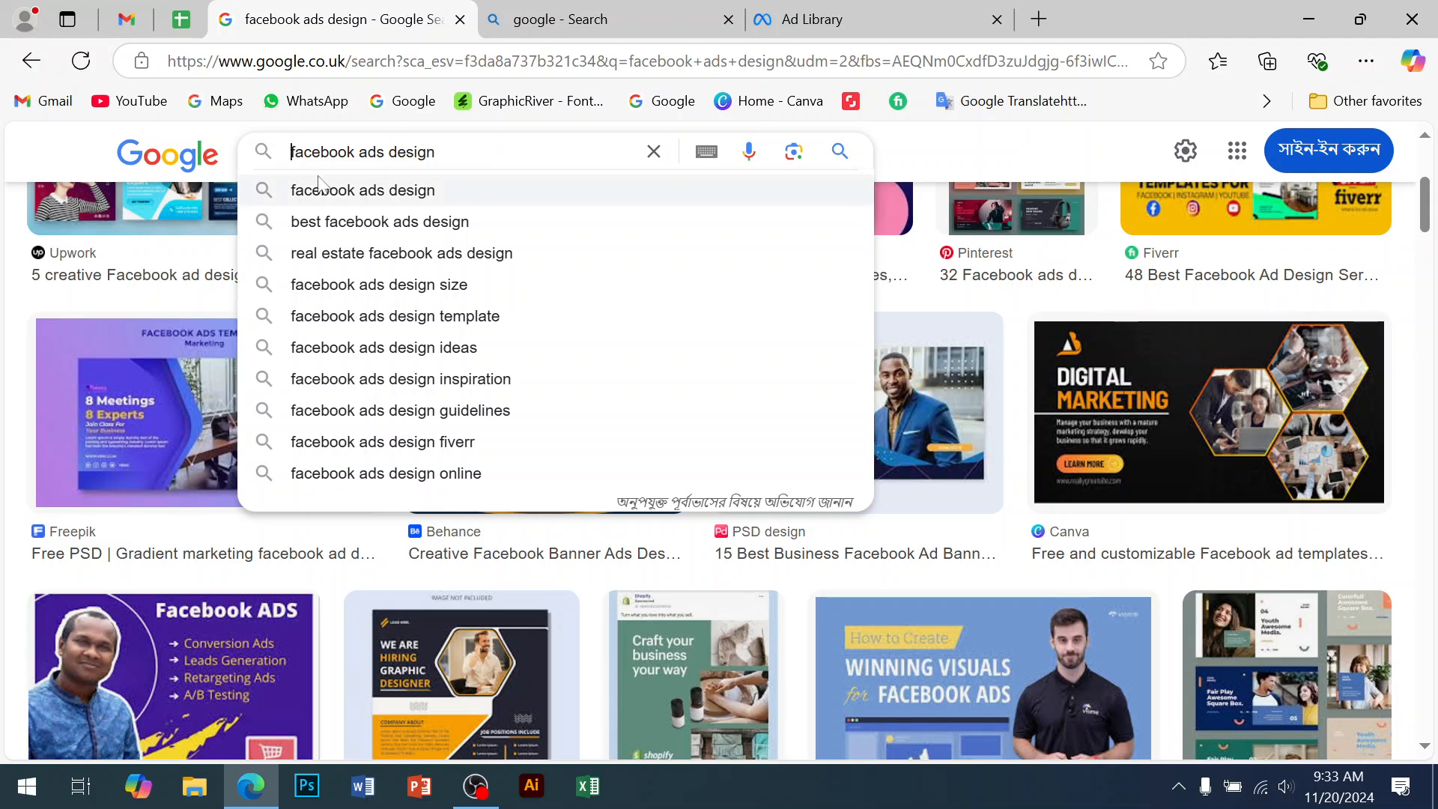
# Search images for 'food facebook ads design' and preview the Pinterest restaurant ad banner
pyautogui.write('food')
pyautogui.press('Return')
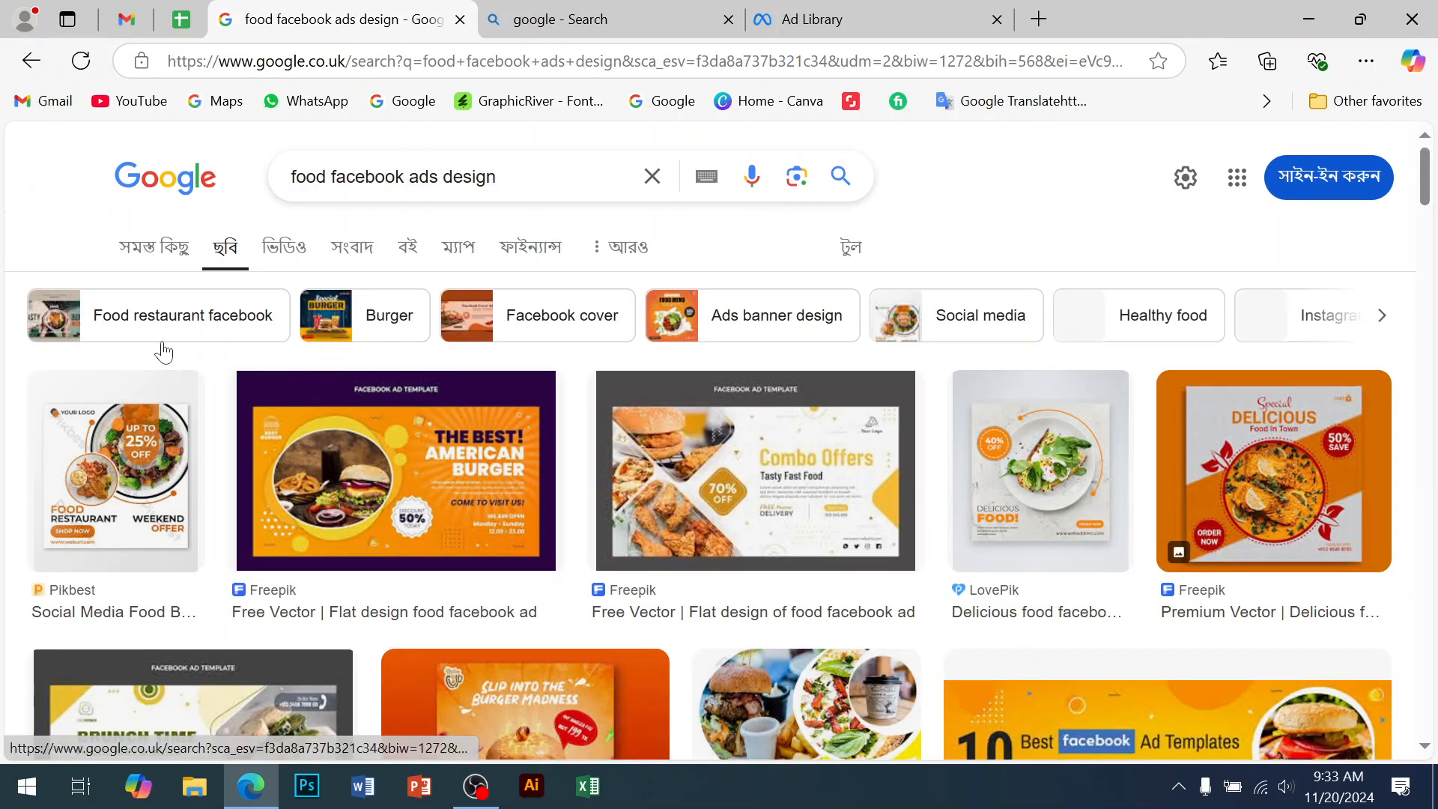
pyautogui.scroll(-8, 758, 398)
pyautogui.scroll(-3, 844, 534)
pyautogui.scroll(3, 771, 510)
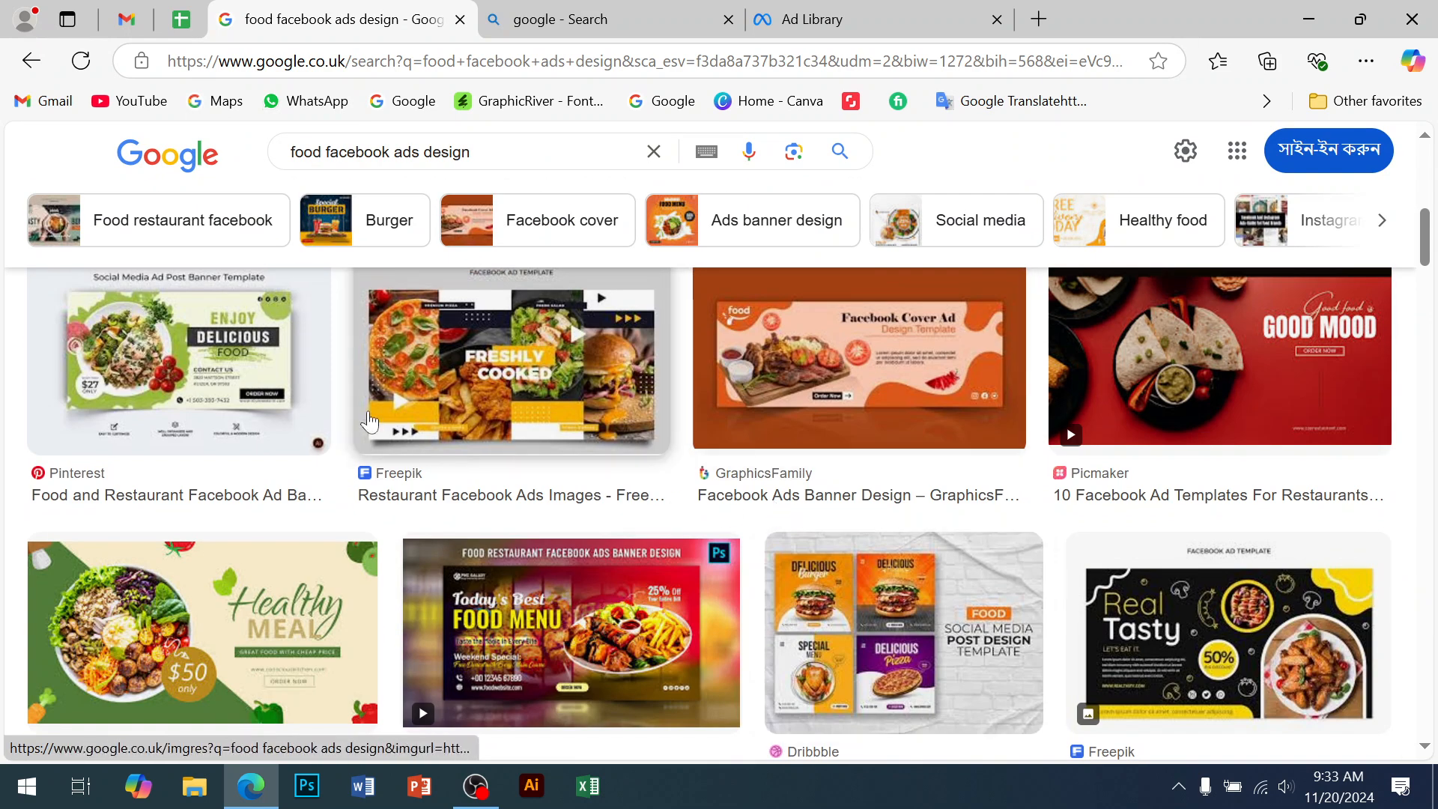
pyautogui.click(225, 393)
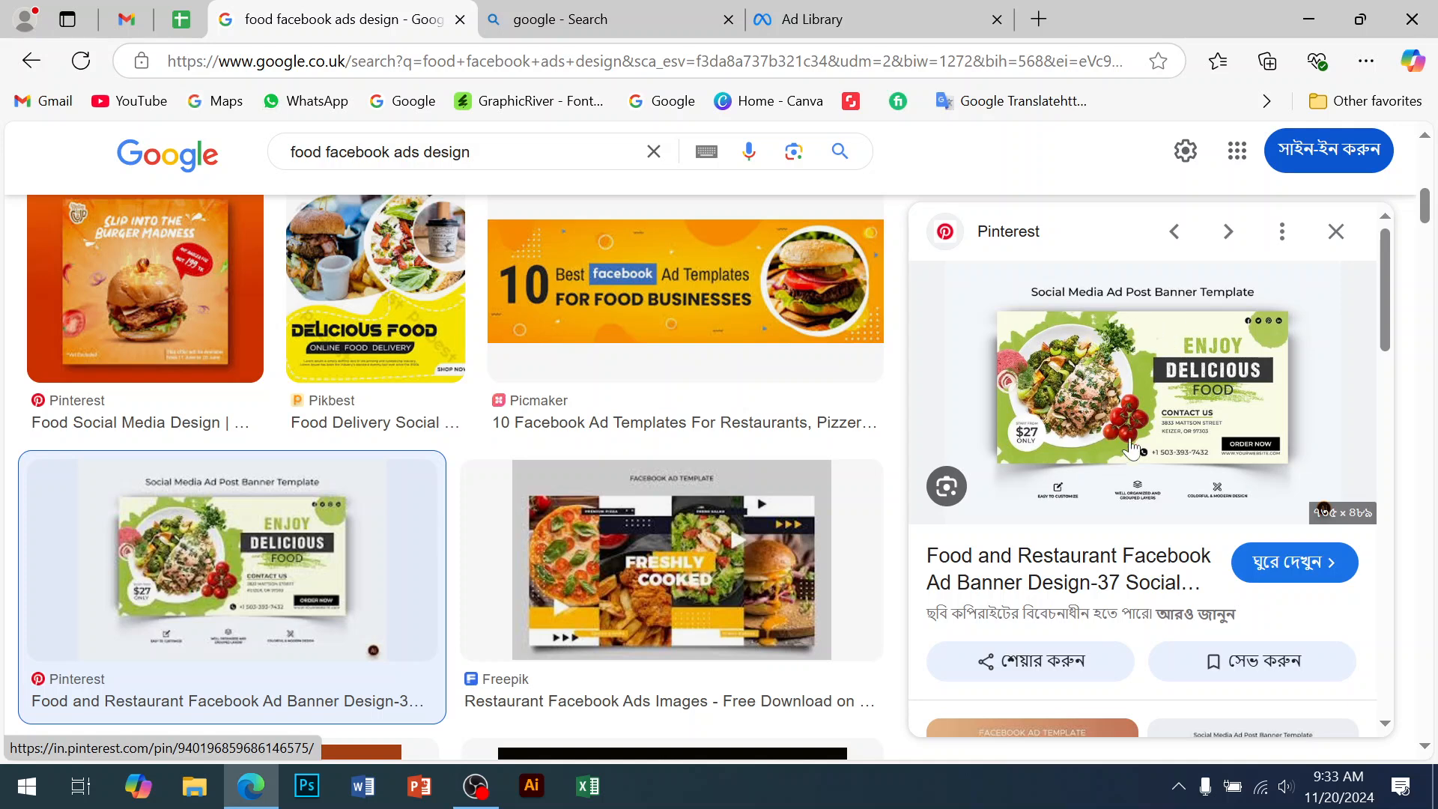
# Preview the Dribbble food banner ad design and open its related images
pyautogui.scroll(-1, 1145, 451)
pyautogui.scroll(-5, 1144, 451)
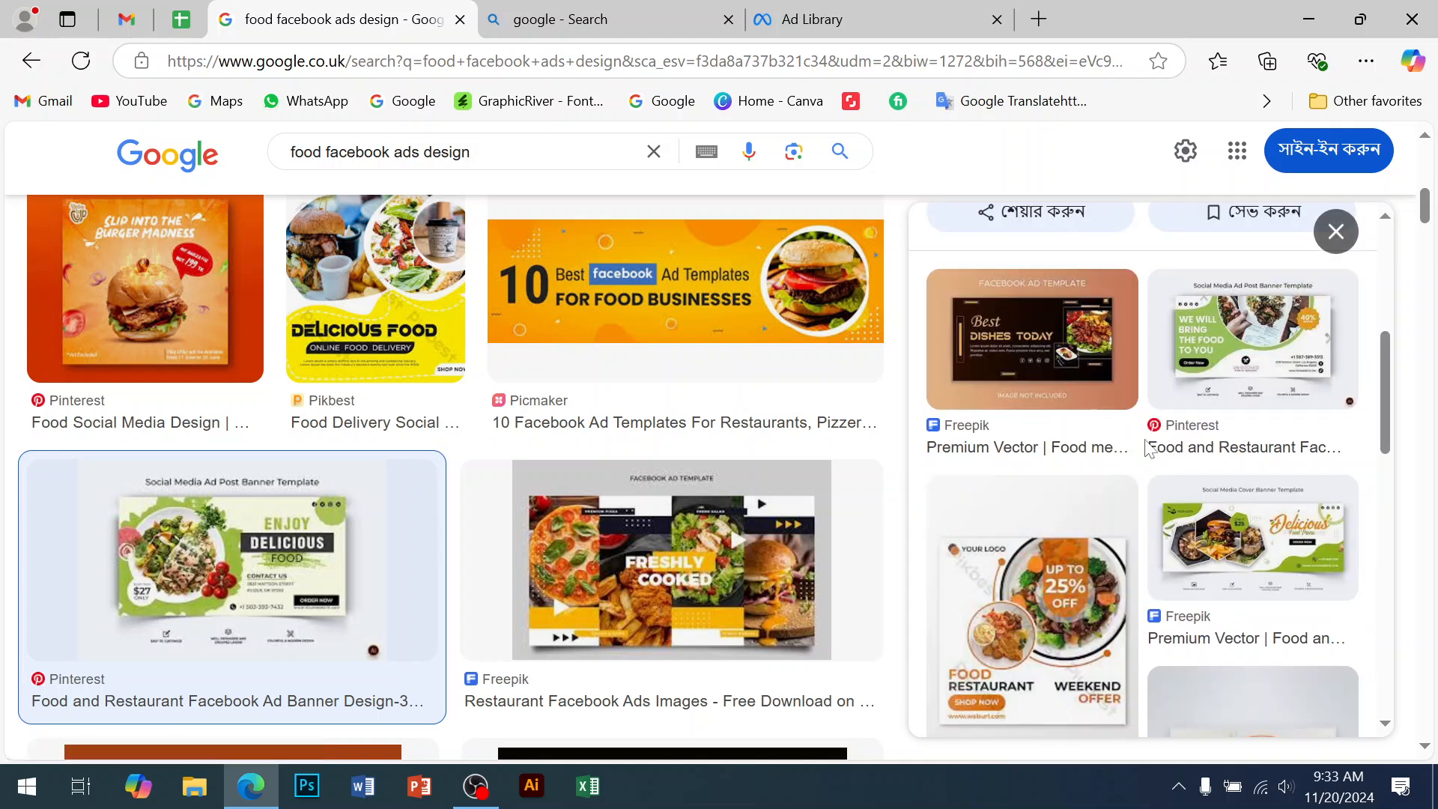
pyautogui.scroll(-5, 1146, 448)
pyautogui.scroll(-5, 745, 539)
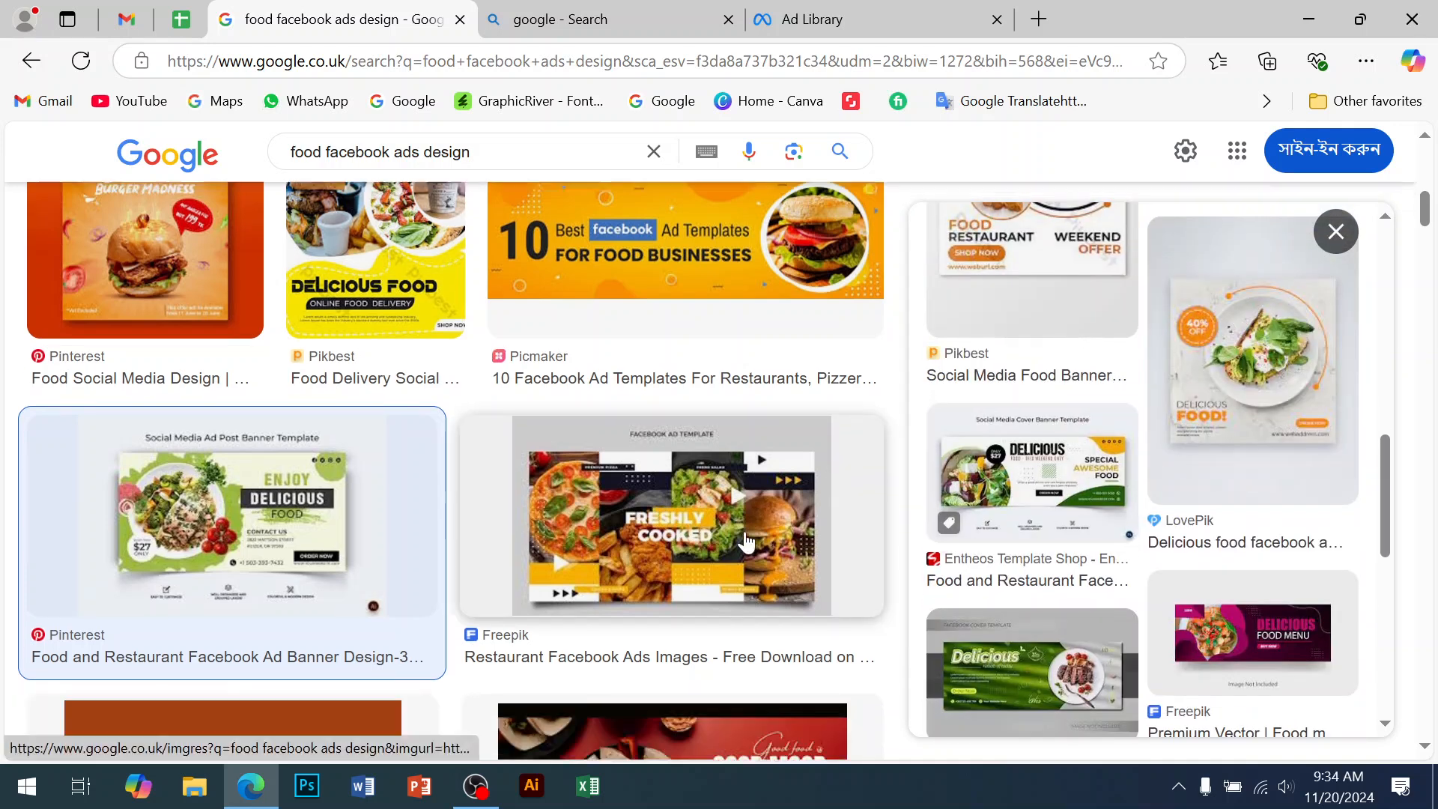
pyautogui.scroll(-5, 745, 539)
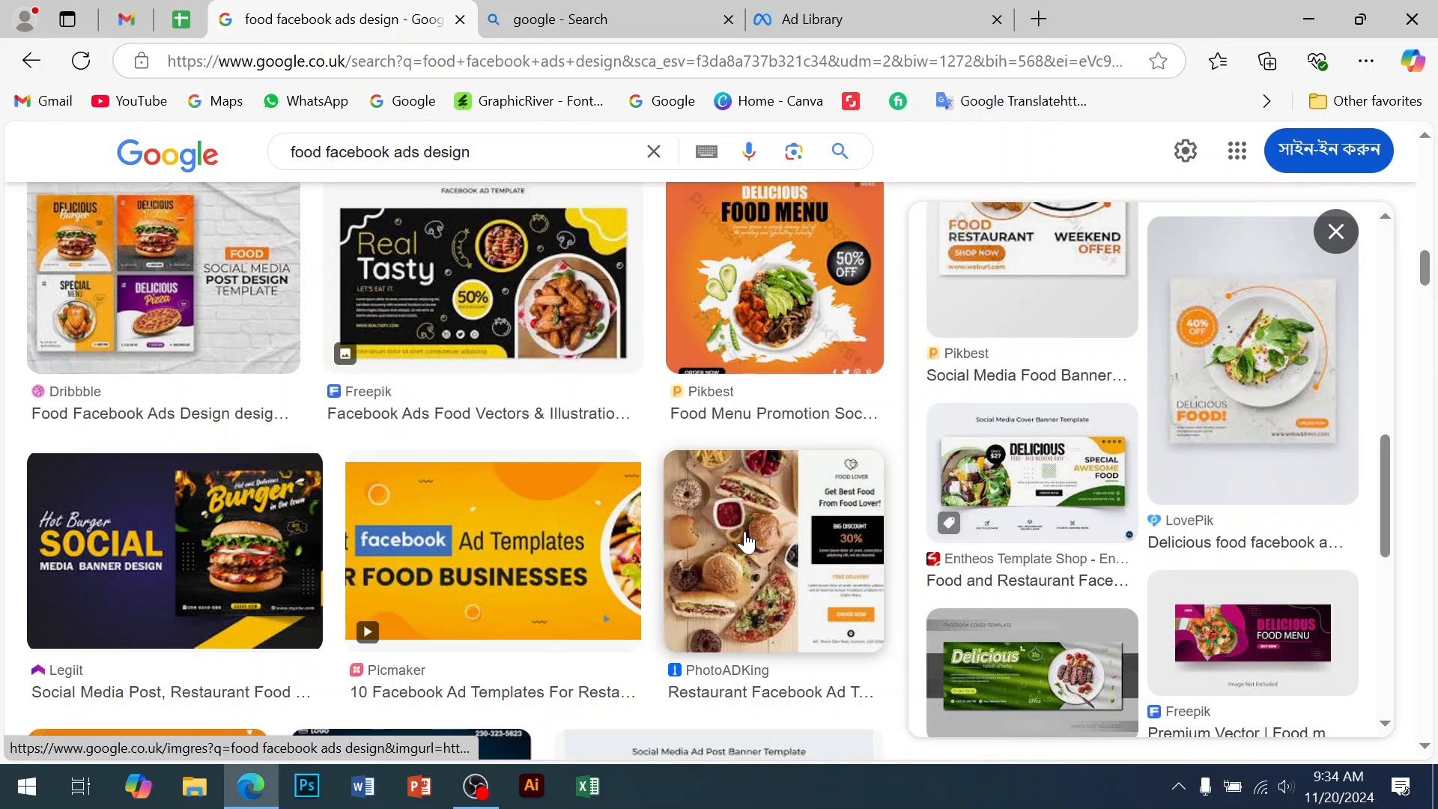
pyautogui.scroll(-10, 745, 539)
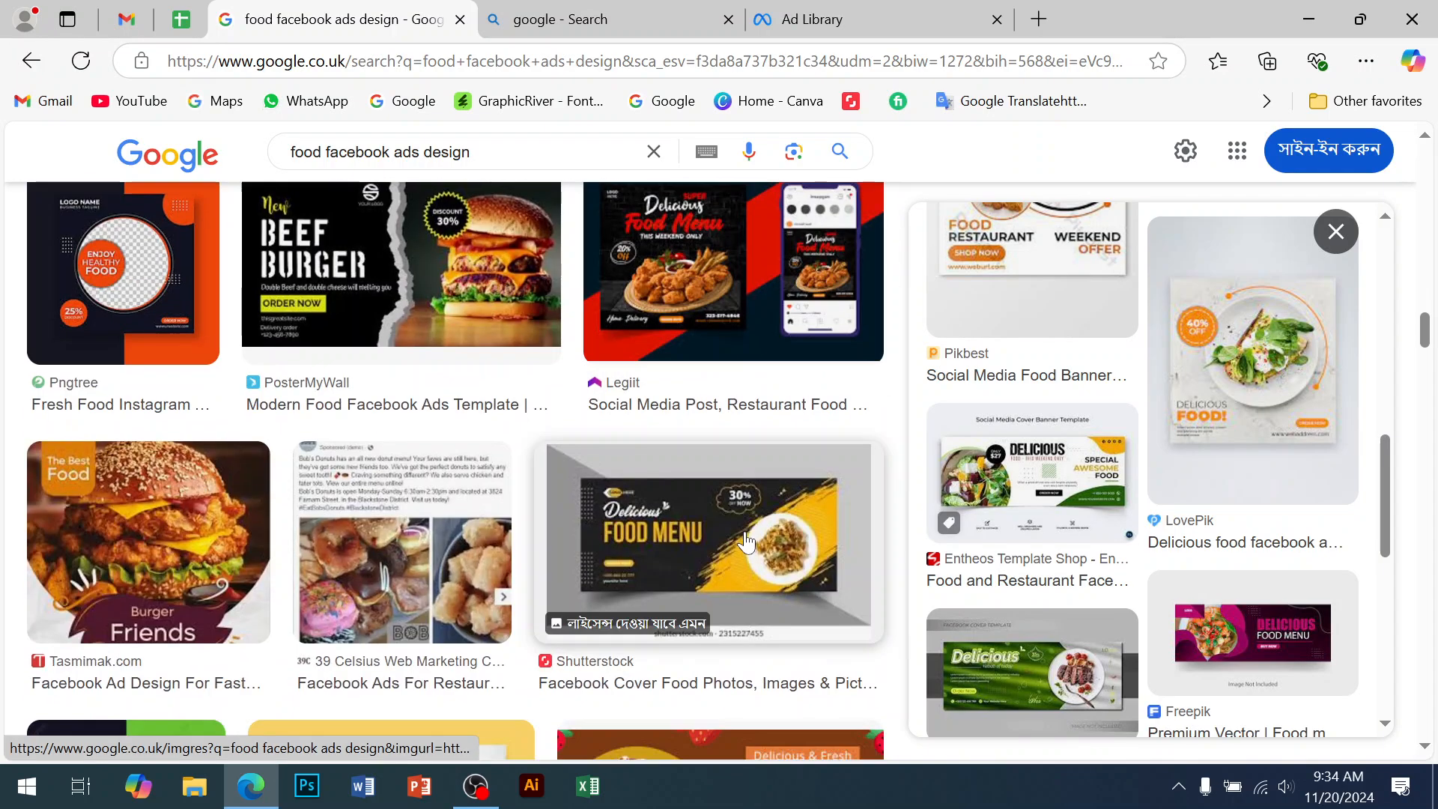
pyautogui.scroll(-5, 746, 541)
pyautogui.scroll(-10, 746, 541)
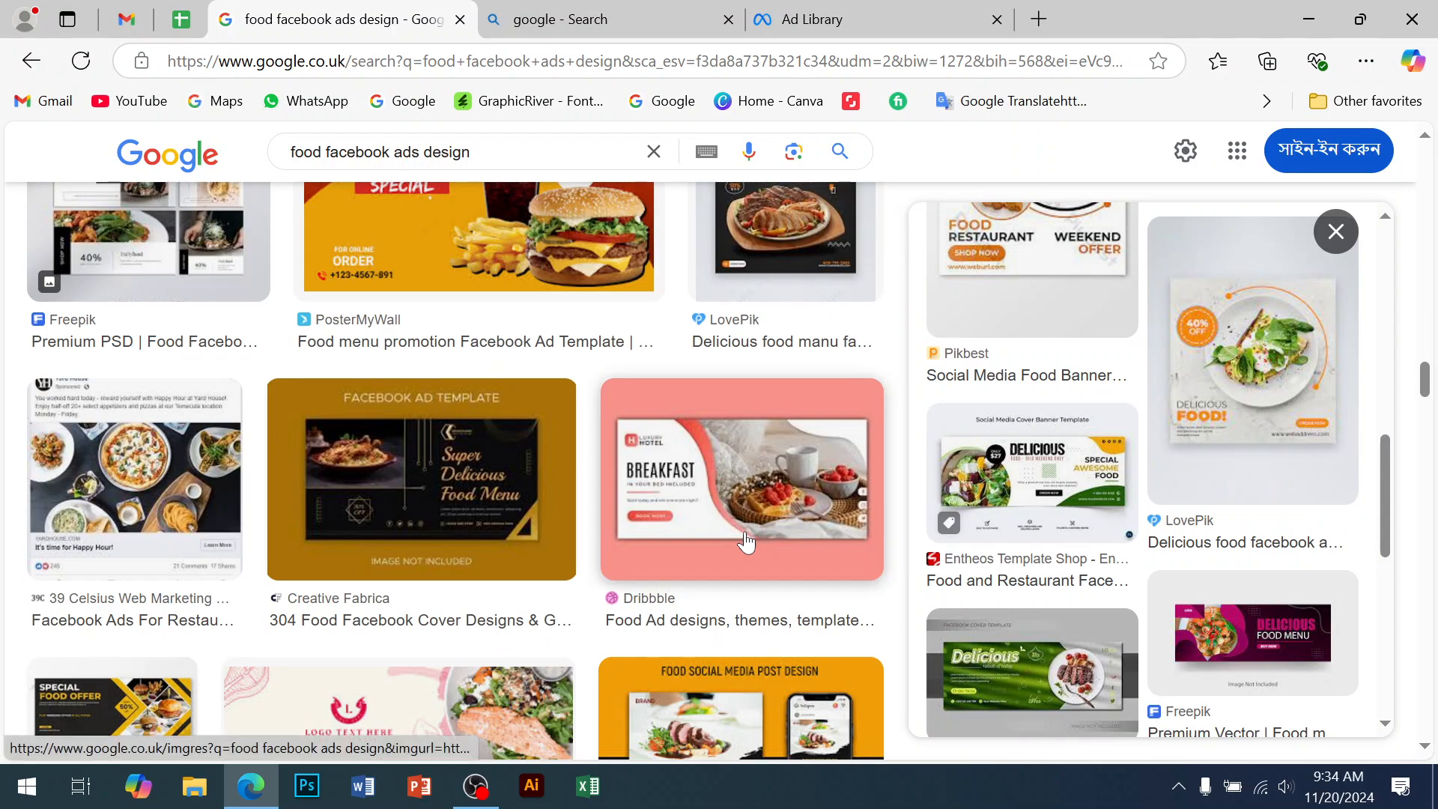
pyautogui.scroll(-10, 746, 541)
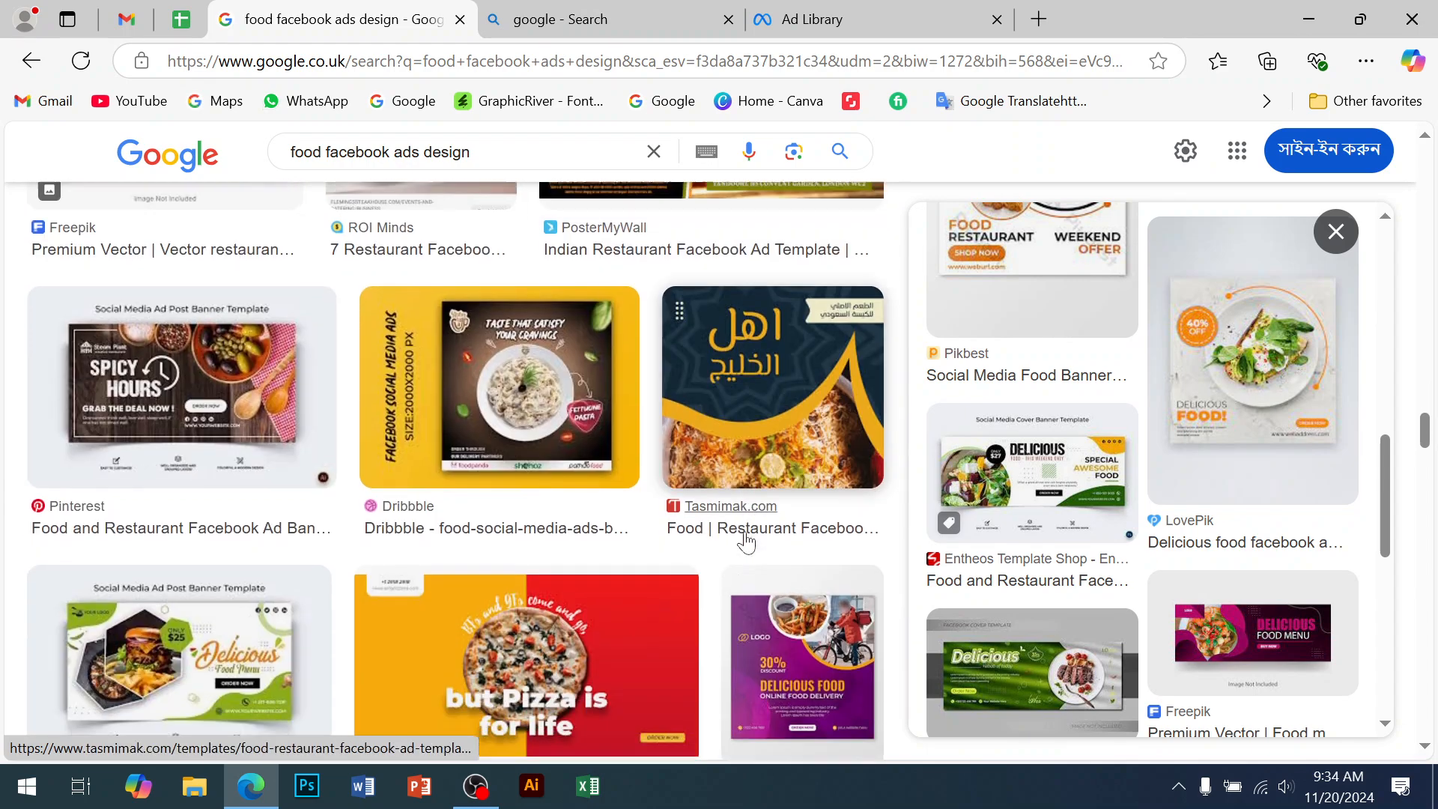
pyautogui.scroll(-8, 746, 540)
pyautogui.scroll(6, 747, 541)
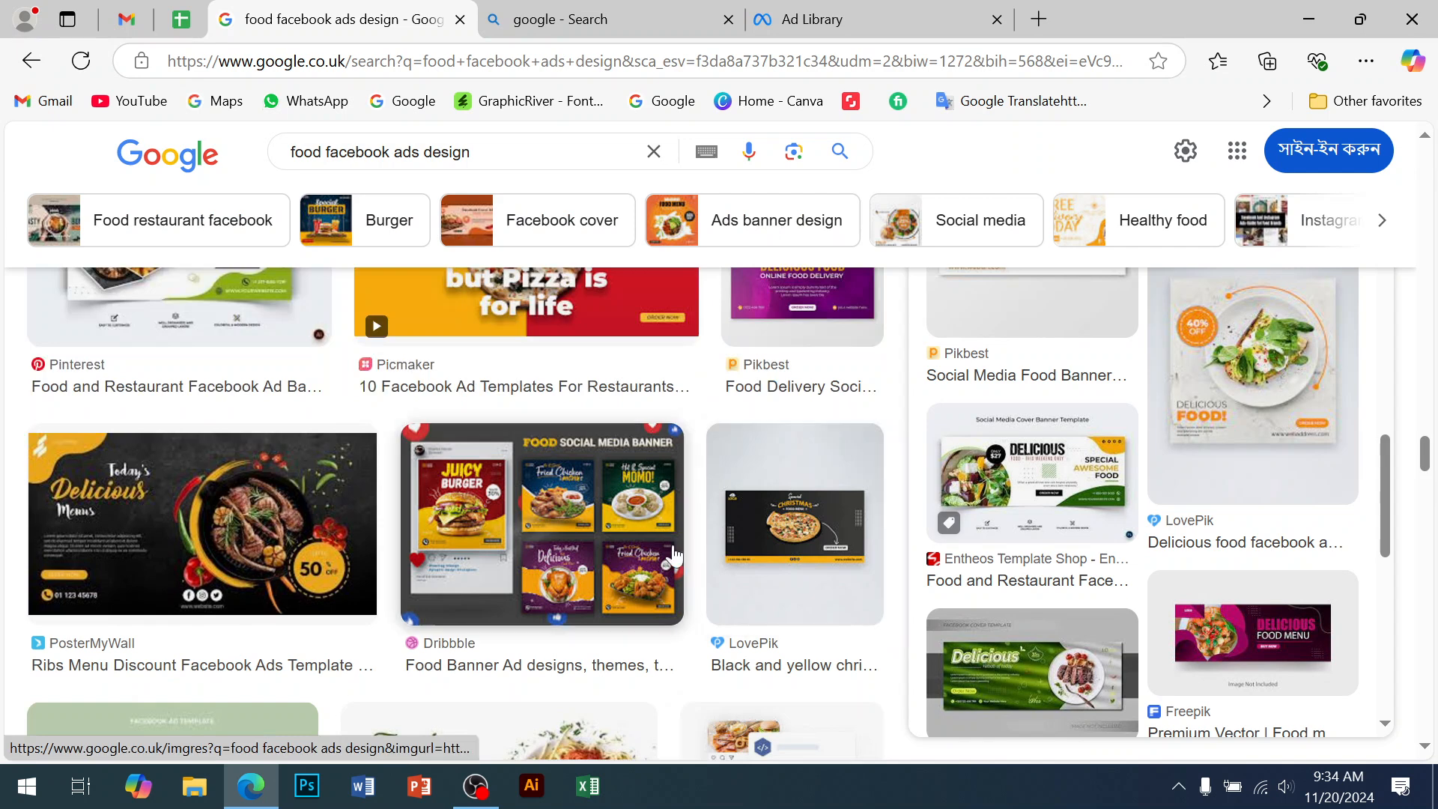
pyautogui.click(599, 577)
pyautogui.scroll(-10, 1139, 465)
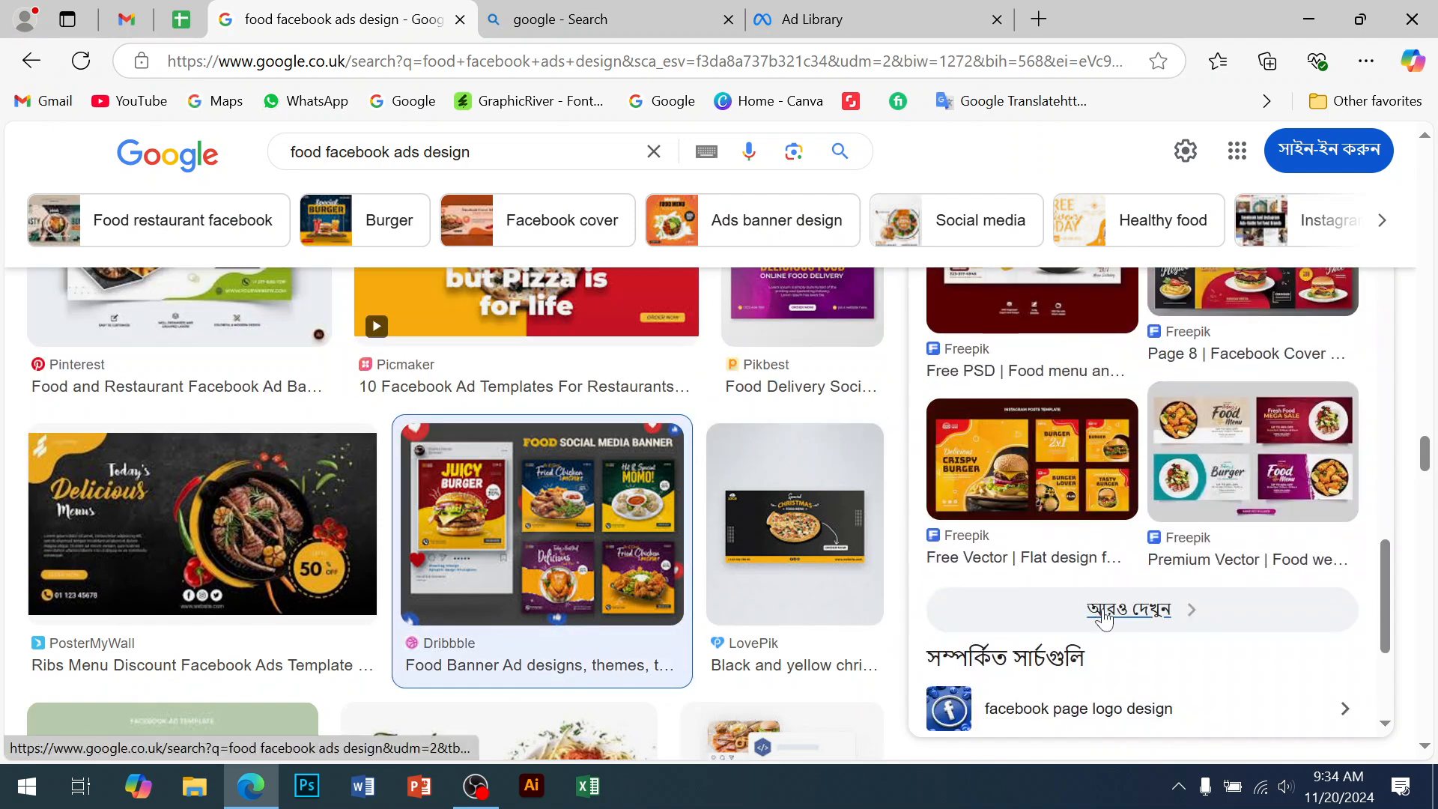
pyautogui.click(1109, 610)
# Browse the food ad results and preview the LovePik Delicious Food ad design
pyautogui.scroll(-5, 757, 474)
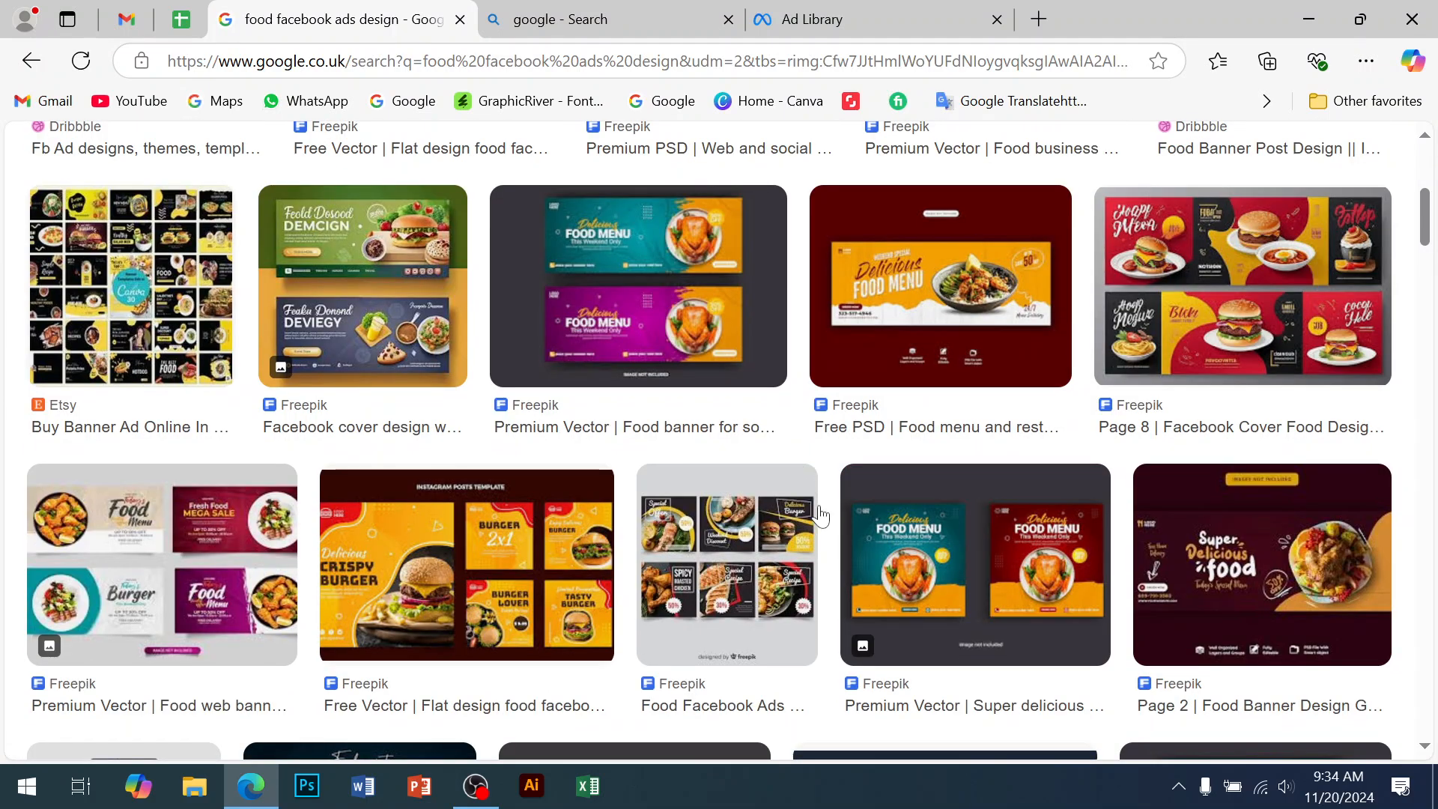
pyautogui.scroll(-4, 827, 549)
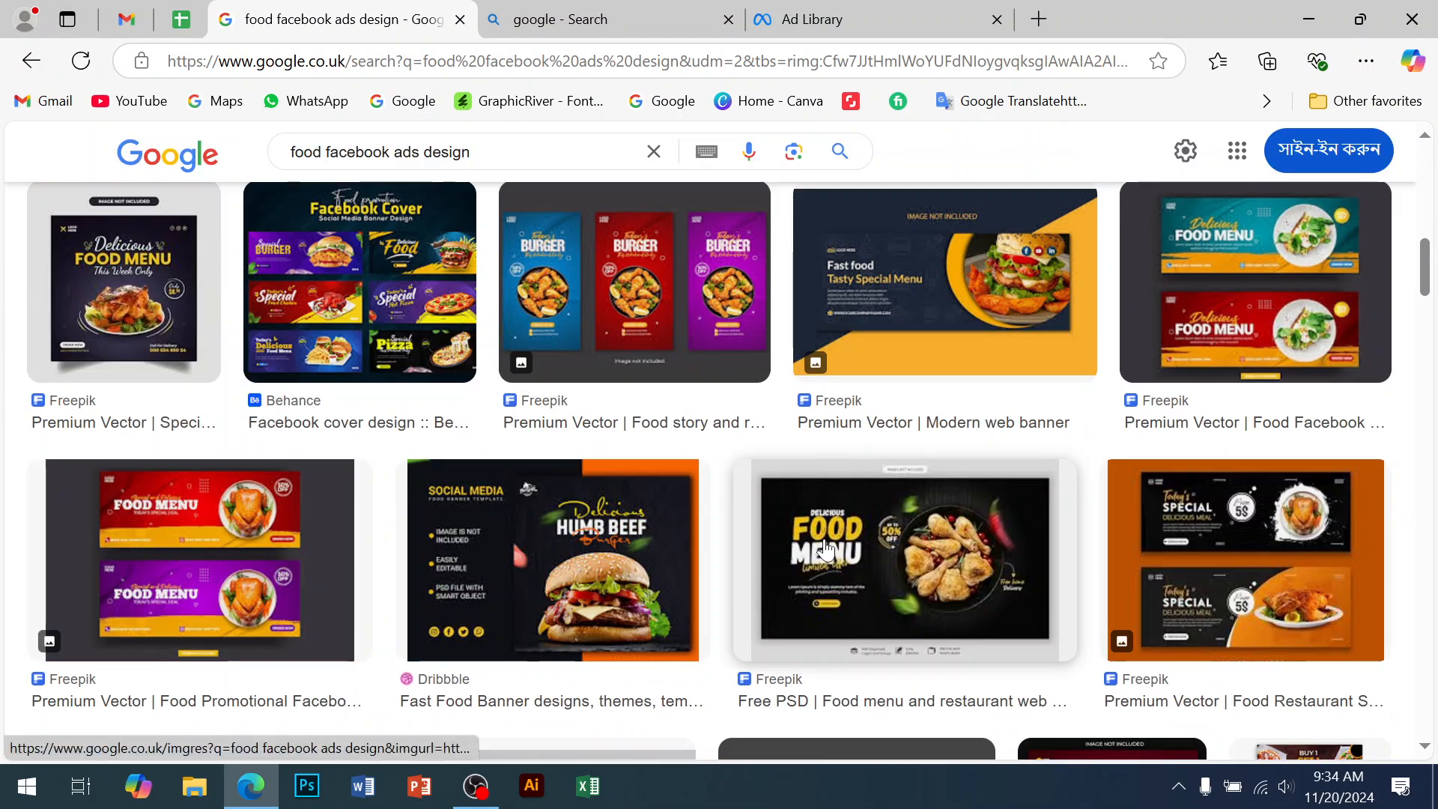
pyautogui.scroll(-6, 827, 549)
pyautogui.scroll(-5, 826, 549)
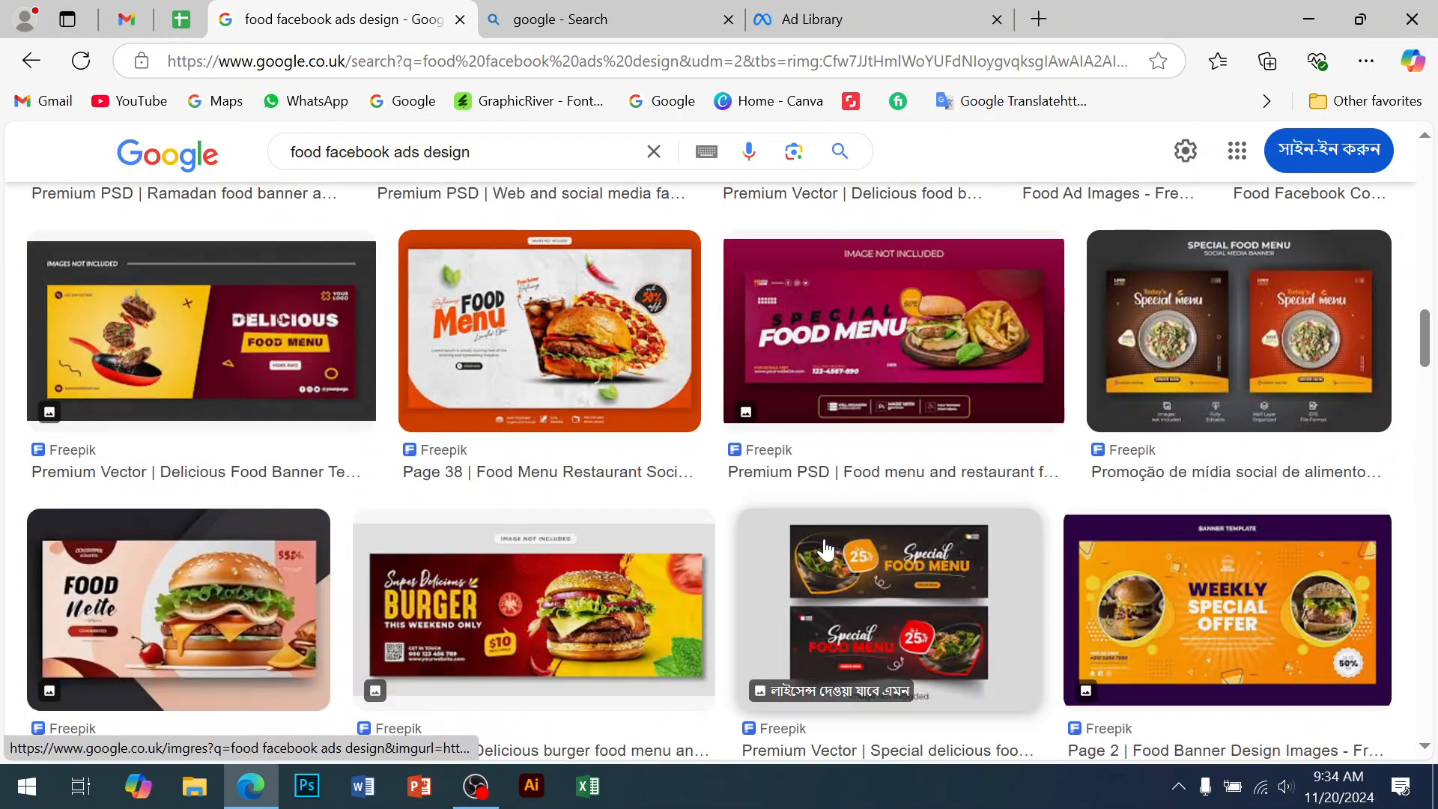
pyautogui.scroll(-6, 826, 549)
pyautogui.scroll(-5, 826, 549)
pyautogui.scroll(-7, 826, 549)
pyautogui.scroll(9, 825, 546)
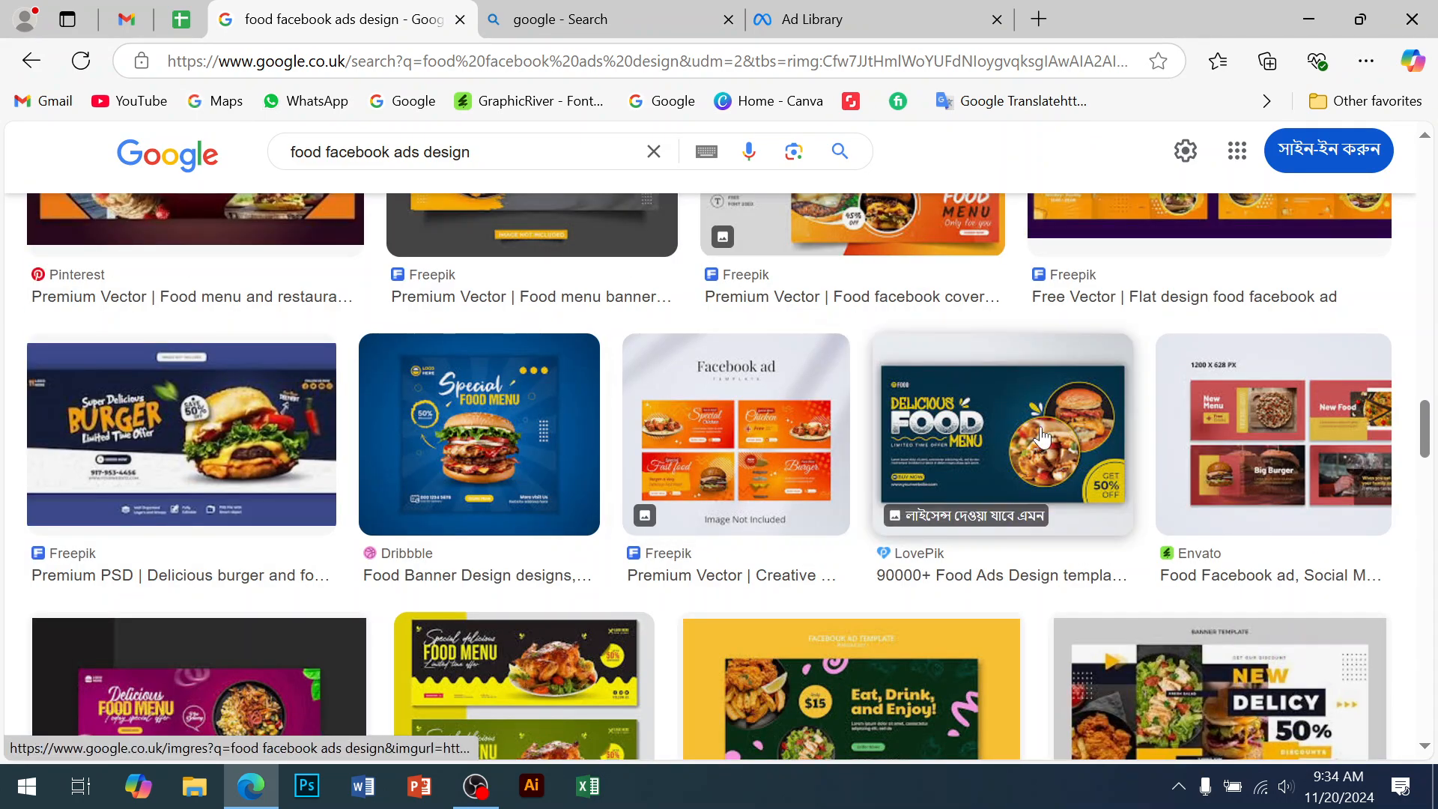
pyautogui.click(994, 438)
# Scroll further through the results and load more related food banner images
pyautogui.scroll(-10, 1158, 566)
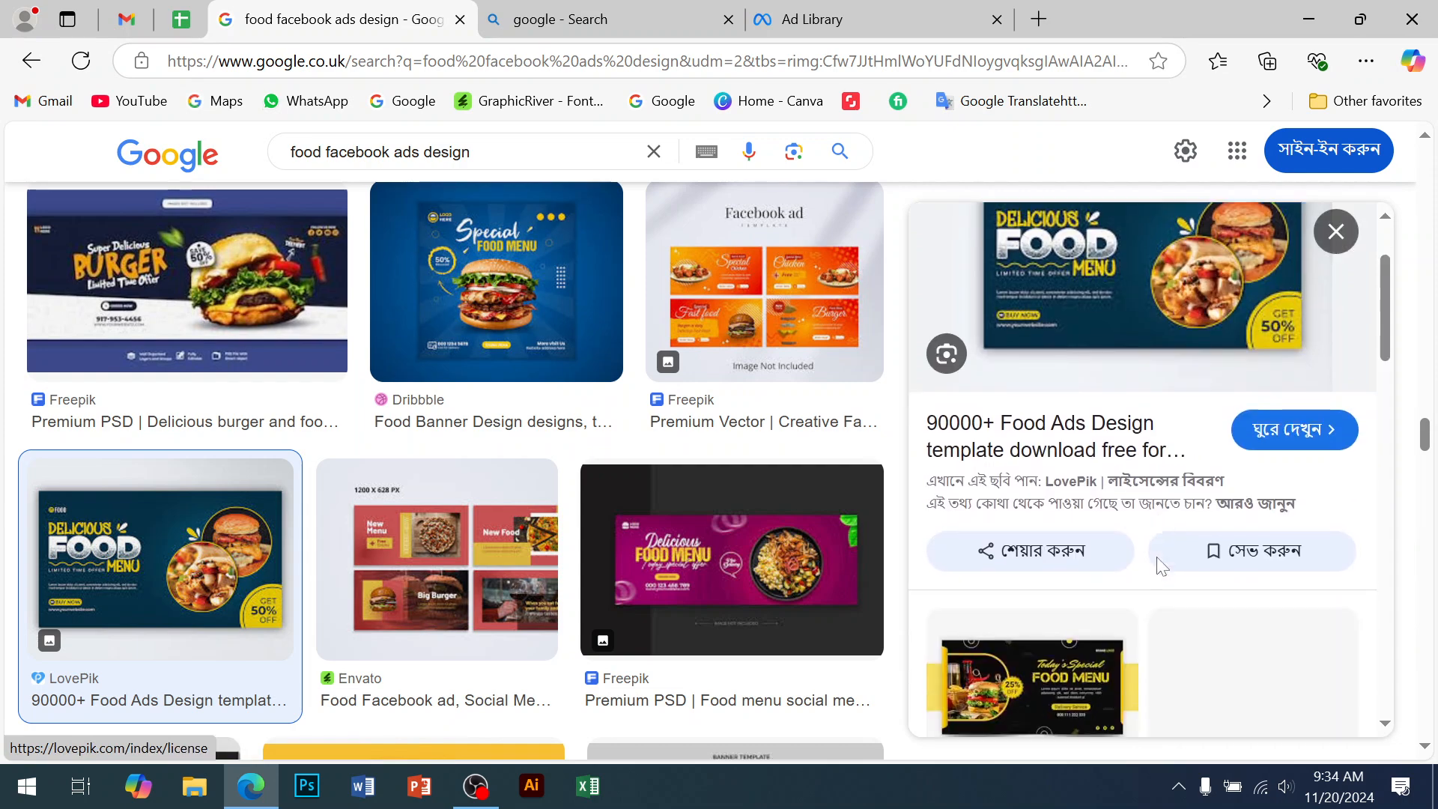
pyautogui.scroll(-6, 1158, 565)
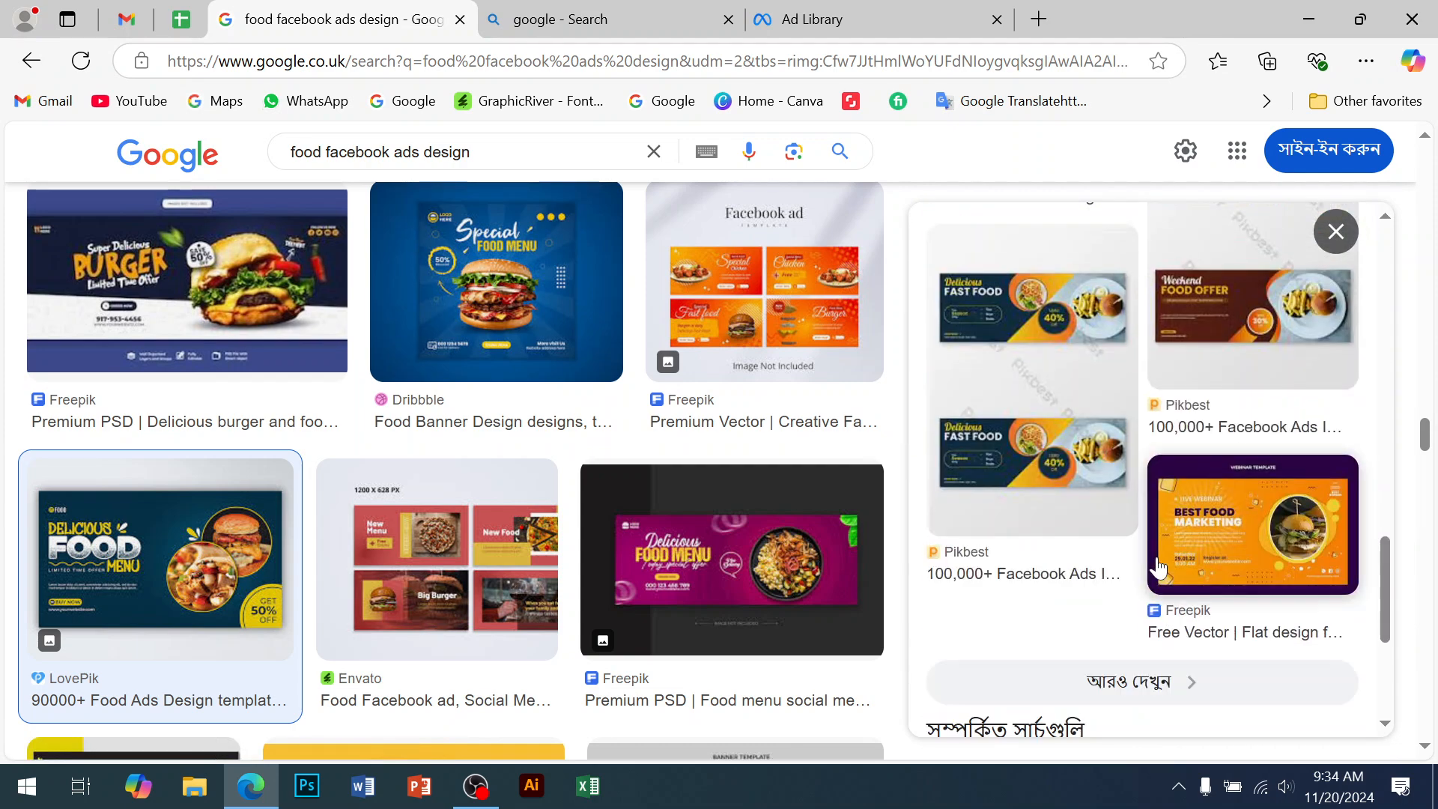
pyautogui.scroll(-6, 679, 571)
pyautogui.scroll(-10, 679, 571)
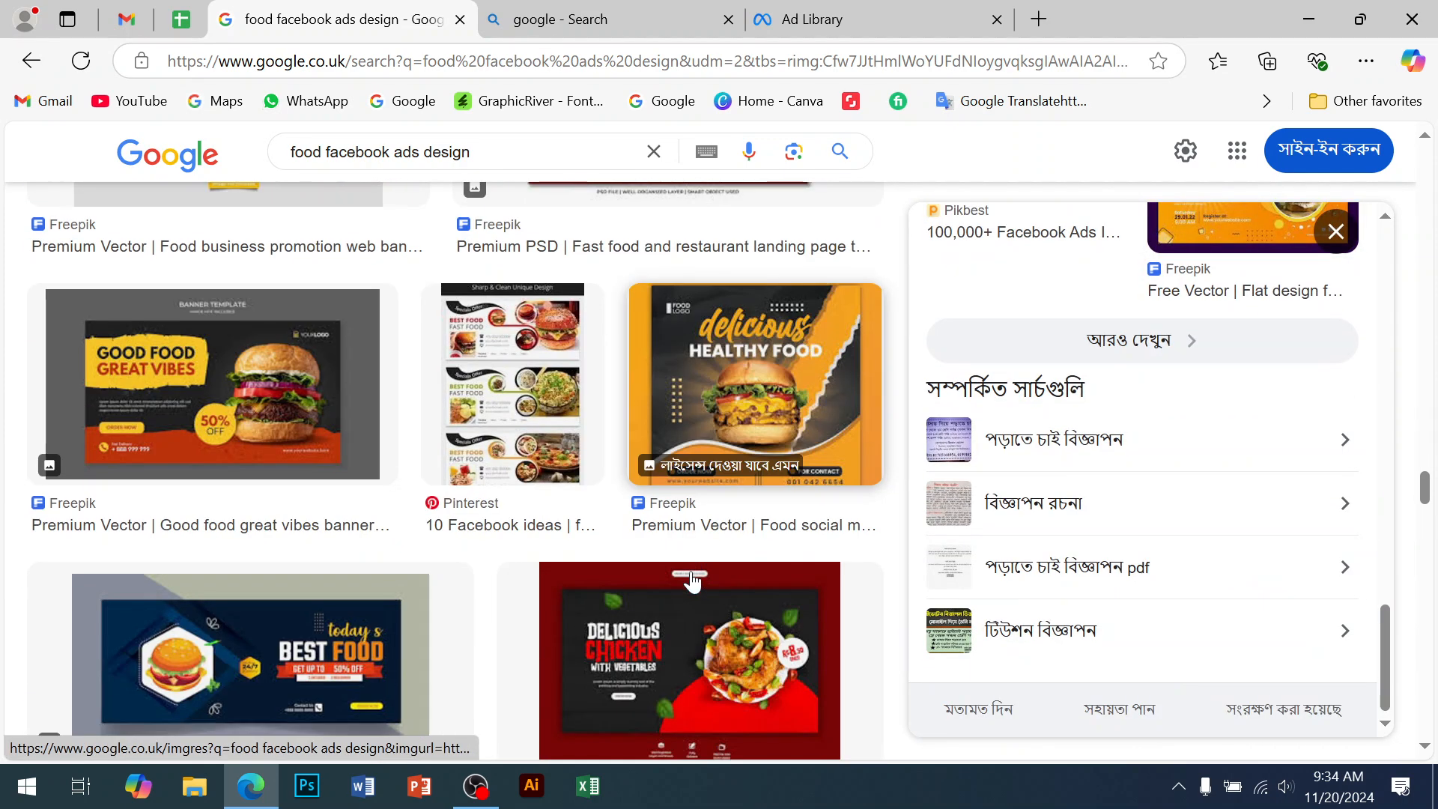
pyautogui.scroll(3, 692, 582)
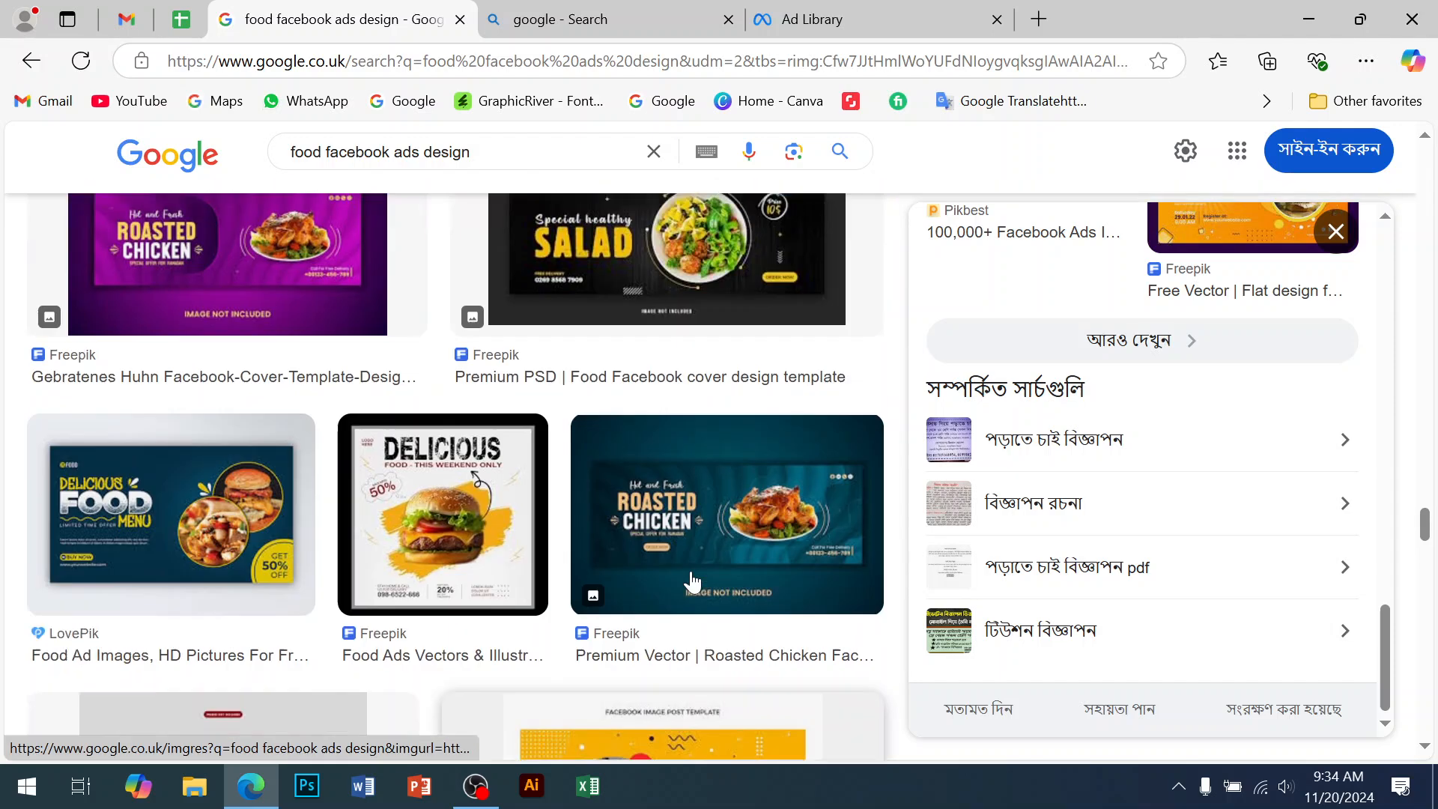
pyautogui.scroll(-12, 692, 581)
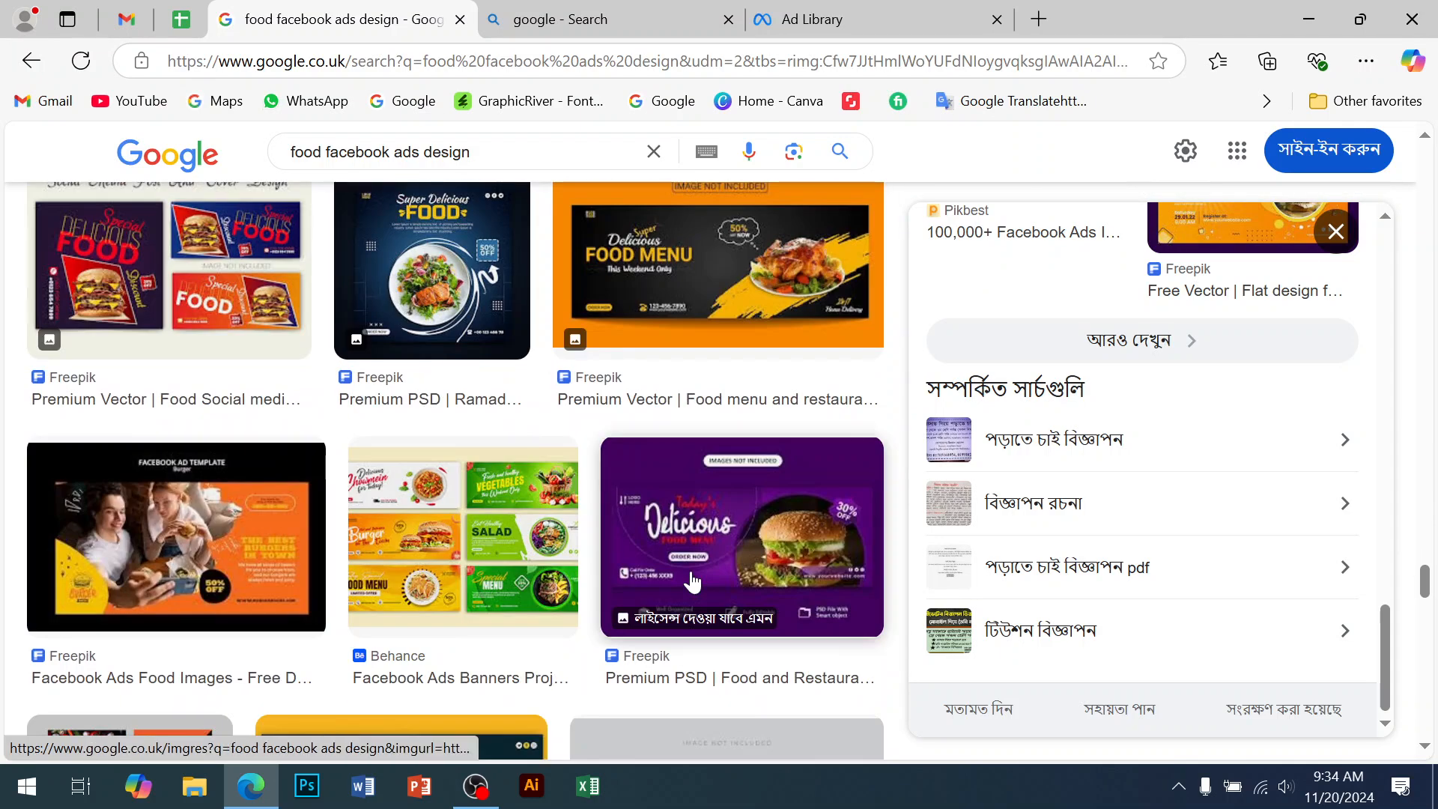
pyautogui.scroll(-6, 692, 581)
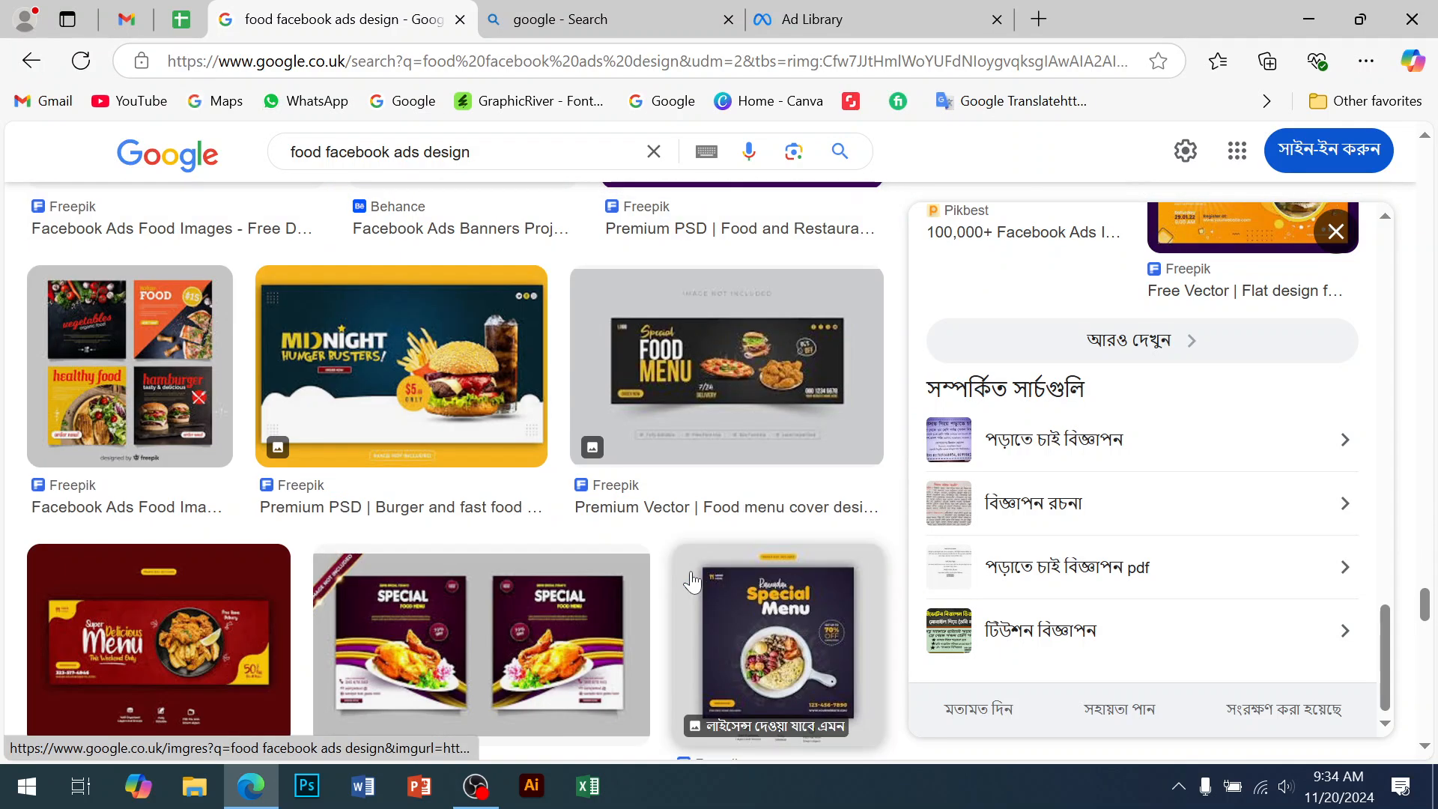
pyautogui.scroll(-5, 692, 581)
pyautogui.scroll(-5, 694, 581)
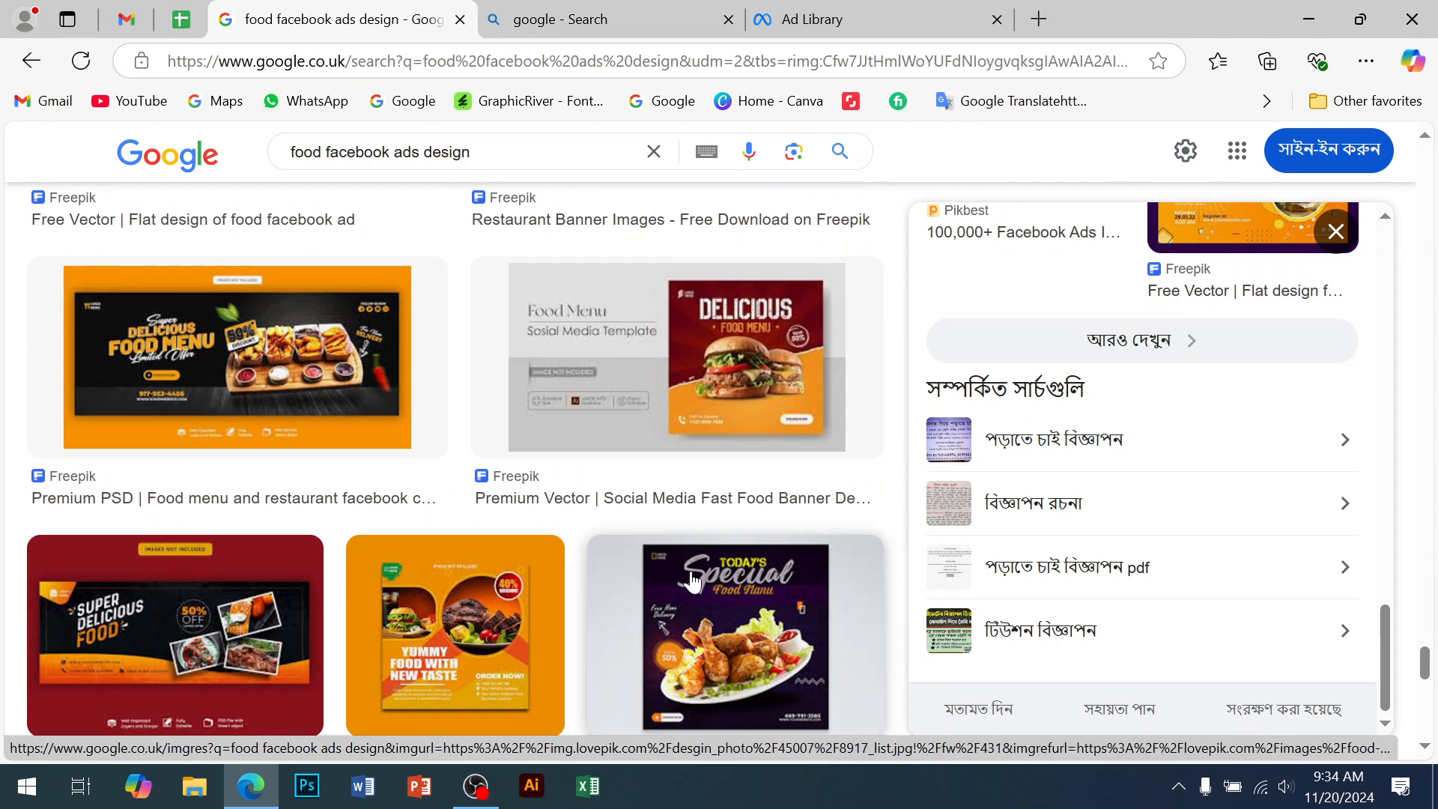
pyautogui.scroll(-10, 692, 581)
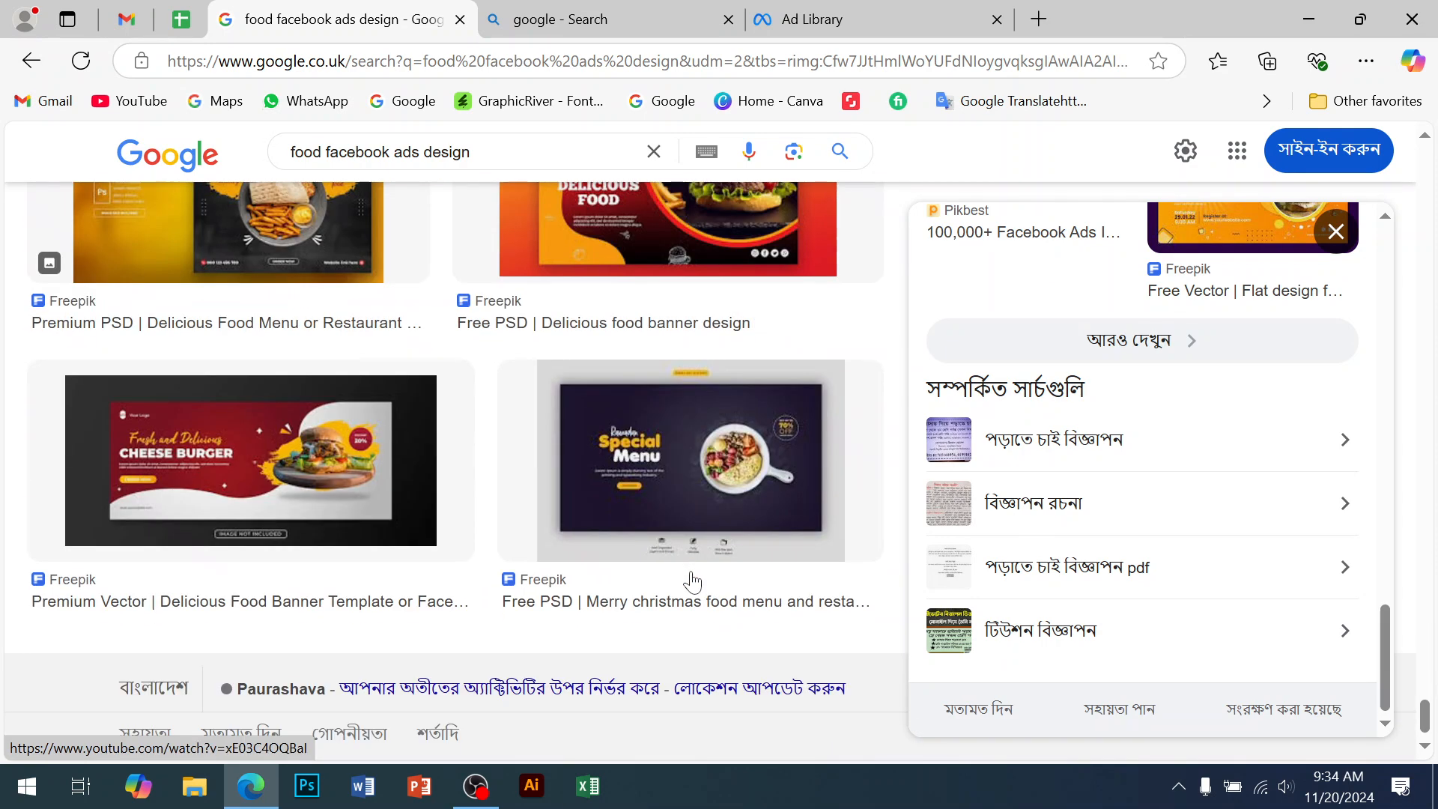
pyautogui.scroll(3, 692, 582)
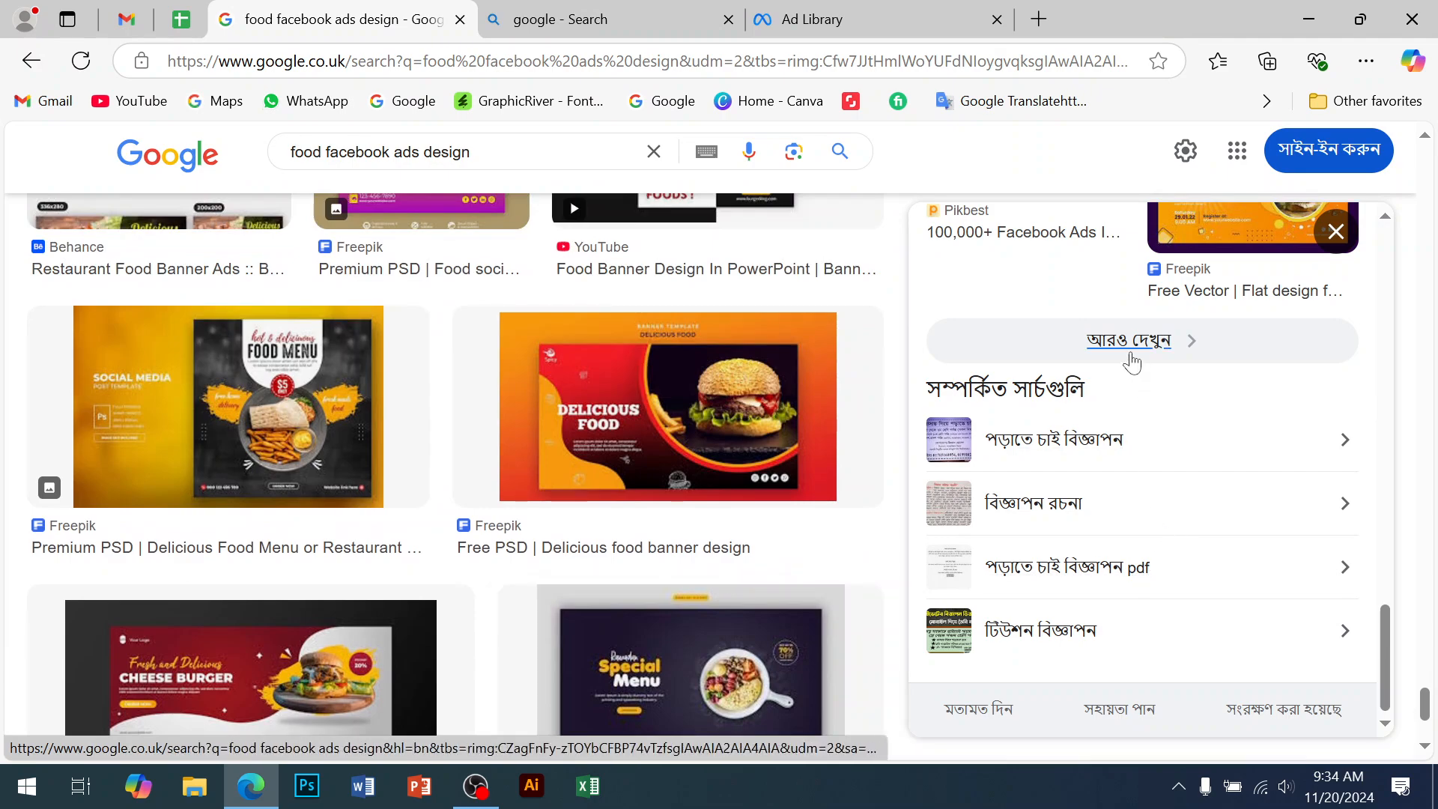
pyautogui.click(1130, 346)
# Scroll the expanded food ad results down to the footer, then switch to OBS Studio
pyautogui.scroll(-8, 1101, 465)
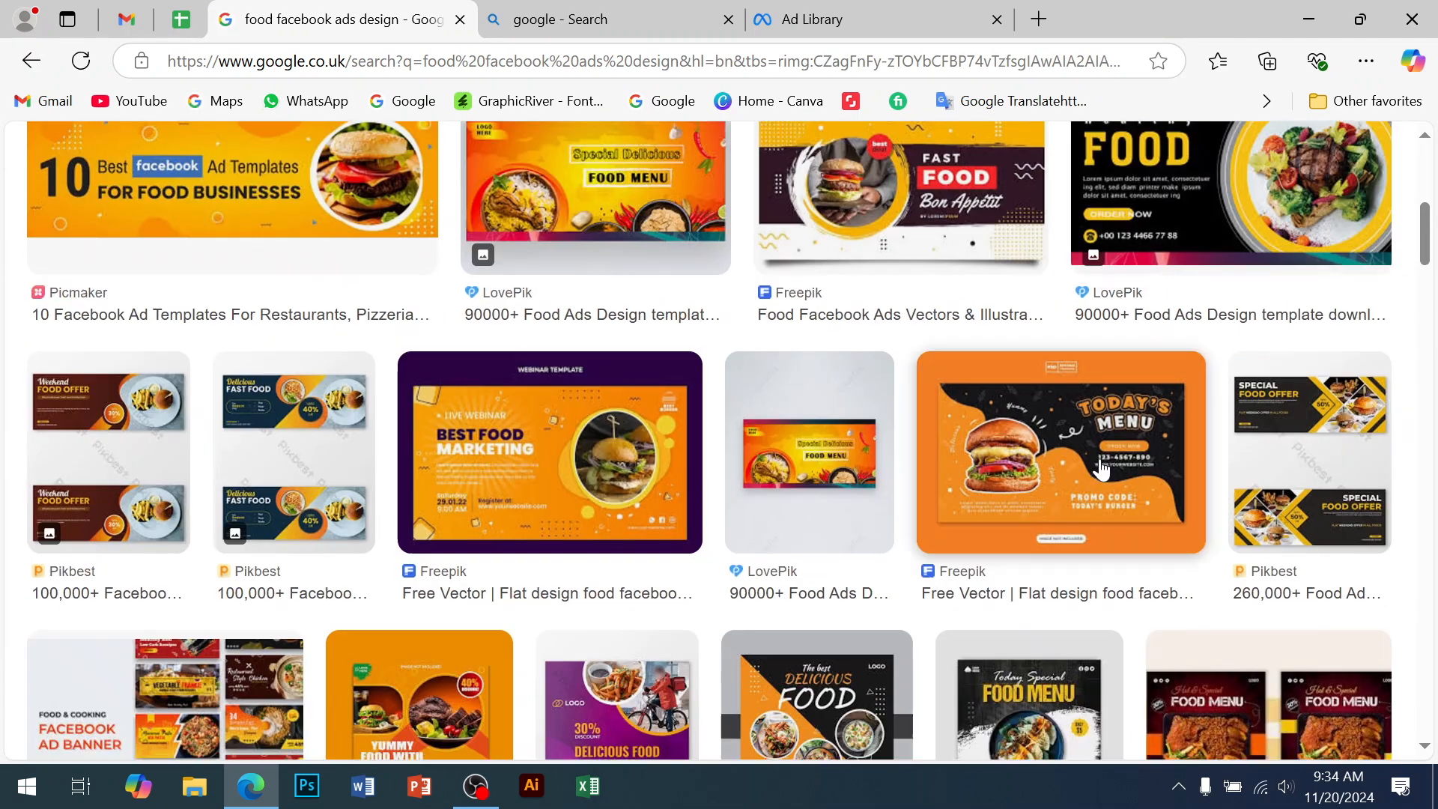
pyautogui.scroll(-10, 1099, 470)
pyautogui.scroll(-7, 1099, 470)
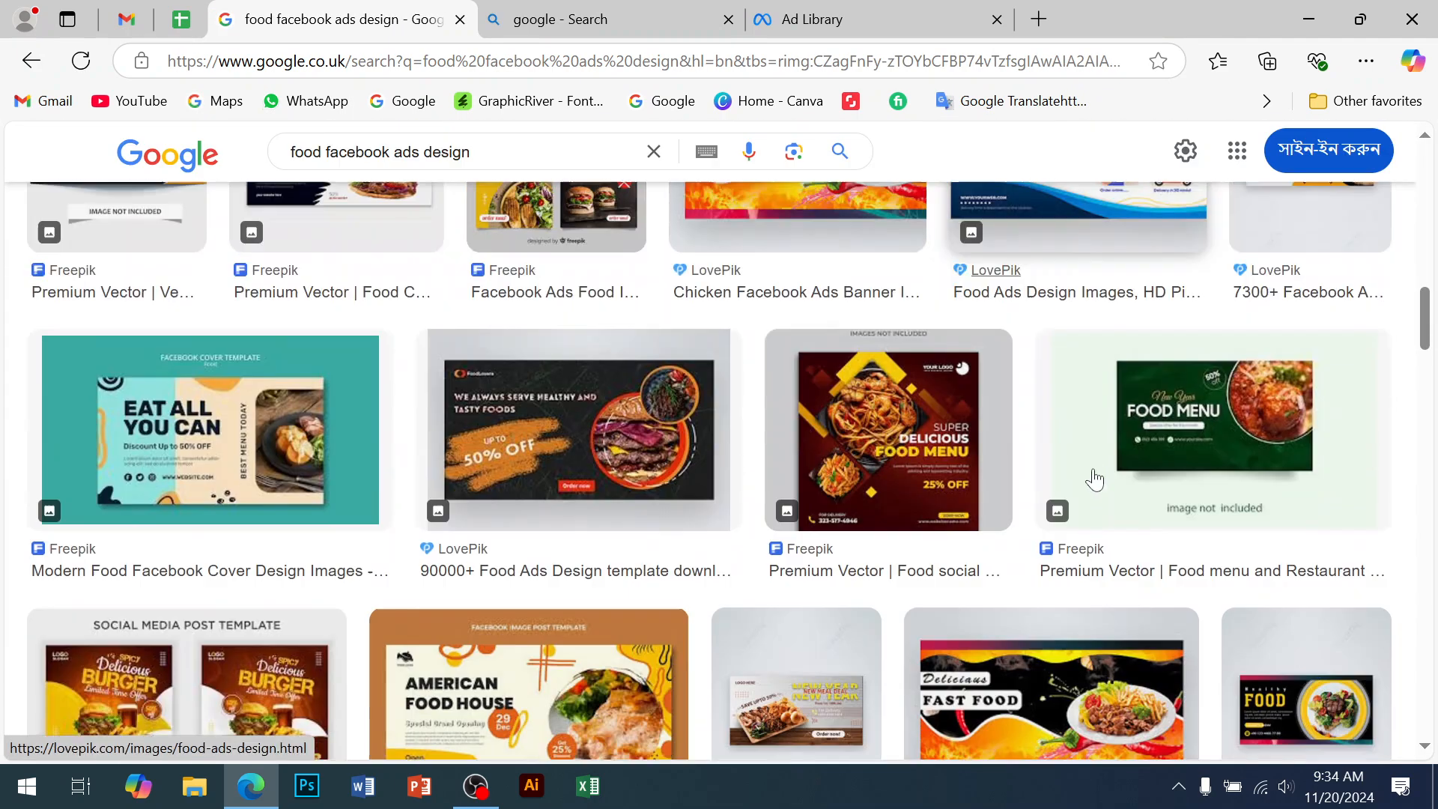
pyautogui.scroll(-12, 1094, 482)
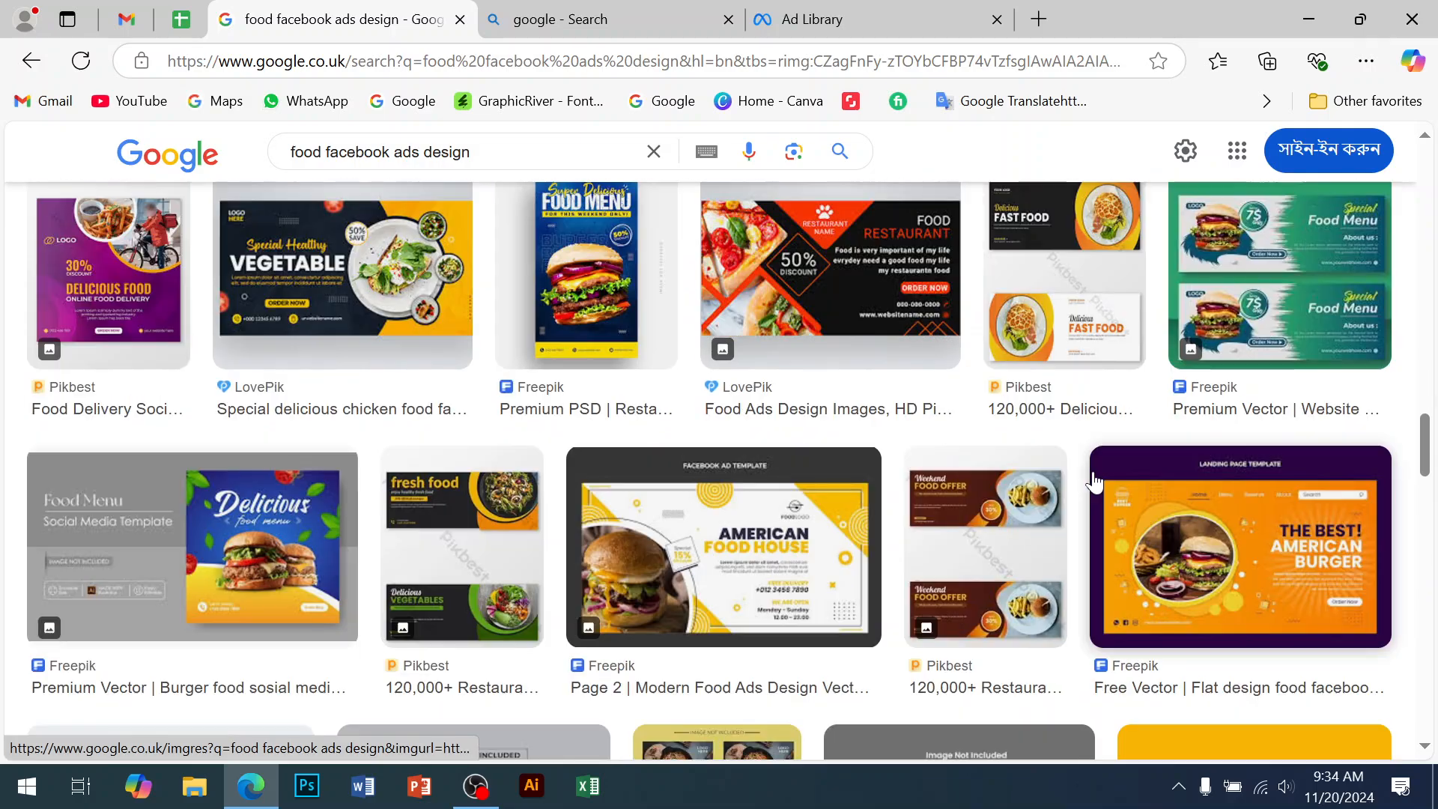
pyautogui.scroll(-4, 1095, 482)
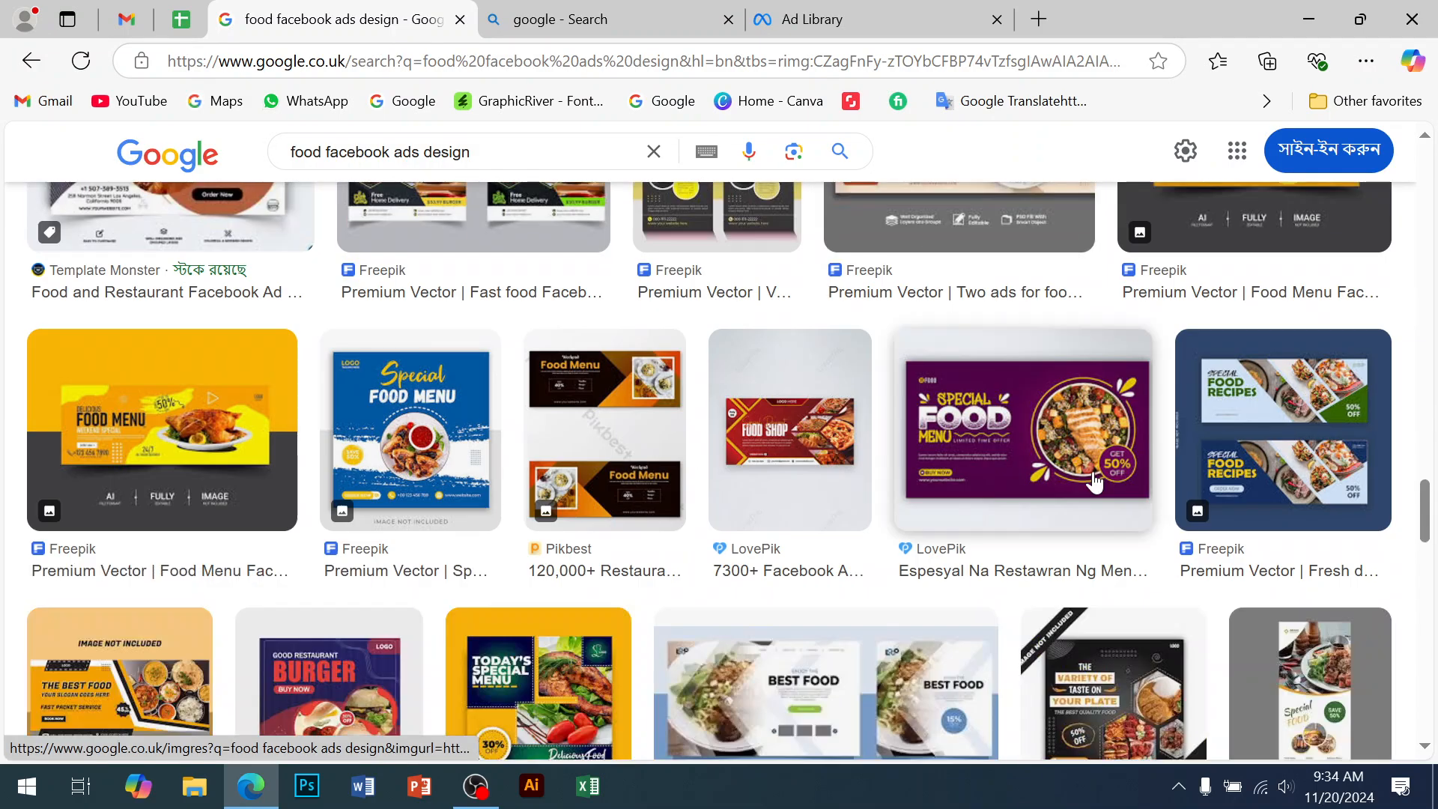
pyautogui.scroll(-10, 1094, 482)
pyautogui.scroll(-14, 1092, 487)
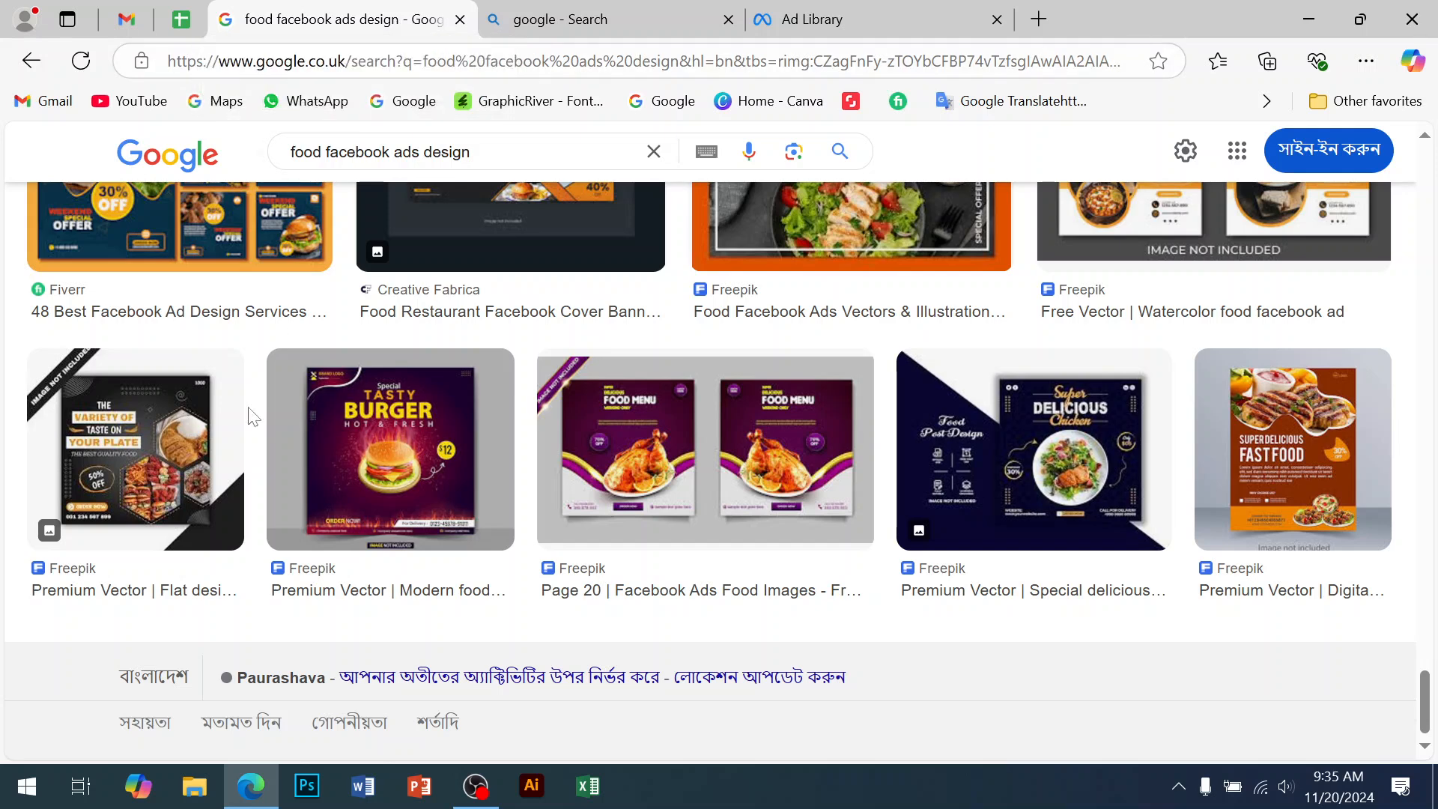
pyautogui.click(476, 787)
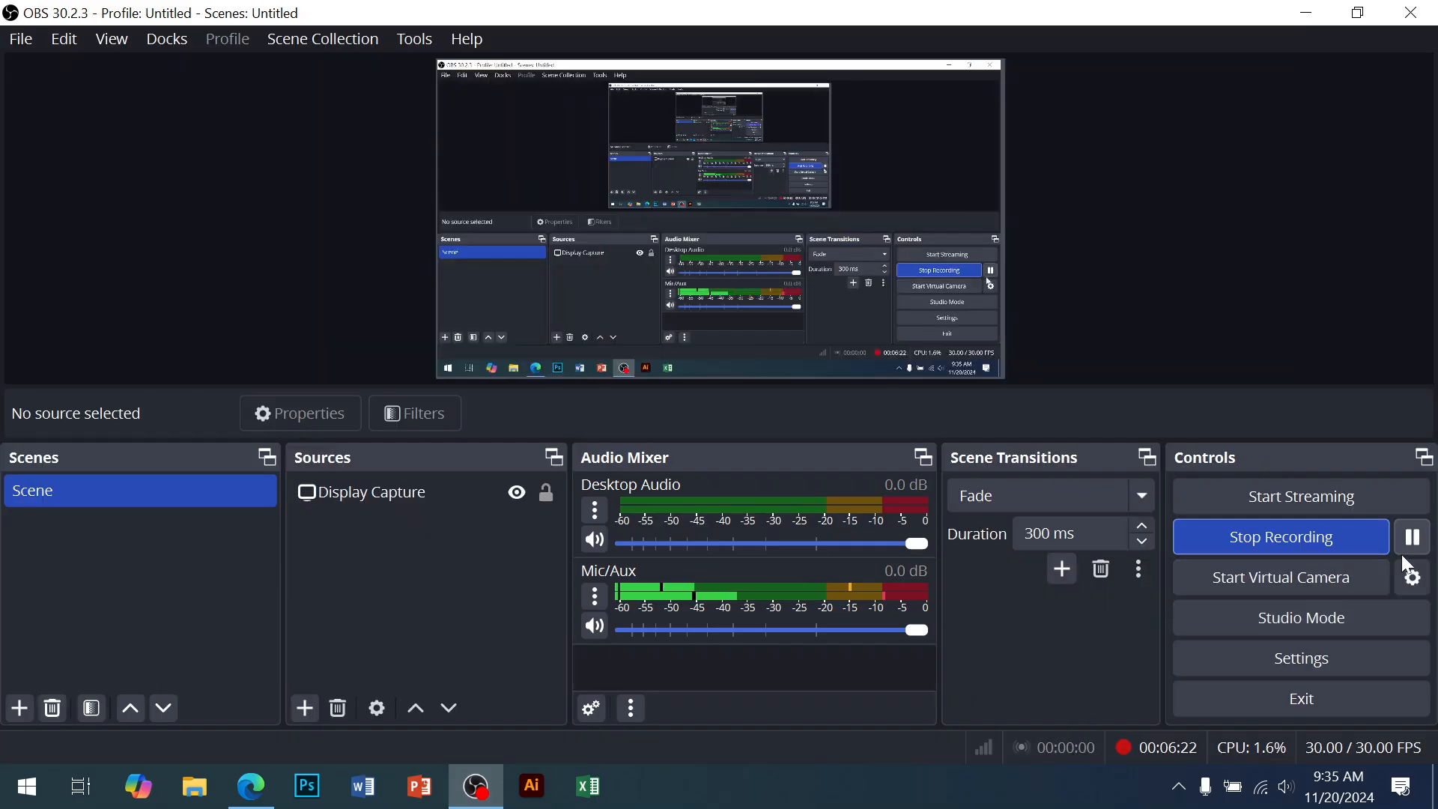
# Minimize OBS and Edge, then refresh the desktop
pyautogui.click(1311, 13)
pyautogui.click(1329, 32)
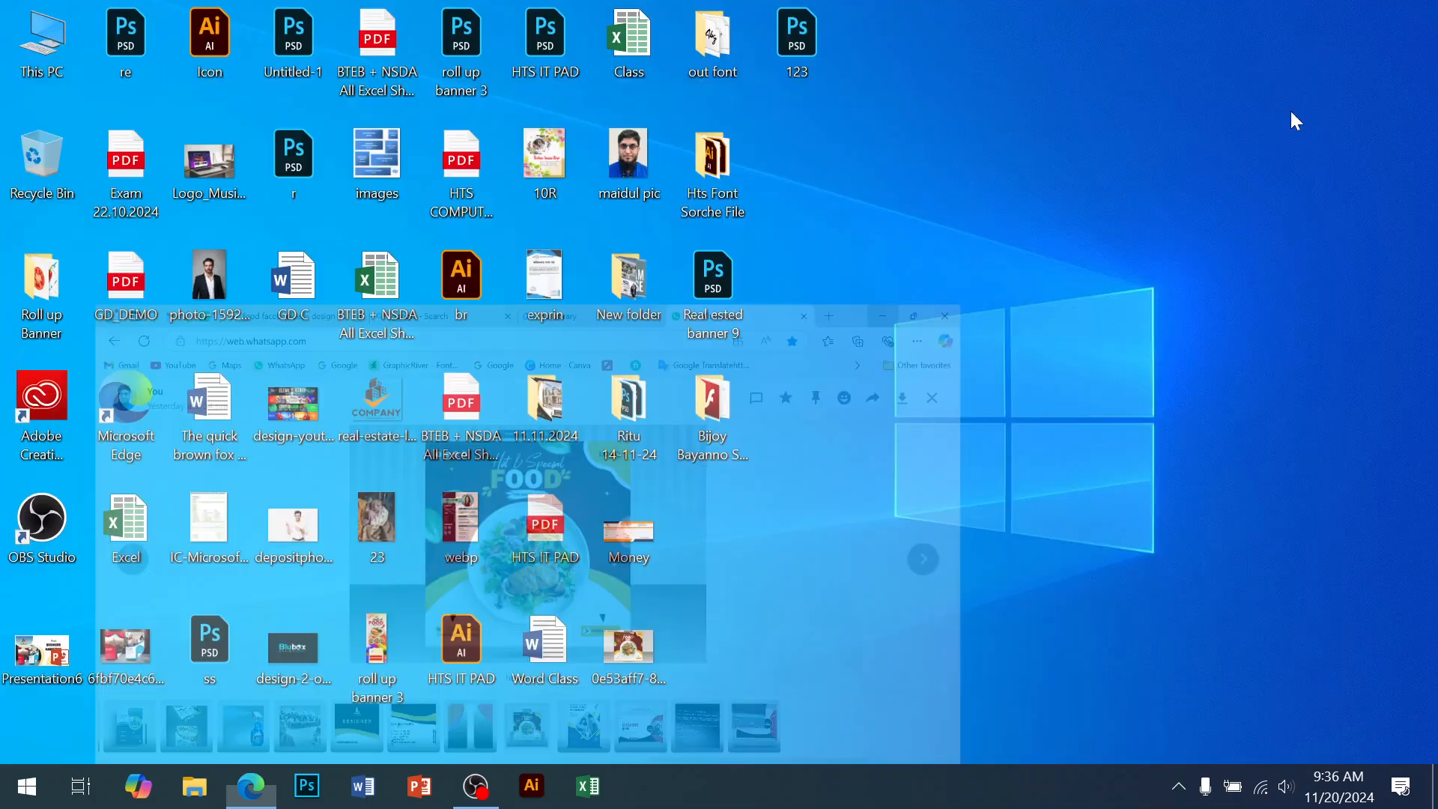
pyautogui.rightClick(921, 266)
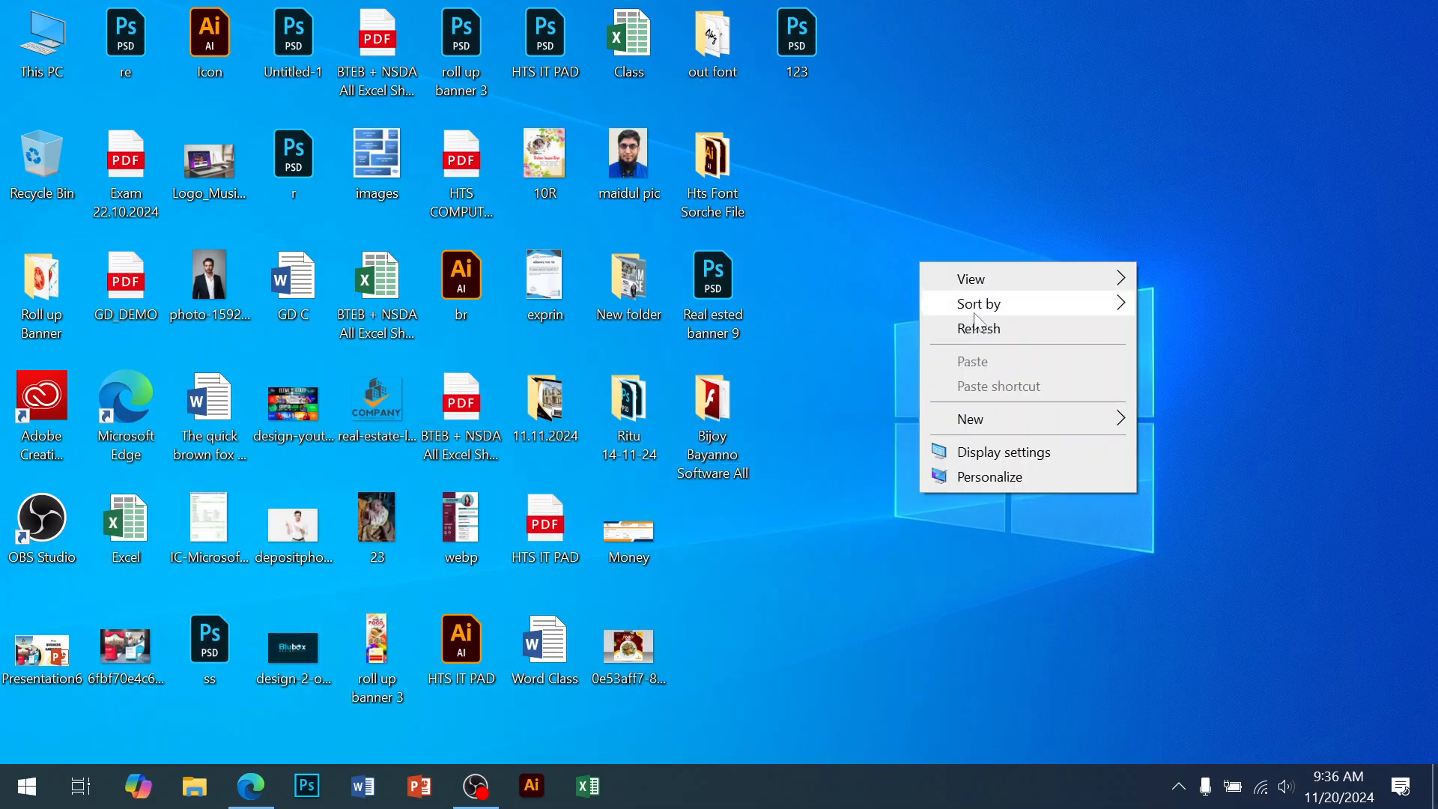
pyautogui.click(978, 324)
# Check This PC and the Downloads folder, then select the food ad image on the desktop
pyautogui.doubleClick(58, 69)
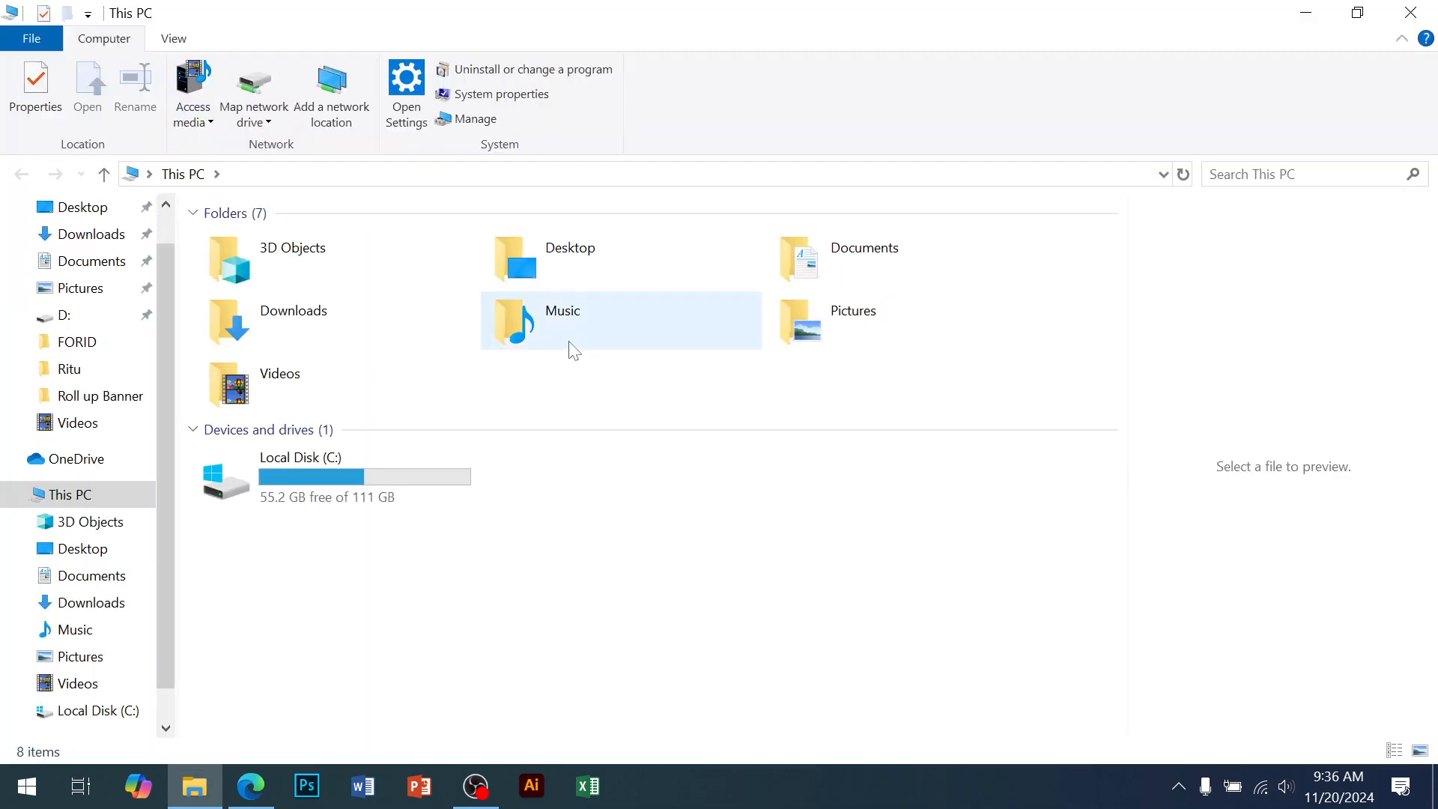
pyautogui.doubleClick(335, 329)
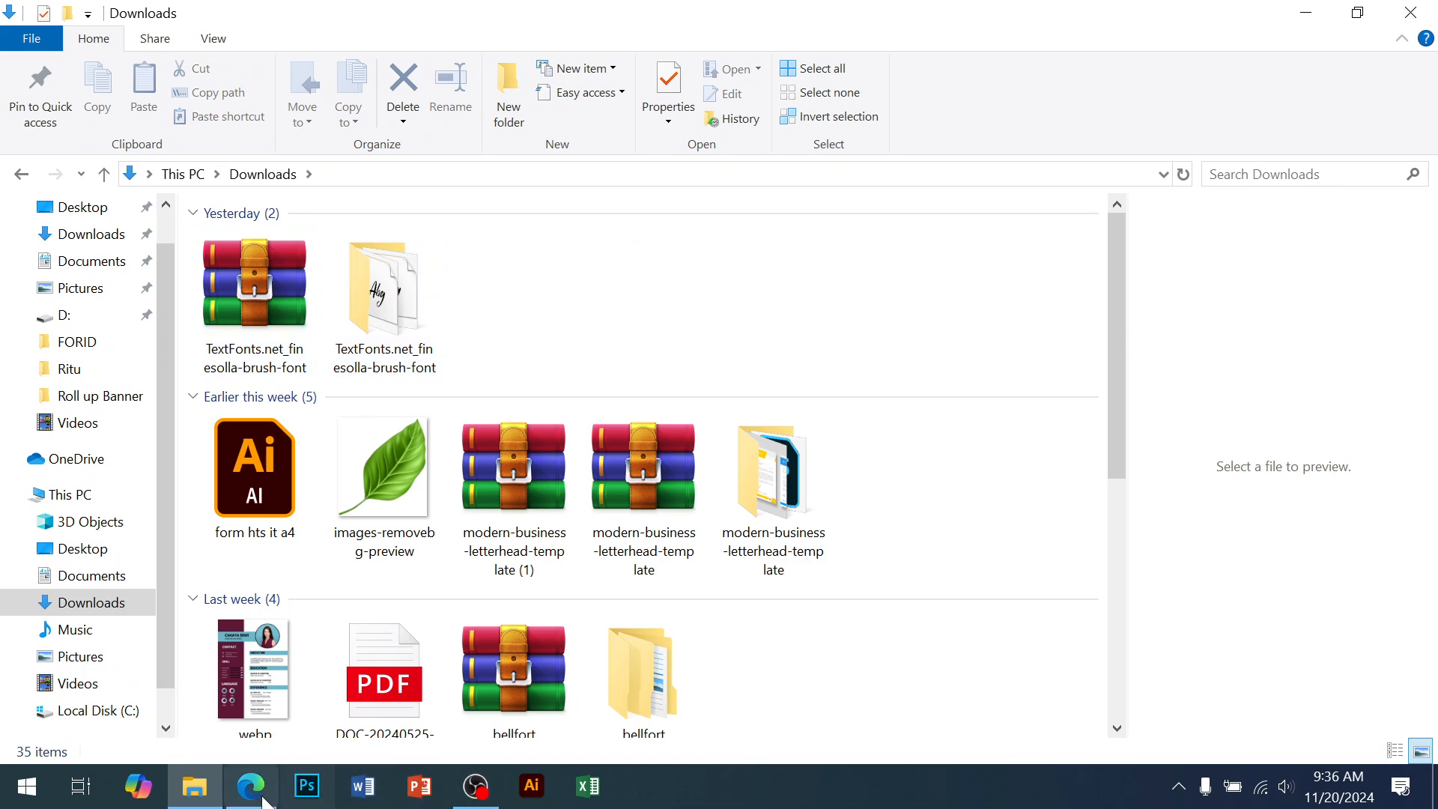
pyautogui.click(195, 787)
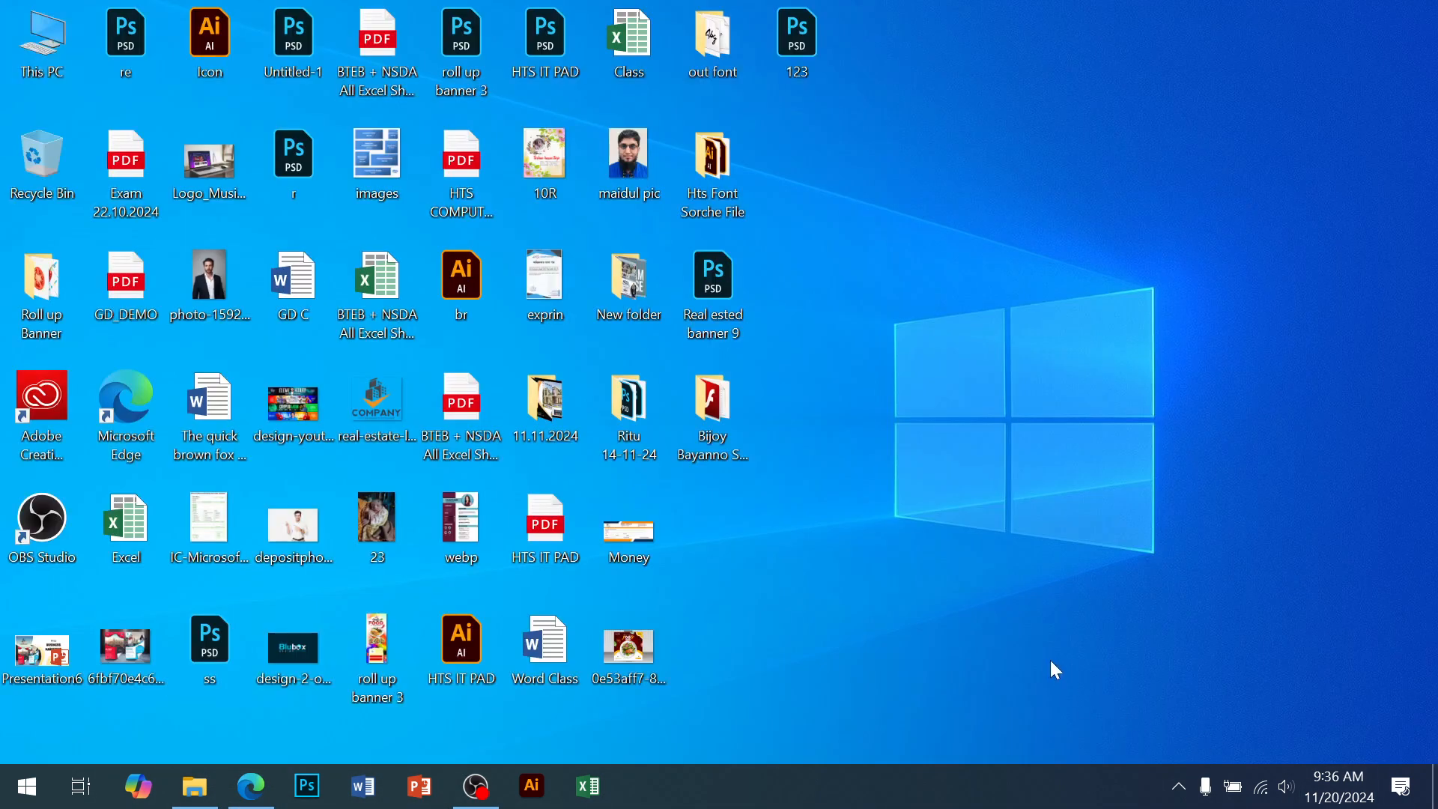
pyautogui.click(626, 646)
# Open the Hot & Special FOOD poster in Photos, then choose File > New in Photoshop
pyautogui.doubleClick(625, 646)
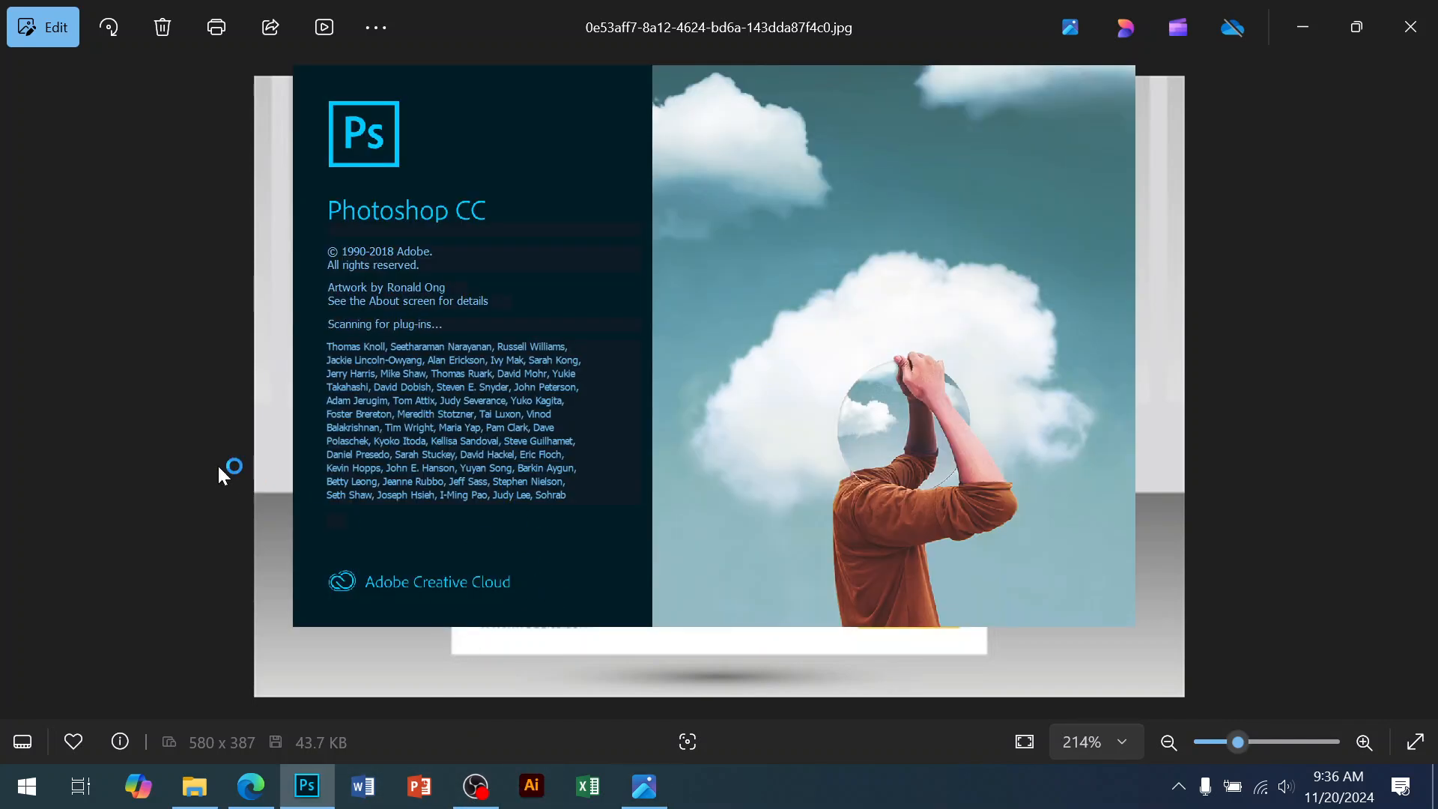
pyautogui.click(218, 465)
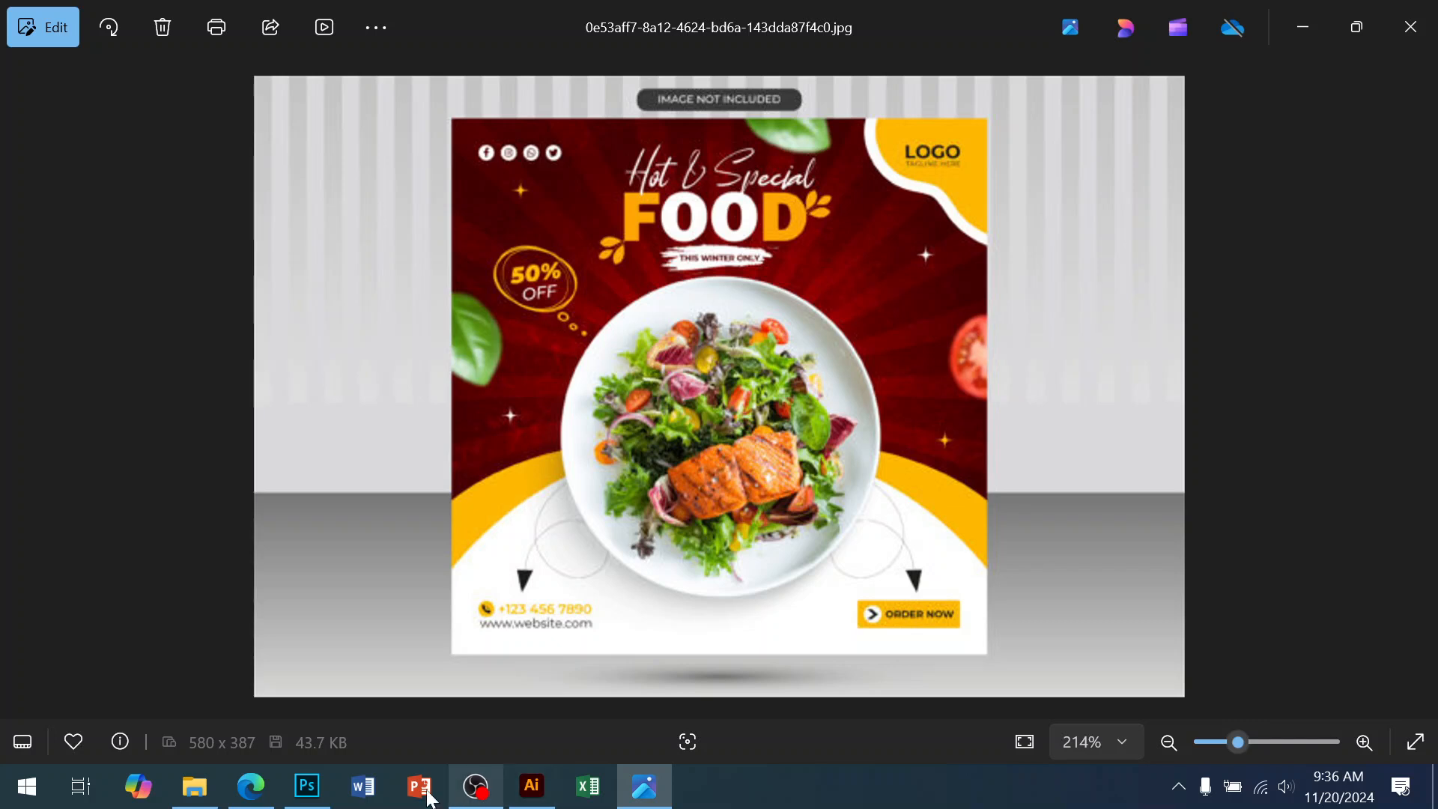
pyautogui.click(307, 787)
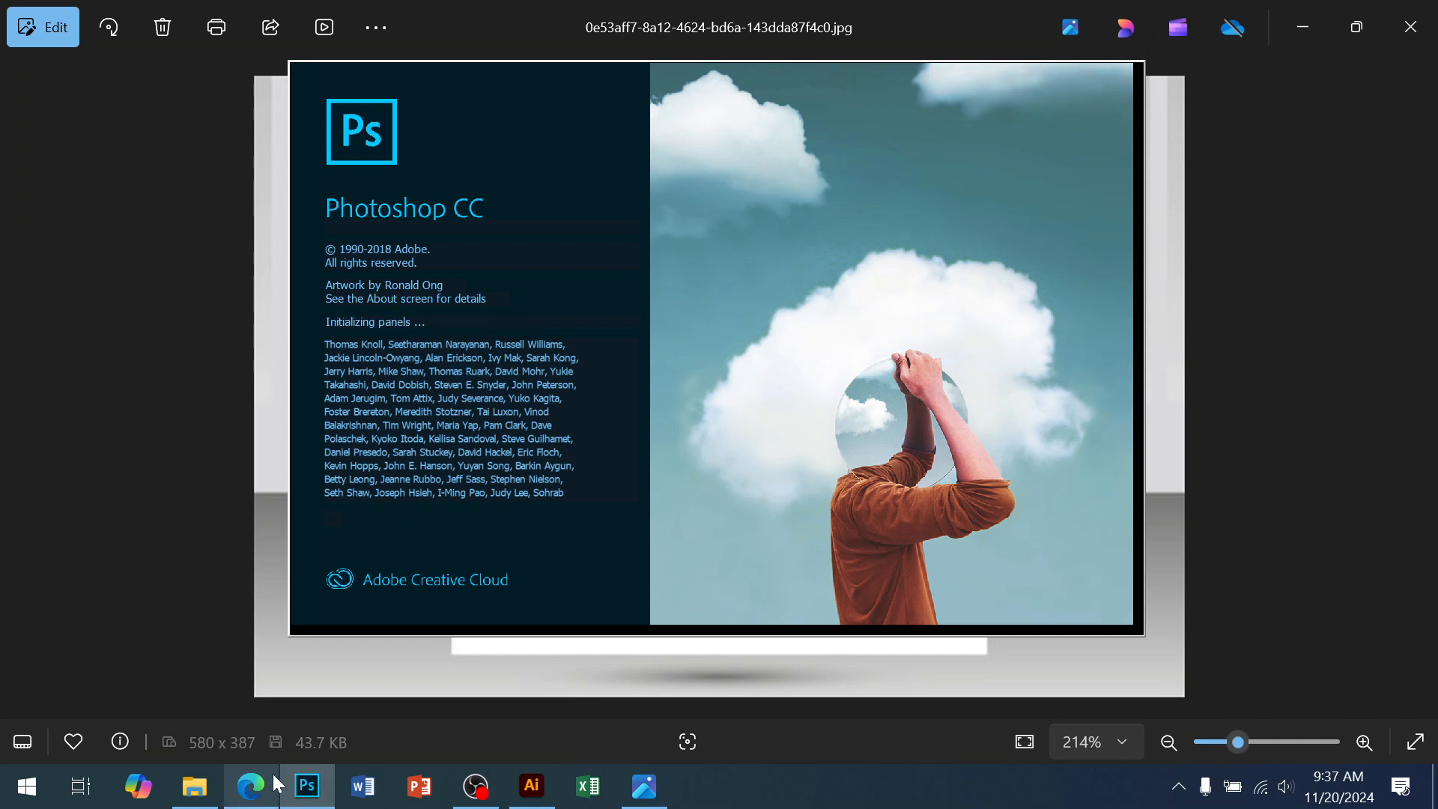
pyautogui.moveTo(273, 775)
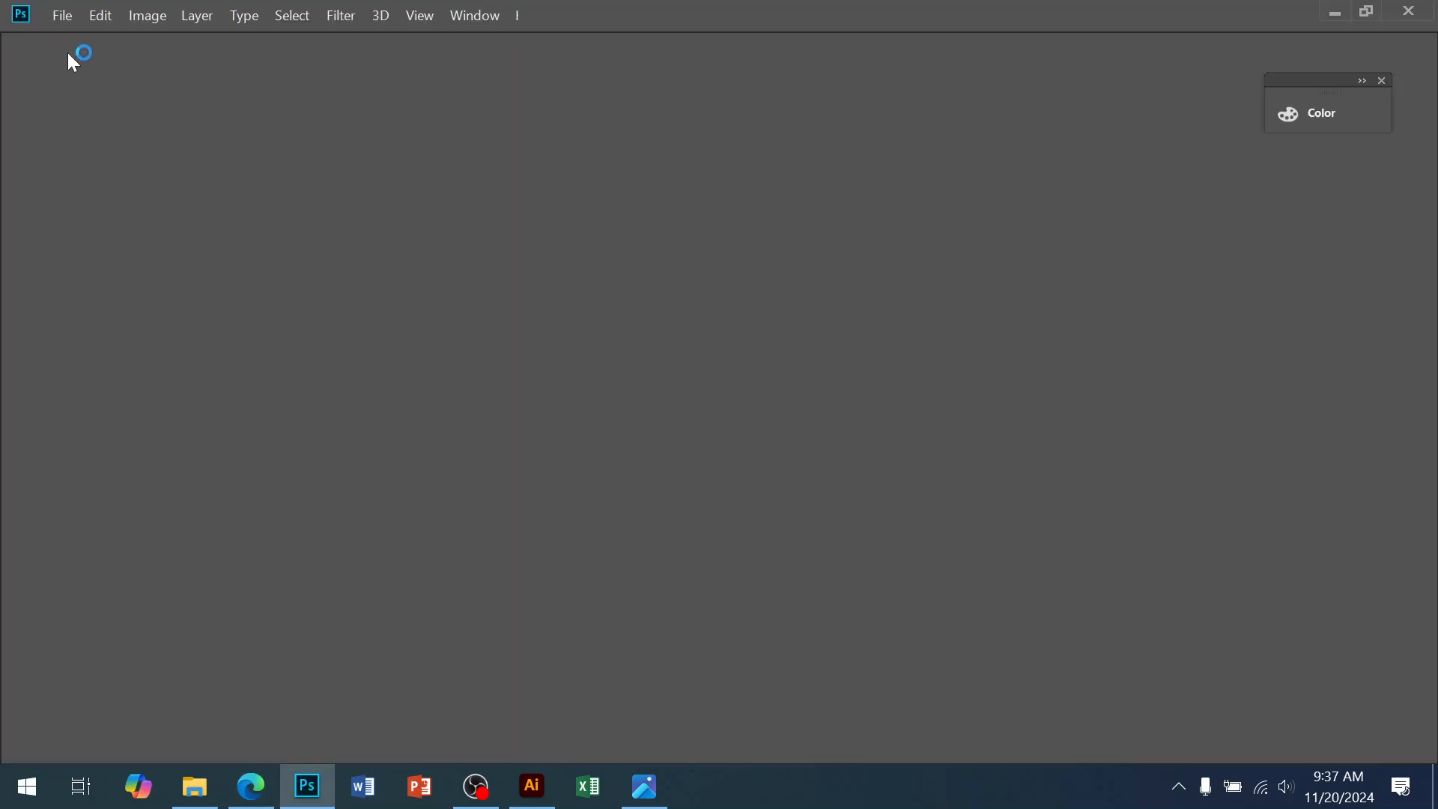
pyautogui.click(66, 23)
pyautogui.click(66, 23)
pyautogui.click(68, 24)
pyautogui.click(78, 38)
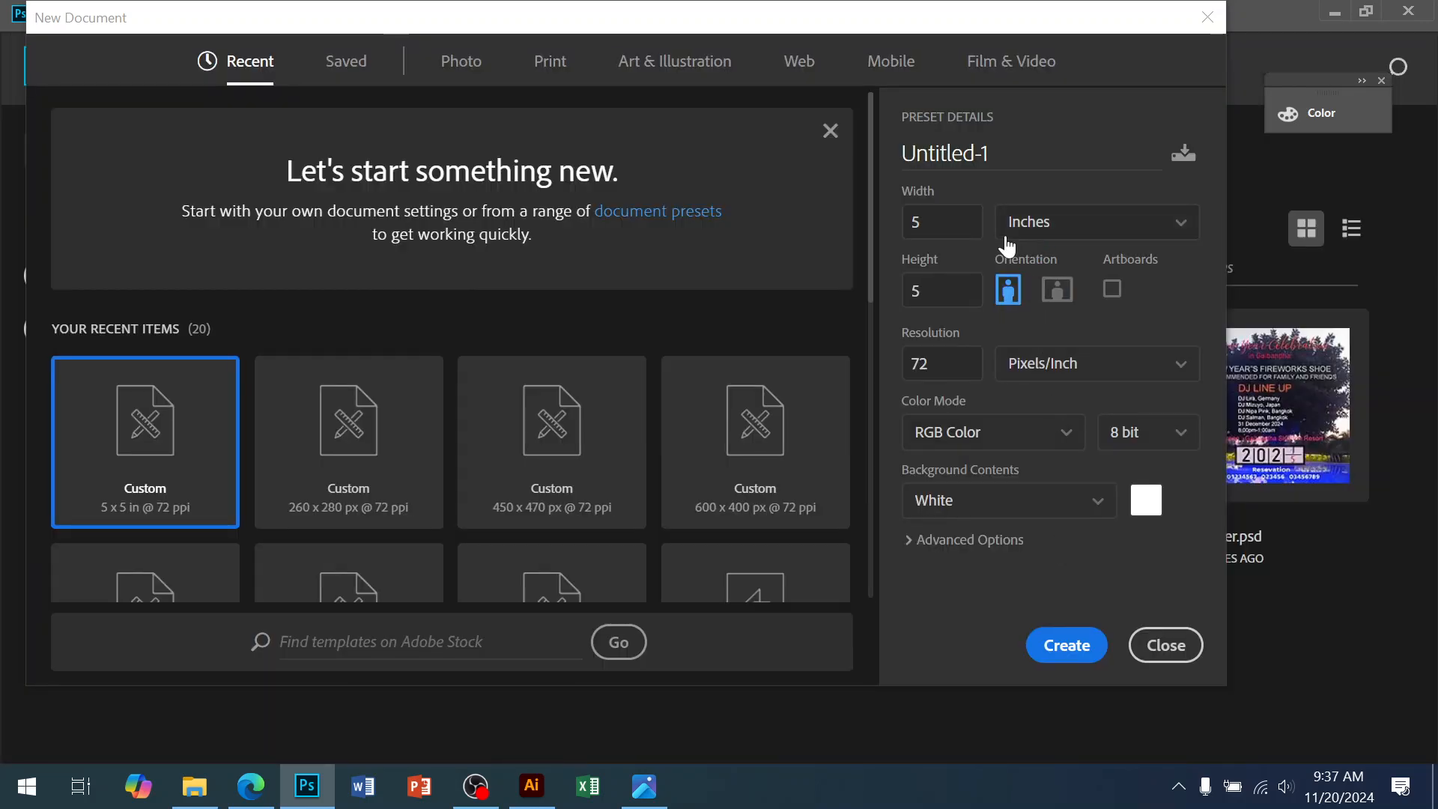
# Enter width 10 in, height 10 in and resolution 200 ppi, then create Untitled-1
pyautogui.click(942, 222)
pyautogui.write('10')
pyautogui.press('Tab')
pyautogui.write('10')
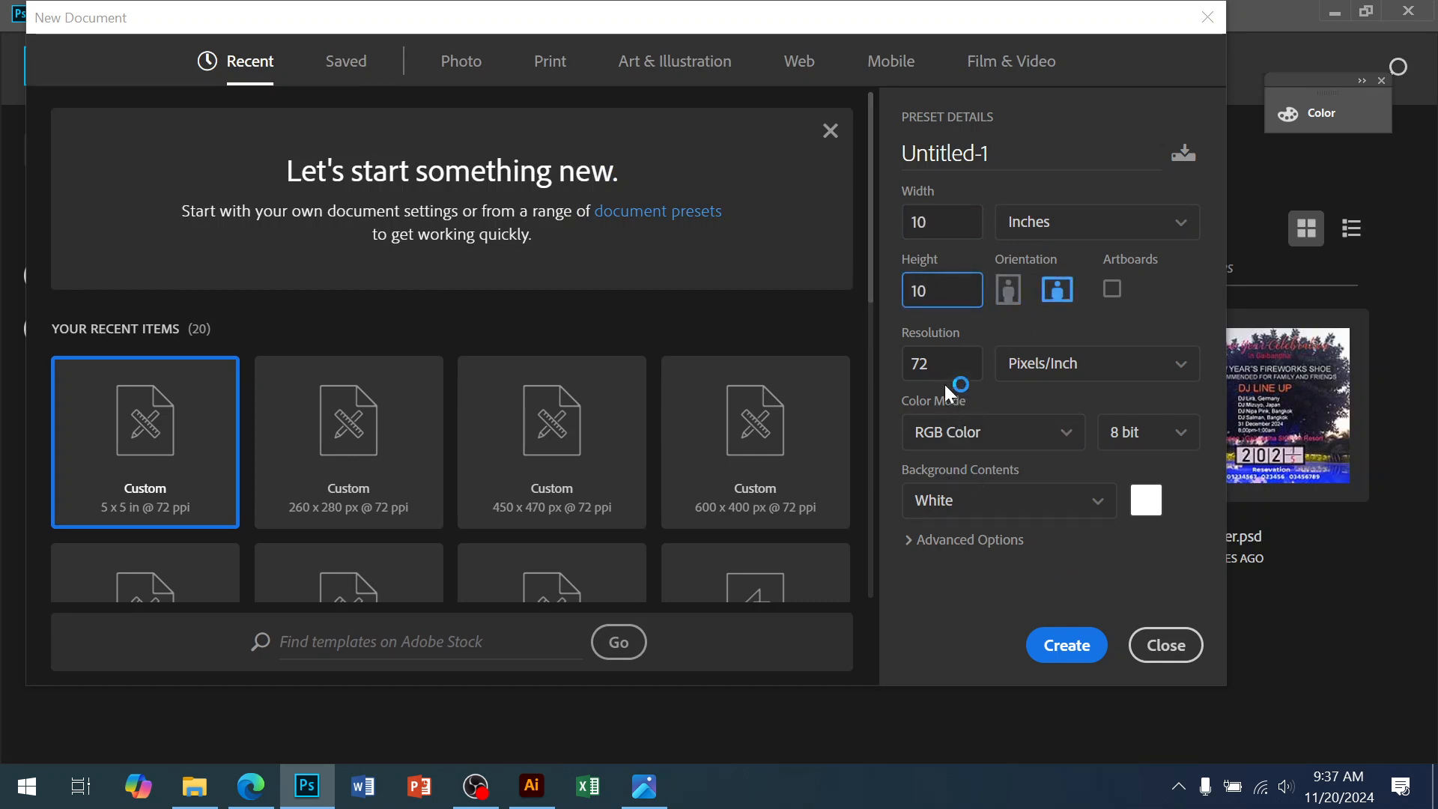
pyautogui.press('Tab')
pyautogui.write('200')
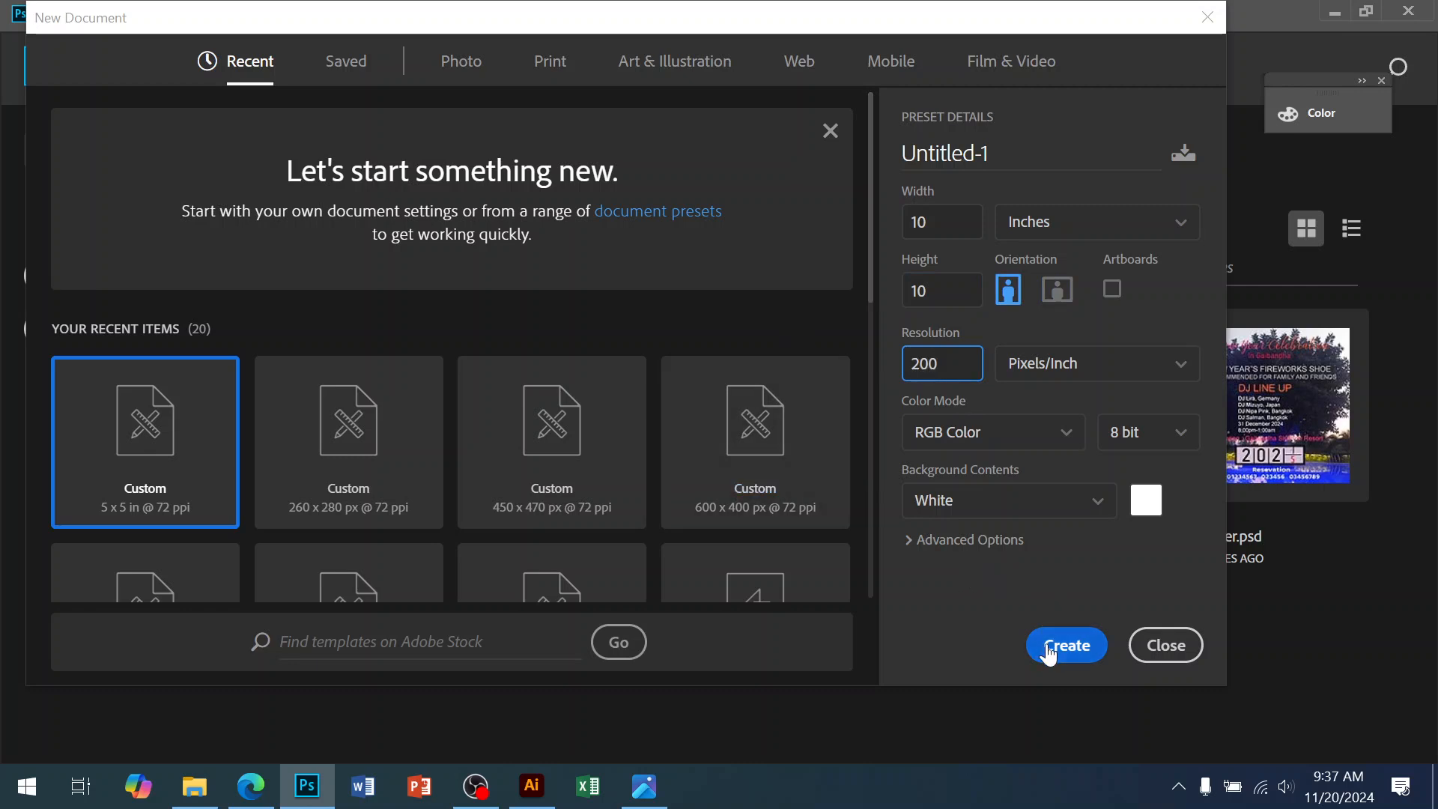
pyautogui.click(1064, 662)
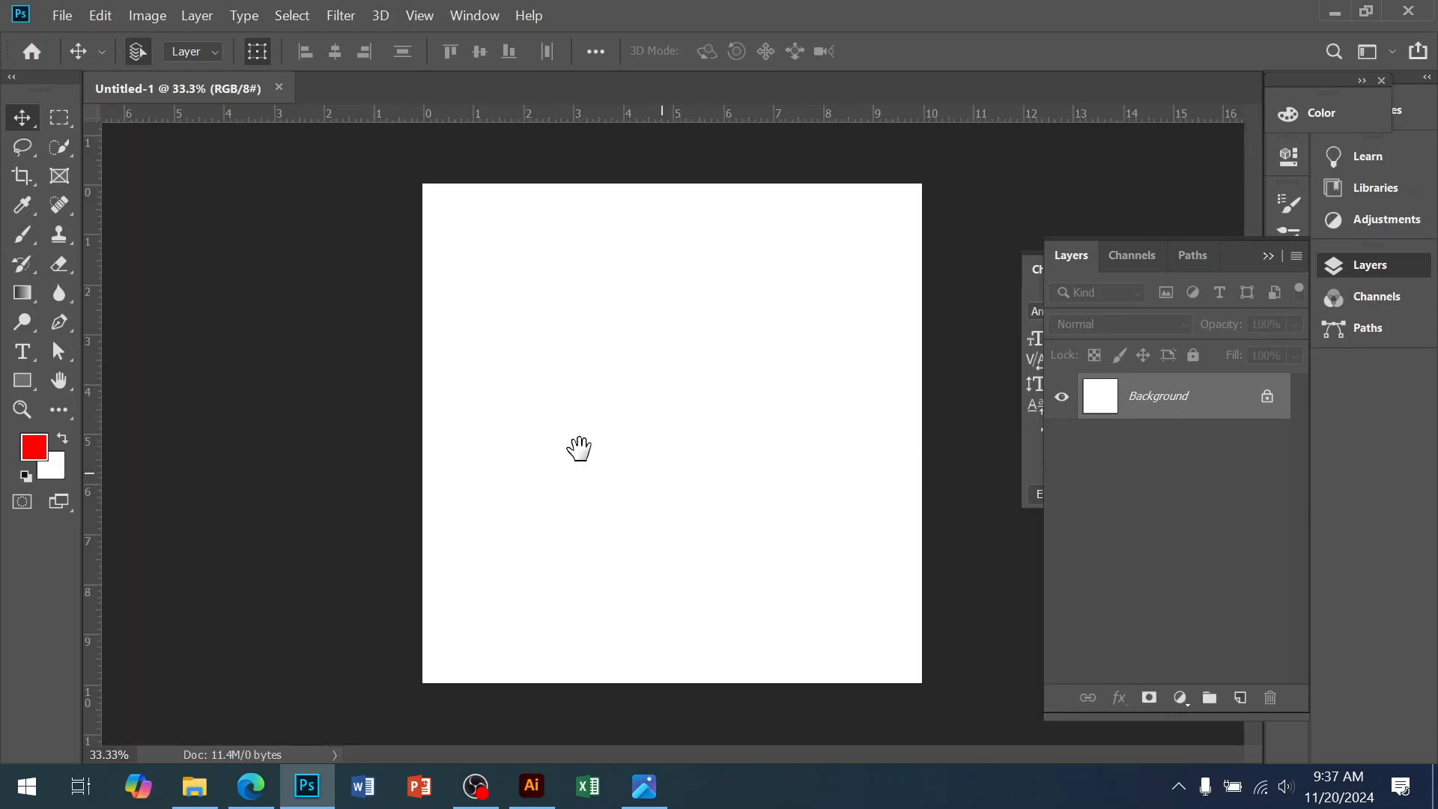
# Place a vertical guide at the 5-inch canvas centre and compare it with the Photos reference
pyautogui.moveTo(93, 465); pyautogui.dragTo(671, 385)
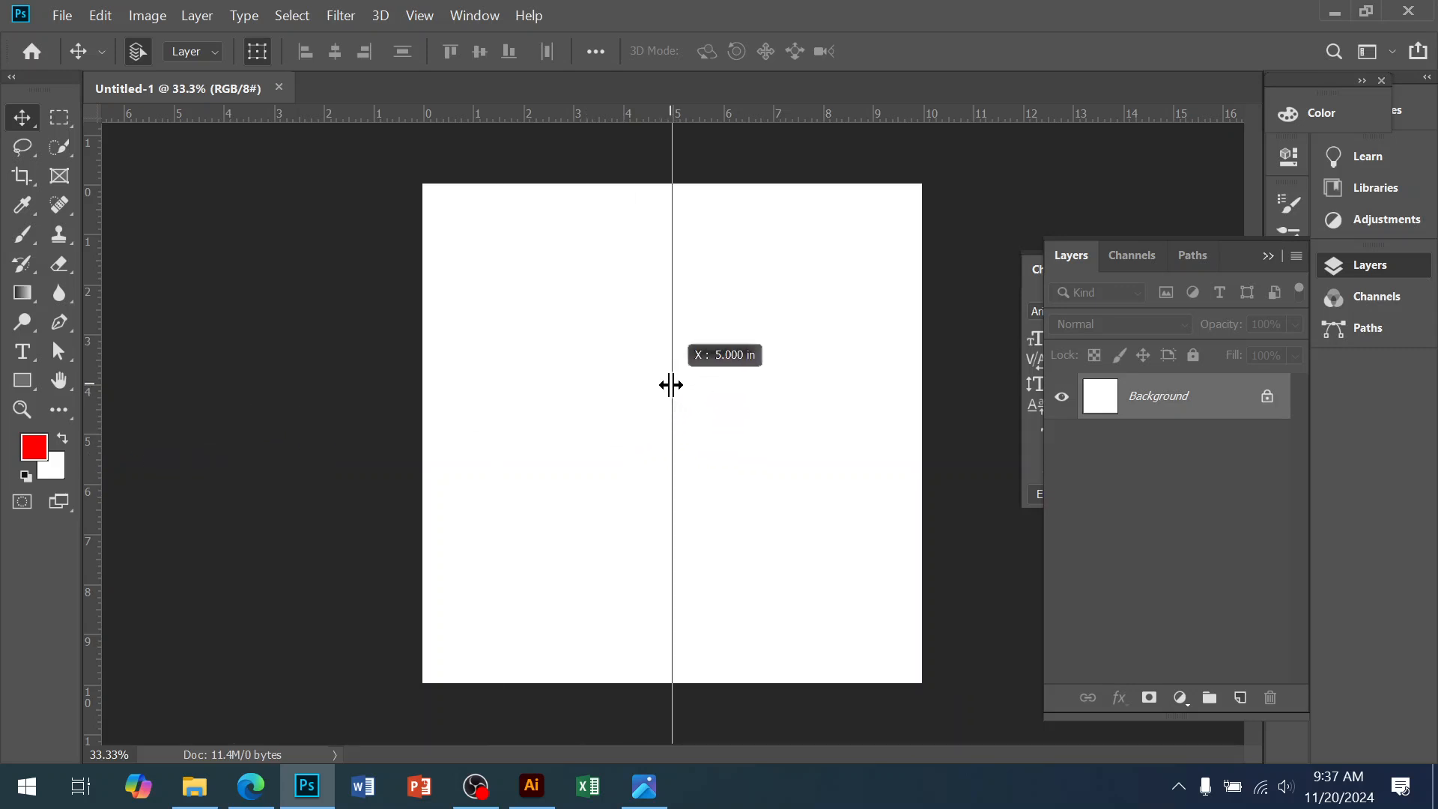
pyautogui.moveTo(671, 385); pyautogui.dragTo(670, 293)
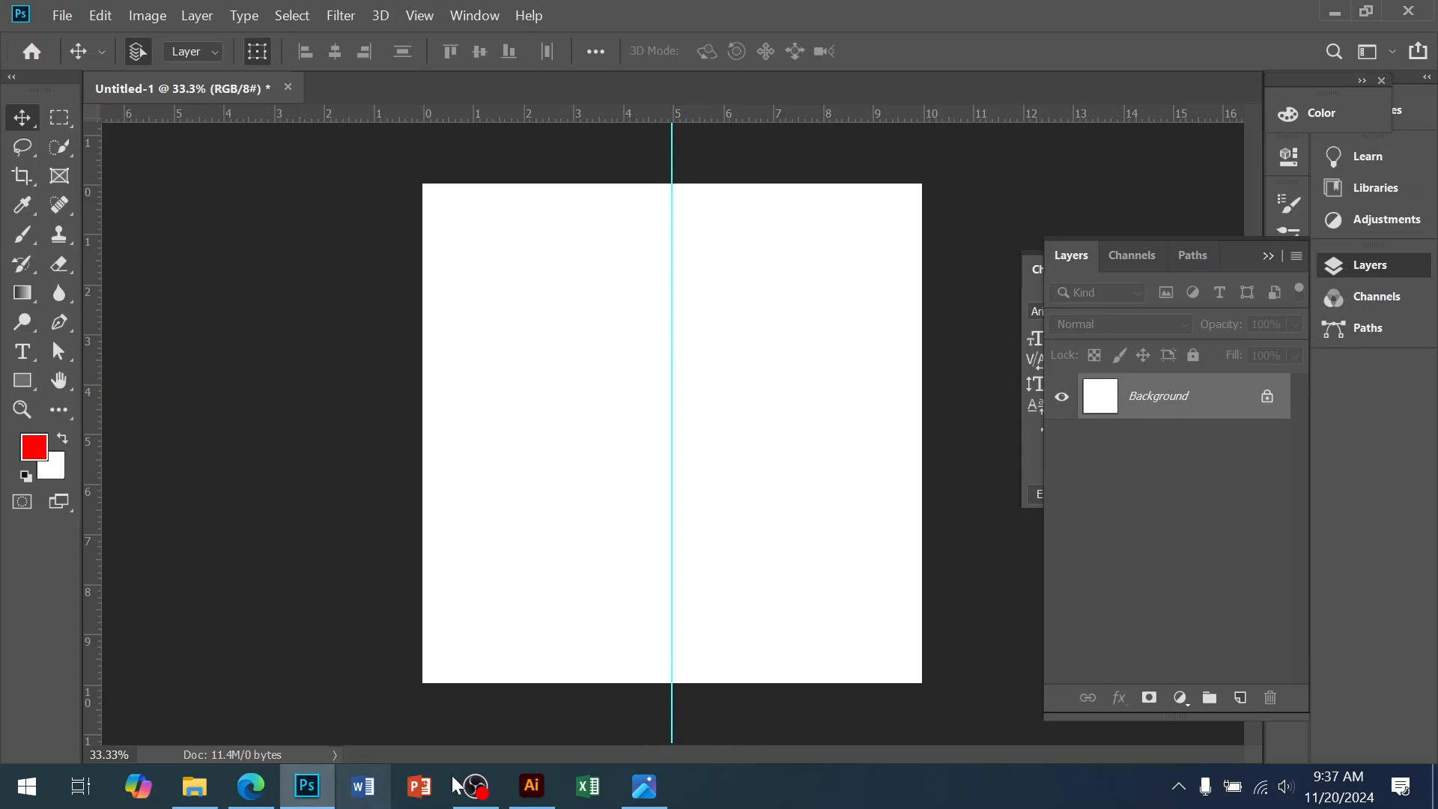
pyautogui.click(643, 788)
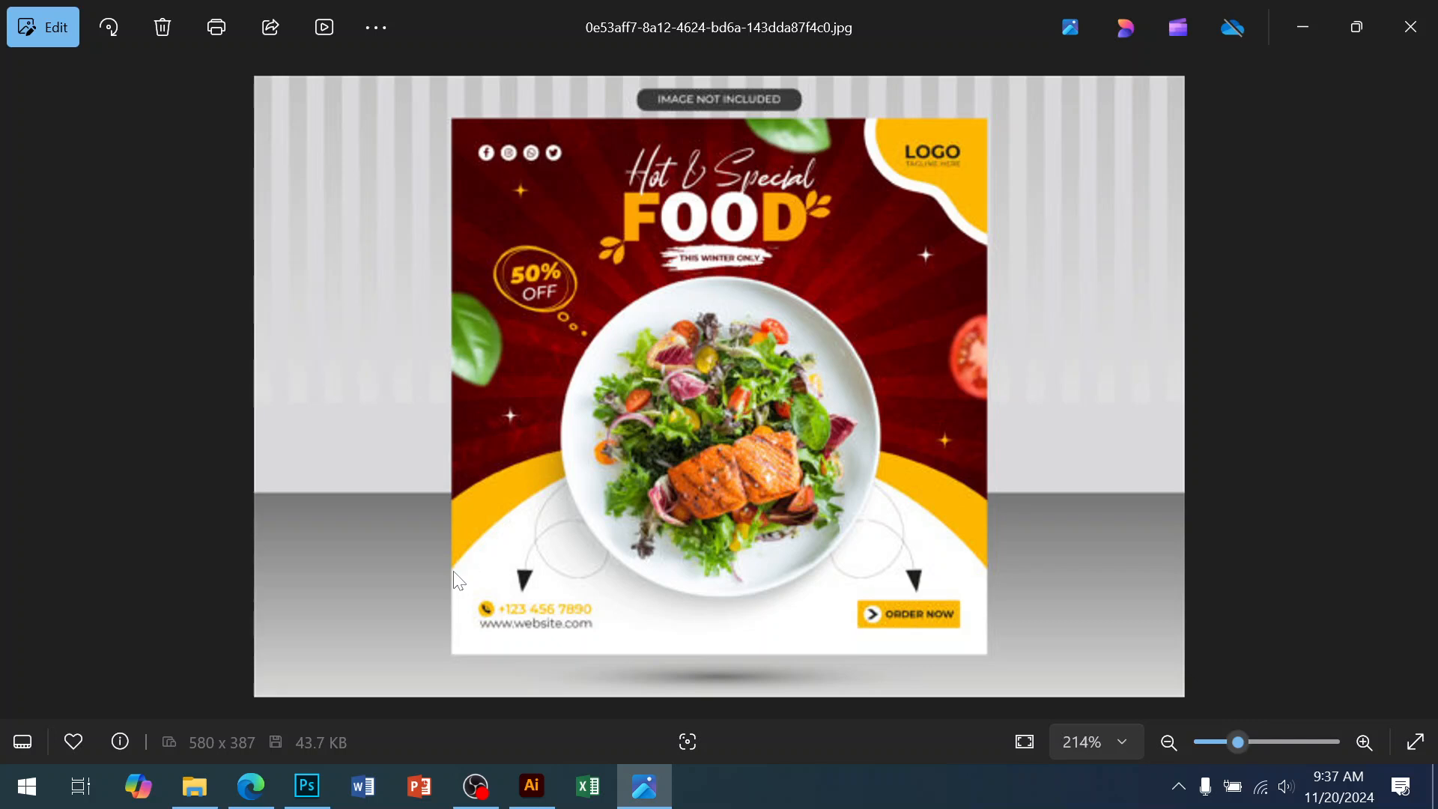
pyautogui.click(307, 785)
# Add a horizontal guide about 8.25 inches down the canvas
pyautogui.moveTo(693, 116); pyautogui.dragTo(777, 595)
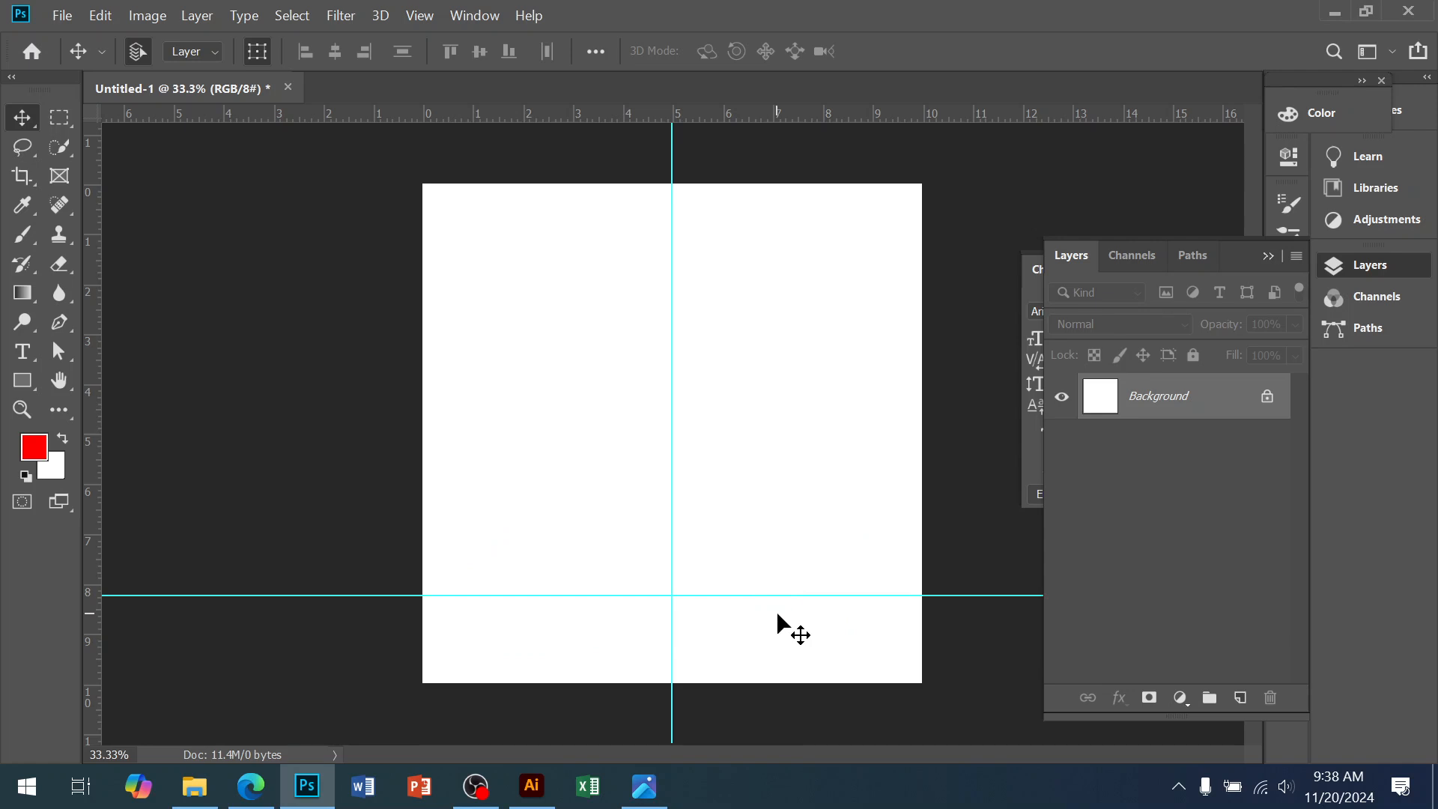
pyautogui.click(674, 569)
pyautogui.moveTo(687, 636); pyautogui.dragTo(591, 514)
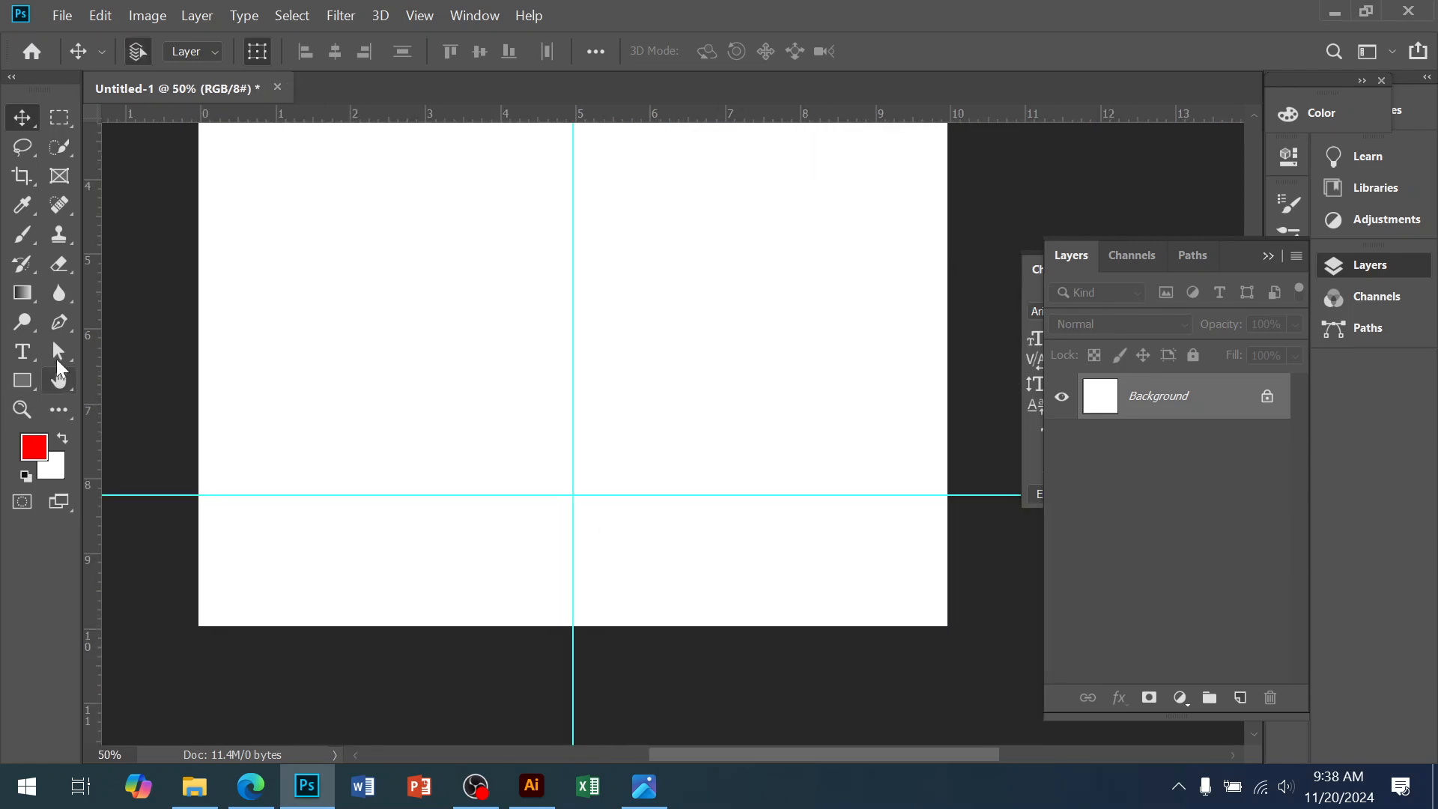
# Draw a red Pen-tool shape along the guide, peaking in a curved arch at the centre and filling the bottom
pyautogui.click(58, 328)
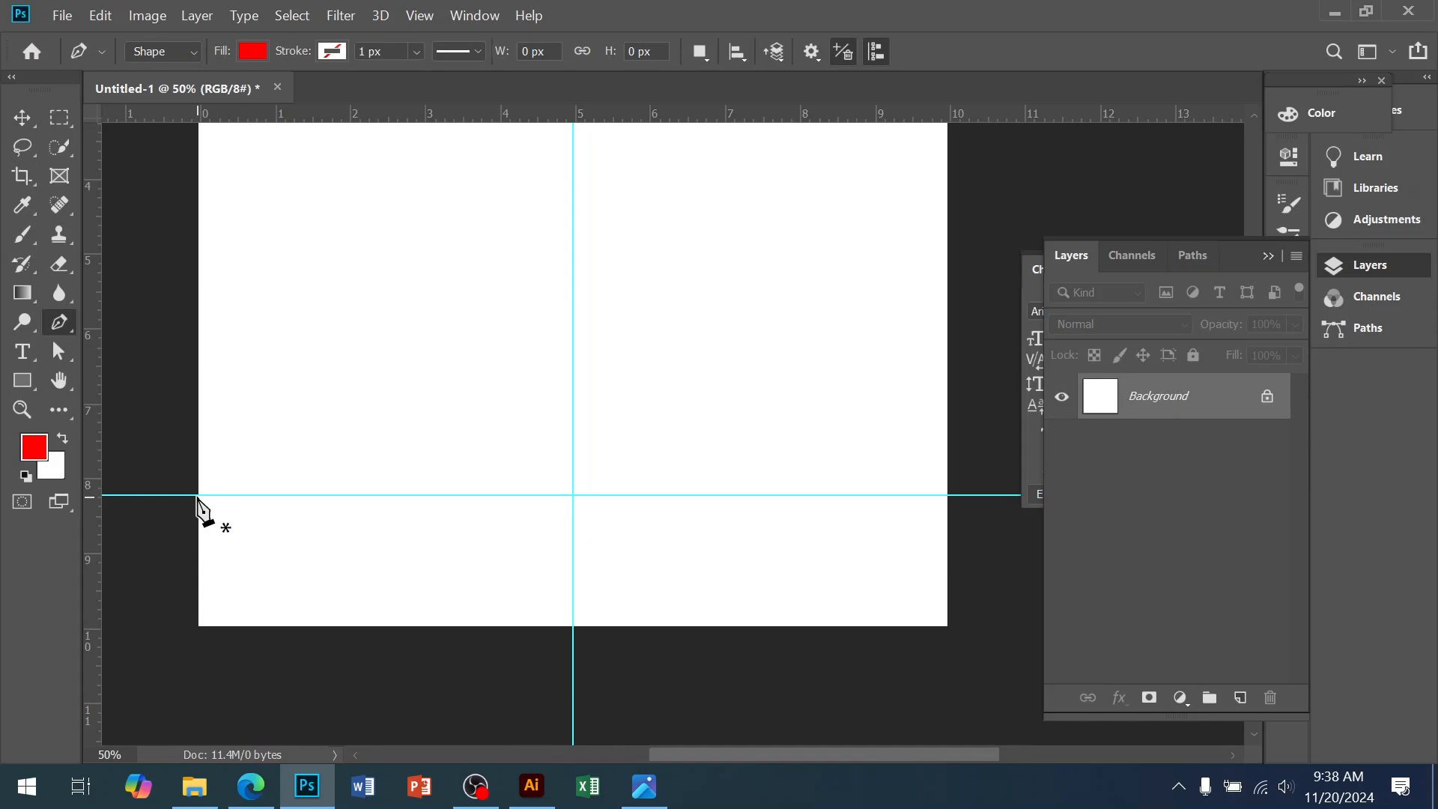
pyautogui.click(196, 495)
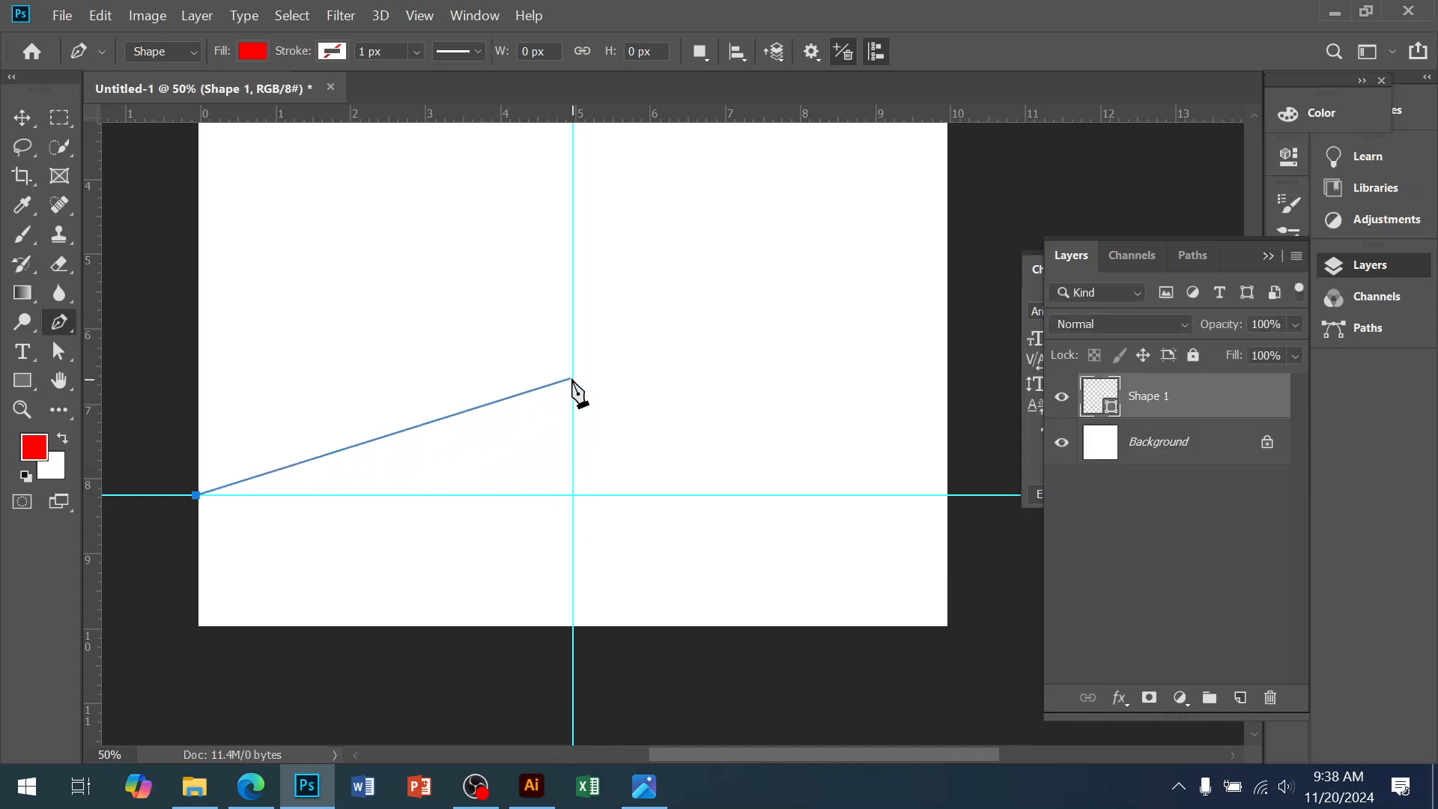
pyautogui.moveTo(573, 378); pyautogui.dragTo(814, 409)
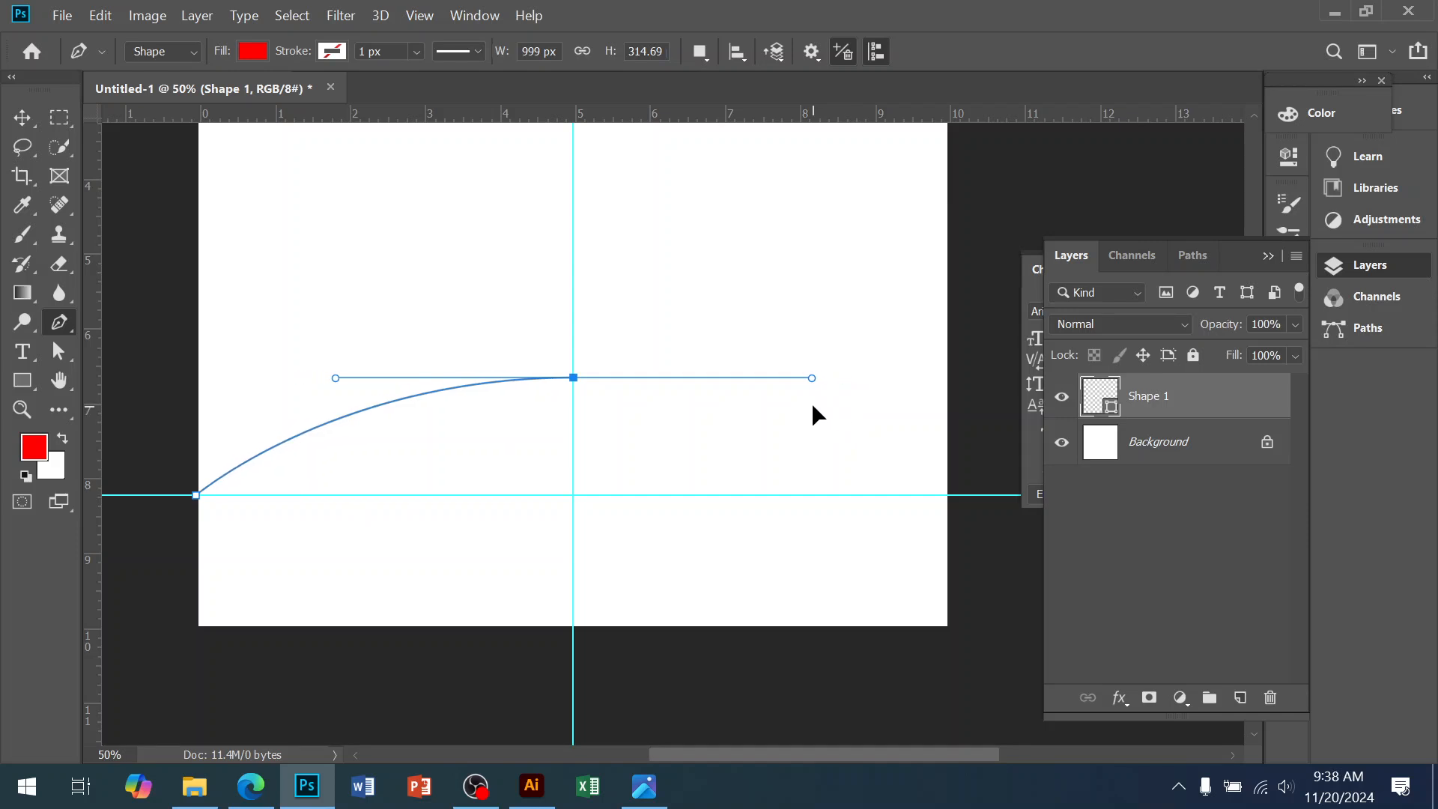
pyautogui.click(948, 495)
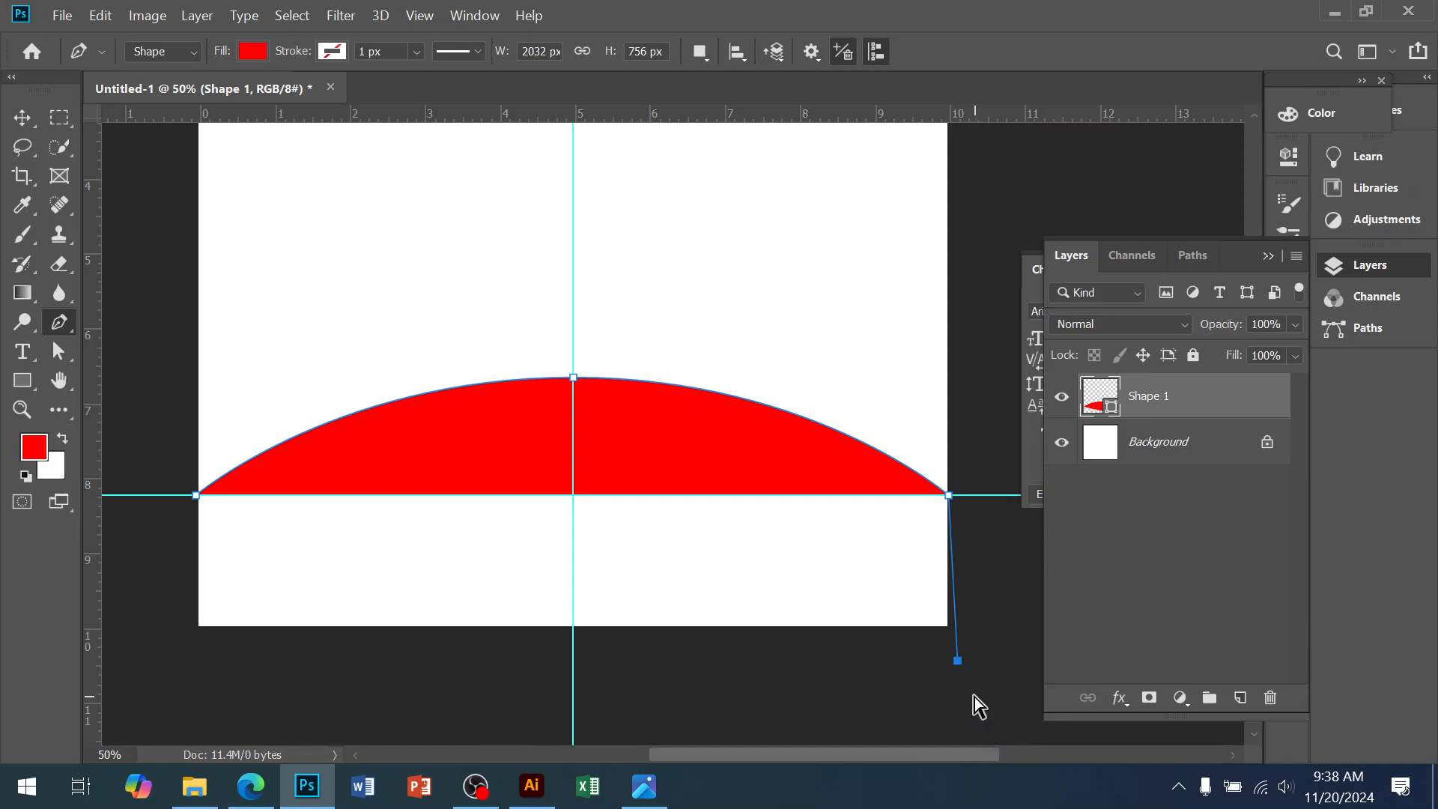
pyautogui.moveTo(949, 681); pyautogui.dragTo(848, 681)
pyautogui.click(195, 681)
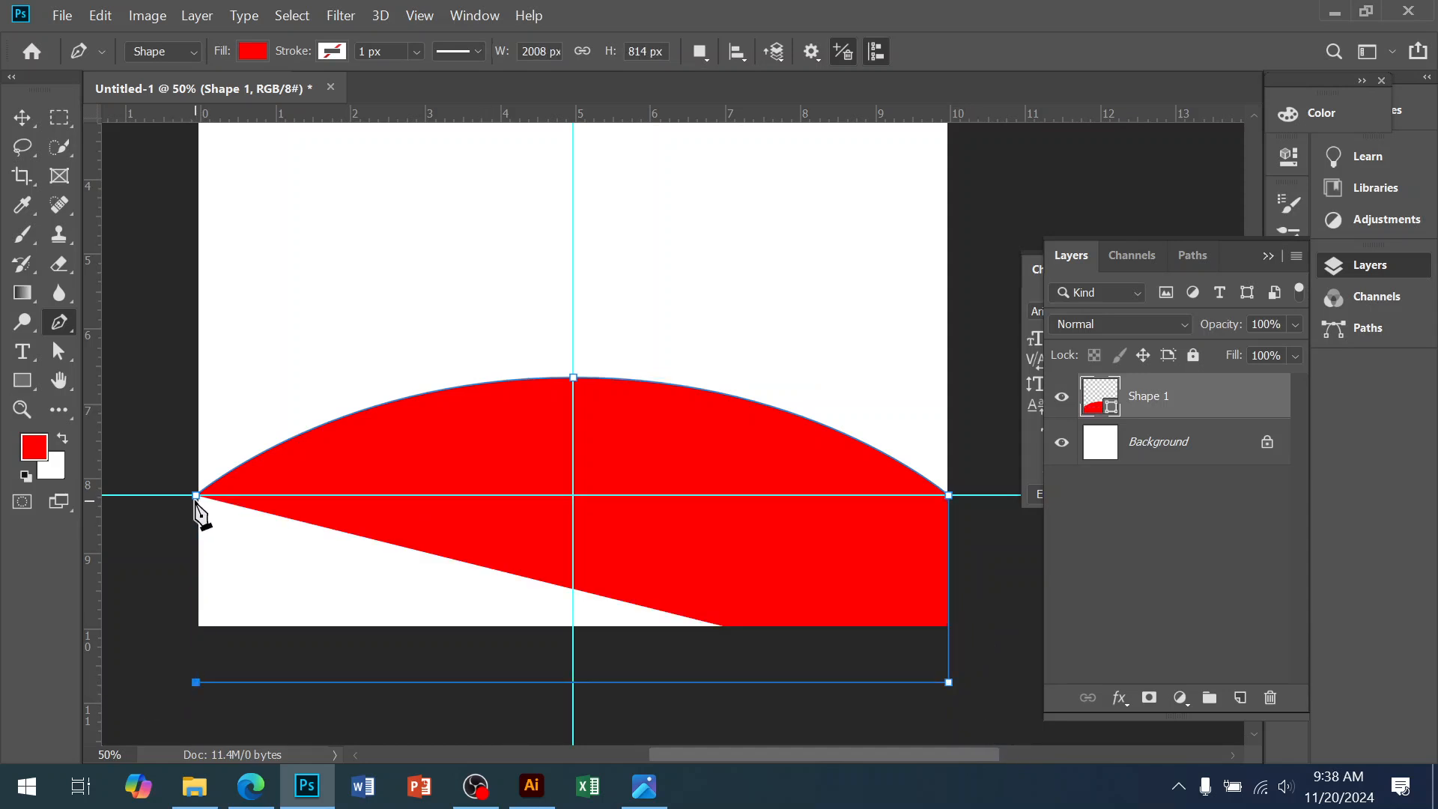
pyautogui.click(196, 495)
# Duplicate the red arch shape layer with Ctrl+J
pyautogui.click(22, 118)
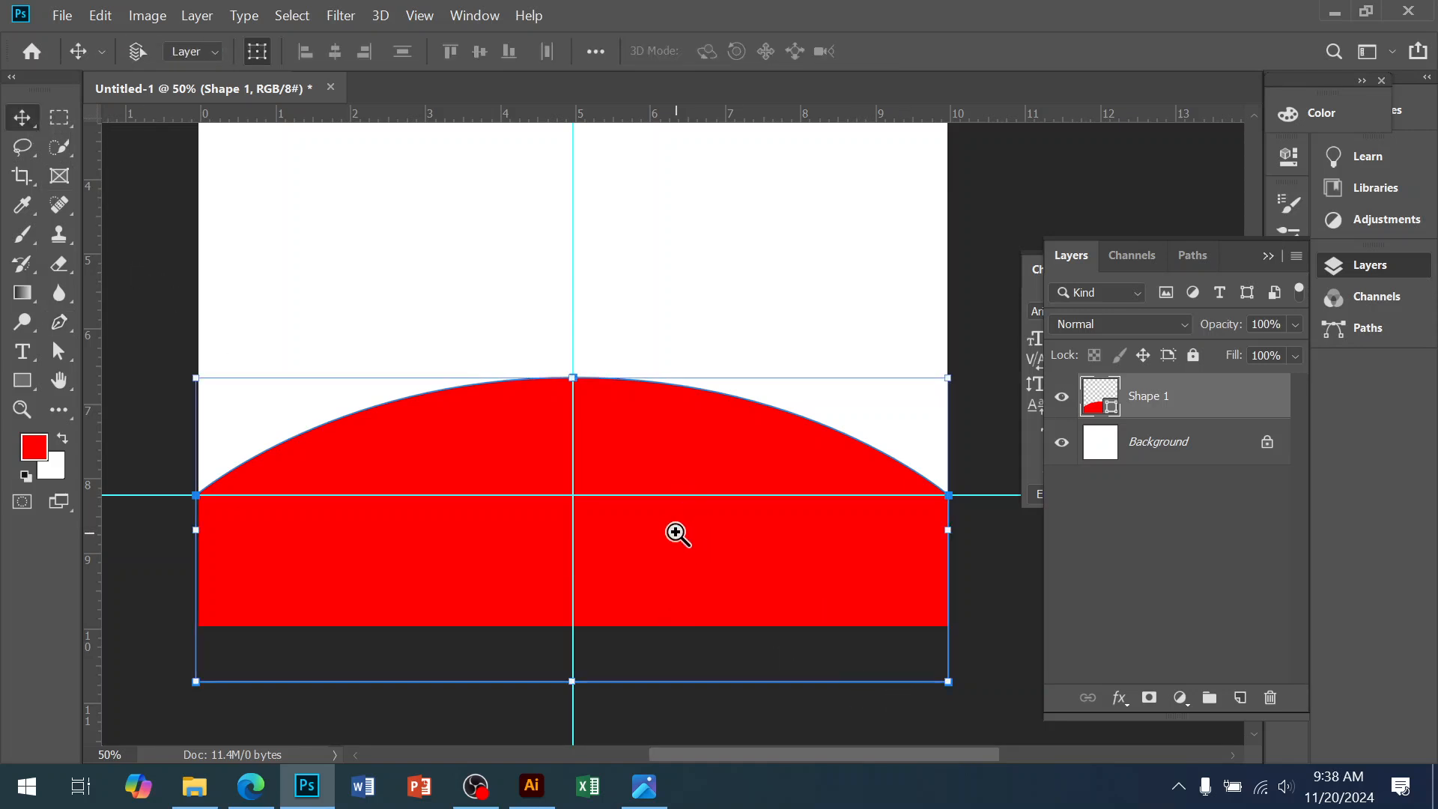
pyautogui.keyDown('alt'); pyautogui.click(659, 472); pyautogui.keyUp('alt')
pyautogui.moveTo(610, 459); pyautogui.dragTo(594, 539)
pyautogui.click(528, 587)
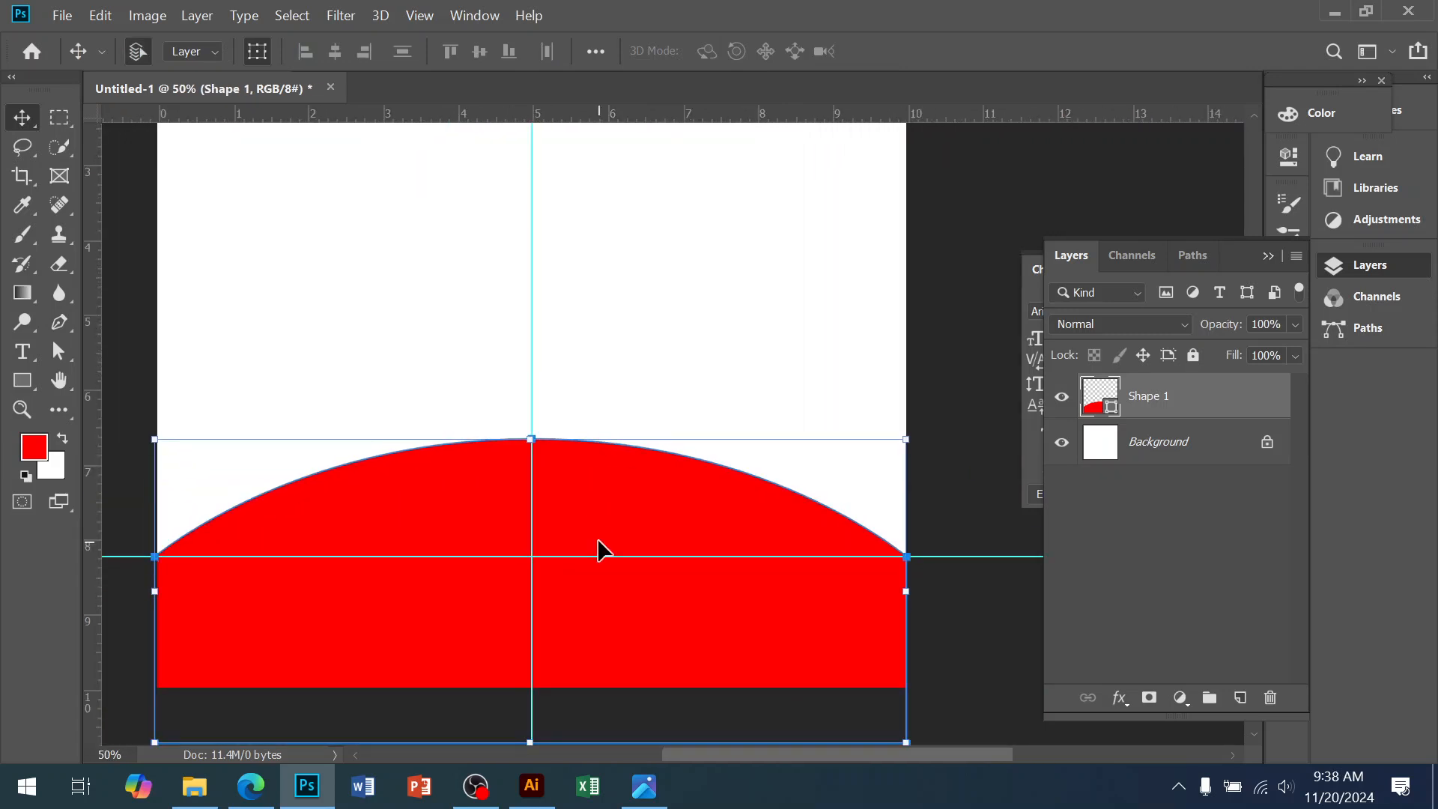
pyautogui.hotkey('ctrl', 'j')
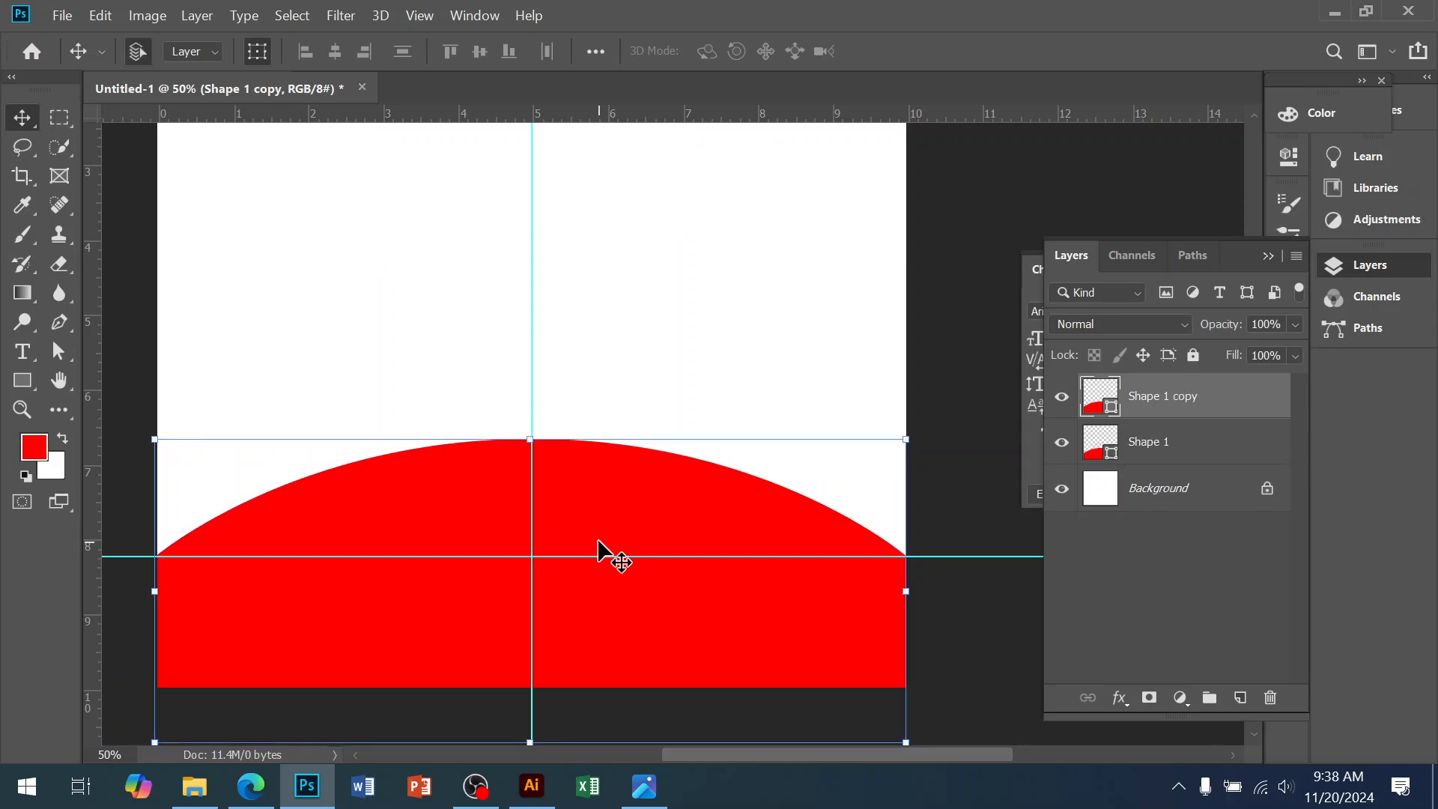
# Rename the duplicated arch layer to 1 and the original arch layer to 2
pyautogui.click(1169, 451)
pyautogui.doubleClick(1149, 395)
pyautogui.write('1')
pyautogui.doubleClick(1146, 444)
pyautogui.write('2')
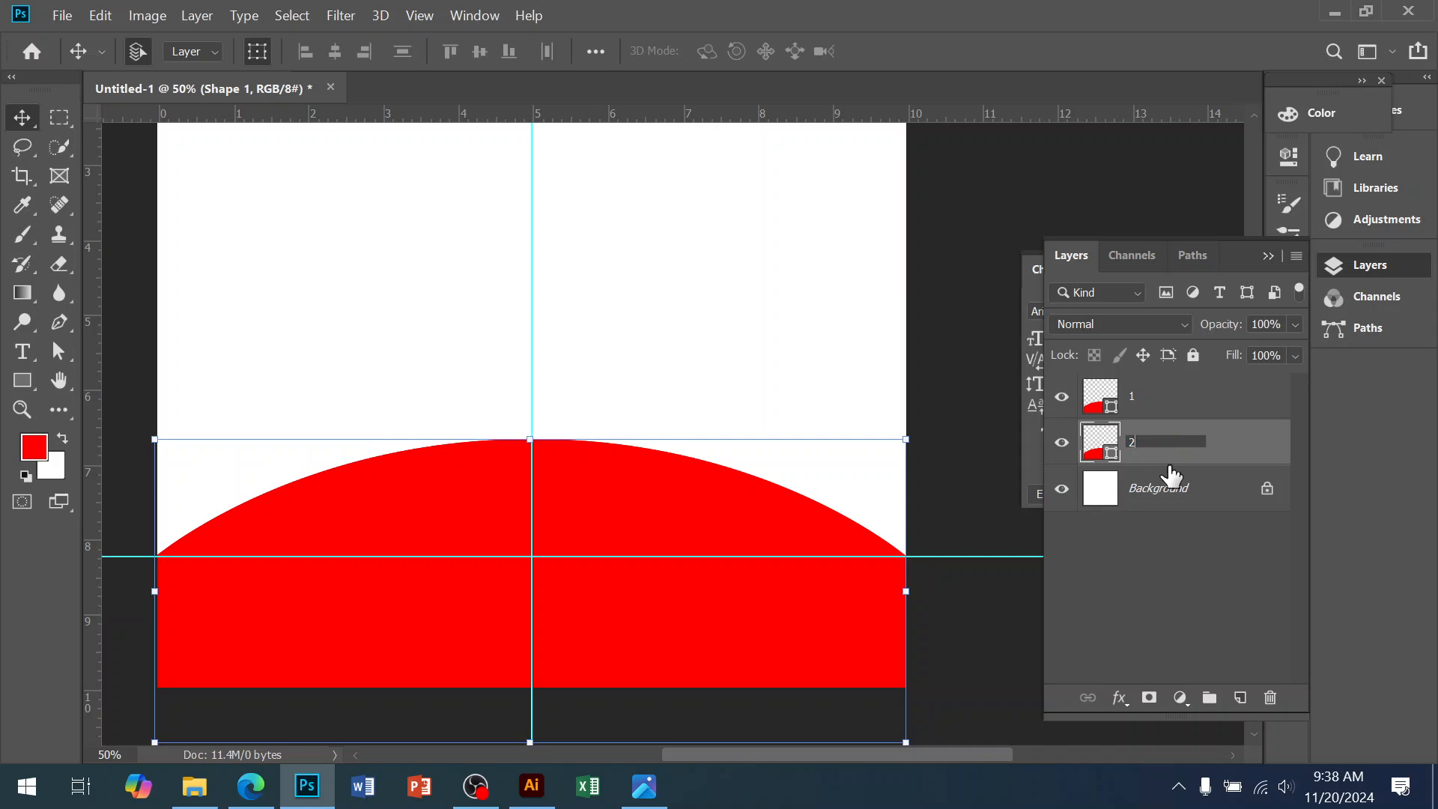
pyautogui.press('Return')
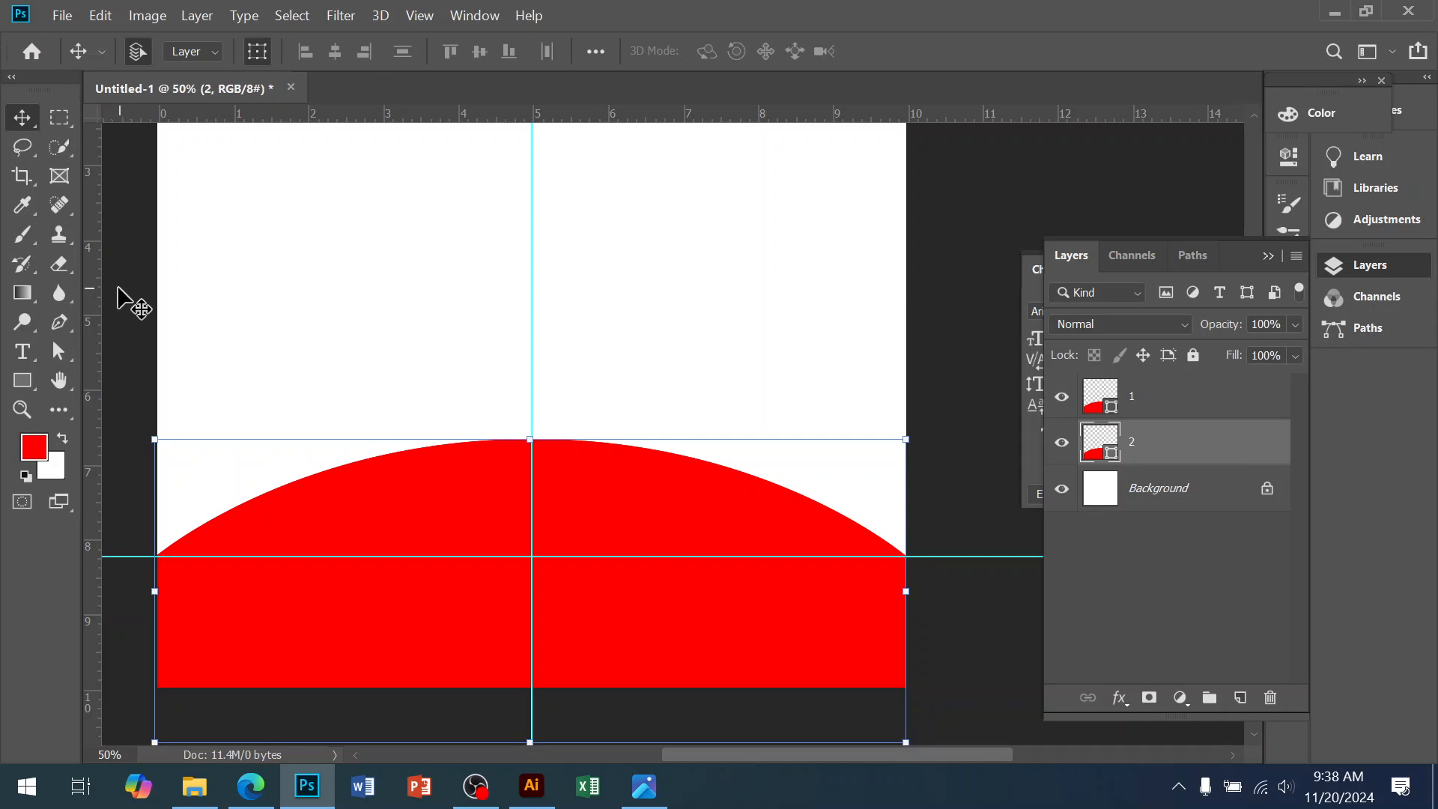
# Add a second horizontal guide slightly above the first, checking the reference flyer
pyautogui.press('a')
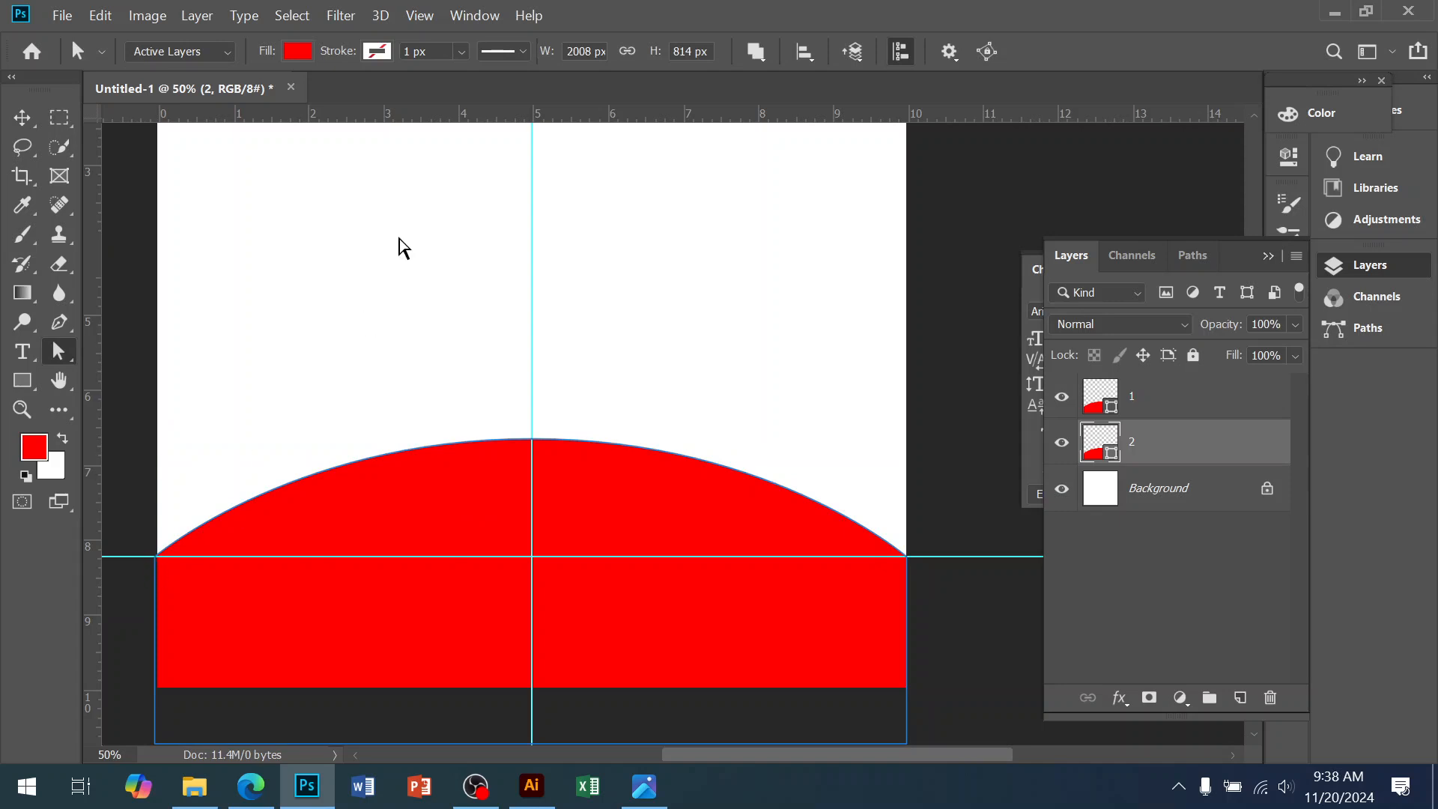
pyautogui.moveTo(444, 116); pyautogui.dragTo(375, 500)
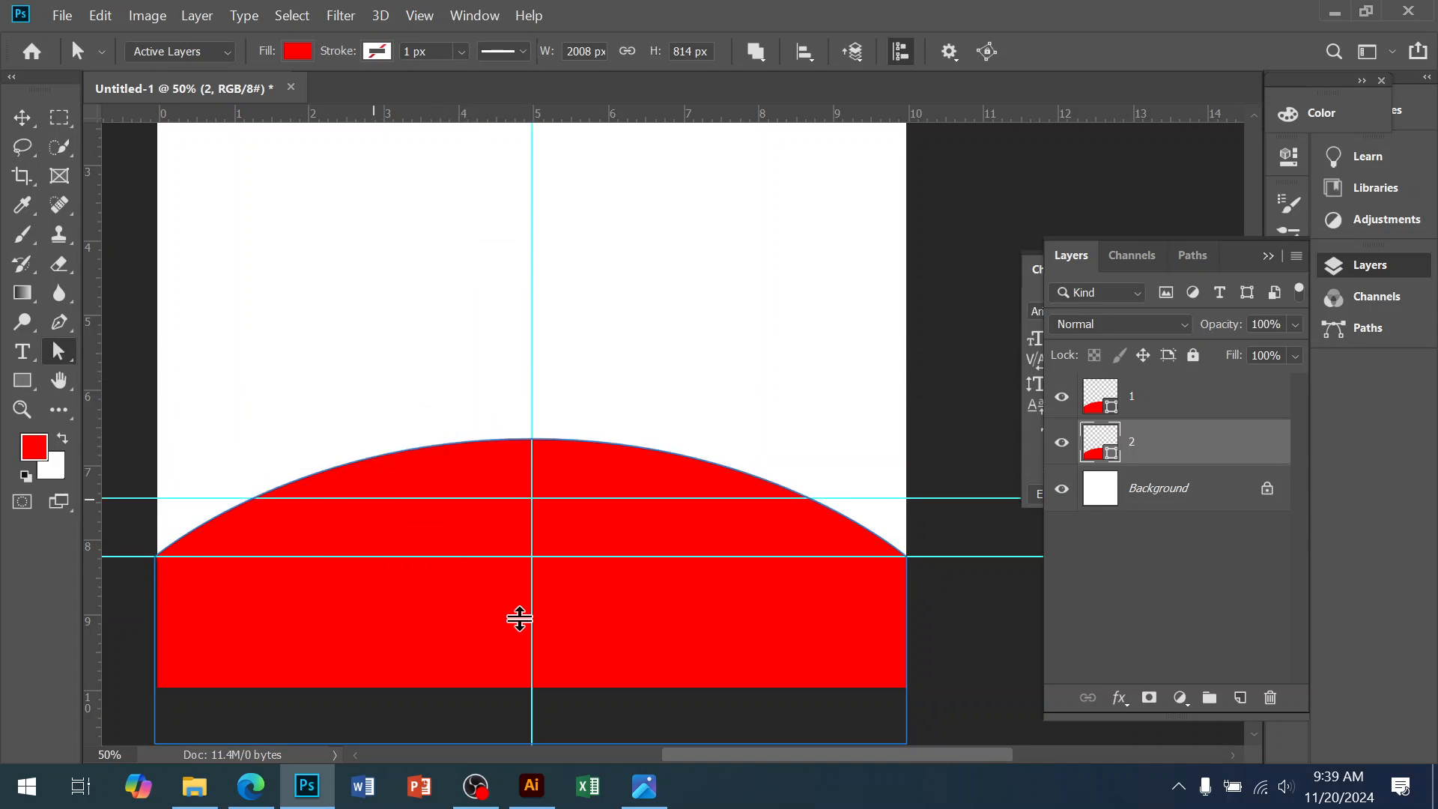
pyautogui.click(645, 785)
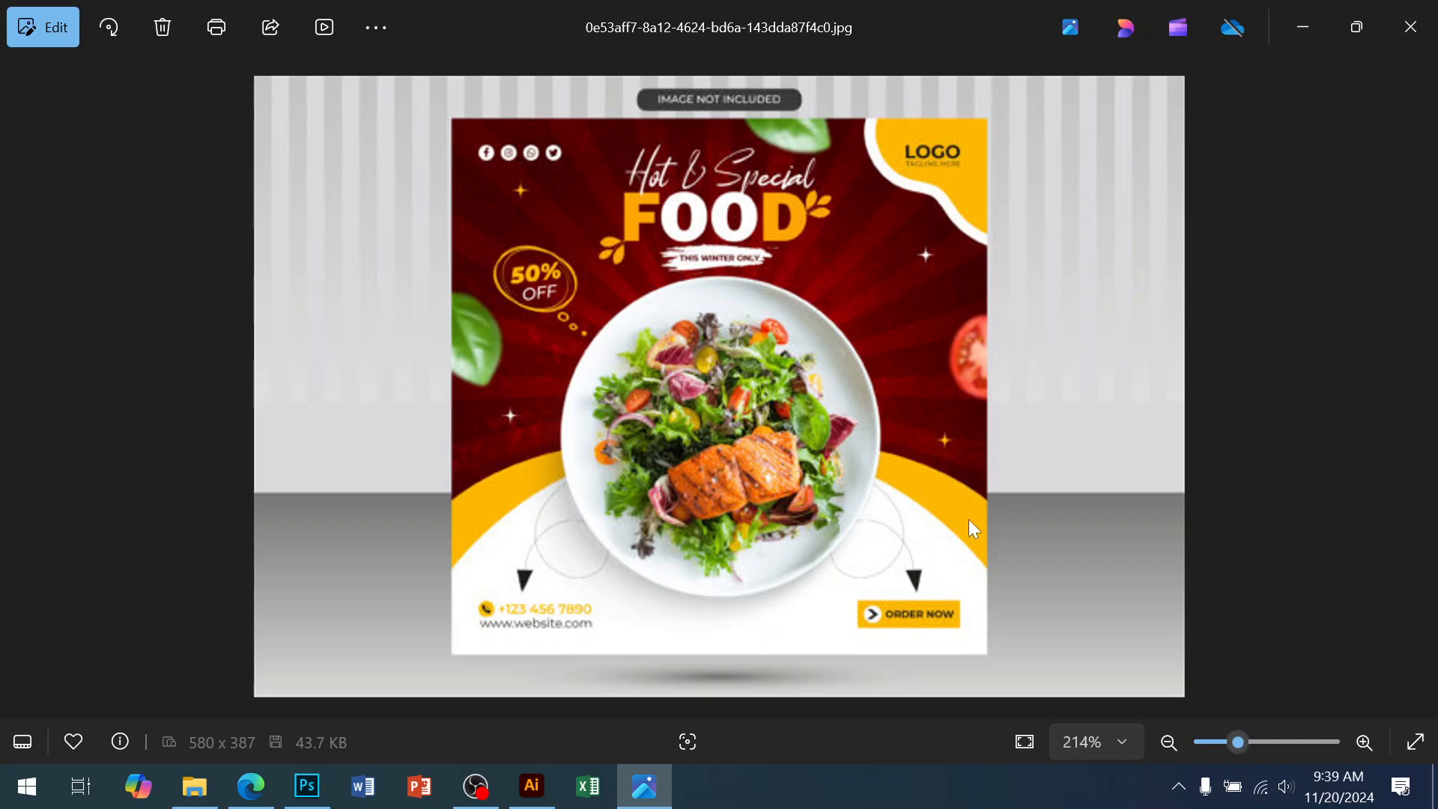
pyautogui.click(306, 784)
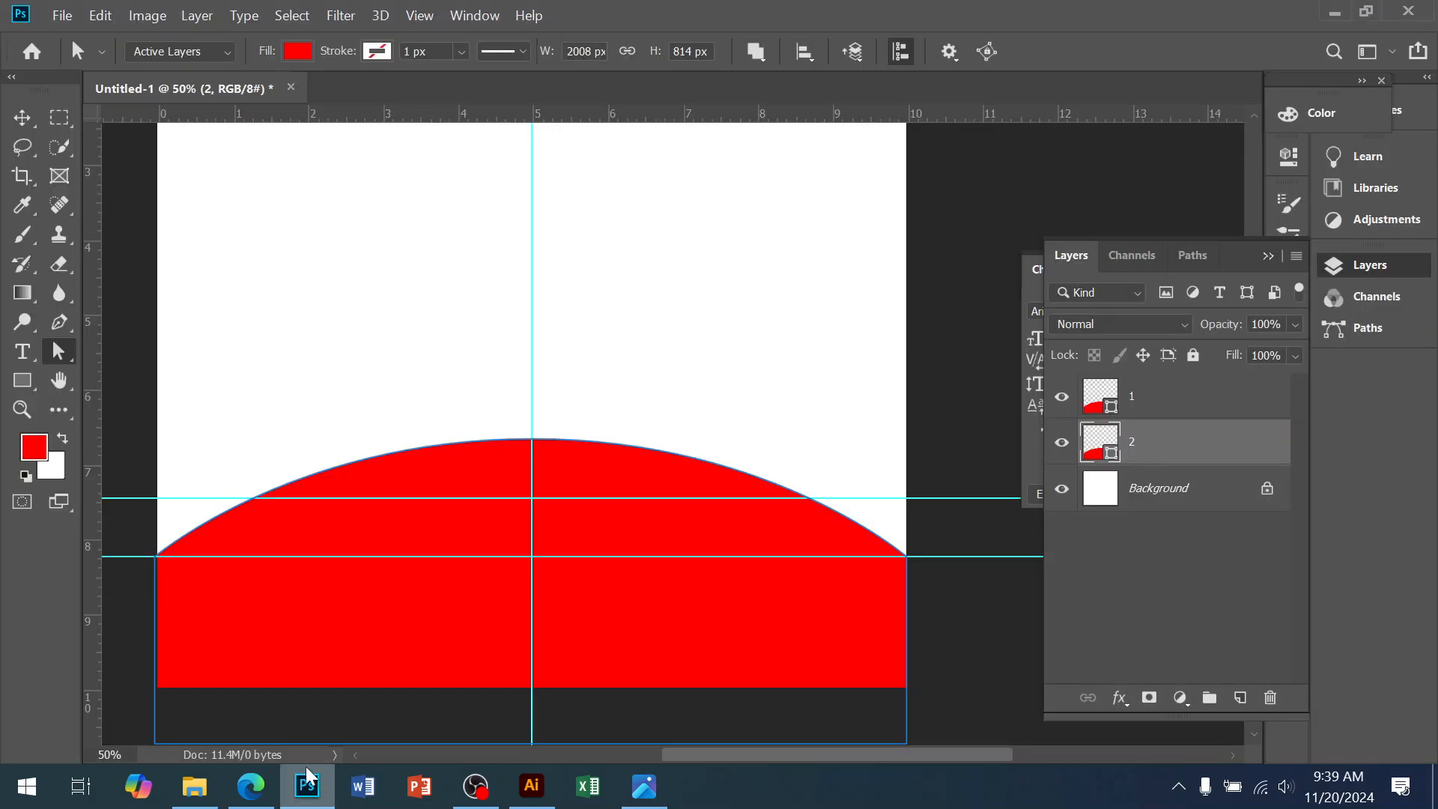
# Raise layer 2's left and right arch end points up to the new guide
pyautogui.click(155, 558)
pyautogui.moveTo(155, 557); pyautogui.dragTo(155, 498)
pyautogui.moveTo(905, 557); pyautogui.dragTo(904, 497)
pyautogui.hotkey('ctrl', 'z')
pyautogui.moveTo(907, 557); pyautogui.dragTo(907, 500)
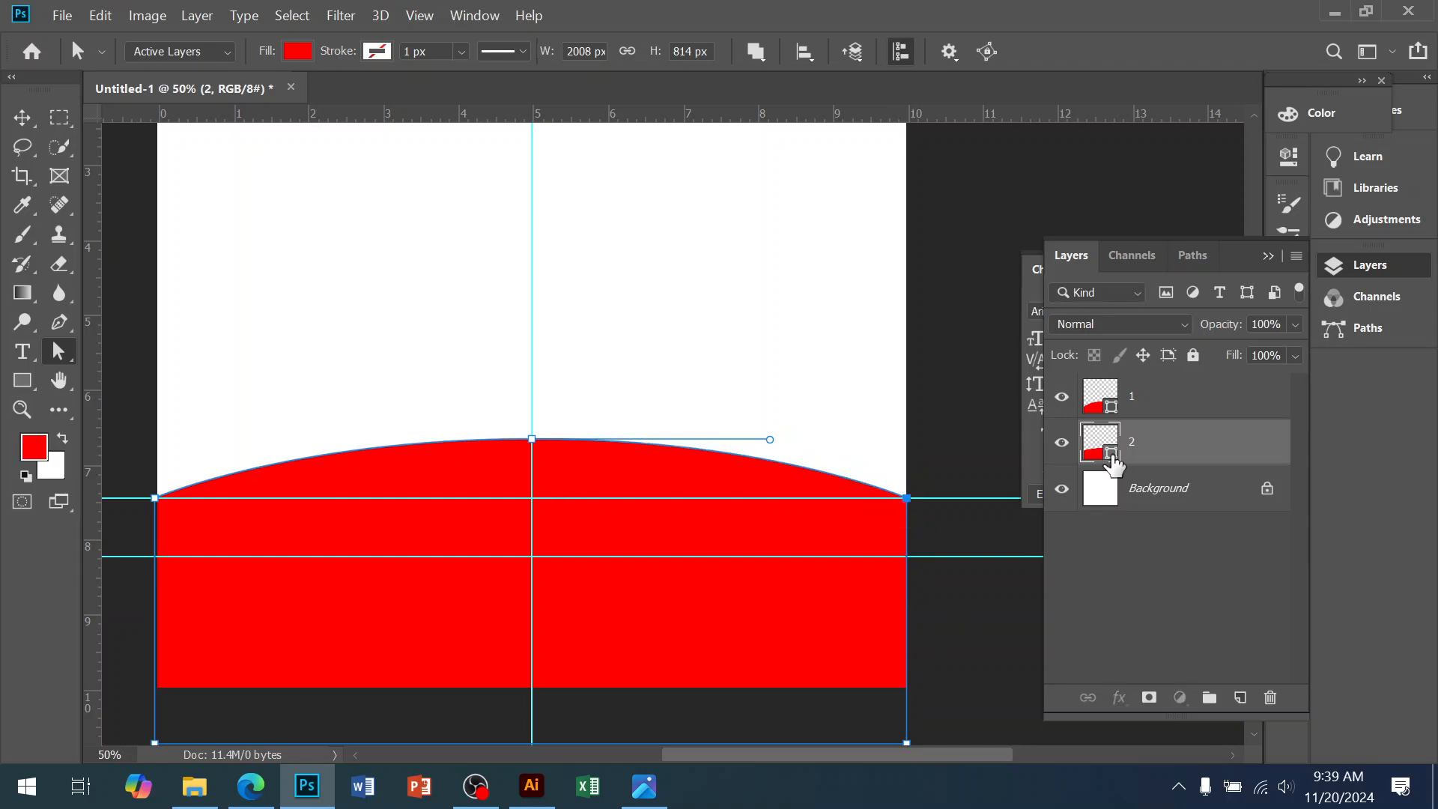
# Fill layer 2's arch shape with yellow fcff09
pyautogui.doubleClick(1111, 452)
pyautogui.click(1154, 411)
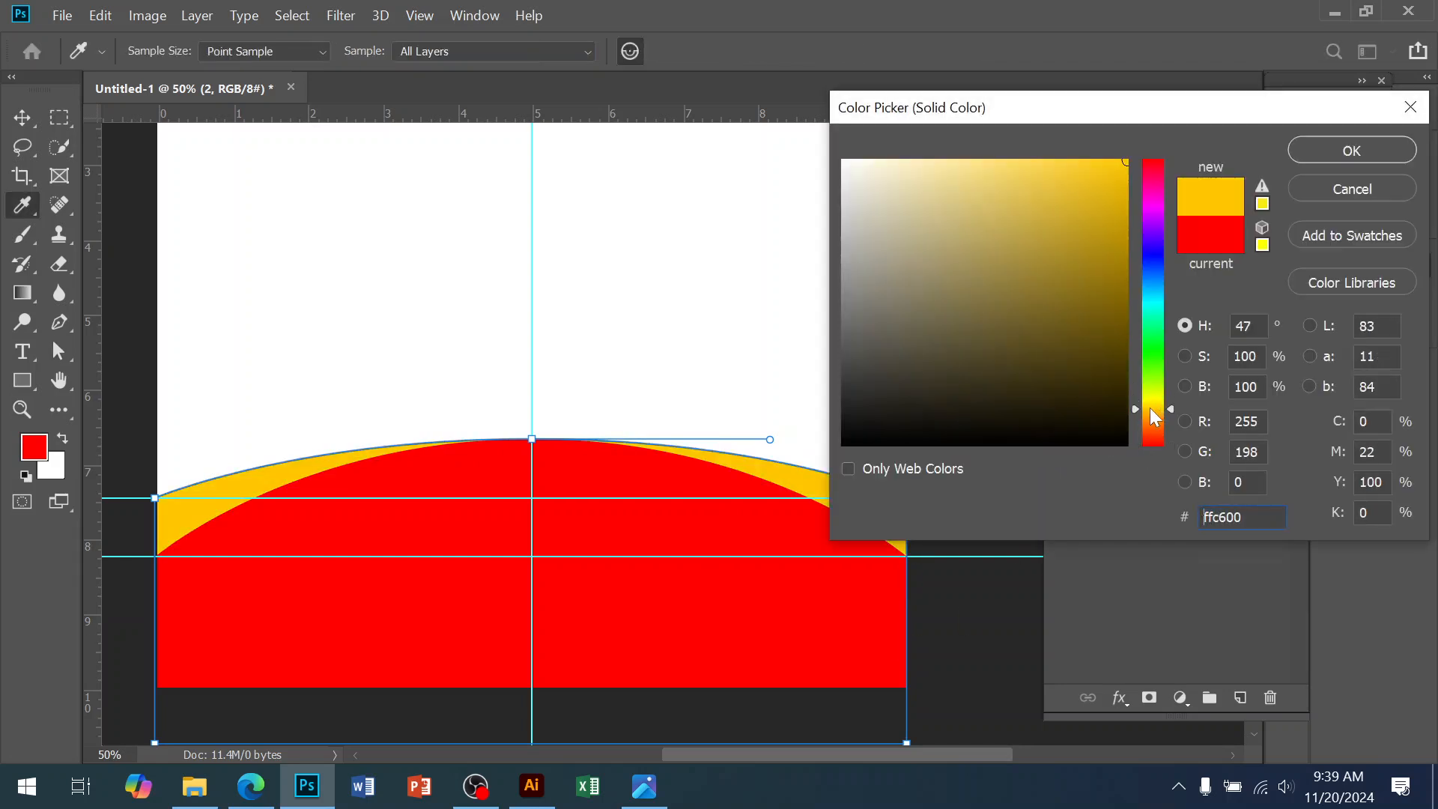
pyautogui.click(1123, 173)
pyautogui.moveTo(1151, 405); pyautogui.dragTo(1152, 402)
pyautogui.click(1118, 161)
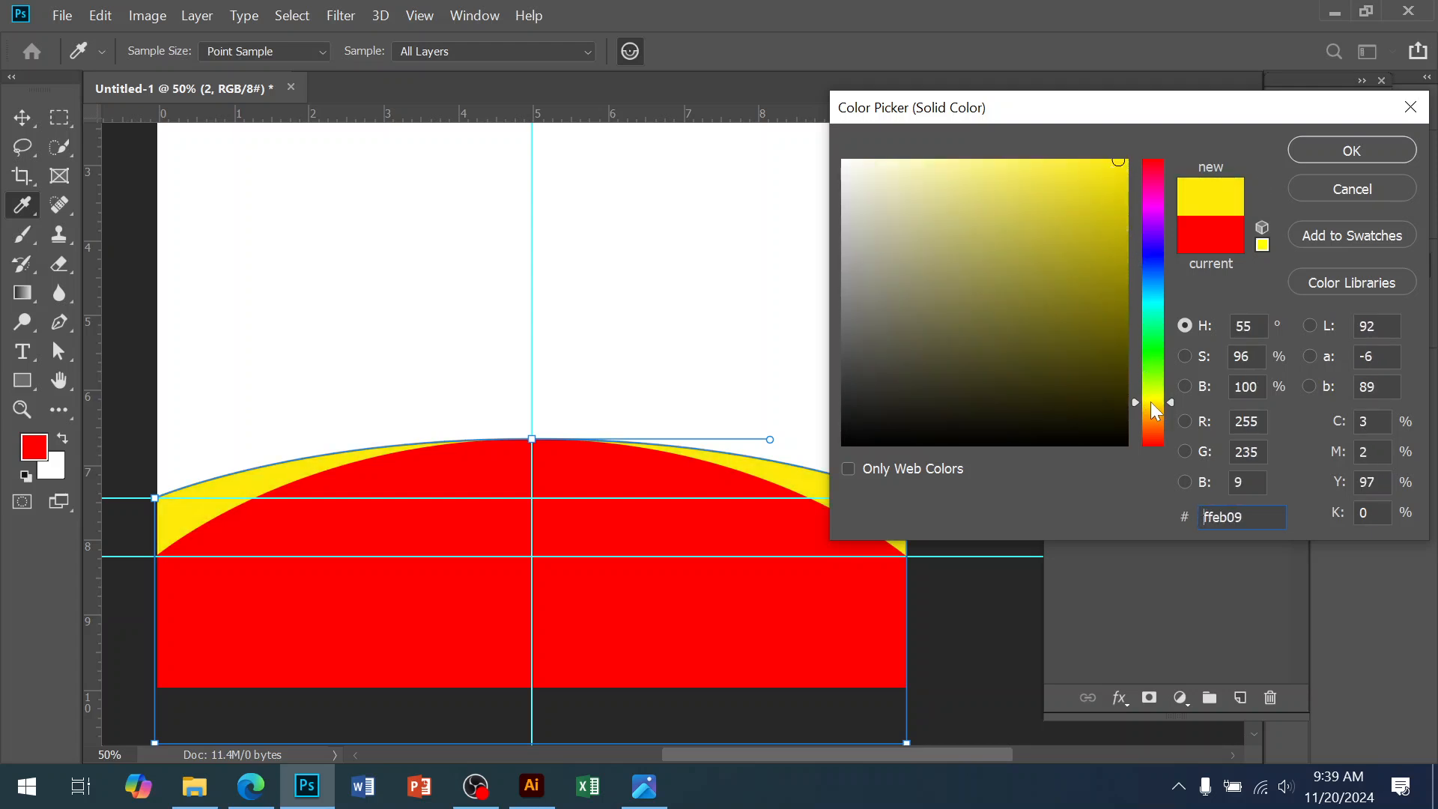
pyautogui.moveTo(1156, 410); pyautogui.dragTo(1143, 404)
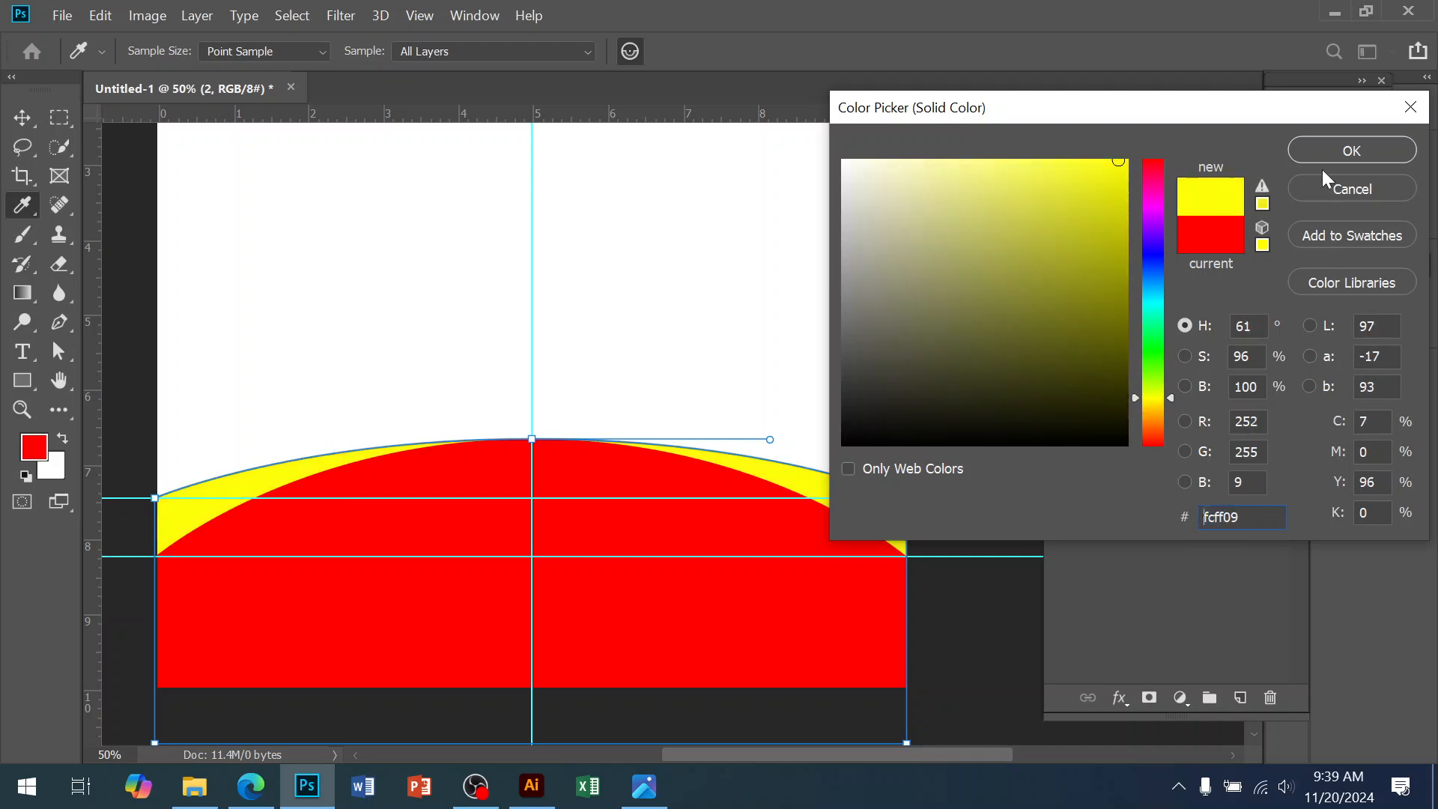
pyautogui.click(1341, 153)
pyautogui.press('v')
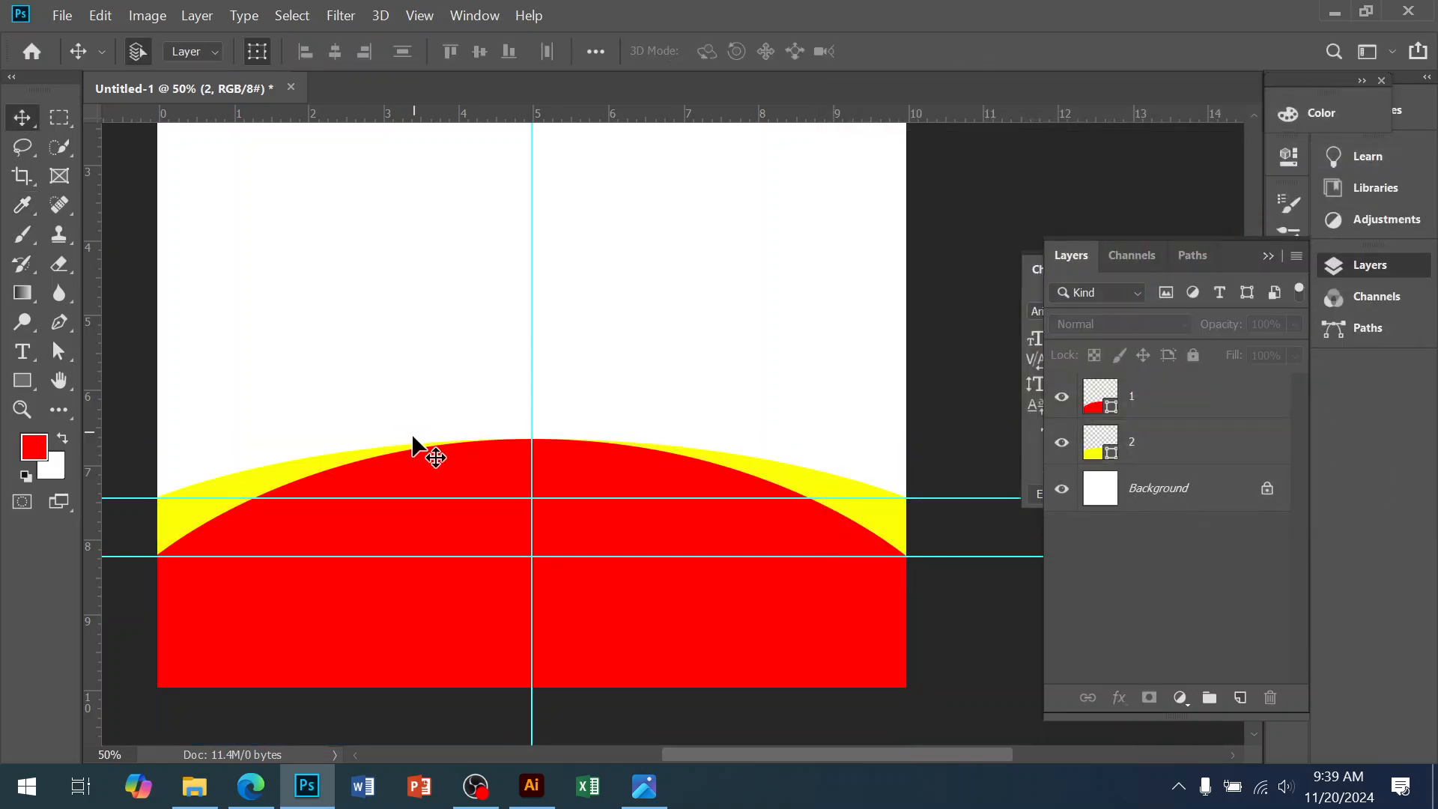
# Fill layer 1's arch shape with near-white f9f9f9
pyautogui.click(411, 520)
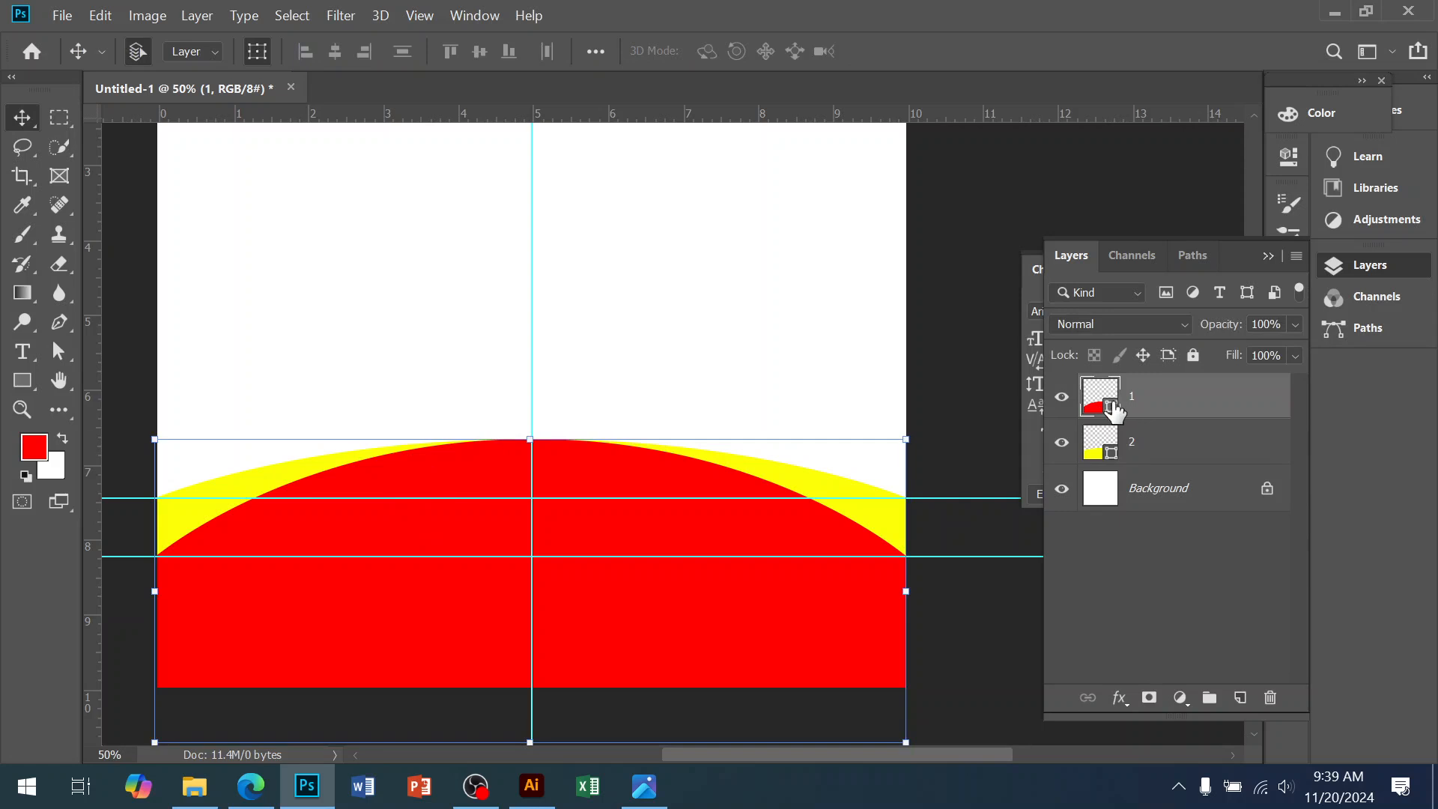
pyautogui.doubleClick(1114, 411)
pyautogui.moveTo(980, 235); pyautogui.dragTo(844, 166)
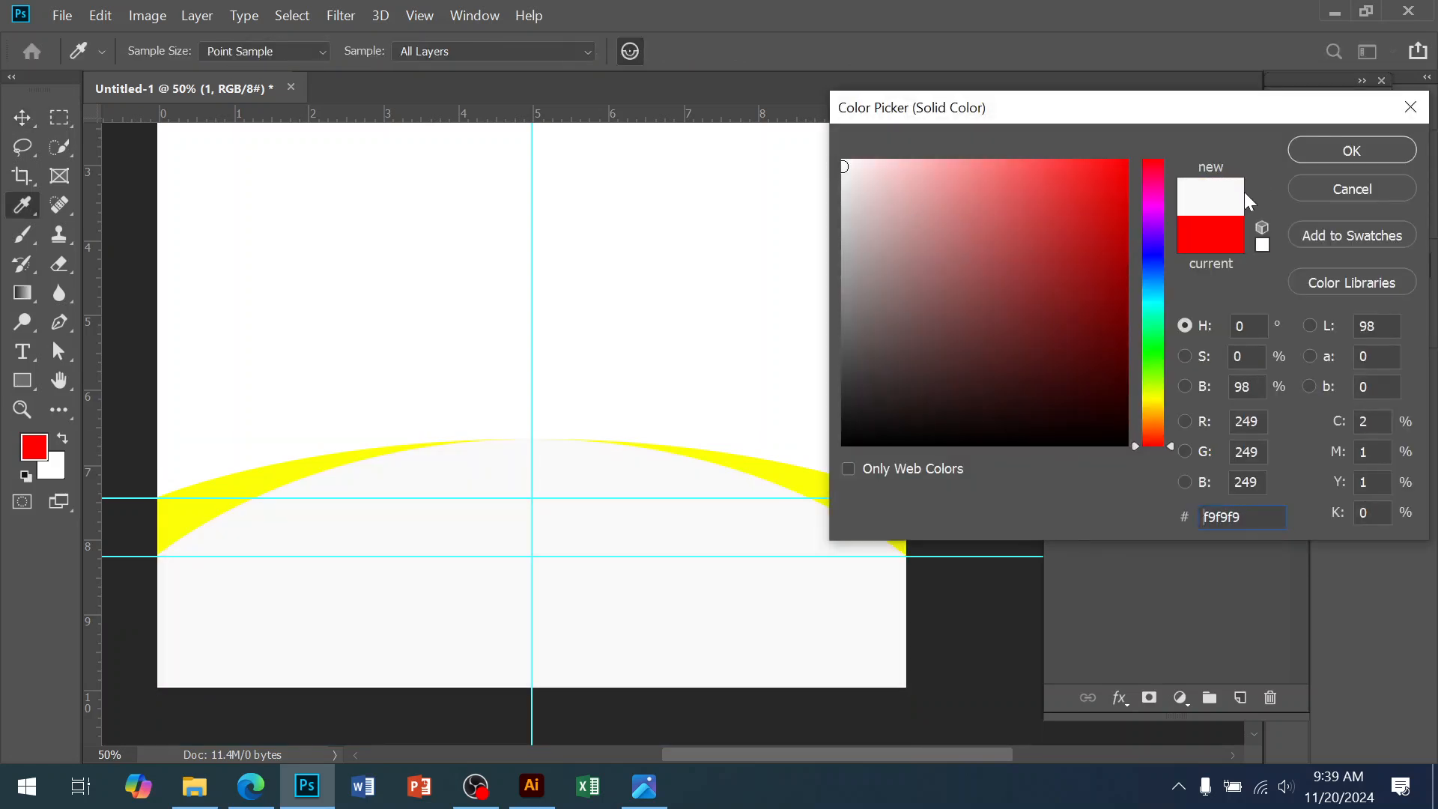
pyautogui.click(1352, 150)
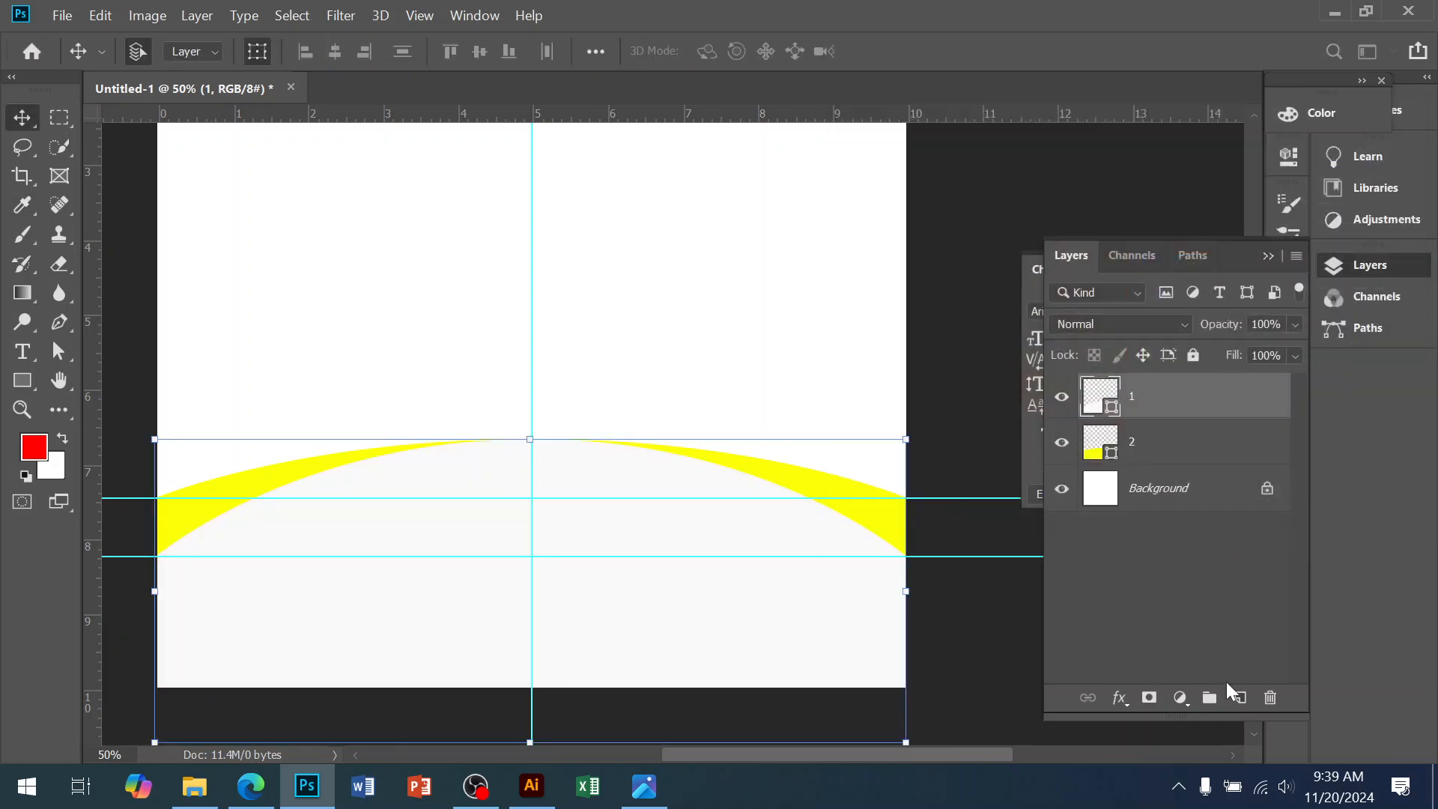
pyautogui.click(1157, 508)
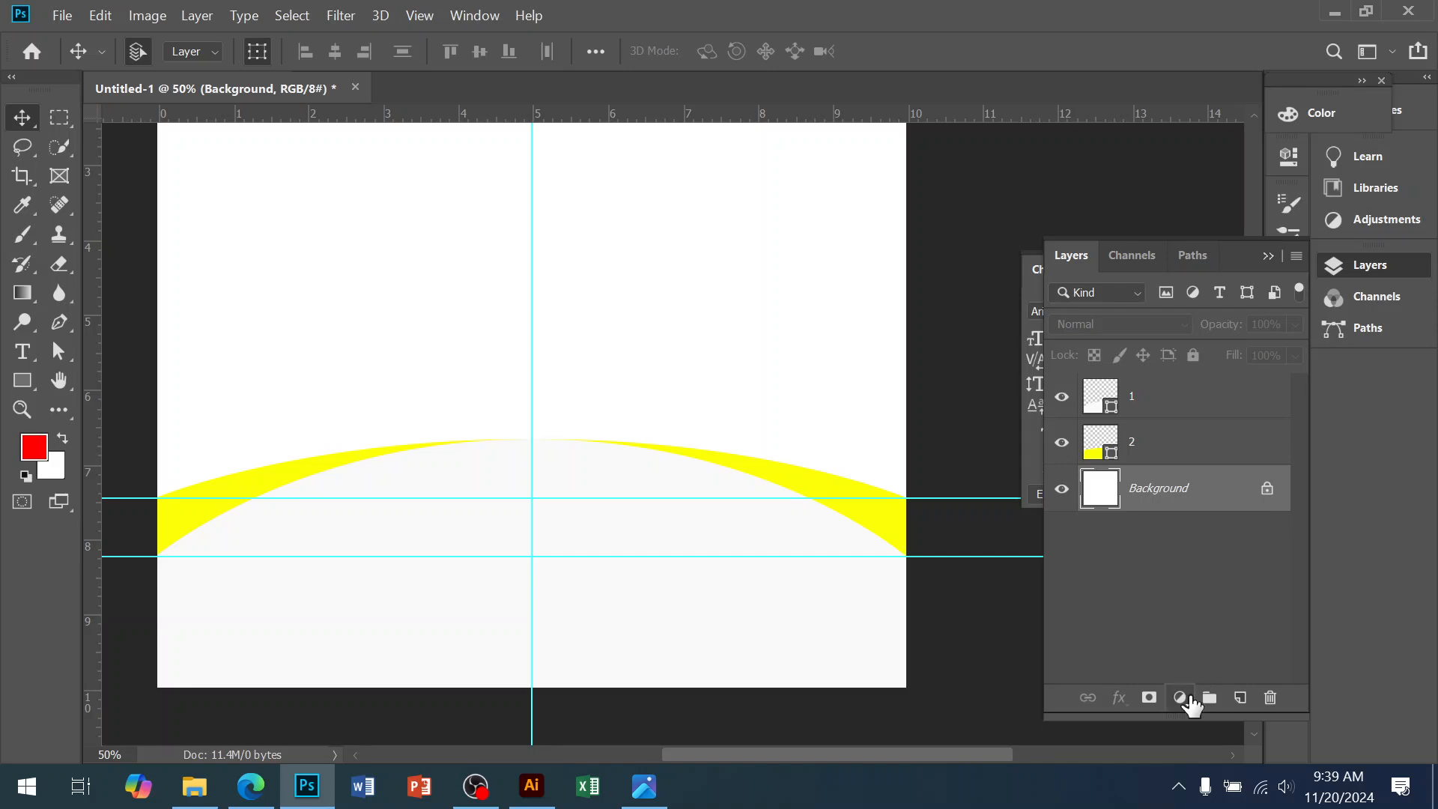
# Add a dark red 9c0404 Solid Color fill layer above the Background
pyautogui.click(1180, 698)
pyautogui.click(1198, 294)
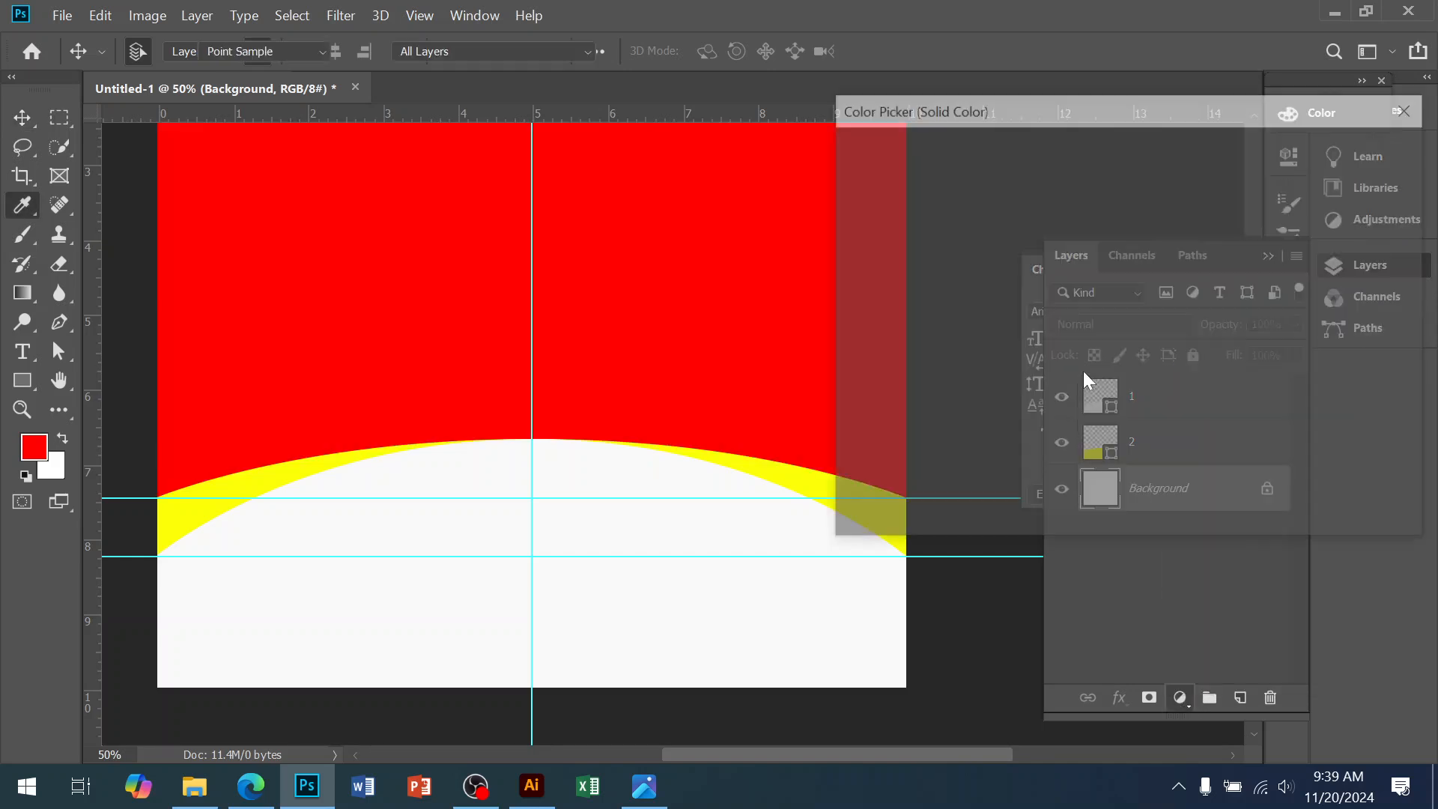
pyautogui.click(1107, 285)
pyautogui.click(1120, 270)
pyautogui.click(1352, 150)
pyautogui.press('v')
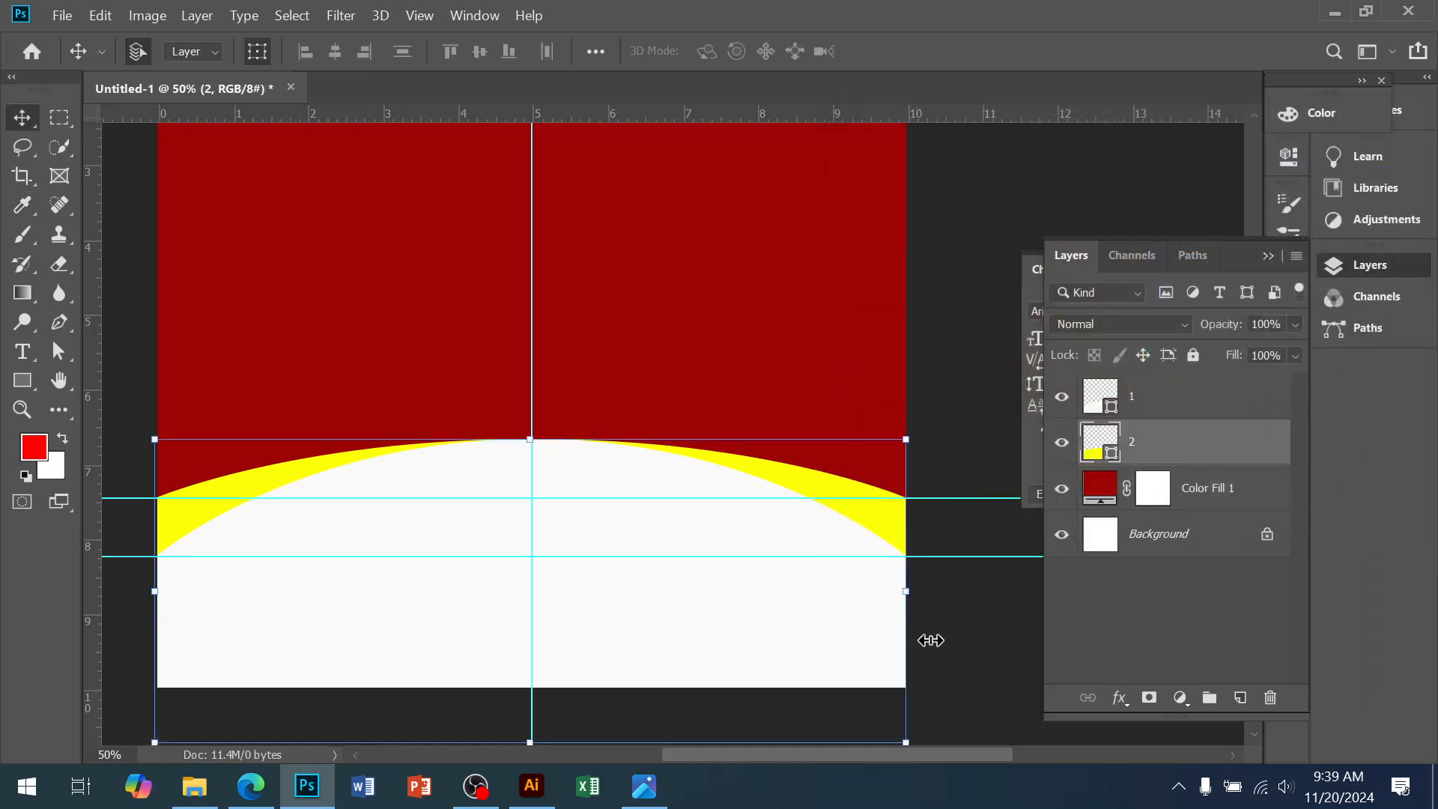
# Zoom out to the whole poster and compare it with the food flyer reference
pyautogui.keyDown('ctrl'); pyautogui.keyDown('alt'); pyautogui.click(703, 445); pyautogui.keyUp('alt'); pyautogui.keyUp('ctrl')
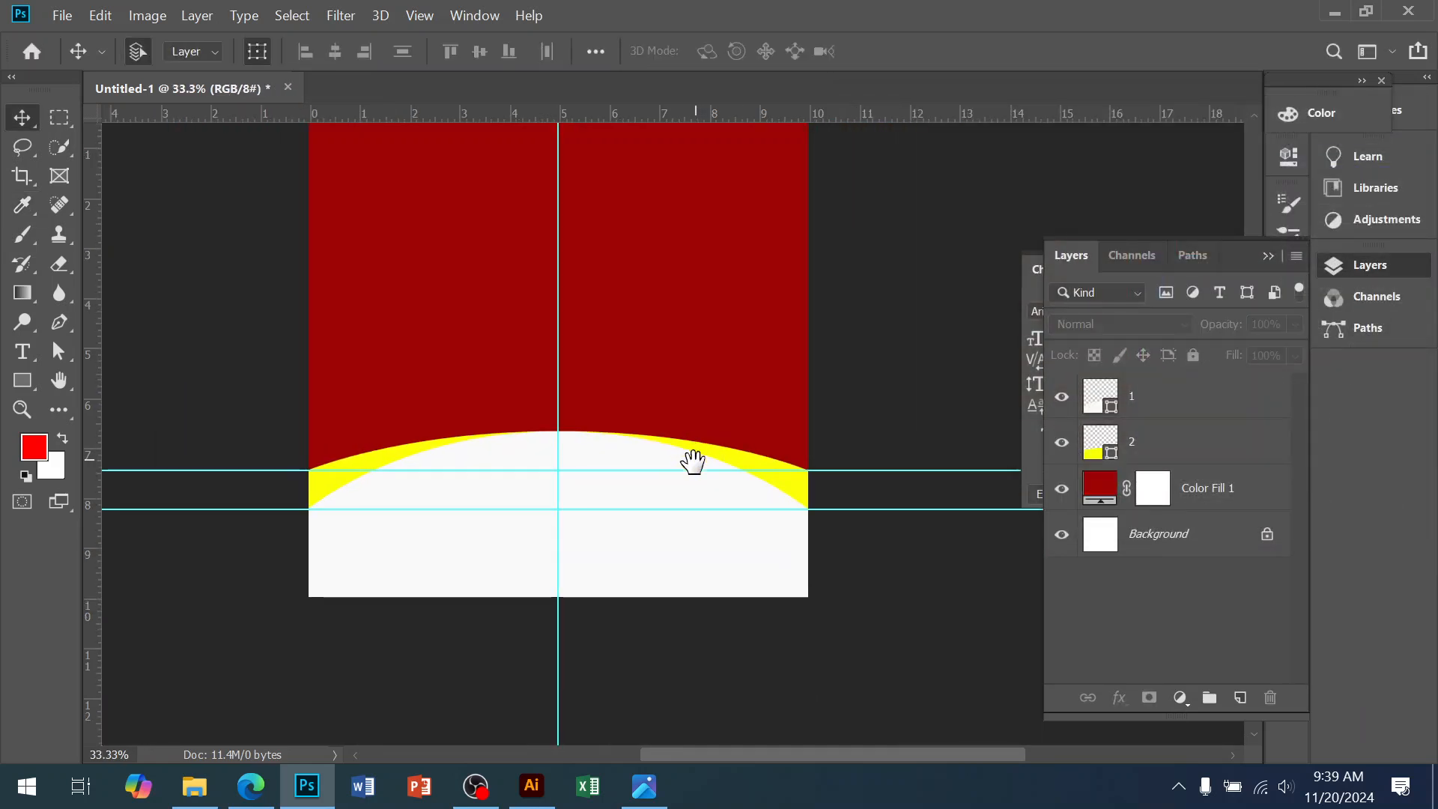
pyautogui.moveTo(695, 454); pyautogui.dragTo(693, 508)
pyautogui.click(730, 448)
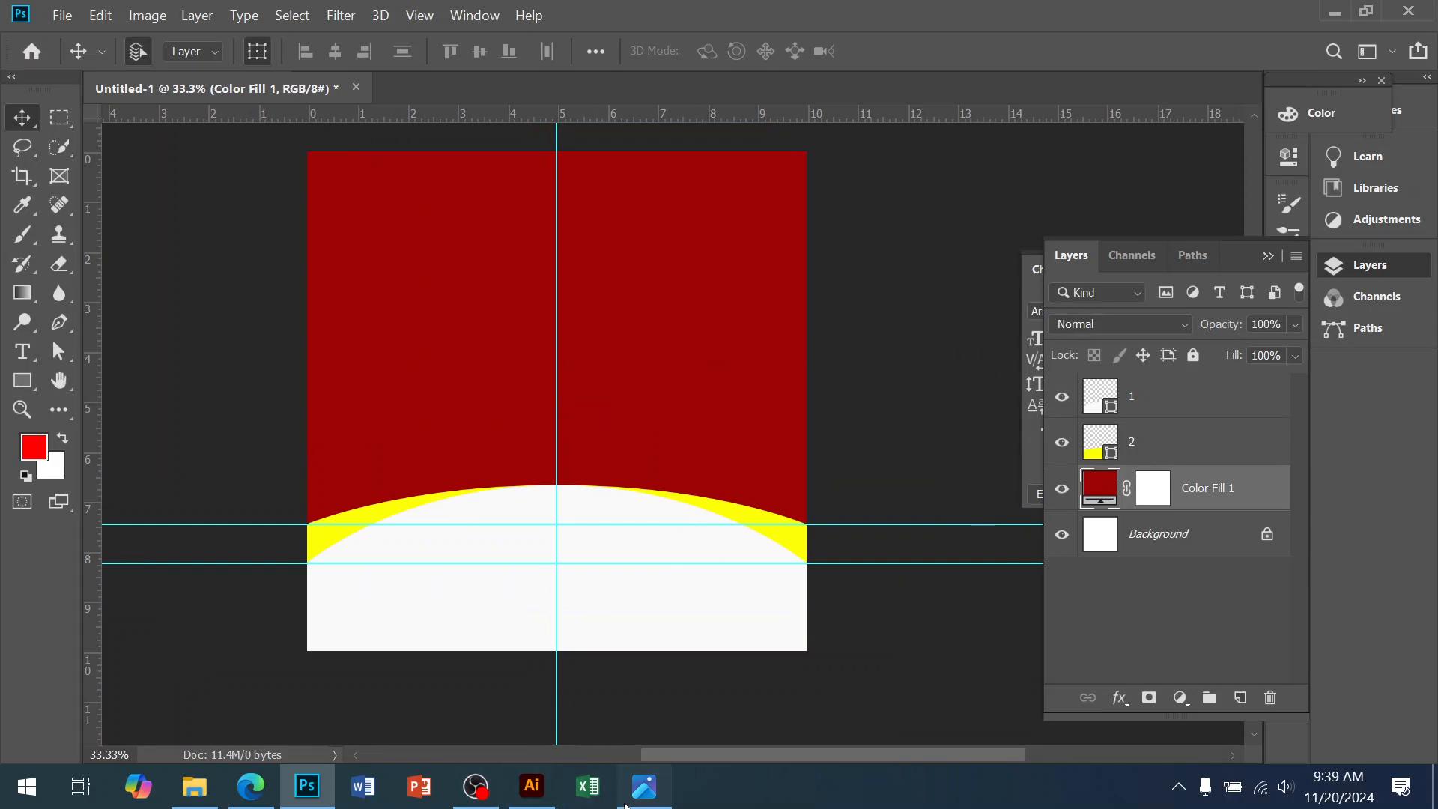
pyautogui.click(644, 786)
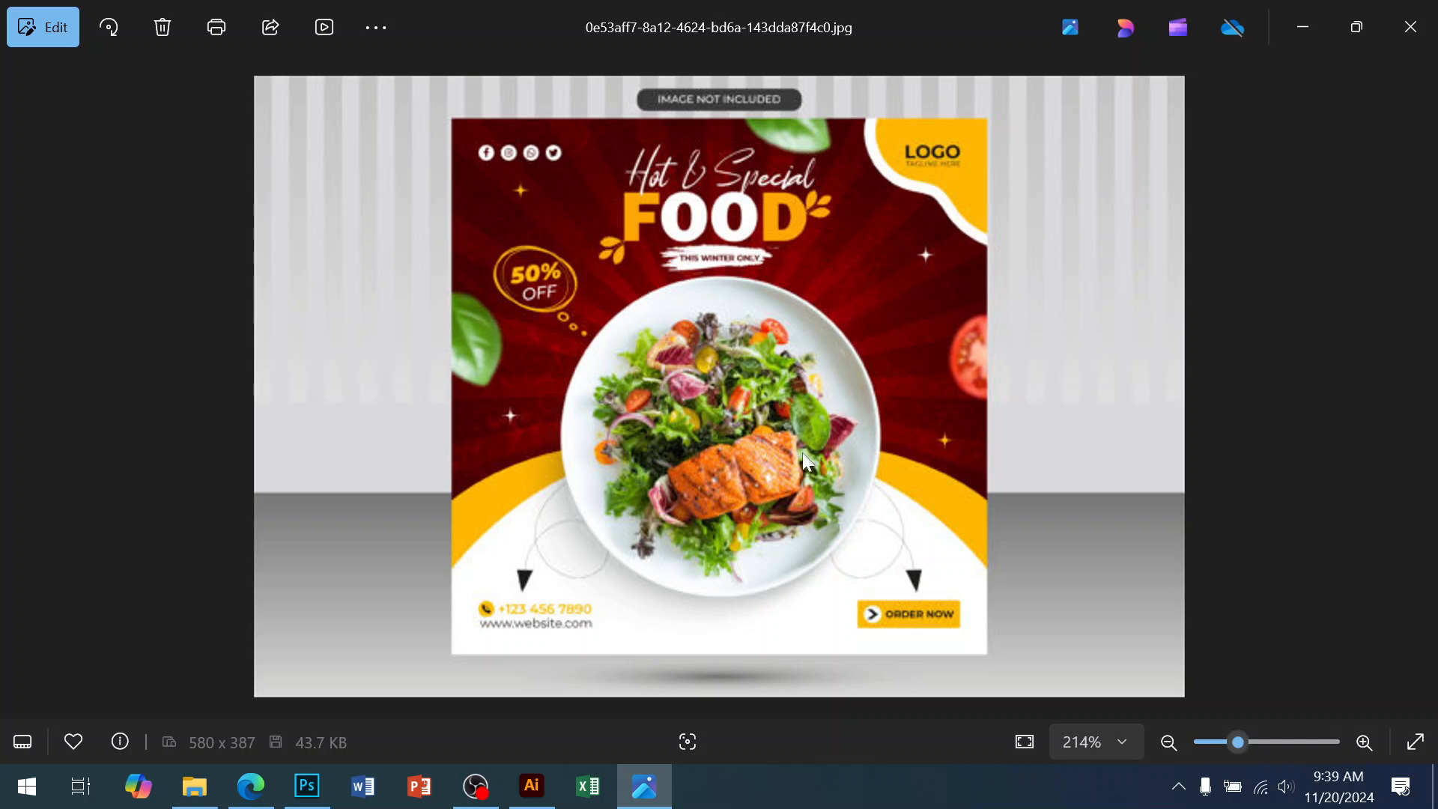
# Switch to Illustrator and create a new A4 document
pyautogui.click(528, 799)
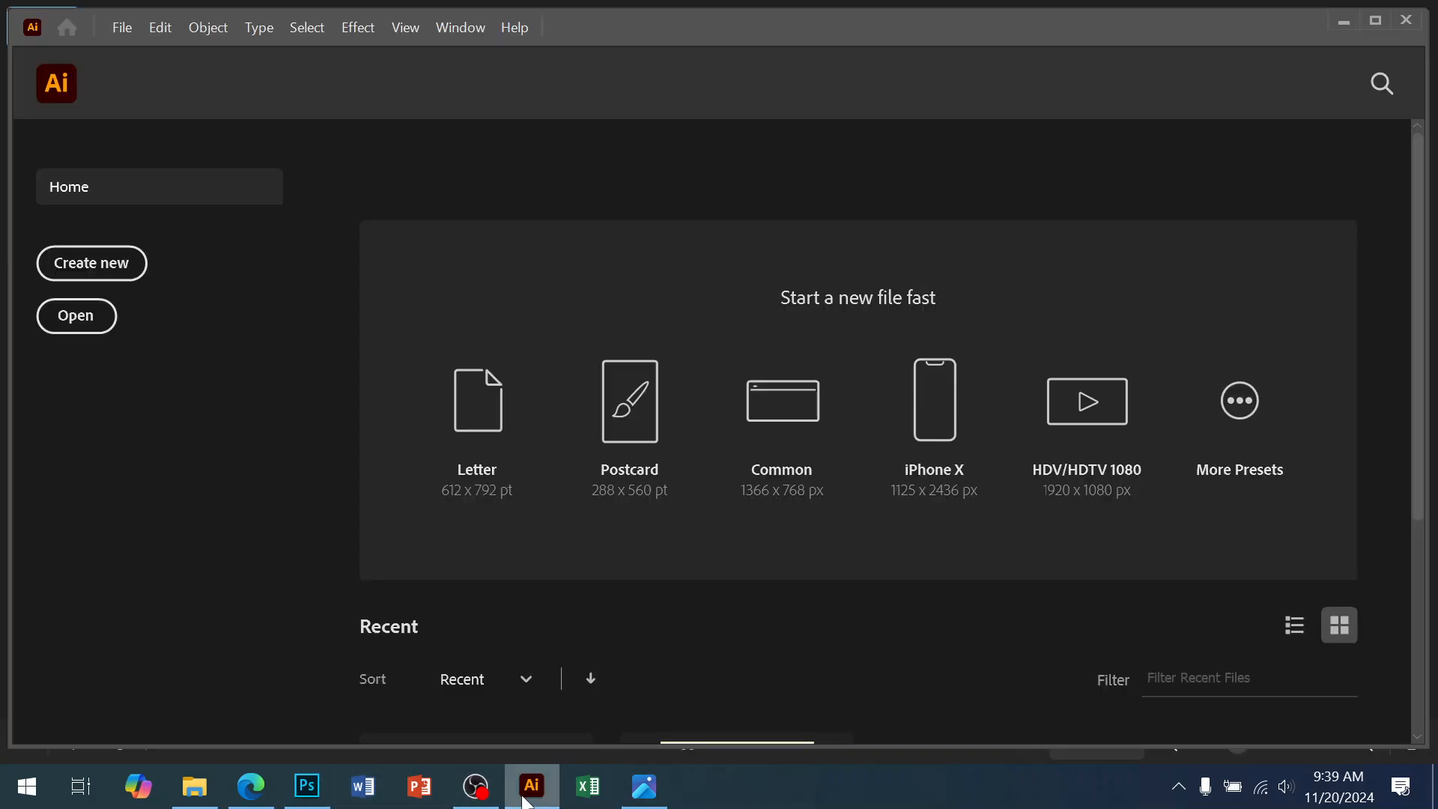
pyautogui.click(122, 33)
pyautogui.click(154, 54)
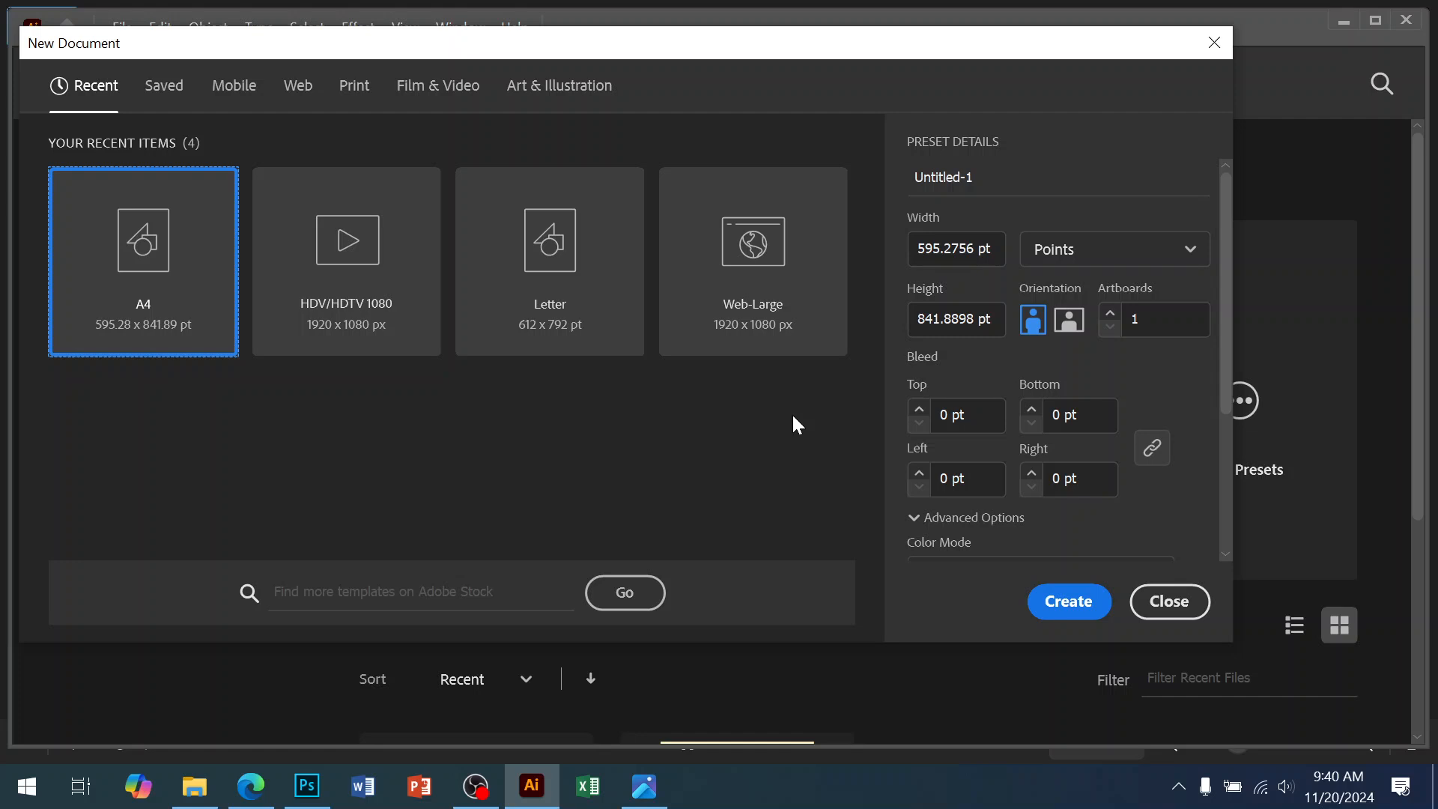
pyautogui.click(1066, 601)
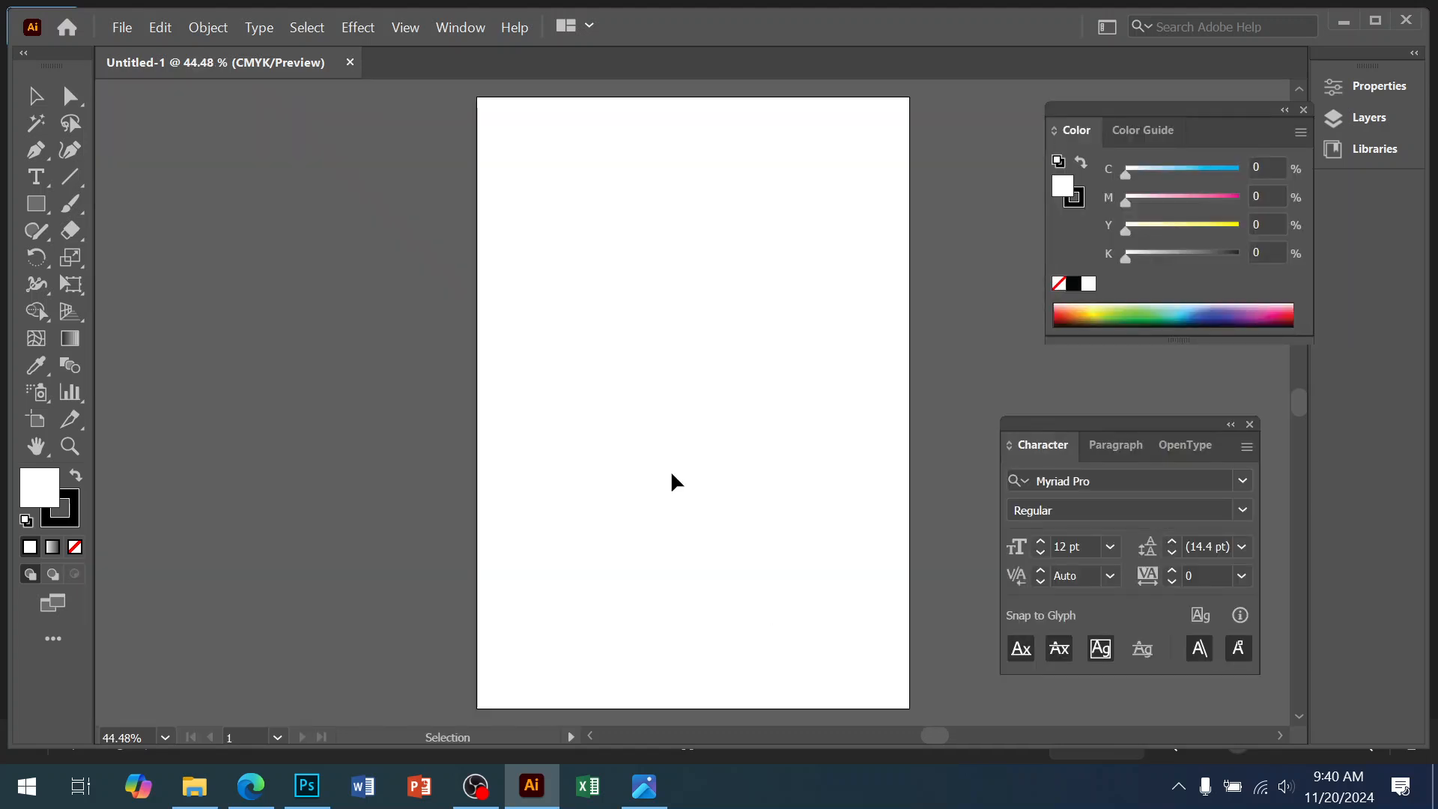
# Apply the Painting workspace to the Illustrator interface
pyautogui.click(1107, 26)
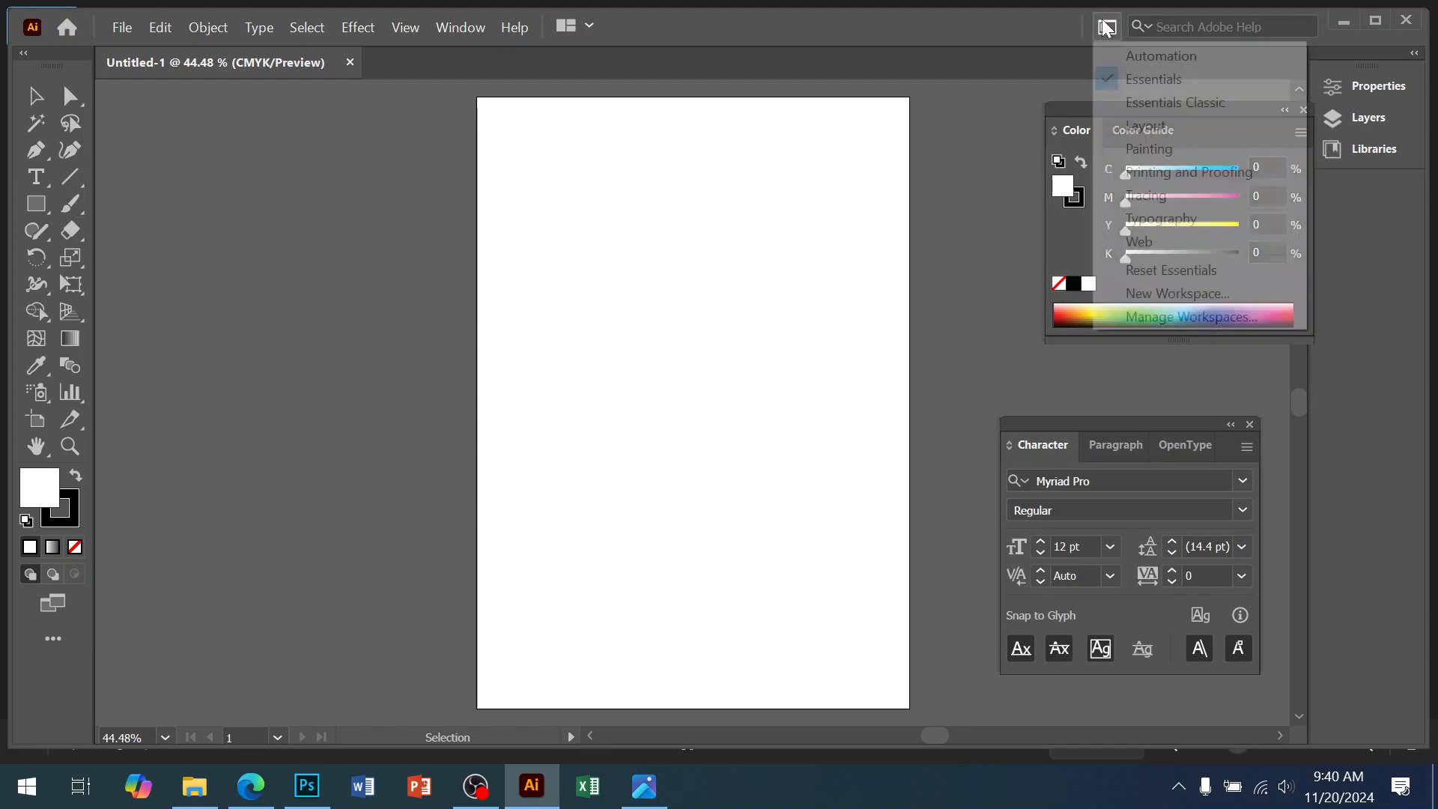
pyautogui.click(1135, 150)
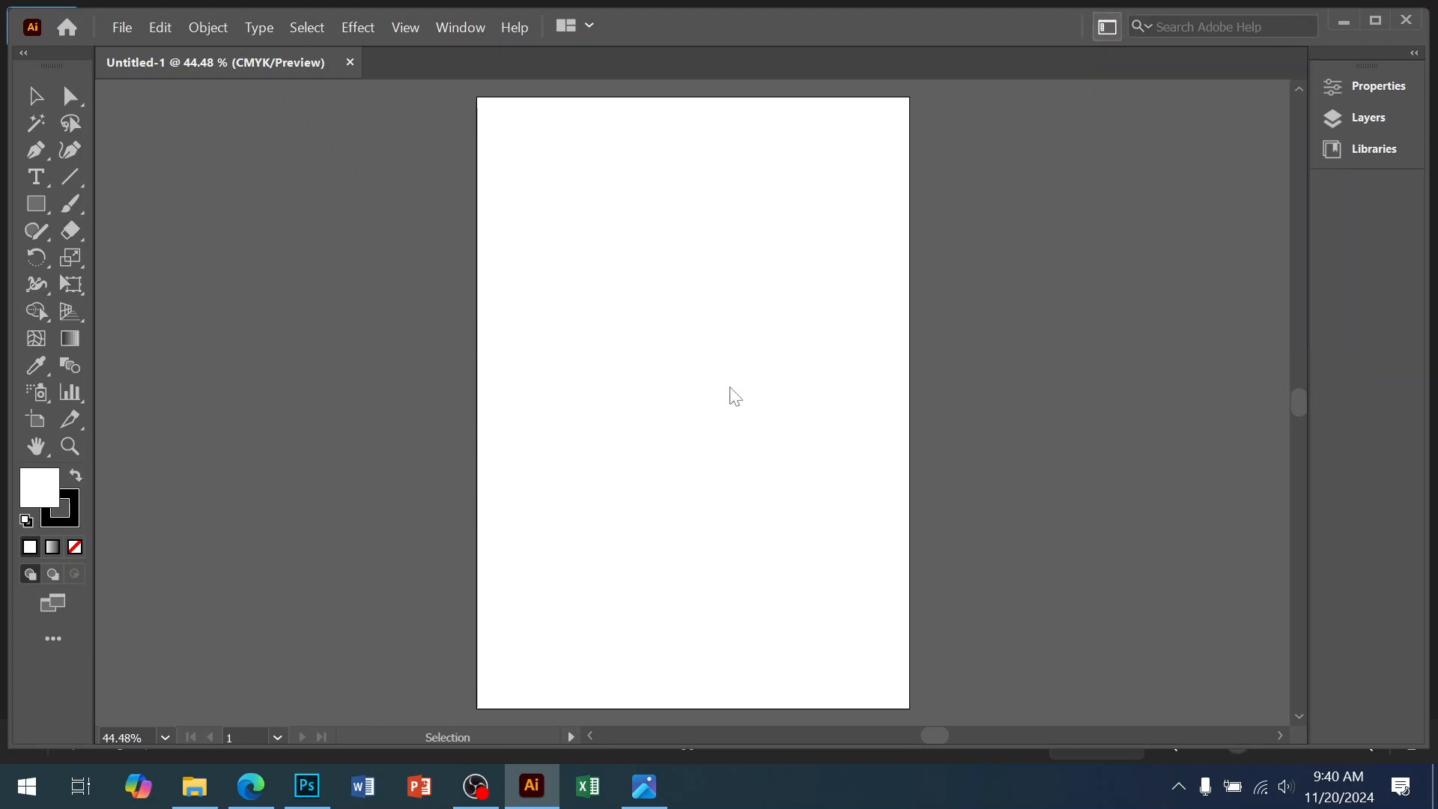
pyautogui.moveTo(710, 446); pyautogui.dragTo(478, 434)
# Draw a tall rectangle downward from the artboard's top edge
pyautogui.keyDown('ctrl'); pyautogui.click(507, 334); pyautogui.keyUp('ctrl')
pyautogui.moveTo(533, 360); pyautogui.dragTo(626, 361)
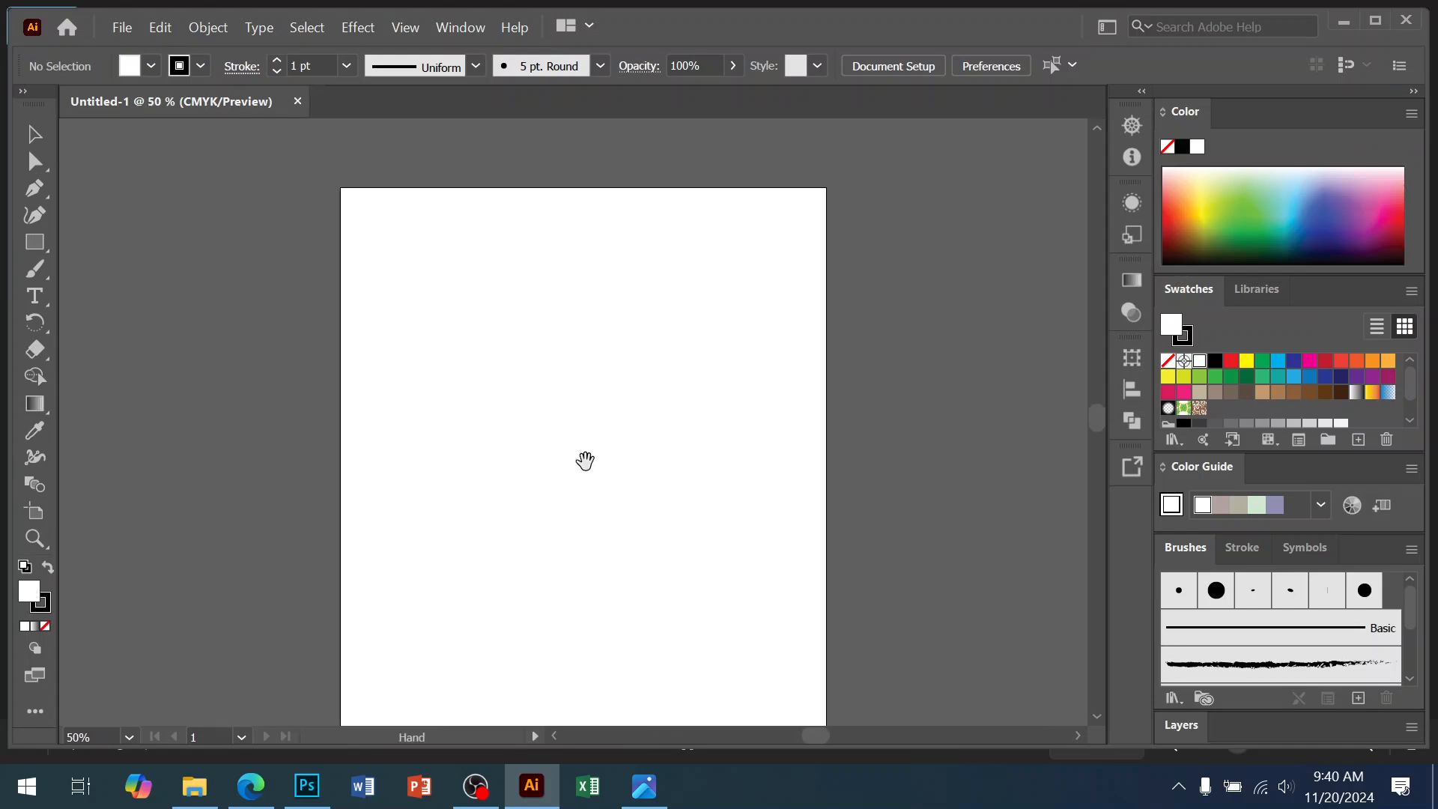
pyautogui.moveTo(672, 41); pyautogui.dragTo(672, 3)
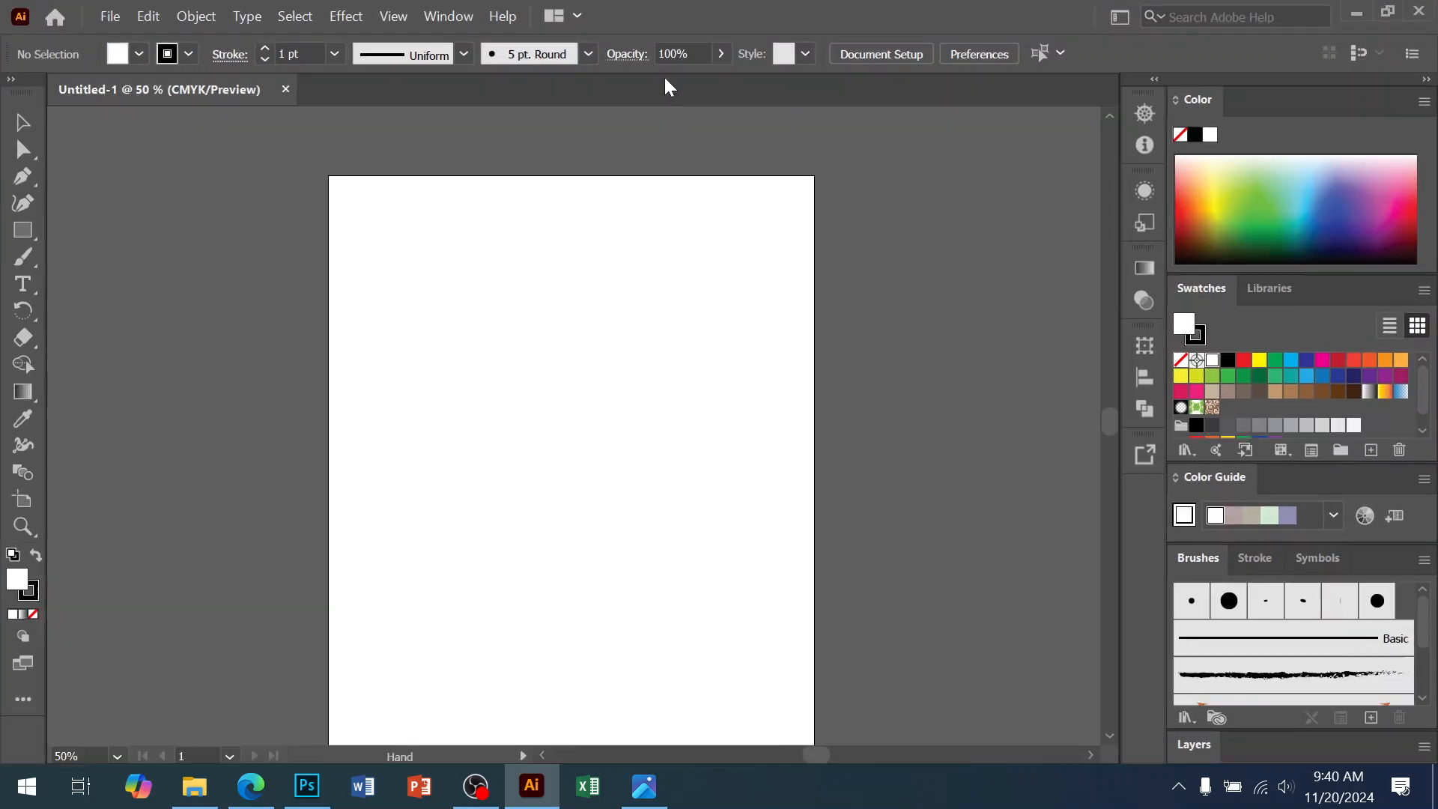
pyautogui.keyDown('ctrl'); pyautogui.click(554, 360); pyautogui.keyUp('ctrl')
pyautogui.moveTo(556, 365); pyautogui.dragTo(539, 298)
pyautogui.keyDown('ctrl'); pyautogui.click(605, 418); pyautogui.keyUp('ctrl')
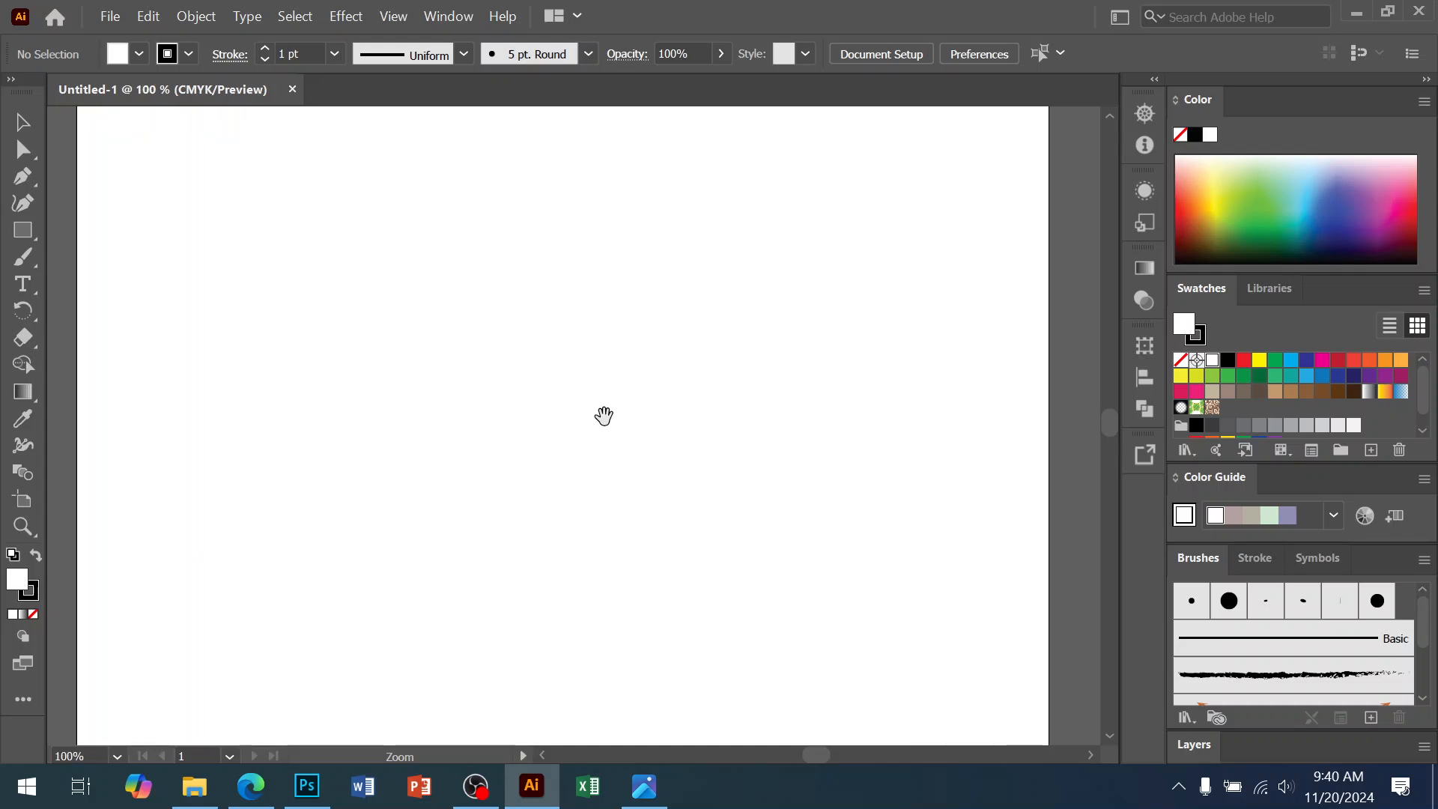
pyautogui.keyDown('ctrl'); pyautogui.keyDown('alt'); pyautogui.click(606, 418); pyautogui.keyUp('alt'); pyautogui.keyUp('ctrl')
pyautogui.keyDown('ctrl'); pyautogui.keyDown('alt'); pyautogui.click(604, 417); pyautogui.keyUp('alt'); pyautogui.keyUp('ctrl')
pyautogui.moveTo(604, 418); pyautogui.dragTo(594, 392)
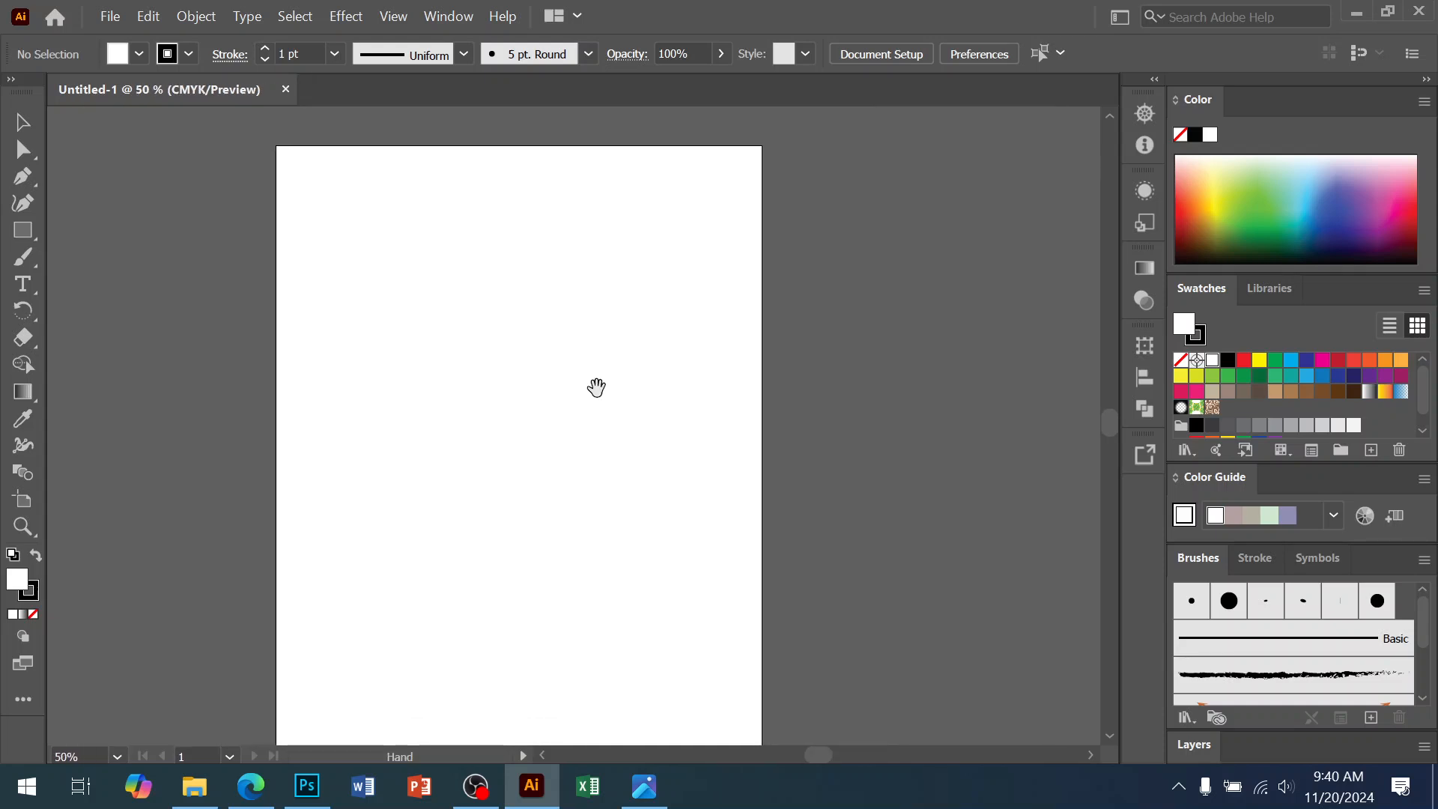
pyautogui.click(23, 230)
pyautogui.moveTo(465, 130); pyautogui.dragTo(514, 521)
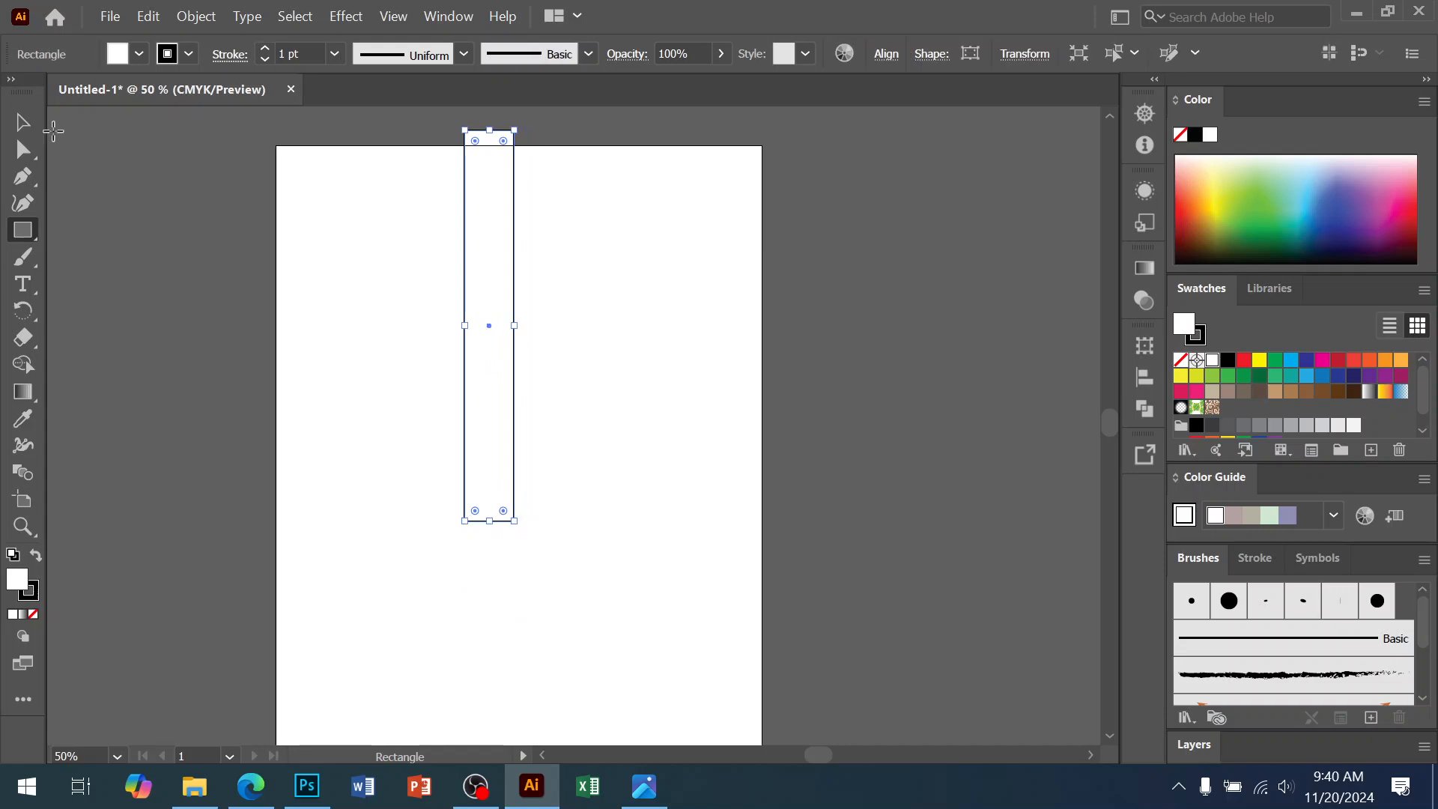
pyautogui.click(22, 122)
# Show the rulers and pull a vertical guide through the rectangle
pyautogui.keyDown('ctrl'); pyautogui.click(667, 352); pyautogui.keyUp('ctrl')
pyautogui.moveTo(581, 373); pyautogui.dragTo(690, 439)
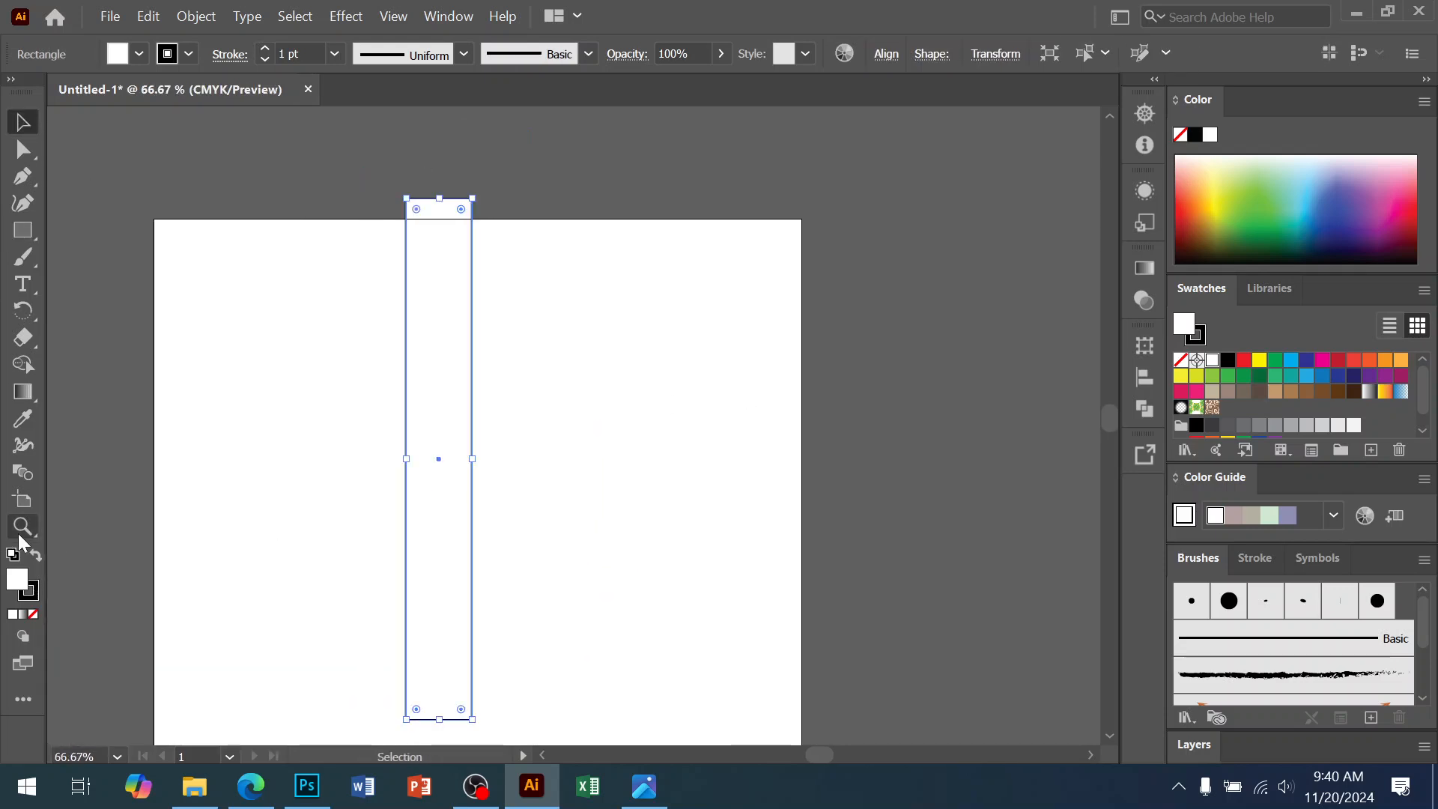
pyautogui.hotkey('ctrl', 'r')
pyautogui.moveTo(52, 497); pyautogui.dragTo(437, 367)
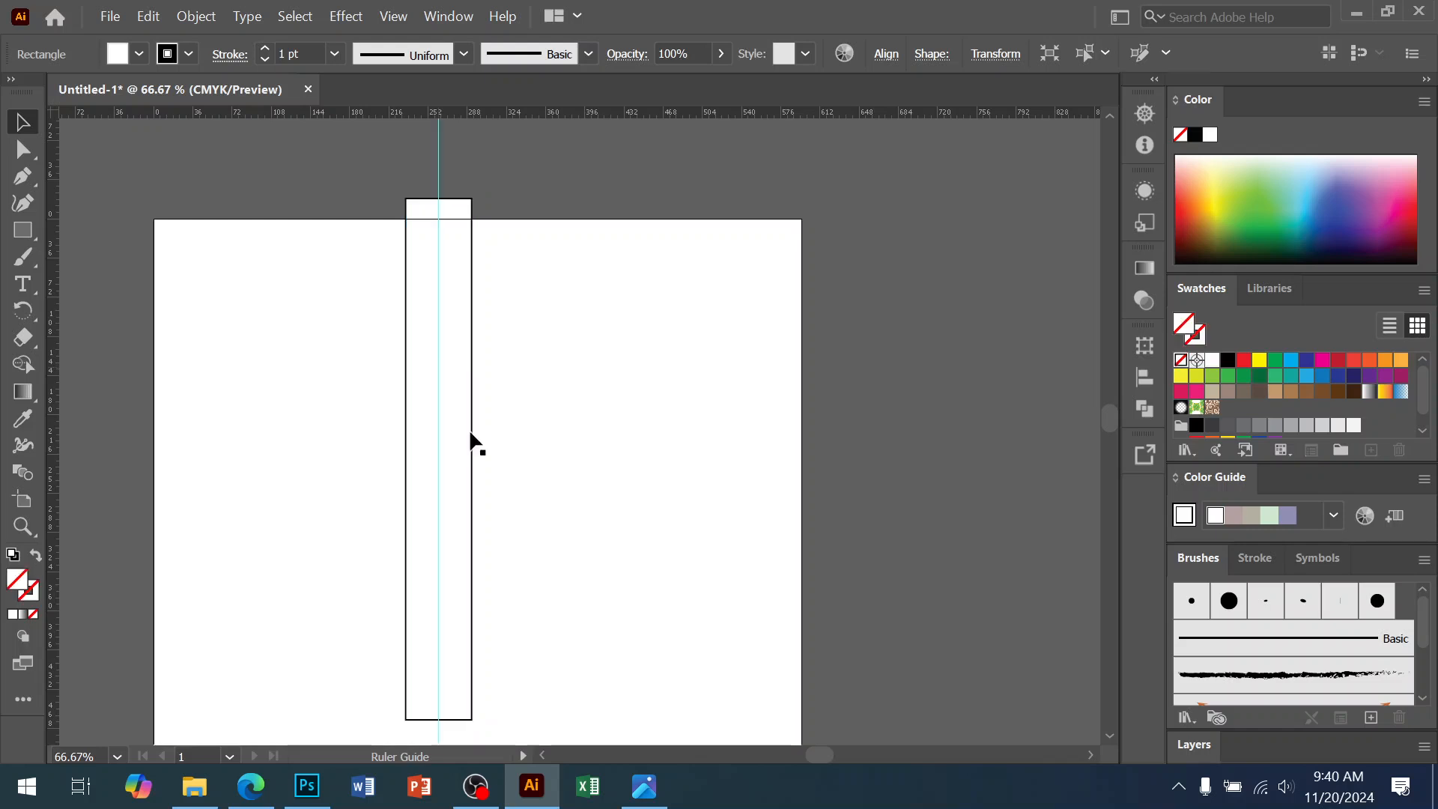
# Remove the rectangle's outline and fill it with a dark blue swatch
pyautogui.keyDown('ctrl'); pyautogui.click(474, 560); pyautogui.keyUp('ctrl')
pyautogui.keyDown('ctrl'); pyautogui.click(474, 560); pyautogui.keyUp('ctrl')
pyautogui.moveTo(797, 553); pyautogui.dragTo(671, 478)
pyautogui.keyDown('ctrl'); pyautogui.click(653, 463); pyautogui.keyUp('ctrl')
pyautogui.keyDown('ctrl'); pyautogui.click(653, 464); pyautogui.keyUp('ctrl')
pyautogui.moveTo(582, 607); pyautogui.dragTo(737, 717)
pyautogui.click(730, 467)
pyautogui.moveTo(610, 370); pyautogui.dragTo(446, 497)
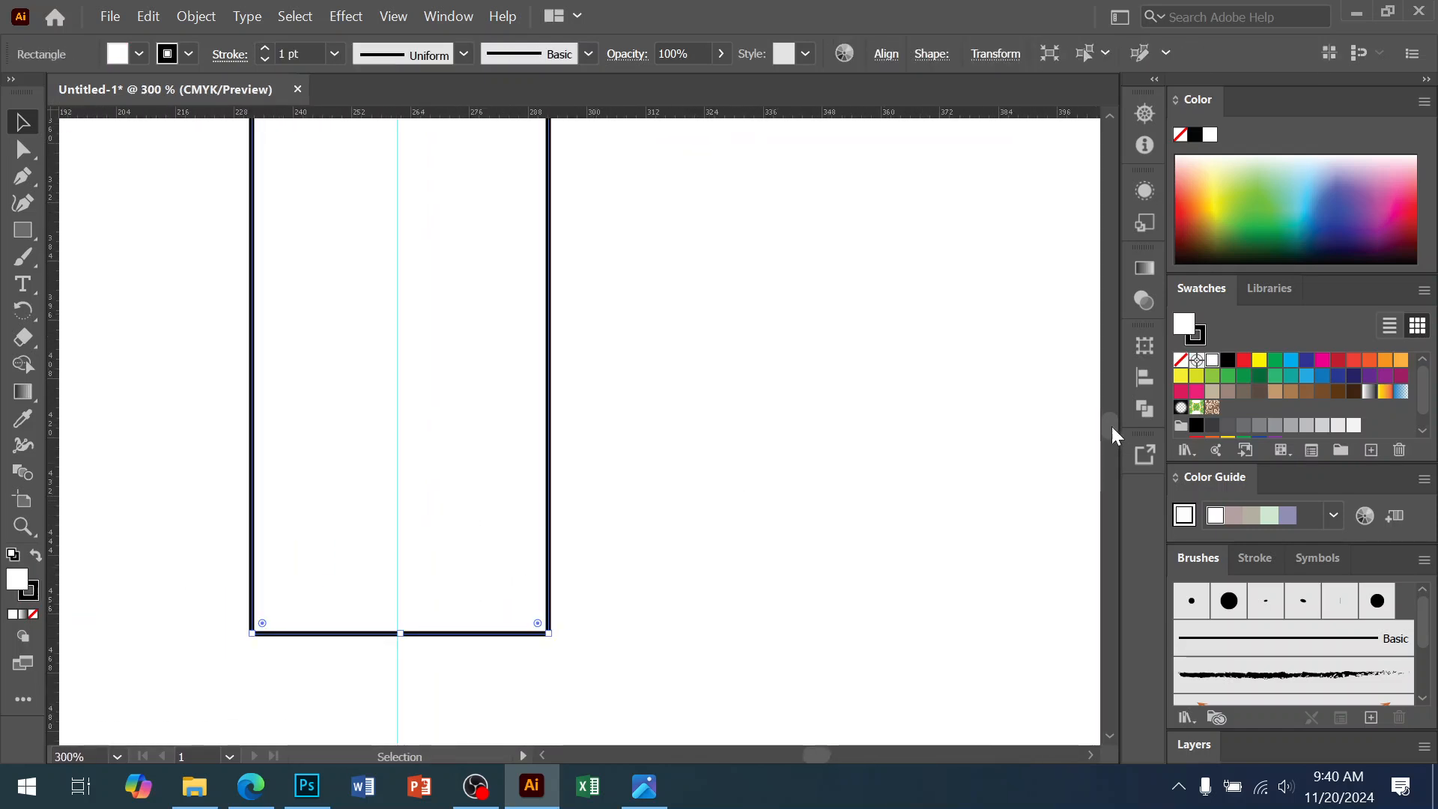
pyautogui.click(1181, 360)
pyautogui.click(1183, 327)
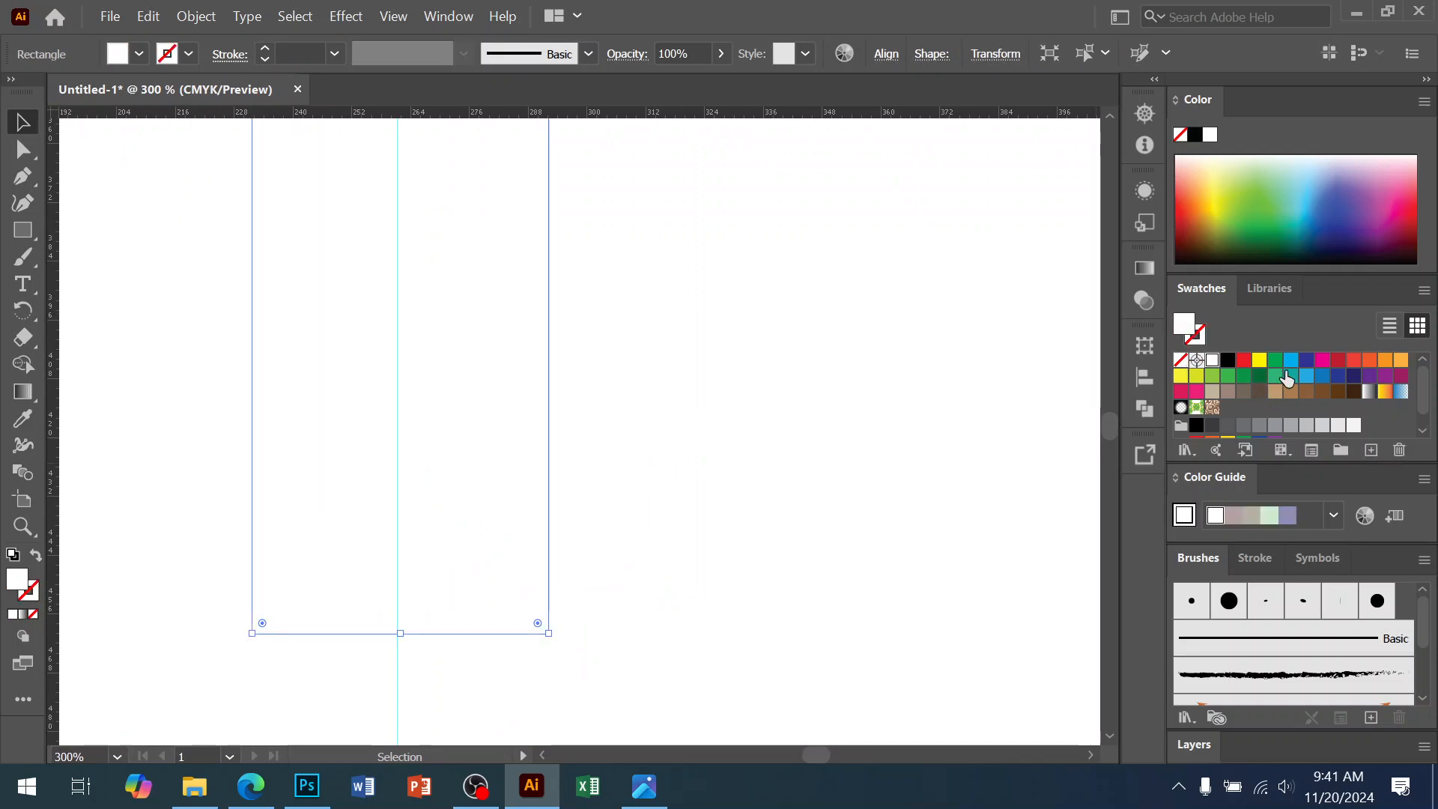
pyautogui.click(1307, 362)
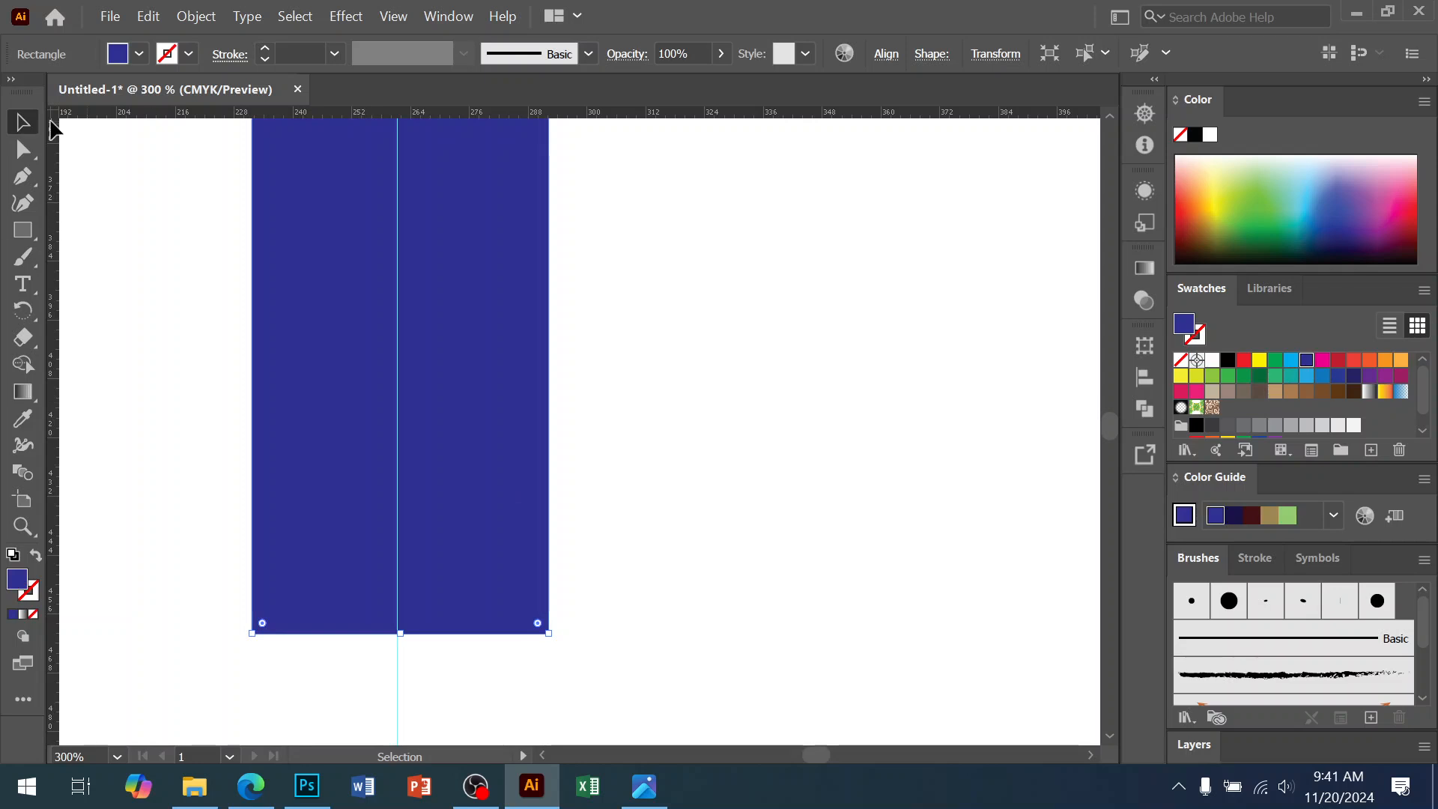
pyautogui.click(19, 152)
pyautogui.click(567, 651)
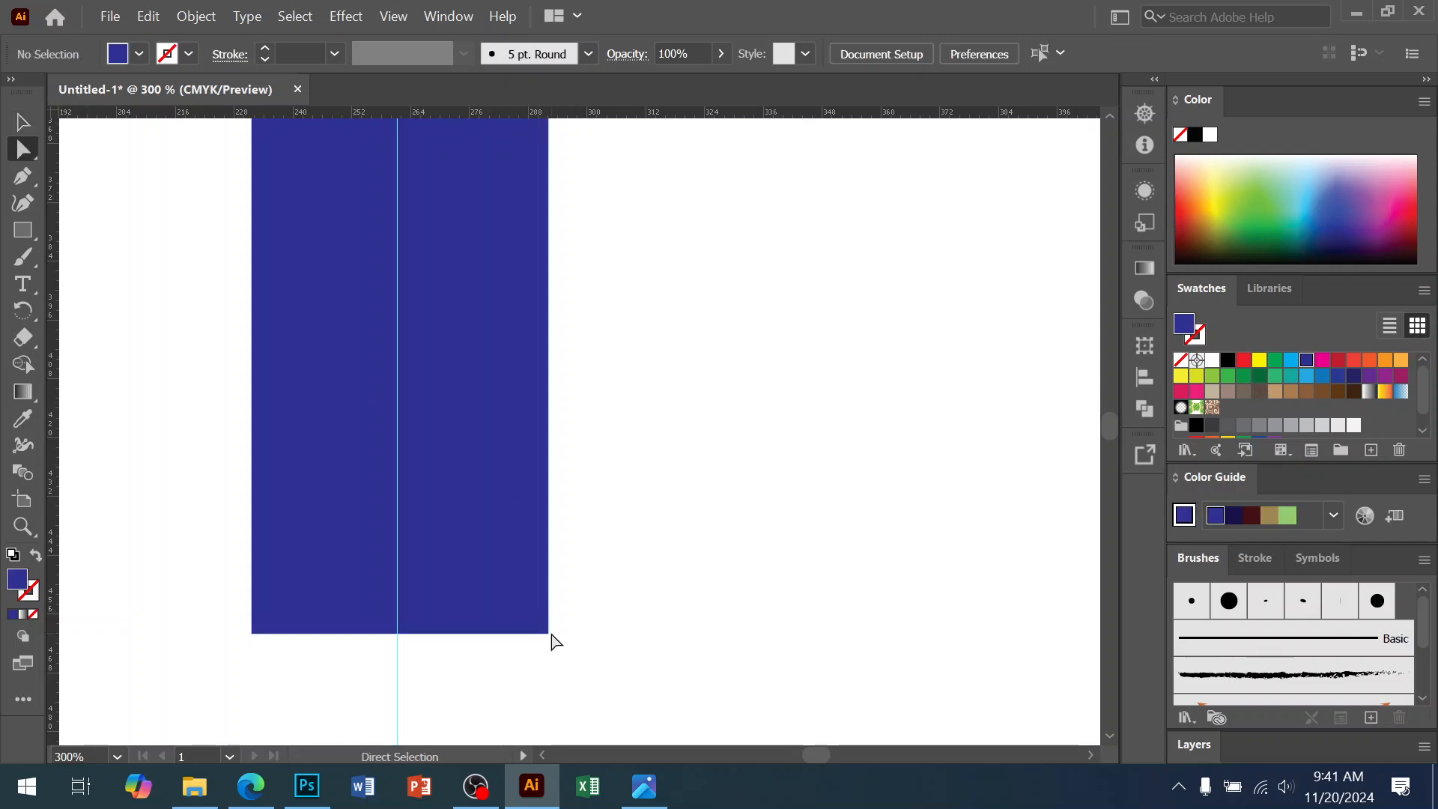
# Delete the rectangle's bottom-right anchor and move the remaining bottom point onto the guide
pyautogui.click(548, 635)
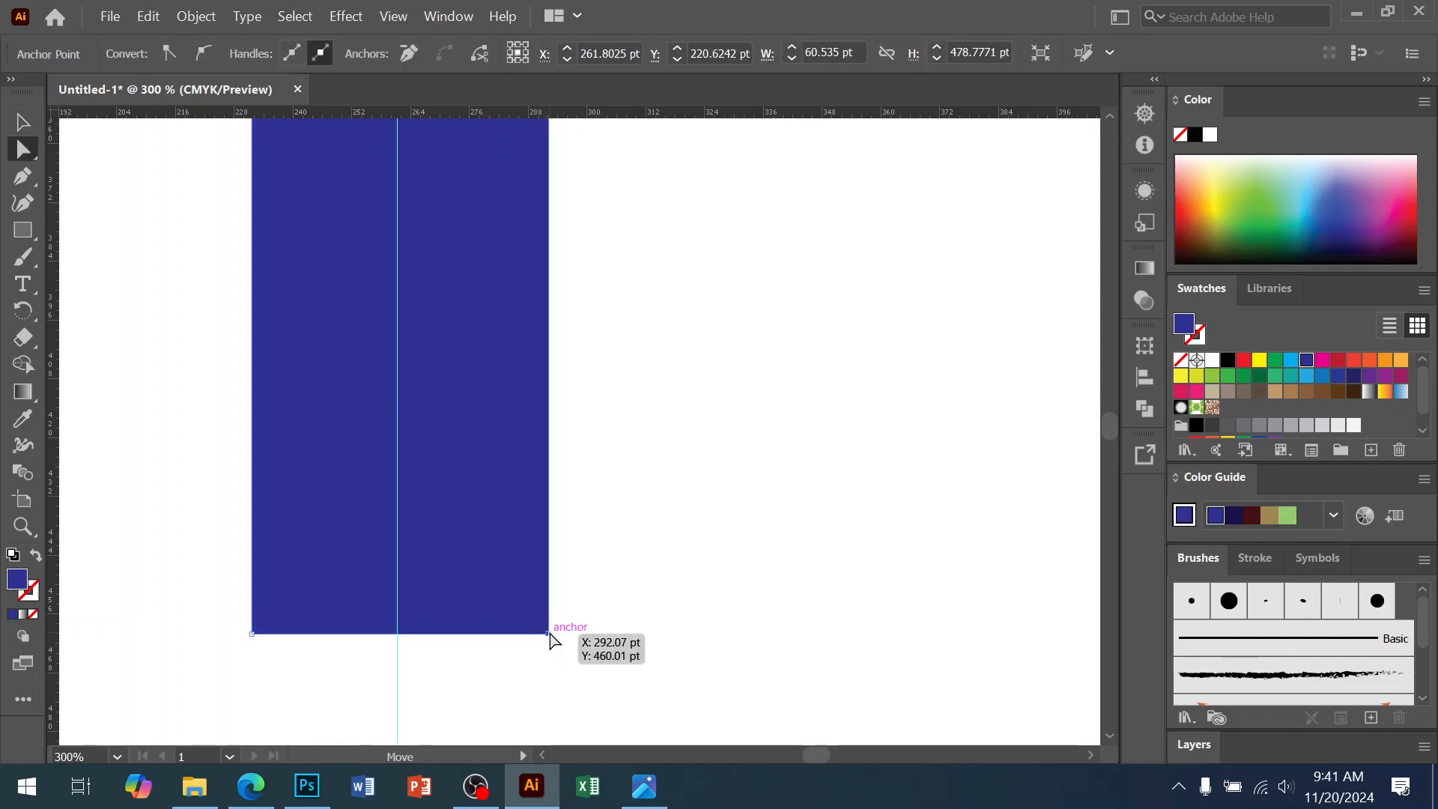
pyautogui.press('Delete')
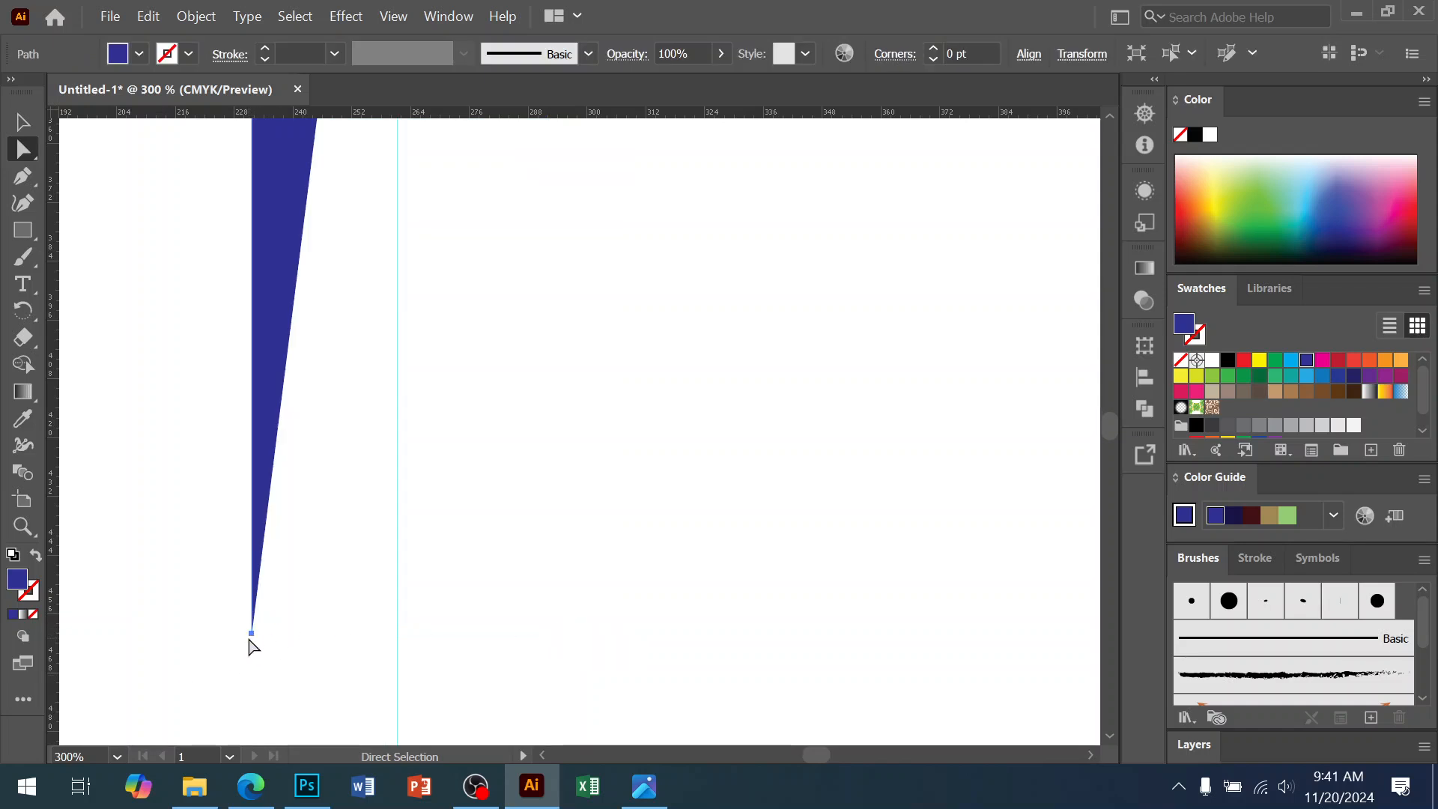
pyautogui.moveTo(255, 639); pyautogui.dragTo(401, 638)
pyautogui.keyDown('ctrl'); pyautogui.keyDown('alt'); pyautogui.click(611, 414); pyautogui.keyUp('alt'); pyautogui.keyUp('ctrl')
pyautogui.keyDown('ctrl'); pyautogui.keyDown('alt'); pyautogui.click(610, 411); pyautogui.keyUp('alt'); pyautogui.keyUp('ctrl')
pyautogui.keyDown('ctrl'); pyautogui.keyDown('alt'); pyautogui.click(610, 411); pyautogui.keyUp('alt'); pyautogui.keyUp('ctrl')
pyautogui.keyDown('ctrl'); pyautogui.keyDown('alt'); pyautogui.click(610, 411); pyautogui.keyUp('alt'); pyautogui.keyUp('ctrl')
pyautogui.moveTo(595, 352); pyautogui.dragTo(588, 636)
pyautogui.moveTo(597, 556); pyautogui.dragTo(610, 437)
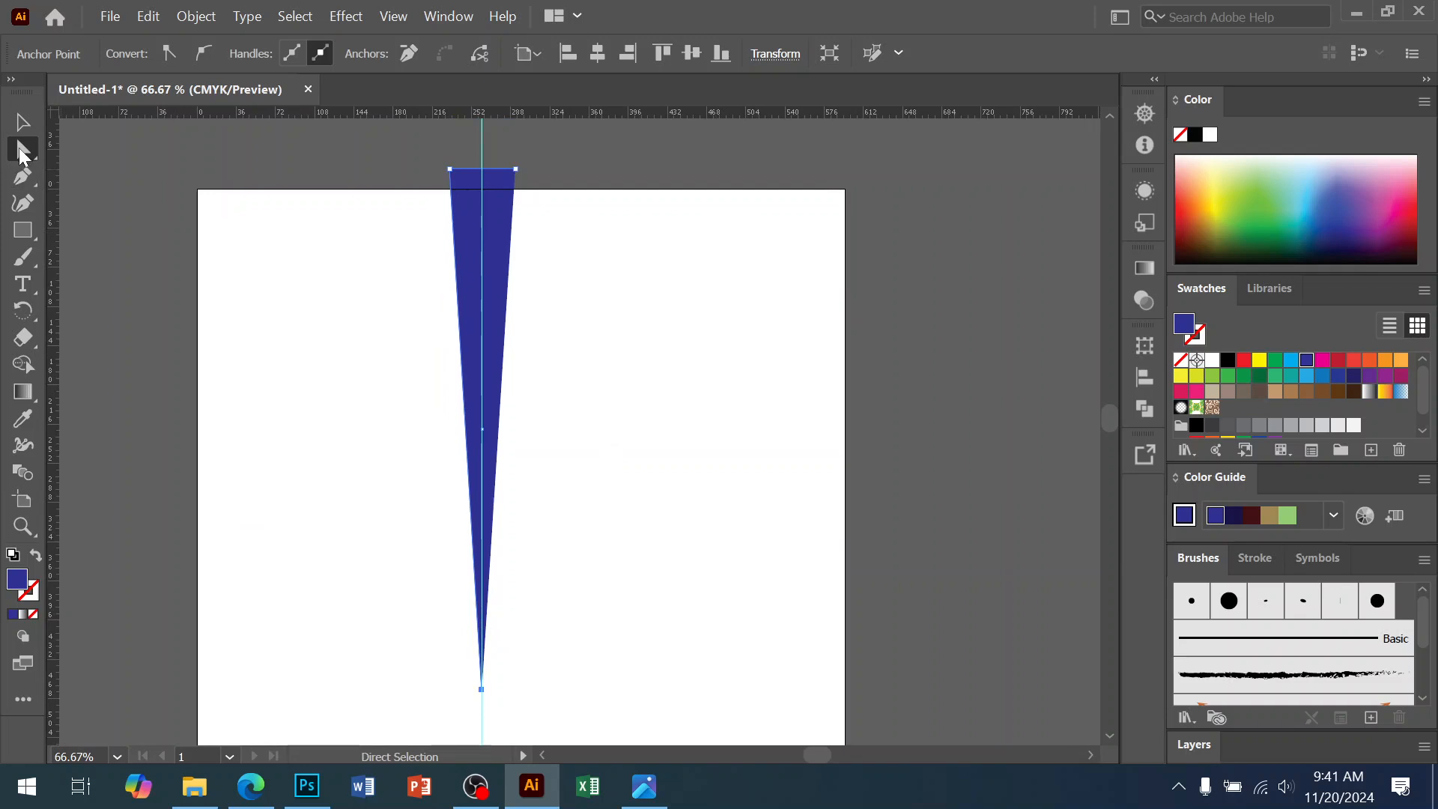
# Select the spike and zoom in to 300% on its tip
pyautogui.click(23, 123)
pyautogui.click(170, 225)
pyautogui.click(474, 359)
pyautogui.keyDown('ctrl'); pyautogui.click(509, 500); pyautogui.keyUp('ctrl')
pyautogui.keyDown('ctrl'); pyautogui.click(511, 500); pyautogui.keyUp('ctrl')
pyautogui.moveTo(668, 715); pyautogui.dragTo(626, 452)
pyautogui.keyDown('ctrl'); pyautogui.click(627, 453); pyautogui.keyUp('ctrl')
pyautogui.keyDown('ctrl'); pyautogui.click(628, 454); pyautogui.keyUp('ctrl')
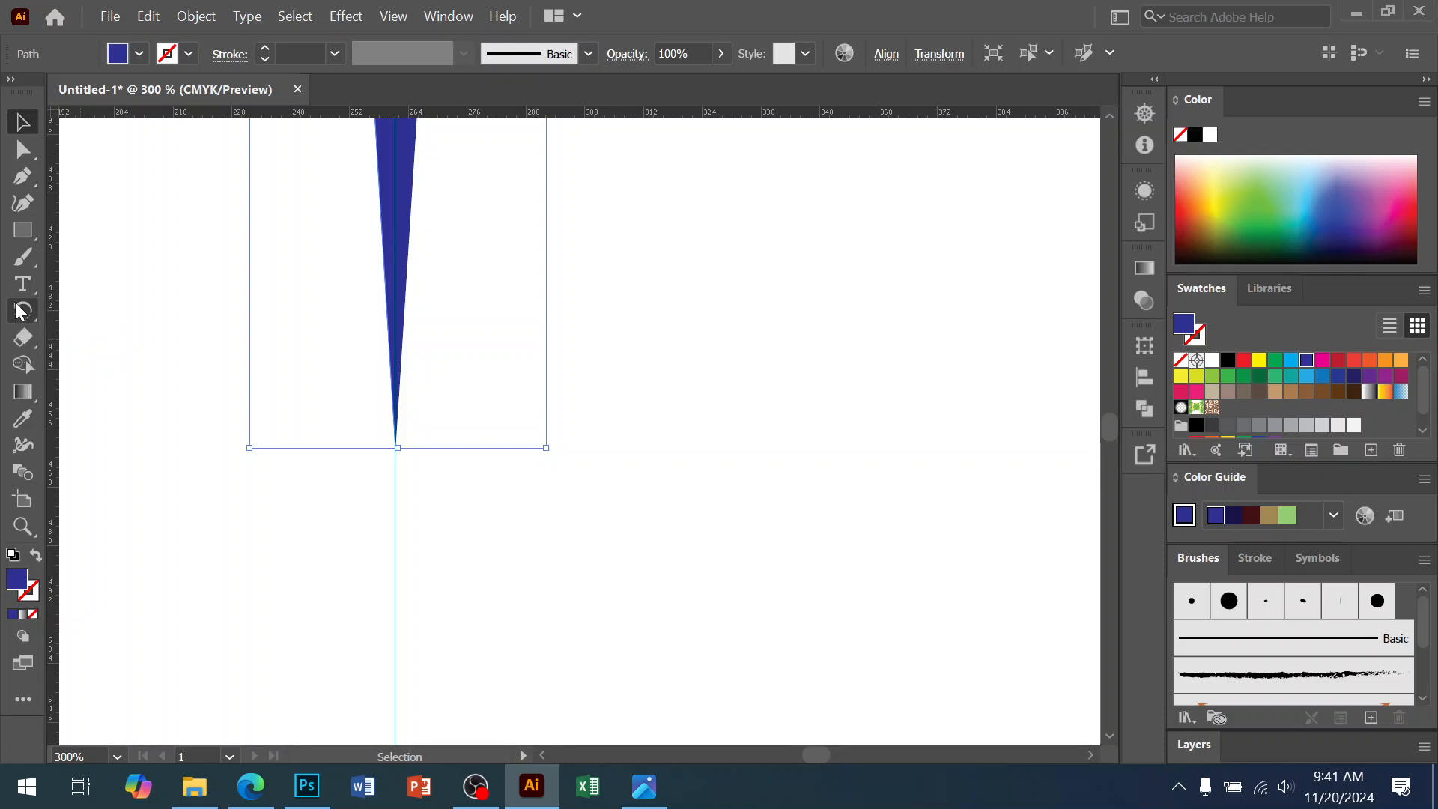
# Make rotated copies of the spike around its tip at 360/15 degrees, repeating with Ctrl+D
pyautogui.click(21, 312)
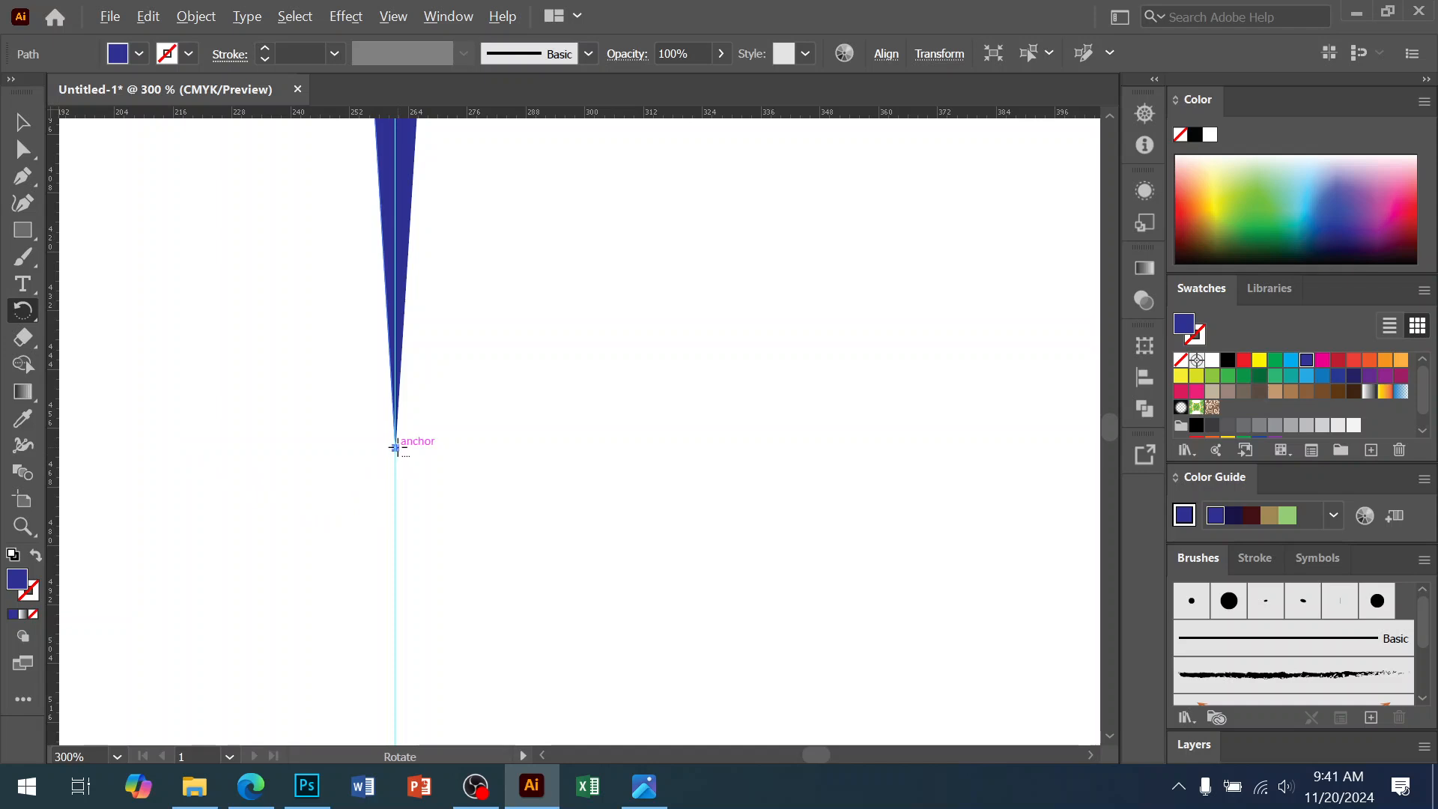
pyautogui.keyDown('alt'); pyautogui.click(396, 447); pyautogui.keyUp('alt')
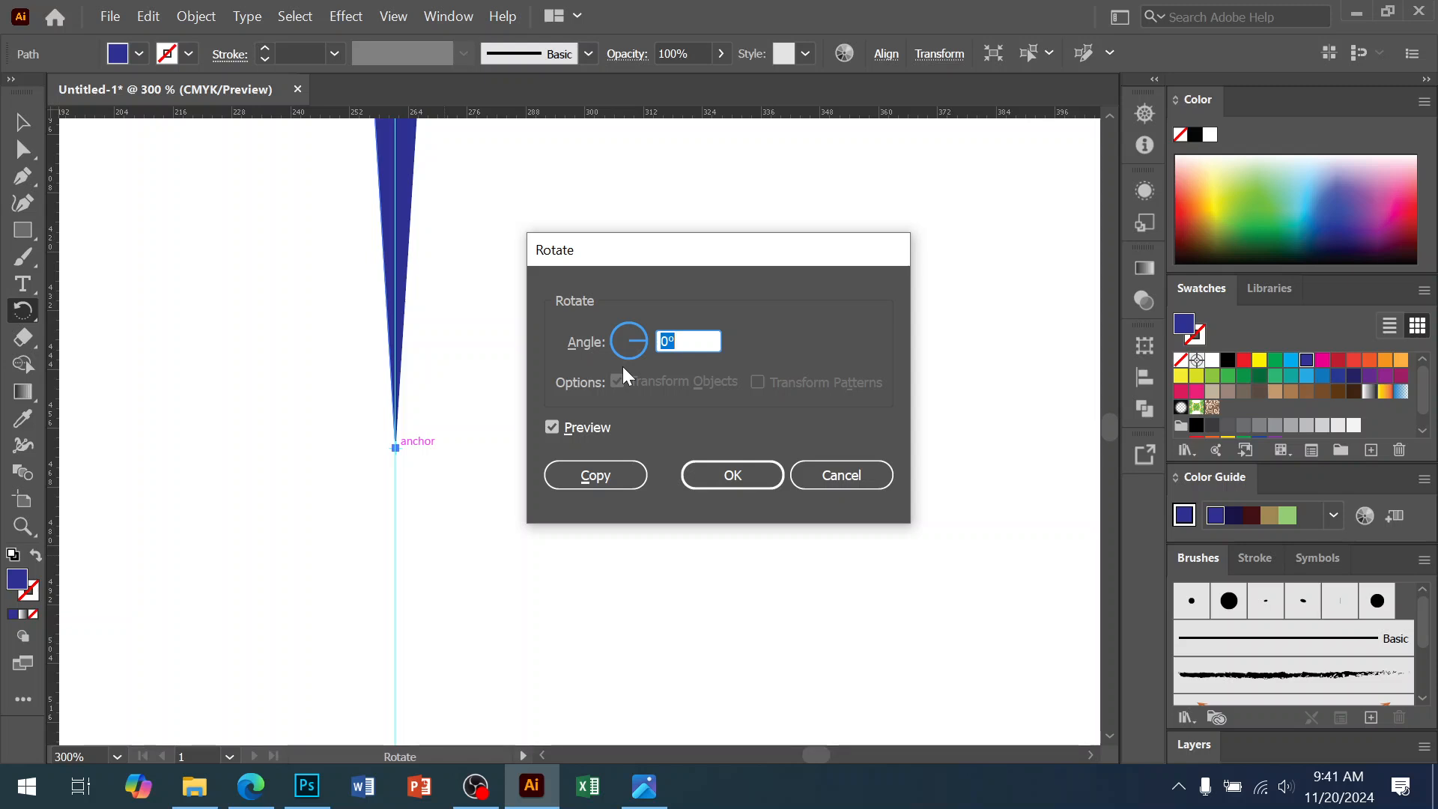
pyautogui.write('360/15')
pyautogui.click(626, 468)
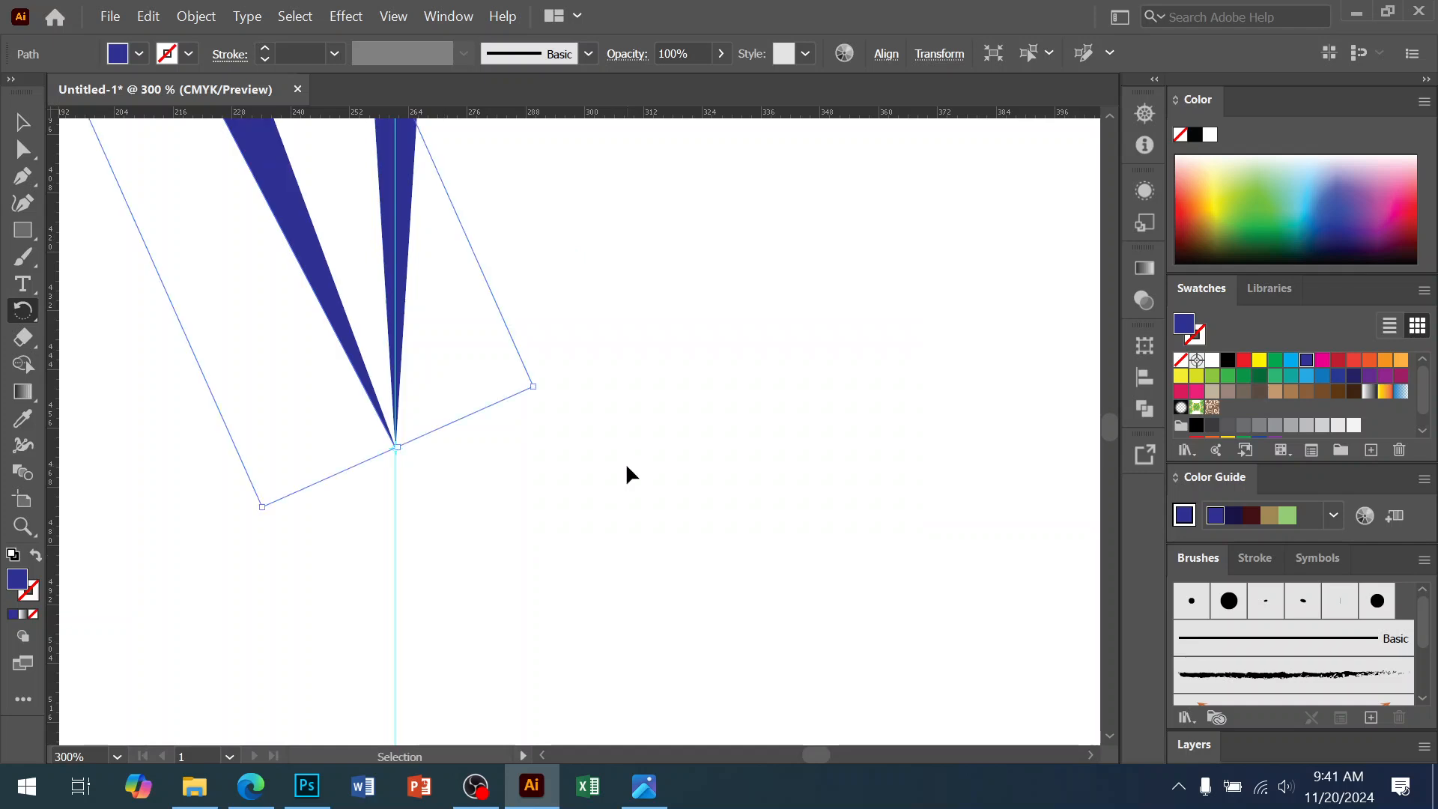
pyautogui.hotkey('ctrl', '-')
pyautogui.hotkey('ctrl', '-')
pyautogui.hotkey('ctrl', '-')
pyautogui.hotkey('ctrl', '-')
pyautogui.hotkey('ctrl', '-')
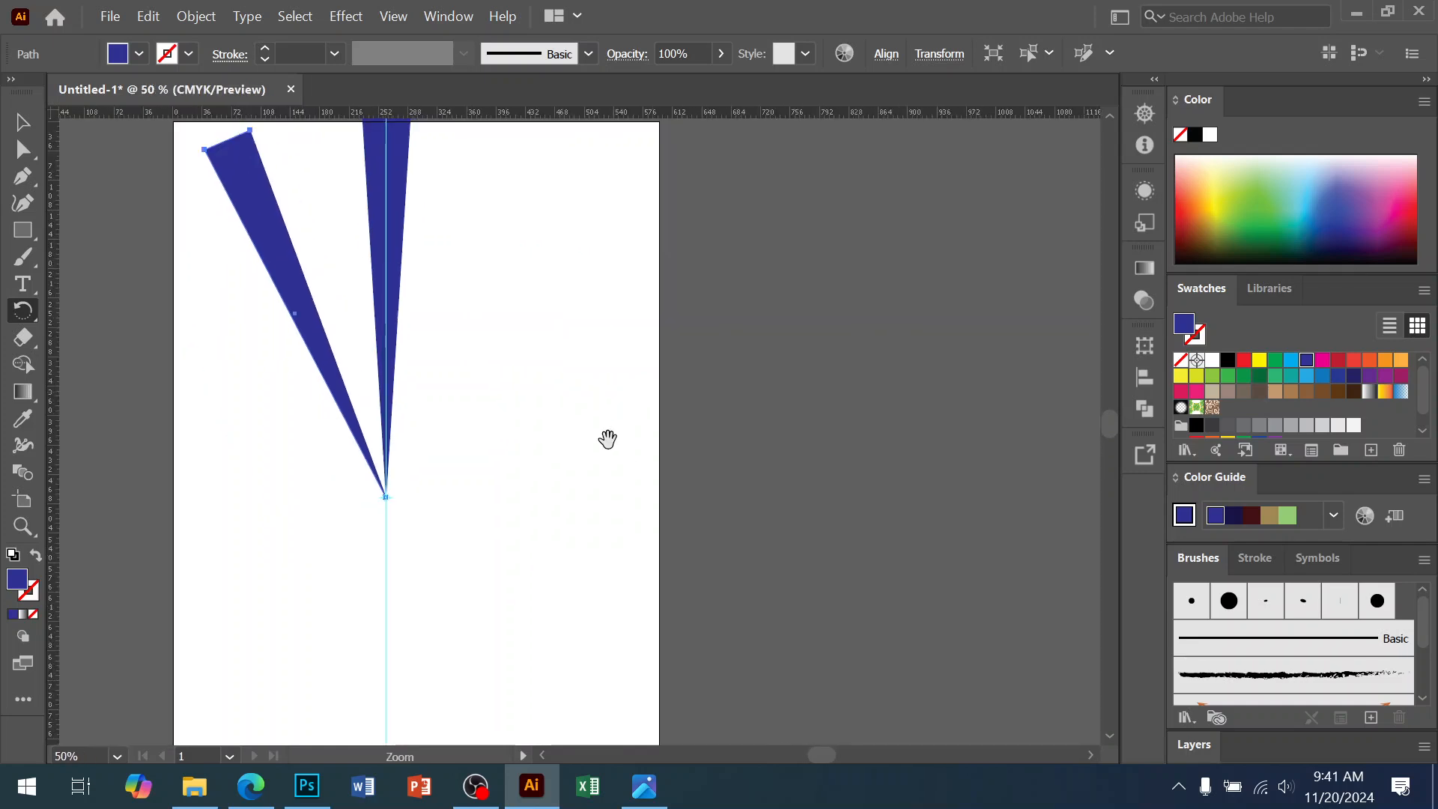
pyautogui.hotkey('ctrl', 'd')
pyautogui.hotkey('ctrl', 'd')
pyautogui.hotkey('ctrl', 'd')
pyautogui.hotkey('ctrl', 'd')
pyautogui.hotkey('ctrl', 'd')
pyautogui.hotkey('ctrl', 'd')
pyautogui.hotkey('ctrl', 'd')
pyautogui.hotkey('ctrl', 'd')
pyautogui.hotkey('ctrl', 'd')
pyautogui.hotkey('ctrl', 'd')
pyautogui.hotkey('ctrl', 'd')
pyautogui.hotkey('ctrl', 'd')
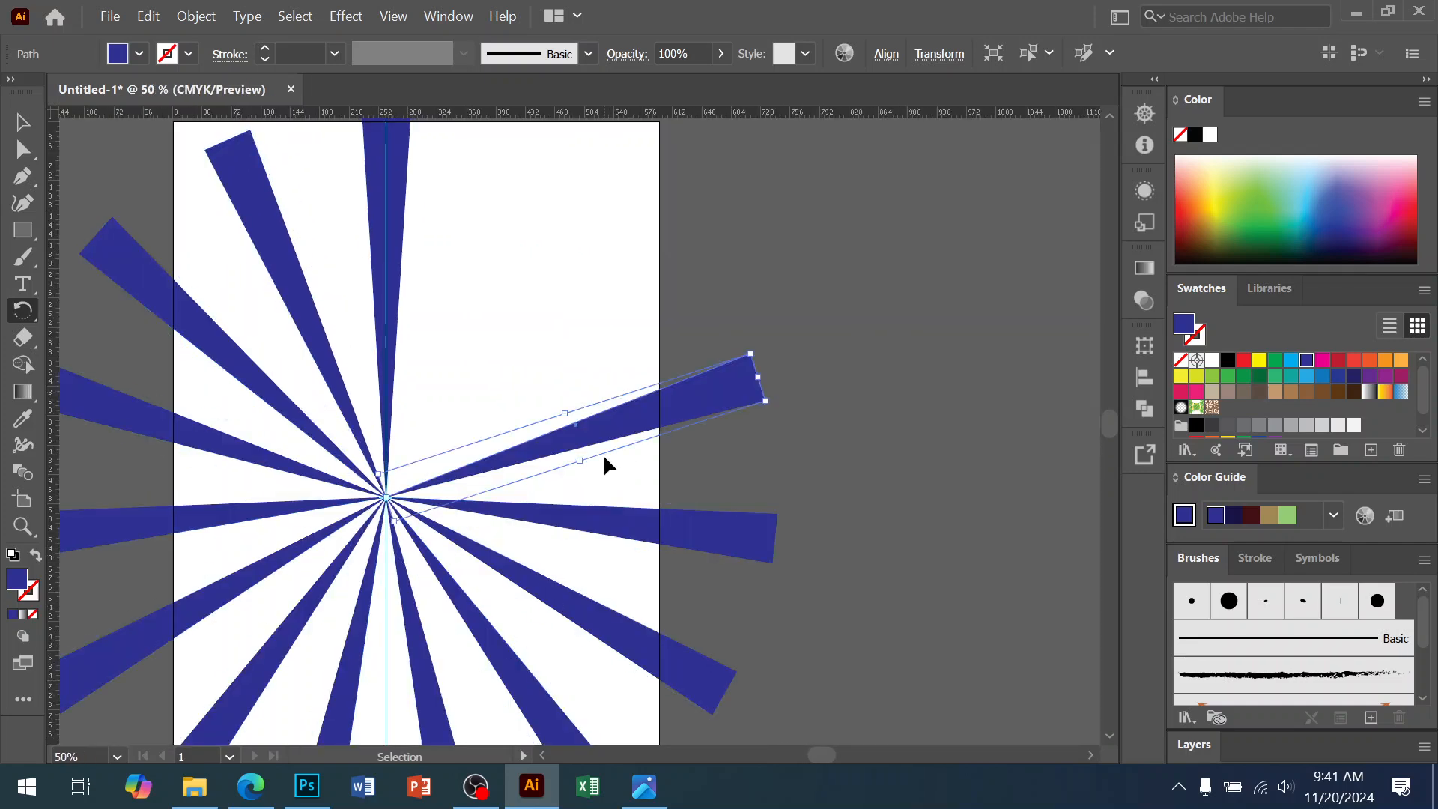
pyautogui.hotkey('ctrl', 'd')
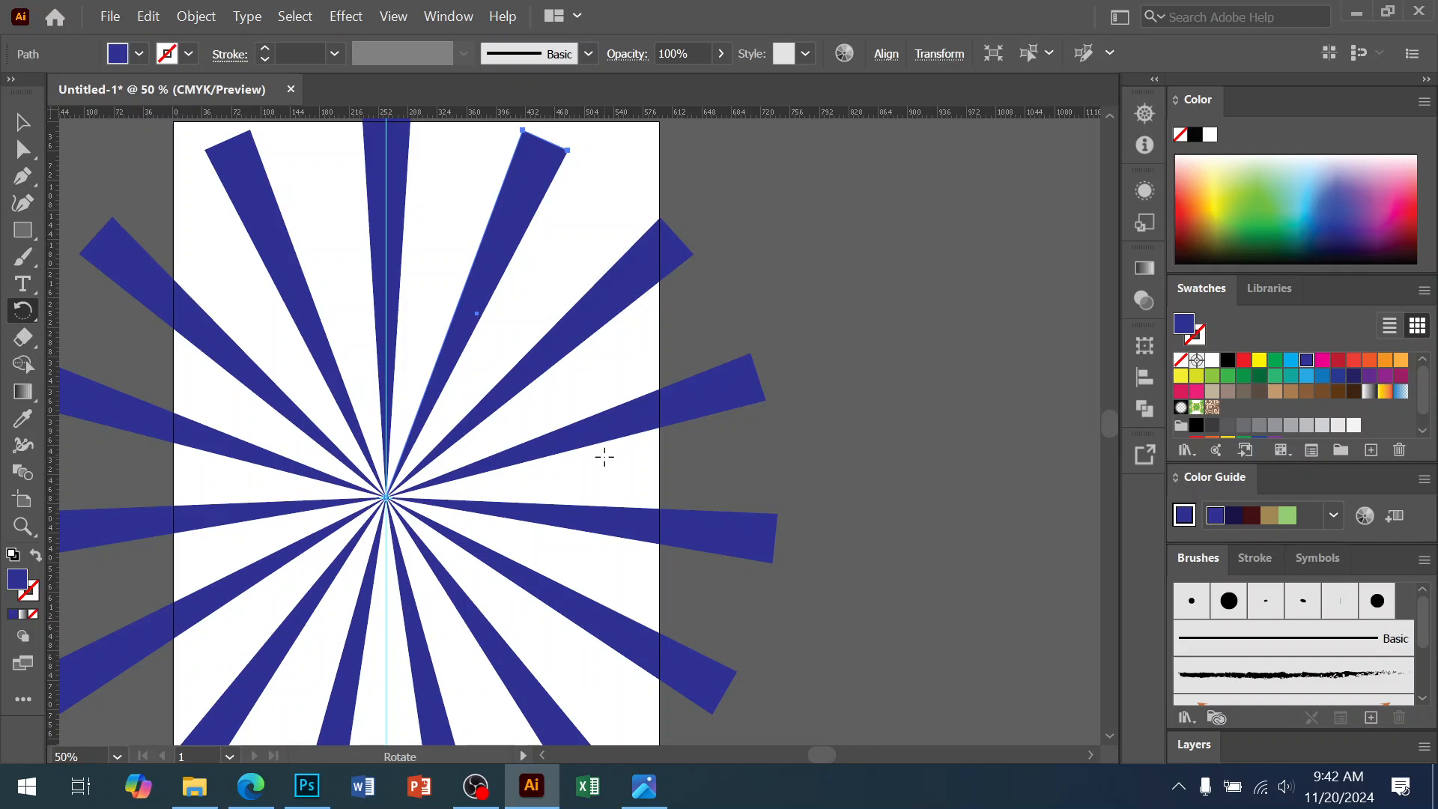
# Marquee-select every spike of the starburst
pyautogui.hscroll(-1, 607, 472)
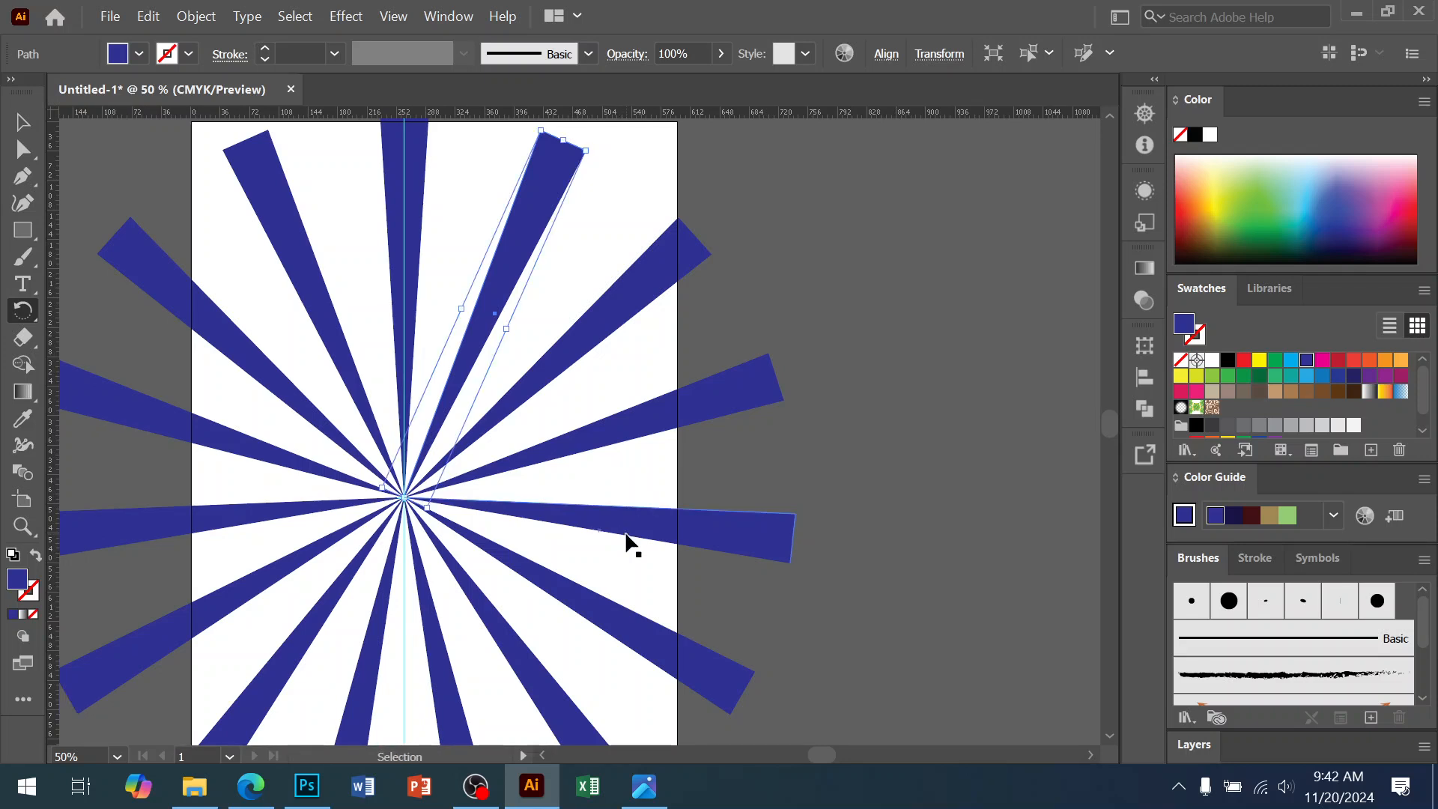
pyautogui.click(22, 122)
pyautogui.click(880, 297)
pyautogui.moveTo(878, 289); pyautogui.dragTo(221, 646)
# Delete all the starburst spikes and draw a new tall rectangle from the artboard's top
pyautogui.press('Delete')
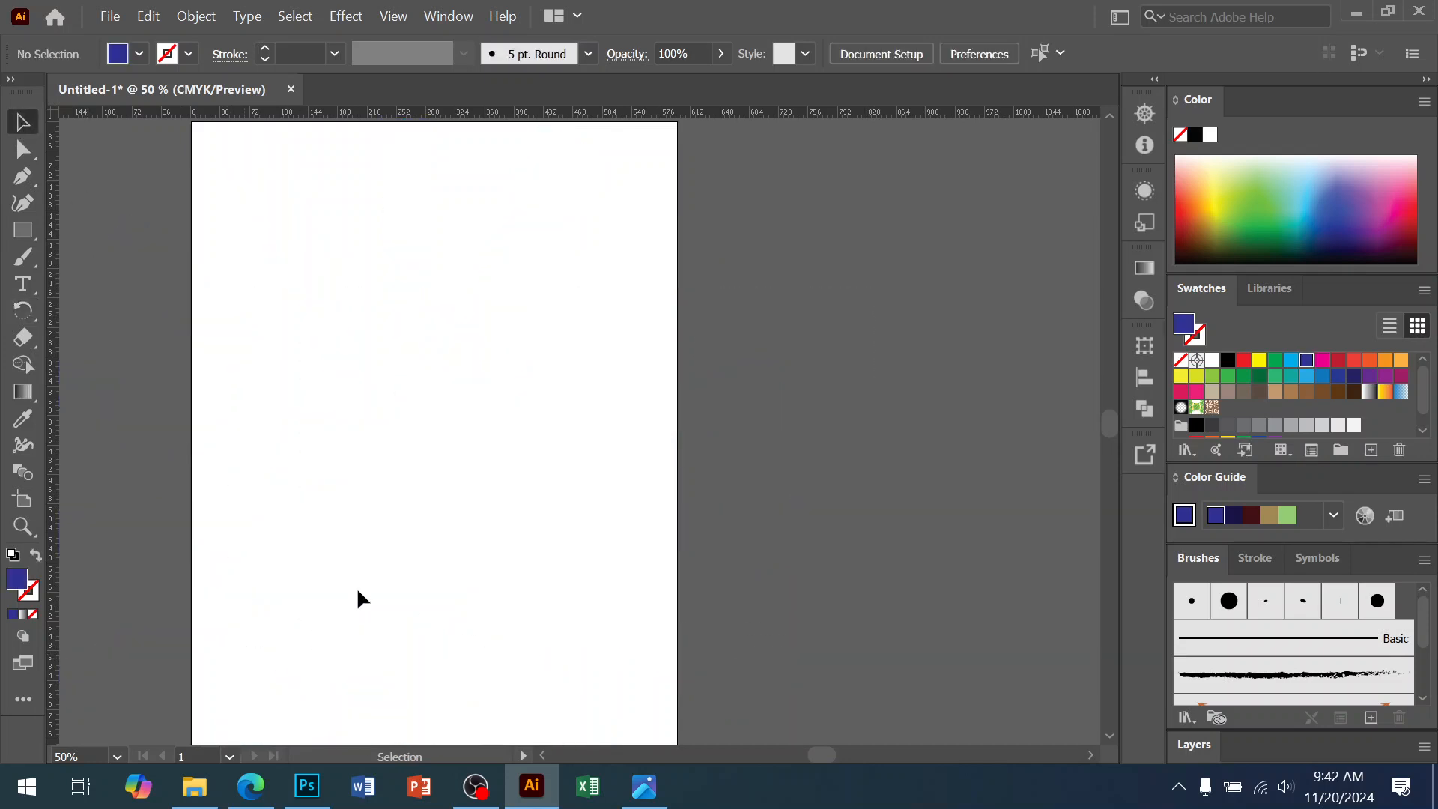
pyautogui.keyDown('ctrl'); pyautogui.click(472, 356); pyautogui.keyUp('ctrl')
pyautogui.moveTo(475, 368); pyautogui.dragTo(398, 473)
pyautogui.click(22, 230)
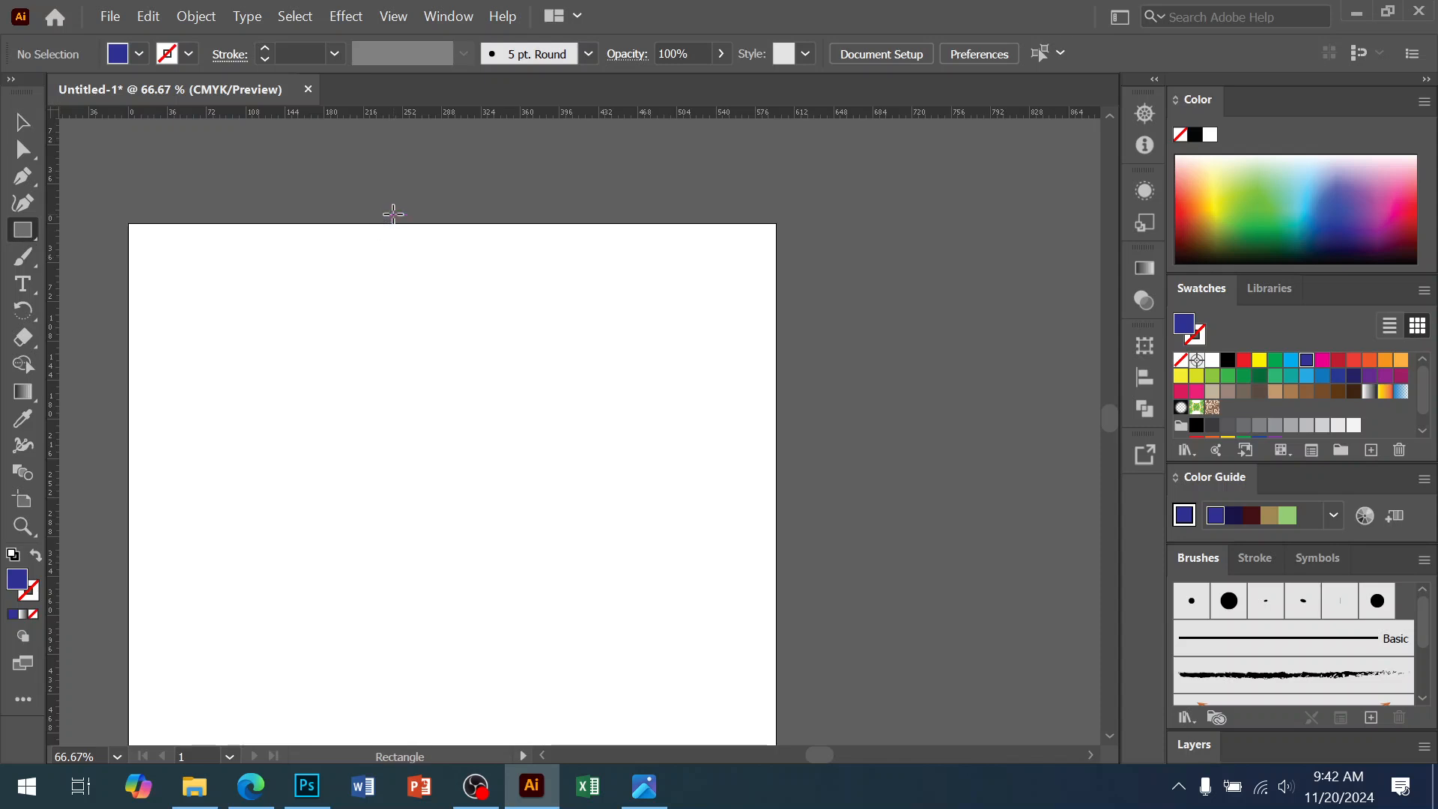
pyautogui.moveTo(349, 223); pyautogui.dragTo(424, 693)
# Move the rectangle right, make it narrower and lengthen it downward
pyautogui.click(23, 122)
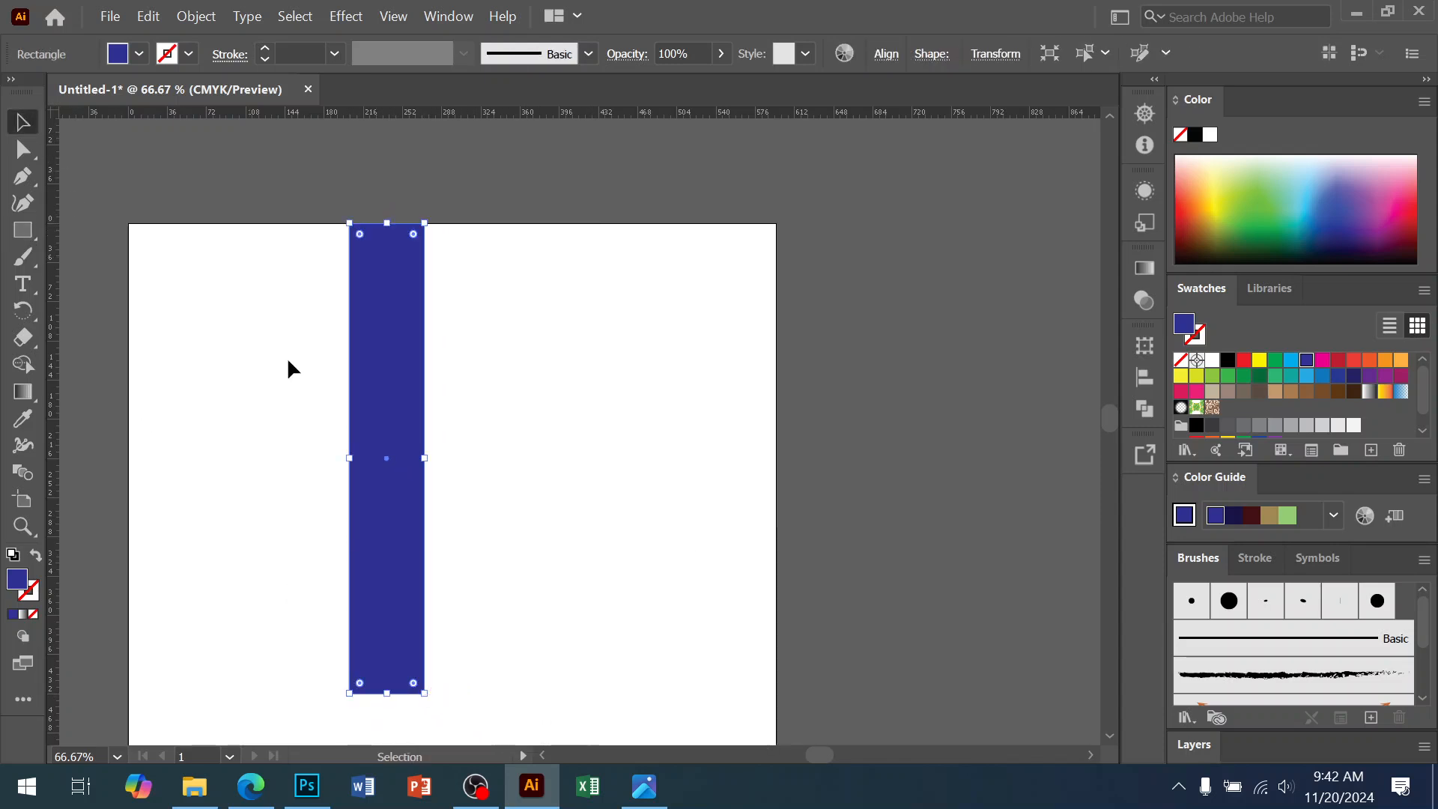
pyautogui.moveTo(380, 372); pyautogui.dragTo(478, 362)
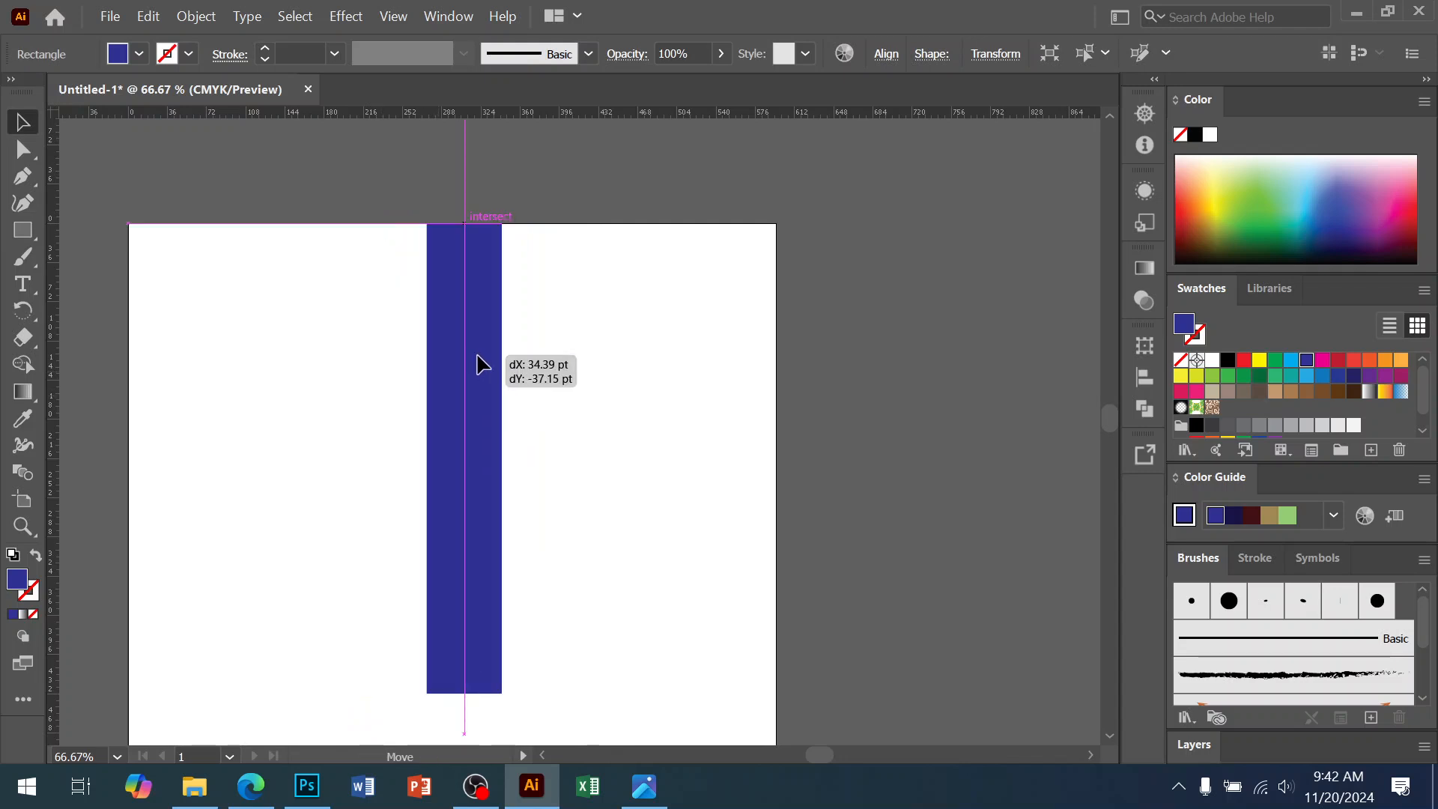
pyautogui.moveTo(569, 537); pyautogui.dragTo(558, 337)
pyautogui.moveTo(514, 263); pyautogui.dragTo(495, 263)
pyautogui.moveTo(468, 499); pyautogui.dragTo(469, 527)
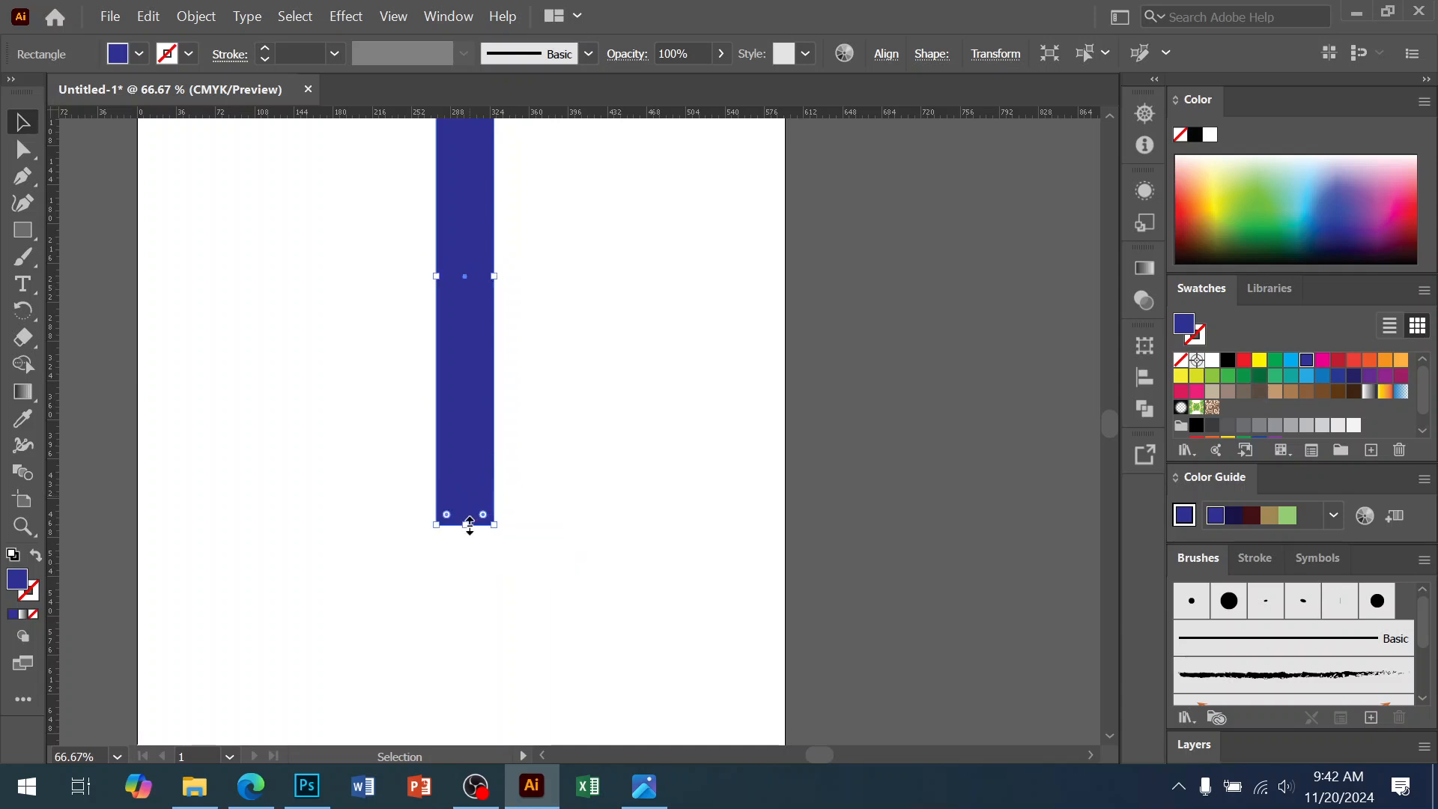
# Pull a vertical guide through the rectangle and nudge the rectangle to centre it on the guide
pyautogui.keyDown('ctrl'); pyautogui.click(517, 485); pyautogui.keyUp('ctrl')
pyautogui.keyDown('ctrl'); pyautogui.click(517, 486); pyautogui.keyUp('ctrl')
pyautogui.moveTo(60, 481); pyautogui.dragTo(512, 524)
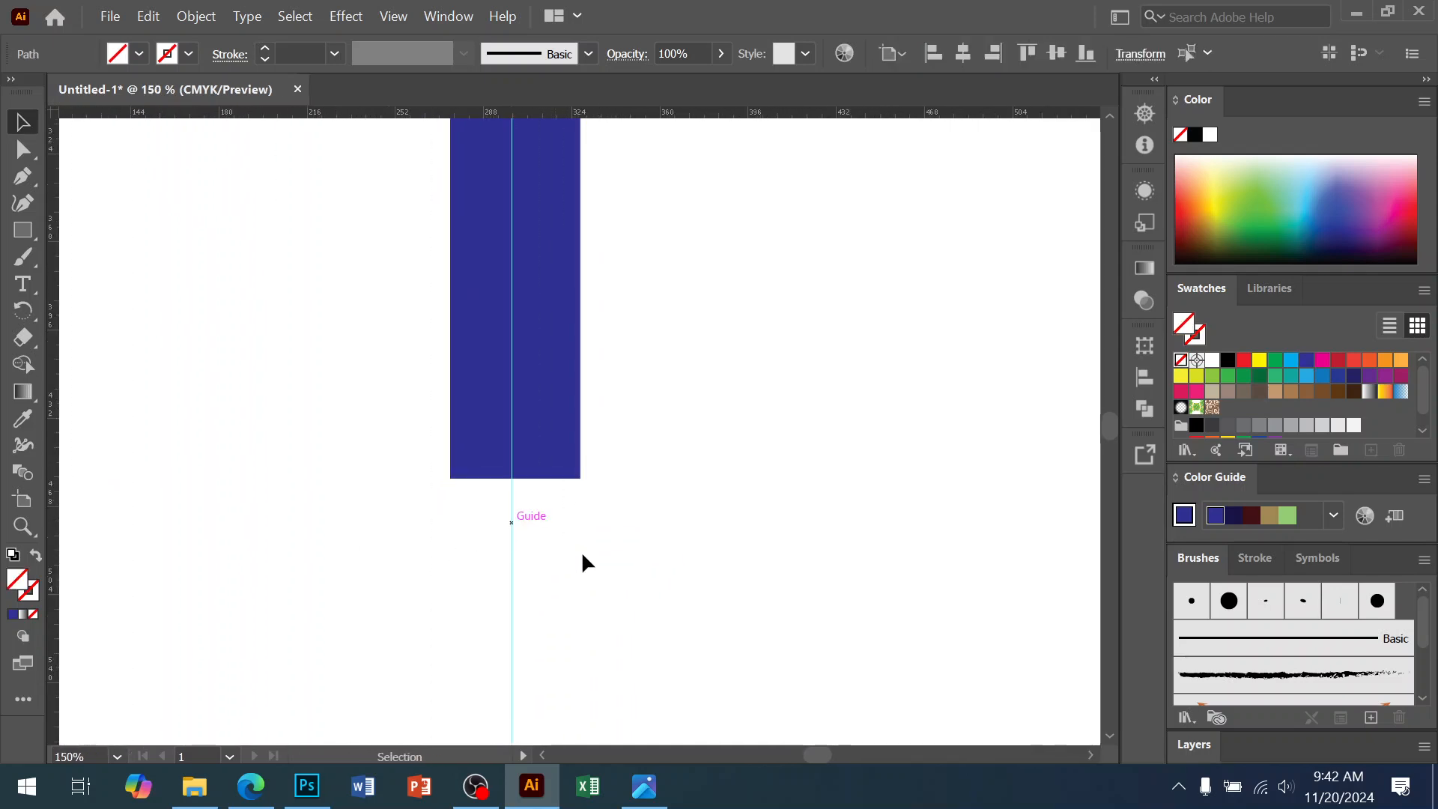
pyautogui.click(547, 381)
pyautogui.hotkey('ctrl', '=')
pyautogui.hotkey('ctrl', '=')
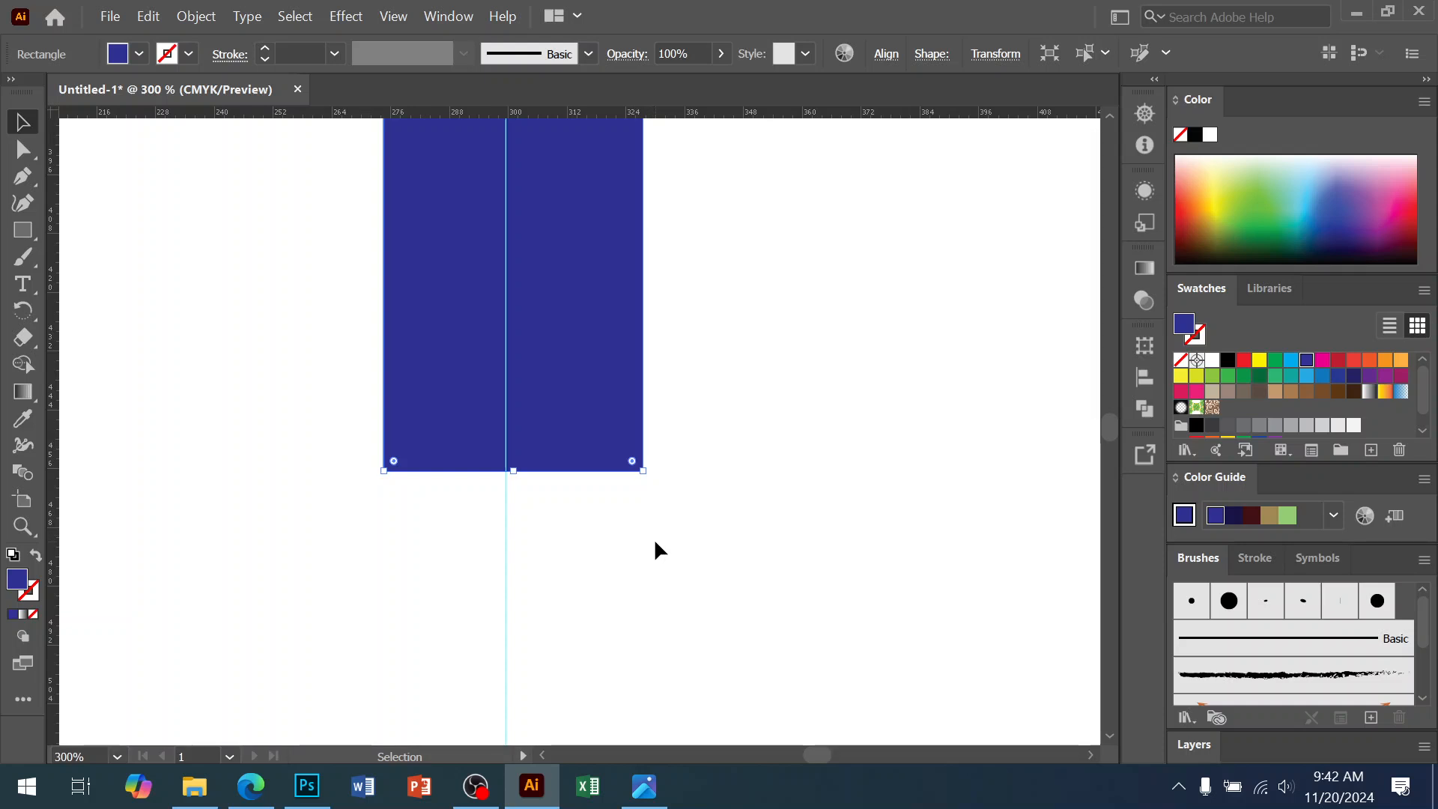
pyautogui.press('Left')
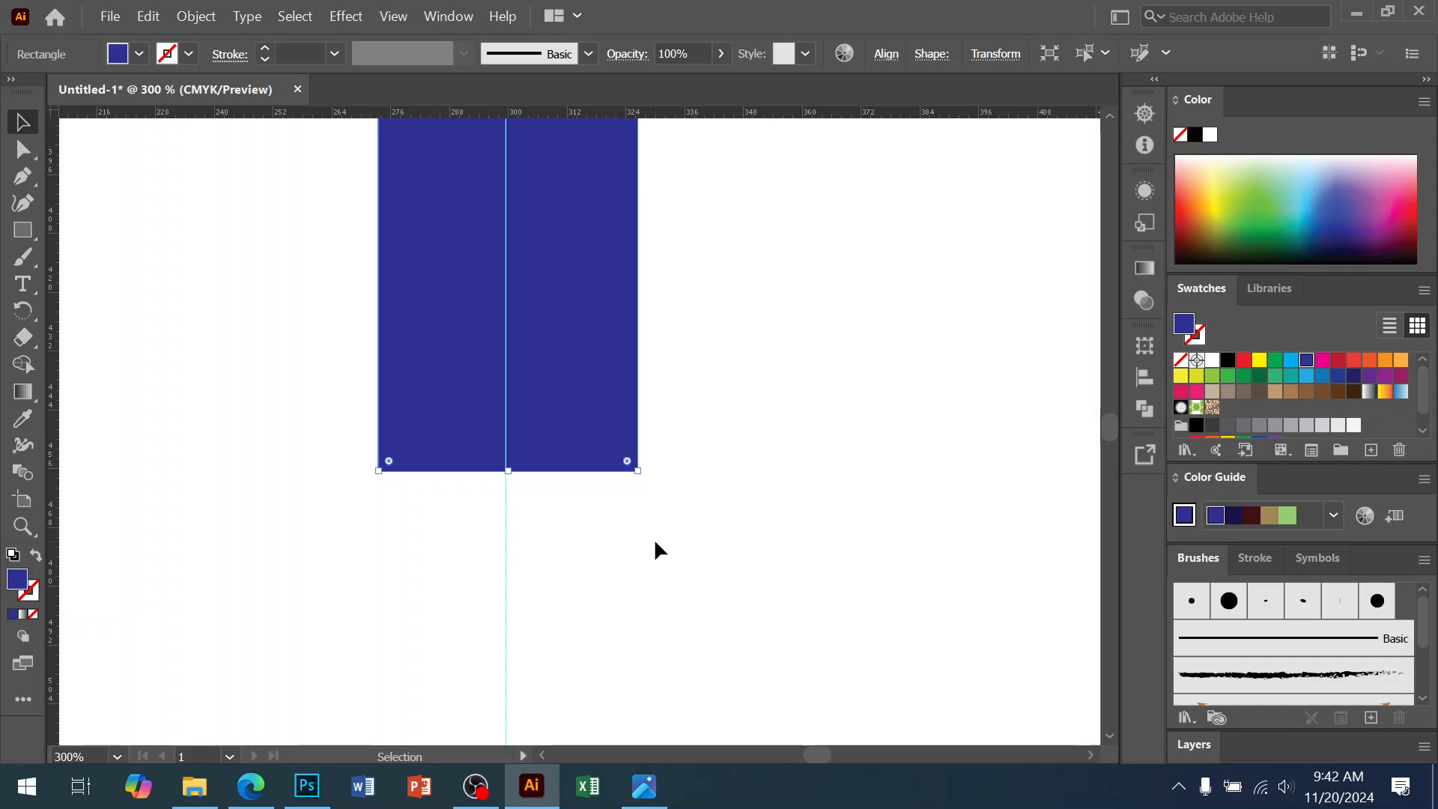
# Delete the blue rectangle's bottom-right anchor to turn it into a triangle
pyautogui.click(23, 158)
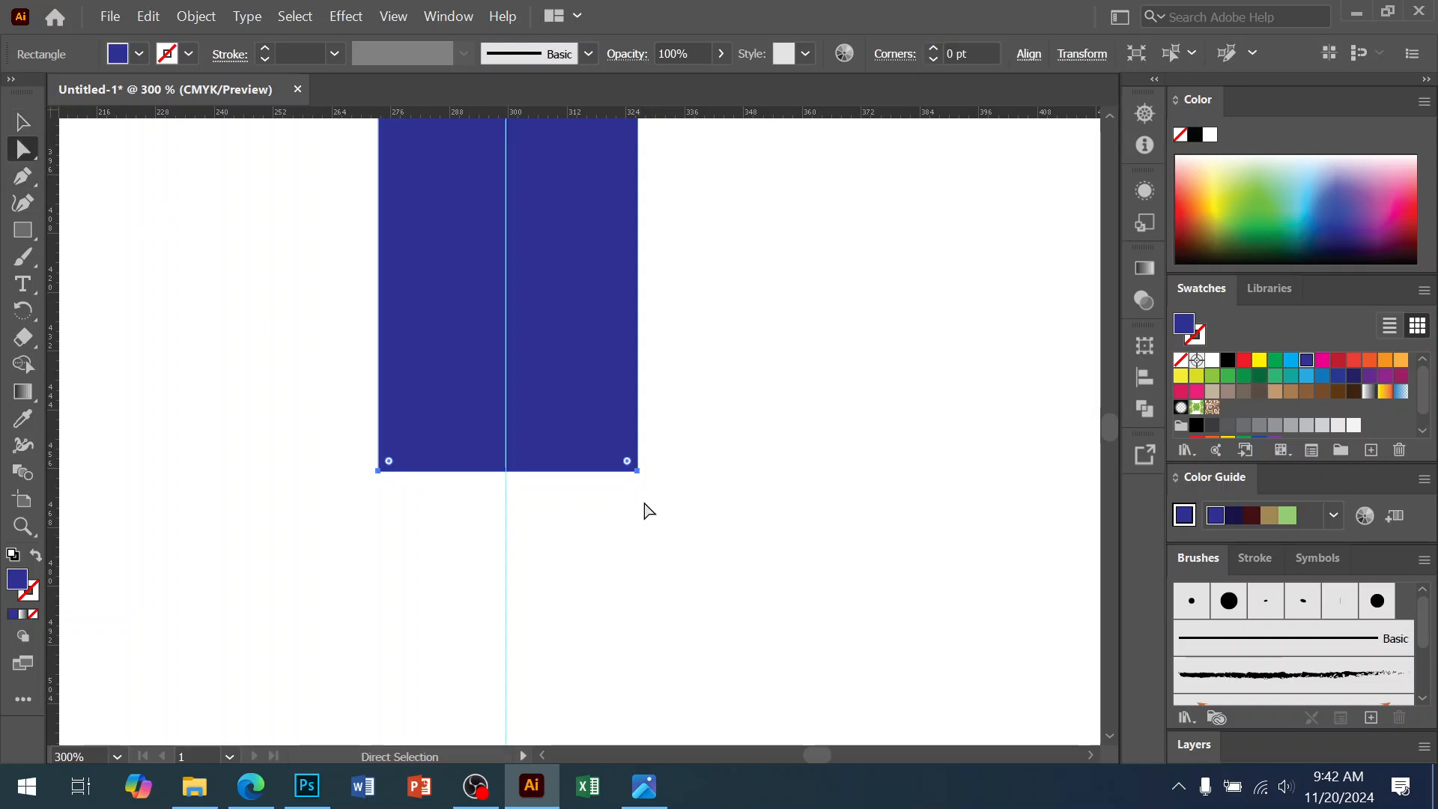
pyautogui.click(638, 472)
pyautogui.press('Delete')
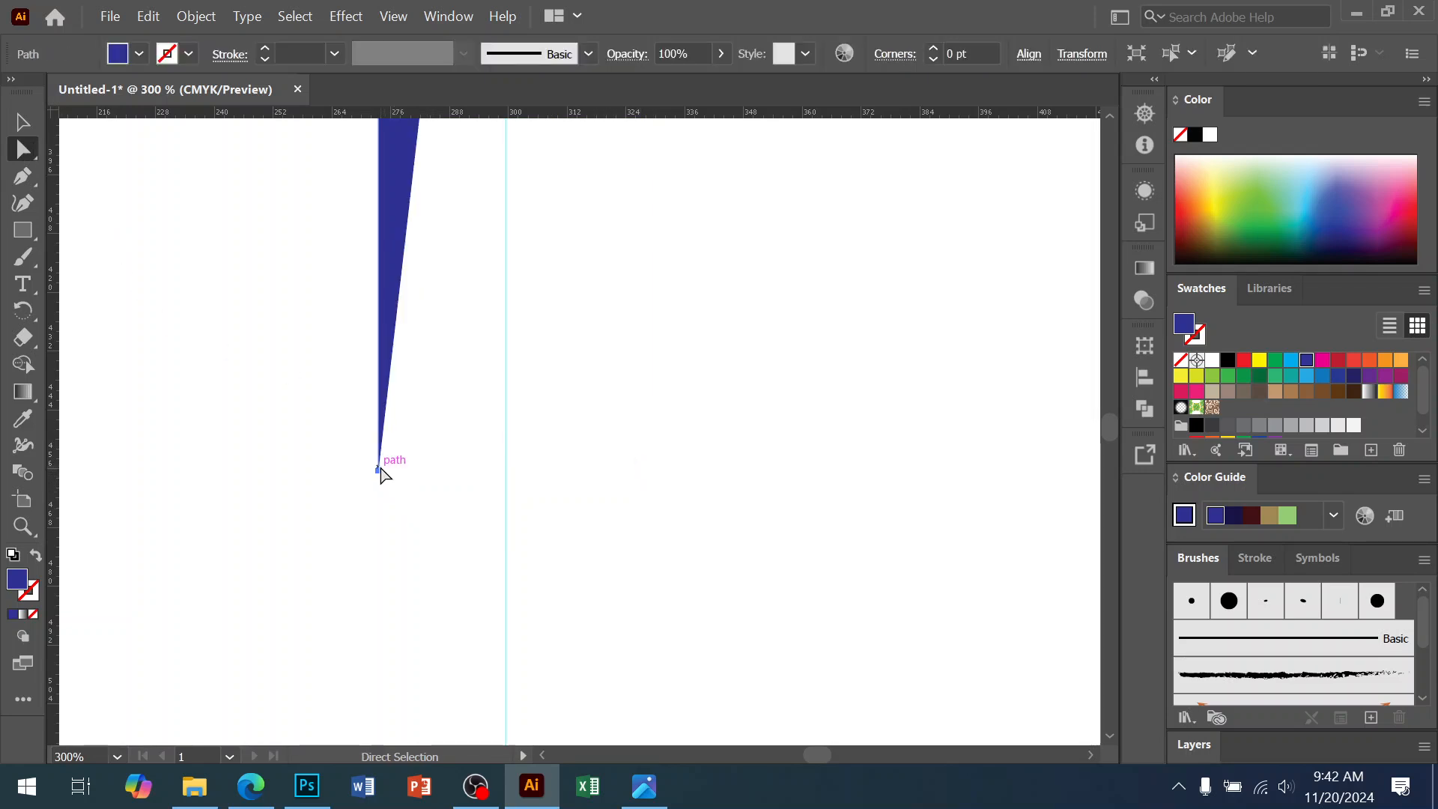
# Drag the triangle's remaining bottom point onto the vertical guide and select the finished ray
pyautogui.click(374, 472)
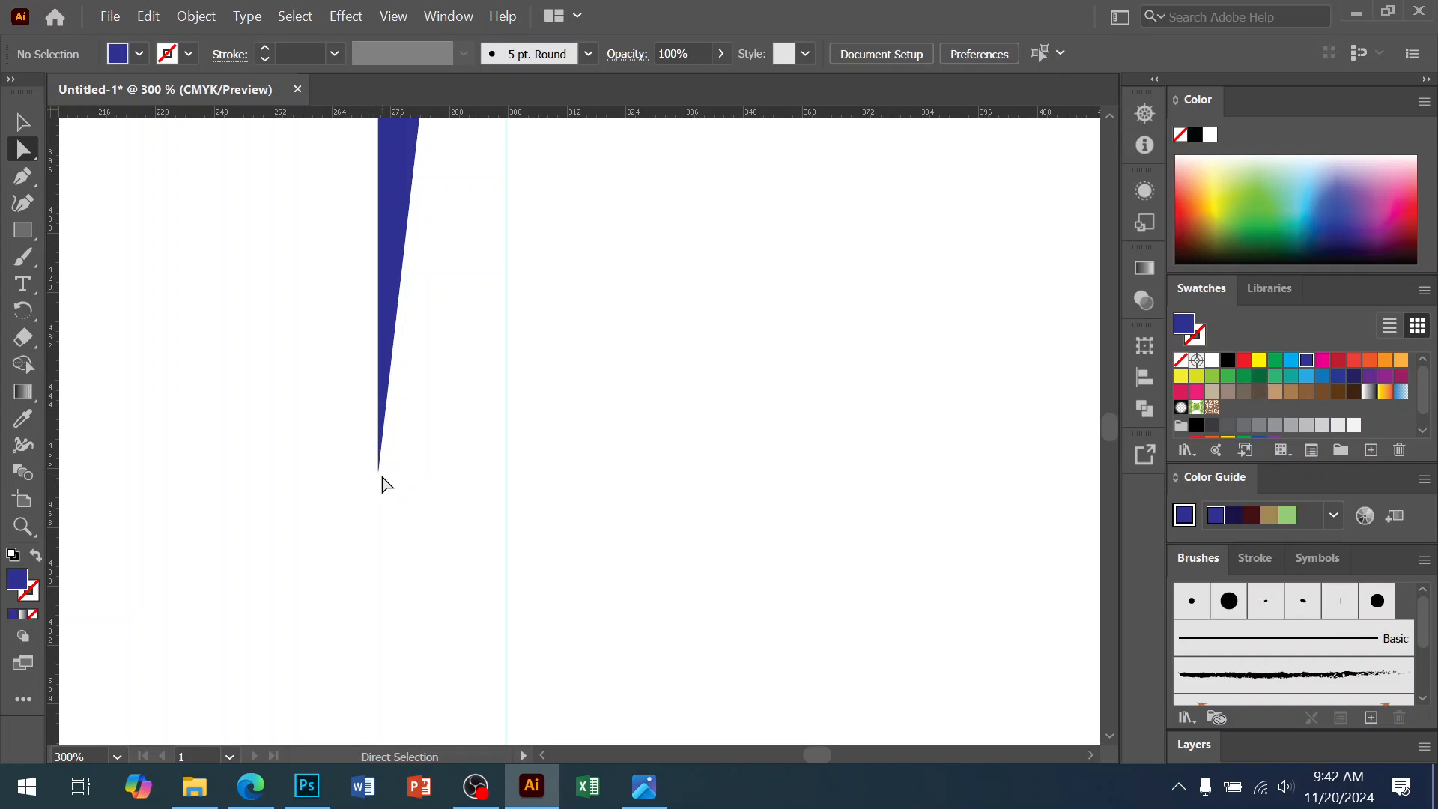
pyautogui.click(379, 472)
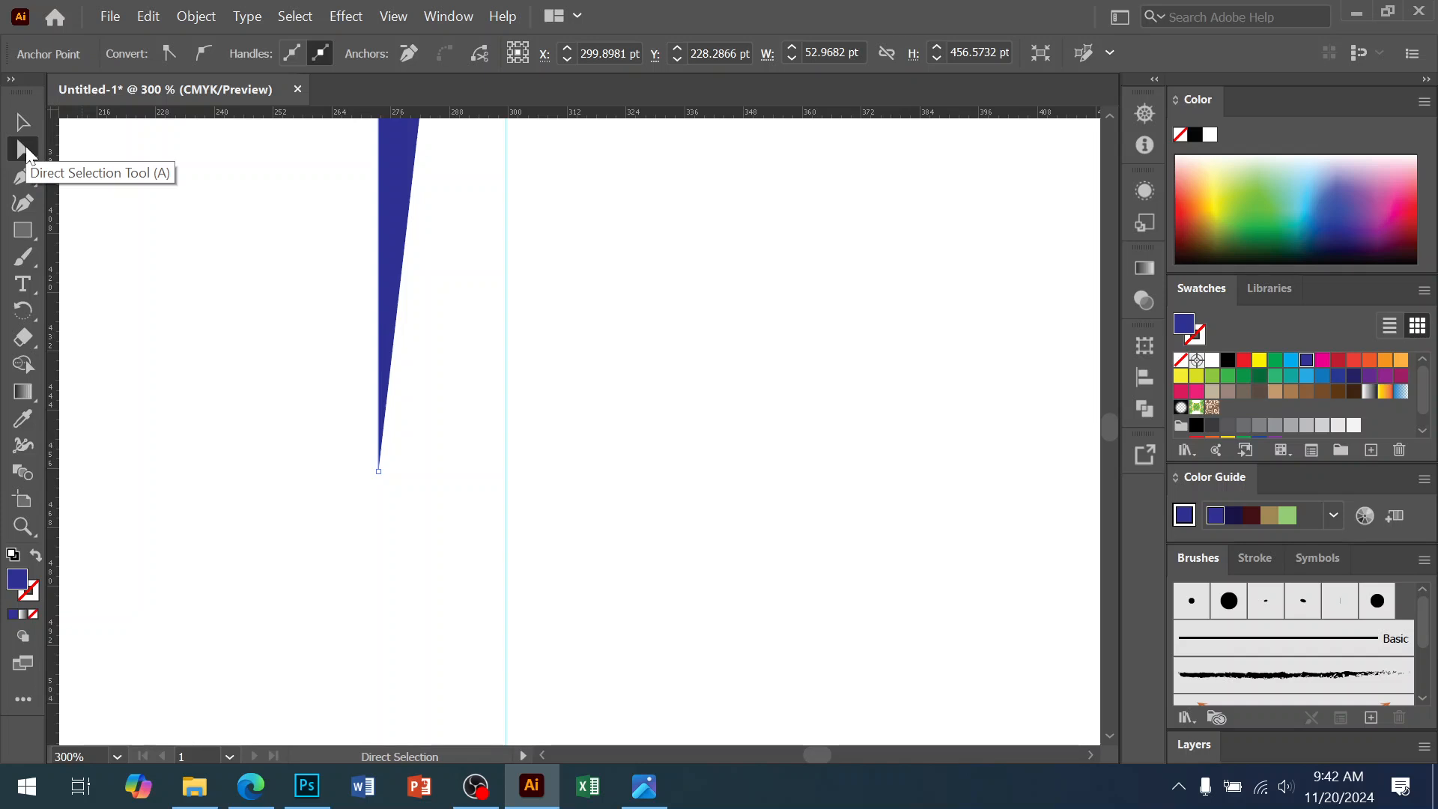
pyautogui.click(380, 472)
pyautogui.moveTo(380, 472); pyautogui.dragTo(506, 470)
pyautogui.click(23, 122)
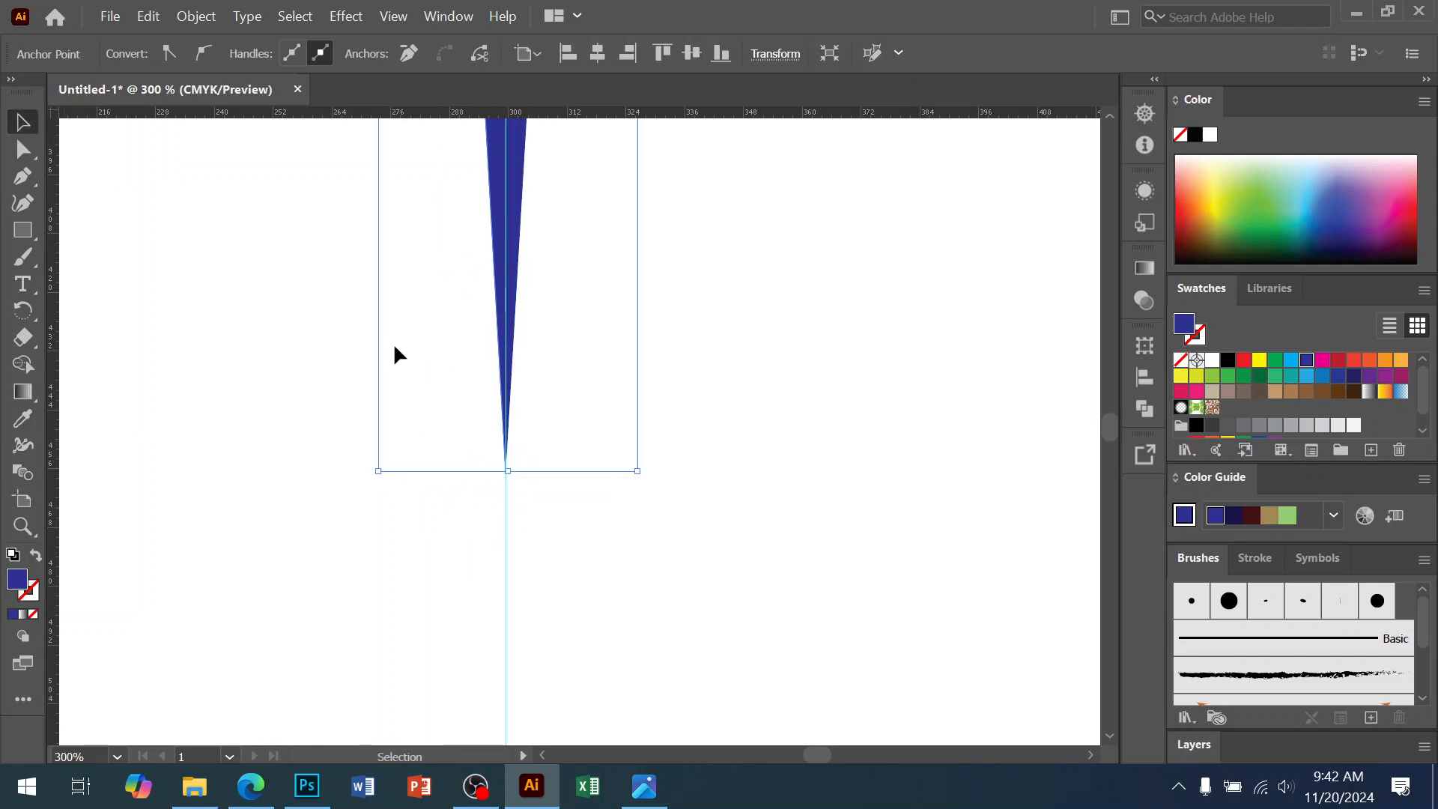
pyautogui.click(258, 290)
pyautogui.click(518, 252)
pyautogui.click(22, 309)
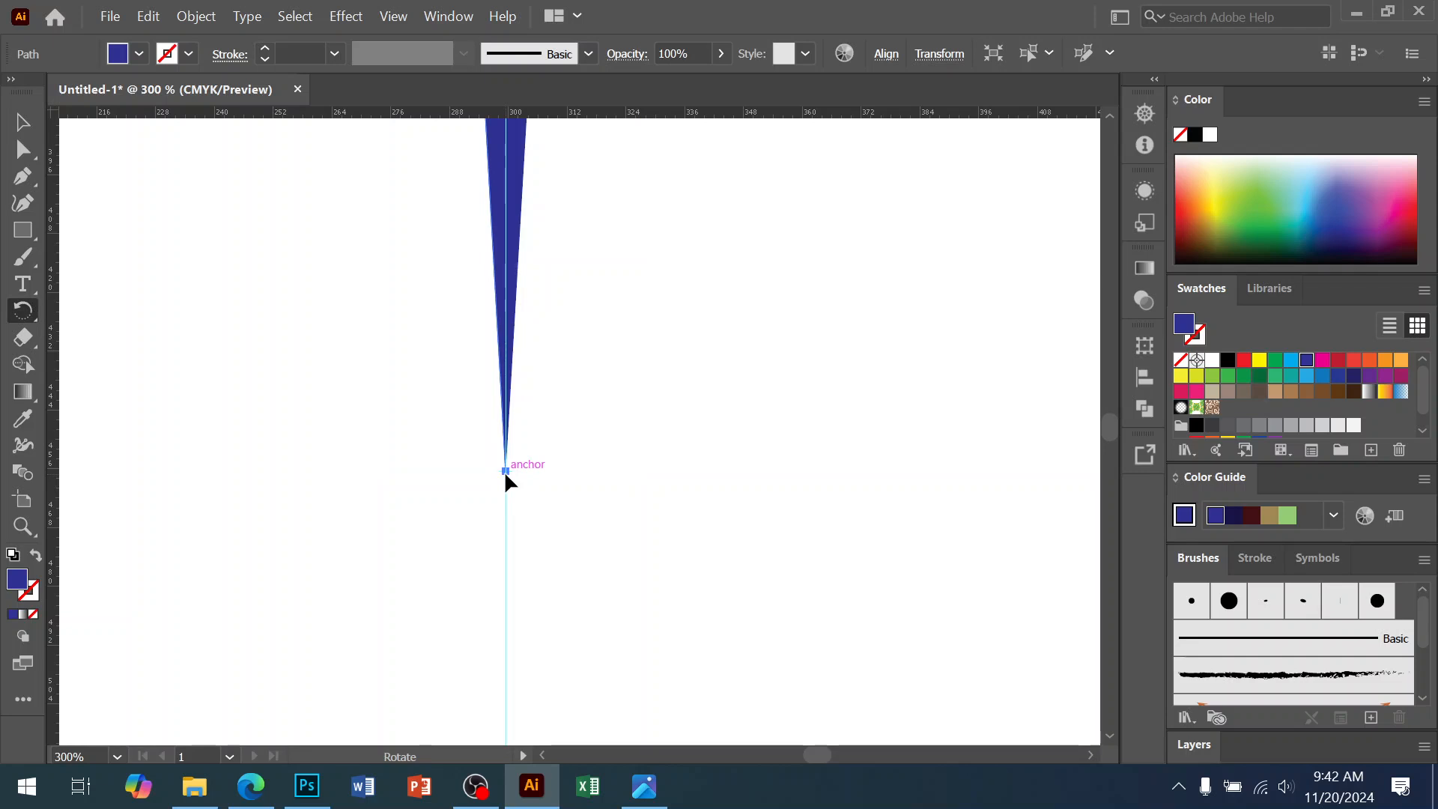
# Rotate a copy of the ray 360/15 (24°) around its tip, then repeat with Ctrl+D
pyautogui.keyDown('alt'); pyautogui.click(505, 470); pyautogui.keyUp('alt')
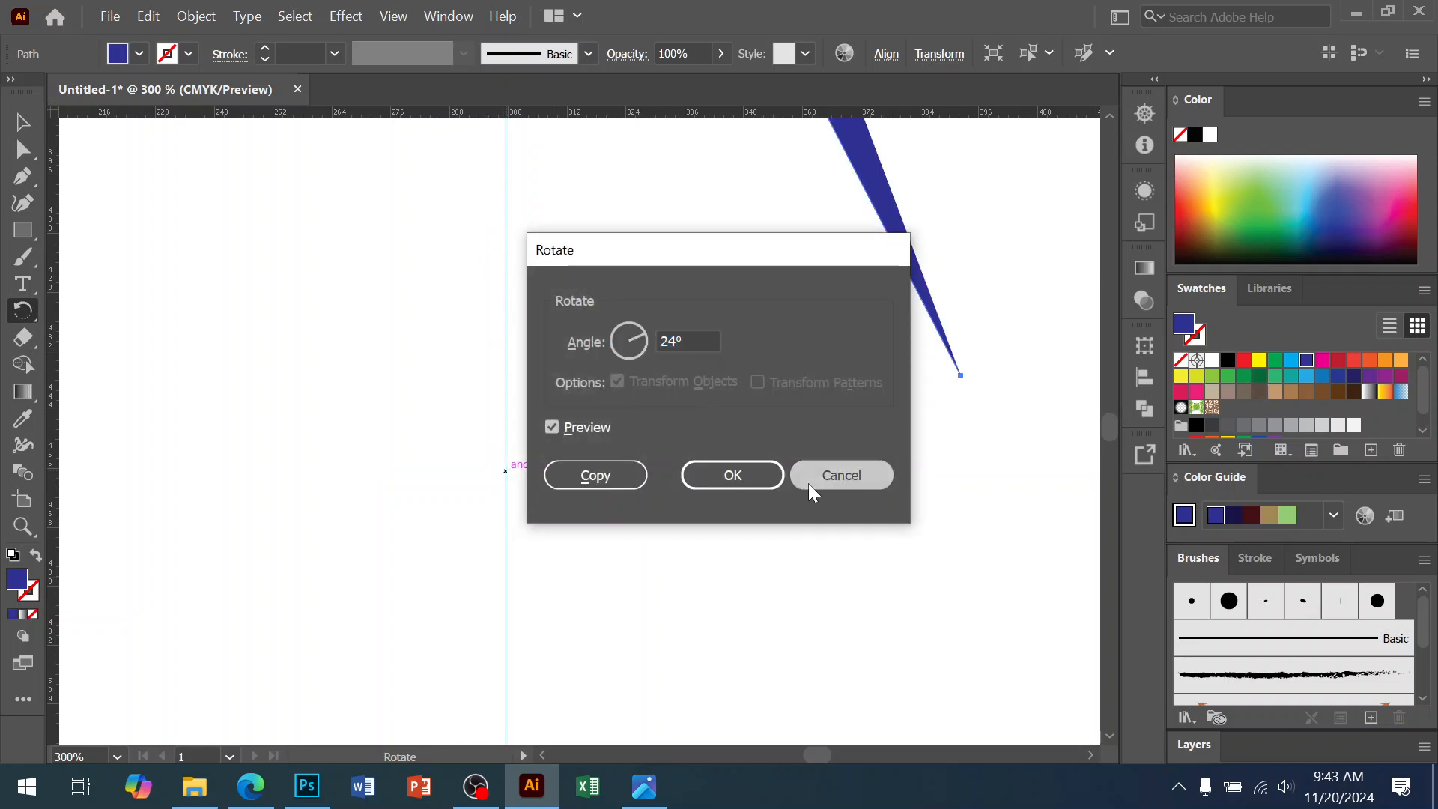
pyautogui.click(810, 484)
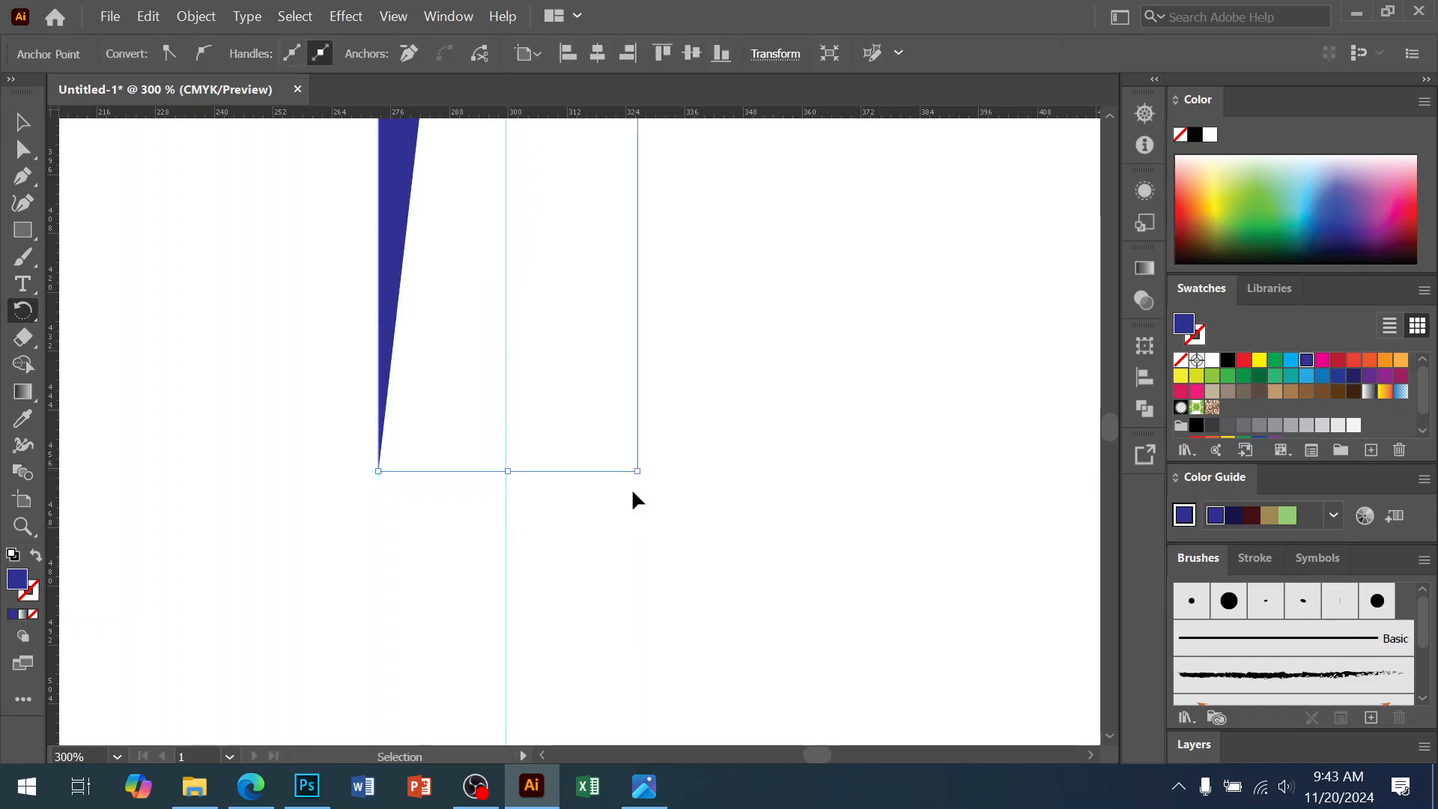
pyautogui.keyDown('alt'); pyautogui.click(505, 471); pyautogui.keyUp('alt')
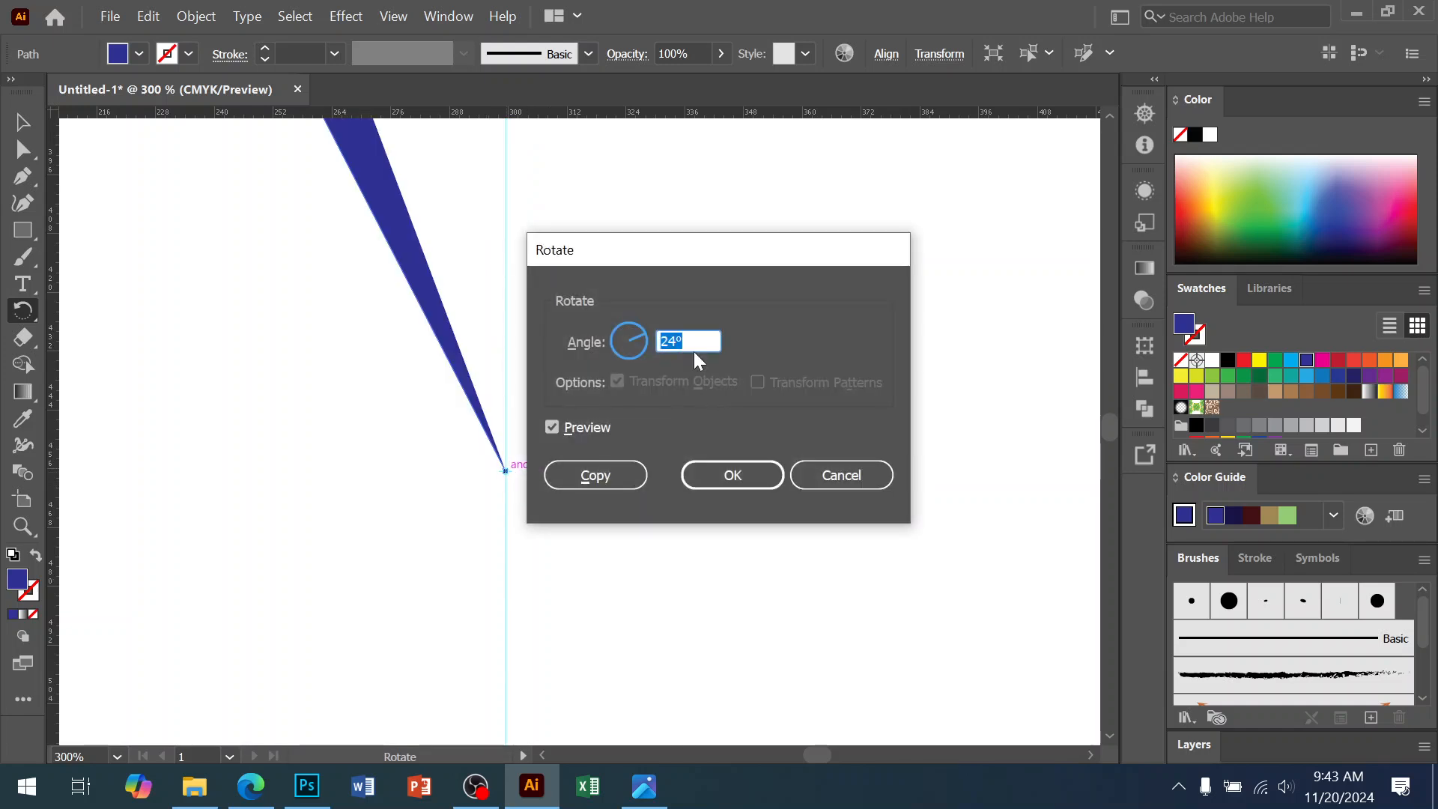
pyautogui.write('360/15')
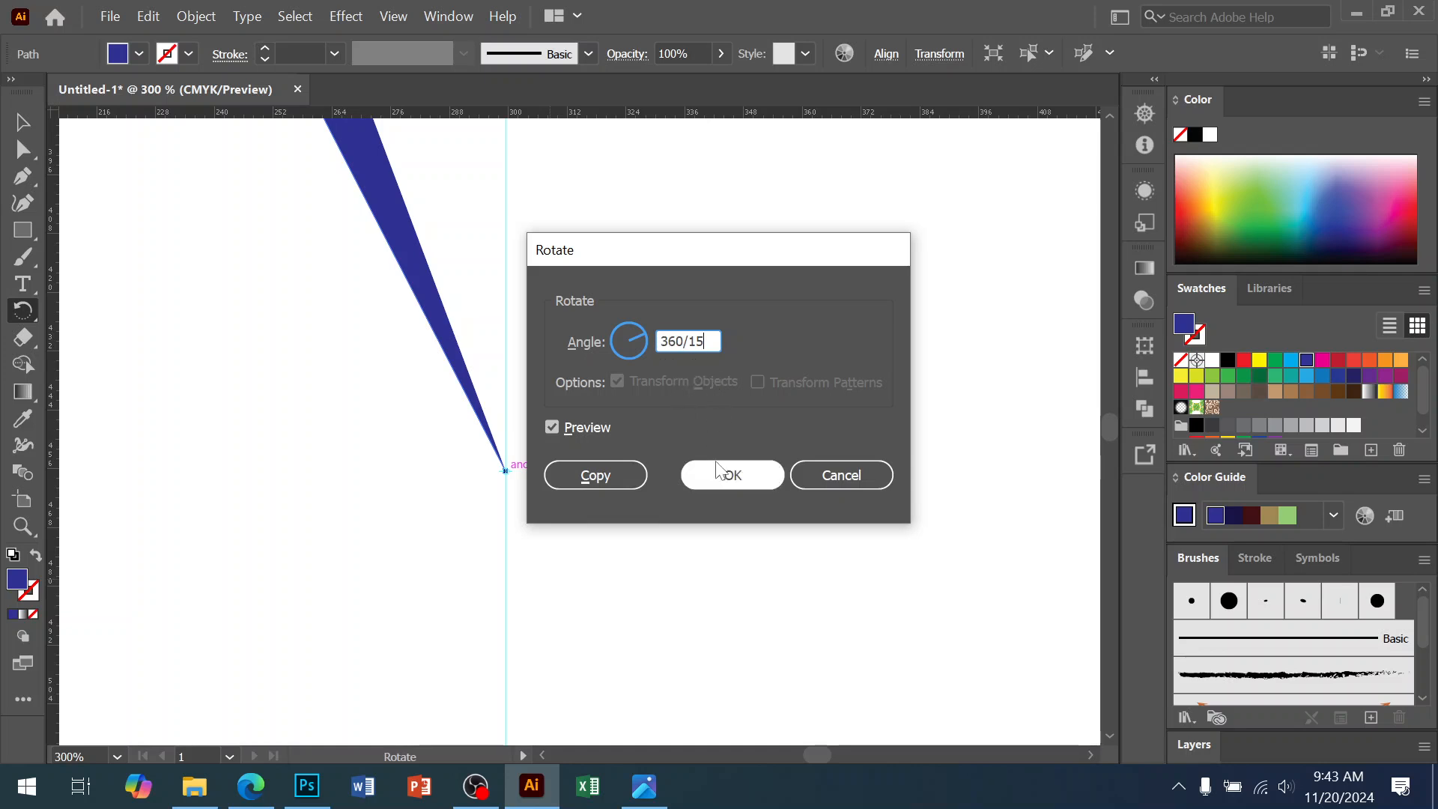
pyautogui.click(596, 476)
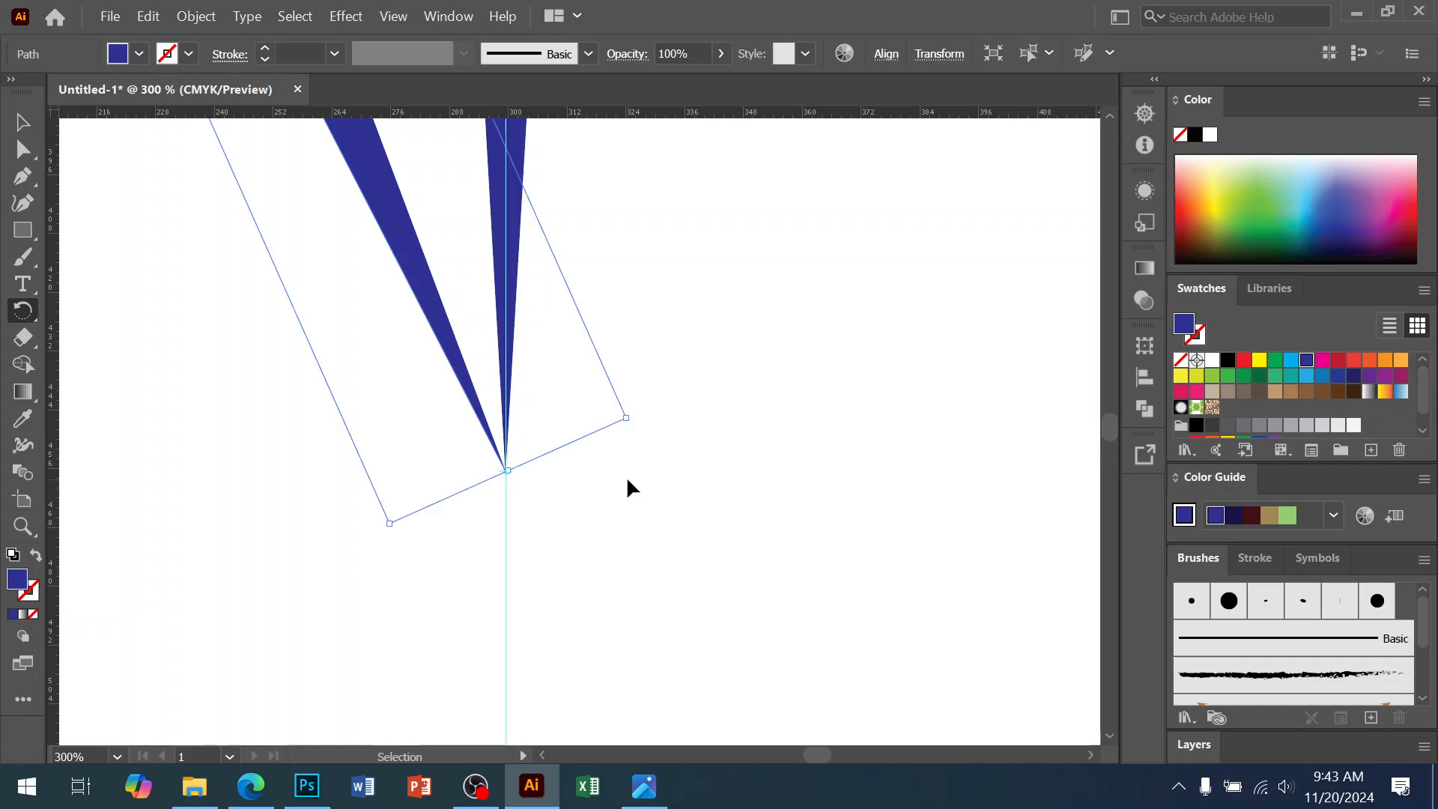
pyautogui.hotkey('ctrl', 'd')
pyautogui.hotkey('ctrl', 'd')
pyautogui.hotkey('ctrl', 'd')
pyautogui.hotkey('ctrl', 'd')
pyautogui.hotkey('ctrl', 'd')
pyautogui.hotkey('ctrl', 'd')
pyautogui.hotkey('ctrl', 'd')
pyautogui.hotkey('ctrl', 'd')
pyautogui.hotkey('ctrl', 'd')
pyautogui.hotkey('ctrl', 'd')
pyautogui.hotkey('ctrl', 'd')
pyautogui.hotkey('ctrl', 'd')
pyautogui.hotkey('ctrl', 'd')
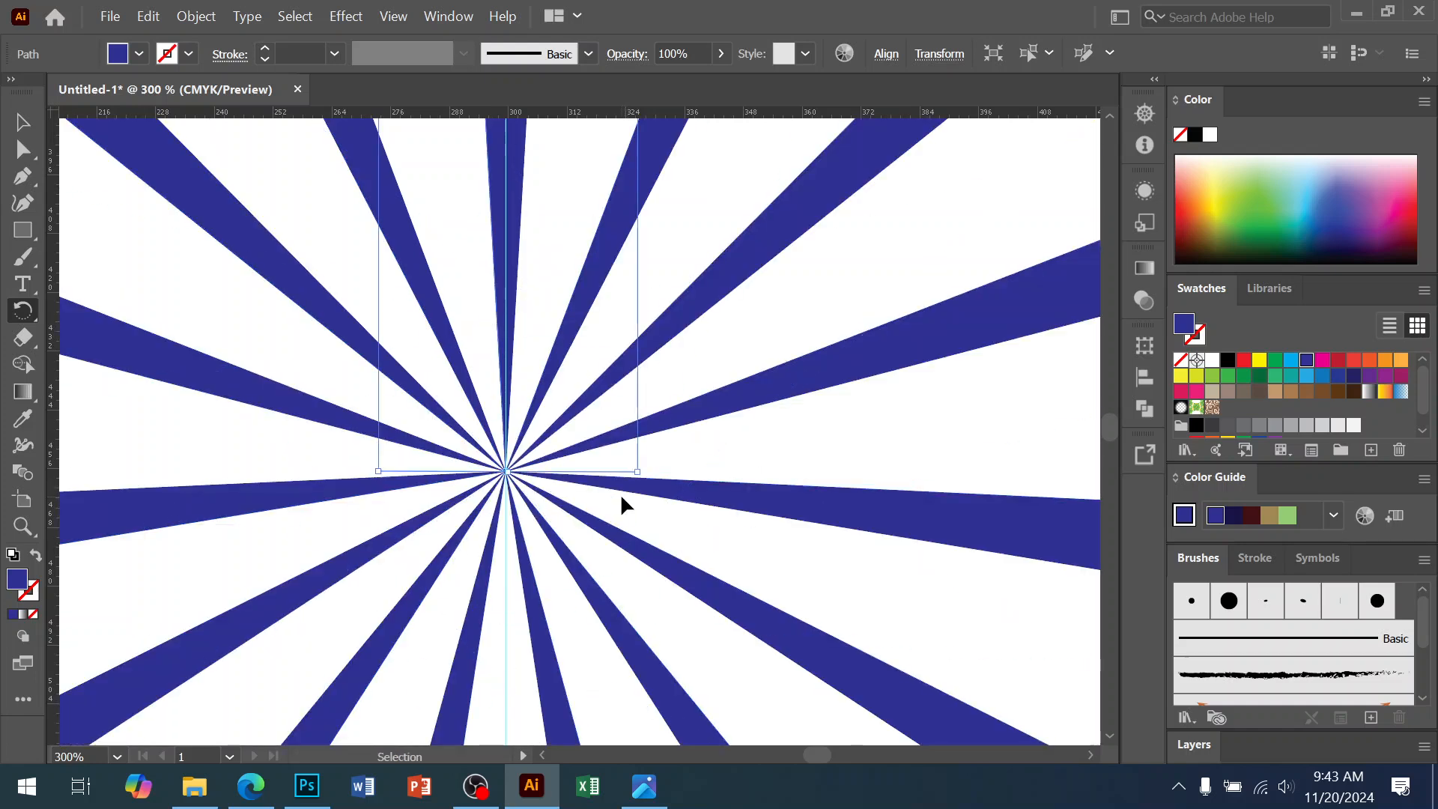
# Zoom out to see the whole sunburst and lock the guides
pyautogui.click(22, 122)
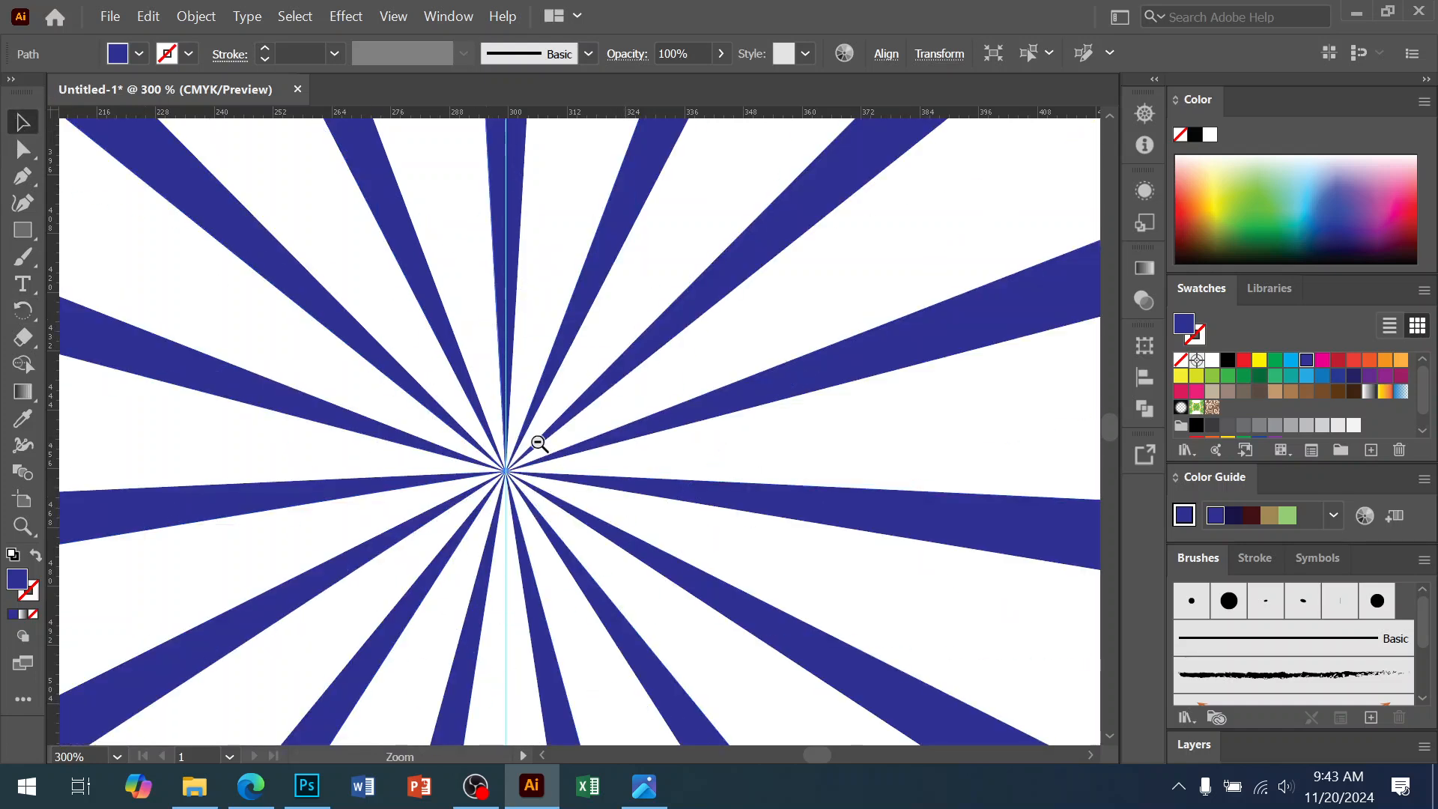
pyautogui.keyDown('ctrl'); pyautogui.keyDown('alt'); pyautogui.click(580, 441); pyautogui.keyUp('alt'); pyautogui.keyUp('ctrl')
pyautogui.keyDown('ctrl'); pyautogui.keyDown('alt'); pyautogui.click(580, 441); pyautogui.keyUp('alt'); pyautogui.keyUp('ctrl')
pyautogui.keyDown('ctrl'); pyautogui.keyDown('alt'); pyautogui.click(580, 441); pyautogui.keyUp('alt'); pyautogui.keyUp('ctrl')
pyautogui.keyDown('ctrl'); pyautogui.keyDown('alt'); pyautogui.click(580, 440); pyautogui.keyUp('alt'); pyautogui.keyUp('ctrl')
pyautogui.keyDown('ctrl'); pyautogui.keyDown('alt'); pyautogui.click(580, 440); pyautogui.keyUp('alt'); pyautogui.keyUp('ctrl')
pyautogui.keyDown('ctrl'); pyautogui.keyDown('alt'); pyautogui.click(580, 441); pyautogui.keyUp('alt'); pyautogui.keyUp('ctrl')
pyautogui.moveTo(869, 207); pyautogui.dragTo(308, 647)
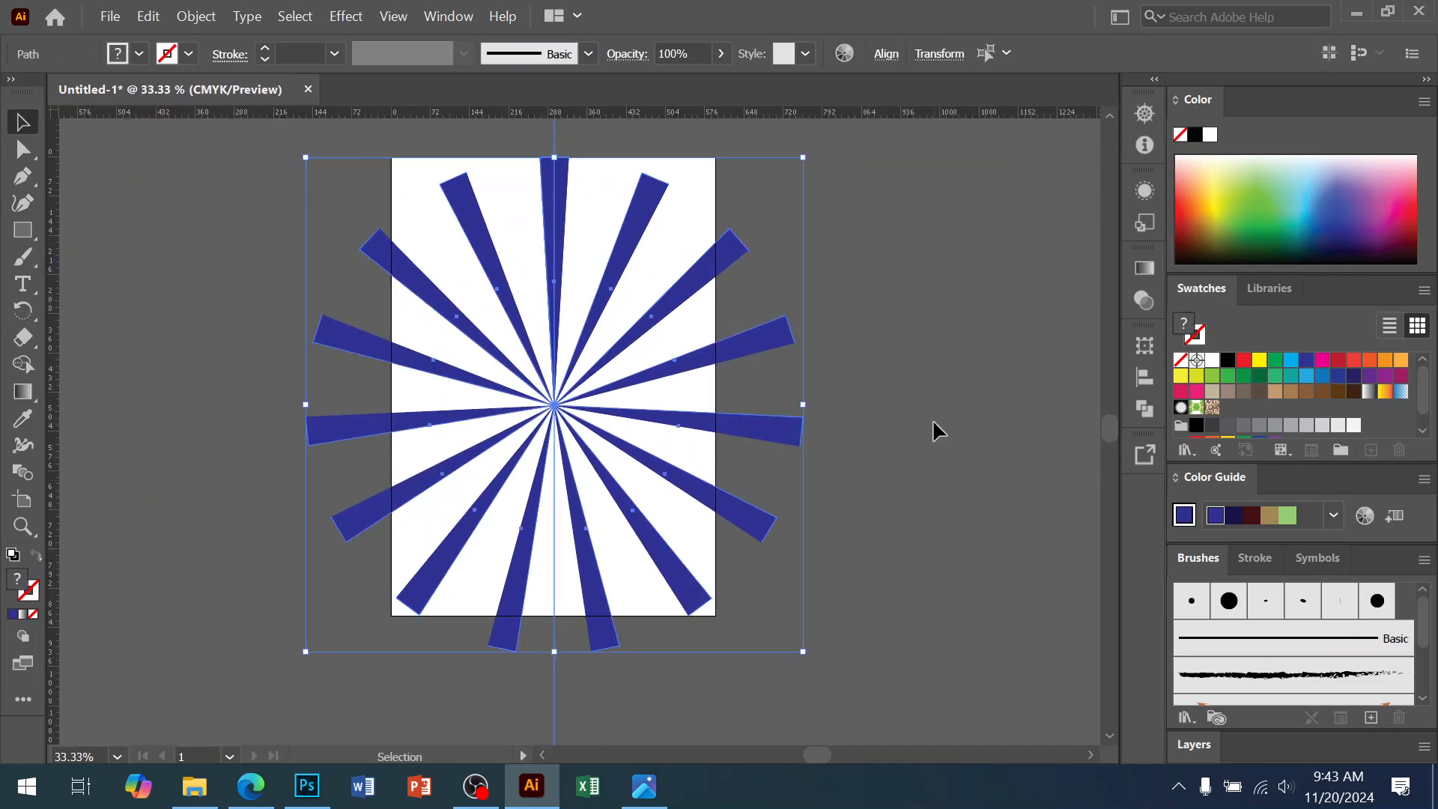
pyautogui.click(899, 295)
pyautogui.rightClick(899, 297)
pyautogui.click(944, 511)
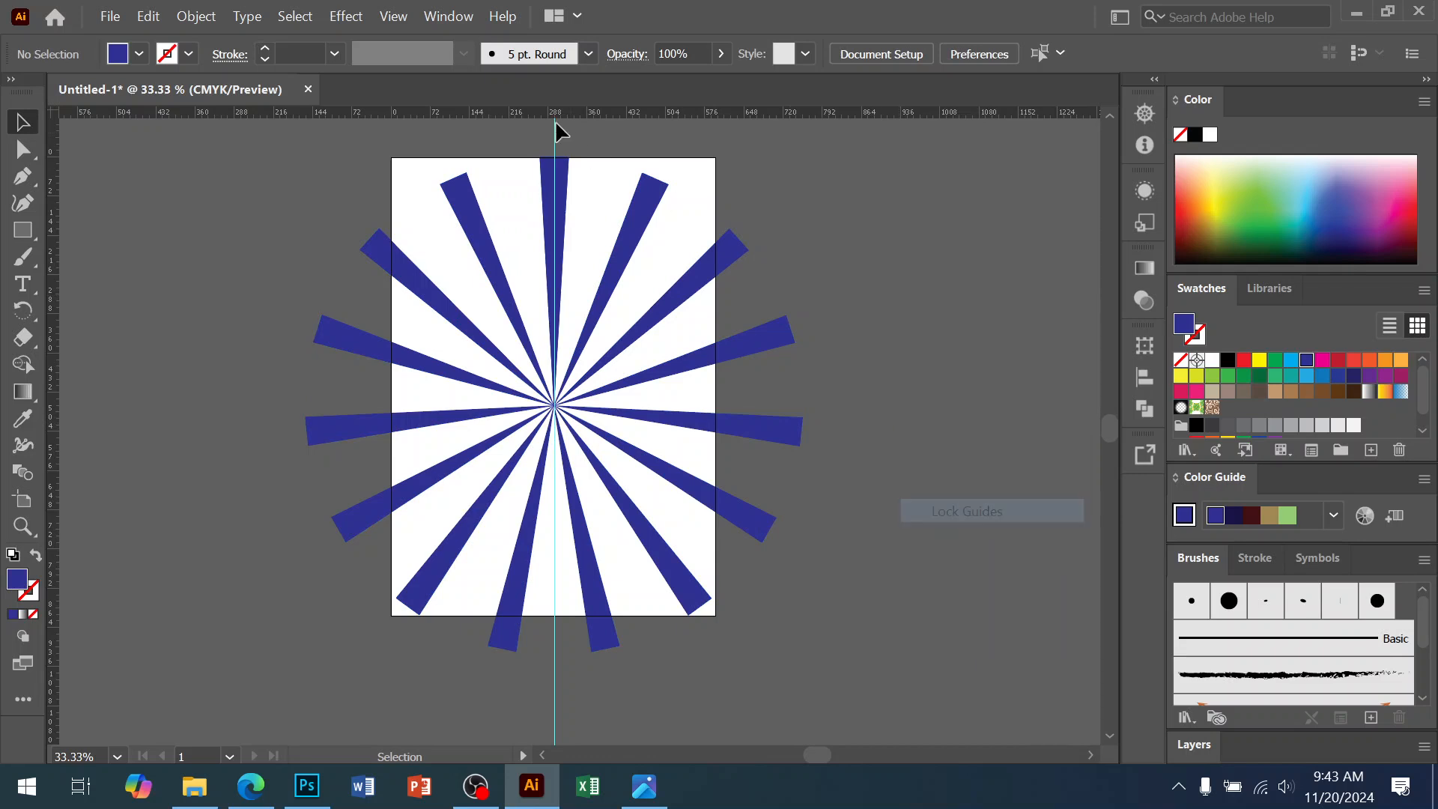
# Select all the rays, ungroup and regroup them as one object, then switch to Photoshop
pyautogui.hotkey('ctrl', 'a')
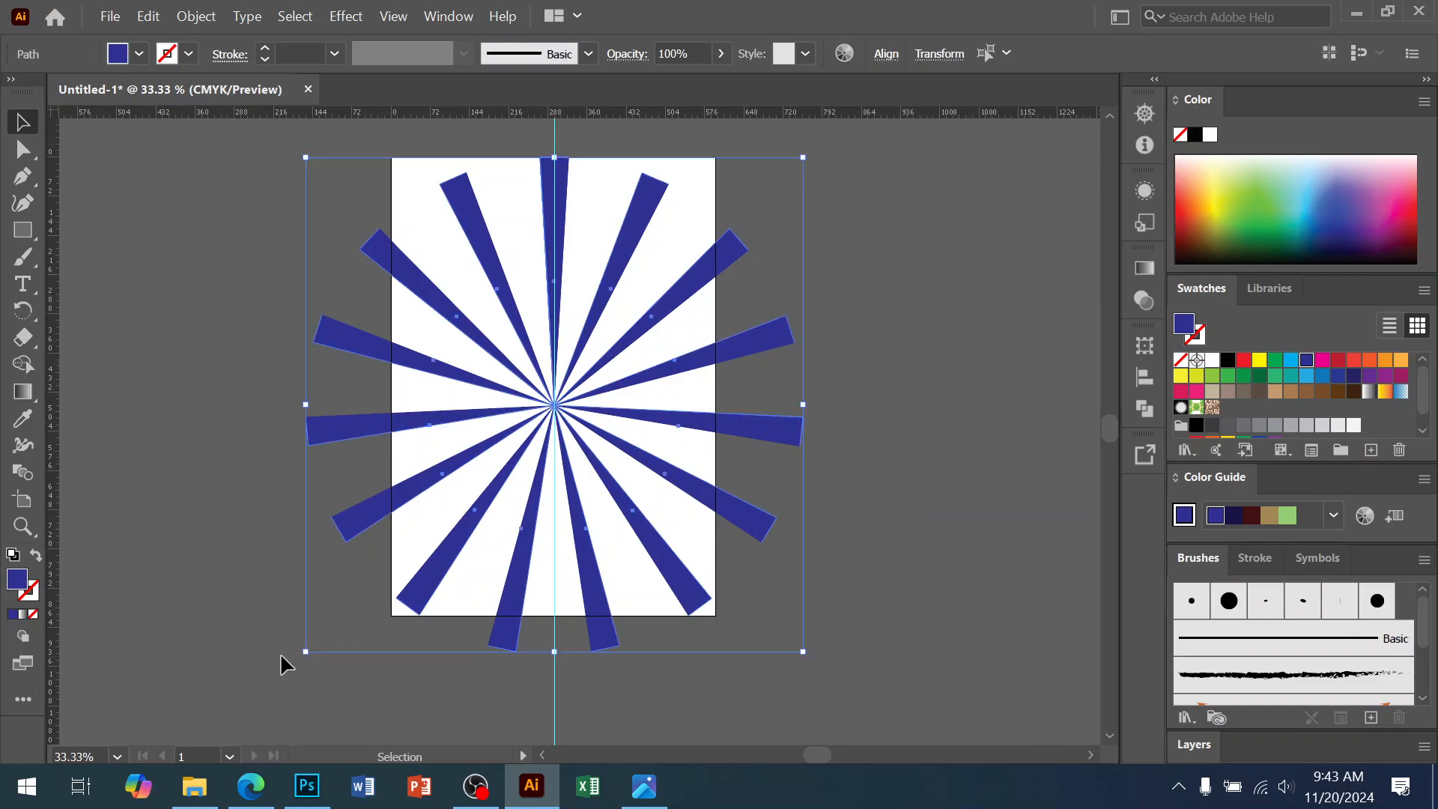
pyautogui.press('a')
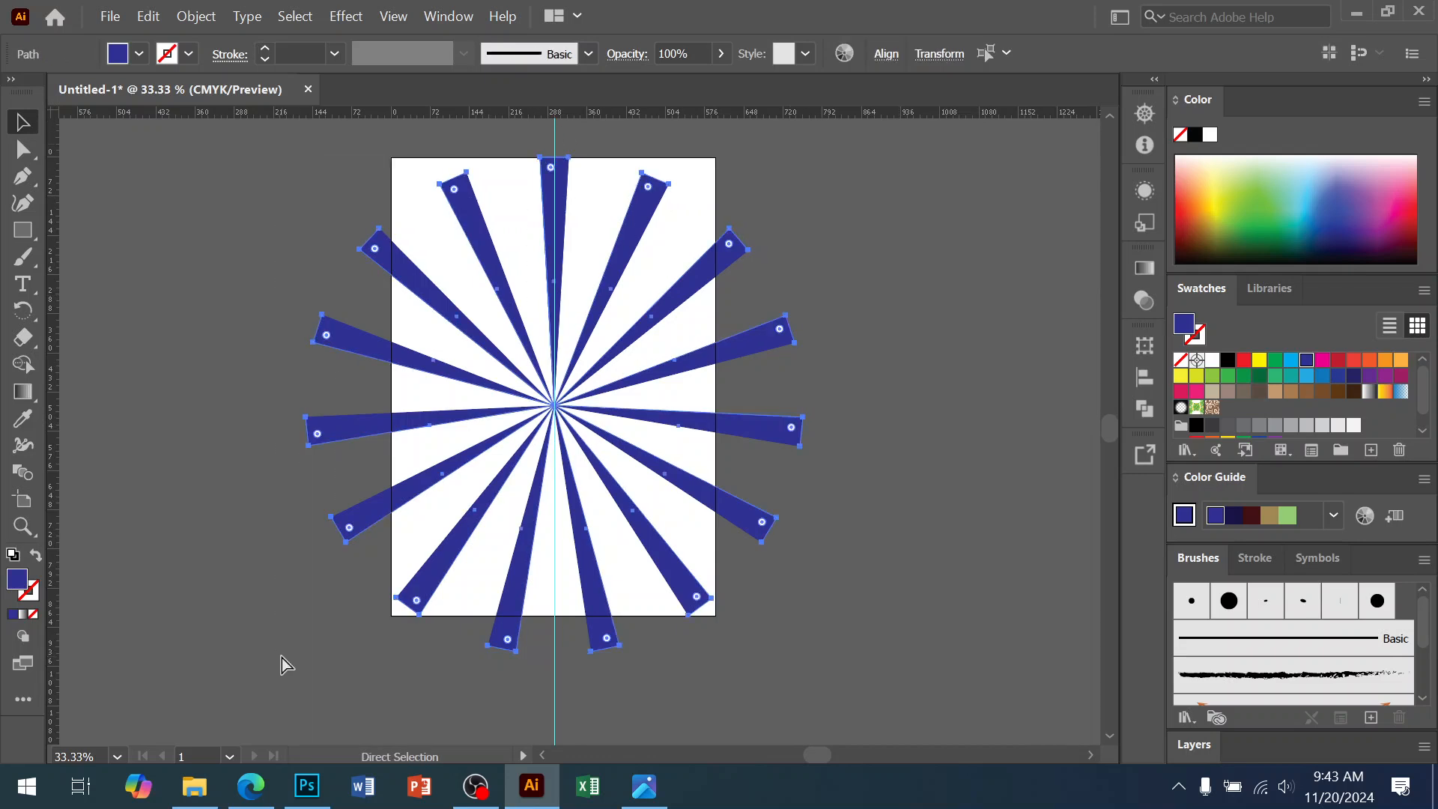
pyautogui.press('v')
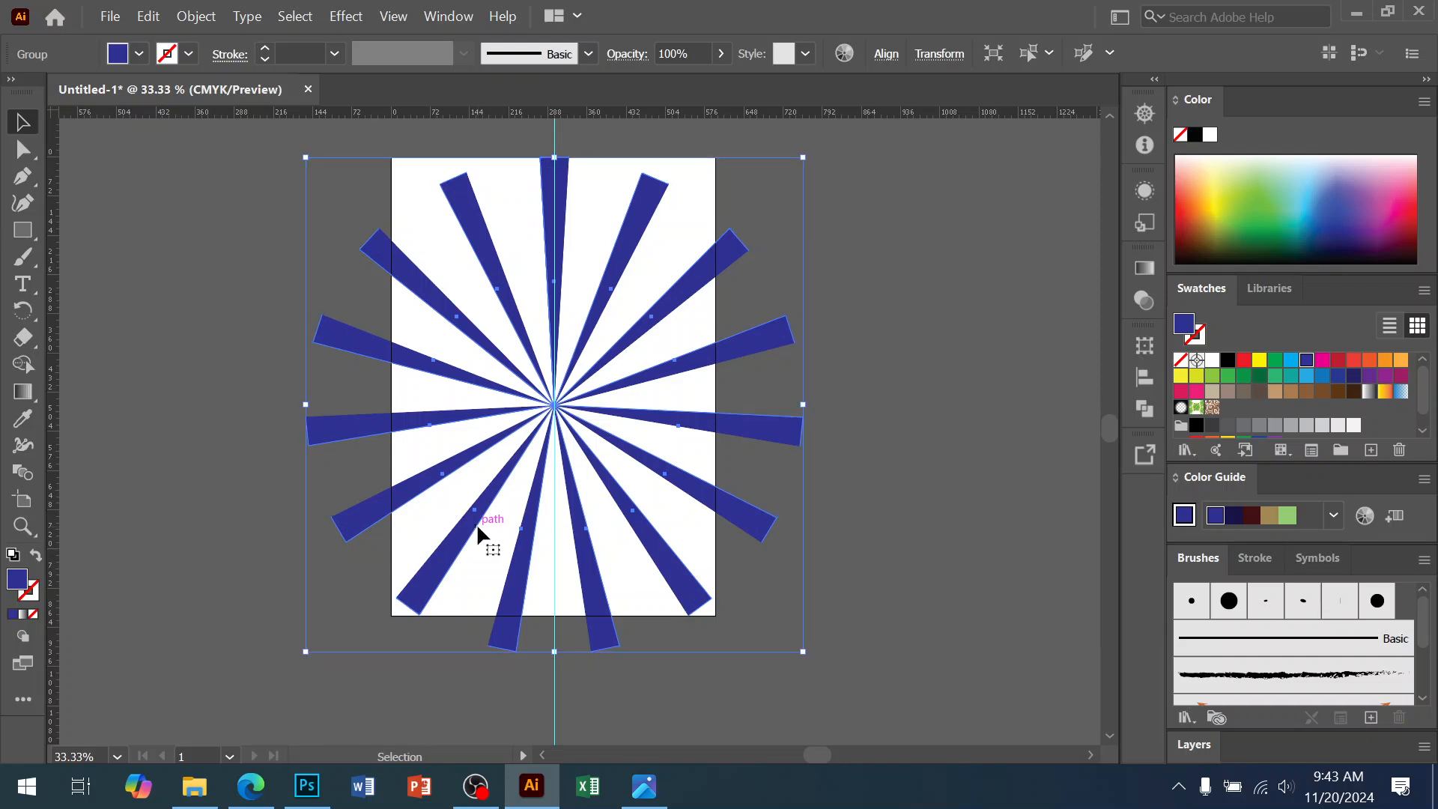
pyautogui.rightClick(554, 476)
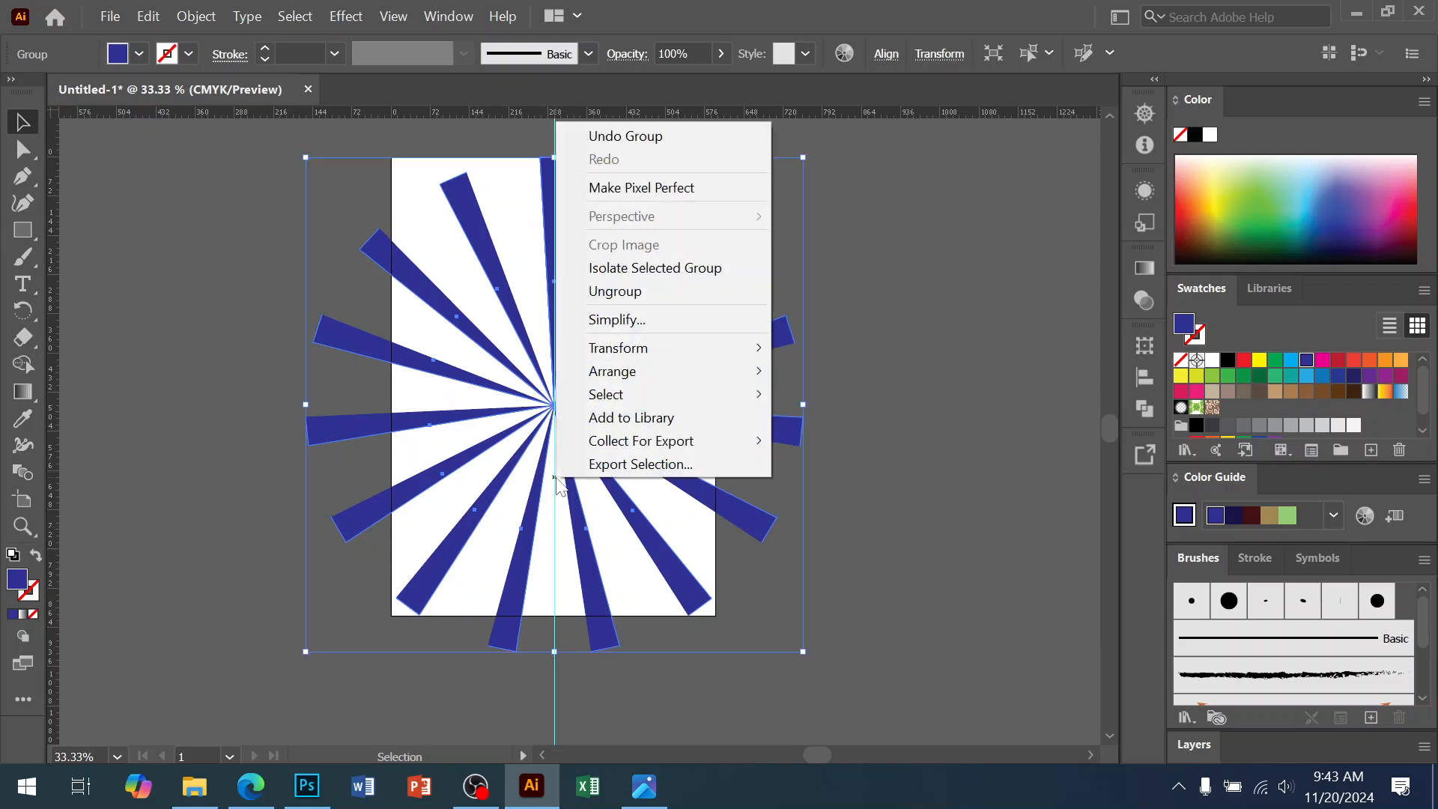
pyautogui.click(633, 292)
pyautogui.rightClick(606, 297)
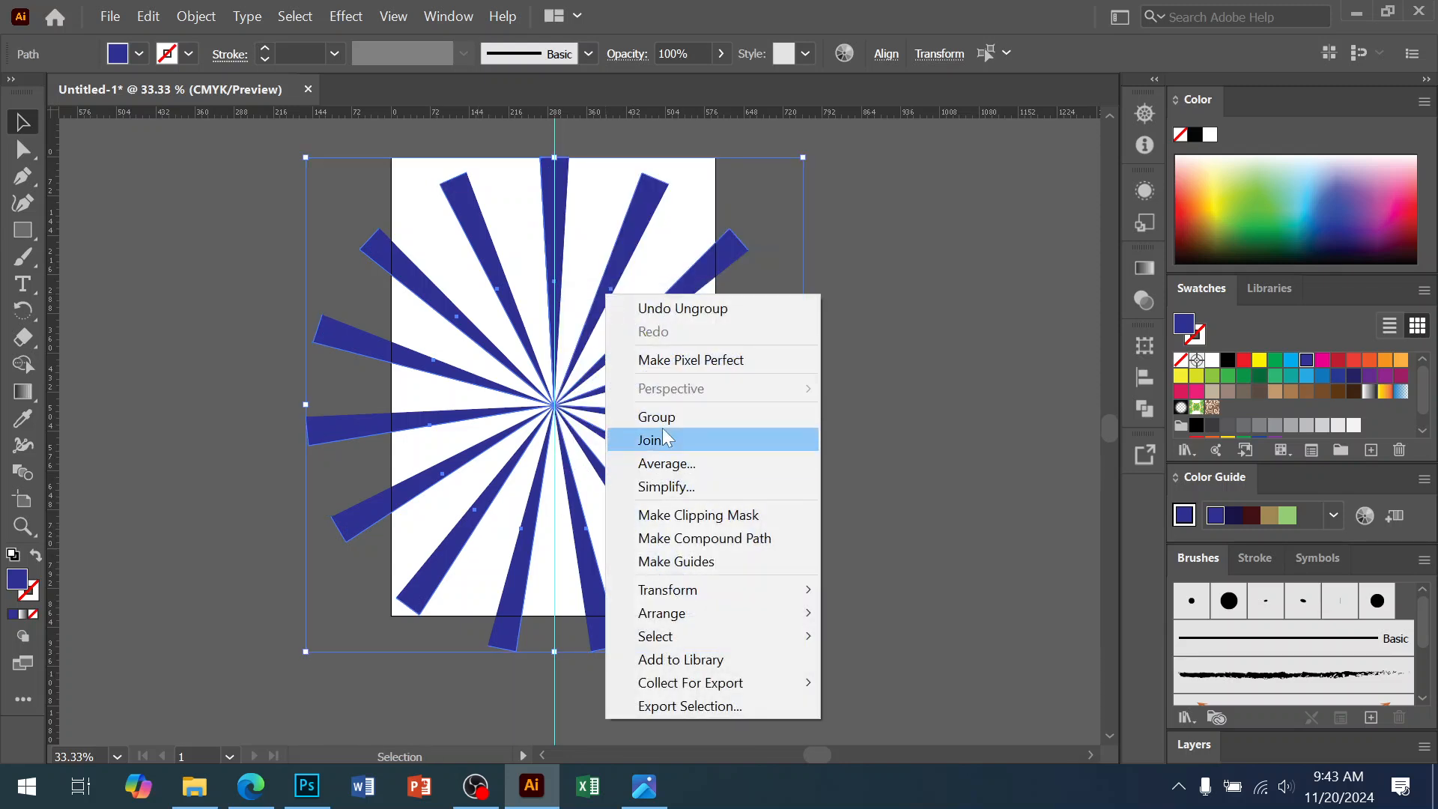
pyautogui.click(660, 426)
pyautogui.press('a')
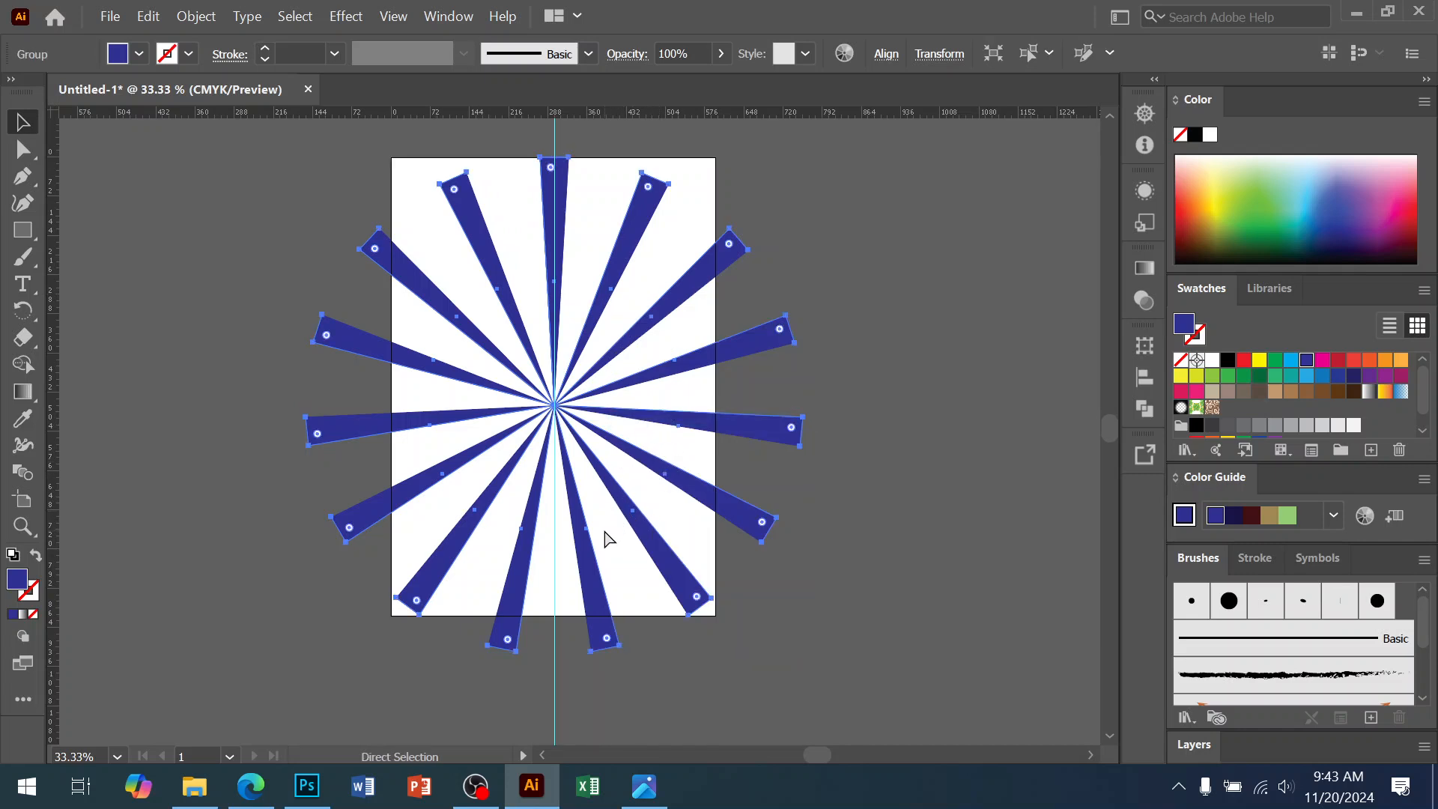
pyautogui.press('v')
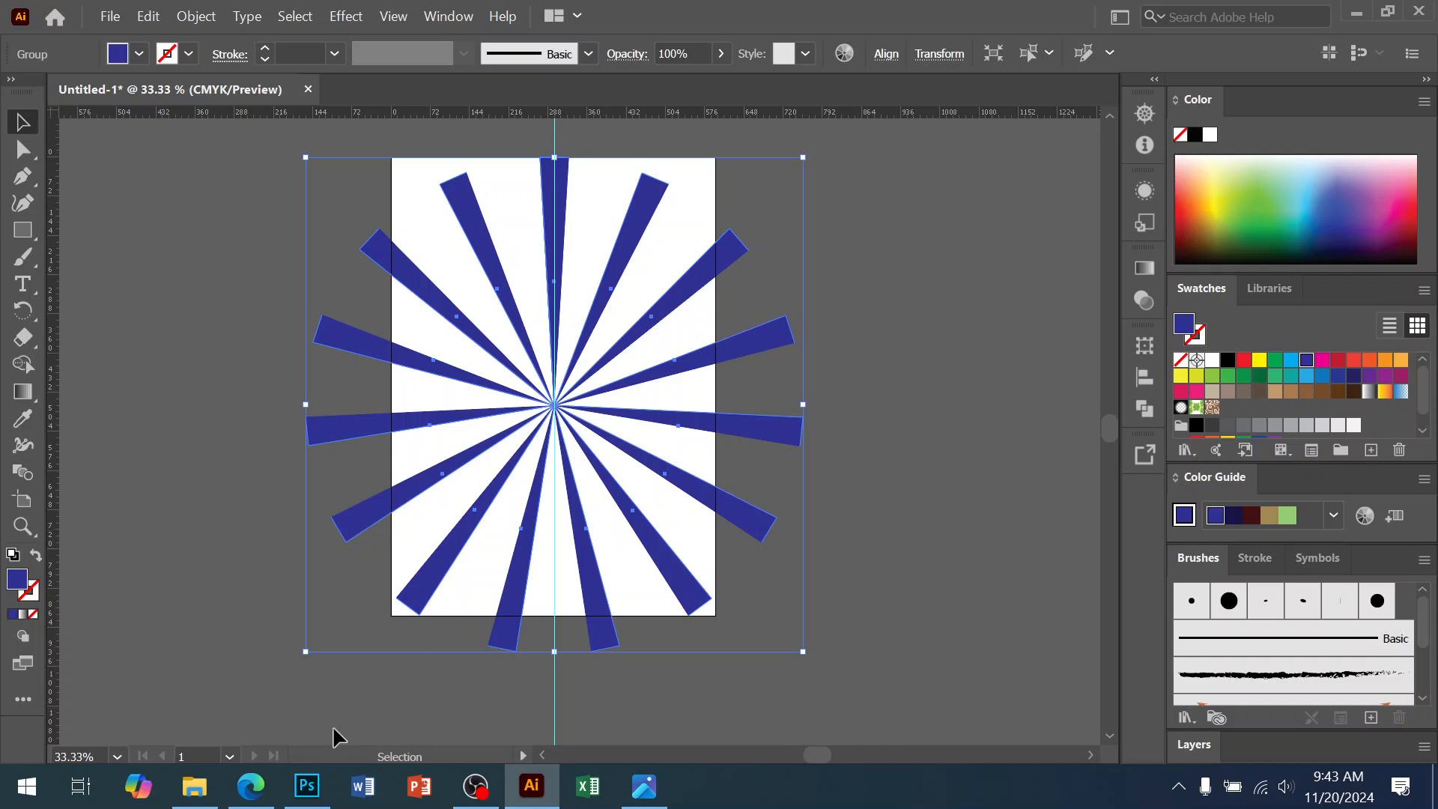
pyautogui.click(307, 785)
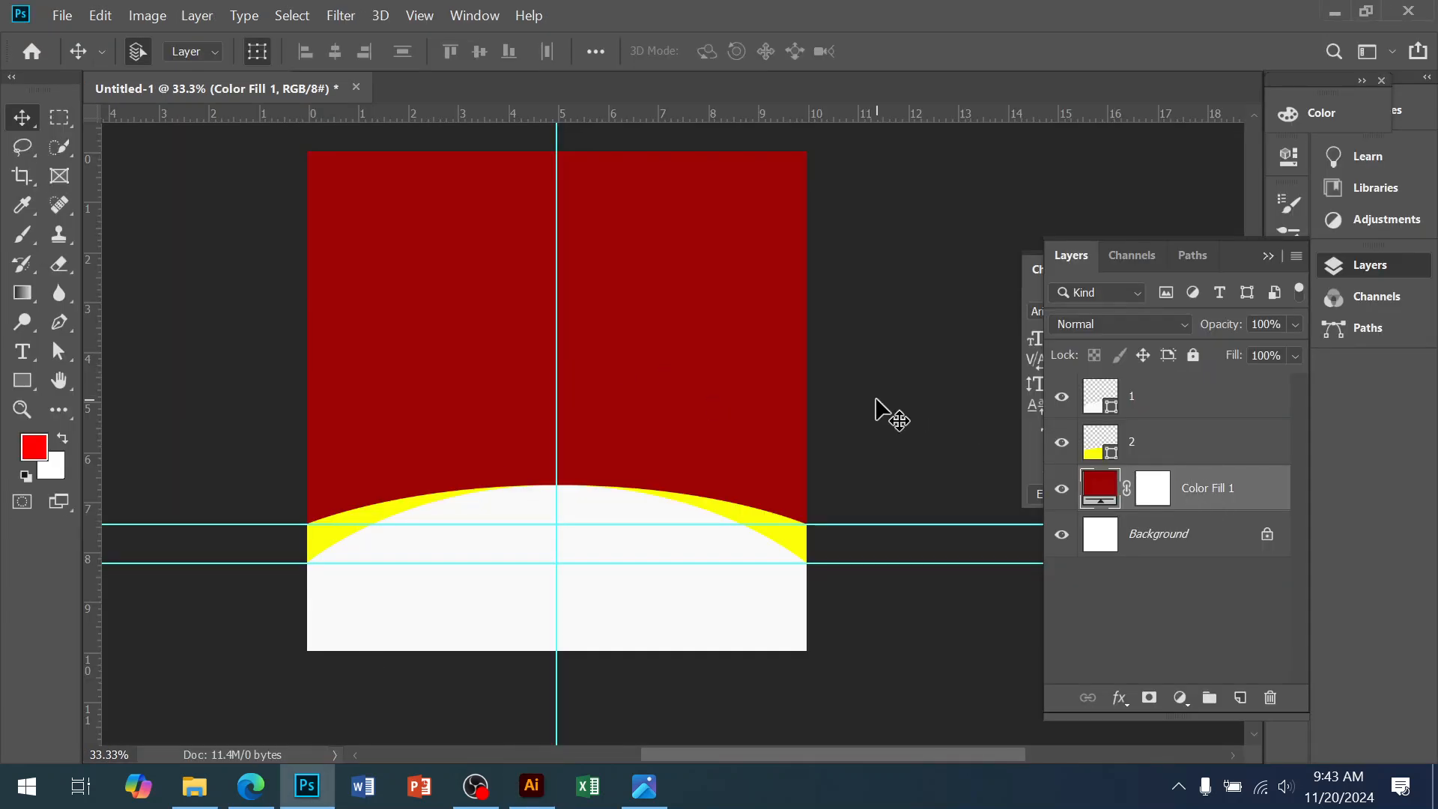
# Paste the Illustrator sunburst into the Untitled-1 poster as a Shape Layer
pyautogui.hotkey('ctrl', 'v')
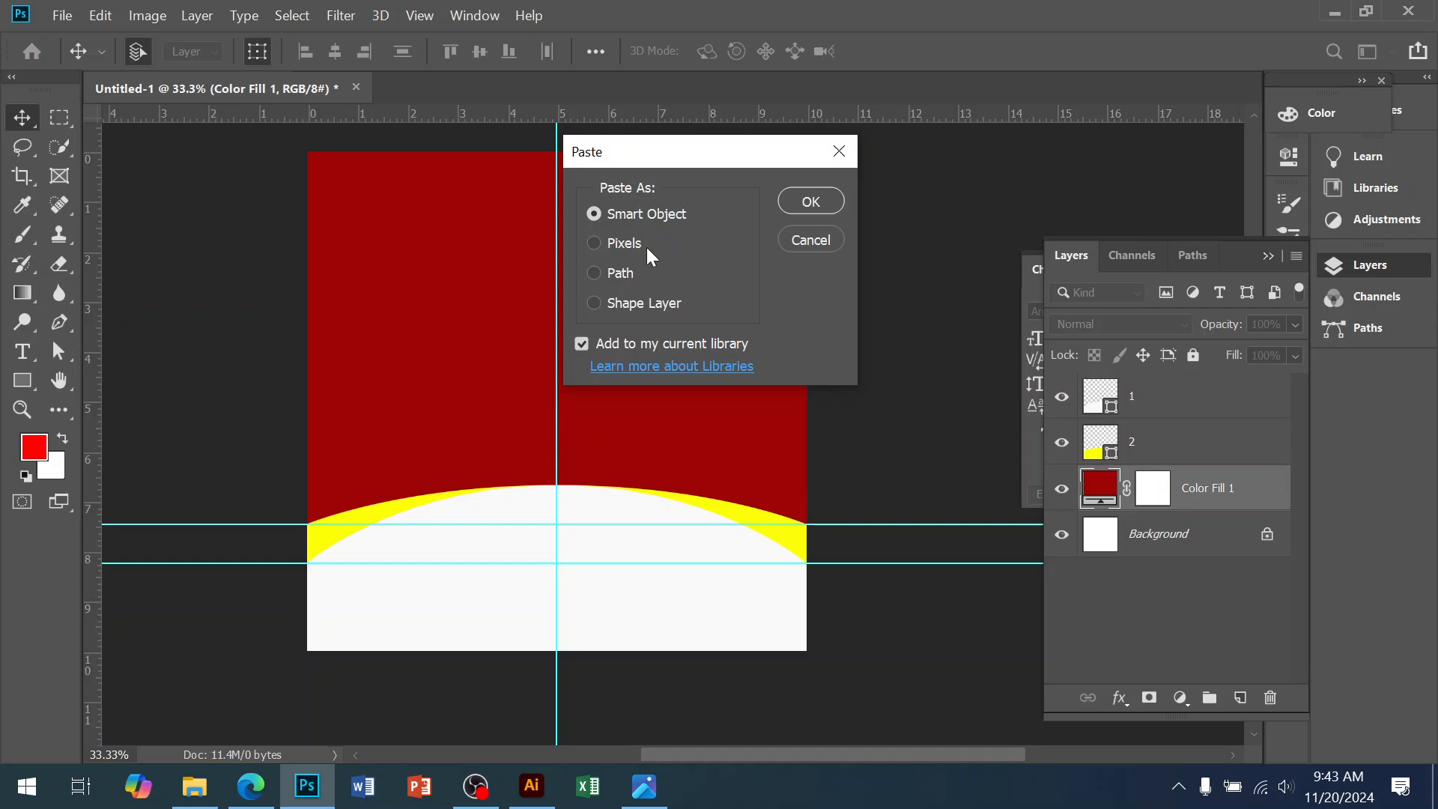
pyautogui.click(602, 306)
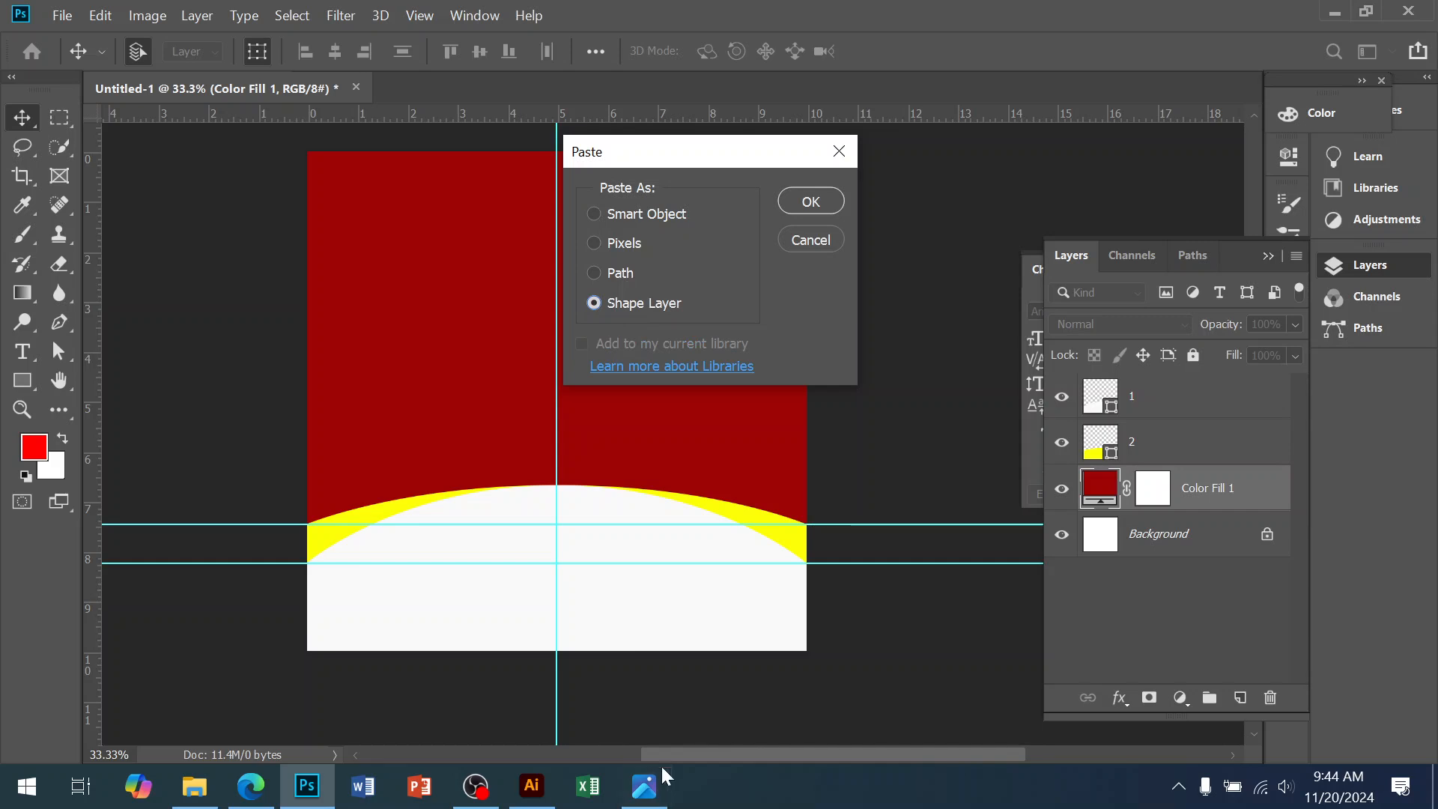
pyautogui.click(645, 788)
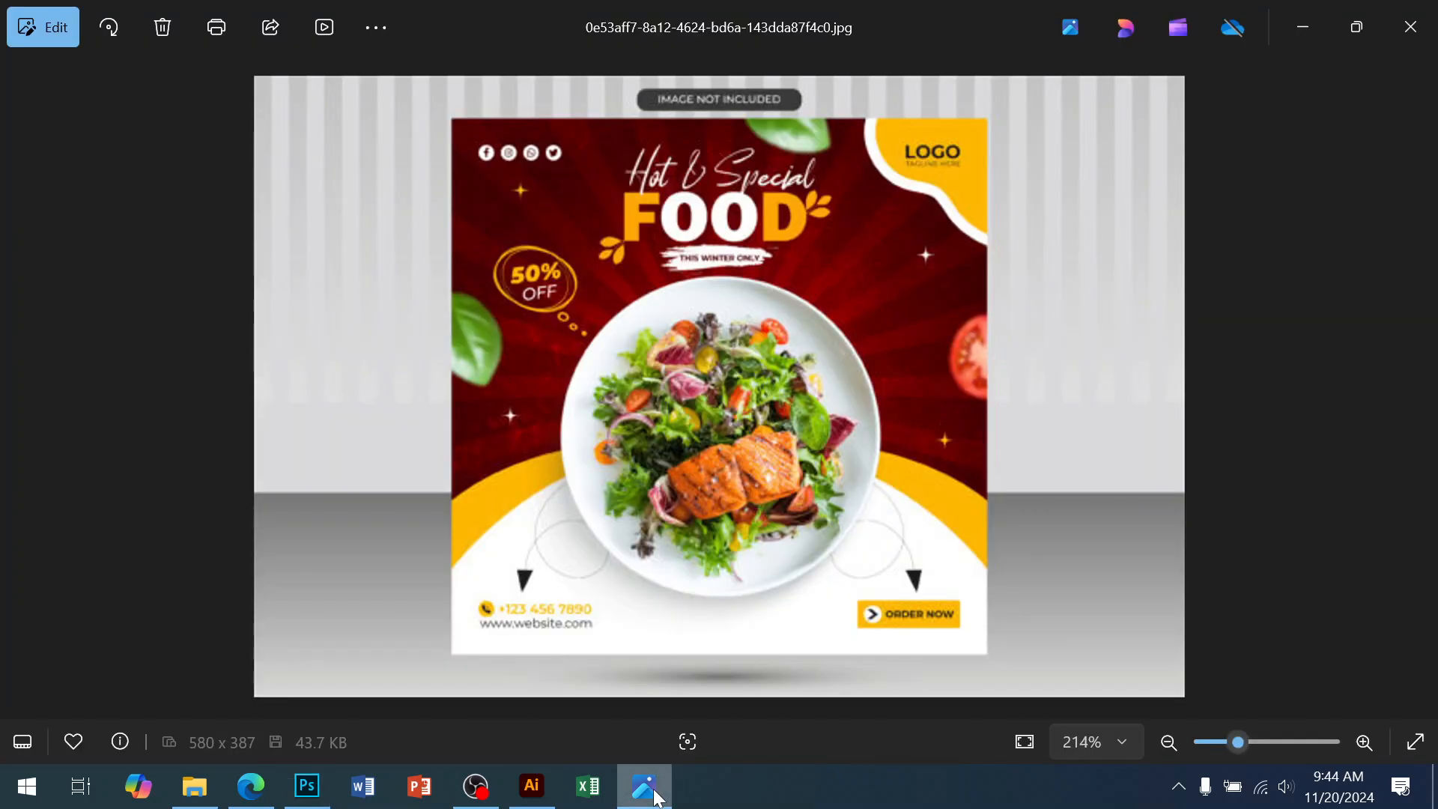
pyautogui.click(308, 787)
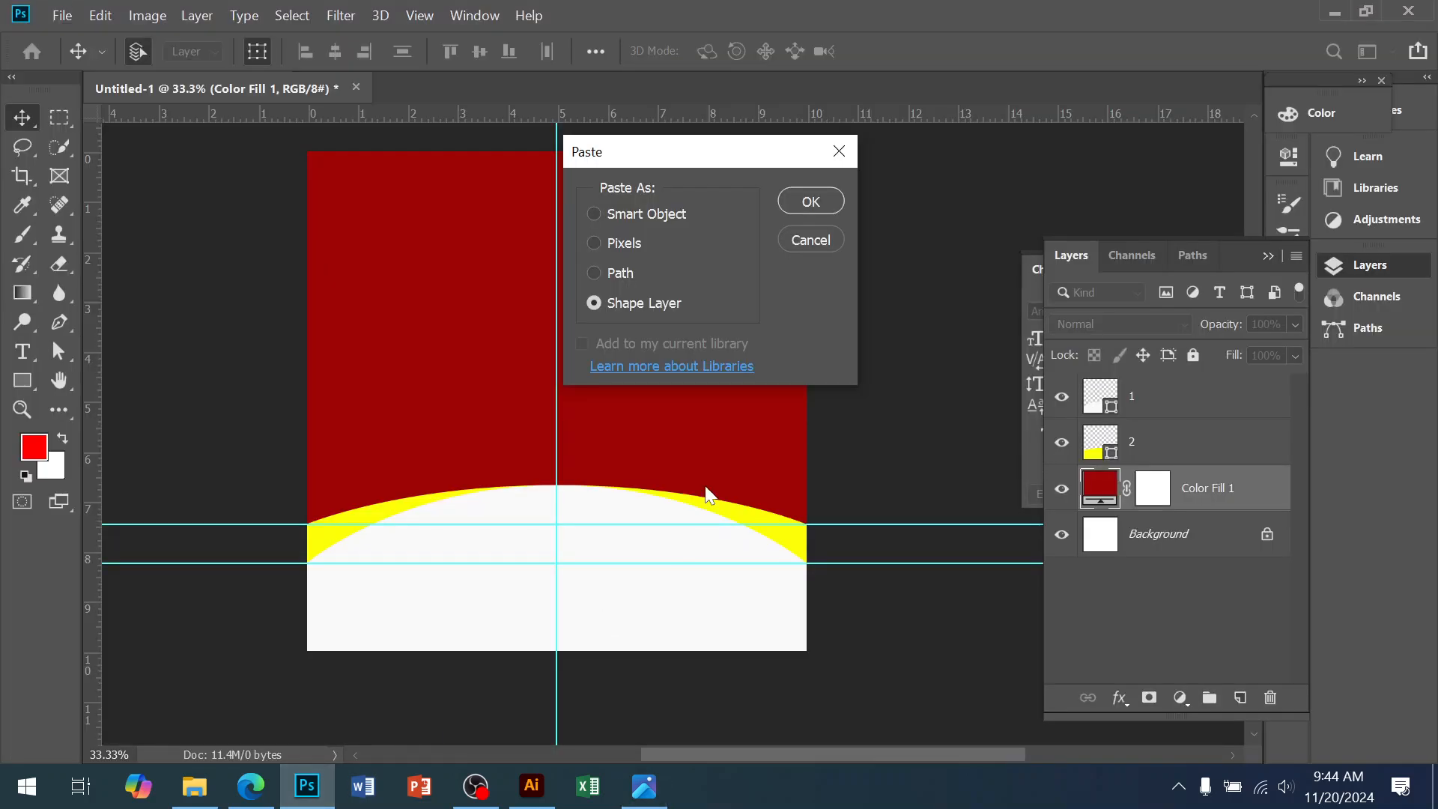
pyautogui.click(796, 202)
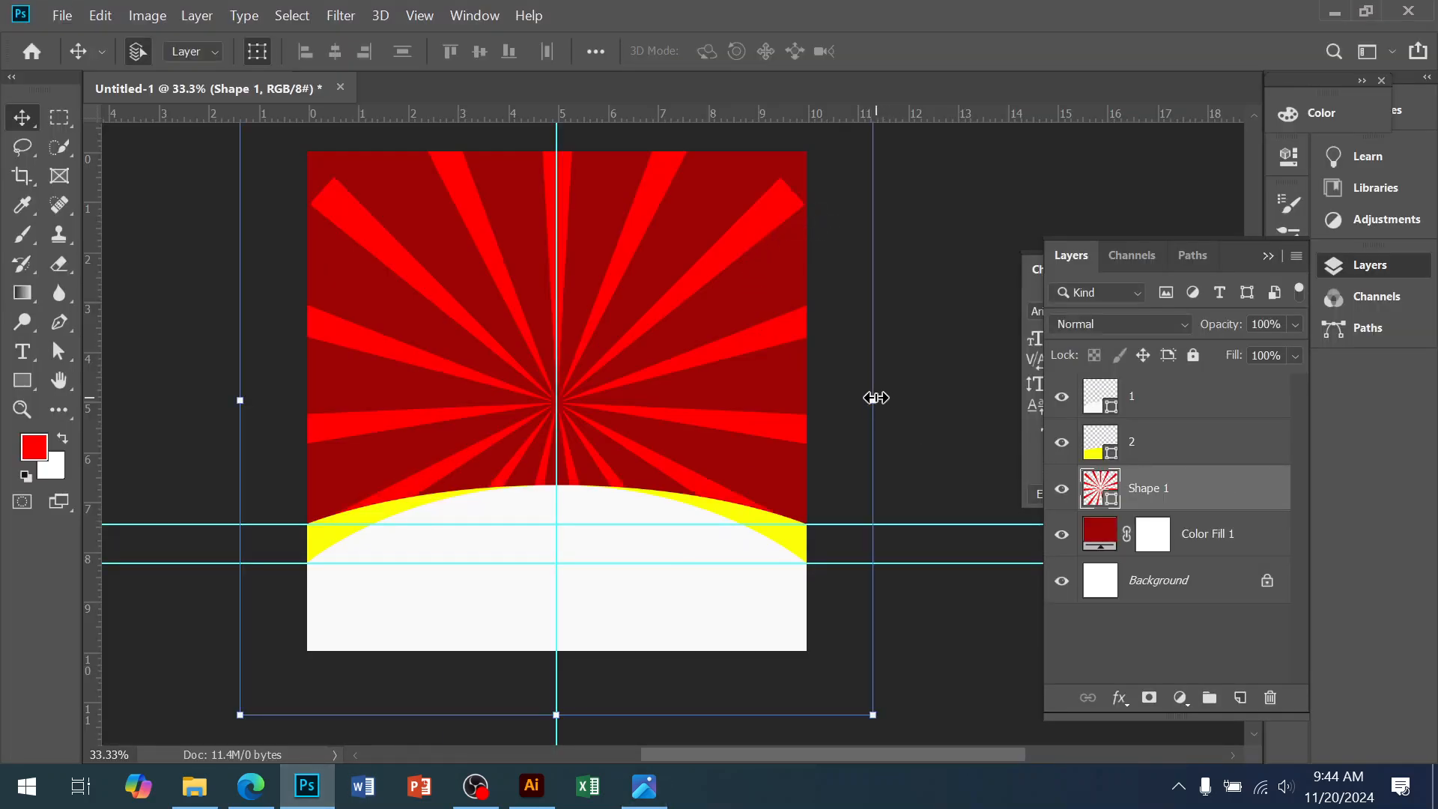
# Stretch the sunburst slightly wider and settle it back at the page centre
pyautogui.moveTo(874, 397); pyautogui.dragTo(923, 398)
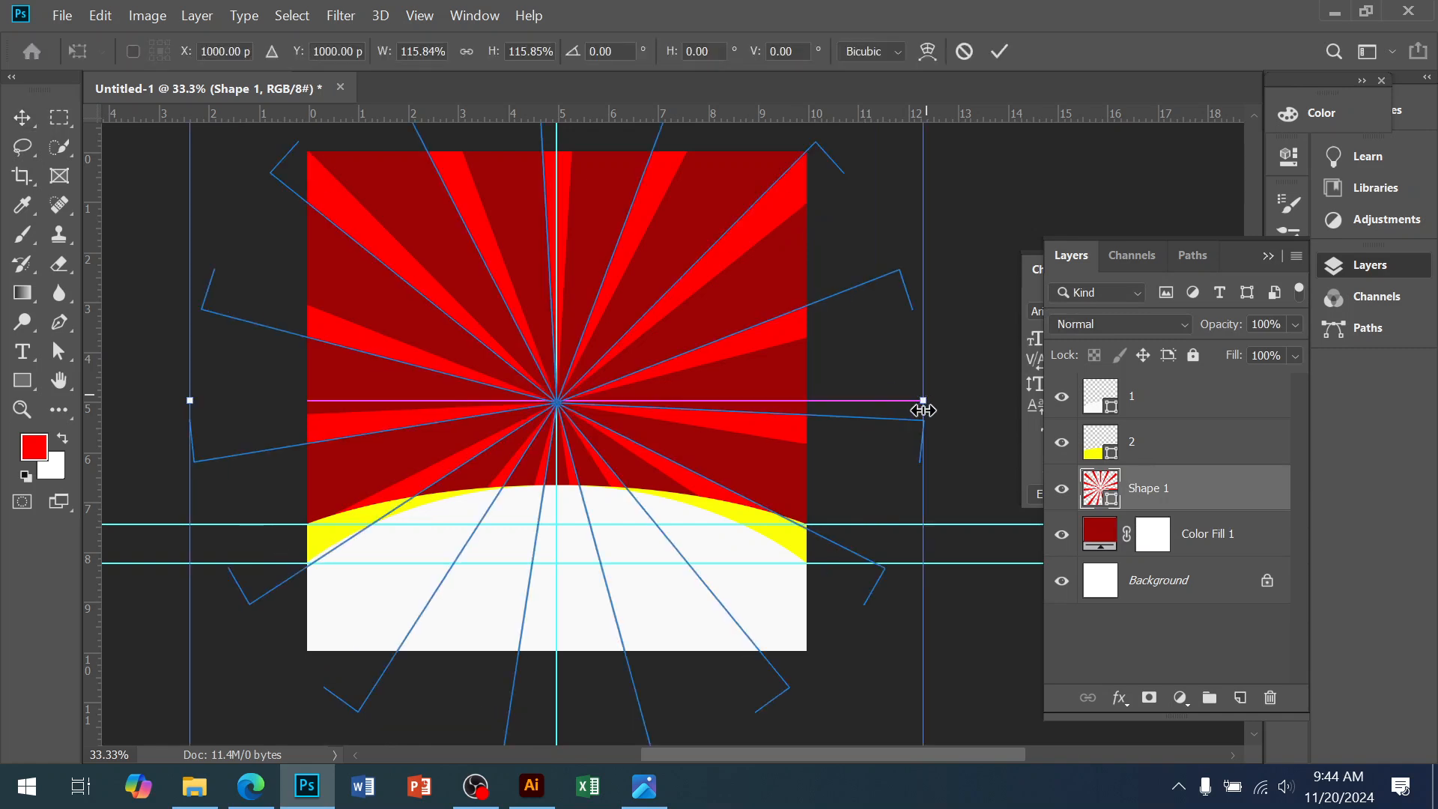
pyautogui.click(644, 786)
pyautogui.click(642, 803)
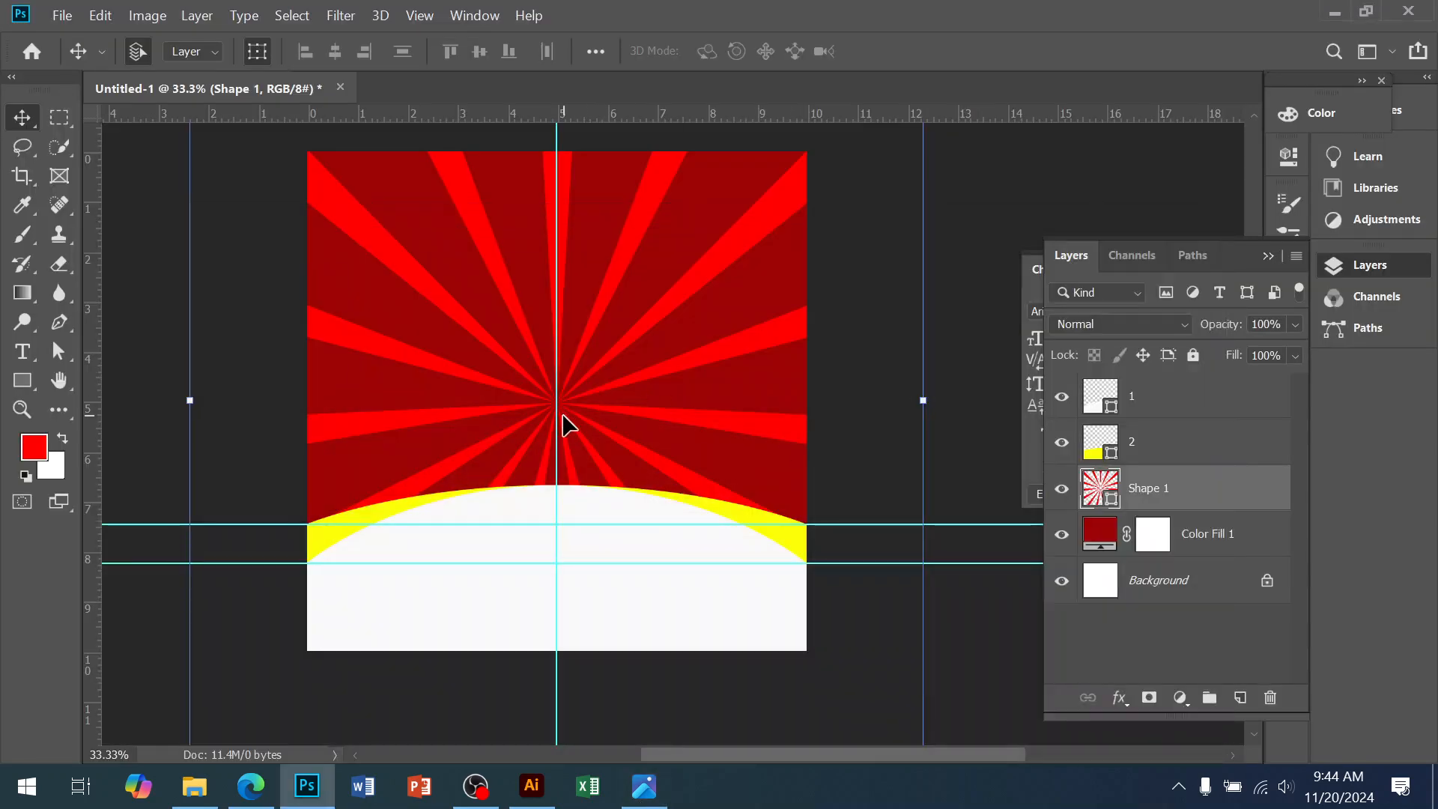
pyautogui.moveTo(563, 416)
pyautogui.mouseDown()
pyautogui.moveTo(575, 424)
pyautogui.moveTo(564, 421)
pyautogui.mouseUp()
# Switch Shape 1's fill from solid red to a gradient with Radial type
pyautogui.click(30, 380)
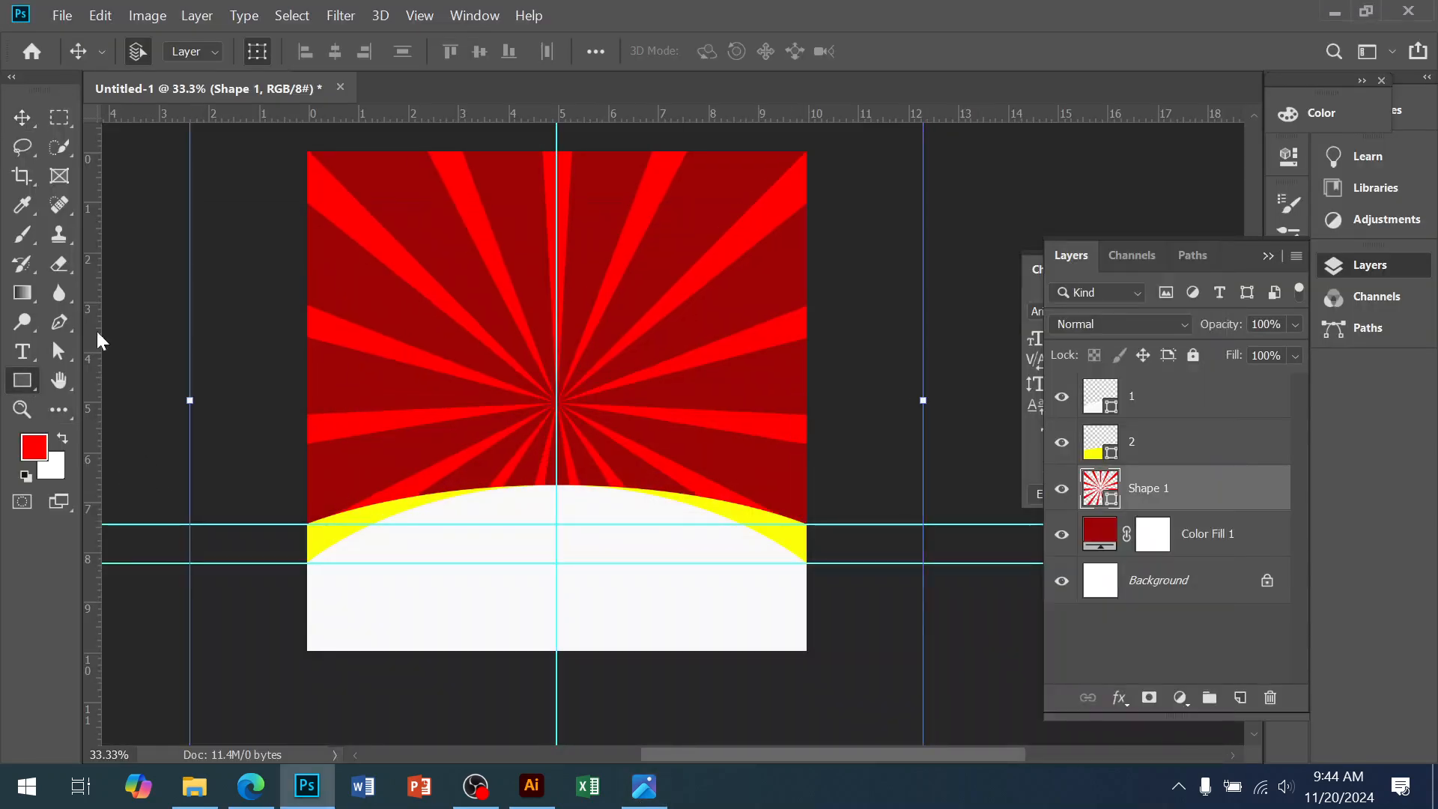
pyautogui.click(252, 51)
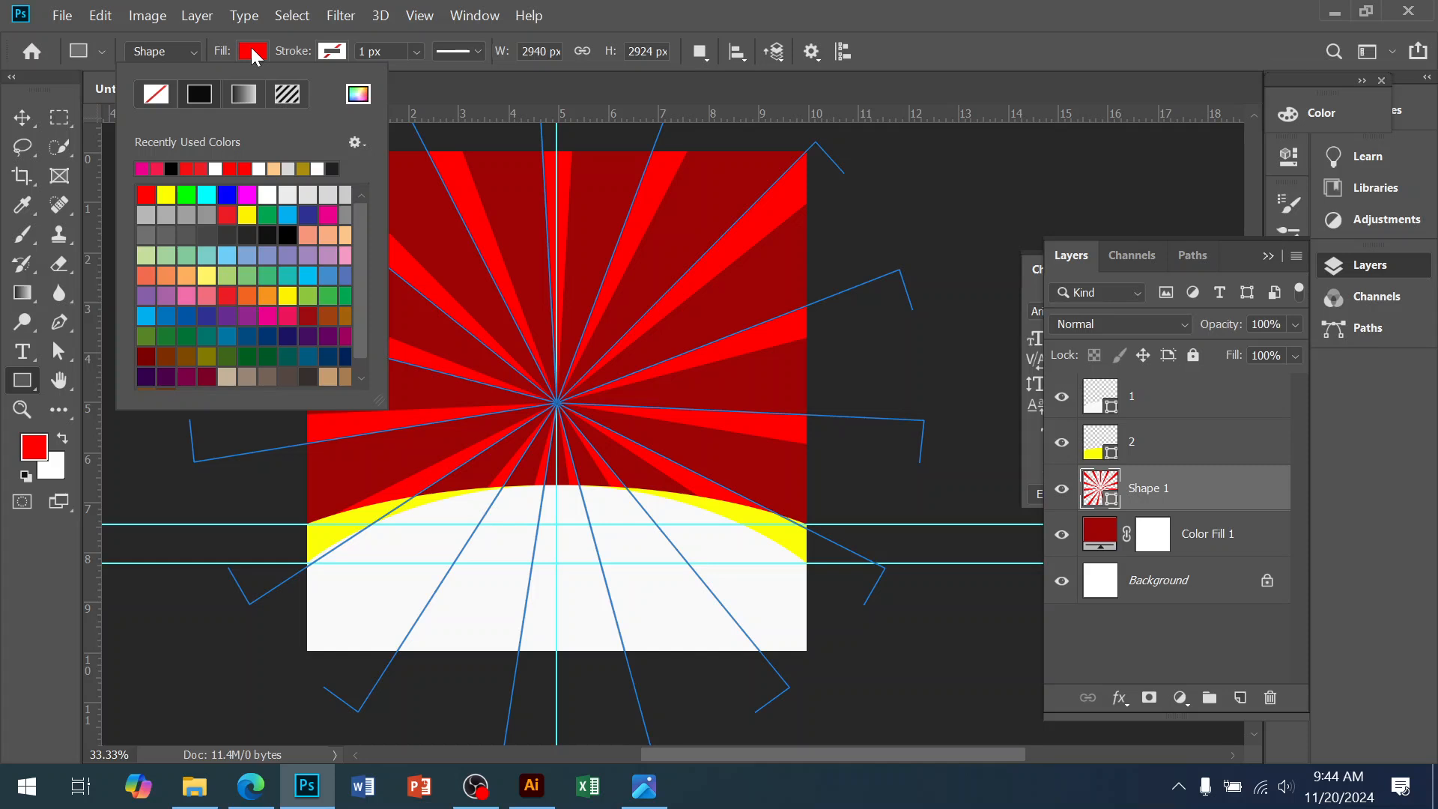
pyautogui.click(244, 93)
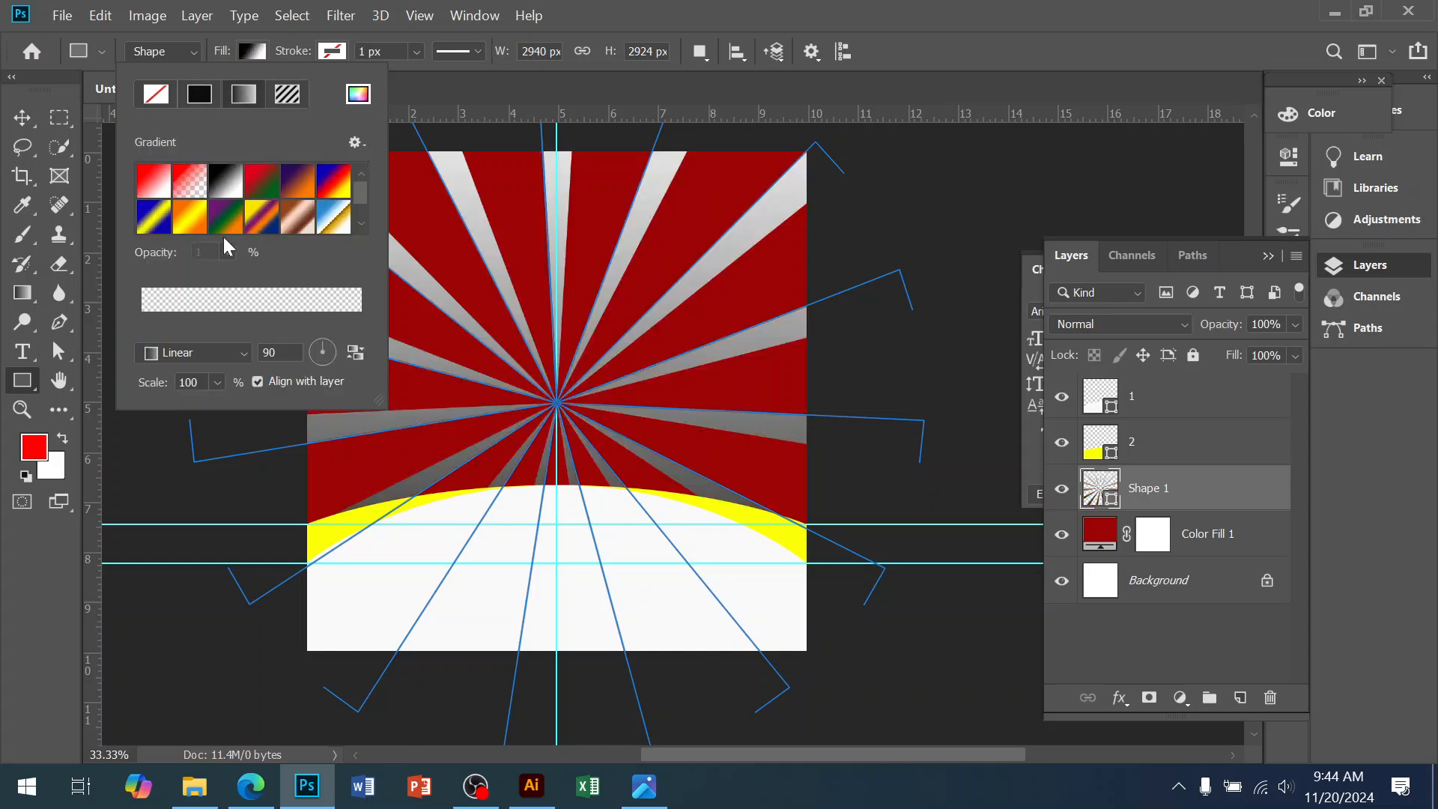
pyautogui.click(199, 353)
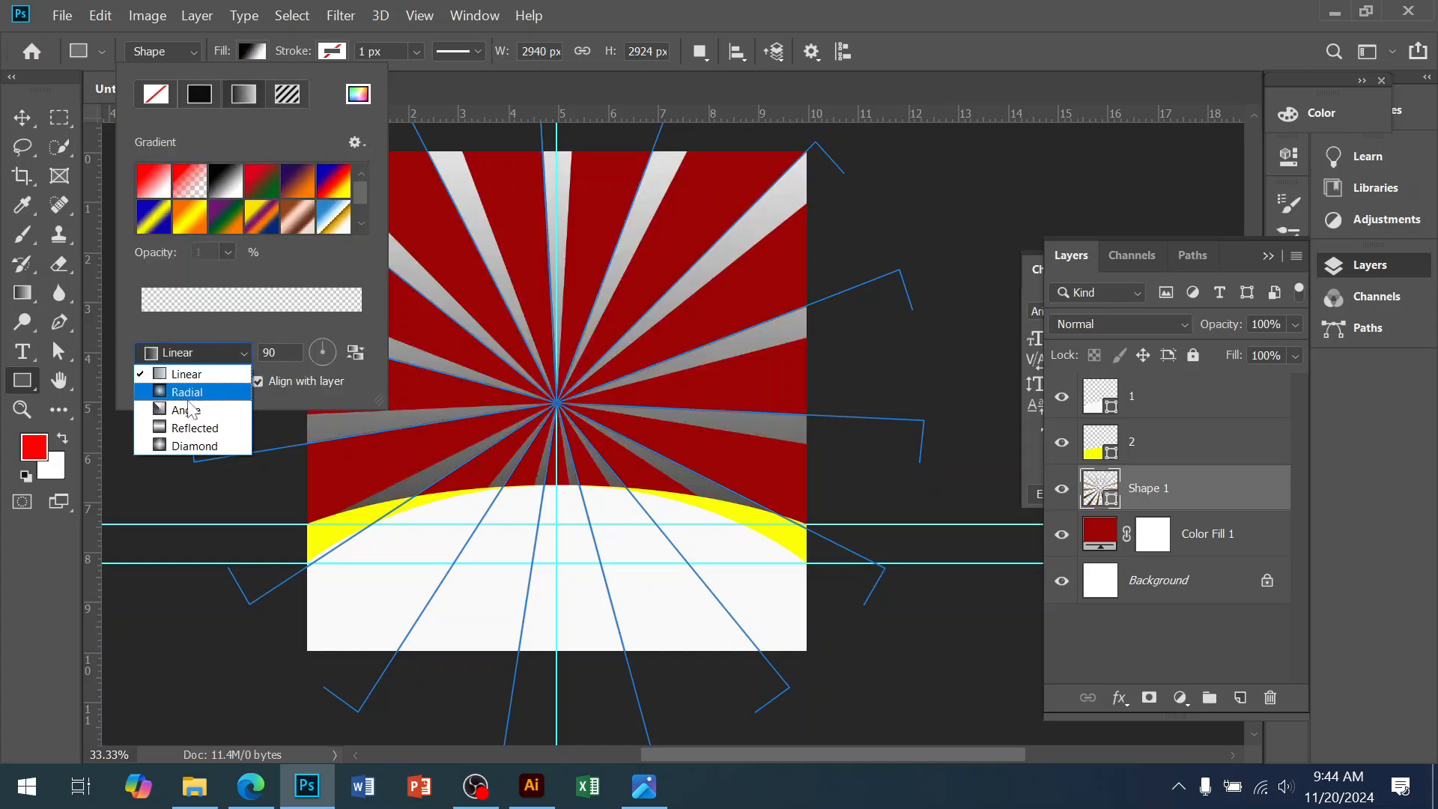
pyautogui.click(187, 393)
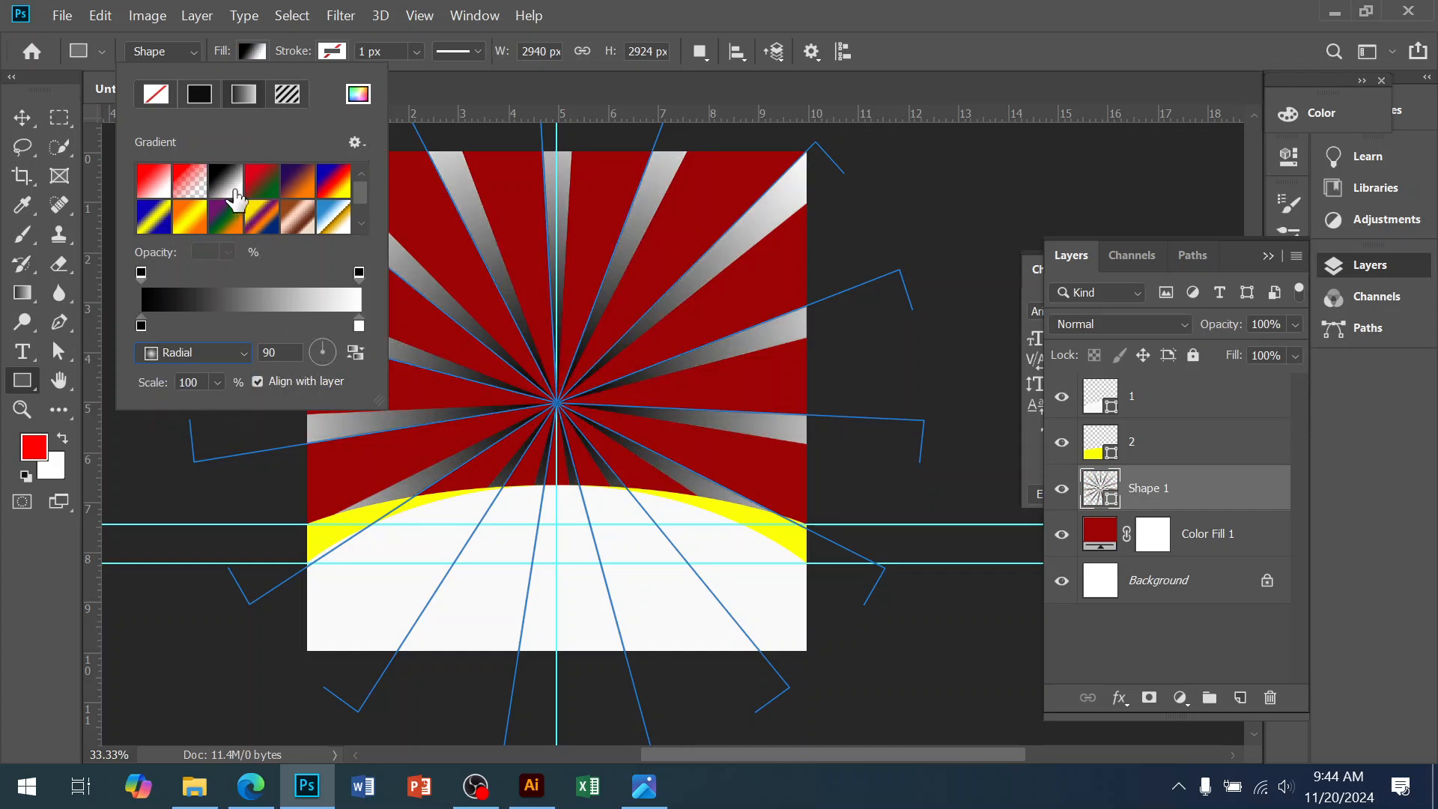
# Set the gradient's right stop to dark red 7b0404
pyautogui.doubleClick(359, 325)
pyautogui.click(644, 786)
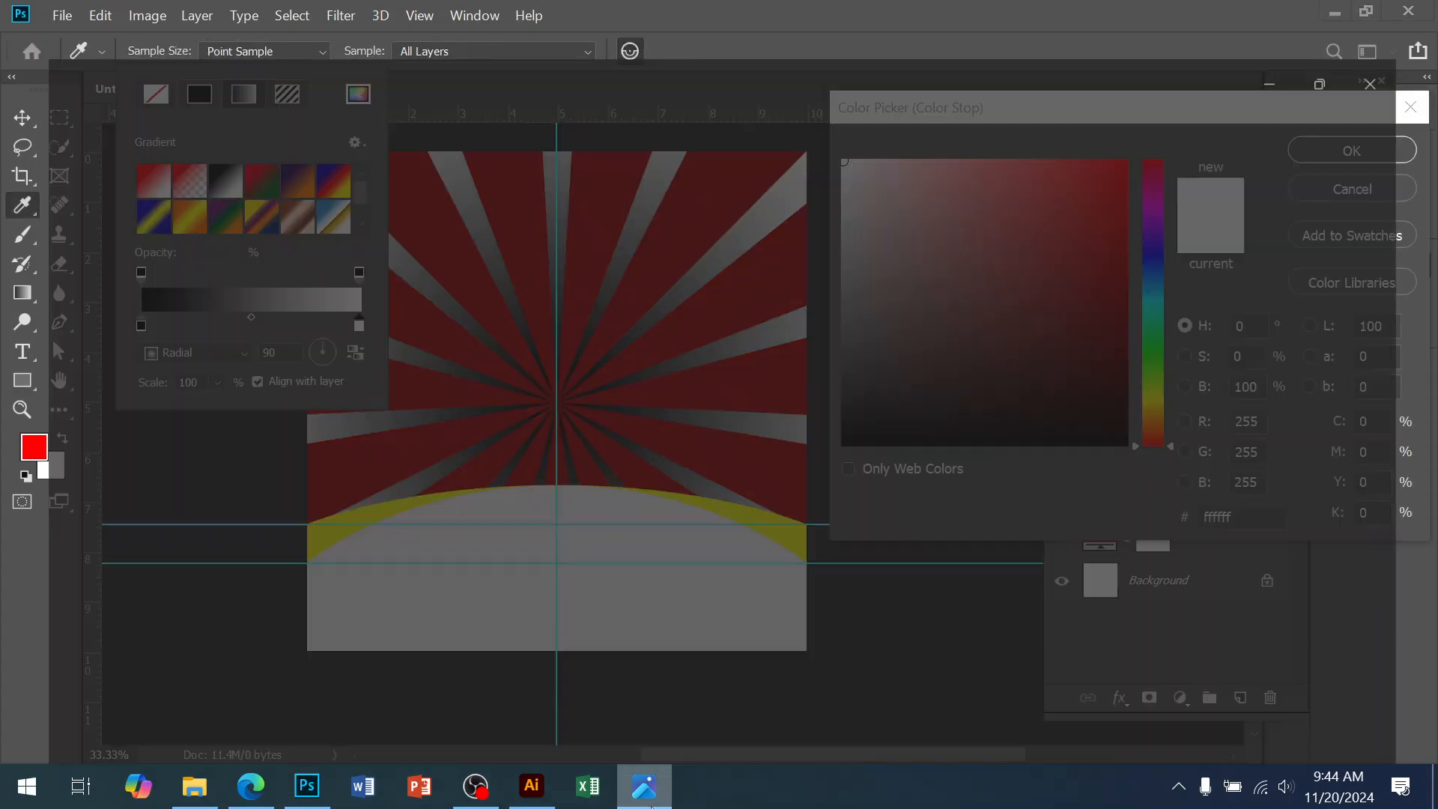
pyautogui.click(650, 804)
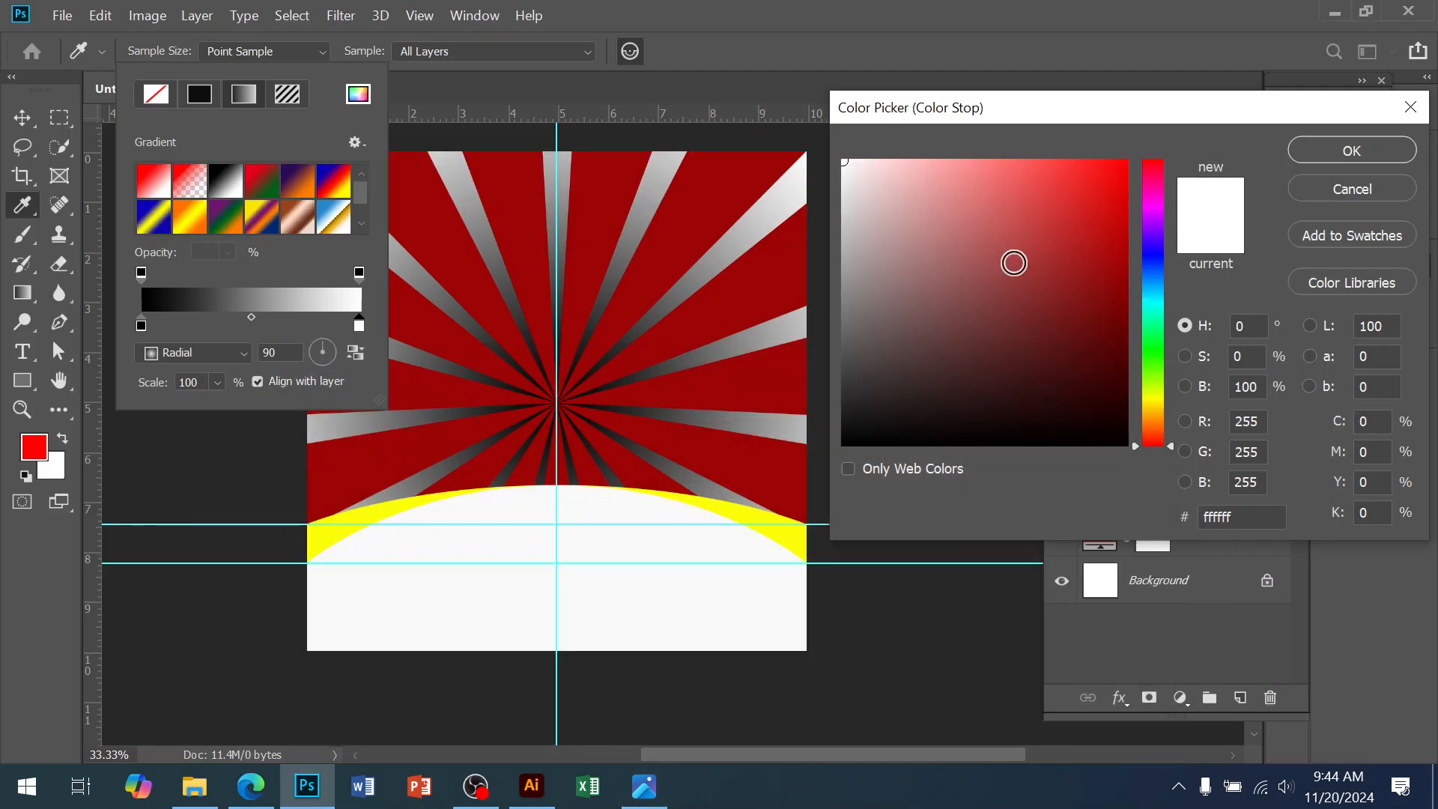
pyautogui.click(1116, 337)
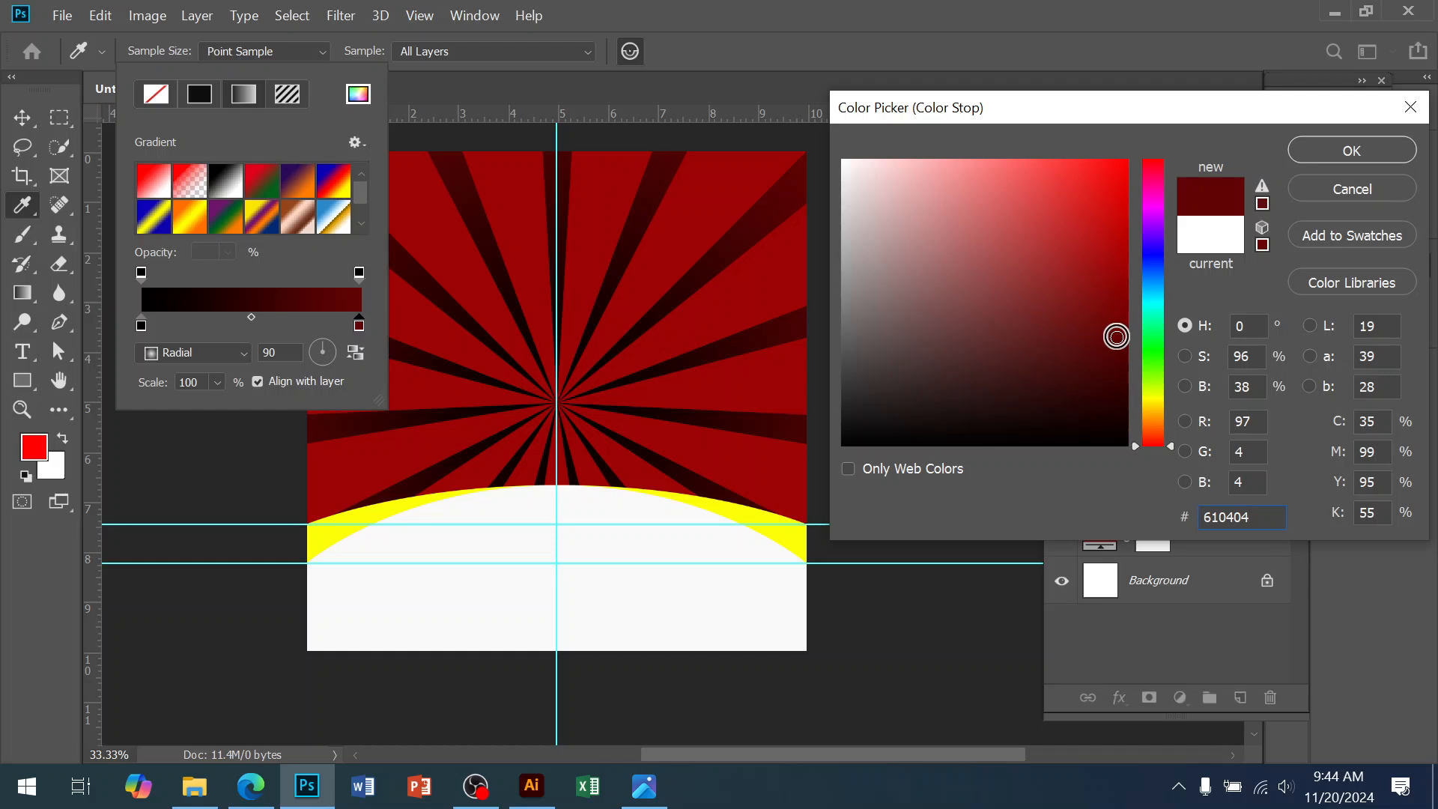
pyautogui.moveTo(1121, 344); pyautogui.dragTo(1118, 306)
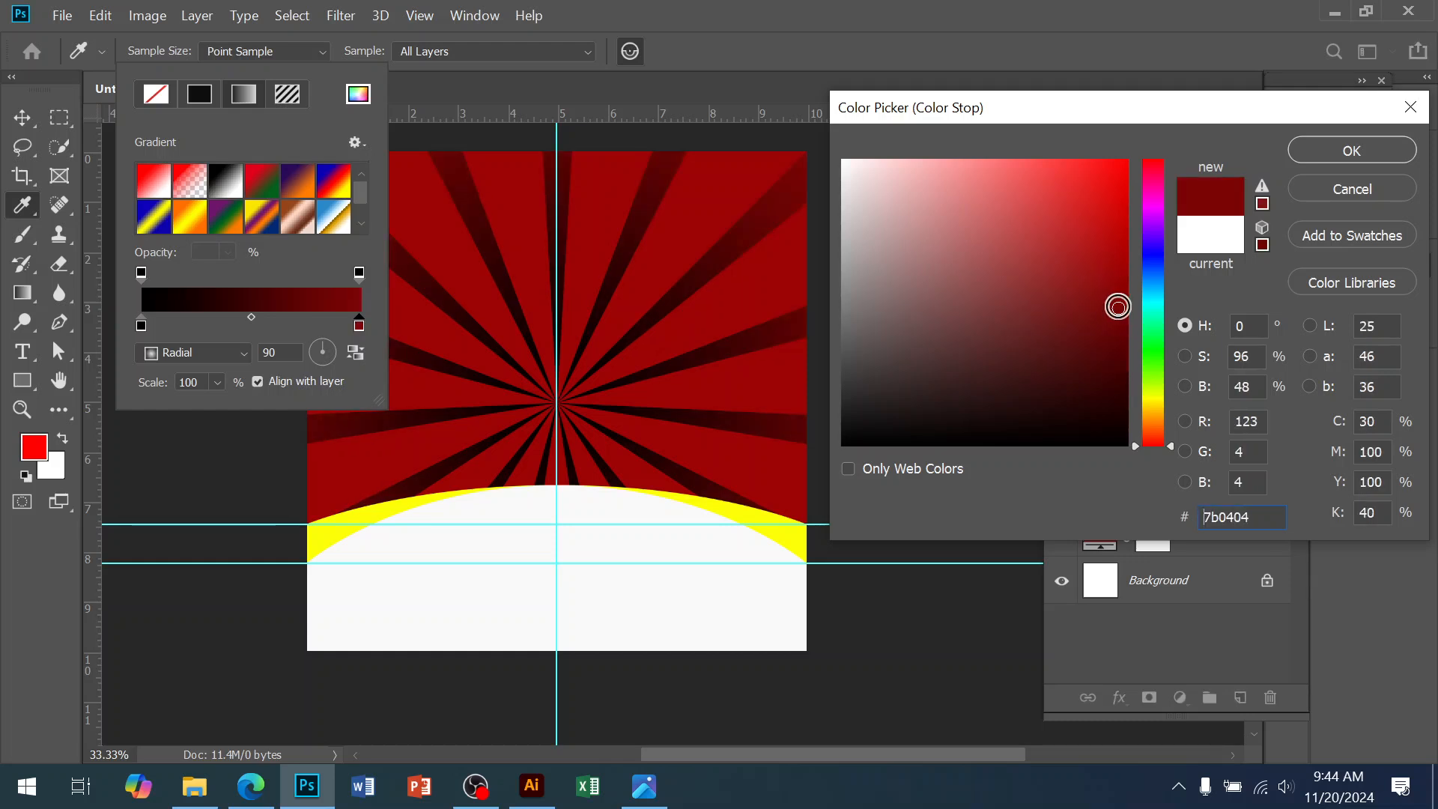
pyautogui.click(1301, 158)
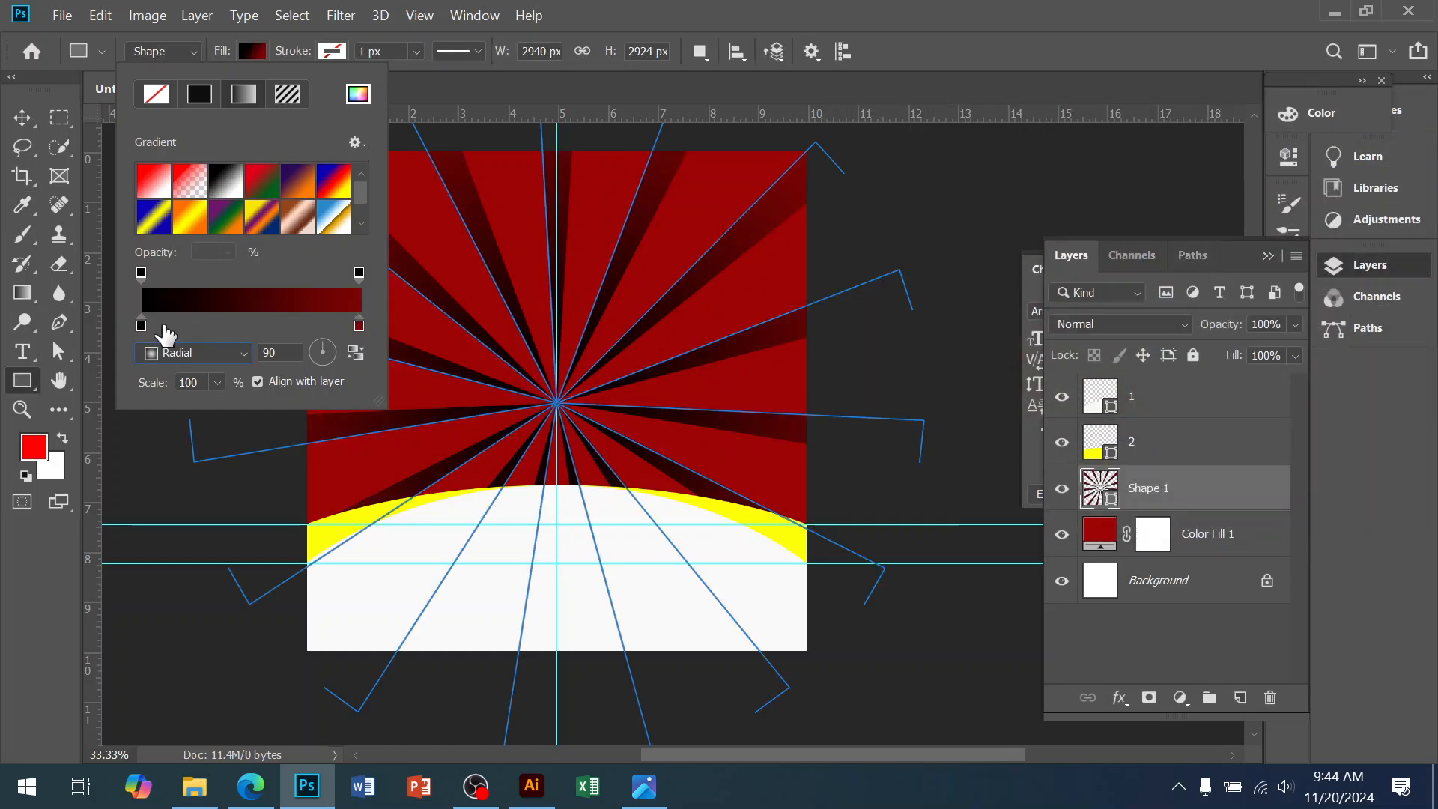
# Set the gradient's left stop to bright red f71212
pyautogui.doubleClick(141, 326)
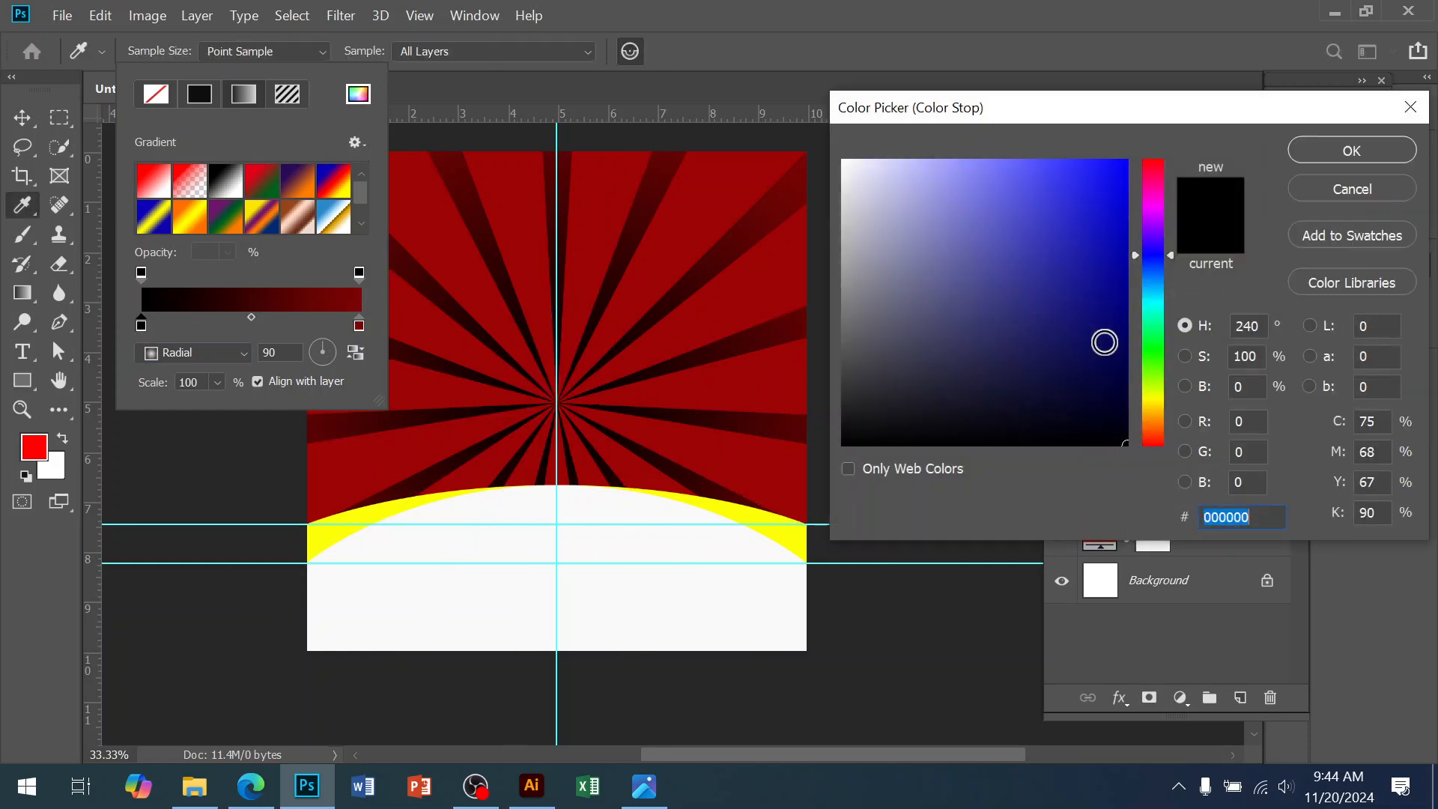
pyautogui.moveTo(1147, 396); pyautogui.dragTo(1139, 451)
pyautogui.moveTo(1127, 210)
pyautogui.mouseDown()
pyautogui.moveTo(1114, 188)
pyautogui.moveTo(1102, 203)
pyautogui.moveTo(1104, 170)
pyautogui.moveTo(1127, 174)
pyautogui.mouseUp()
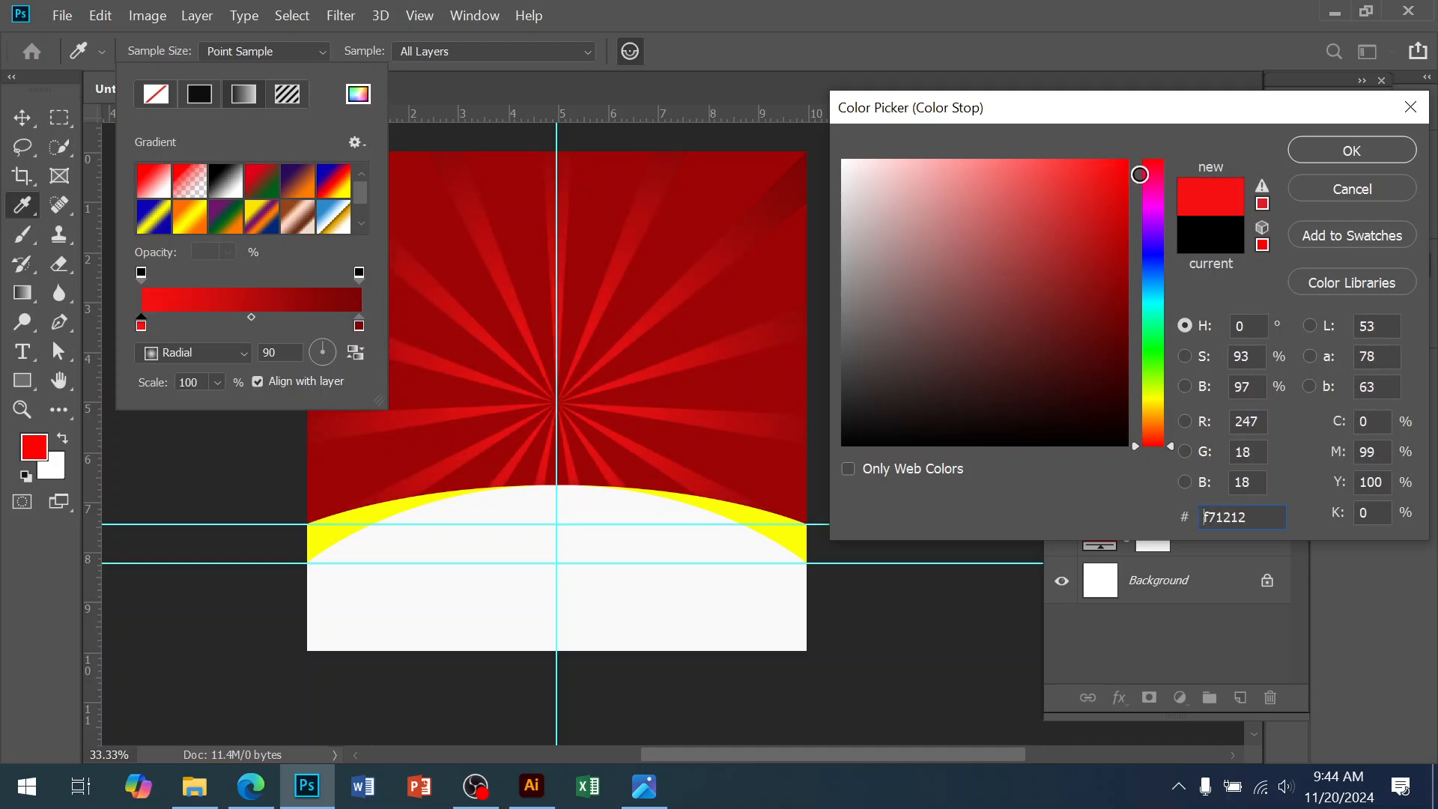
pyautogui.click(24, 147)
pyautogui.click(24, 119)
pyautogui.click(1110, 328)
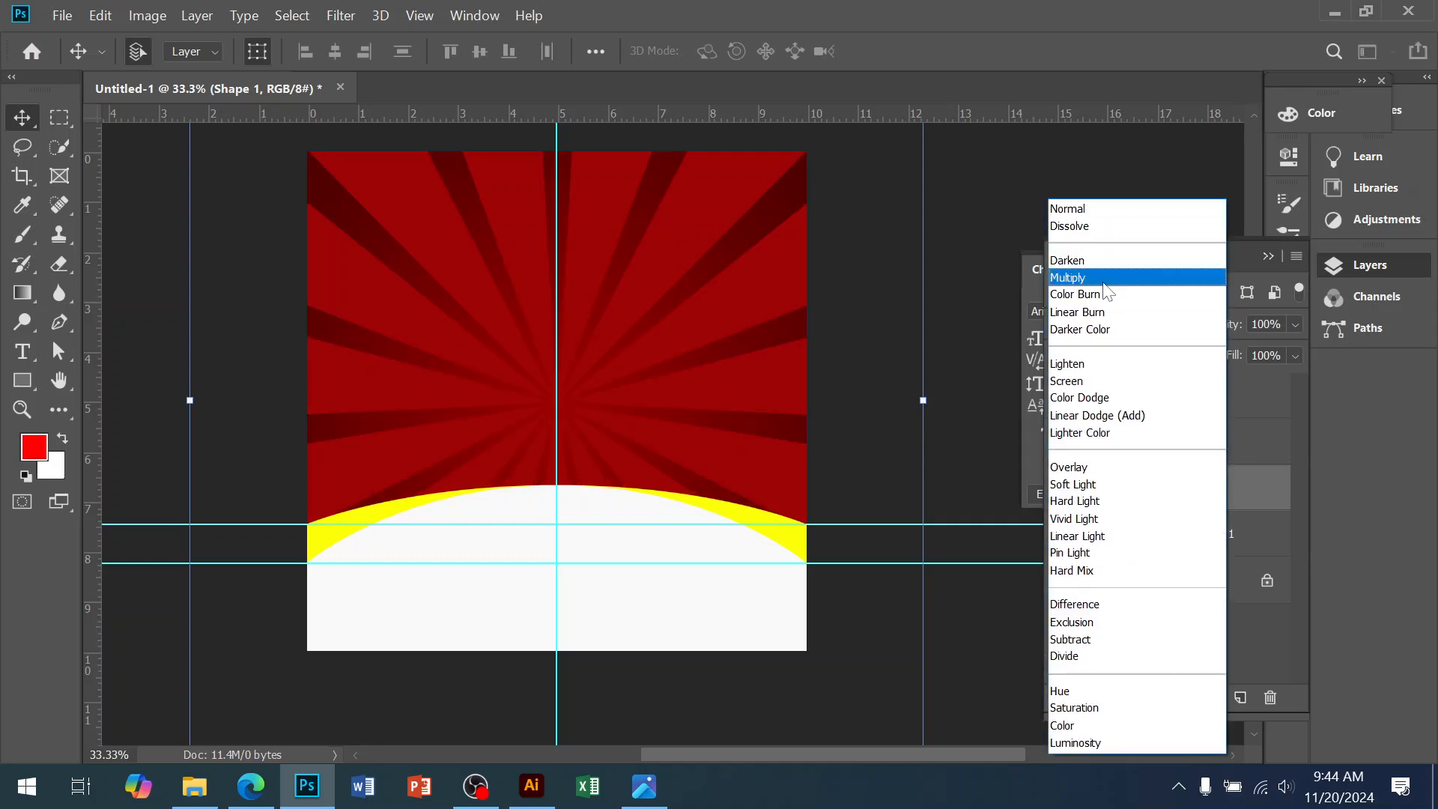
# Set Shape 1 to Multiply blend mode at 48% opacity and deselect it
pyautogui.press('Return')
pyautogui.click(1295, 324)
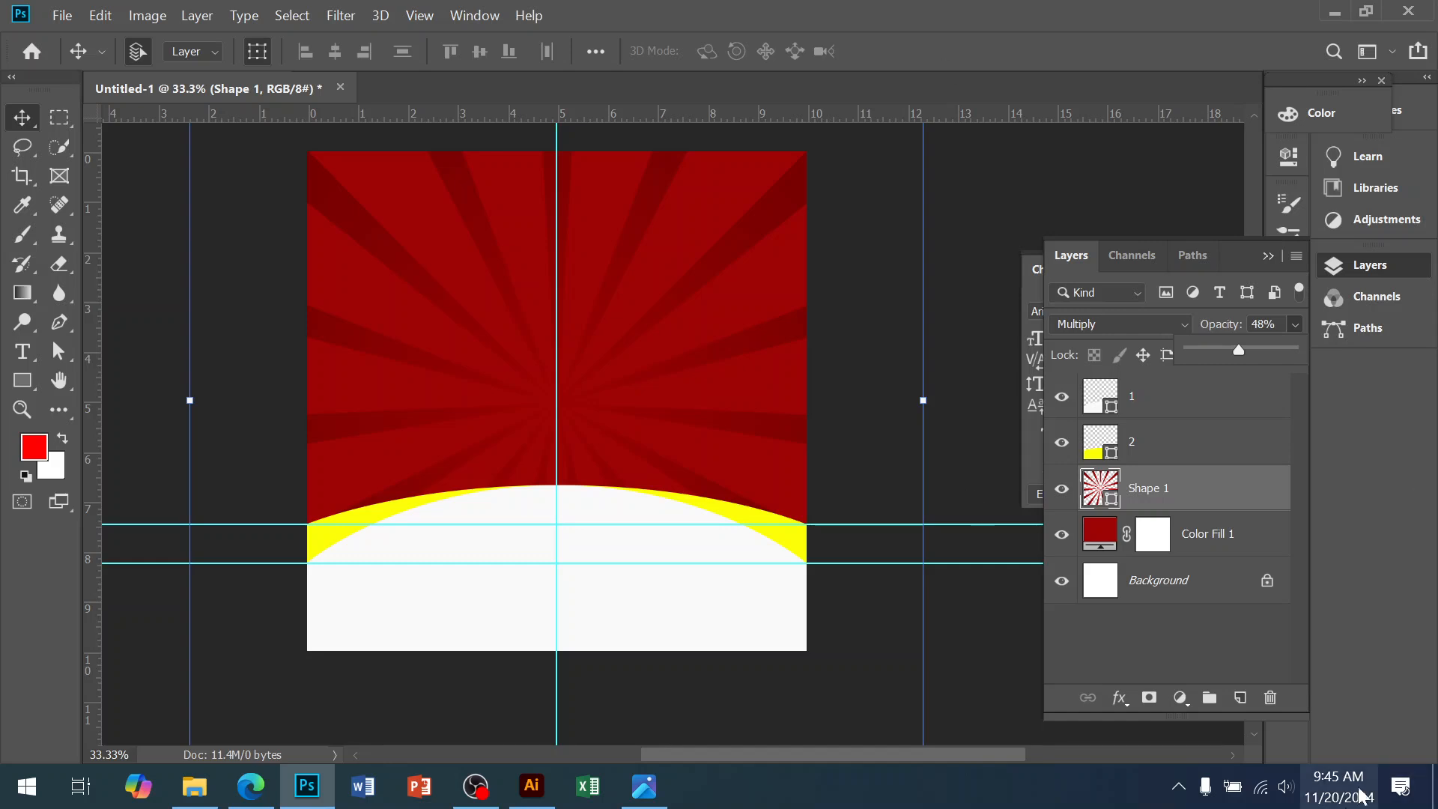
pyautogui.click(967, 281)
pyautogui.click(966, 281)
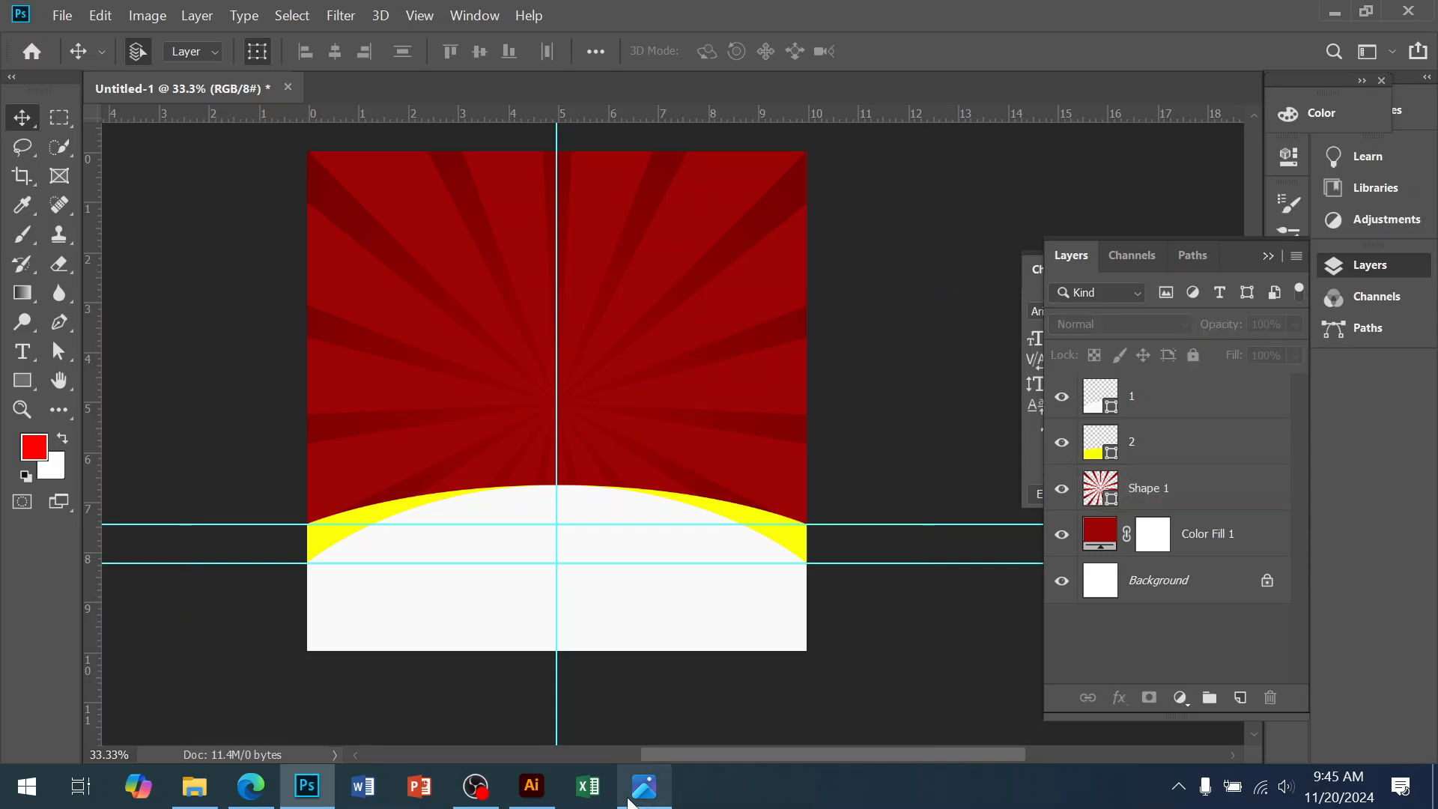
# Check the food poster reference, then zoom into the canvas's top-right area
pyautogui.moveTo(629, 802)
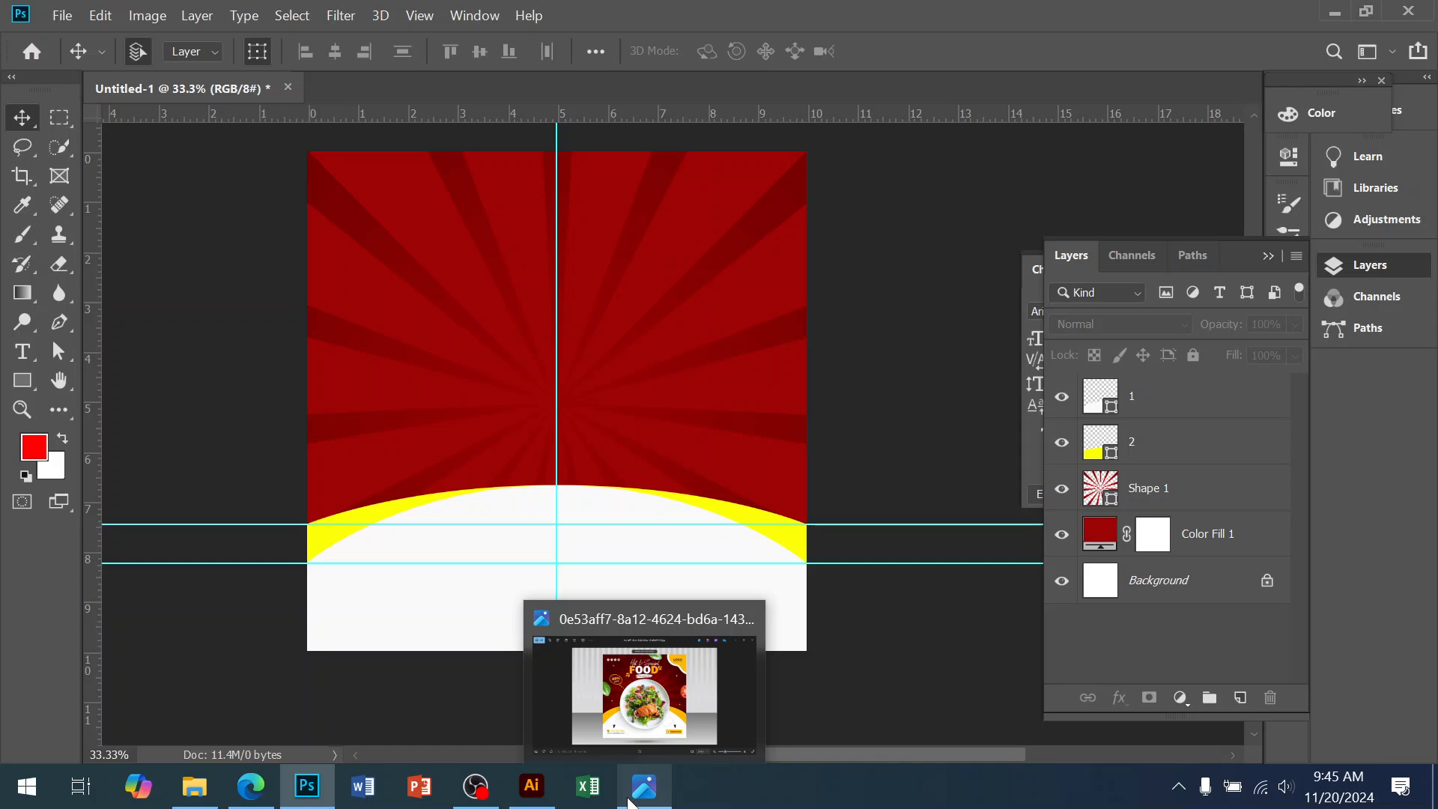
pyautogui.click(632, 802)
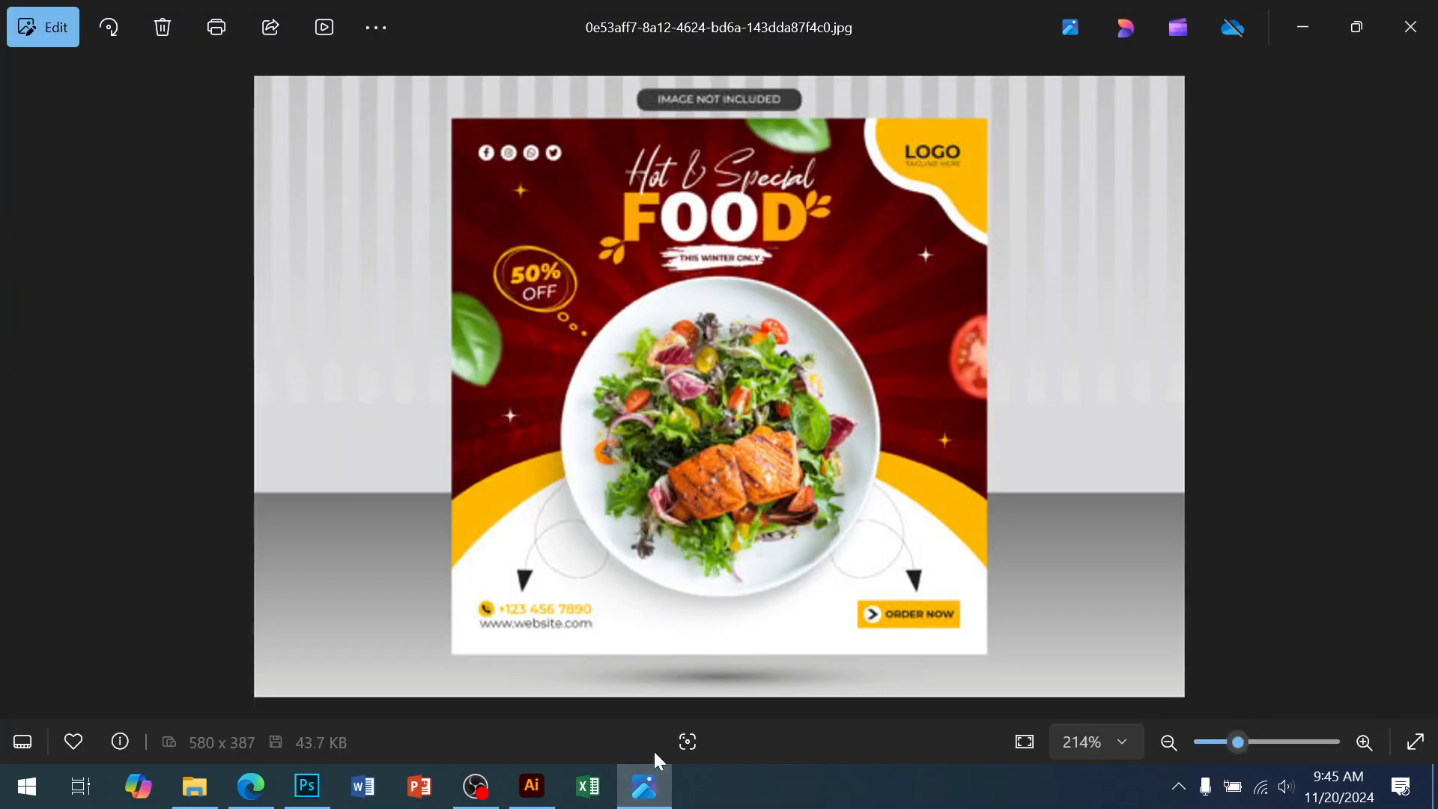
pyautogui.click(311, 800)
pyautogui.keyDown('ctrl'); pyautogui.click(731, 328); pyautogui.keyUp('ctrl')
pyautogui.moveTo(729, 333); pyautogui.dragTo(671, 626)
pyautogui.keyDown('ctrl'); pyautogui.click(681, 472); pyautogui.keyUp('ctrl')
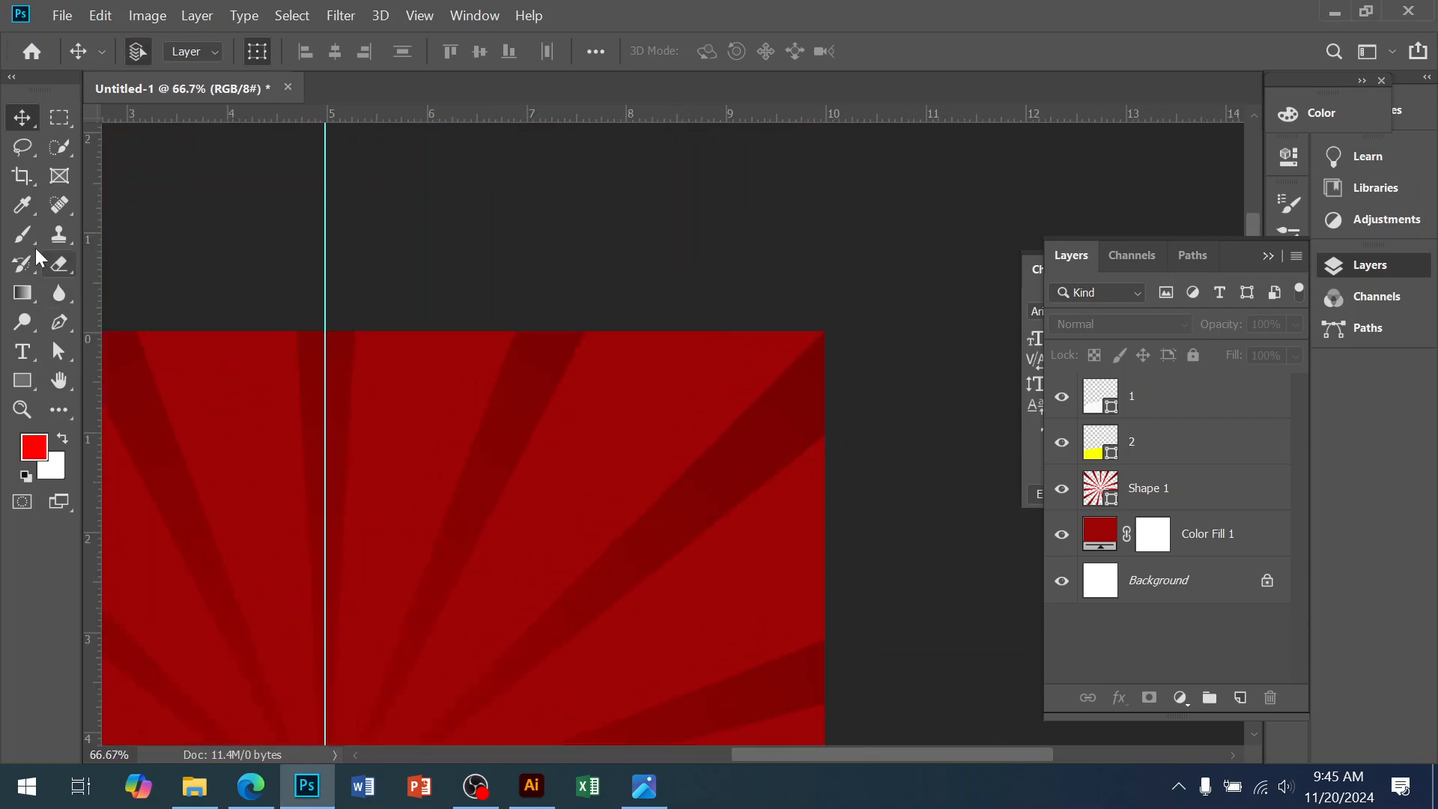
# Draw a triangle with the Pen tool across the poster's top-right corner as Shape 2
pyautogui.click(59, 322)
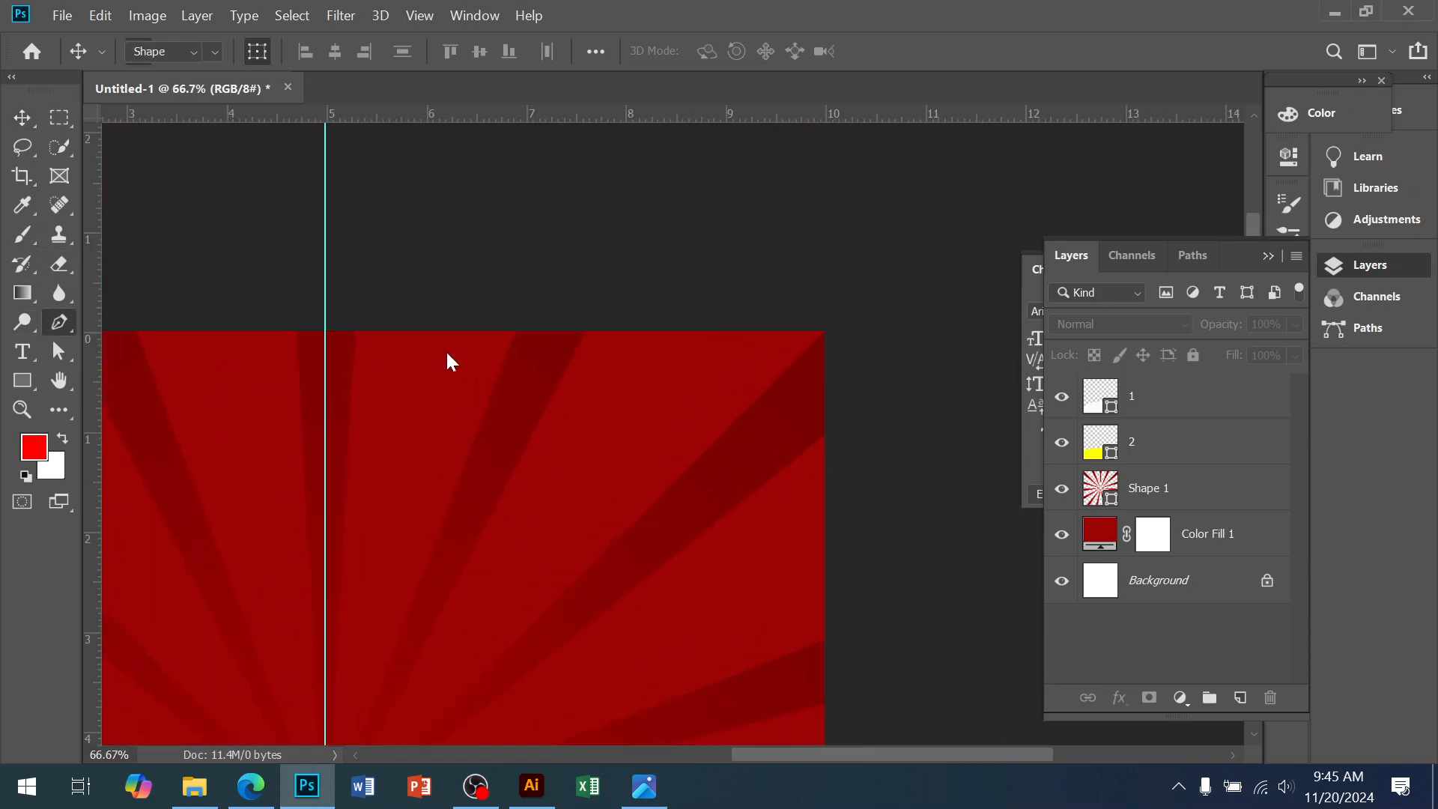
pyautogui.click(819, 331)
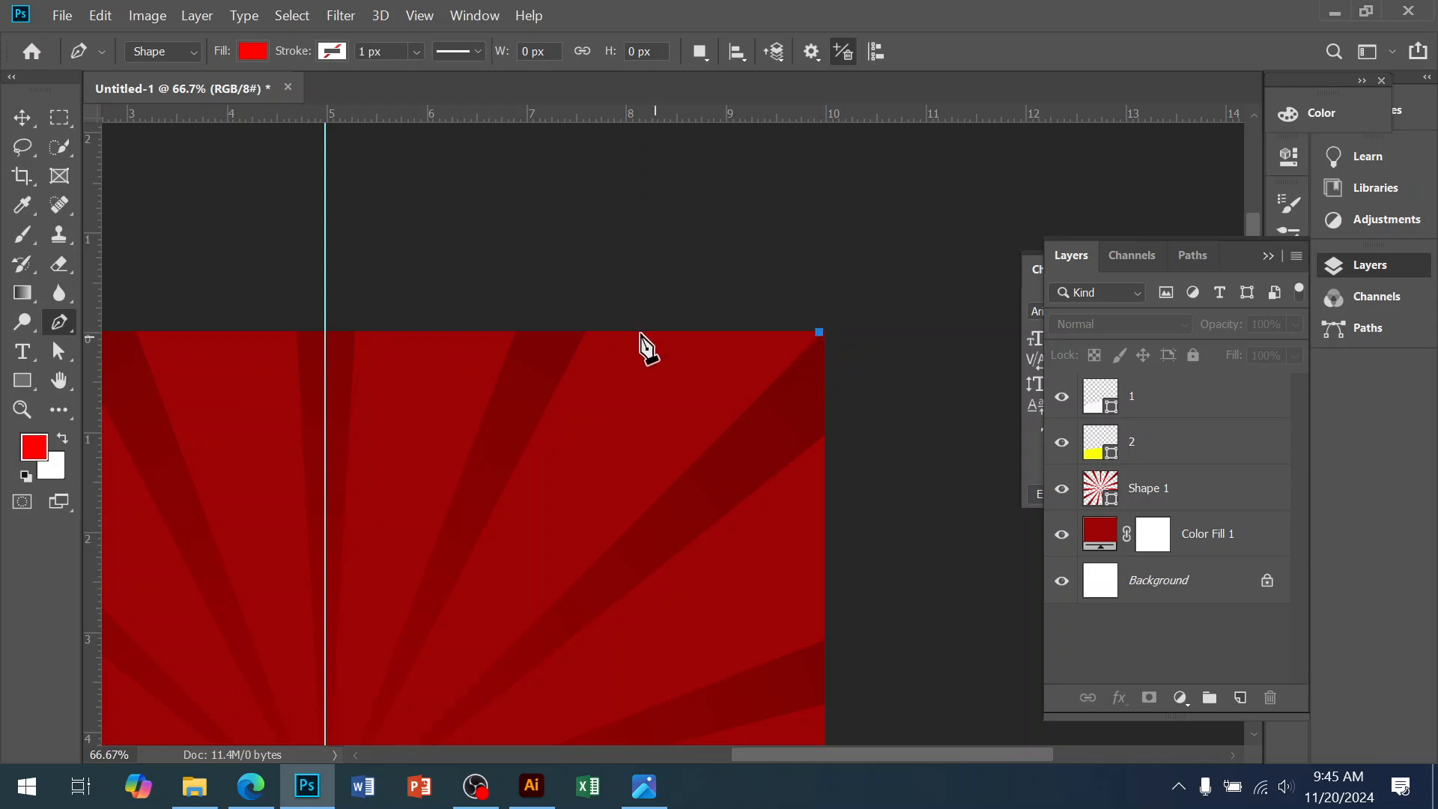
pyautogui.click(559, 332)
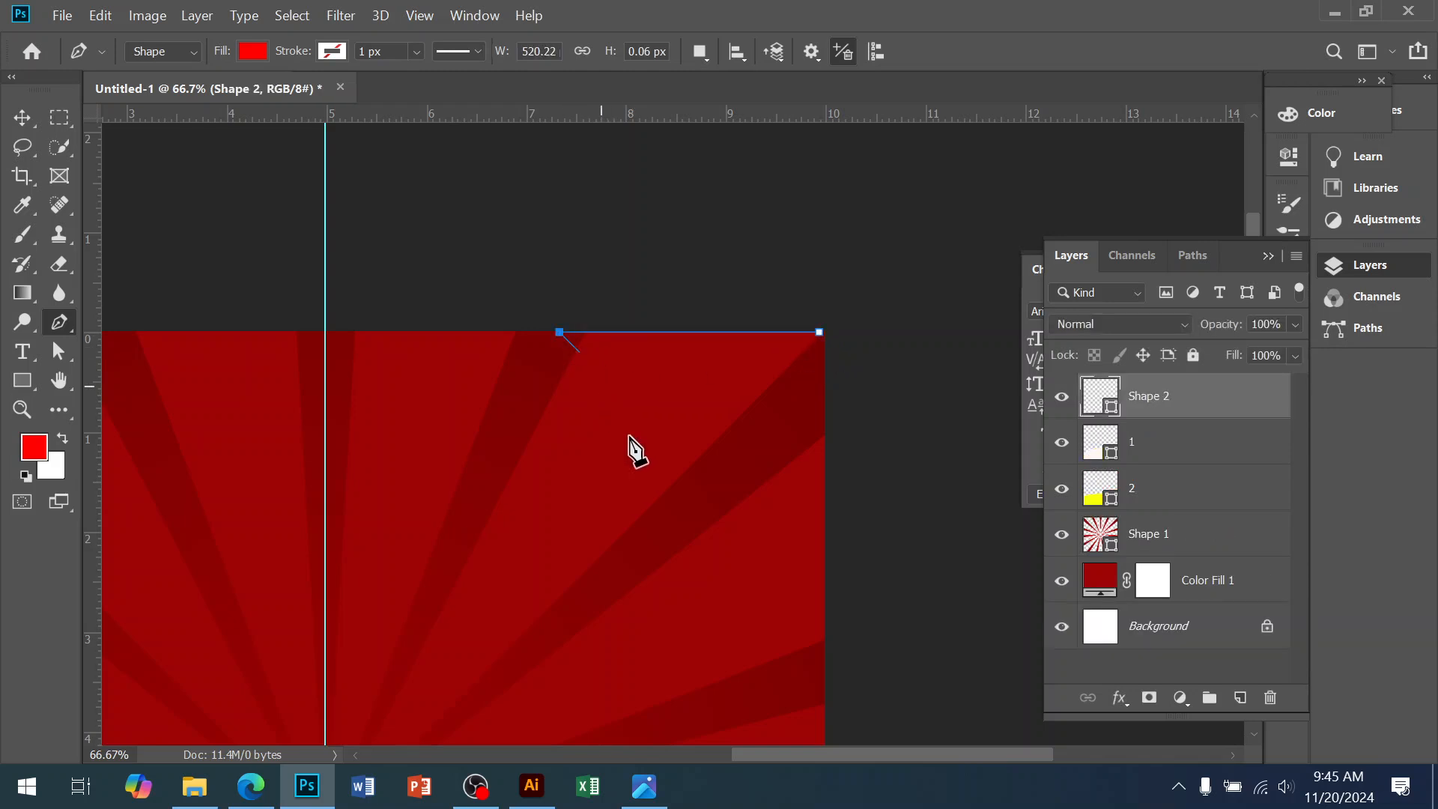
pyautogui.click(823, 595)
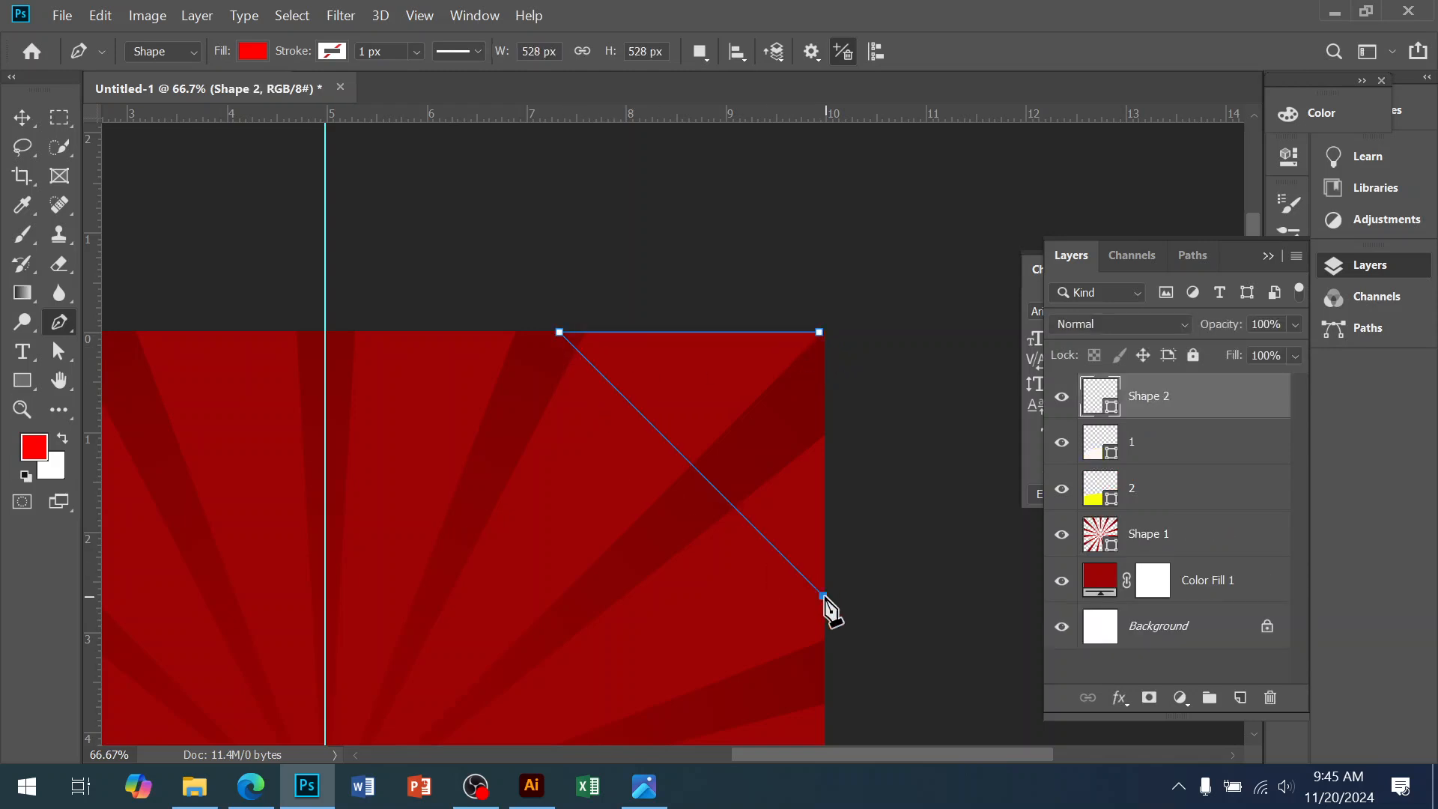
pyautogui.click(819, 332)
pyautogui.press('v')
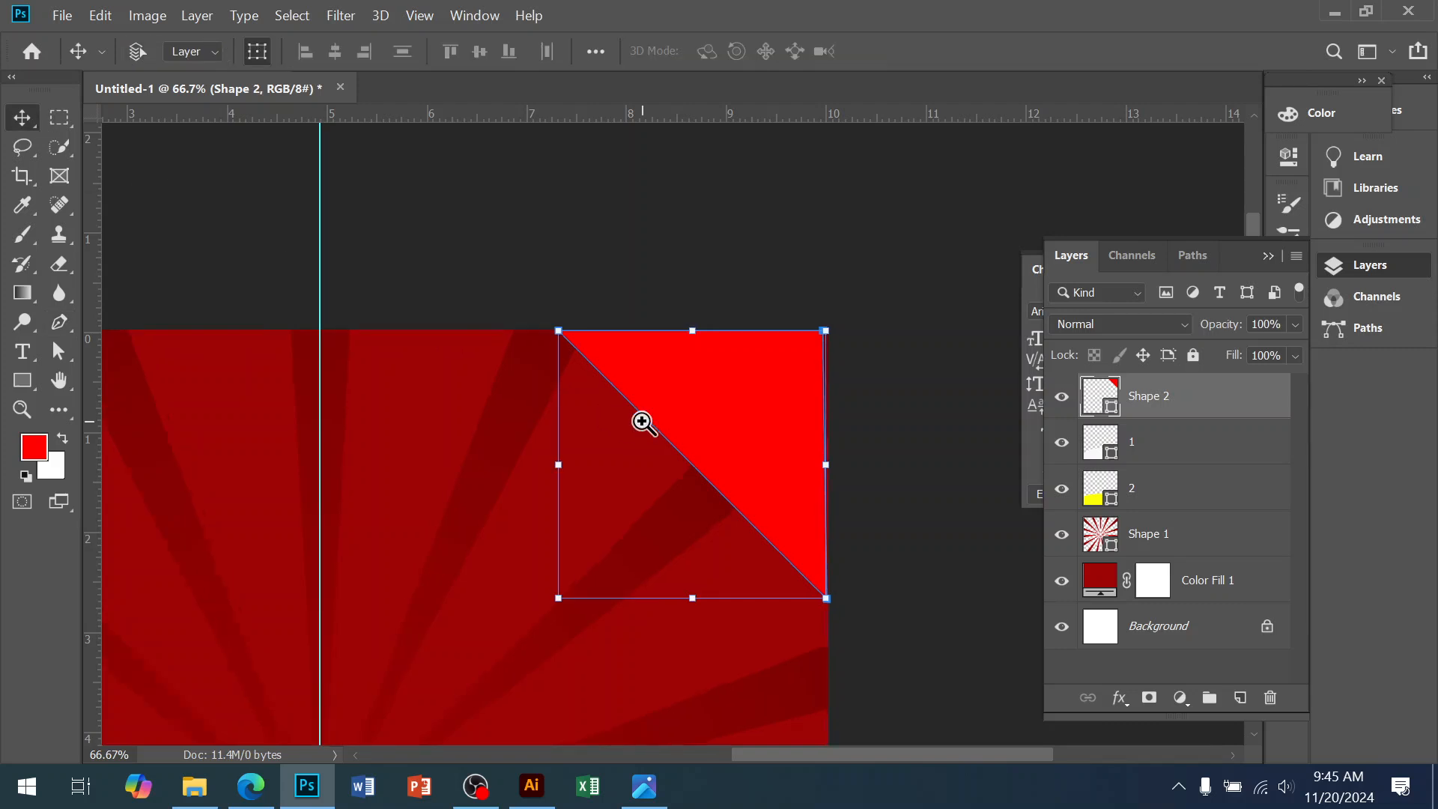
# Nudge the triangle right and up, then zoom in on its diagonal edge
pyautogui.scroll(2, 642, 421)
pyautogui.press('Right')
pyautogui.press('Right')
pyautogui.press('Right')
pyautogui.press('Right')
pyautogui.press('Right')
pyautogui.press('Right')
pyautogui.press('Right')
pyautogui.press('Right')
pyautogui.press('Right')
pyautogui.press('Right')
pyautogui.press('Right')
pyautogui.press('Right')
pyautogui.press('Right')
pyautogui.press('Right')
pyautogui.press('Right')
pyautogui.press('Right')
pyautogui.press('Right')
pyautogui.press('Right')
pyautogui.press('Right')
pyautogui.press('Right')
pyautogui.press('Up')
pyautogui.press('Up')
pyautogui.press('Up')
pyautogui.press('Up')
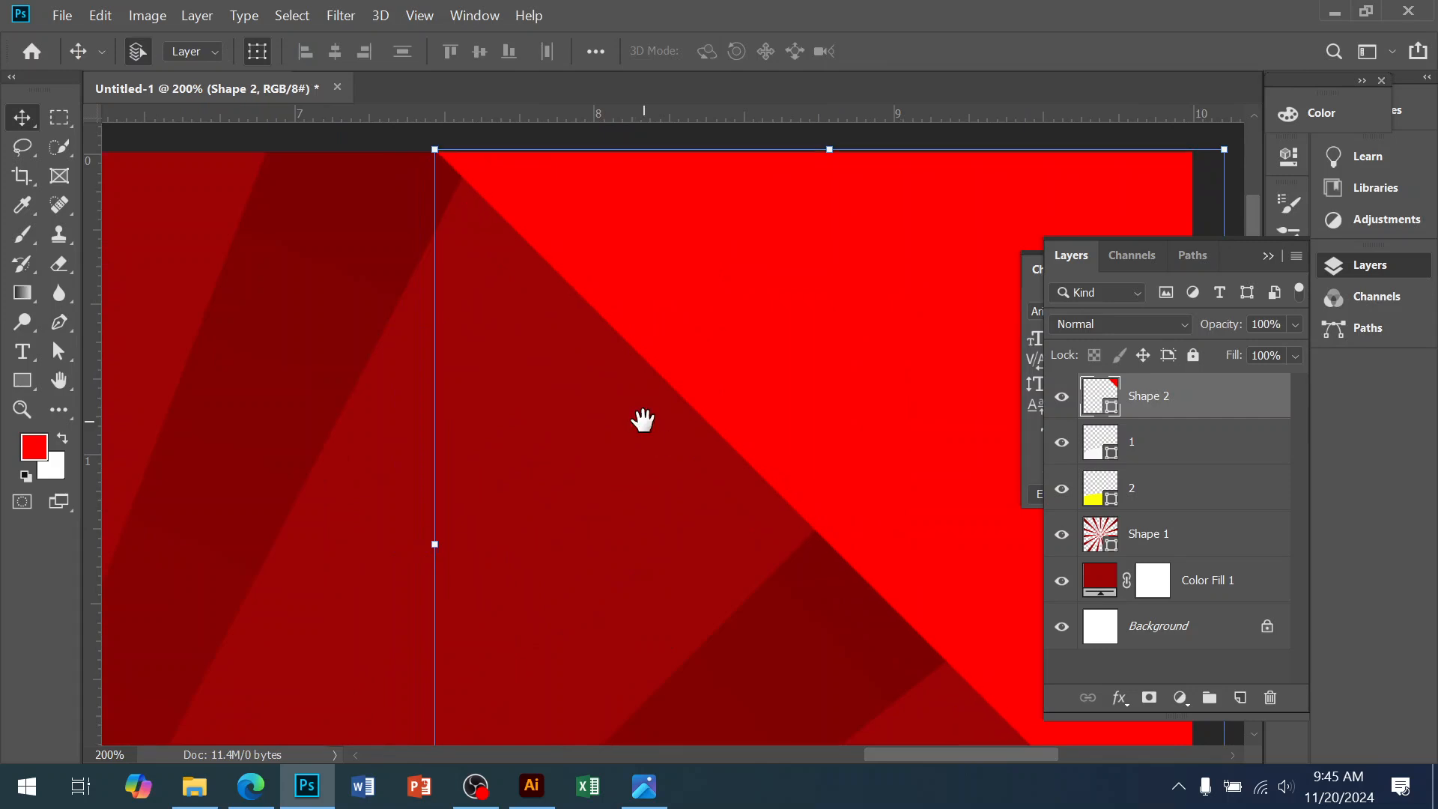
pyautogui.moveTo(642, 417); pyautogui.dragTo(417, 347)
pyautogui.keyDown('alt'); pyautogui.click(552, 414); pyautogui.keyUp('alt')
pyautogui.keyDown('alt'); pyautogui.click(552, 416); pyautogui.keyUp('alt')
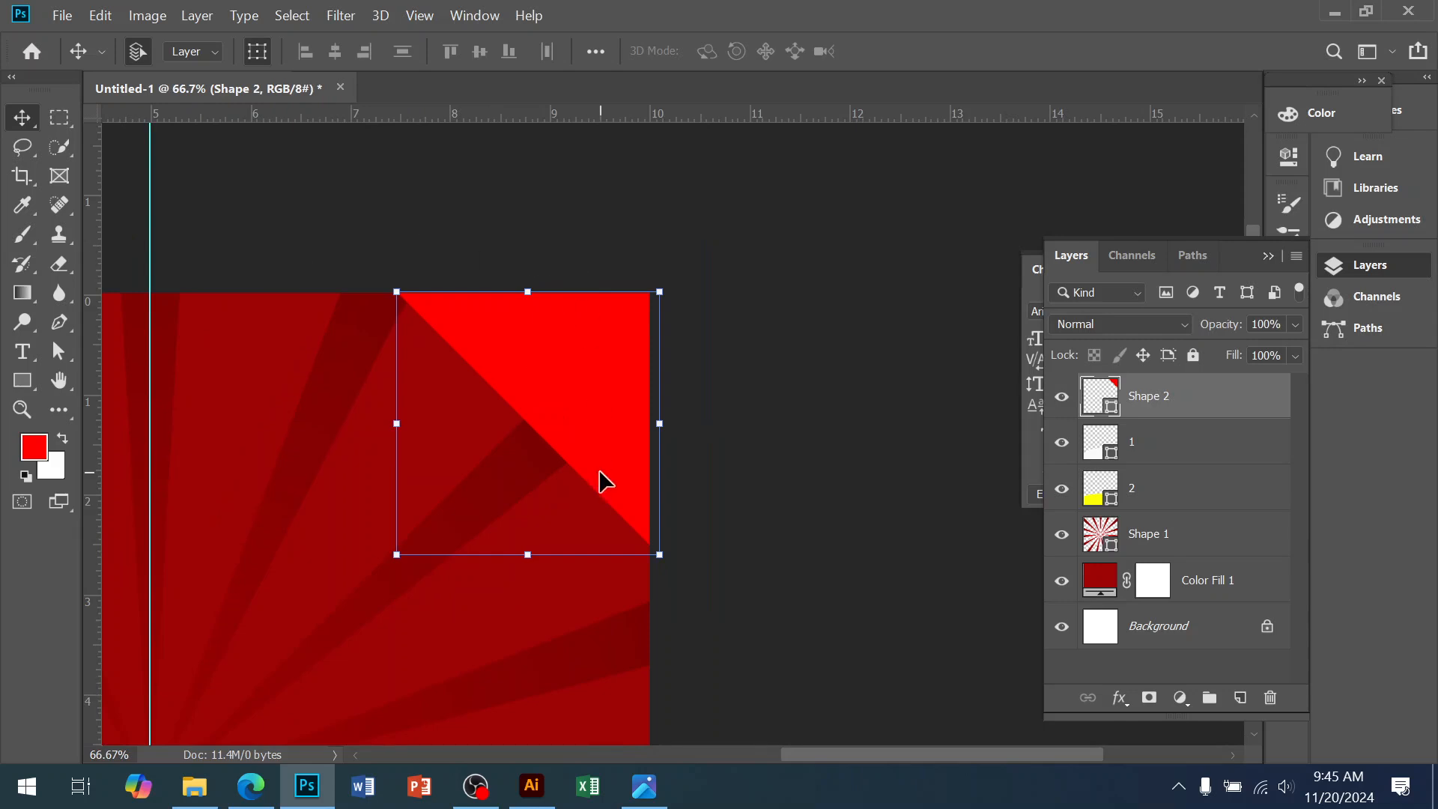
pyautogui.keyDown('ctrl'); pyautogui.click(552, 380); pyautogui.keyUp('ctrl')
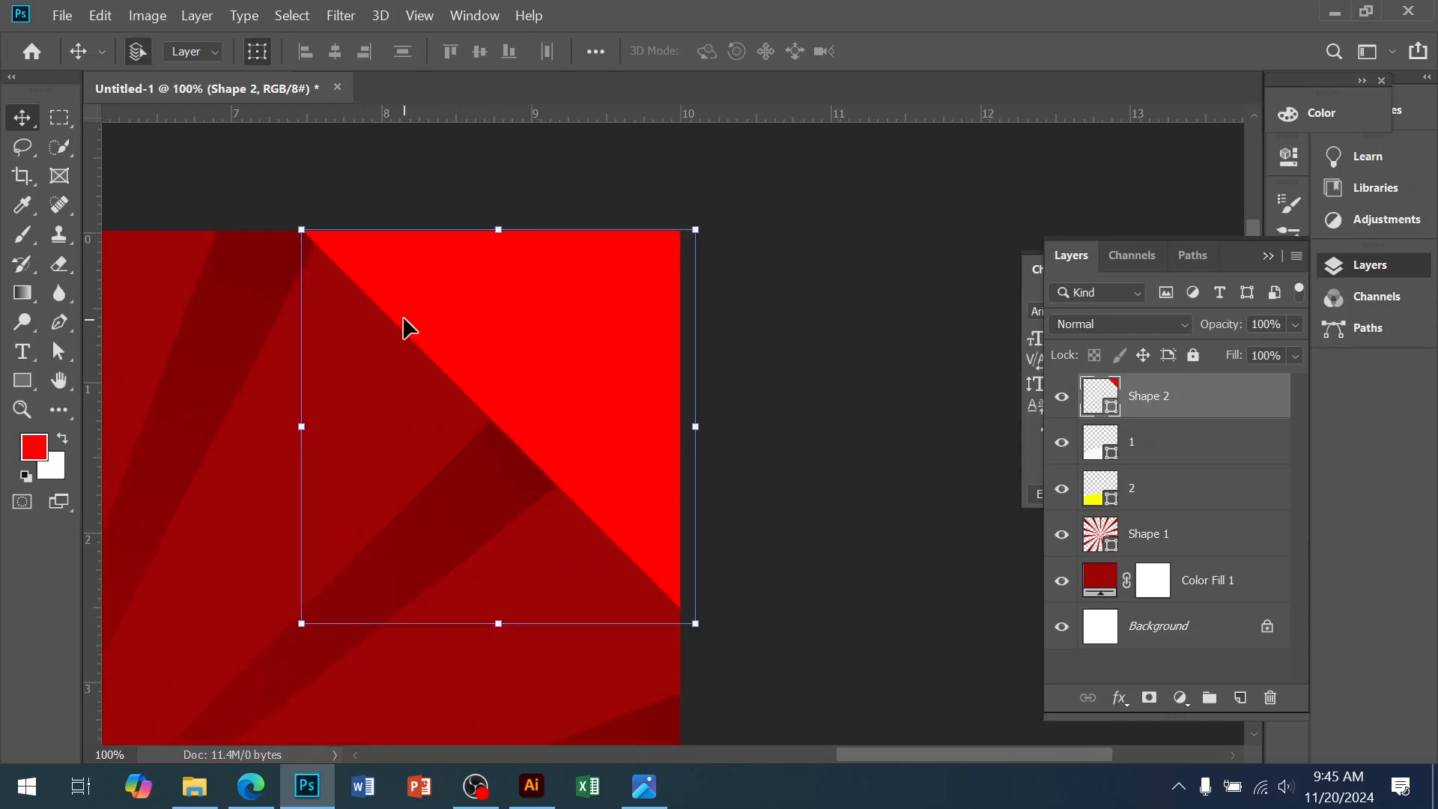
pyautogui.keyDown('ctrl'); pyautogui.click(552, 461); pyautogui.keyUp('ctrl')
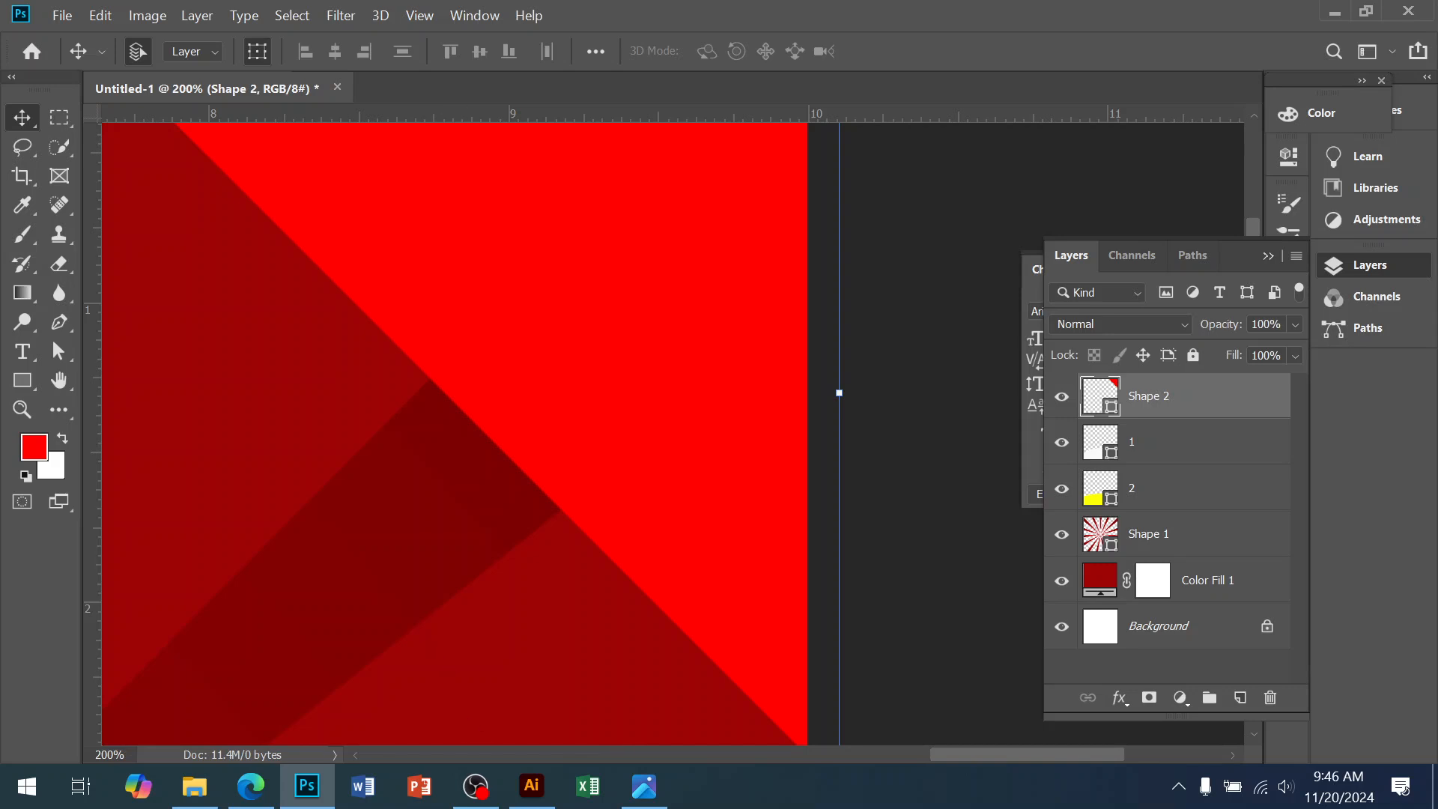
# Choose the Add Anchor Point Tool and add a point on the triangle's diagonal edge
pyautogui.click(476, 787)
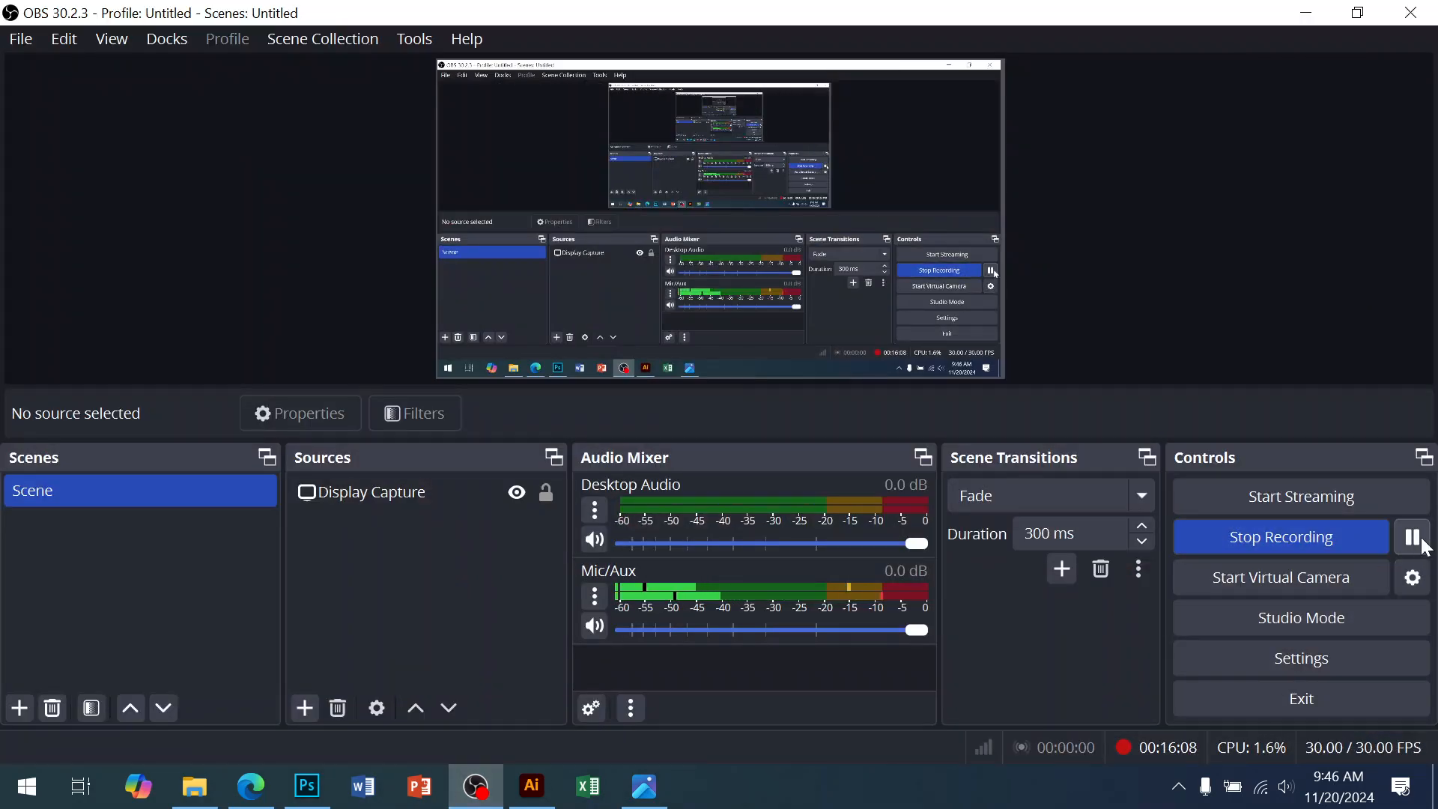
pyautogui.click(1303, 10)
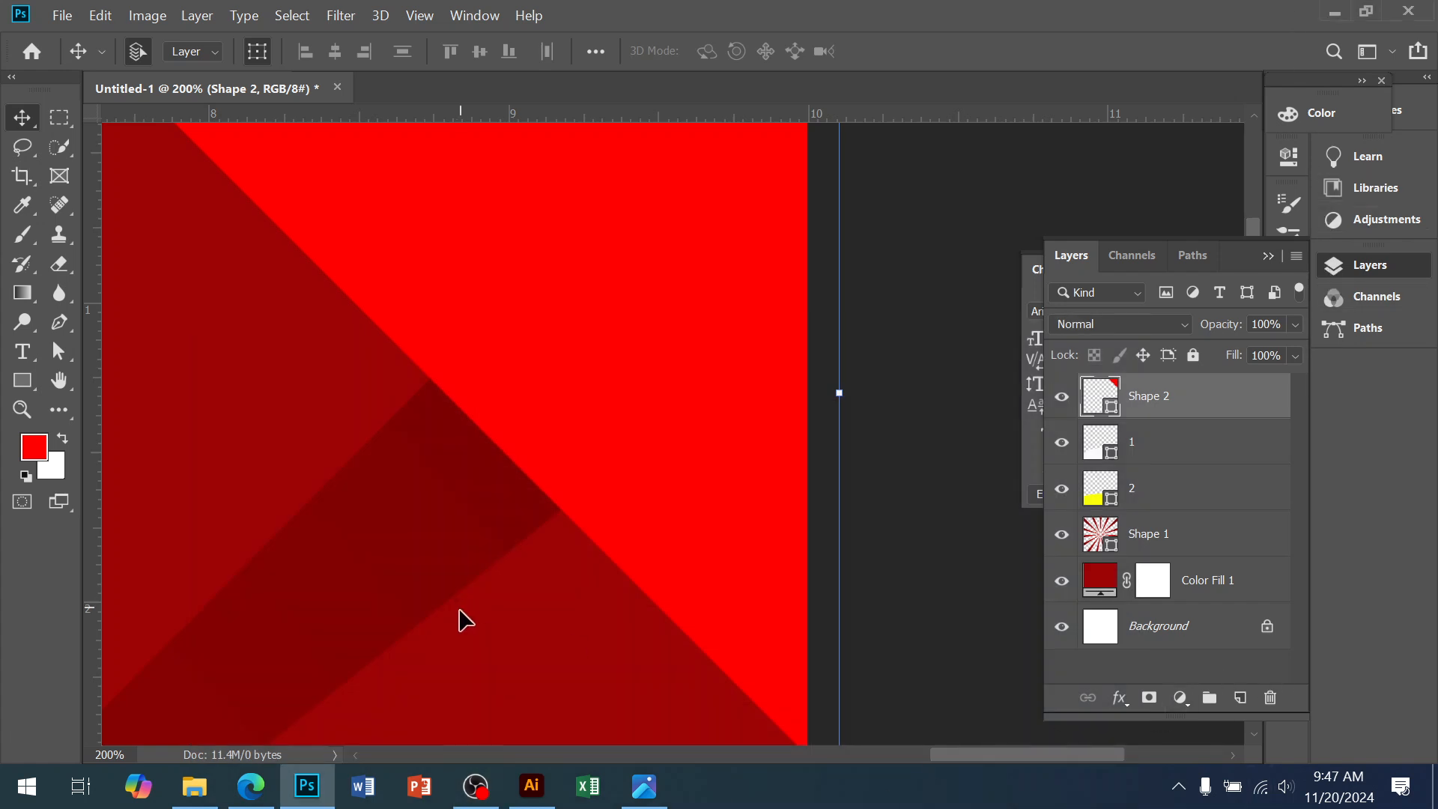
pyautogui.keyDown('ctrl'); pyautogui.keyDown('alt'); pyautogui.click(572, 436); pyautogui.keyUp('alt'); pyautogui.keyUp('ctrl')
pyautogui.keyDown('ctrl'); pyautogui.keyDown('alt'); pyautogui.click(572, 437); pyautogui.keyUp('alt'); pyautogui.keyUp('ctrl')
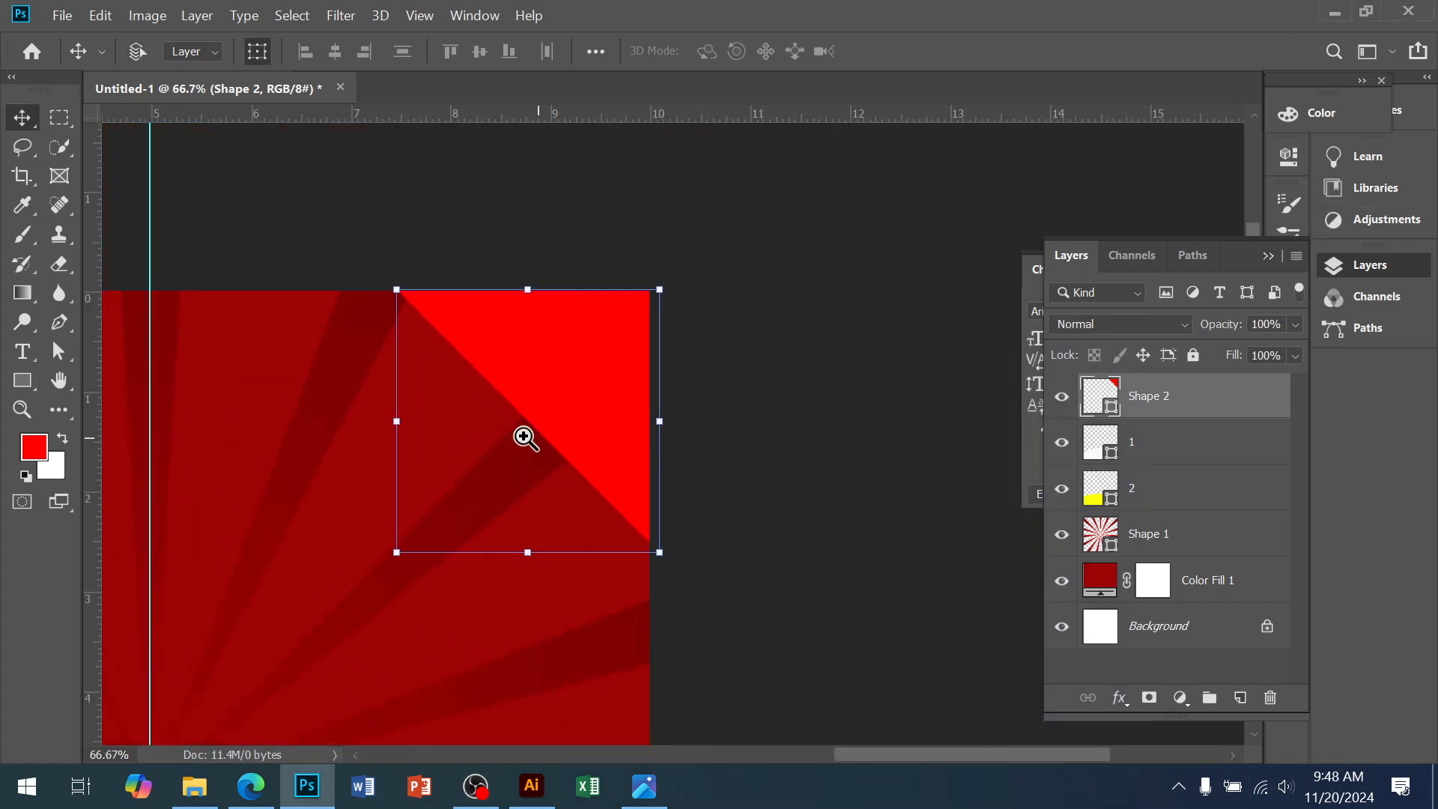
pyautogui.keyDown('ctrl'); pyautogui.click(524, 436); pyautogui.keyUp('ctrl')
pyautogui.keyDown('ctrl'); pyautogui.click(536, 386); pyautogui.keyUp('ctrl')
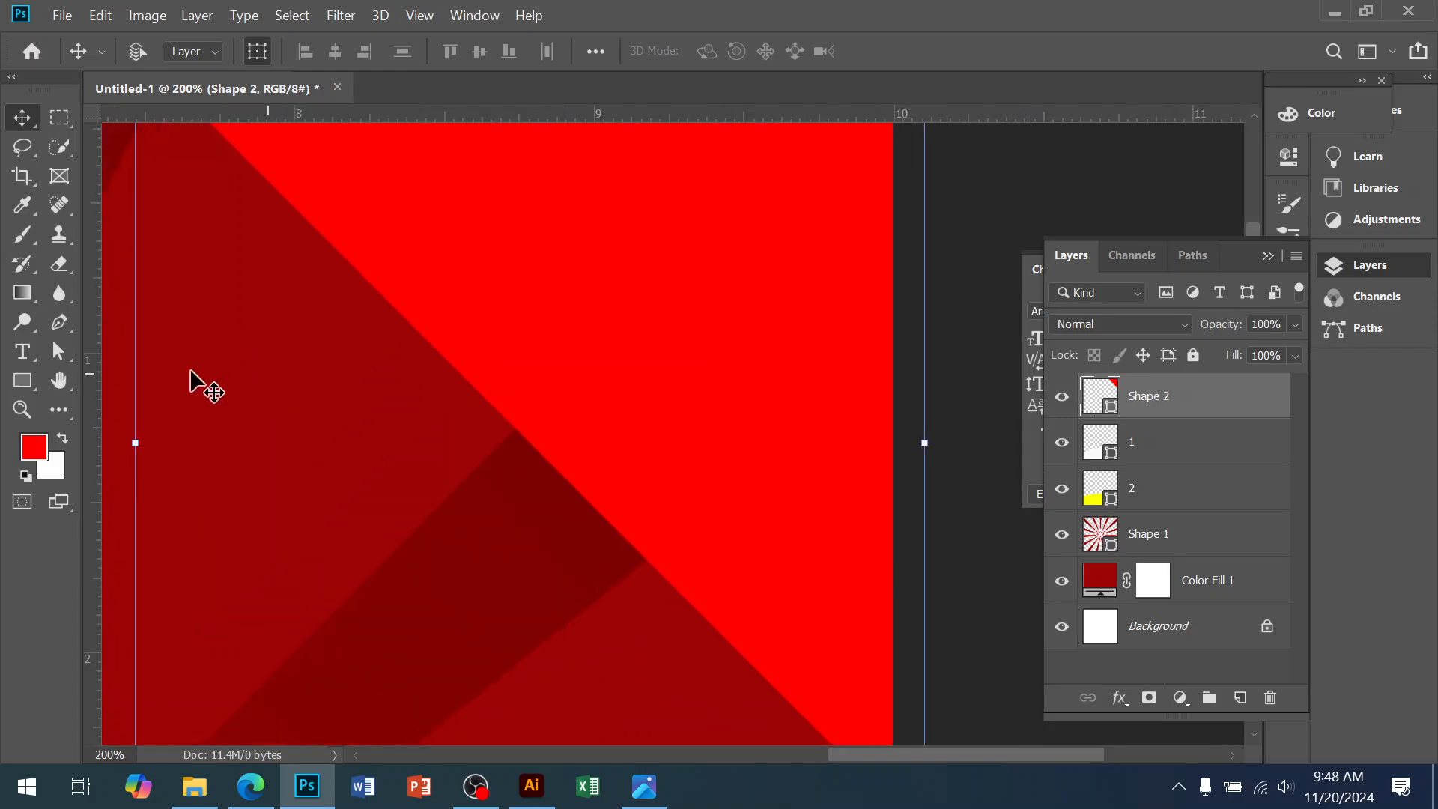
pyautogui.click(56, 329)
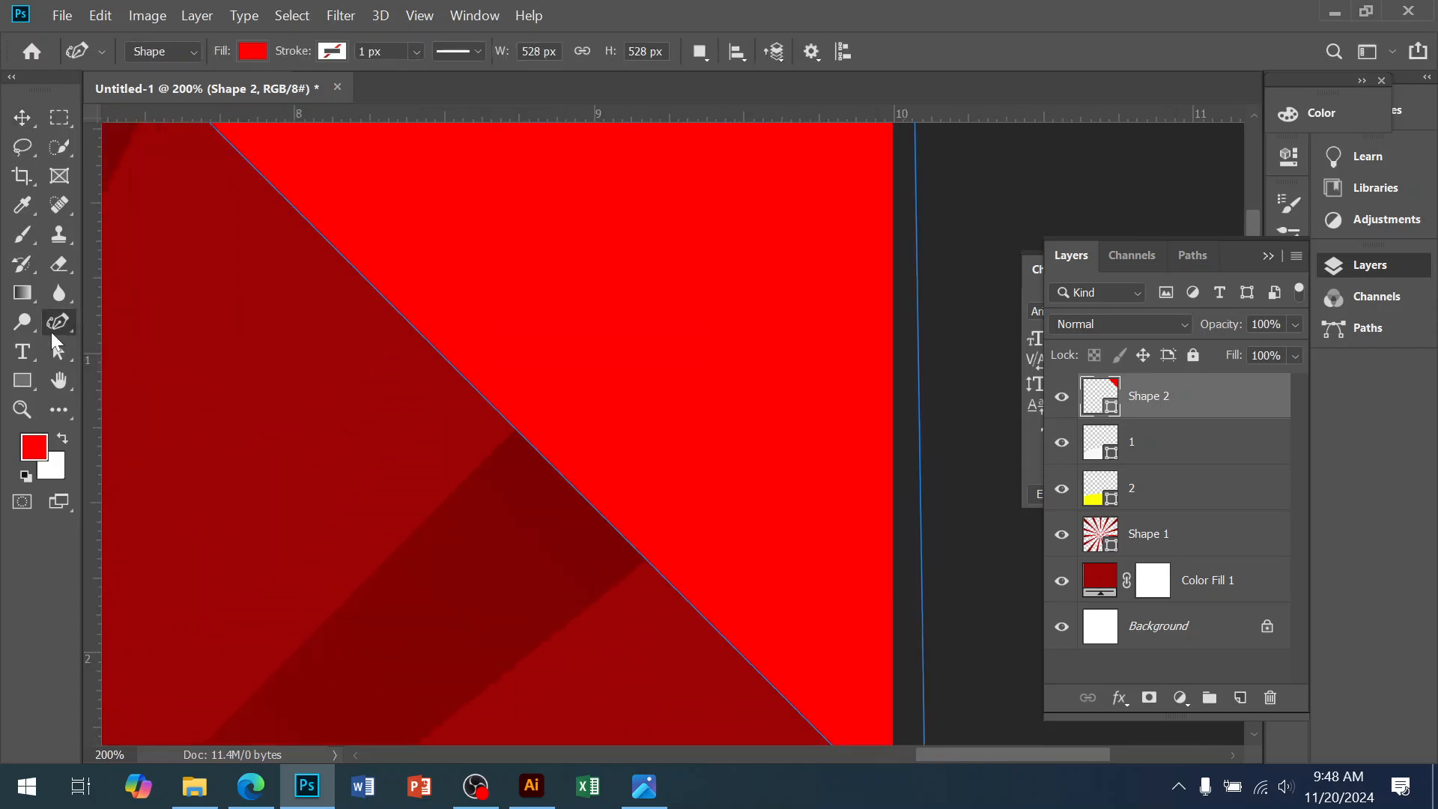
pyautogui.rightClick(58, 323)
pyautogui.click(145, 384)
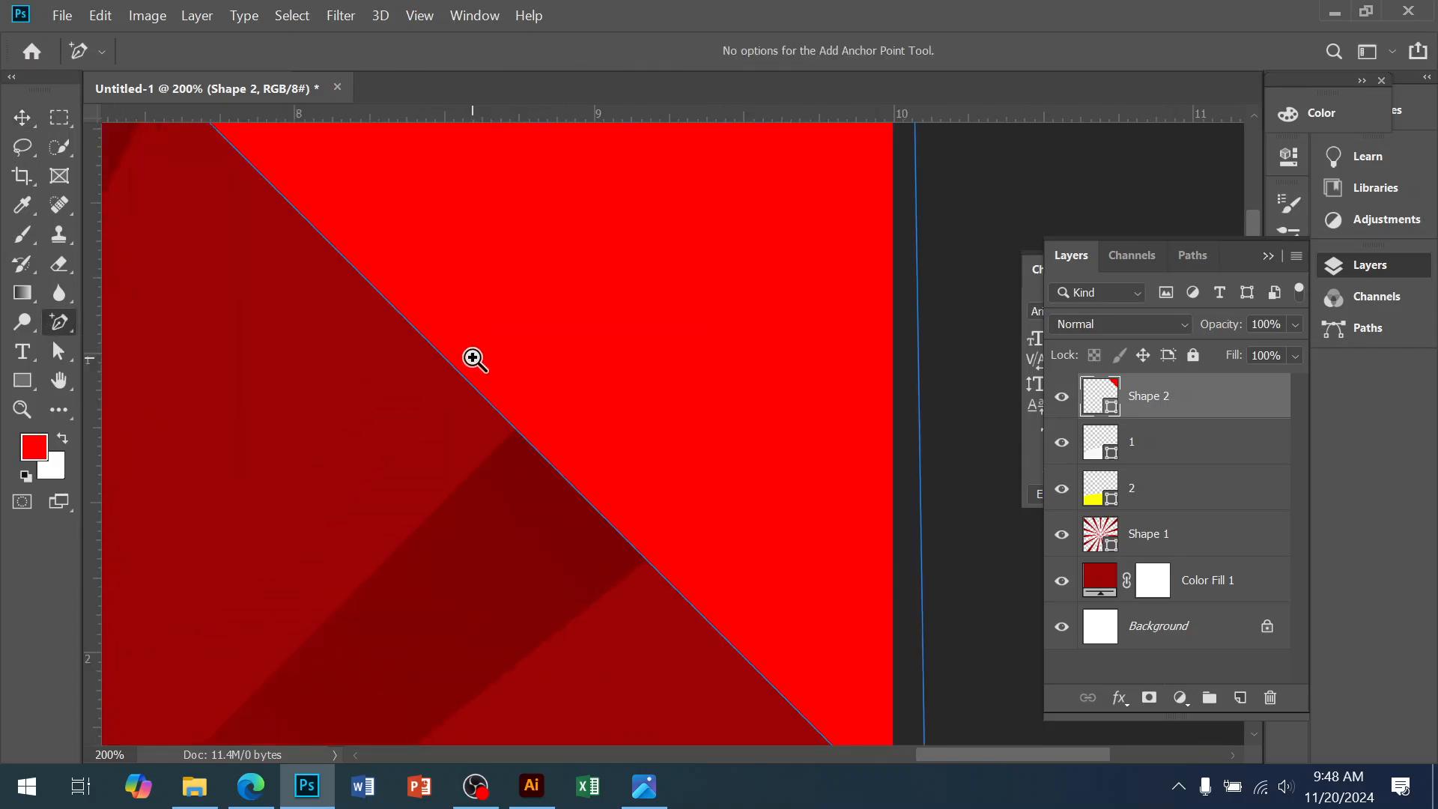
pyautogui.keyDown('ctrl'); pyautogui.keyDown('alt'); pyautogui.click(476, 364); pyautogui.keyUp('alt'); pyautogui.keyUp('ctrl')
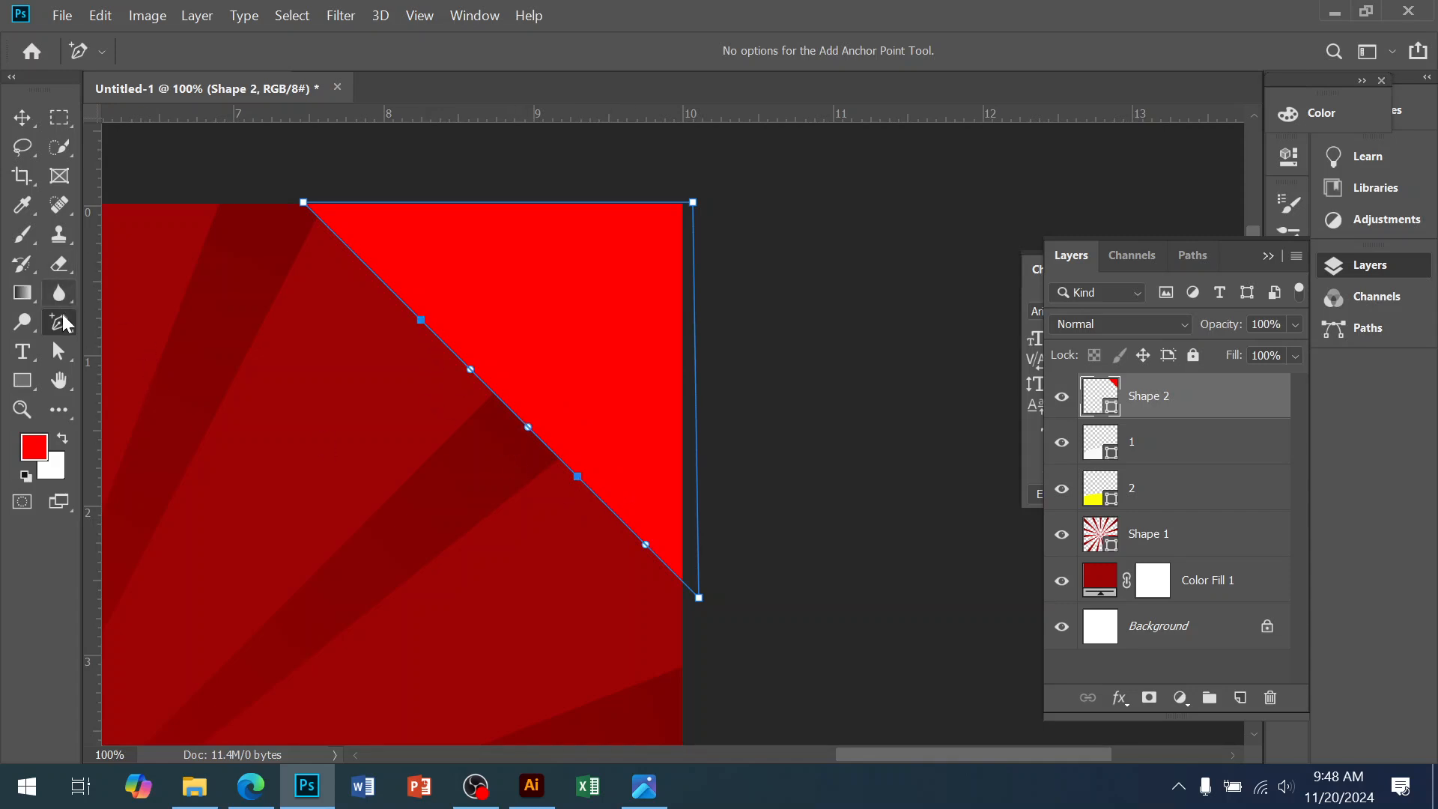
# Drag the middle anchor and its direction handles to bend the diagonal edge into an S-curve
pyautogui.click(59, 350)
pyautogui.keyDown('ctrl'); pyautogui.click(548, 400); pyautogui.keyUp('ctrl')
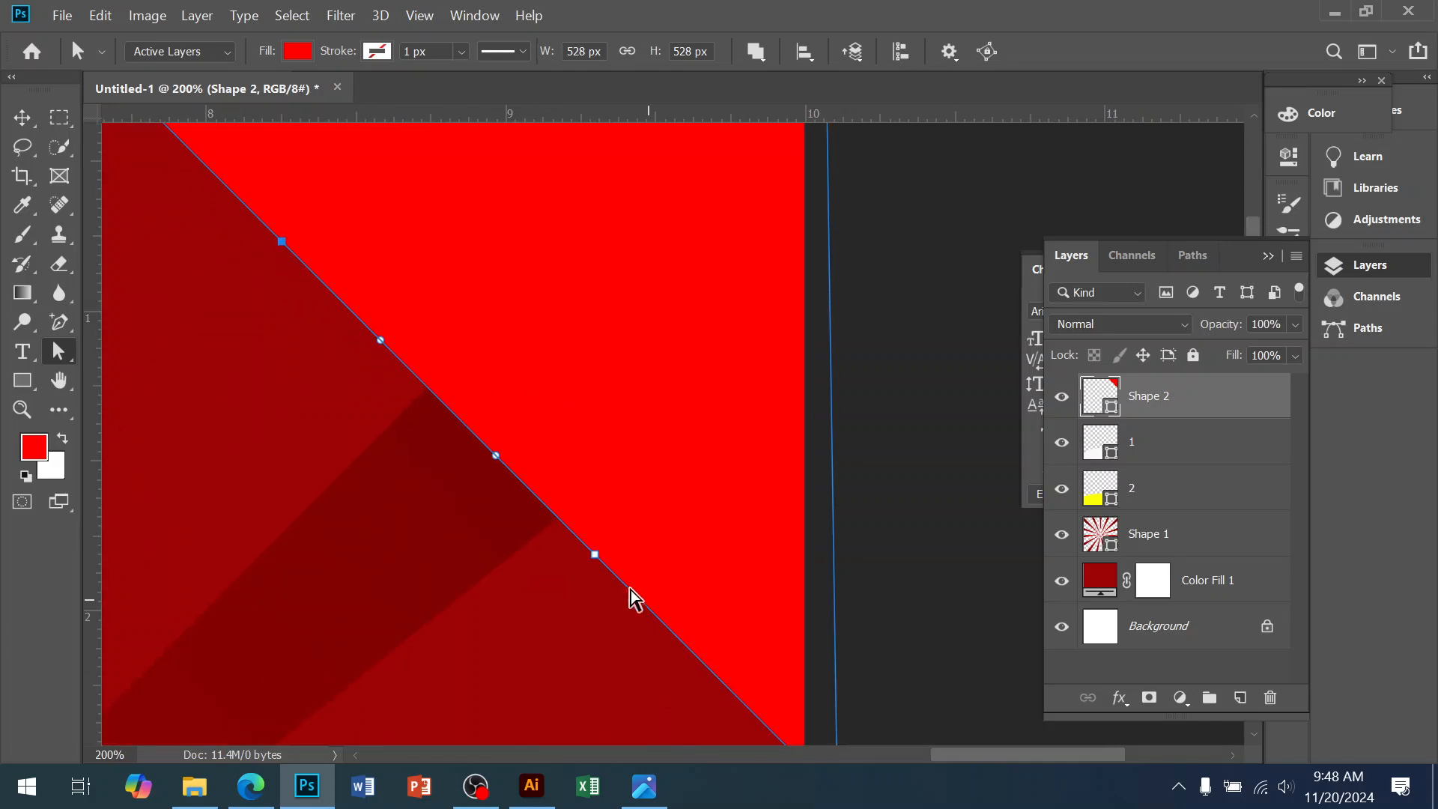
pyautogui.click(594, 557)
pyautogui.moveTo(592, 554)
pyautogui.mouseDown()
pyautogui.moveTo(639, 494)
pyautogui.moveTo(584, 554)
pyautogui.moveTo(597, 562)
pyautogui.mouseUp()
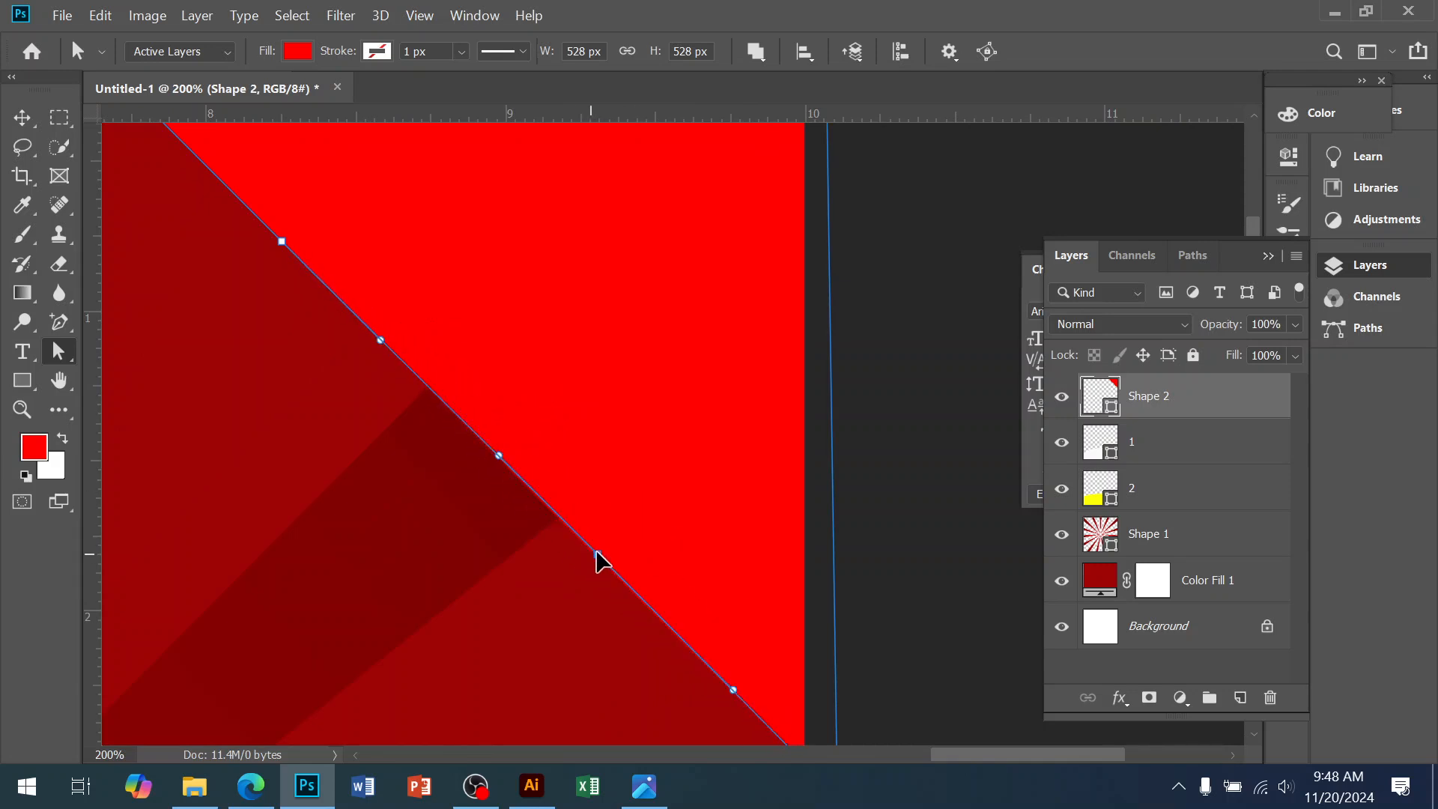
pyautogui.moveTo(493, 452); pyautogui.dragTo(585, 304)
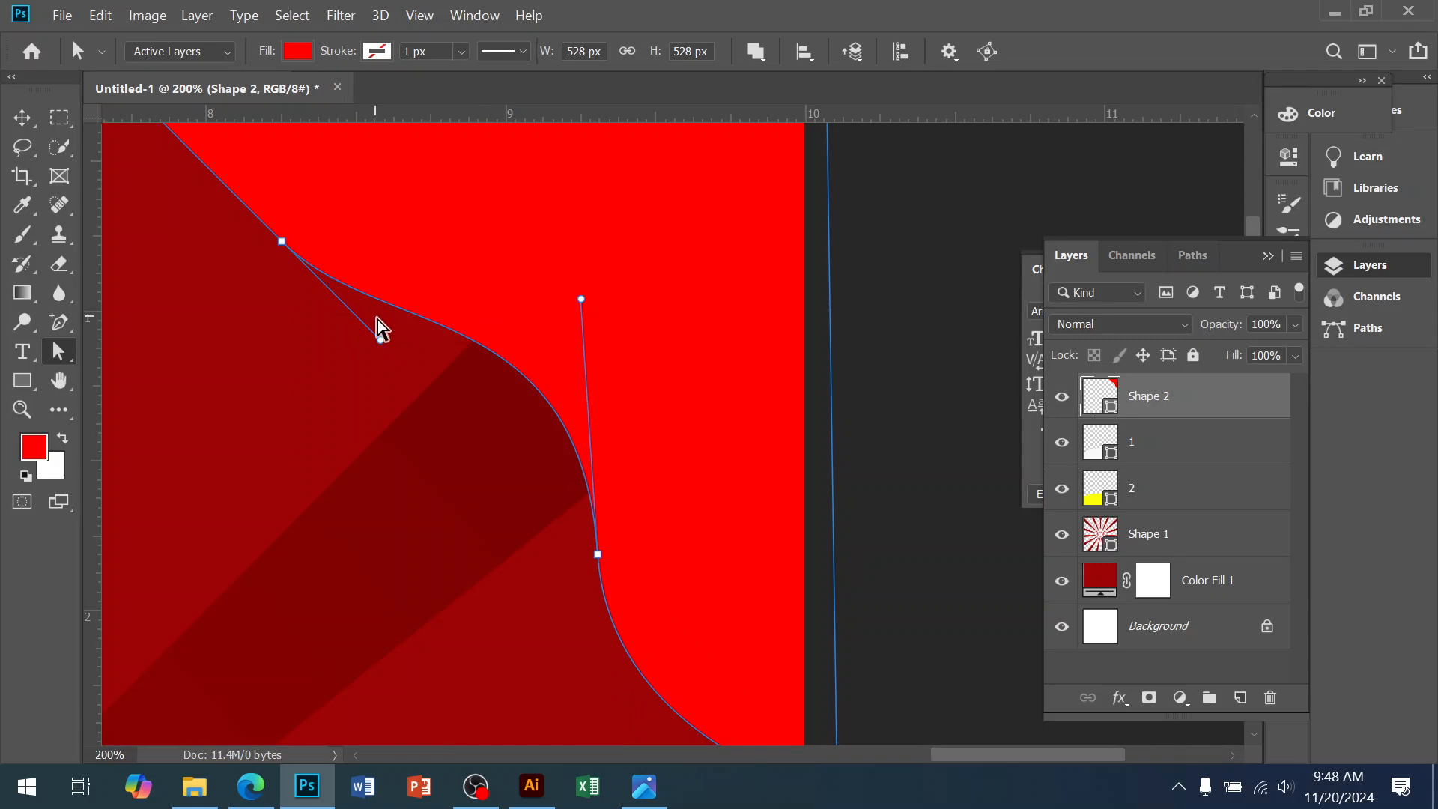
pyautogui.moveTo(381, 341); pyautogui.dragTo(488, 296)
pyautogui.scroll(-5, 524, 427)
pyautogui.scroll(1, 529, 419)
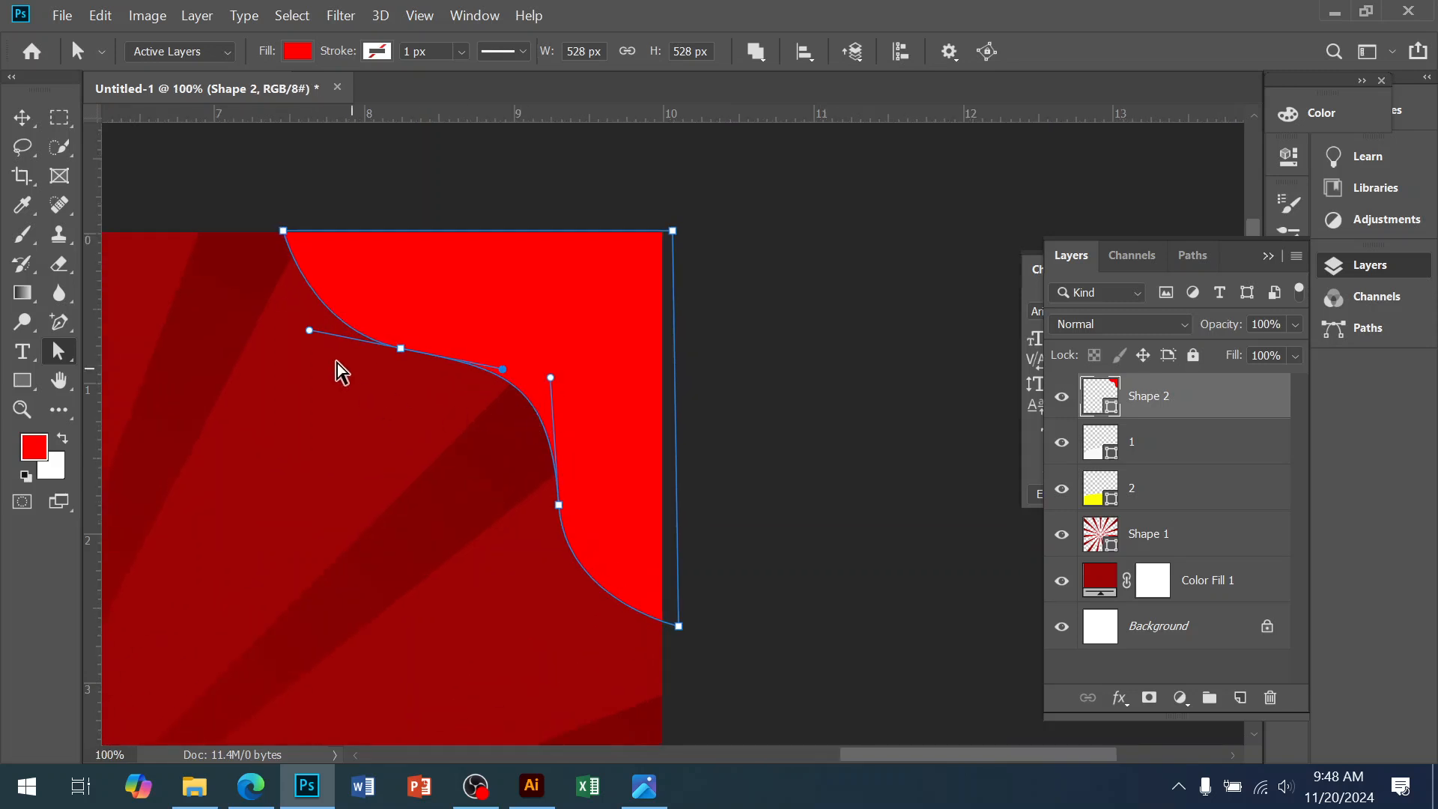
# Switch to the Move tool and bring up the Hot & Special FOOD reference in Photos
pyautogui.click(22, 118)
pyautogui.click(144, 158)
pyautogui.click(642, 788)
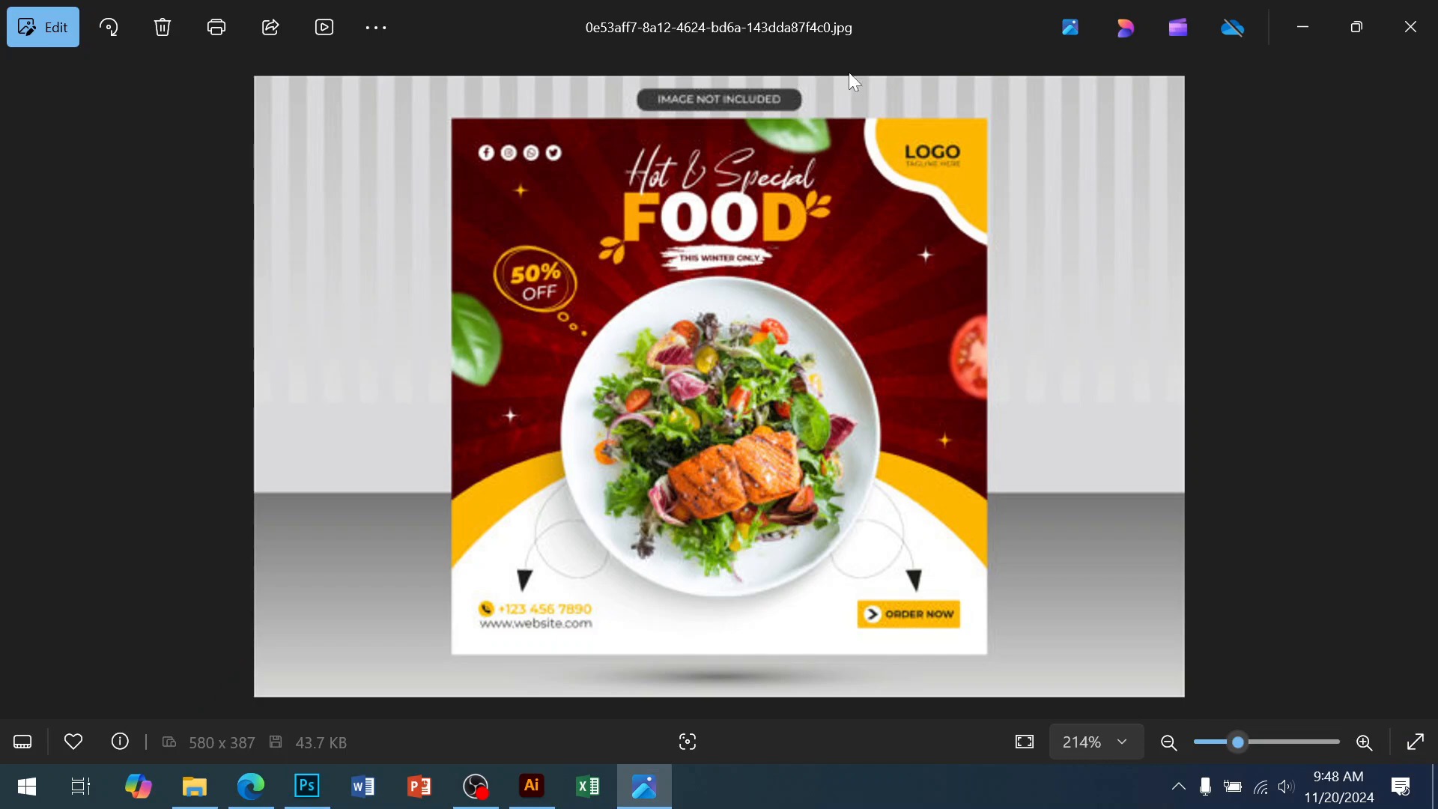
# Back in Photoshop, zoom to the top-right corner and move Shape 2 slightly upward
pyautogui.click(307, 786)
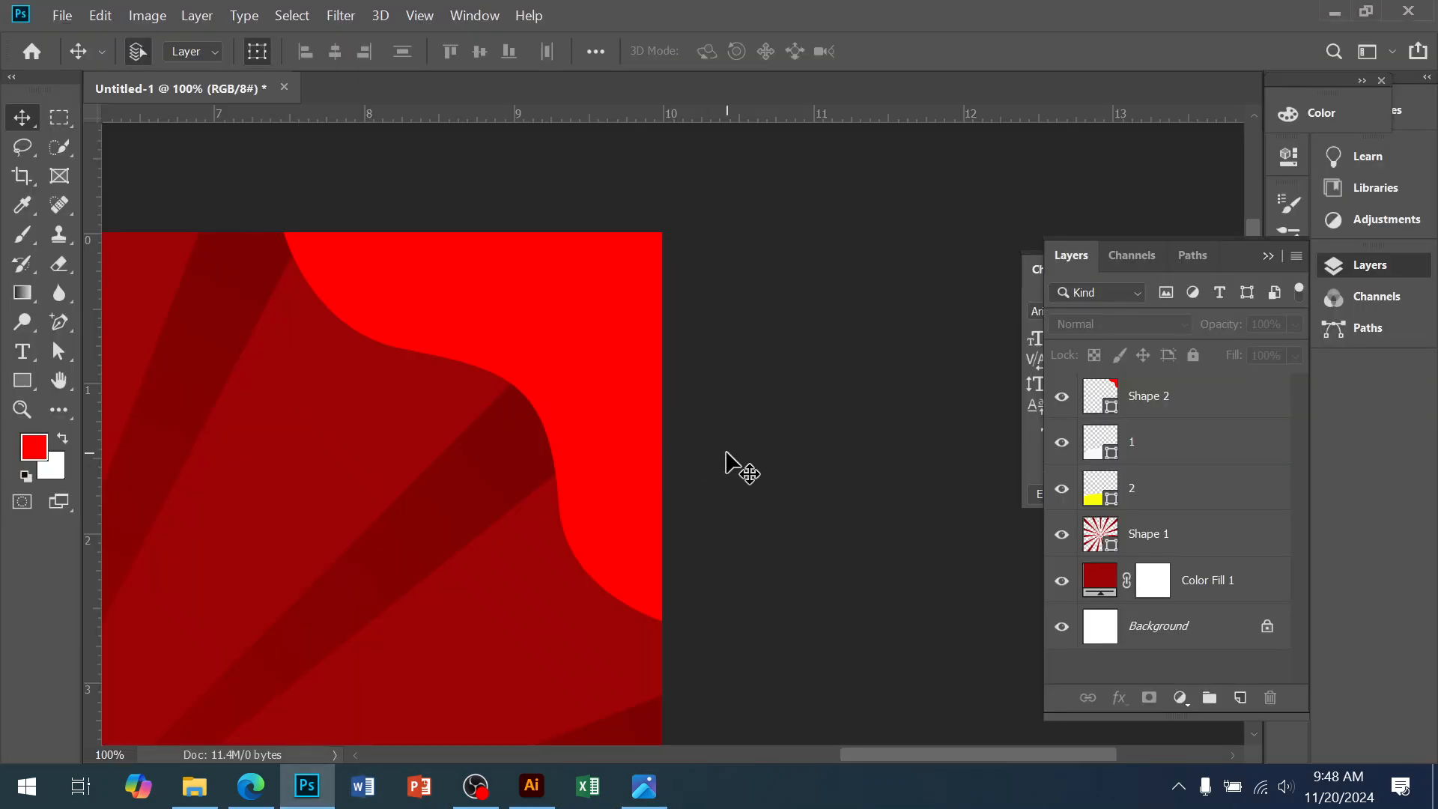
pyautogui.keyDown('ctrl'); pyautogui.keyDown('alt'); pyautogui.click(599, 484); pyautogui.keyUp('alt'); pyautogui.keyUp('ctrl')
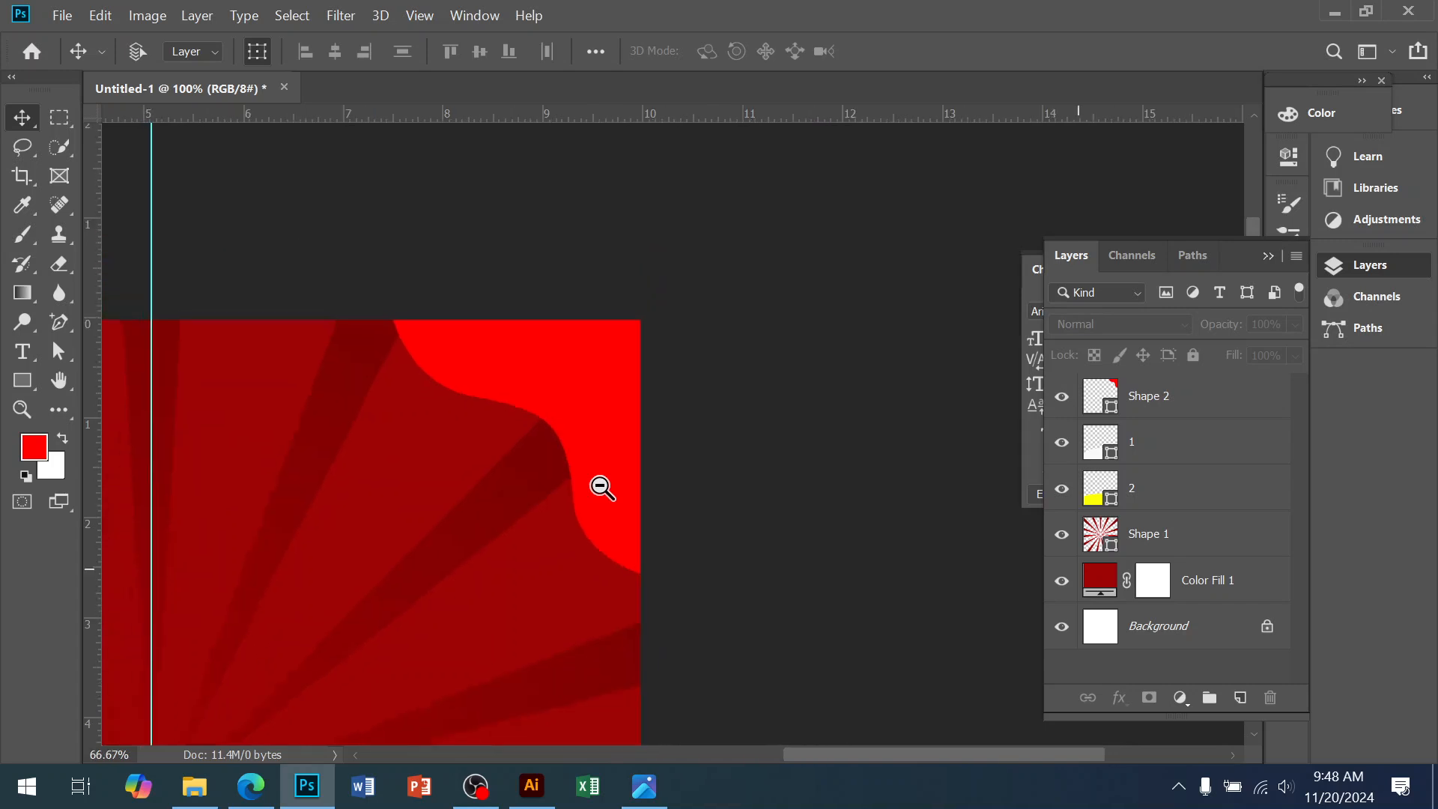
pyautogui.keyDown('ctrl'); pyautogui.keyDown('alt'); pyautogui.click(599, 484); pyautogui.keyUp('alt'); pyautogui.keyUp('ctrl')
pyautogui.keyDown('ctrl'); pyautogui.keyDown('alt'); pyautogui.click(672, 387); pyautogui.keyUp('alt'); pyautogui.keyUp('ctrl')
pyautogui.moveTo(672, 386); pyautogui.dragTo(736, 276)
pyautogui.keyDown('ctrl'); pyautogui.click(736, 276); pyautogui.keyUp('ctrl')
pyautogui.keyDown('ctrl'); pyautogui.click(736, 276); pyautogui.keyUp('ctrl')
pyautogui.moveTo(884, 266); pyautogui.dragTo(743, 536)
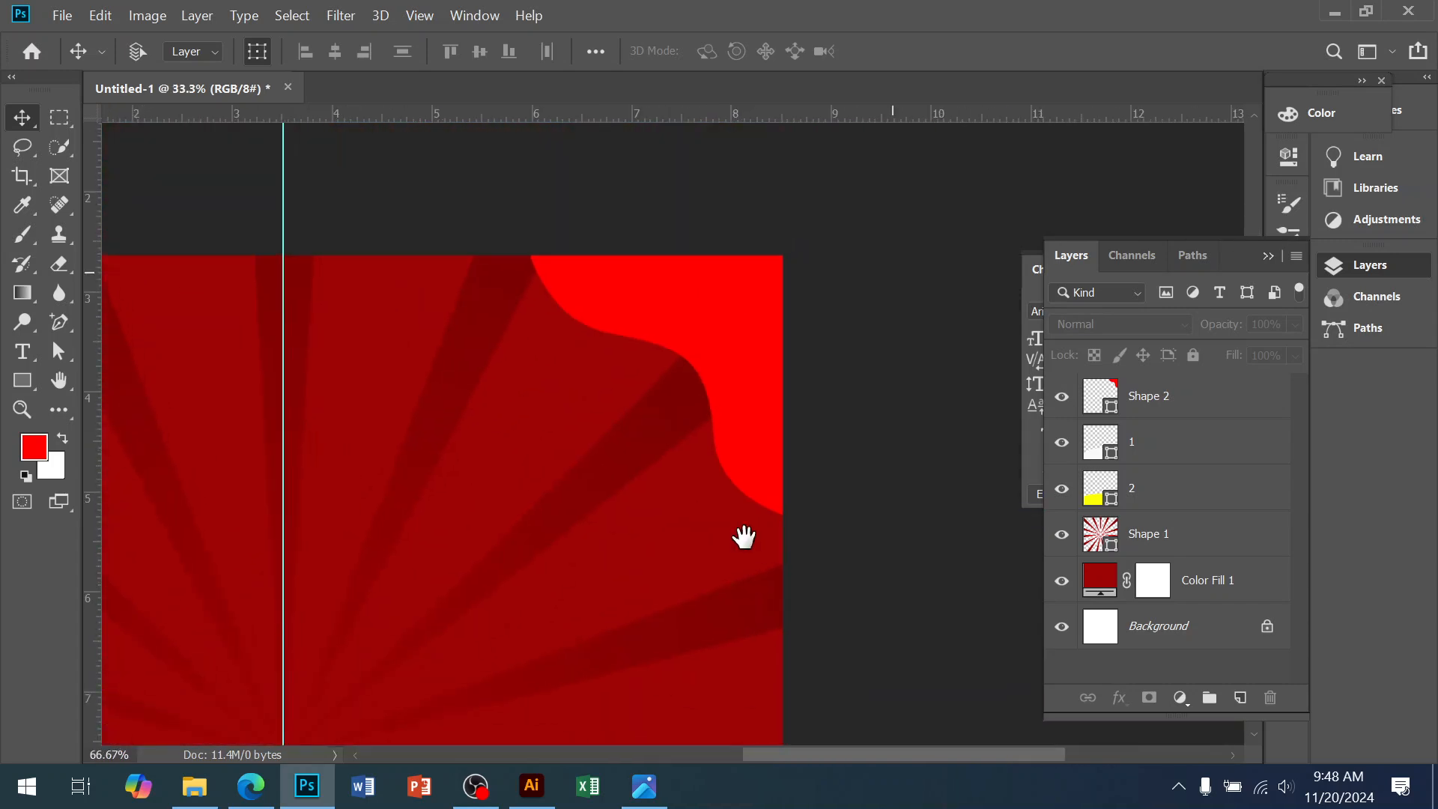
pyautogui.keyDown('ctrl'); pyautogui.click(721, 299); pyautogui.keyUp('ctrl')
pyautogui.moveTo(720, 299); pyautogui.dragTo(696, 273)
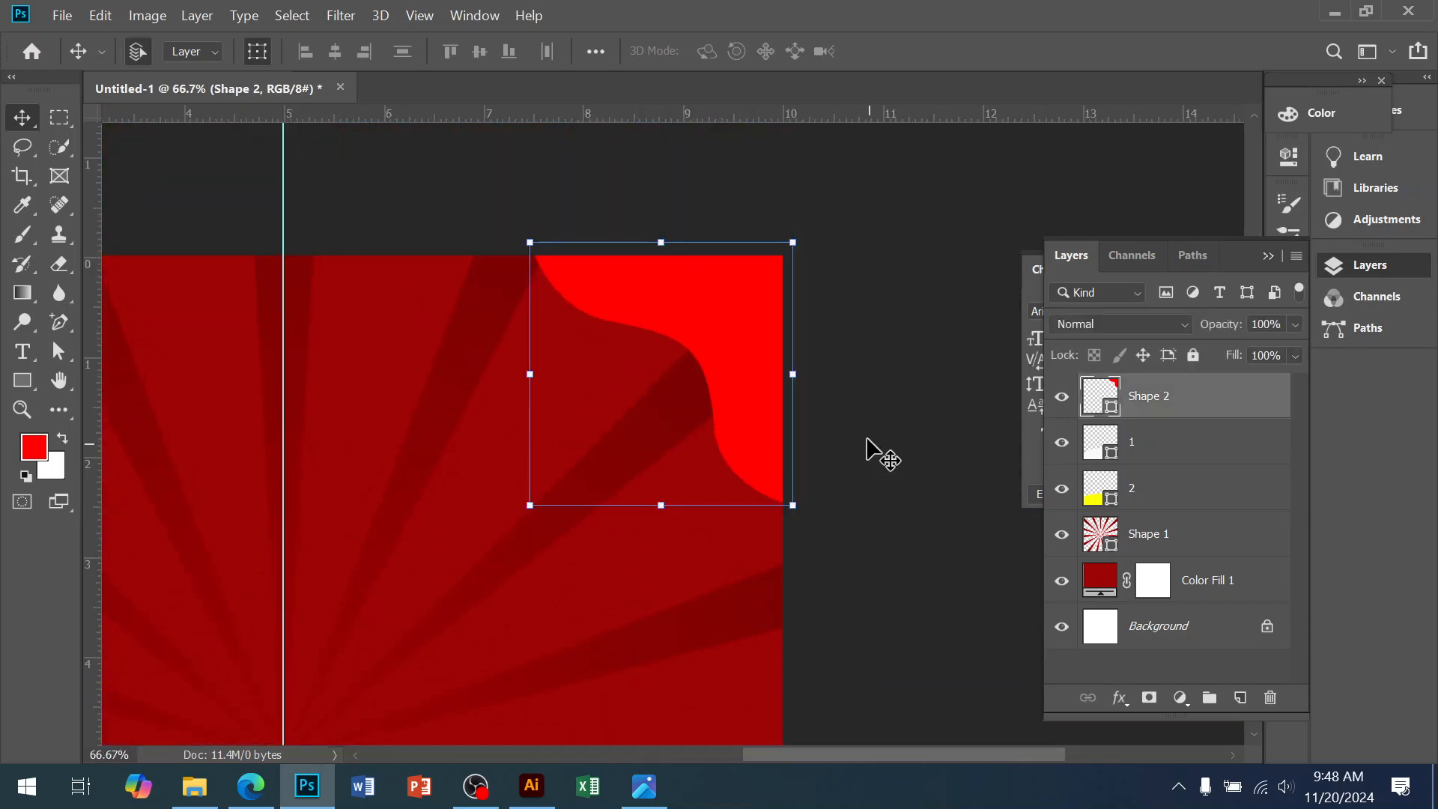
# Scale Shape 2 up to about 114.2% with Free Transform and apply it
pyautogui.click(822, 373)
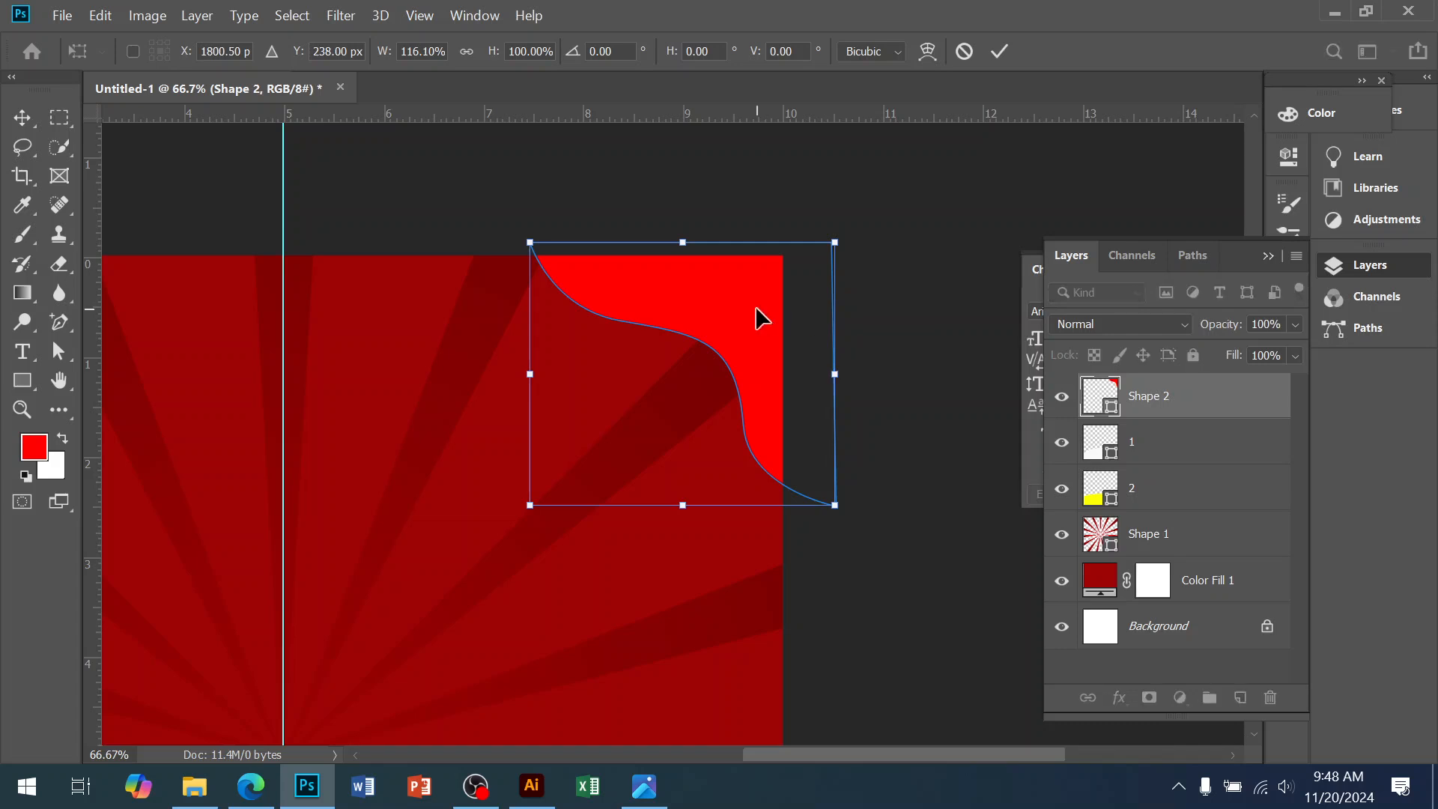
pyautogui.moveTo(792, 242); pyautogui.dragTo(817, 222)
pyautogui.moveTo(762, 313); pyautogui.dragTo(752, 323)
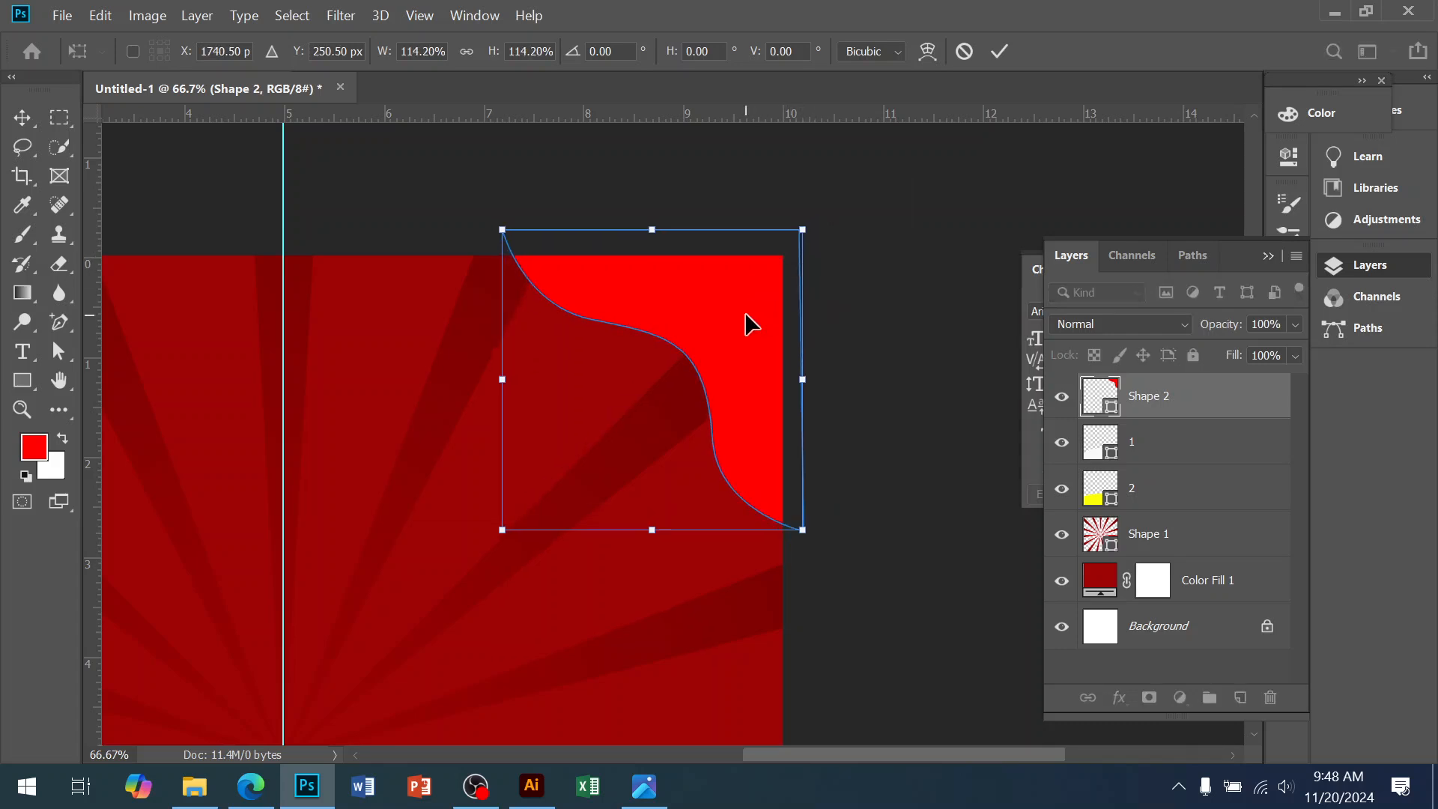
pyautogui.press('Return')
pyautogui.scroll(1, 748, 421)
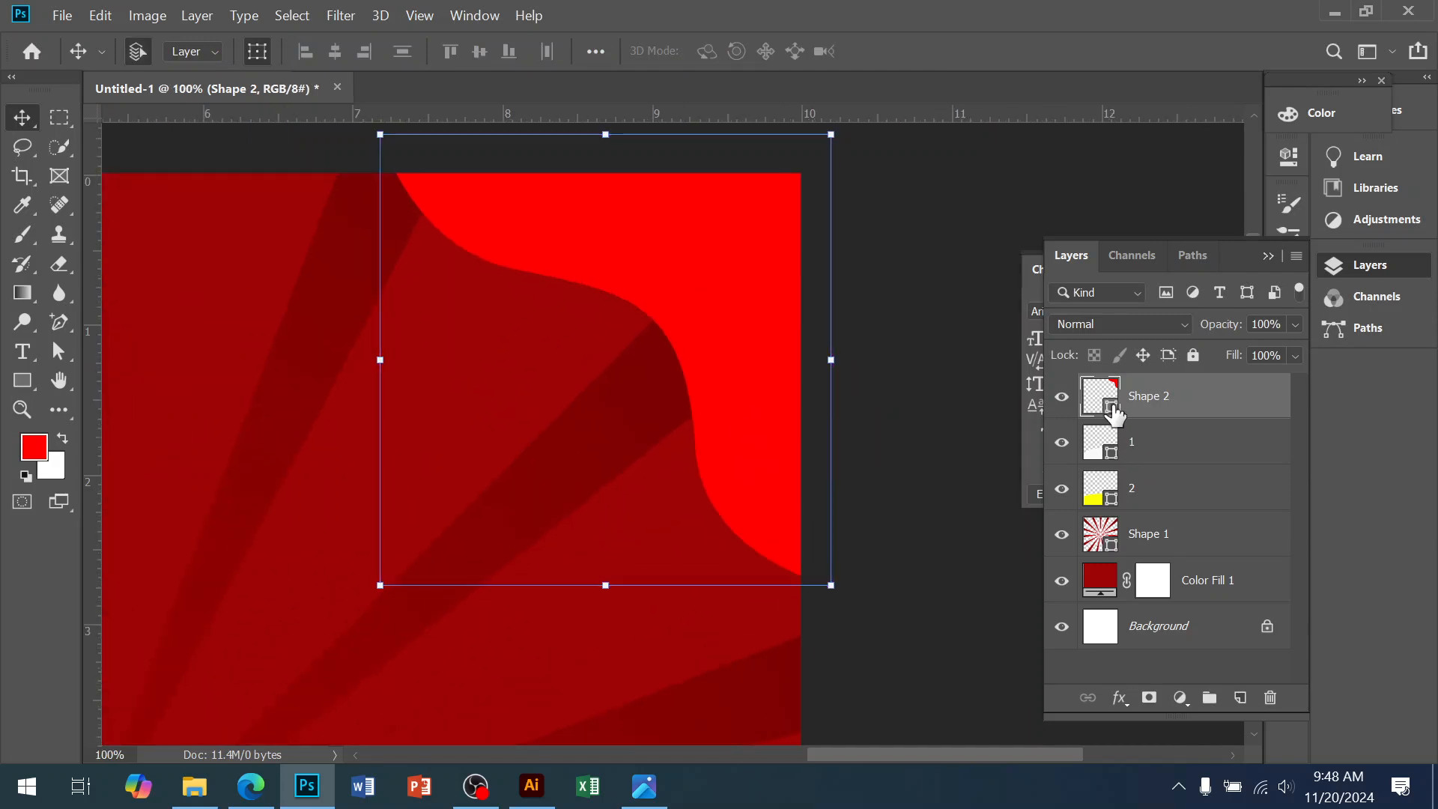
# Fill the top-right corner shape with orange-yellow ffd409, sampled from the bottom band
pyautogui.scroll(-2, 640, 543)
pyautogui.moveTo(633, 555); pyautogui.dragTo(770, 298)
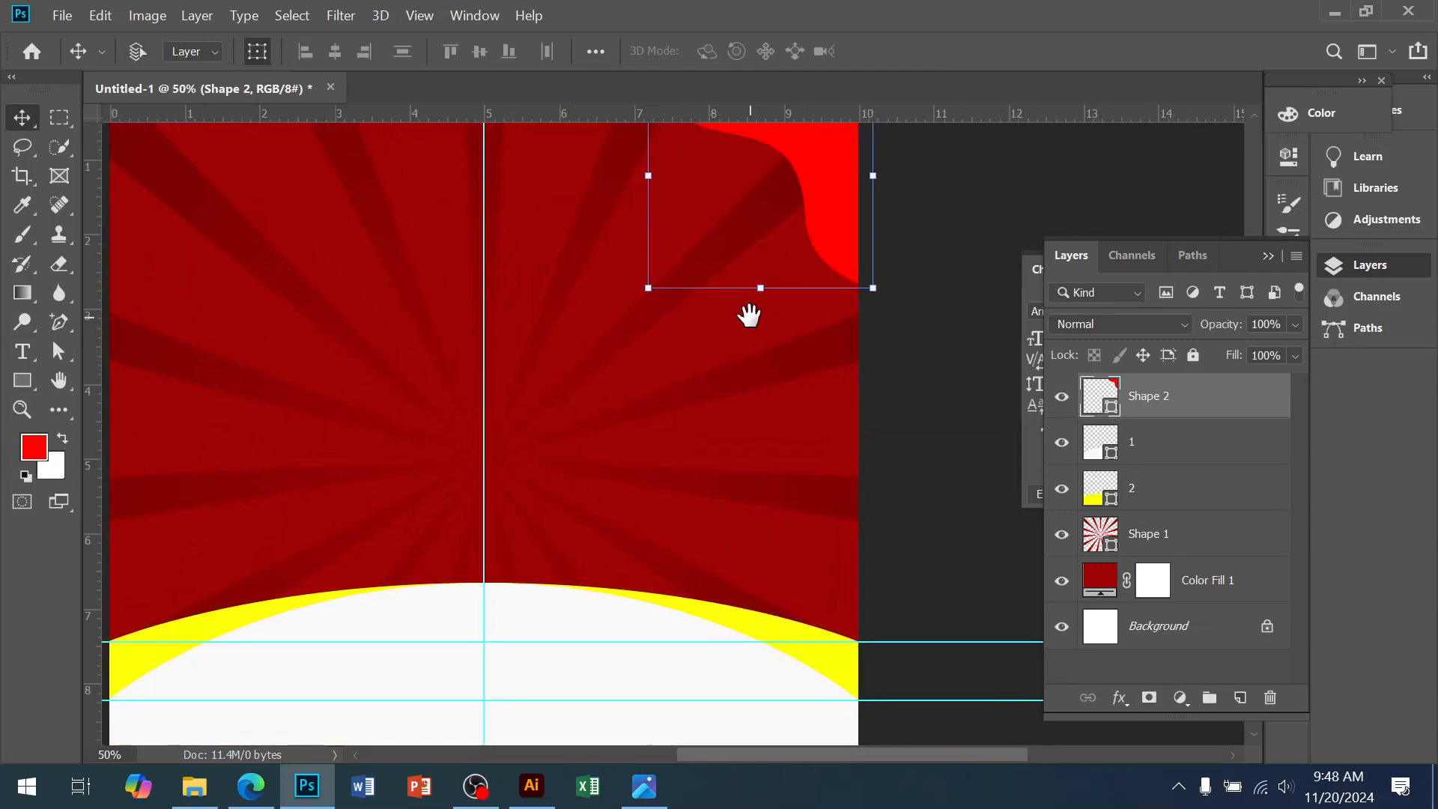
pyautogui.doubleClick(1116, 412)
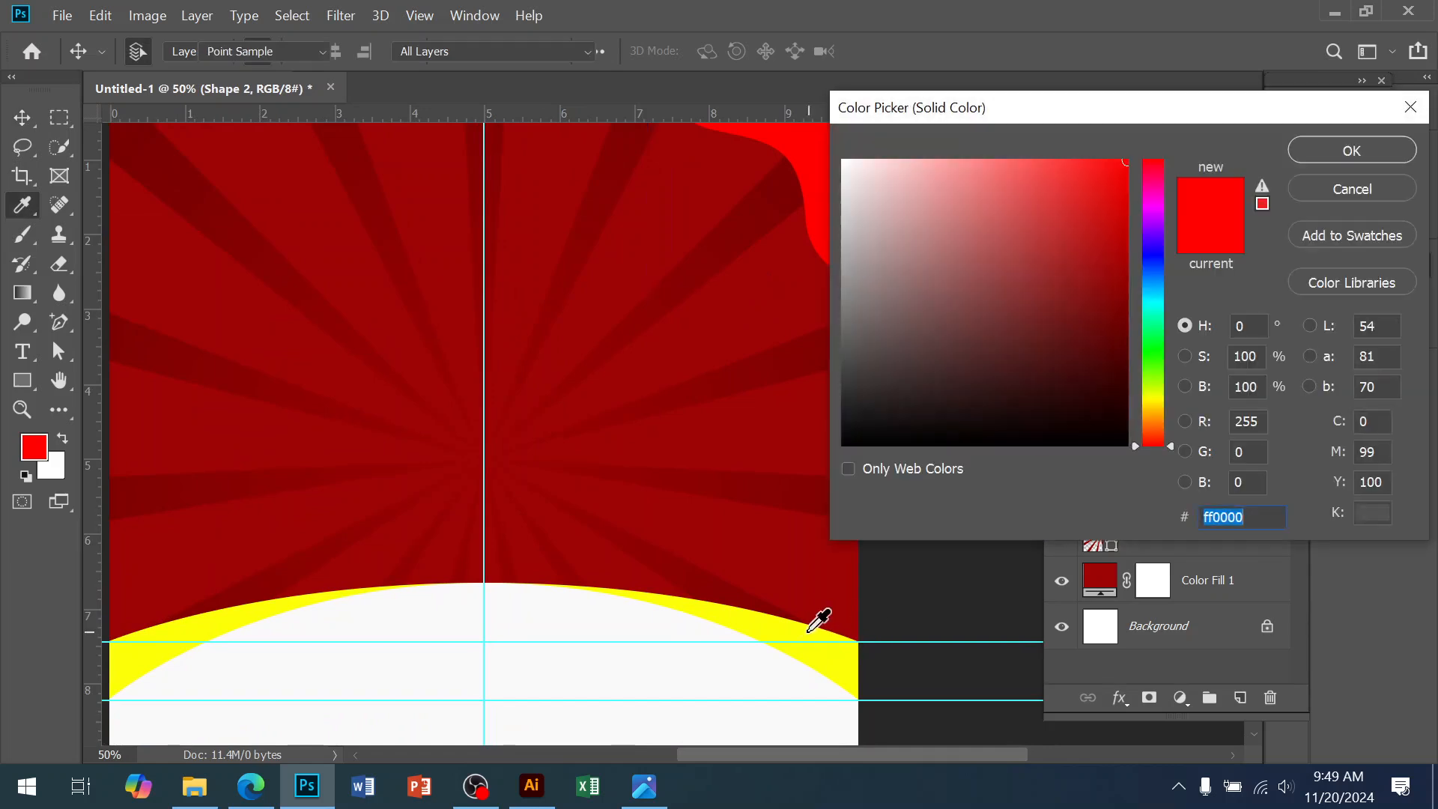
pyautogui.click(818, 621)
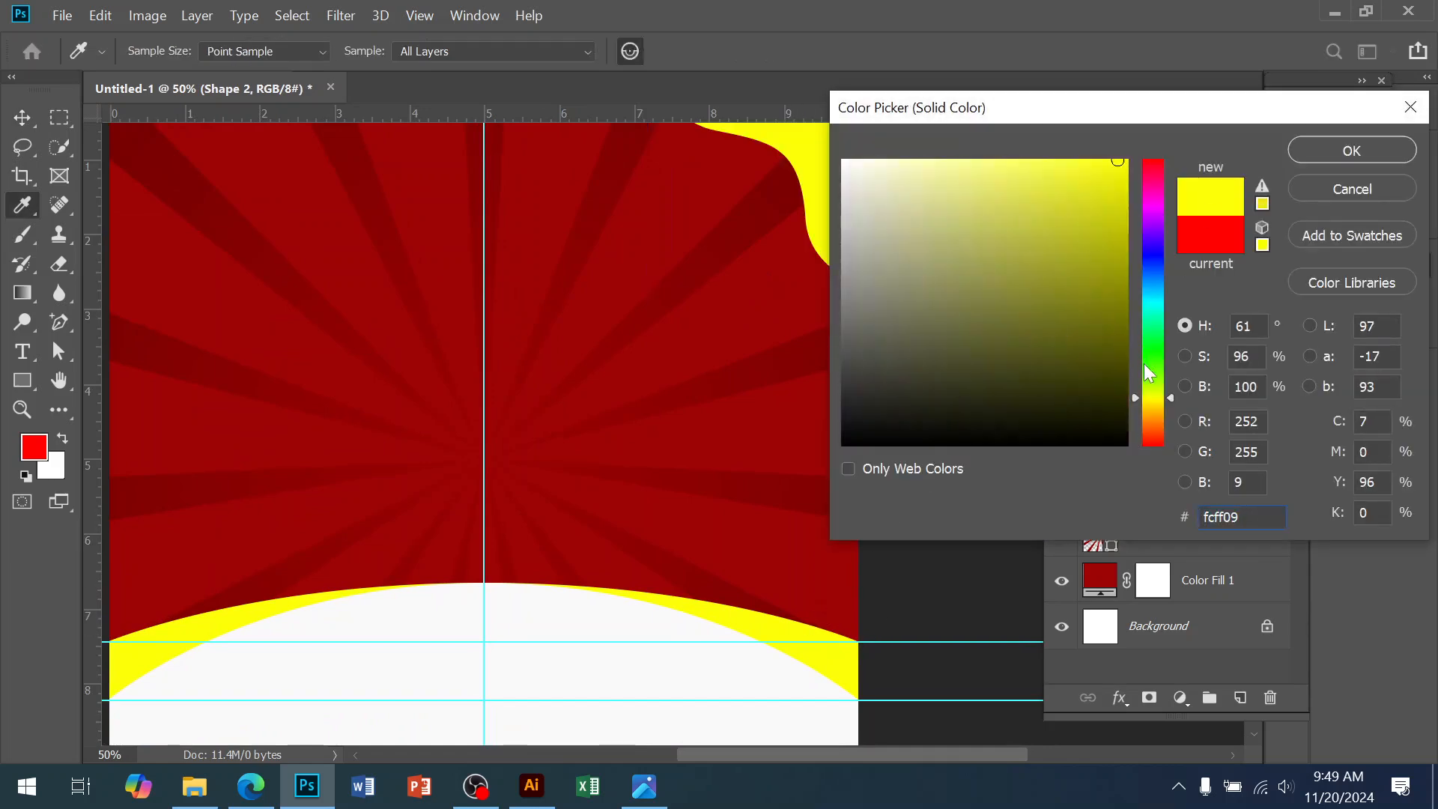
pyautogui.click(1156, 408)
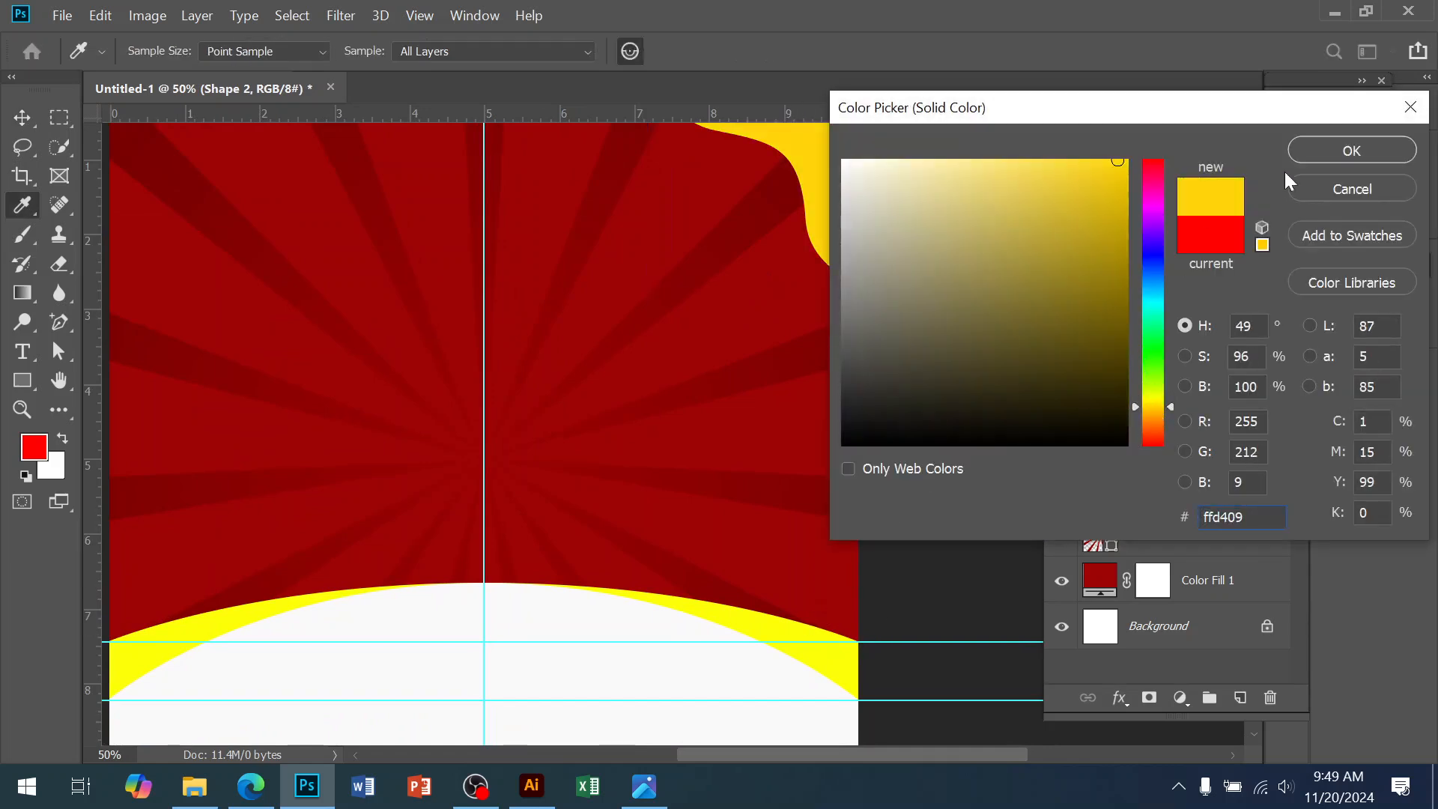
pyautogui.click(1312, 155)
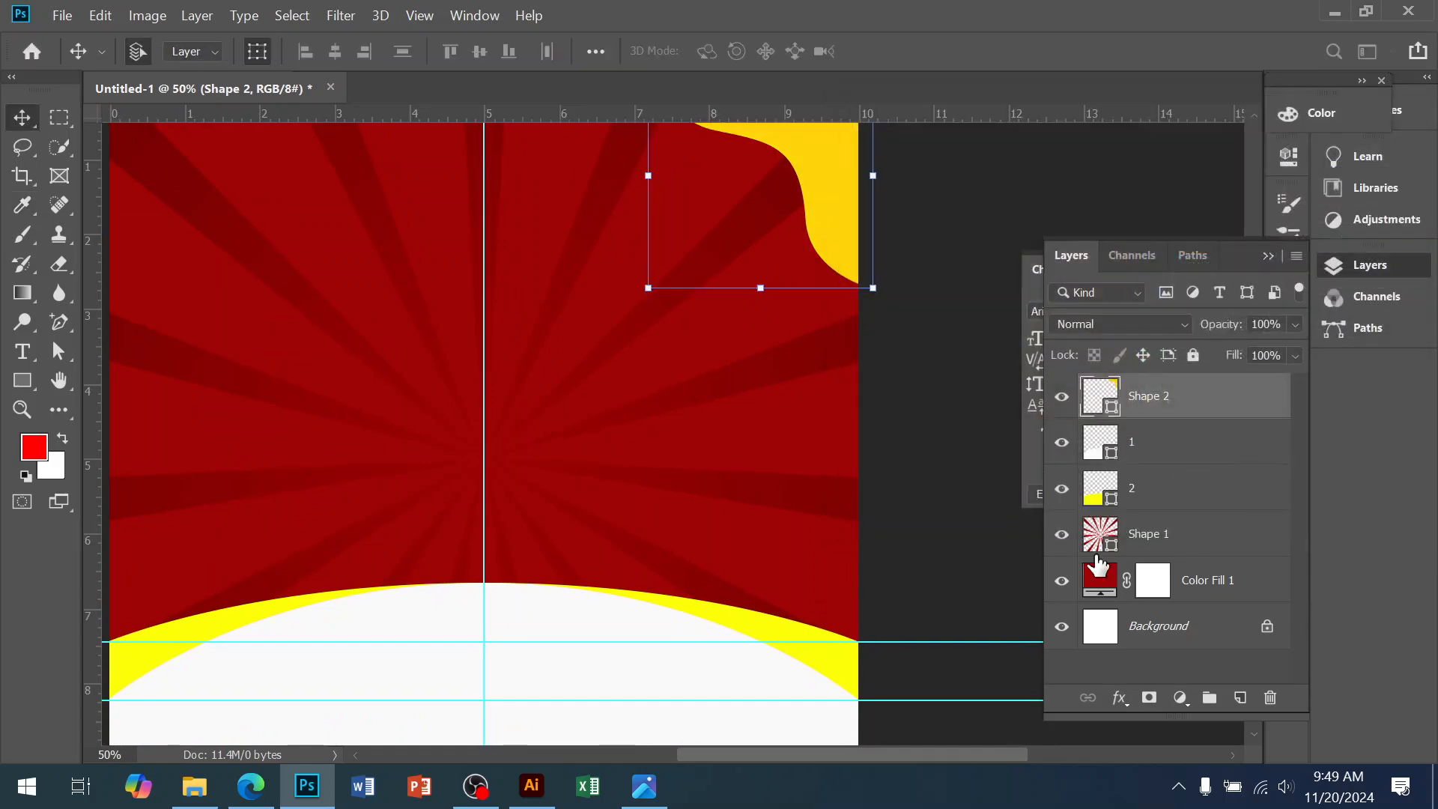
# Recolour the bottom curved band (layer 2) to orange ffa509
pyautogui.click(839, 674)
pyautogui.doubleClick(1111, 500)
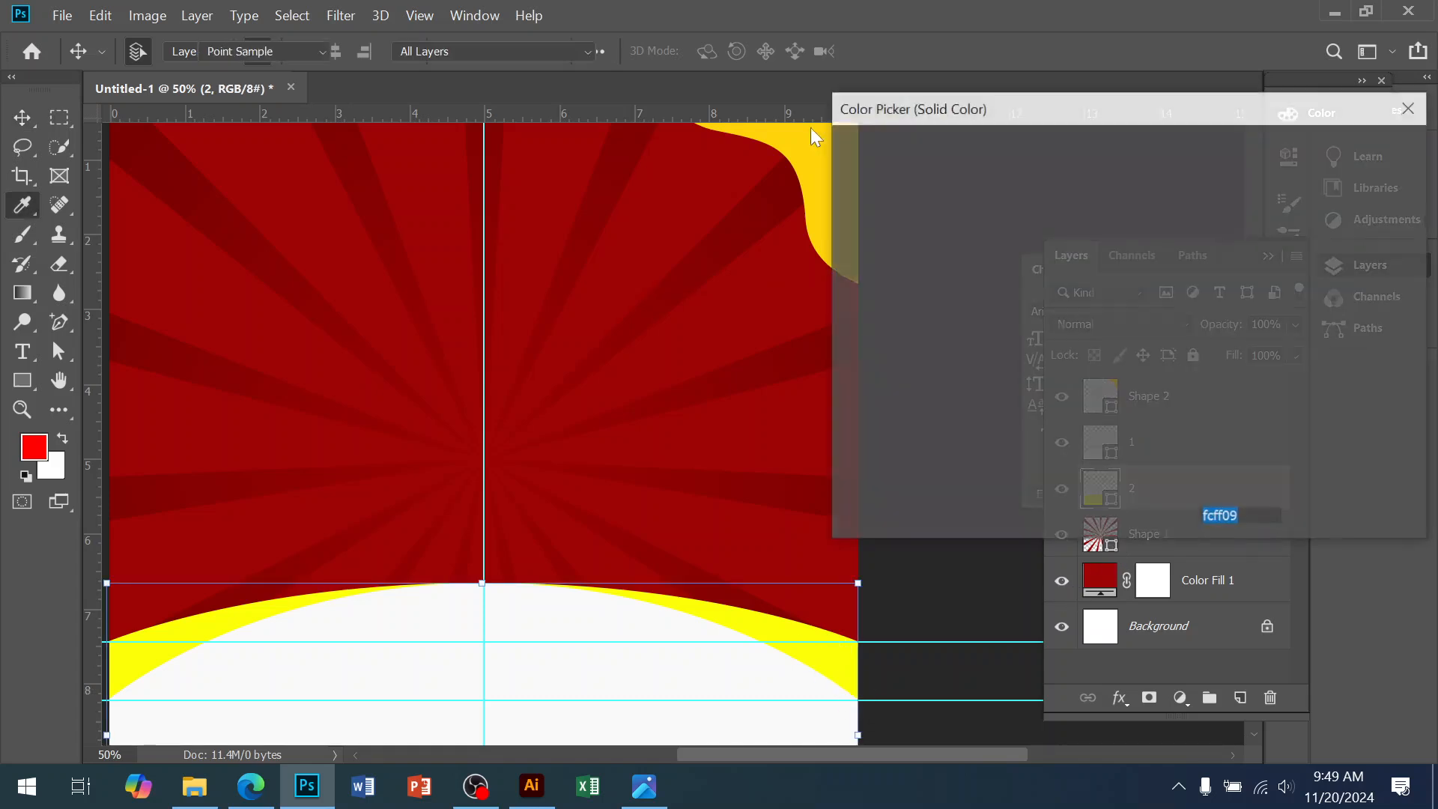
pyautogui.write('ffd409')
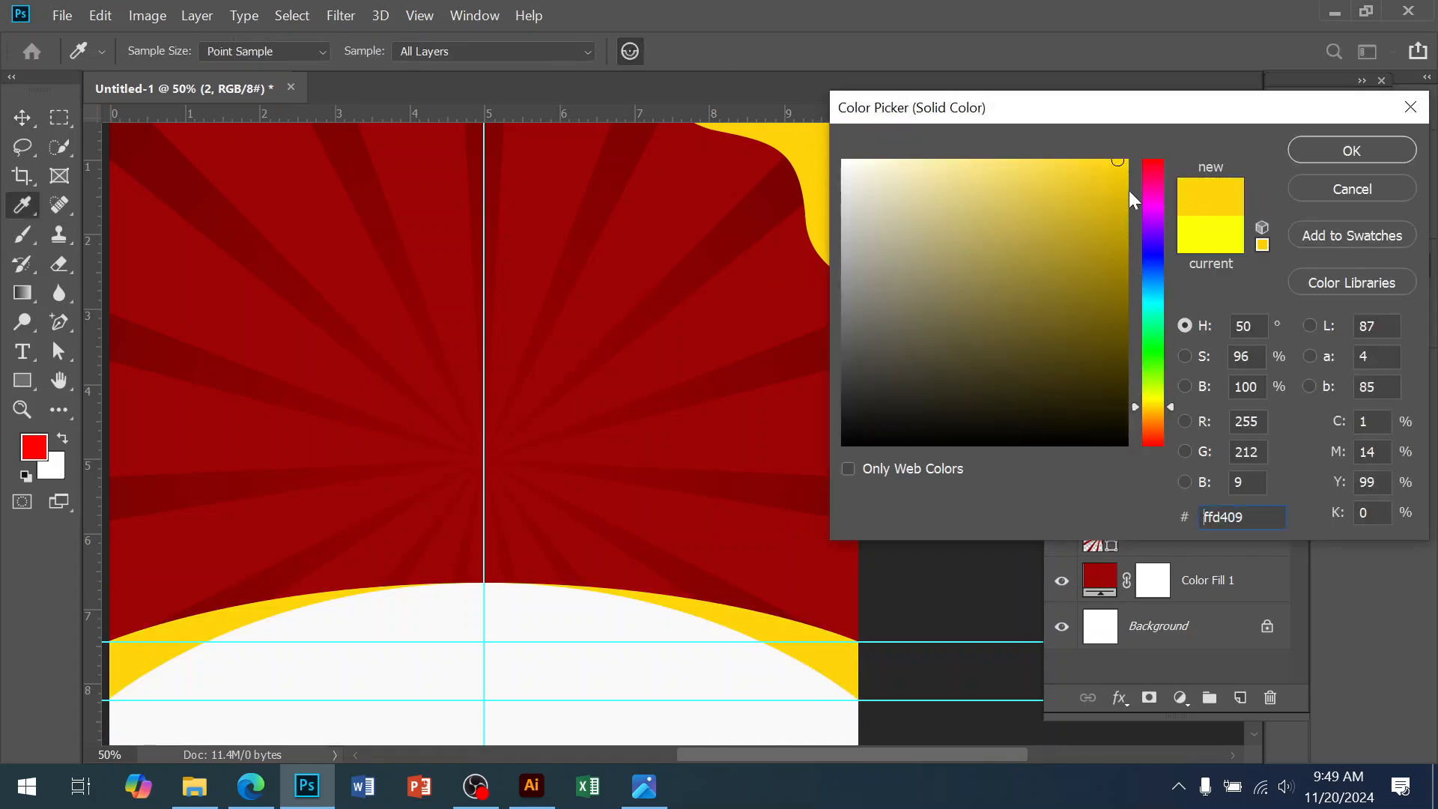
pyautogui.moveTo(1152, 407); pyautogui.dragTo(1153, 415)
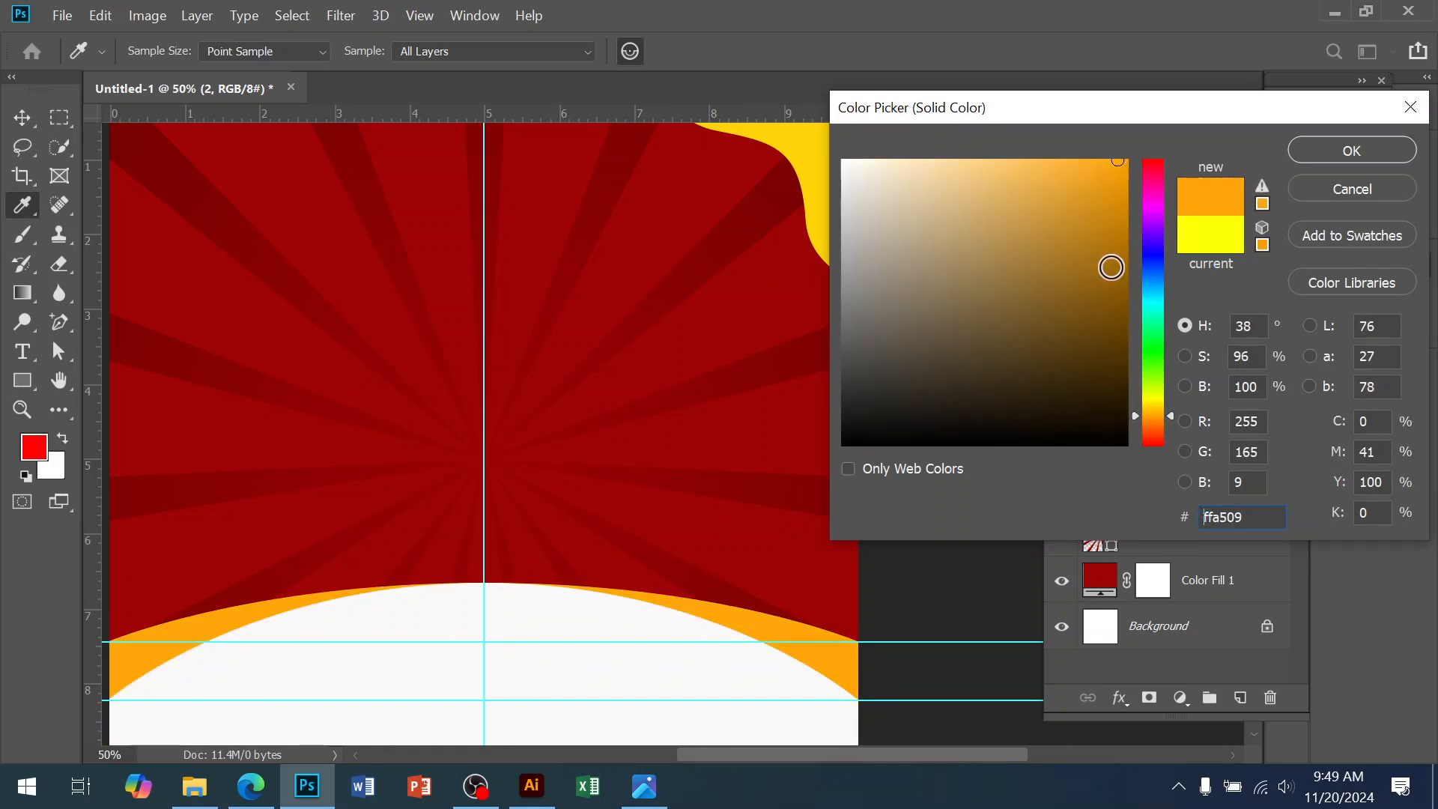
pyautogui.click(1304, 149)
# Match the corner shape to the band's orange ffa509, then zoom into the corner
pyautogui.click(1142, 397)
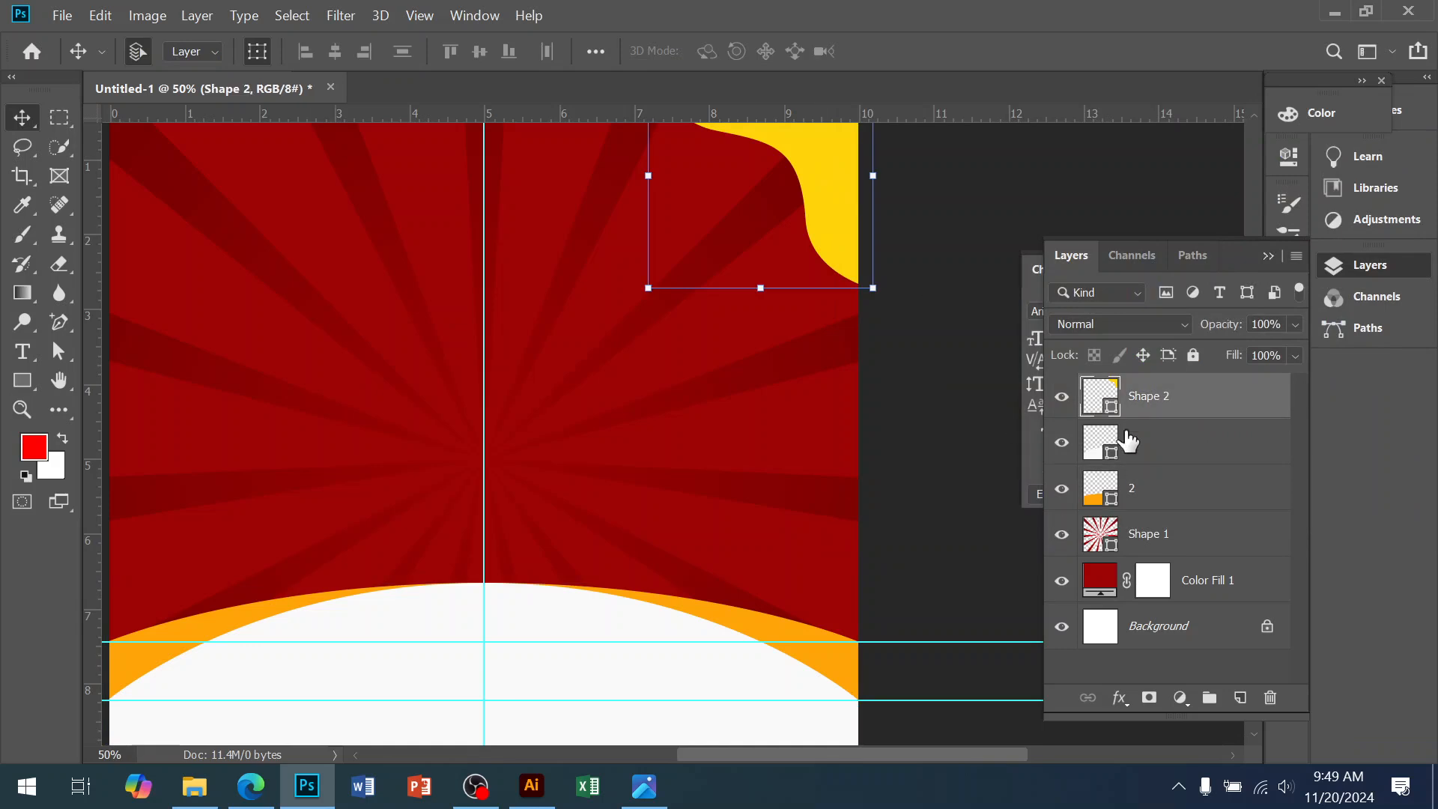
pyautogui.doubleClick(1113, 412)
pyautogui.click(796, 620)
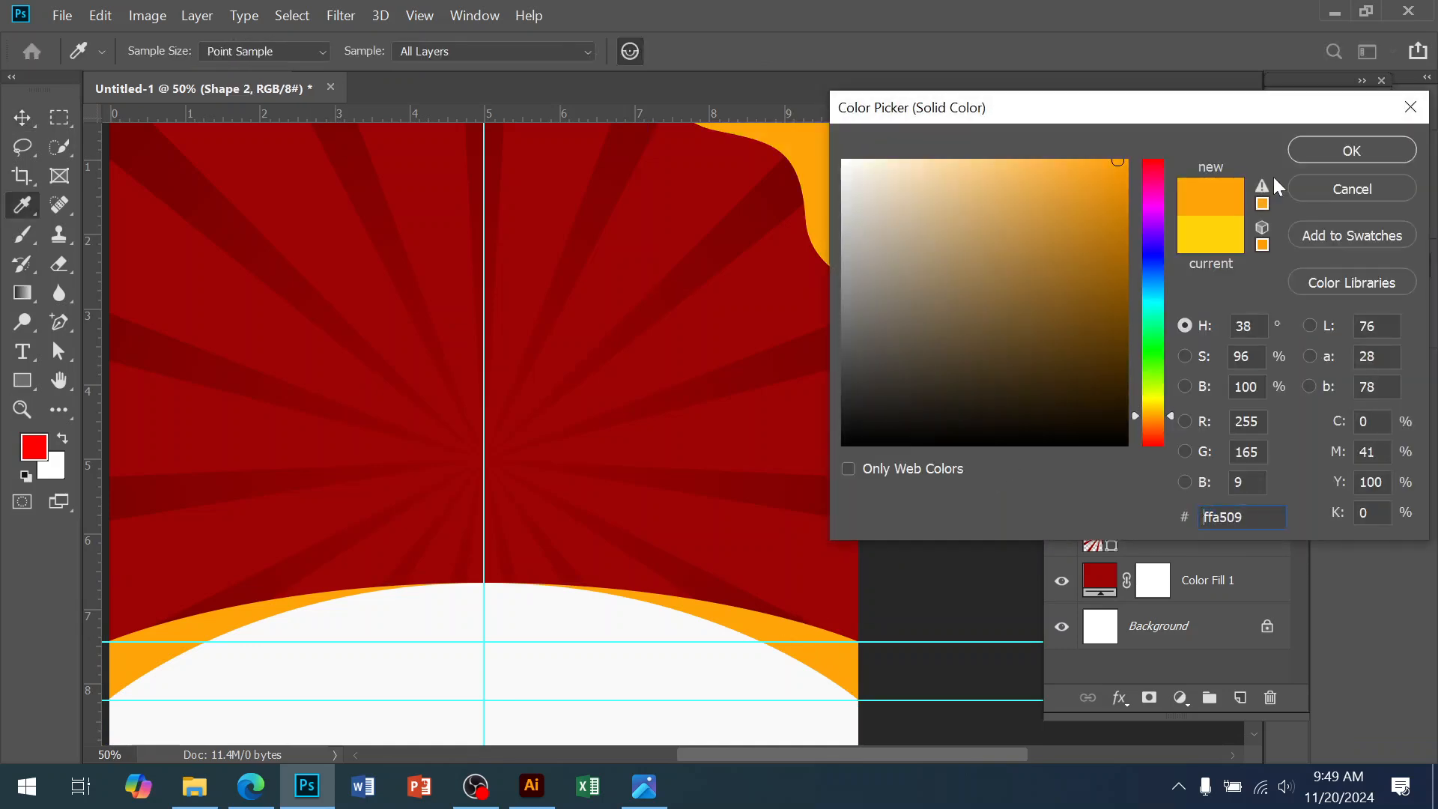
pyautogui.click(1308, 151)
pyautogui.moveTo(752, 273); pyautogui.dragTo(693, 519)
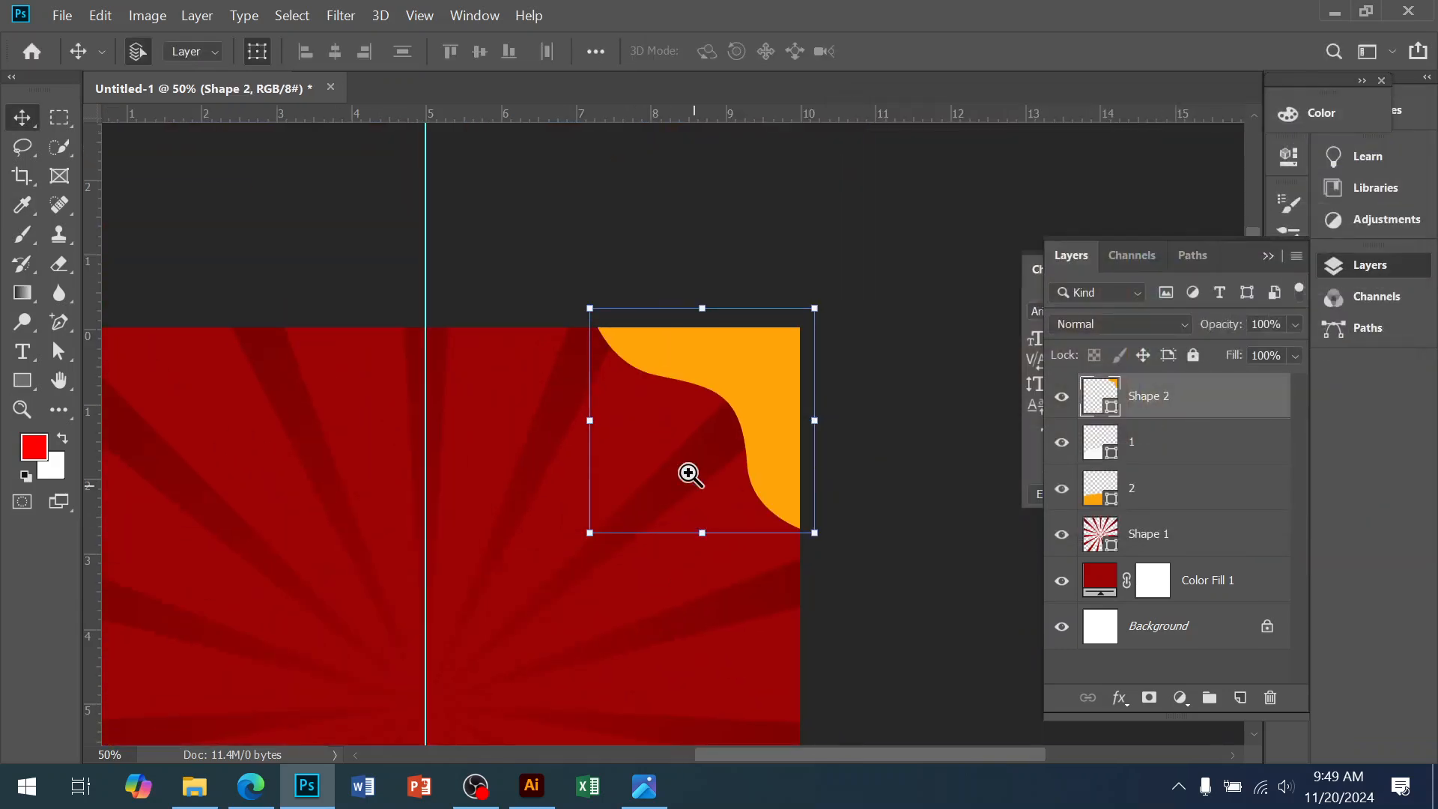
pyautogui.keyDown('ctrl'); pyautogui.click(685, 418); pyautogui.keyUp('ctrl')
pyautogui.keyDown('ctrl'); pyautogui.click(685, 418); pyautogui.keyUp('ctrl')
# Duplicate the corner shape, then enlarge the original to about 112% and nudge it down-left
pyautogui.hotkey('ctrl', 'j')
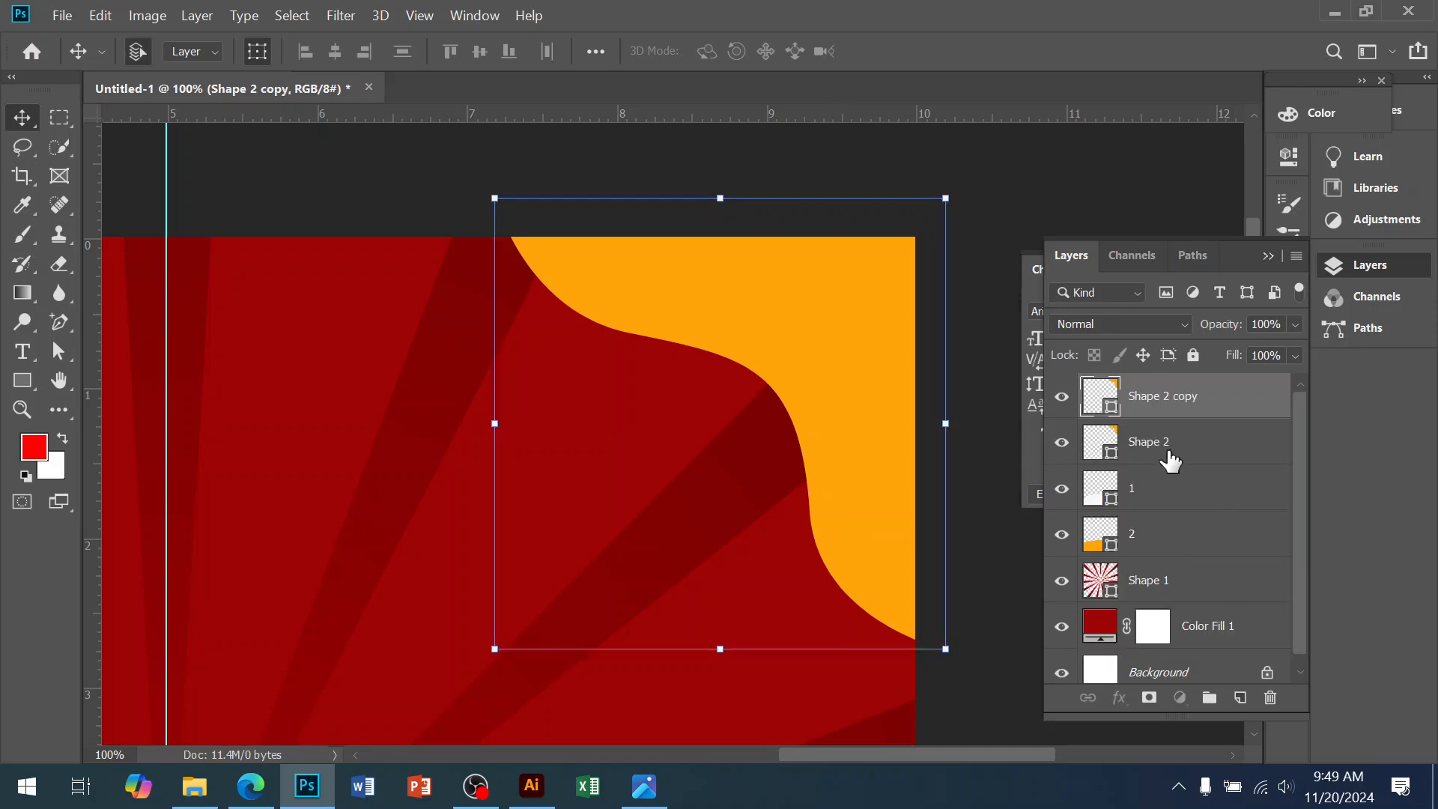
pyautogui.click(1172, 454)
pyautogui.moveTo(499, 645); pyautogui.dragTo(466, 669)
pyautogui.press('Return')
pyautogui.hotkey('shift', 'Down')
pyautogui.hotkey('shift', 'Left')
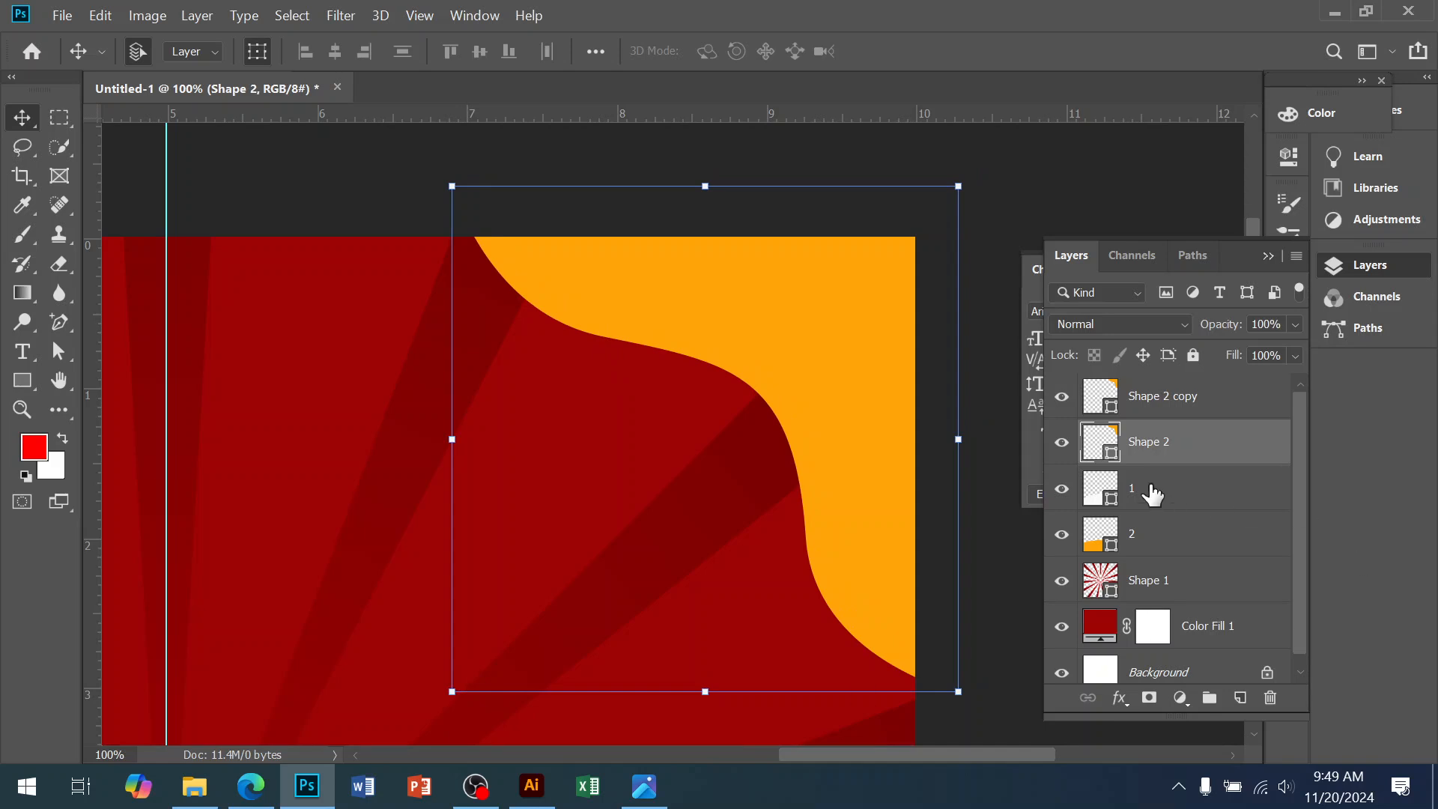
# Fill the enlarged lower corner shape white to form the curve's white edge
pyautogui.doubleClick(1115, 443)
pyautogui.moveTo(920, 230); pyautogui.dragTo(828, 142)
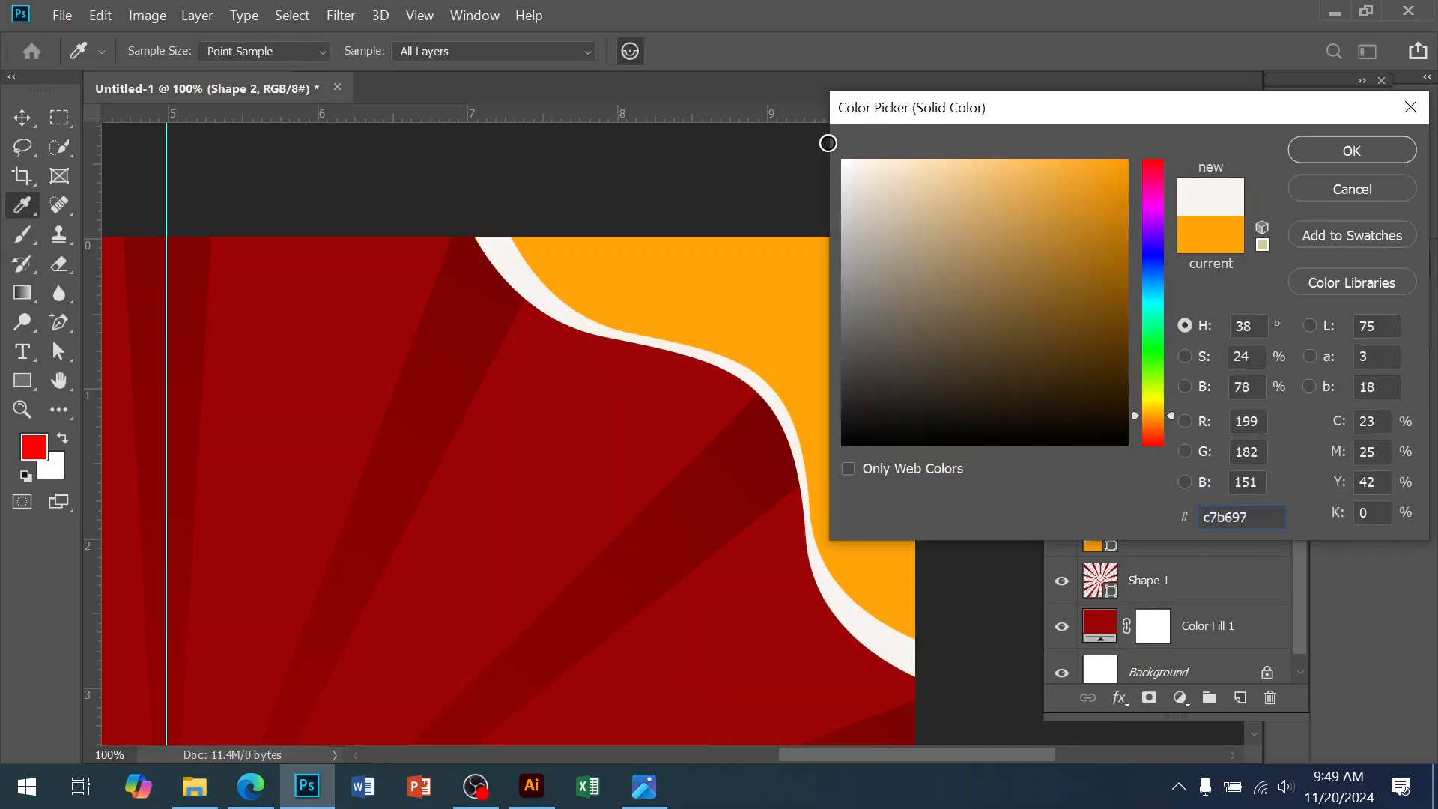
pyautogui.click(1322, 152)
pyautogui.keyDown('ctrl'); pyautogui.click(806, 344); pyautogui.keyUp('ctrl')
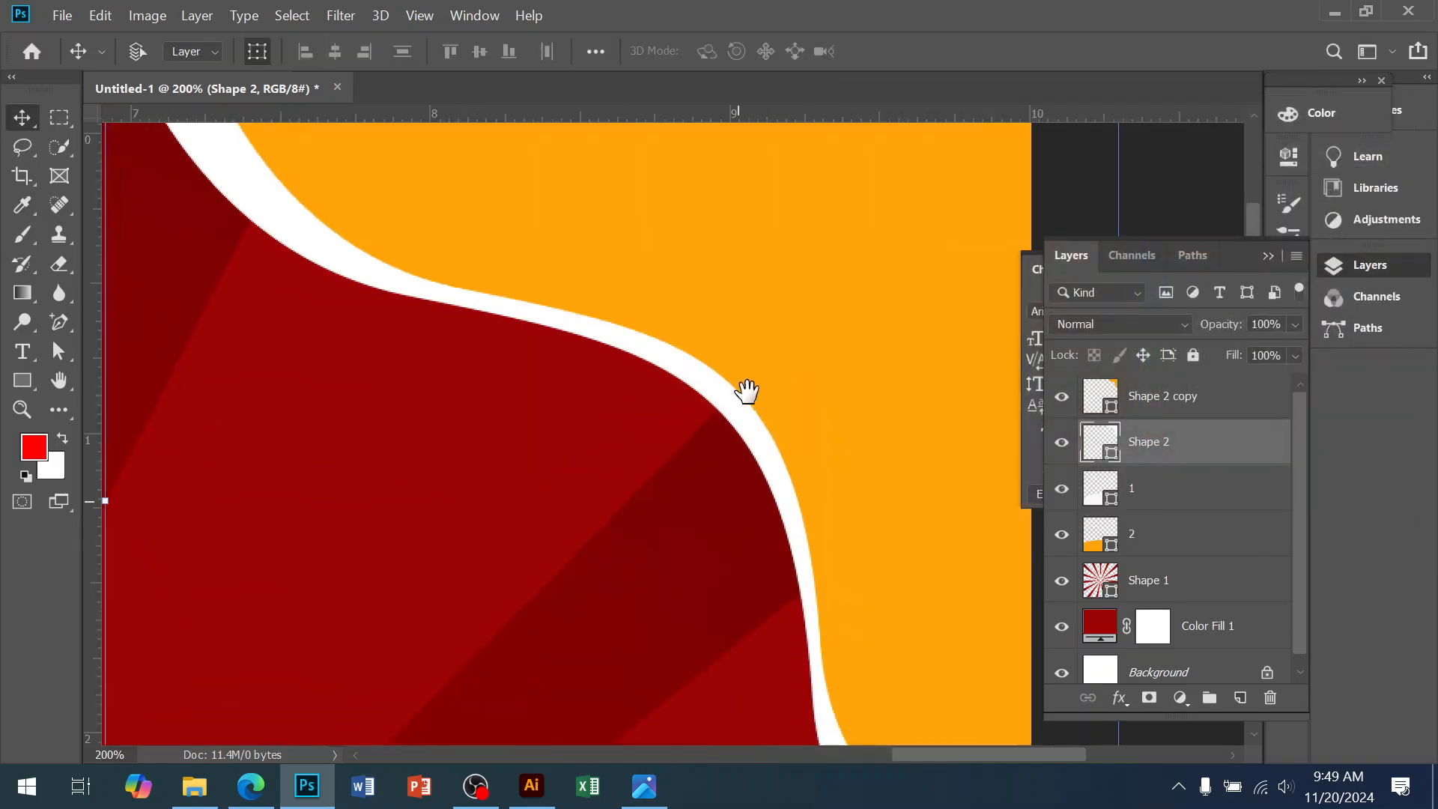
pyautogui.moveTo(737, 507); pyautogui.dragTo(752, 382)
pyautogui.keyDown('alt'); pyautogui.click(750, 390); pyautogui.keyUp('alt')
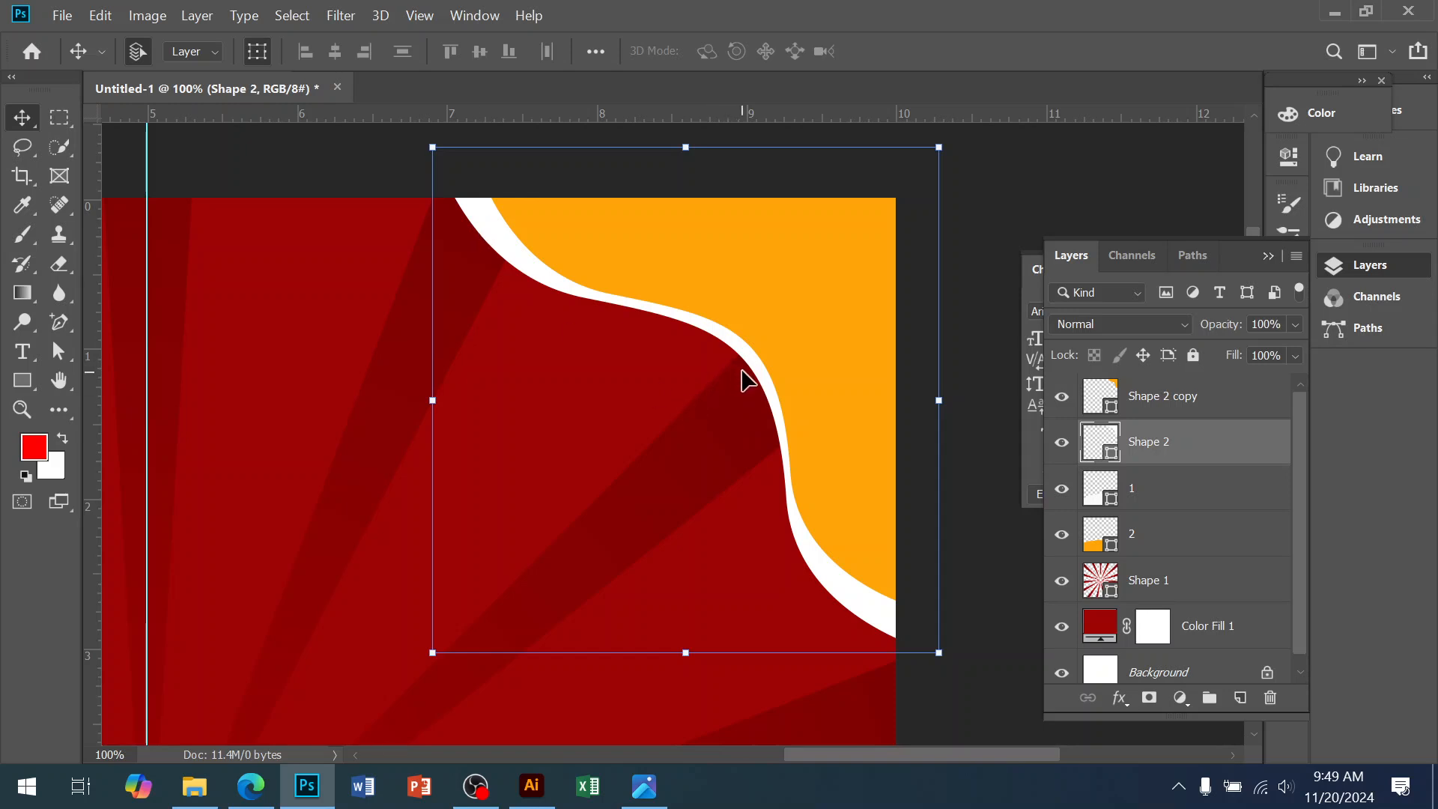
# Drag Shape 2's anchors and handles so the white corner wave becomes a wider, smoother stripe
pyautogui.click(58, 351)
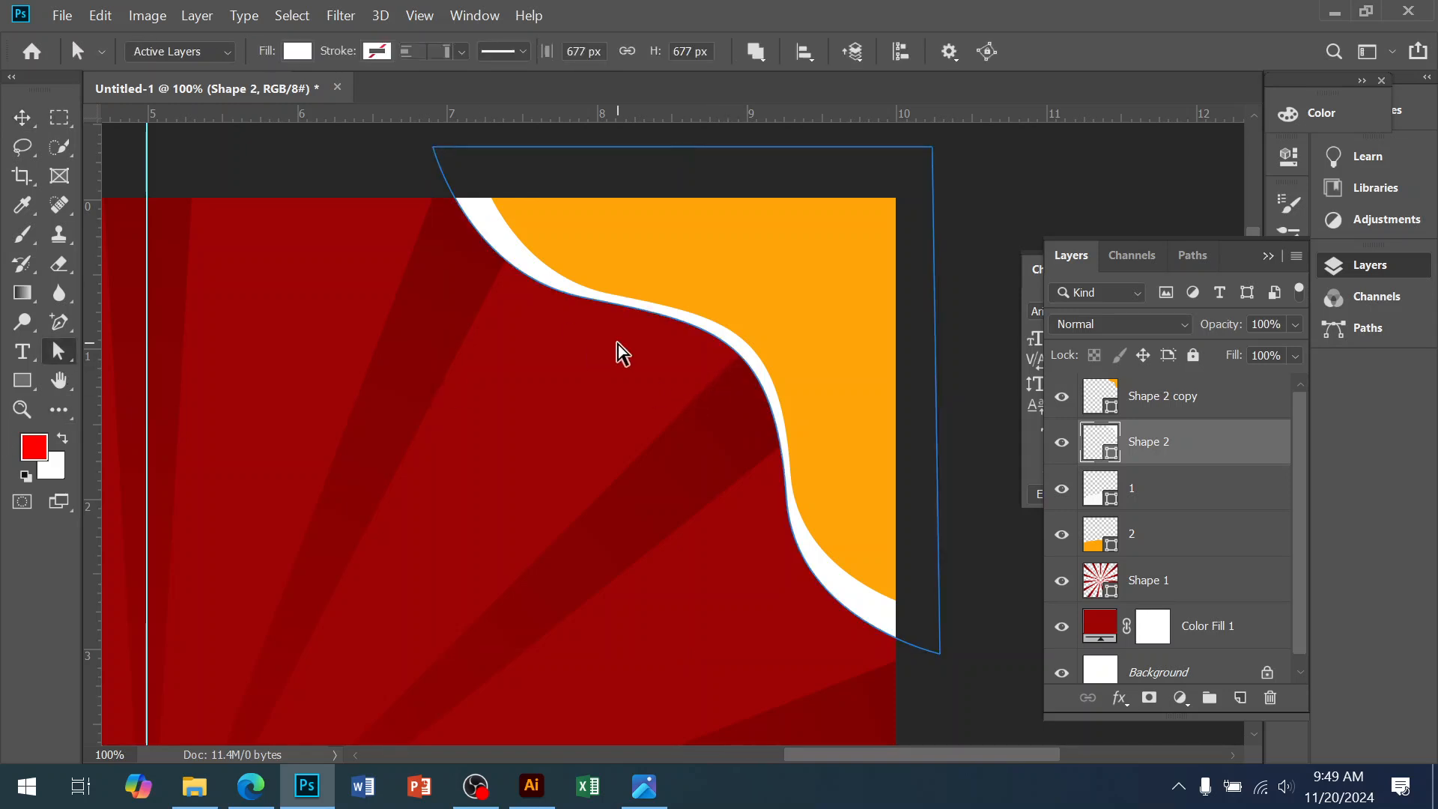
pyautogui.click(649, 311)
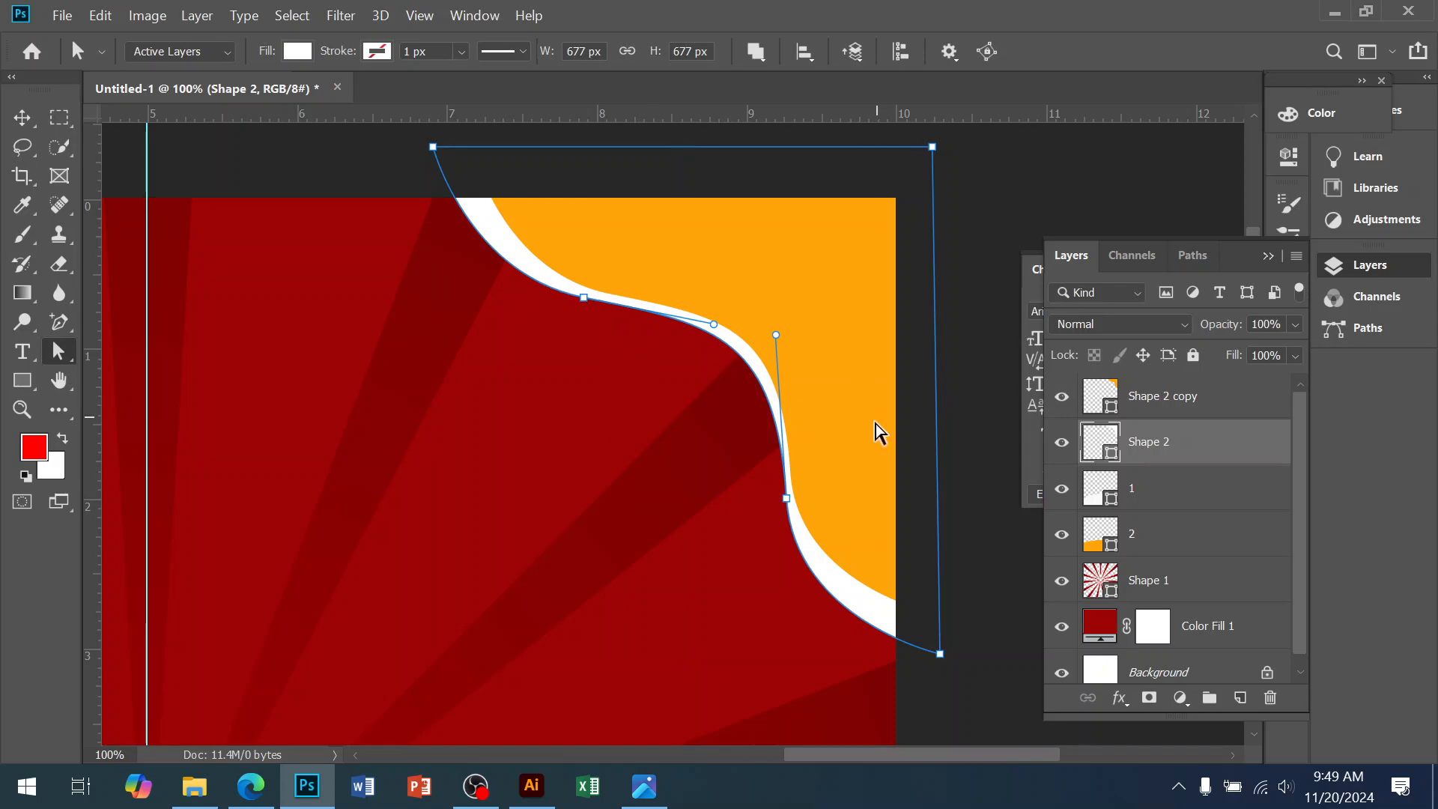
pyautogui.moveTo(787, 498); pyautogui.dragTo(776, 500)
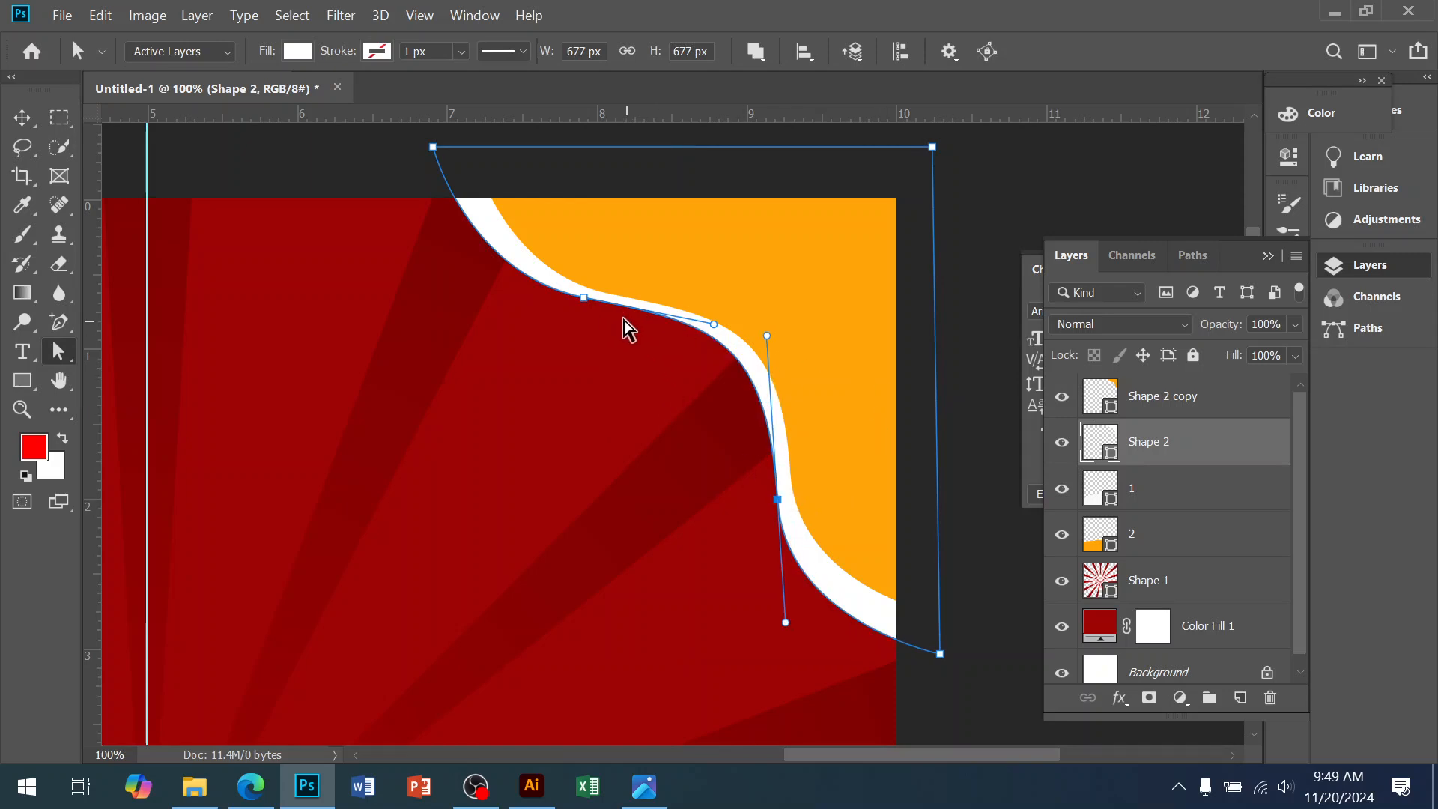
pyautogui.moveTo(592, 310); pyautogui.dragTo(587, 323)
pyautogui.moveTo(766, 500); pyautogui.dragTo(766, 503)
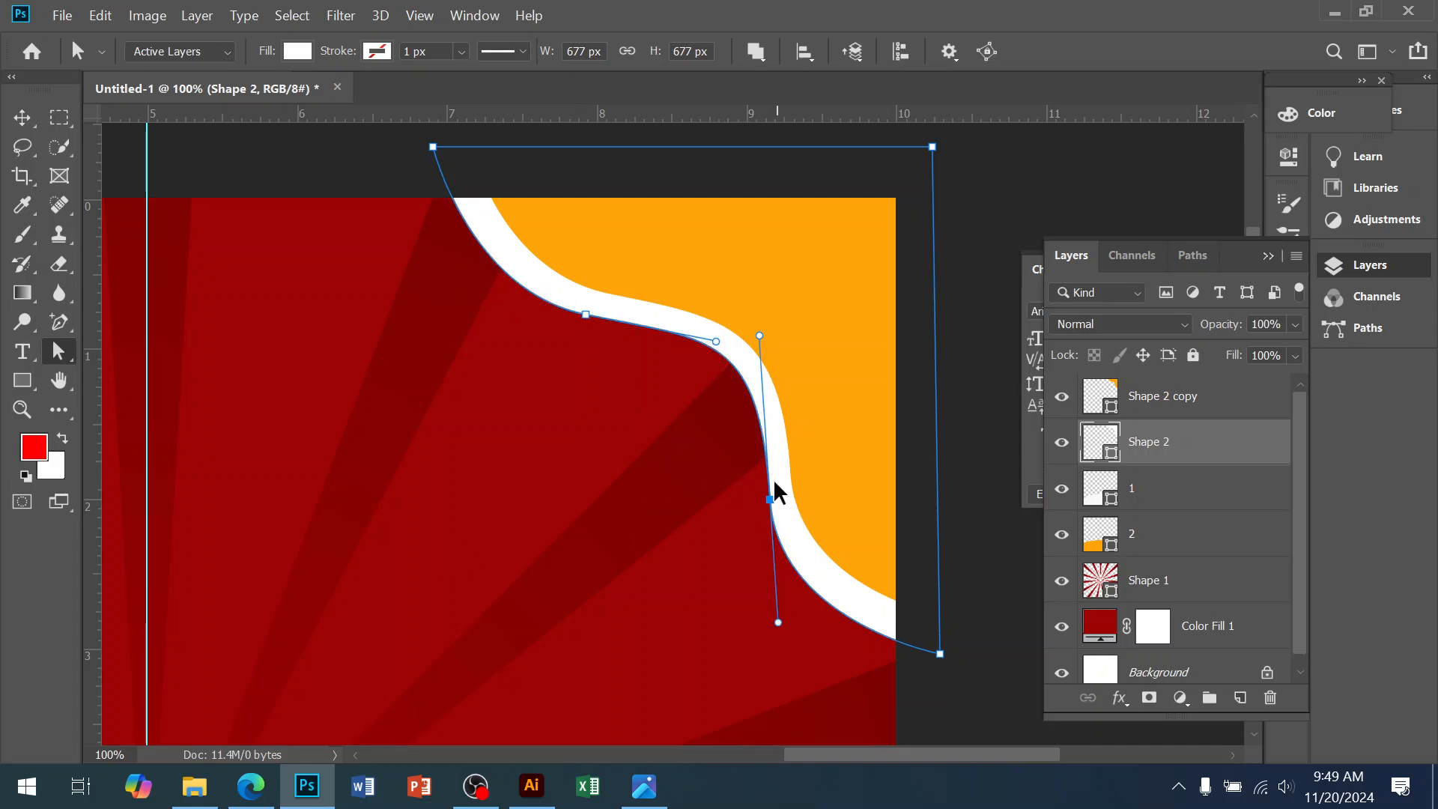
pyautogui.scroll(3, 753, 401)
pyautogui.moveTo(785, 597); pyautogui.dragTo(779, 598)
pyautogui.moveTo(761, 271); pyautogui.dragTo(769, 318)
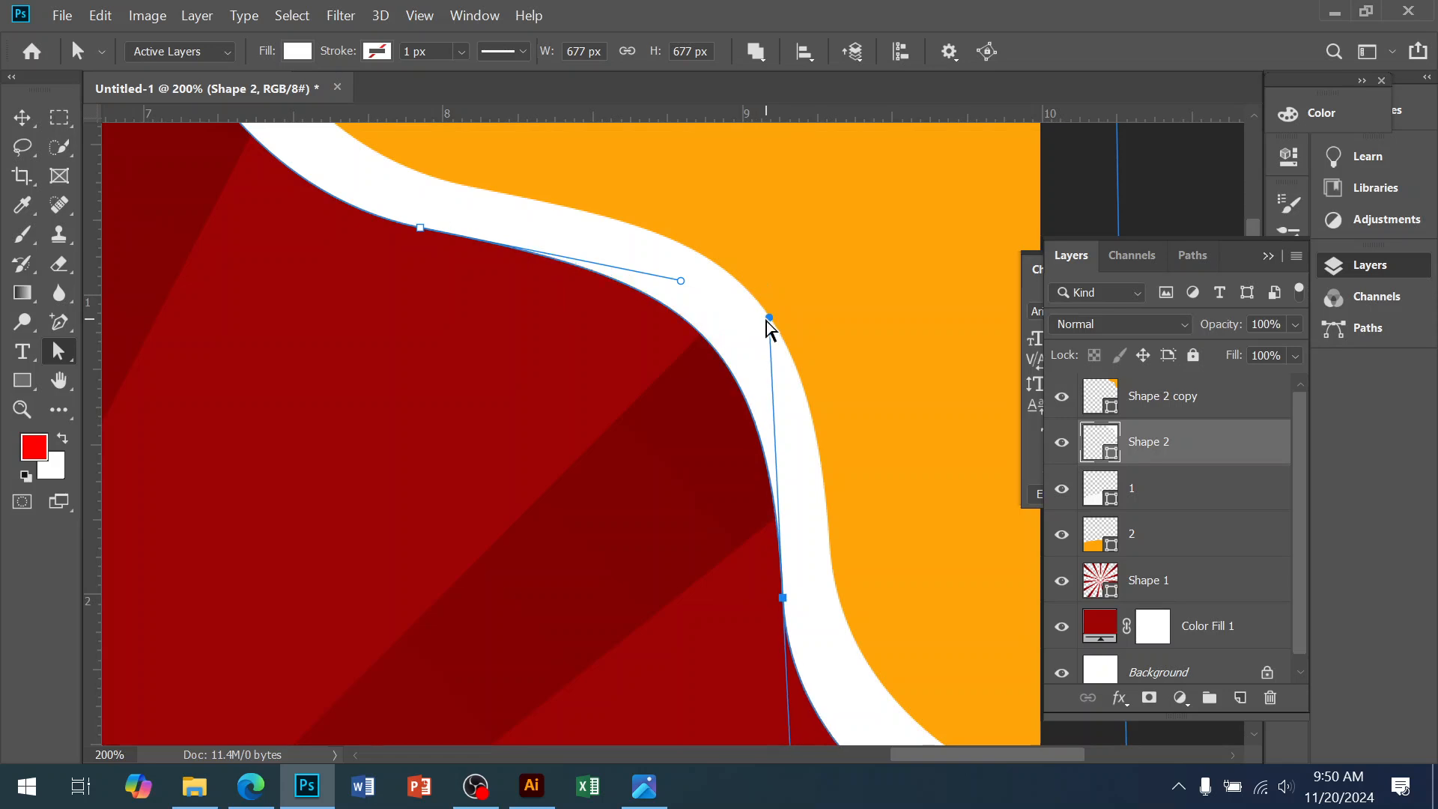
pyautogui.click(23, 119)
# Zoom out to the whole poster and open the reference food poster JPG
pyautogui.click(550, 465)
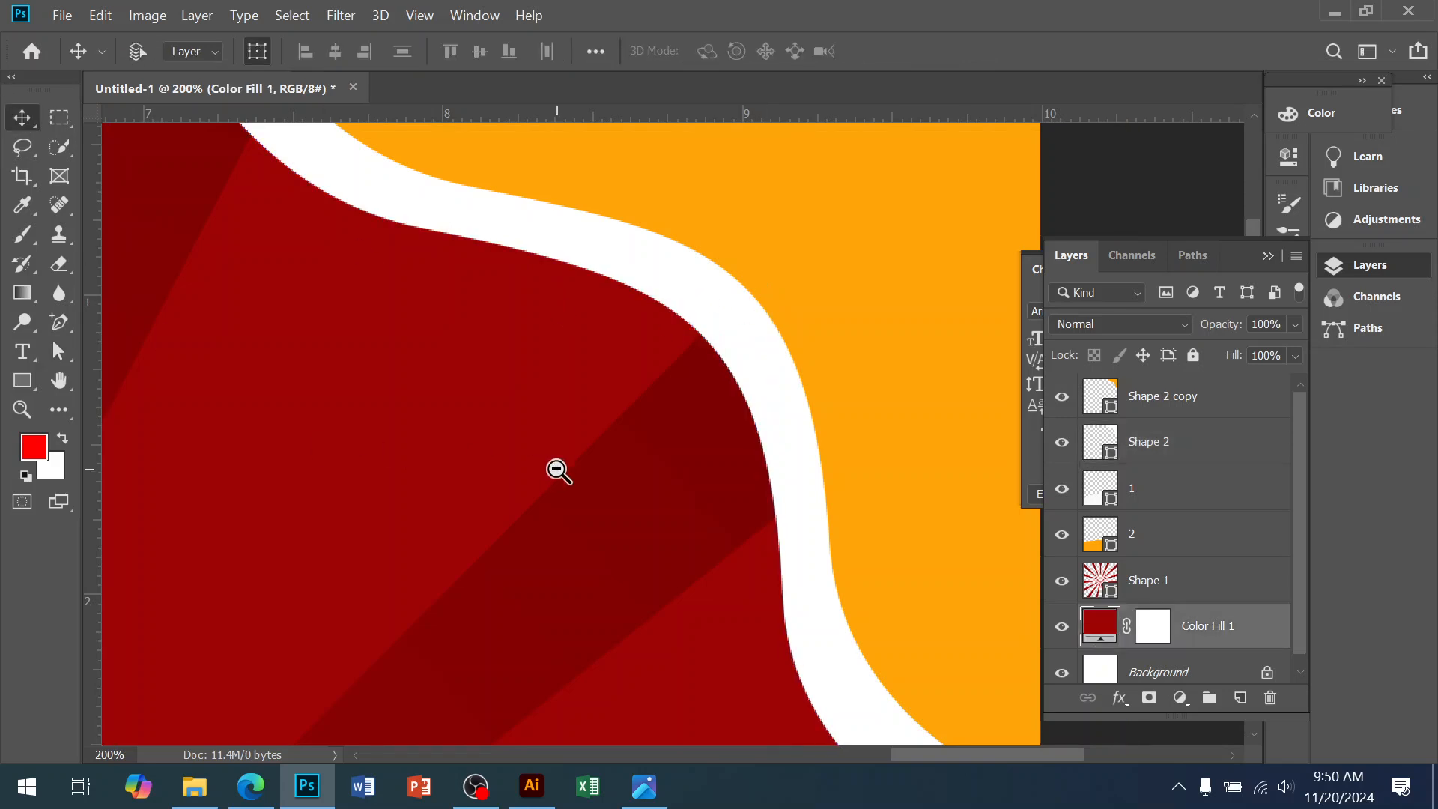
pyautogui.keyDown('alt'); pyautogui.click(581, 467); pyautogui.keyUp('alt')
pyautogui.keyDown('alt'); pyautogui.click(581, 467); pyautogui.keyUp('alt')
pyautogui.keyDown('alt'); pyautogui.click(580, 468); pyautogui.keyUp('alt')
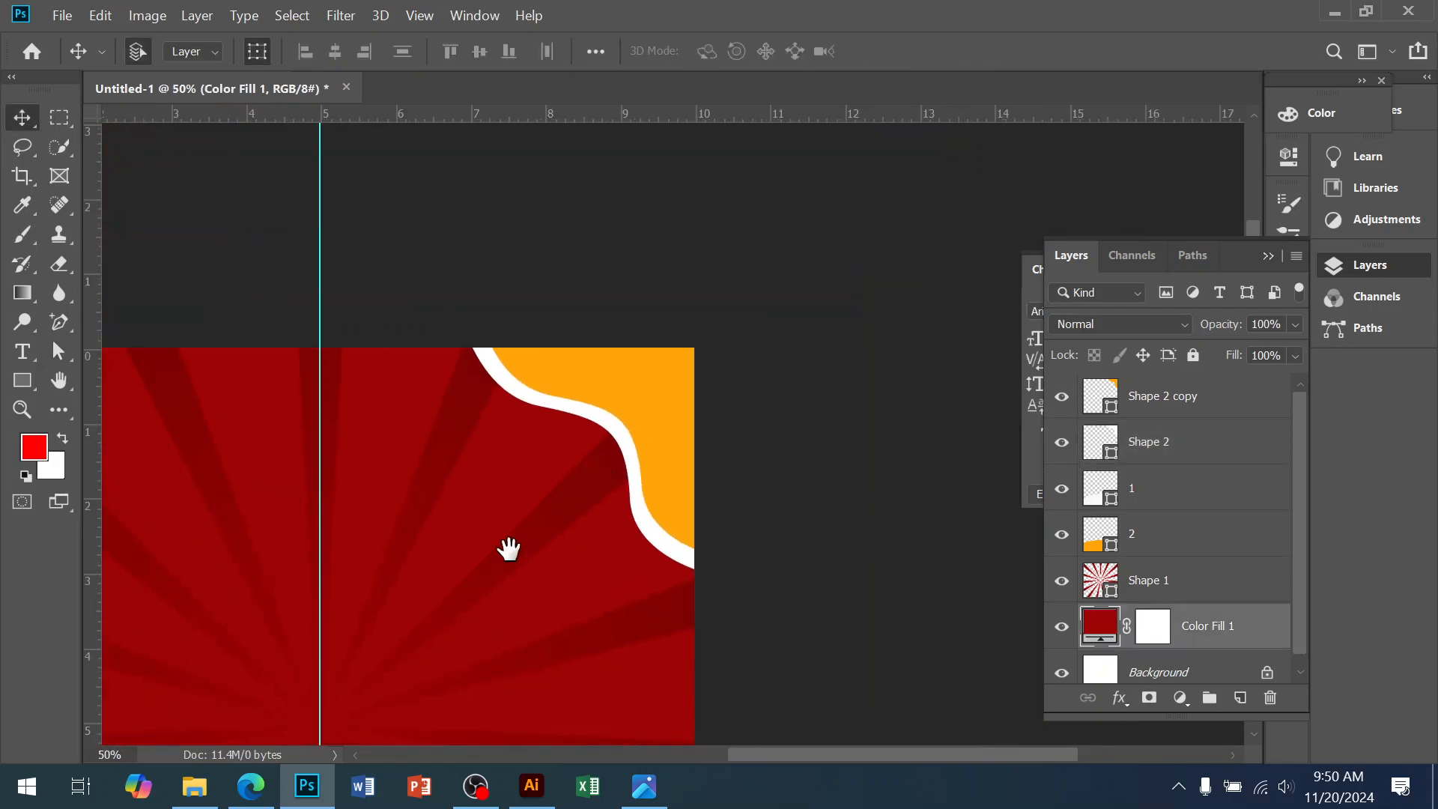
pyautogui.moveTo(572, 506); pyautogui.dragTo(699, 405)
pyautogui.keyDown('alt'); pyautogui.click(606, 466); pyautogui.keyUp('alt')
pyautogui.moveTo(621, 536); pyautogui.dragTo(572, 439)
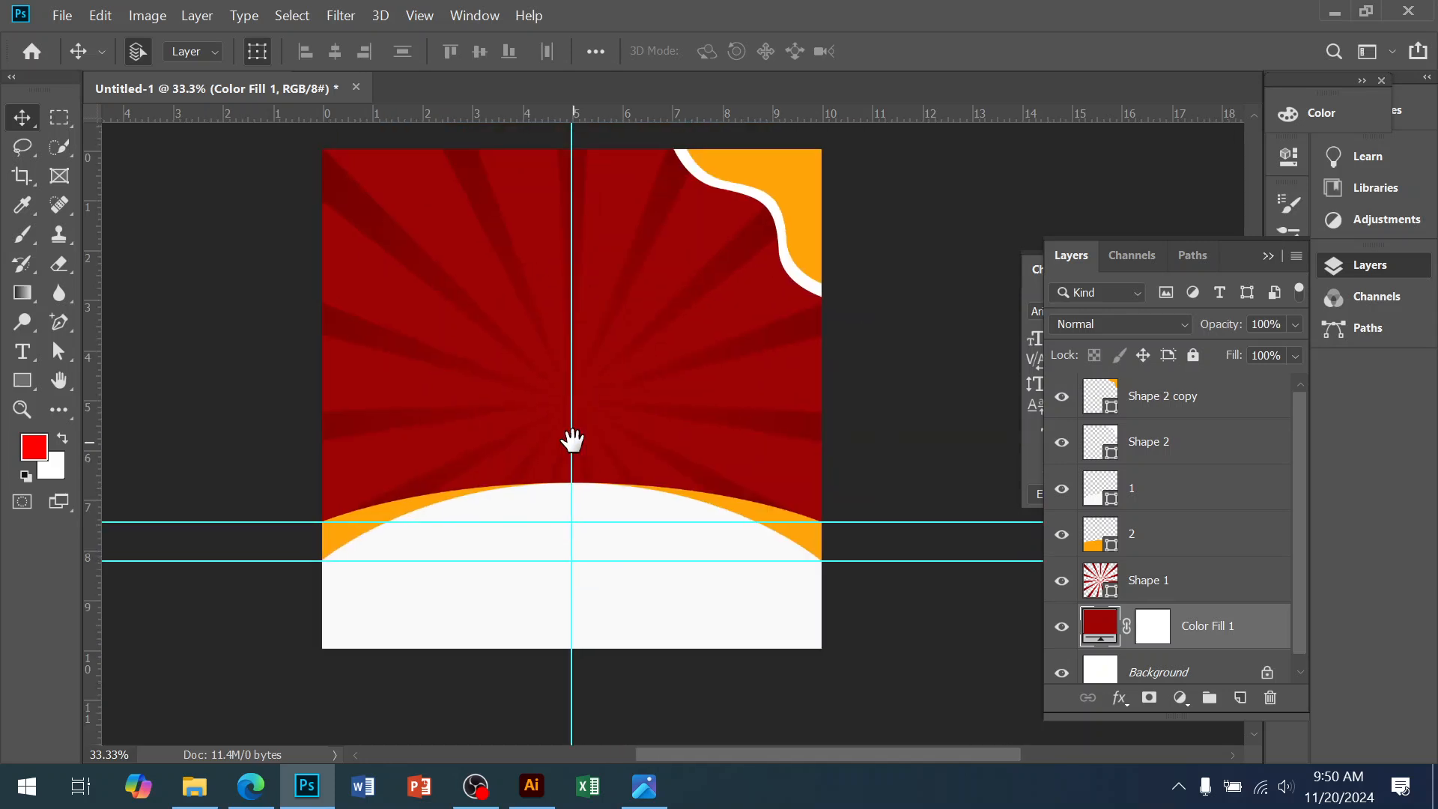
pyautogui.click(644, 785)
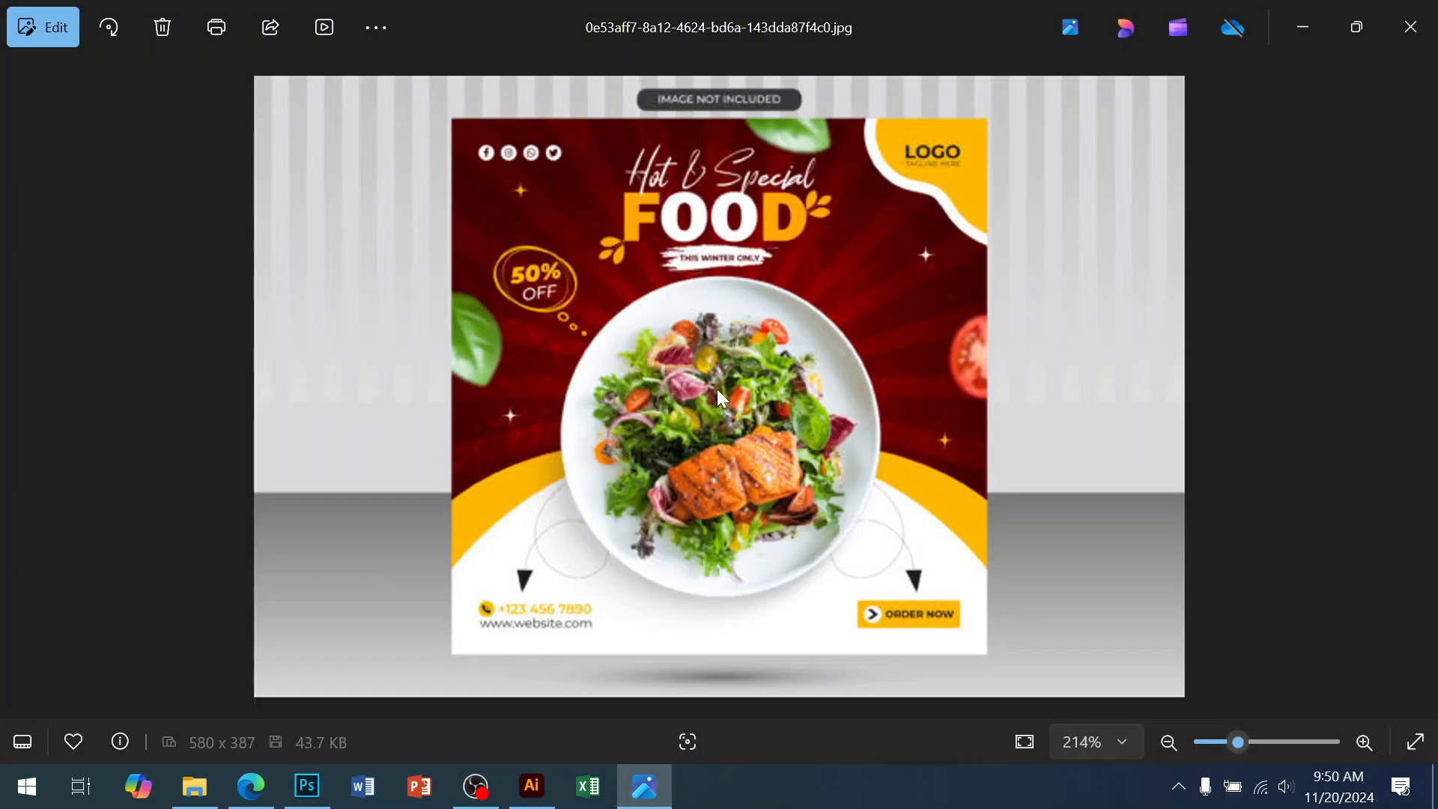
pyautogui.click(251, 787)
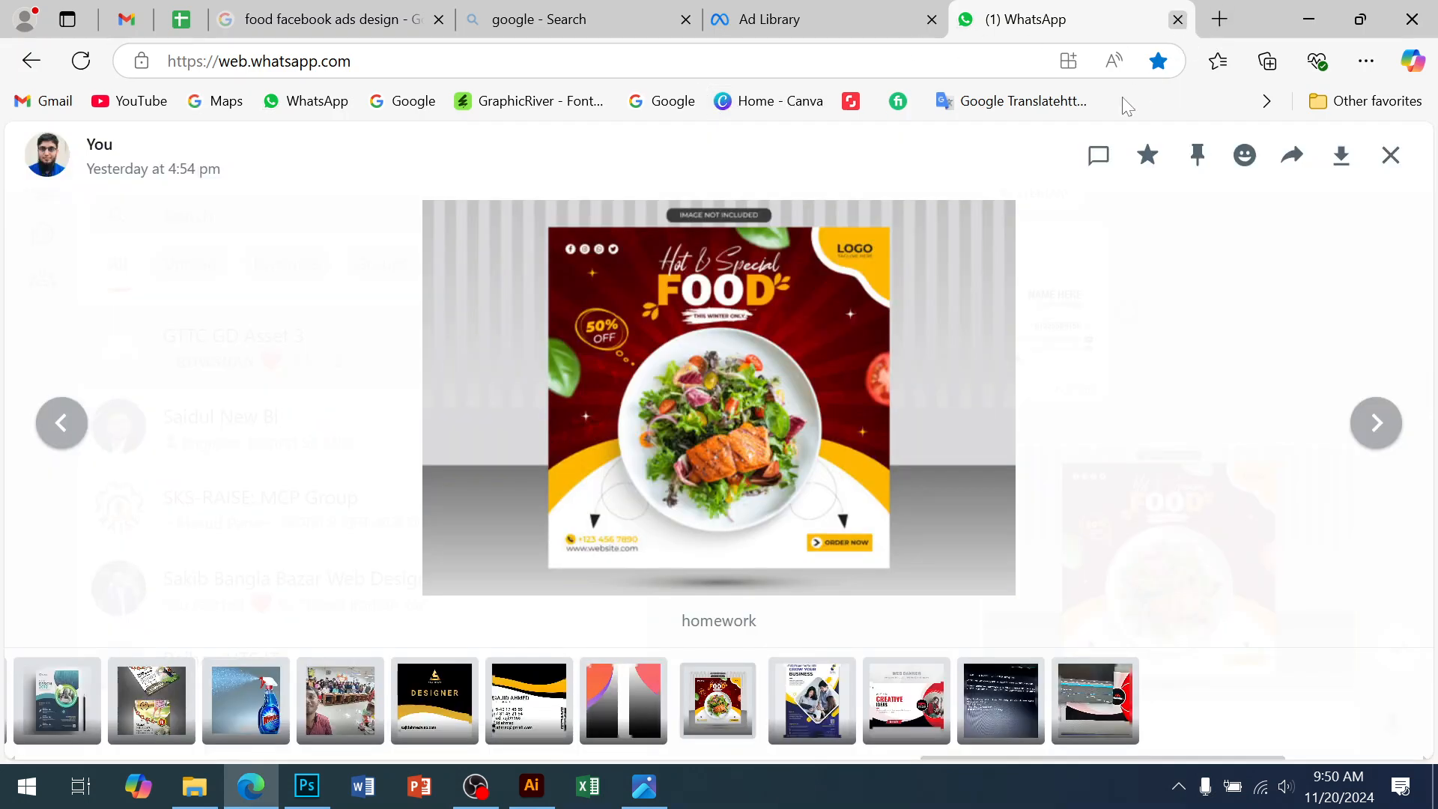
# Close Edge's WhatsApp, Ad Library and empty new tabs
pyautogui.click(1177, 20)
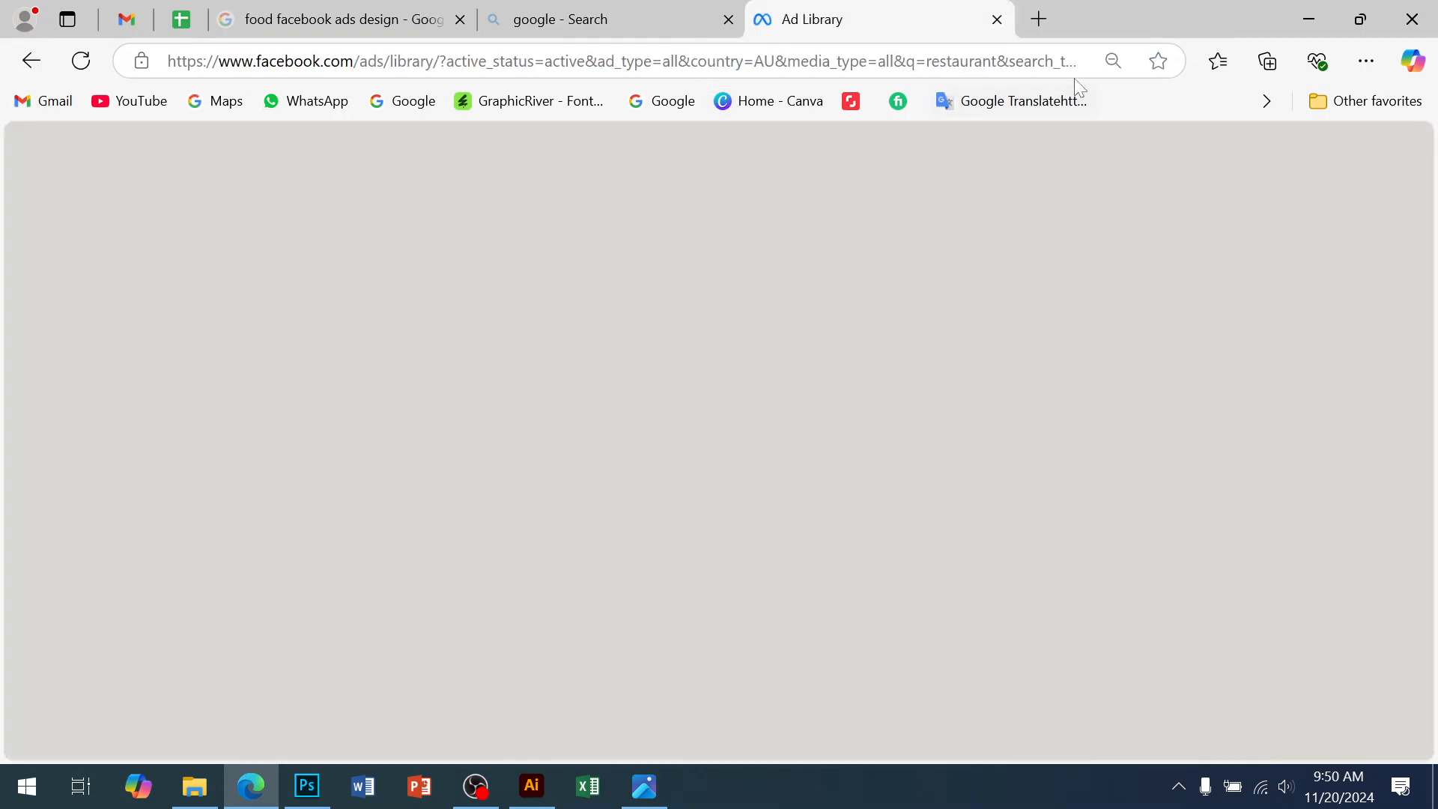
pyautogui.hotkey('ctrl', 't')
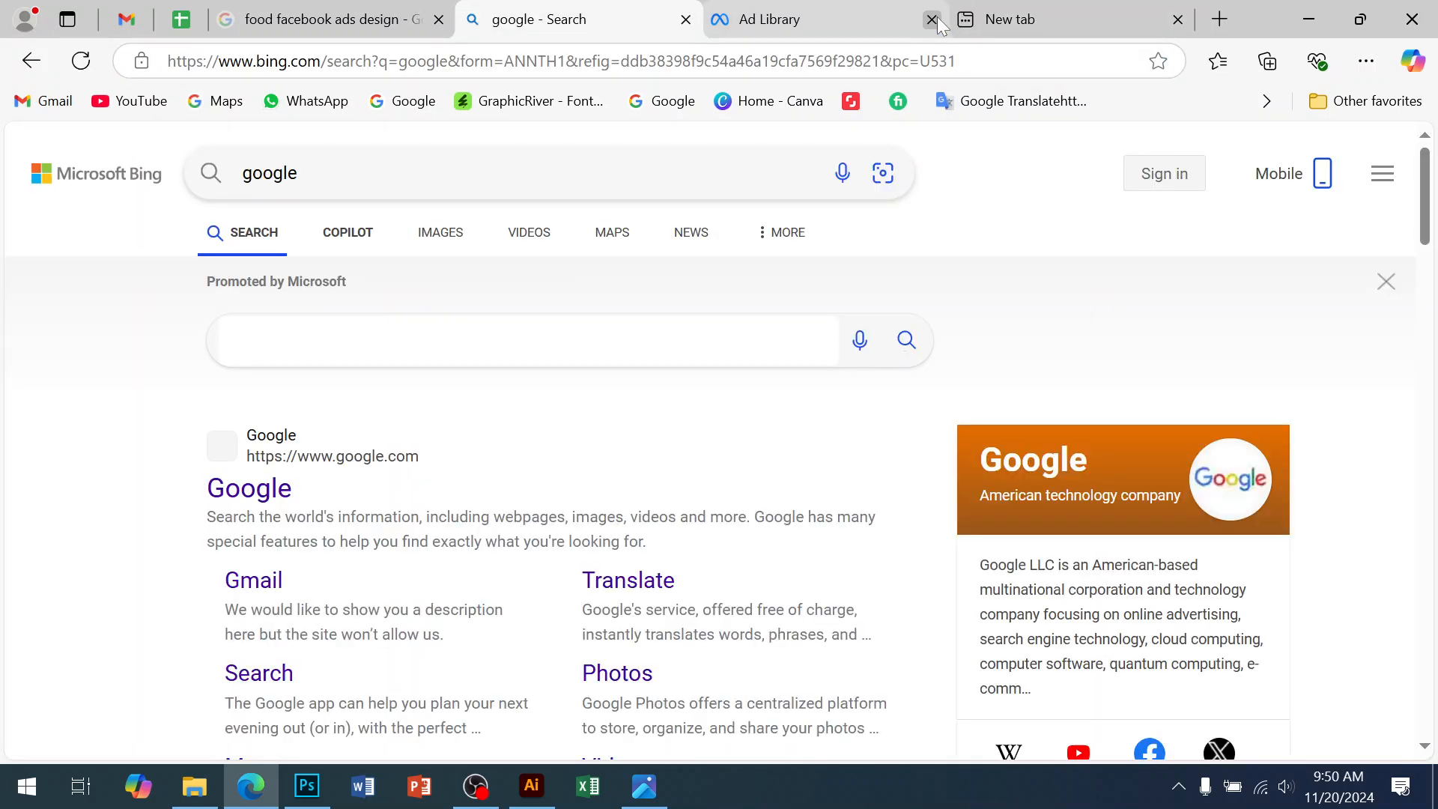
pyautogui.click(937, 17)
pyautogui.click(931, 20)
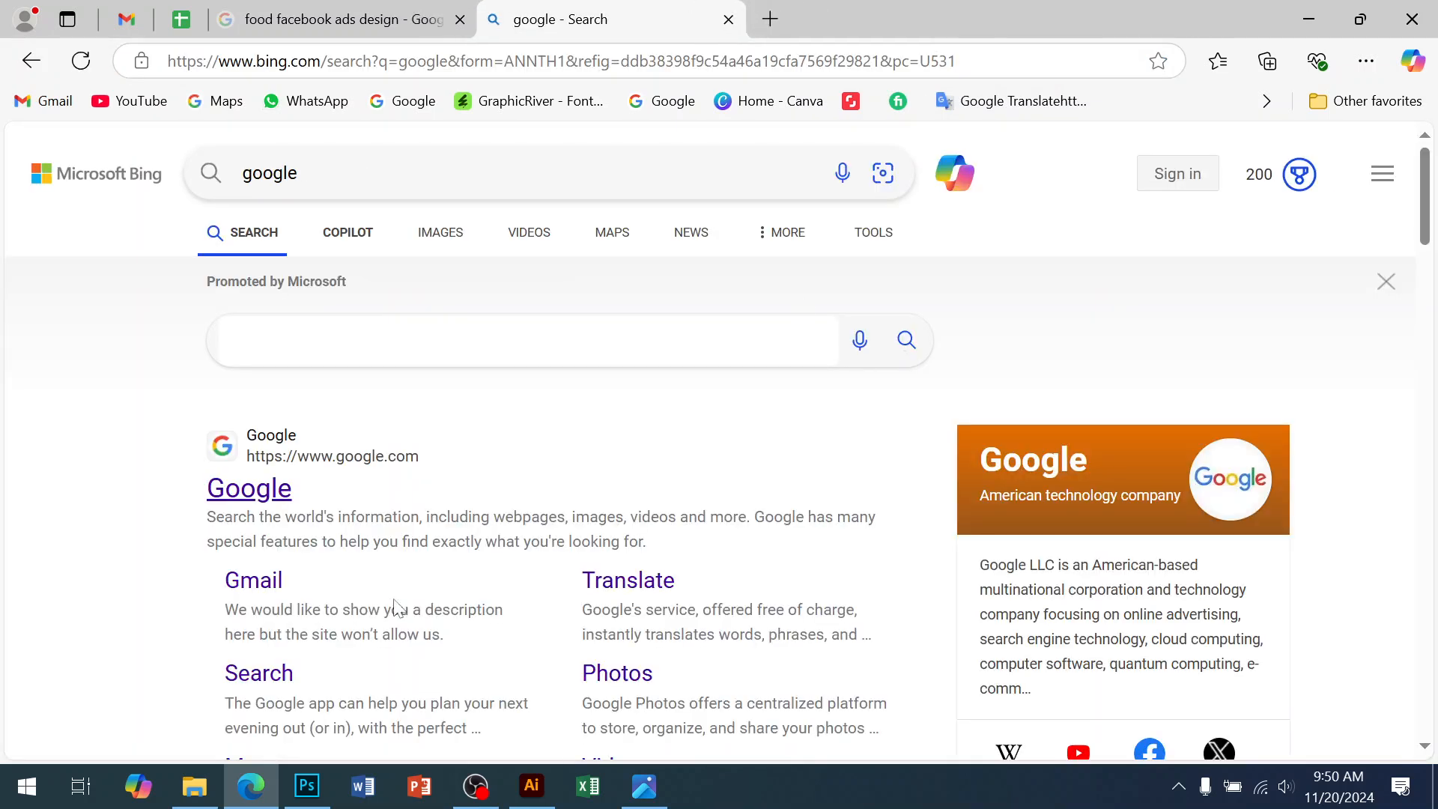
pyautogui.click(279, 496)
# Open Real ested banner 9 from the desktop, dismissing the missing-fonts warning
pyautogui.press('super+d')
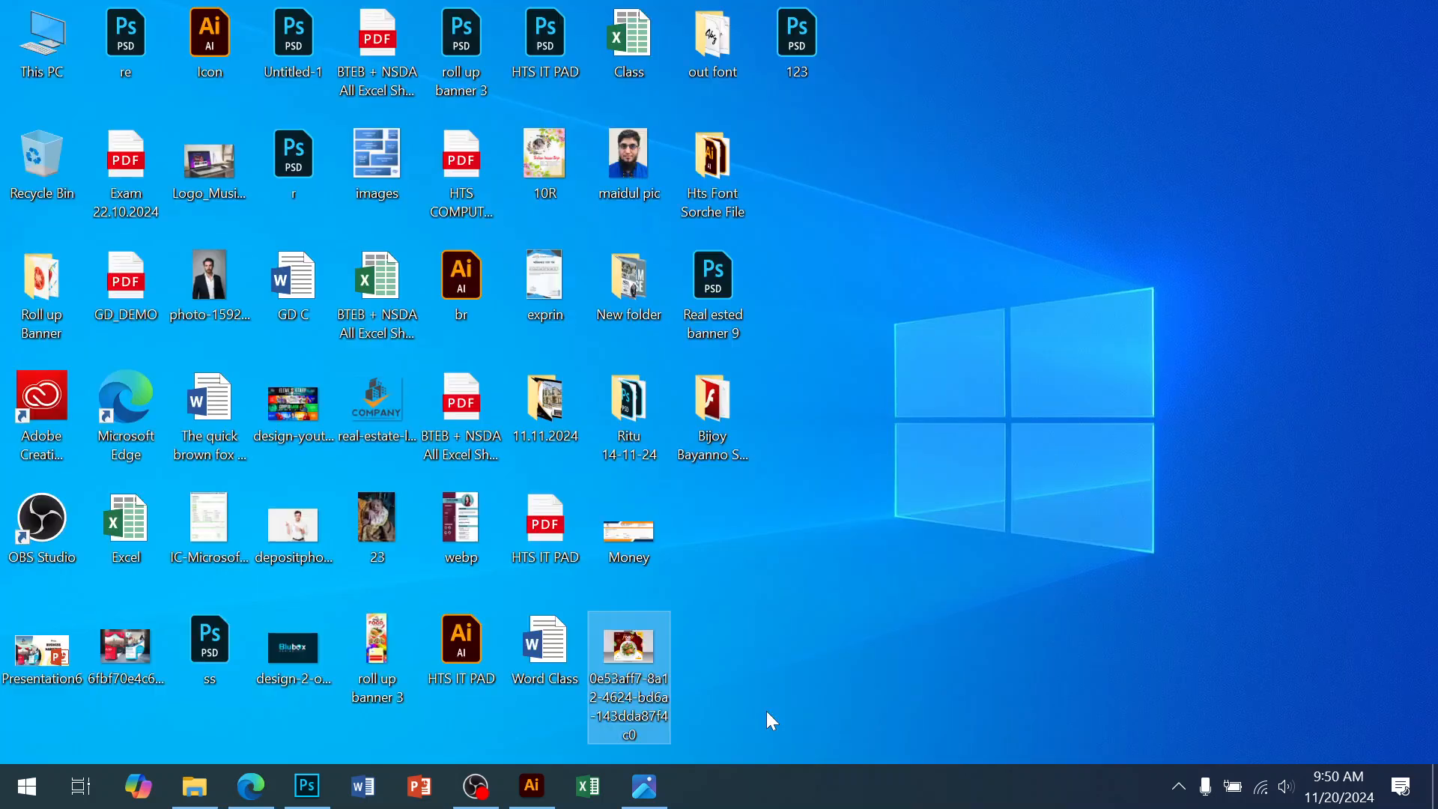
pyautogui.click(800, 417)
pyautogui.click(699, 264)
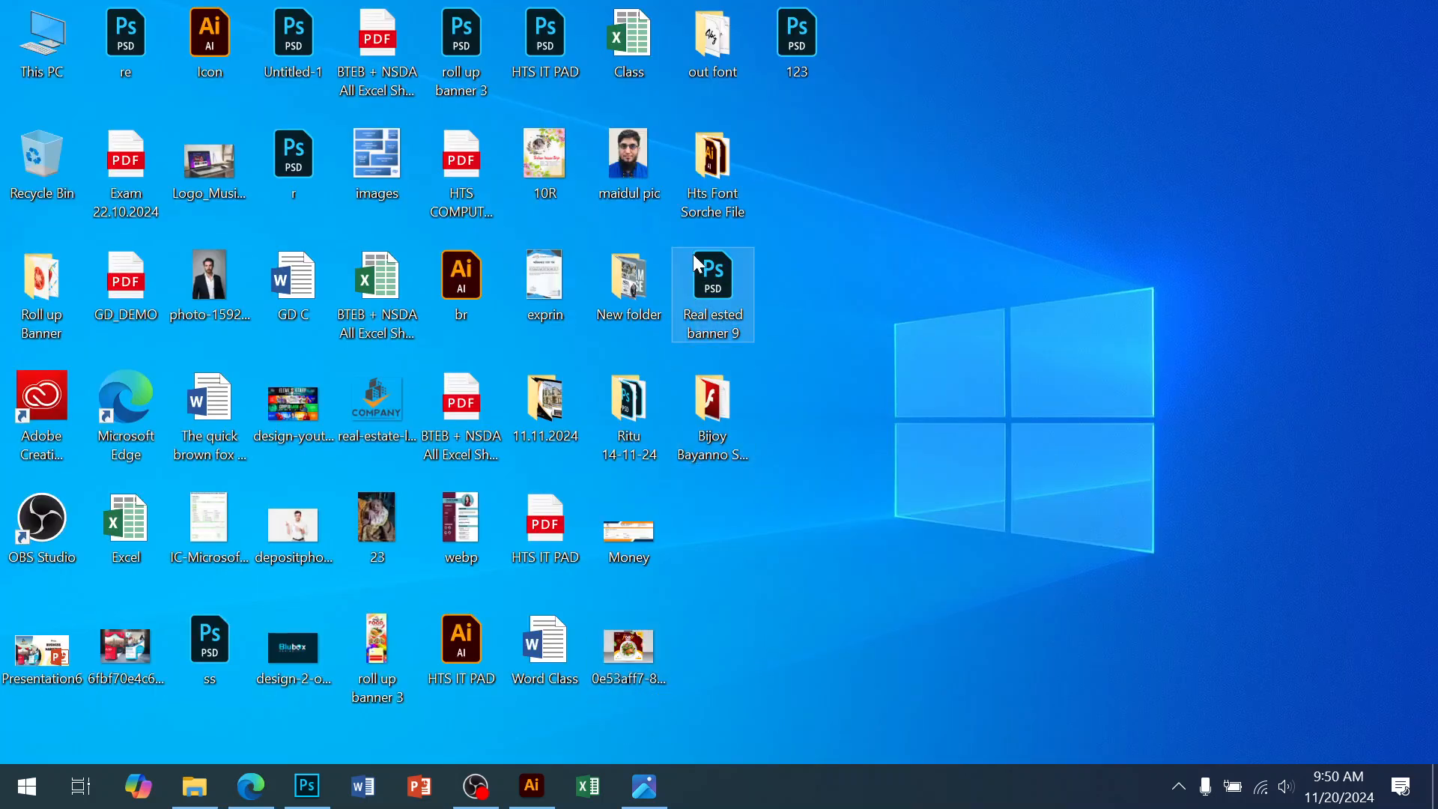
pyautogui.doubleClick(721, 278)
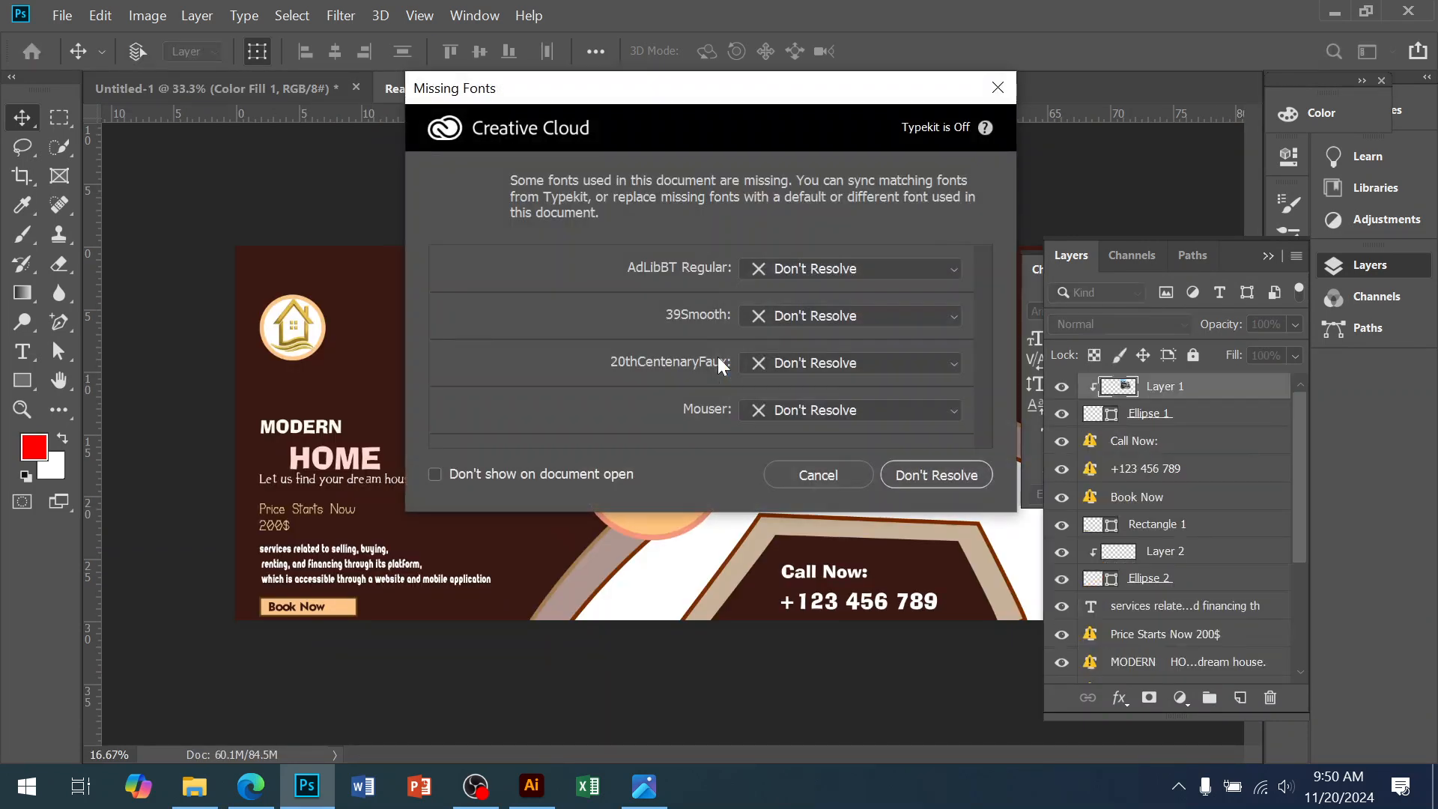
pyautogui.click(815, 476)
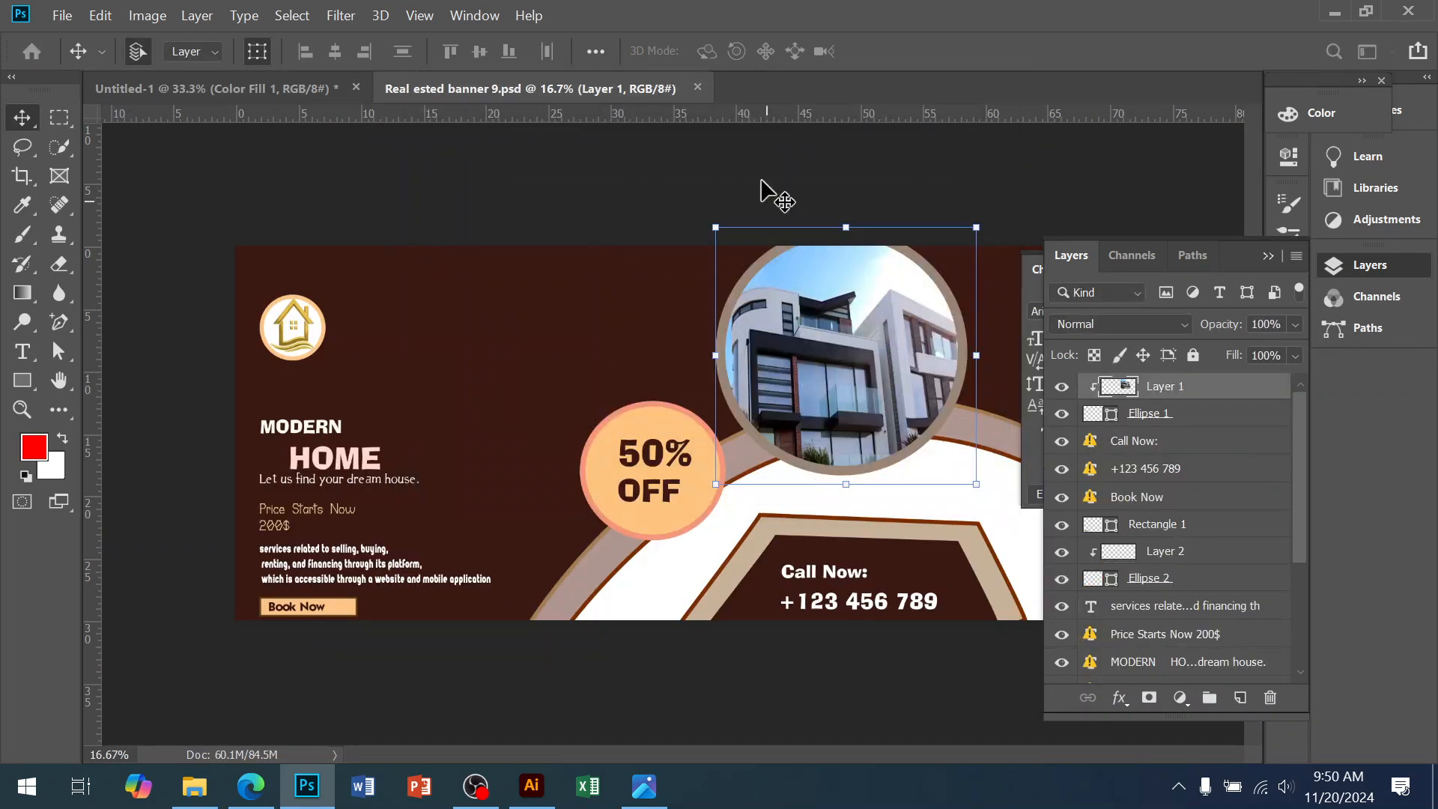
# Close that banner and open roll up banner 3.psd from the desktop instead
pyautogui.click(698, 87)
pyautogui.press('super+d')
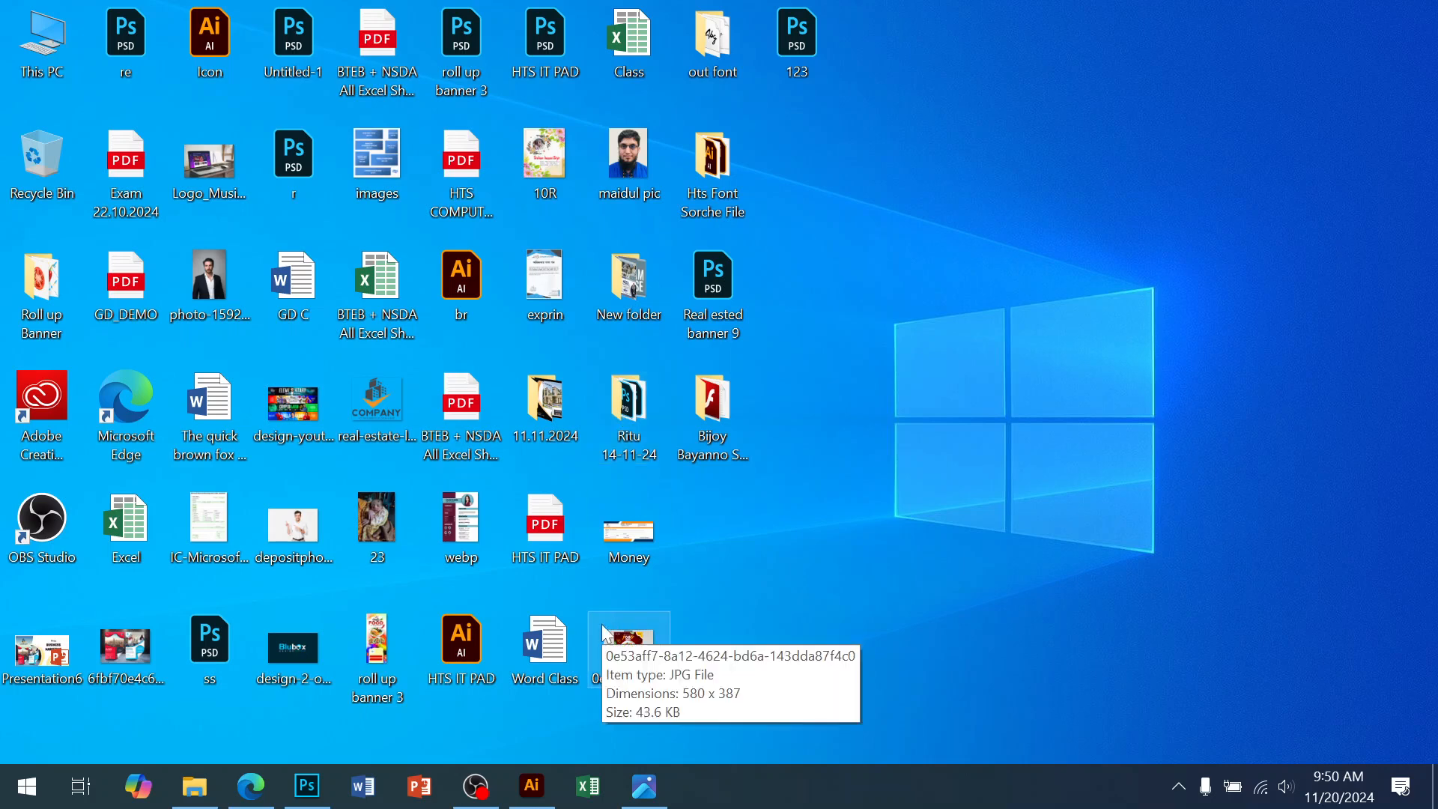
pyautogui.doubleClick(468, 49)
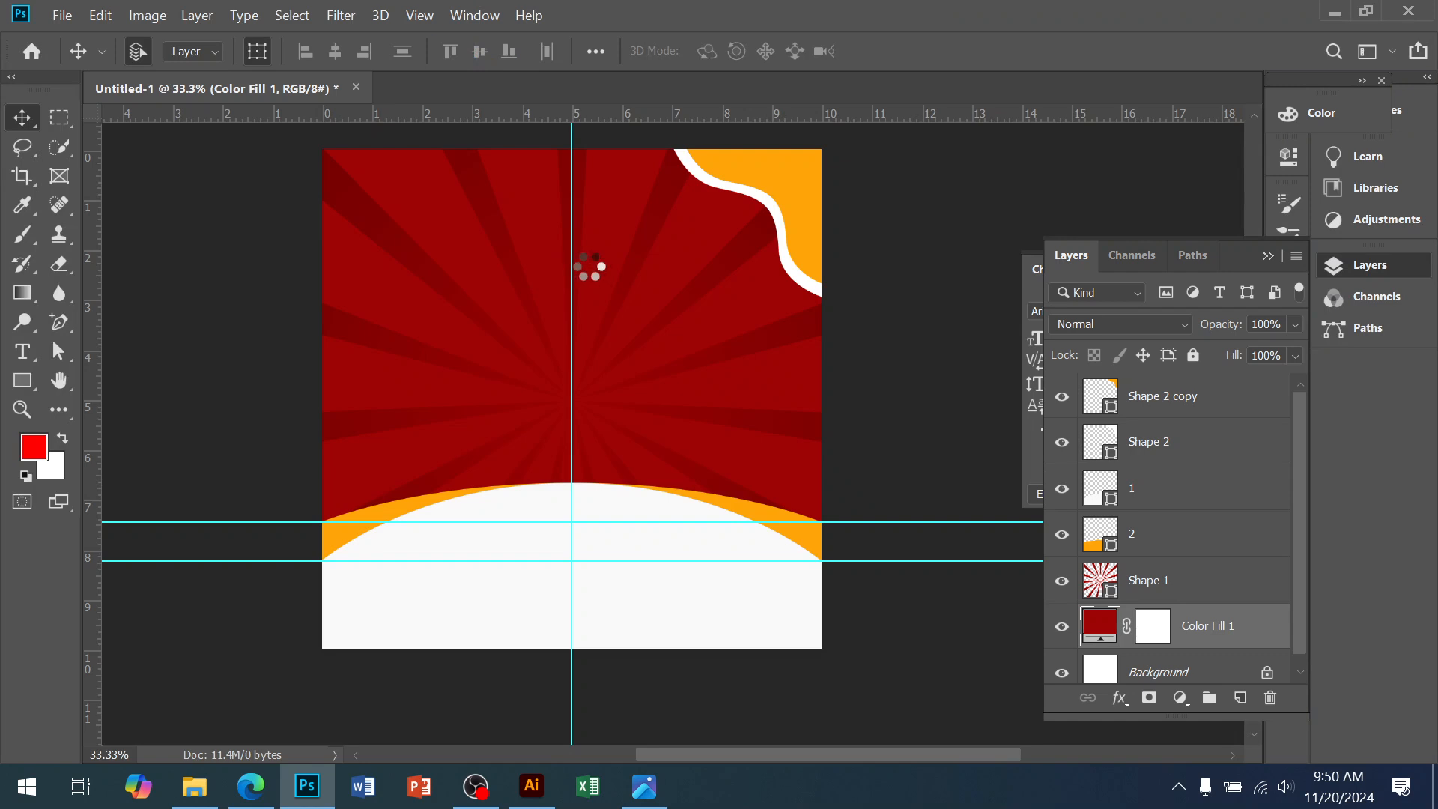
# Copy the salmon plate into the poster as the top layer, shrunk to 55% and raised above the curve
pyautogui.moveTo(665, 357); pyautogui.dragTo(552, 472)
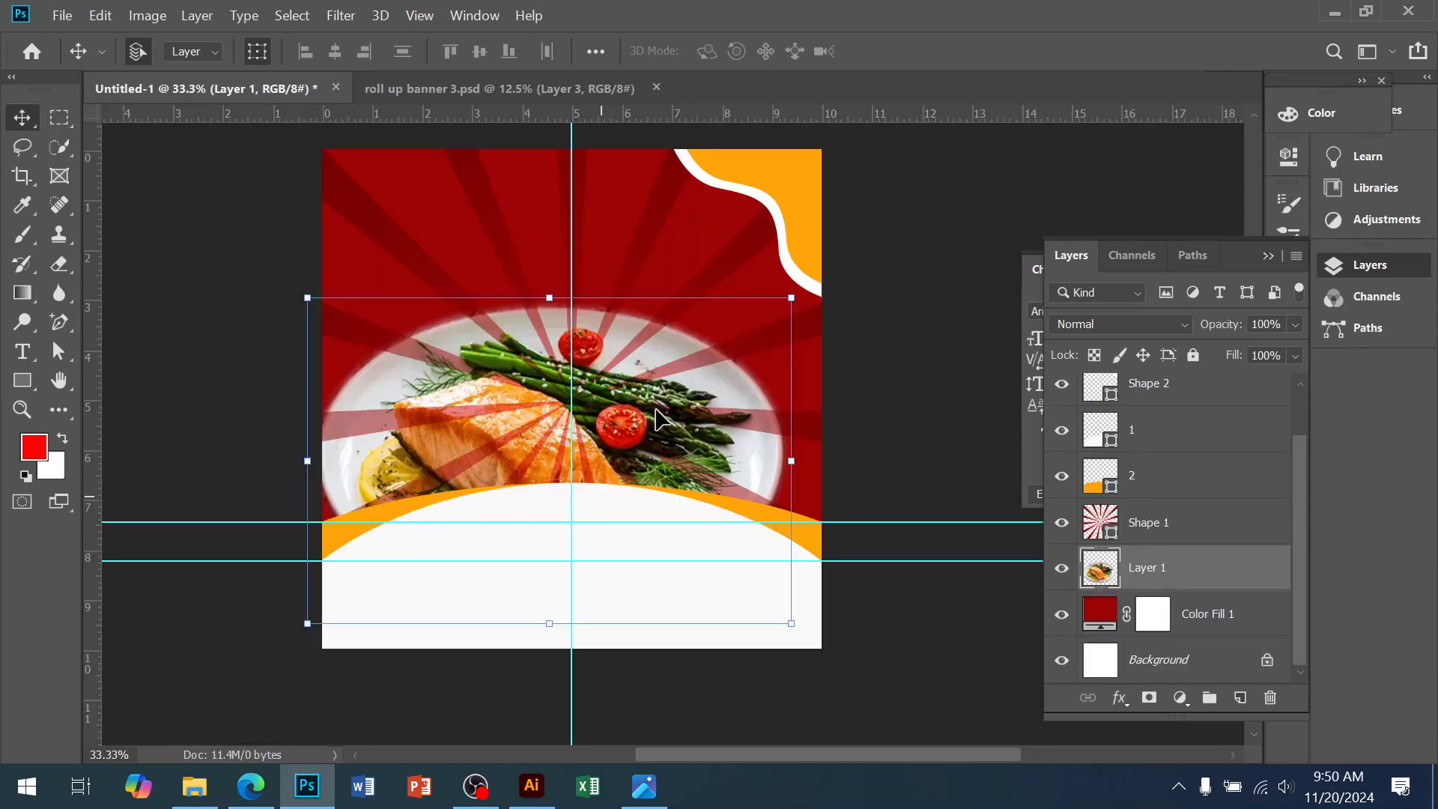
pyautogui.hotkey('ctrl', 'shift', ']')
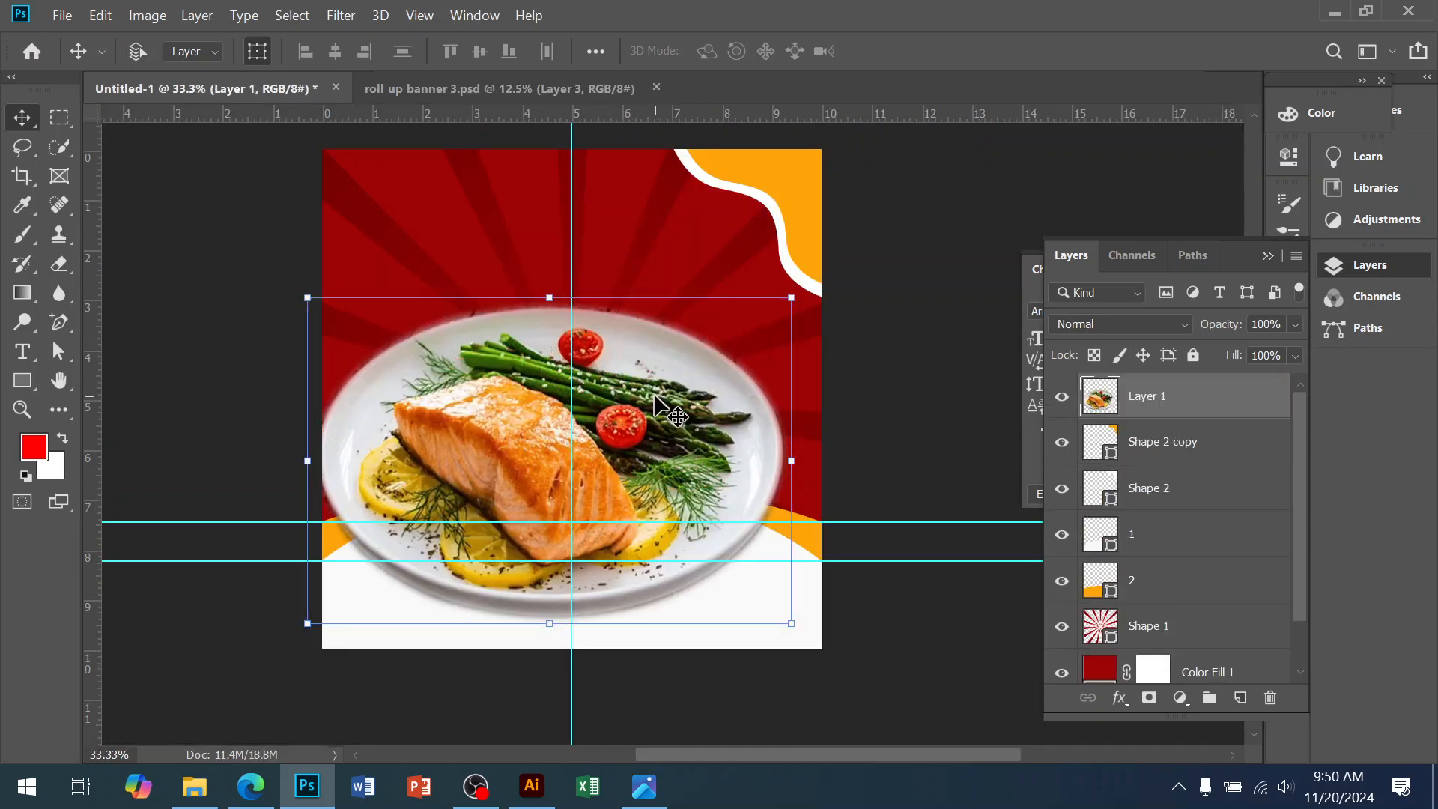
pyautogui.moveTo(543, 422); pyautogui.dragTo(550, 445)
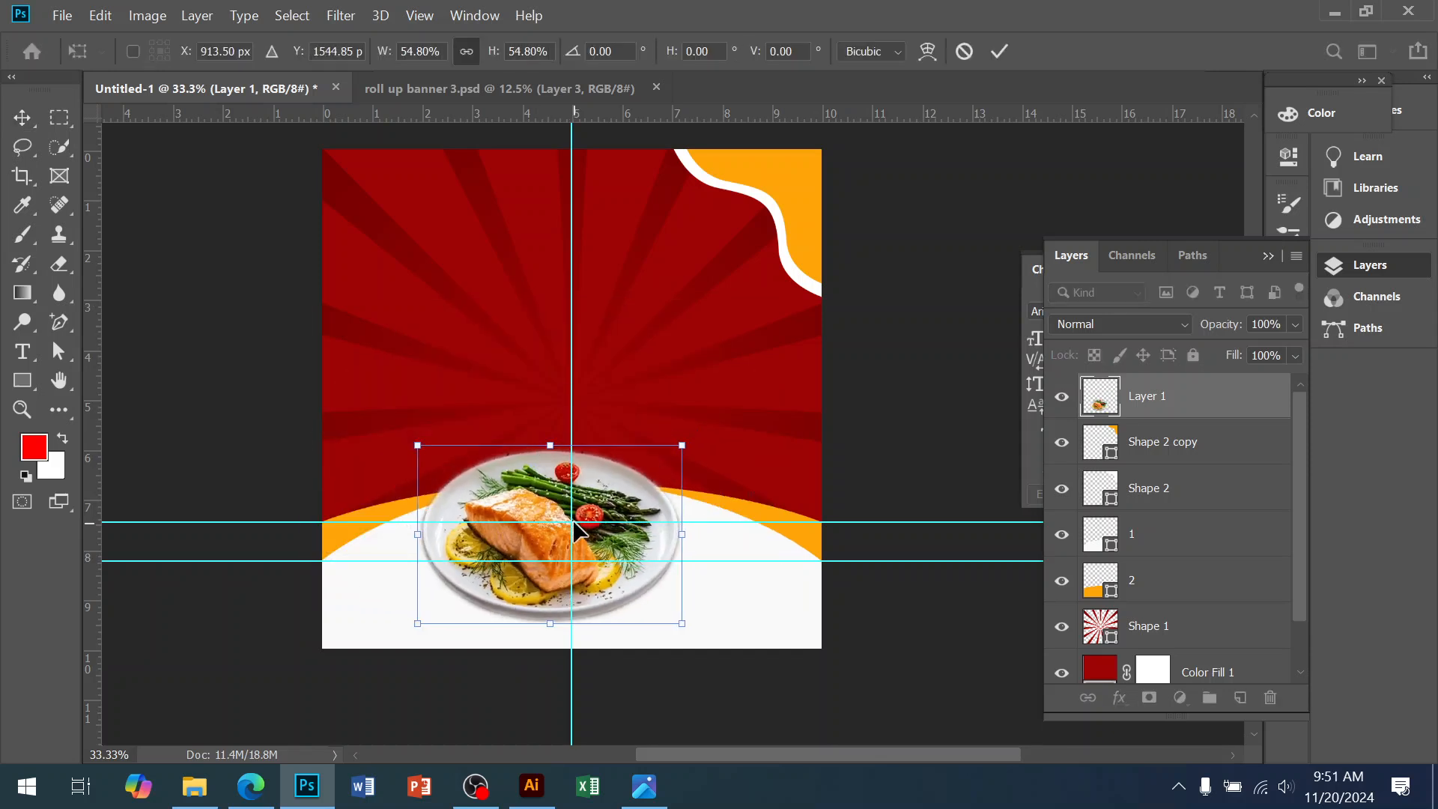
pyautogui.press('Return')
pyautogui.moveTo(604, 521); pyautogui.dragTo(636, 398)
# Rescale the plate to about 153%, centred on the vertical guide
pyautogui.hotkey('ctrl', 't')
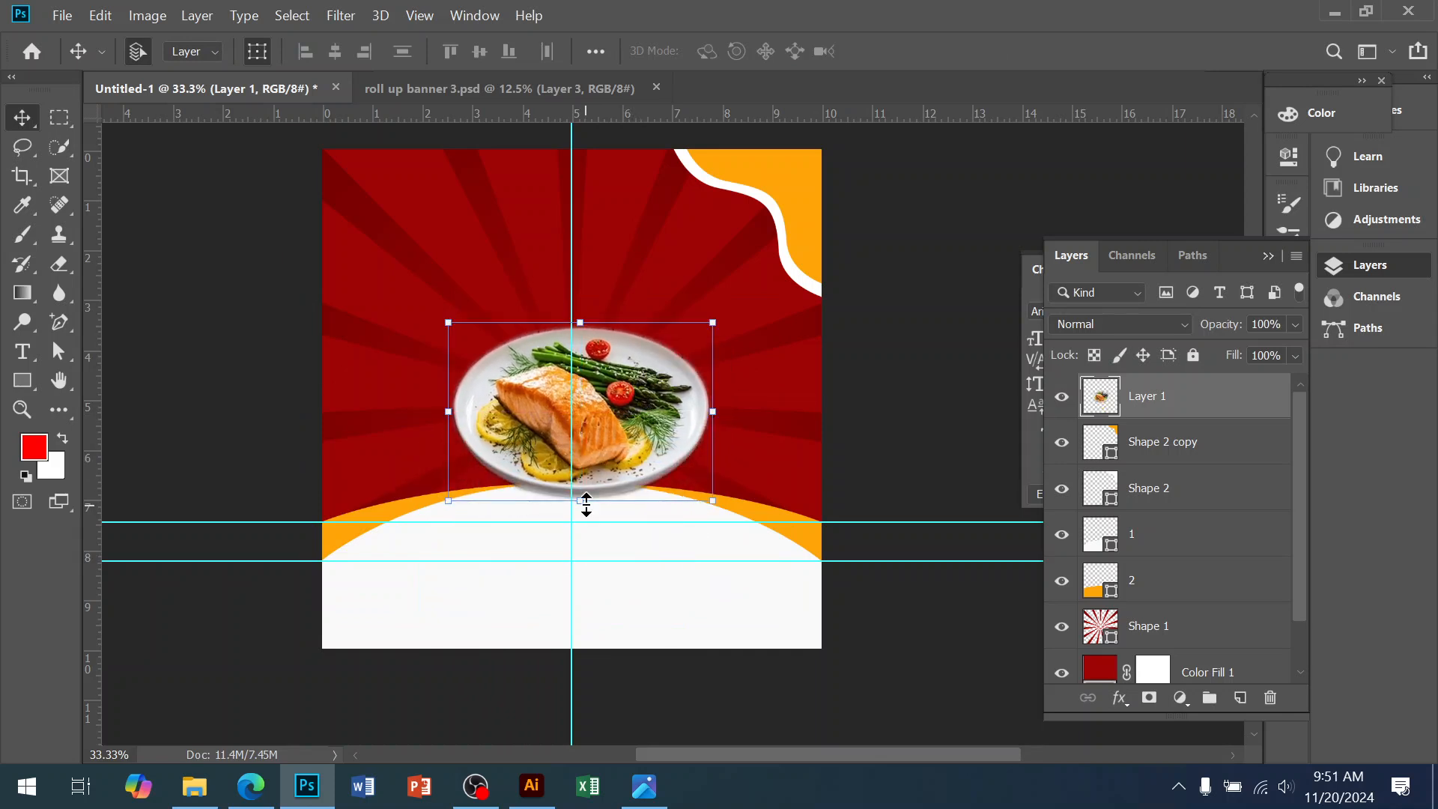
pyautogui.moveTo(580, 501); pyautogui.dragTo(573, 582)
pyautogui.moveTo(635, 475)
pyautogui.mouseDown()
pyautogui.moveTo(621, 454)
pyautogui.moveTo(619, 472)
pyautogui.mouseUp()
pyautogui.moveTo(570, 563); pyautogui.dragTo(573, 576)
pyautogui.press('Return')
# In roll up banner 3, select the pic 2 group and its salad-bowl ellipse layers
pyautogui.keyDown('ctrl'); pyautogui.click(657, 487); pyautogui.keyUp('ctrl')
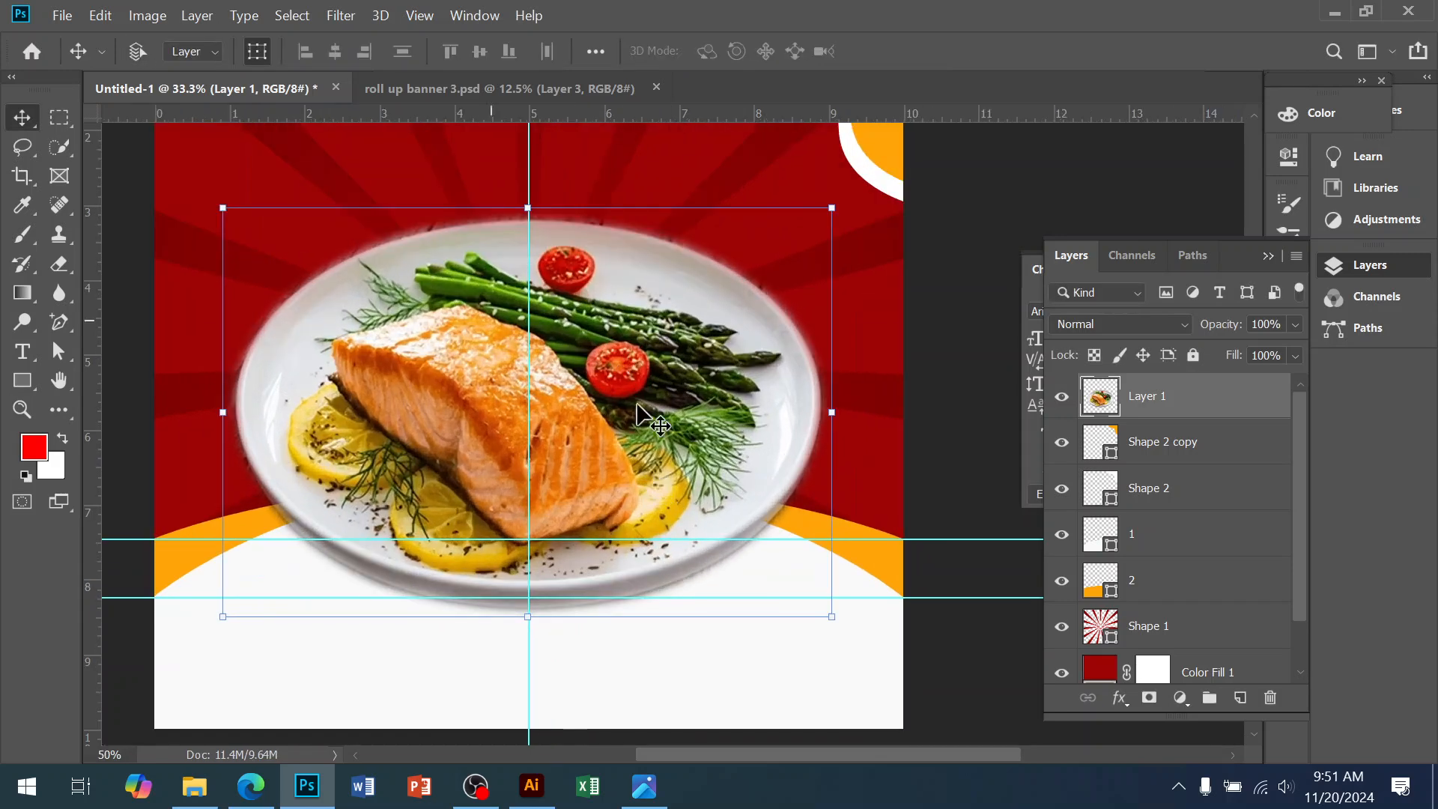
pyautogui.click(495, 89)
pyautogui.keyDown('ctrl'); pyautogui.click(716, 556); pyautogui.keyUp('ctrl')
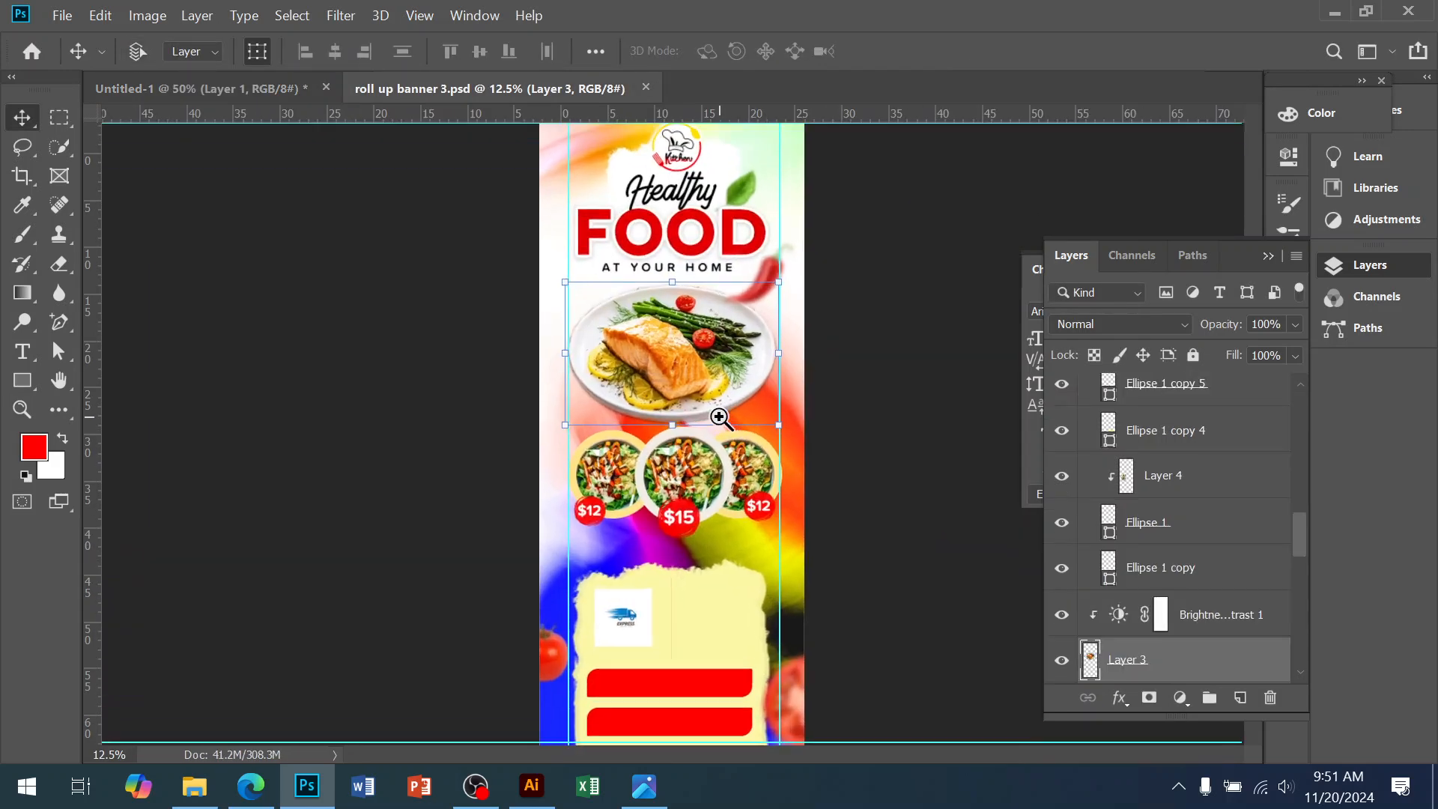
pyautogui.scroll(-3, 758, 496)
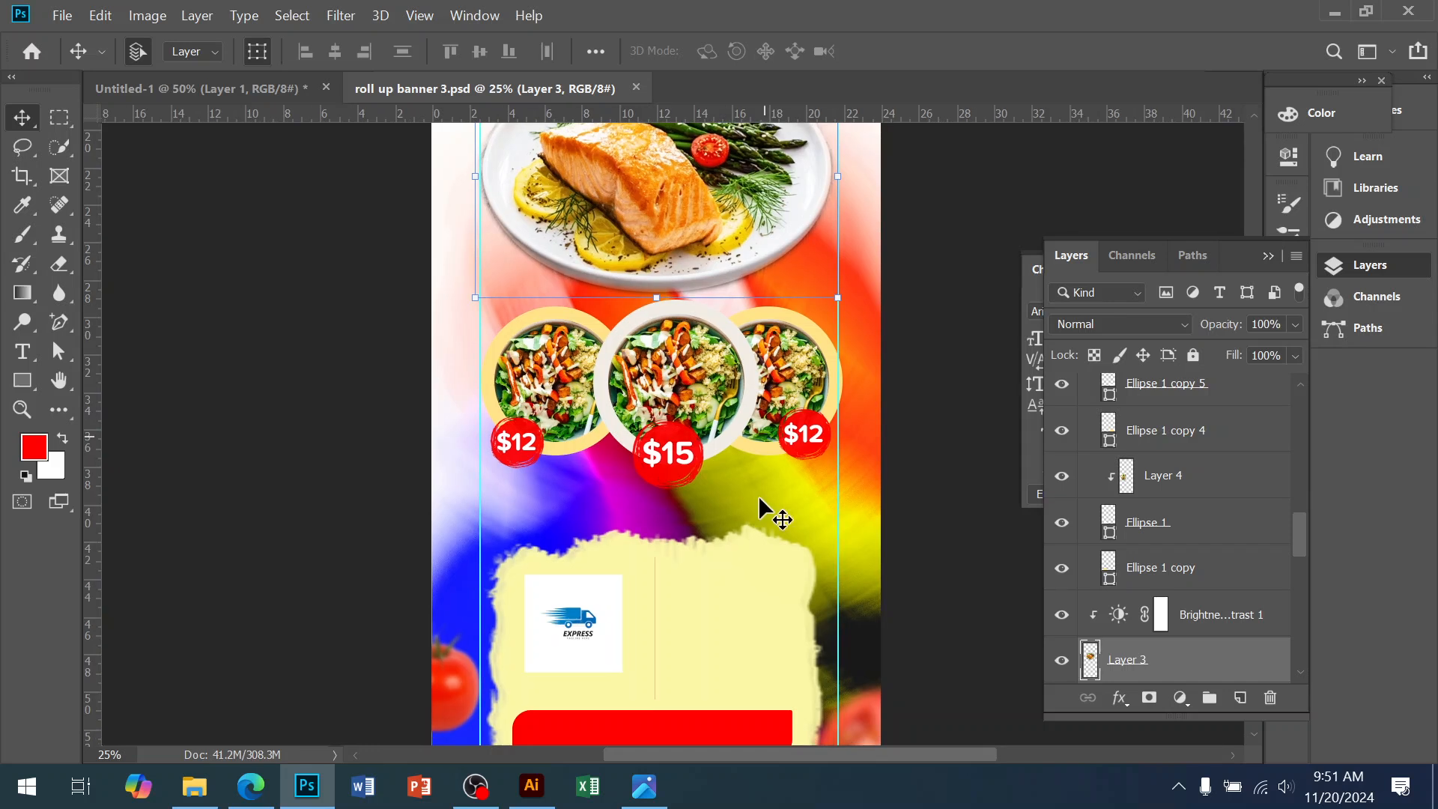
pyautogui.click(574, 353)
pyautogui.scroll(5, 1172, 498)
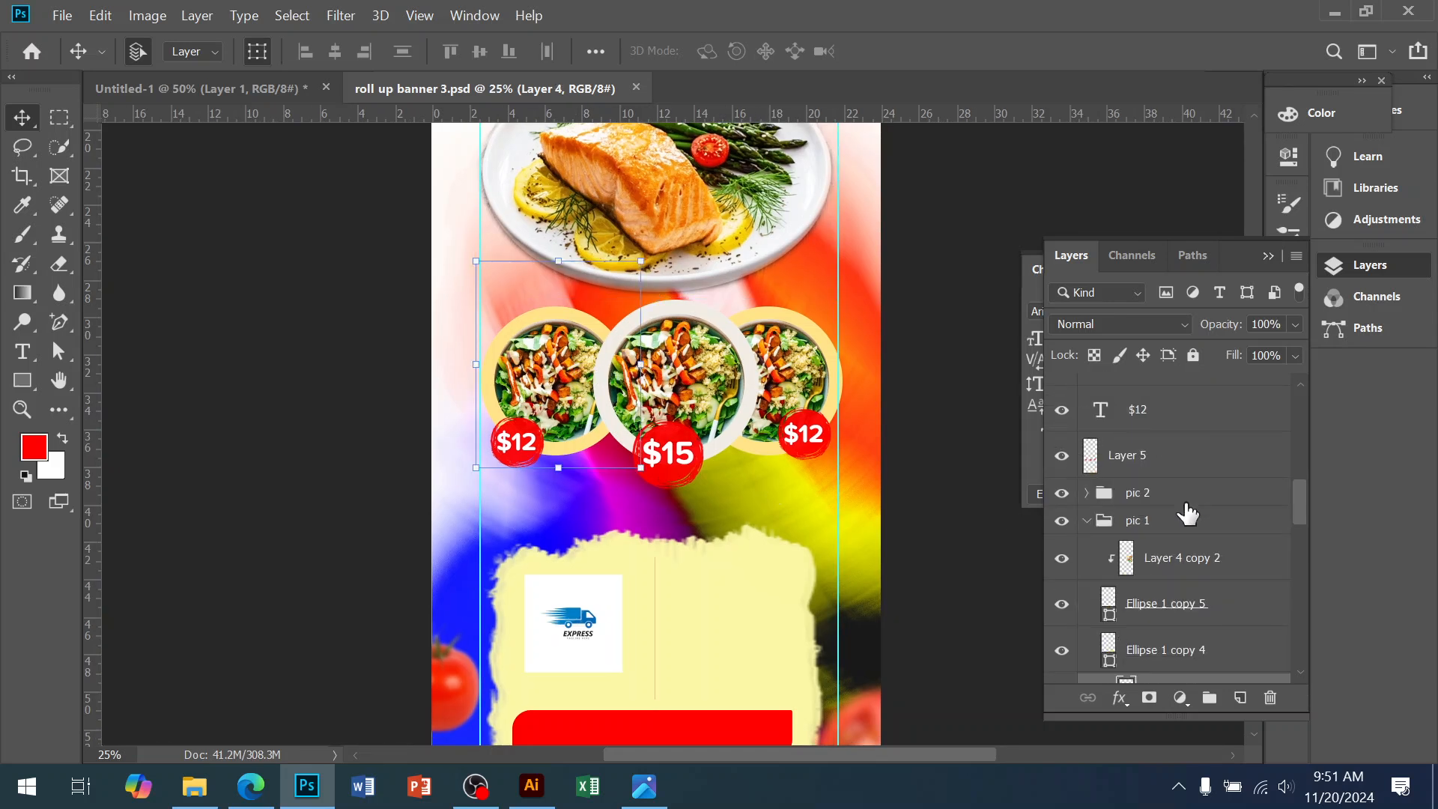
pyautogui.click(1138, 496)
pyautogui.scroll(-3, 1182, 554)
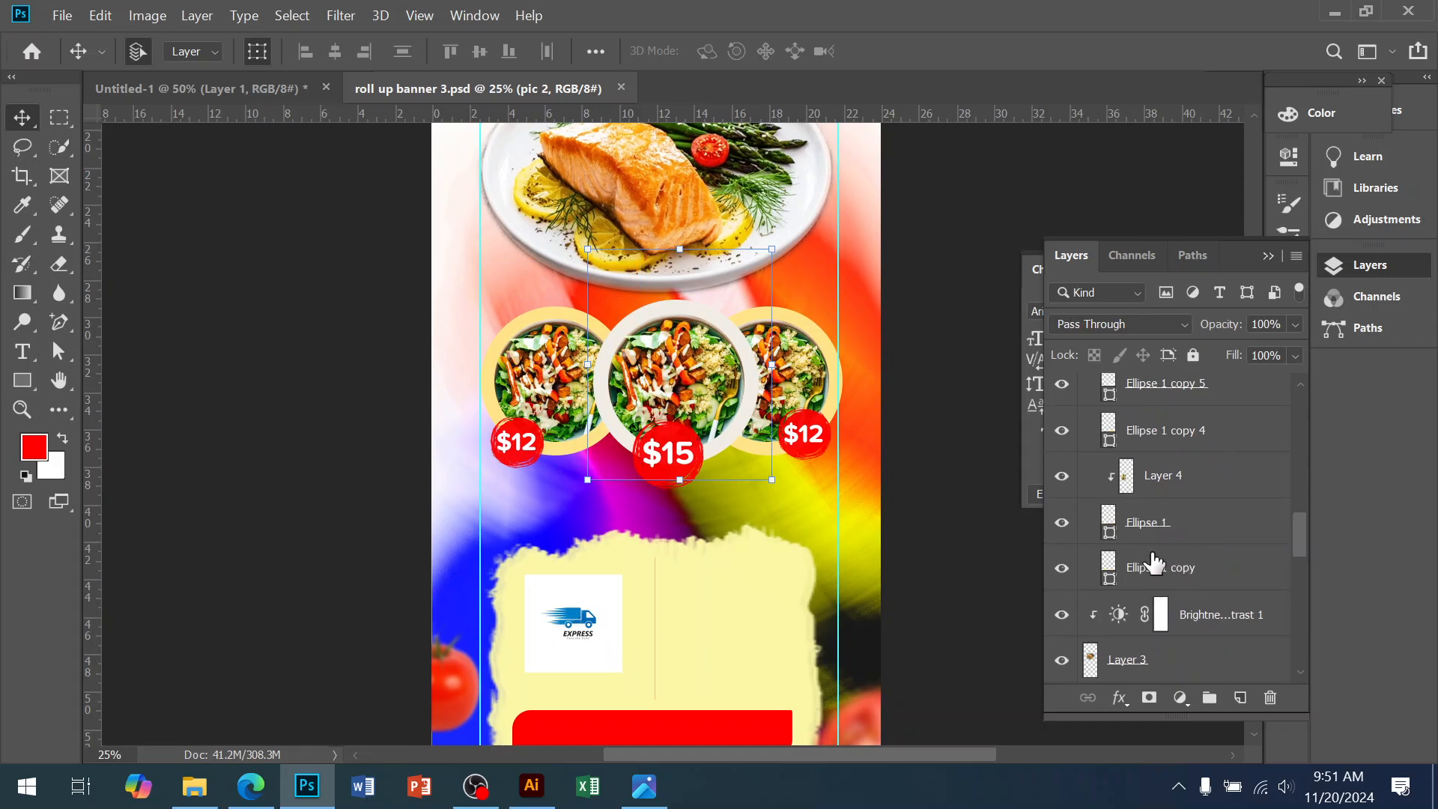
pyautogui.keyDown('shift'); pyautogui.click(1153, 590); pyautogui.keyUp('shift')
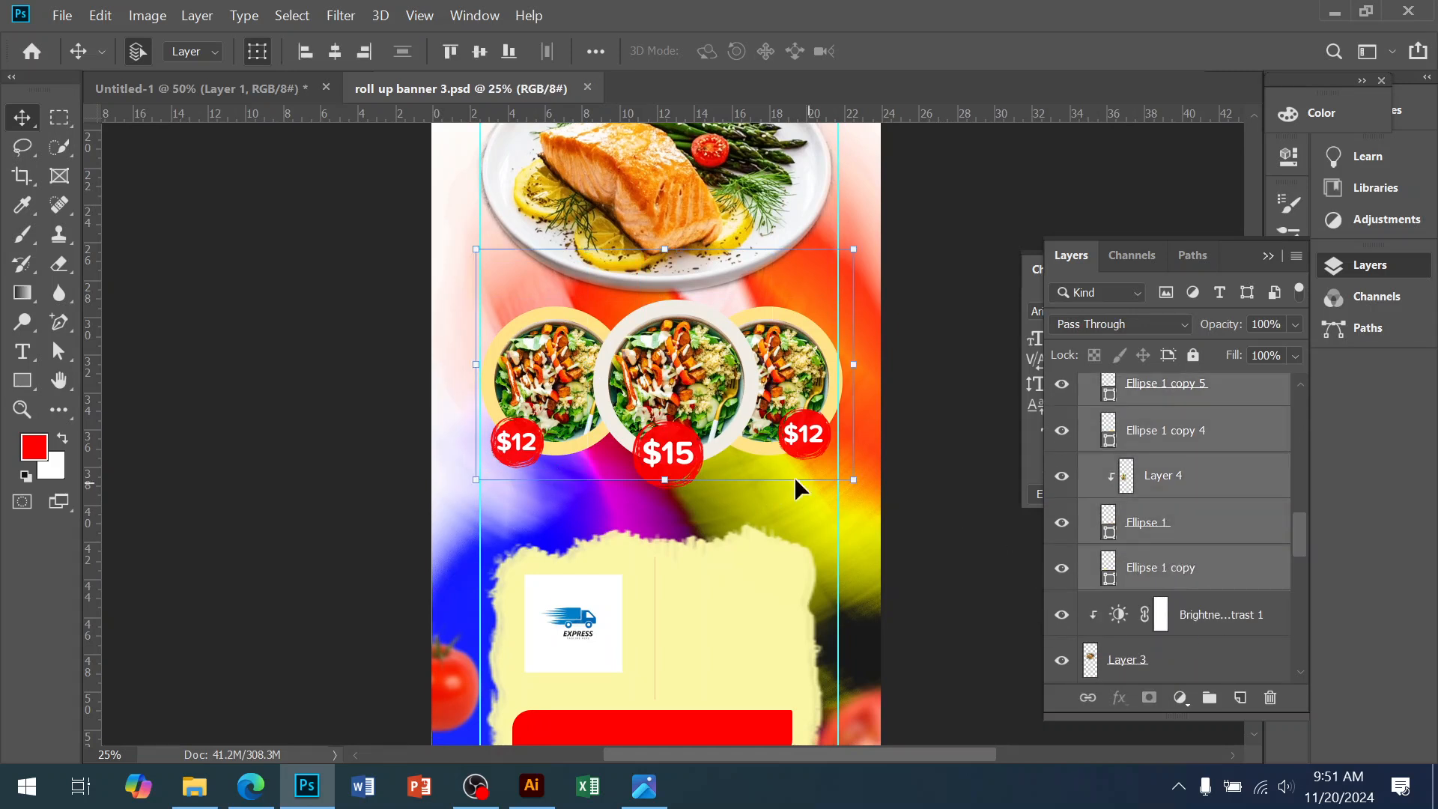
pyautogui.scroll(-3, 1191, 561)
pyautogui.scroll(5, 1191, 562)
# Drag the salad circles into the poster, shrink them to about 44% and place them over the plate
pyautogui.moveTo(821, 451); pyautogui.dragTo(235, 129)
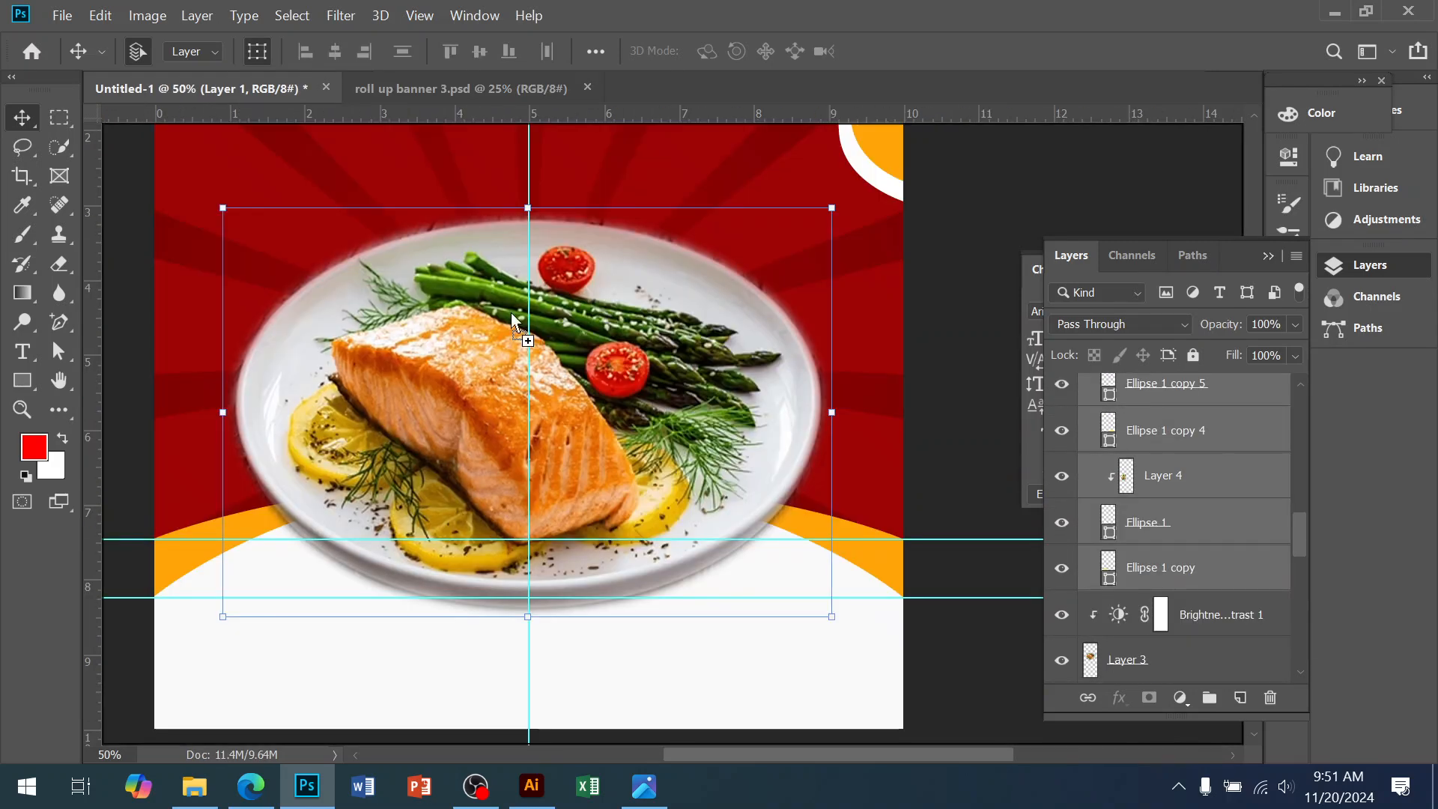
pyautogui.moveTo(697, 496); pyautogui.dragTo(794, 302)
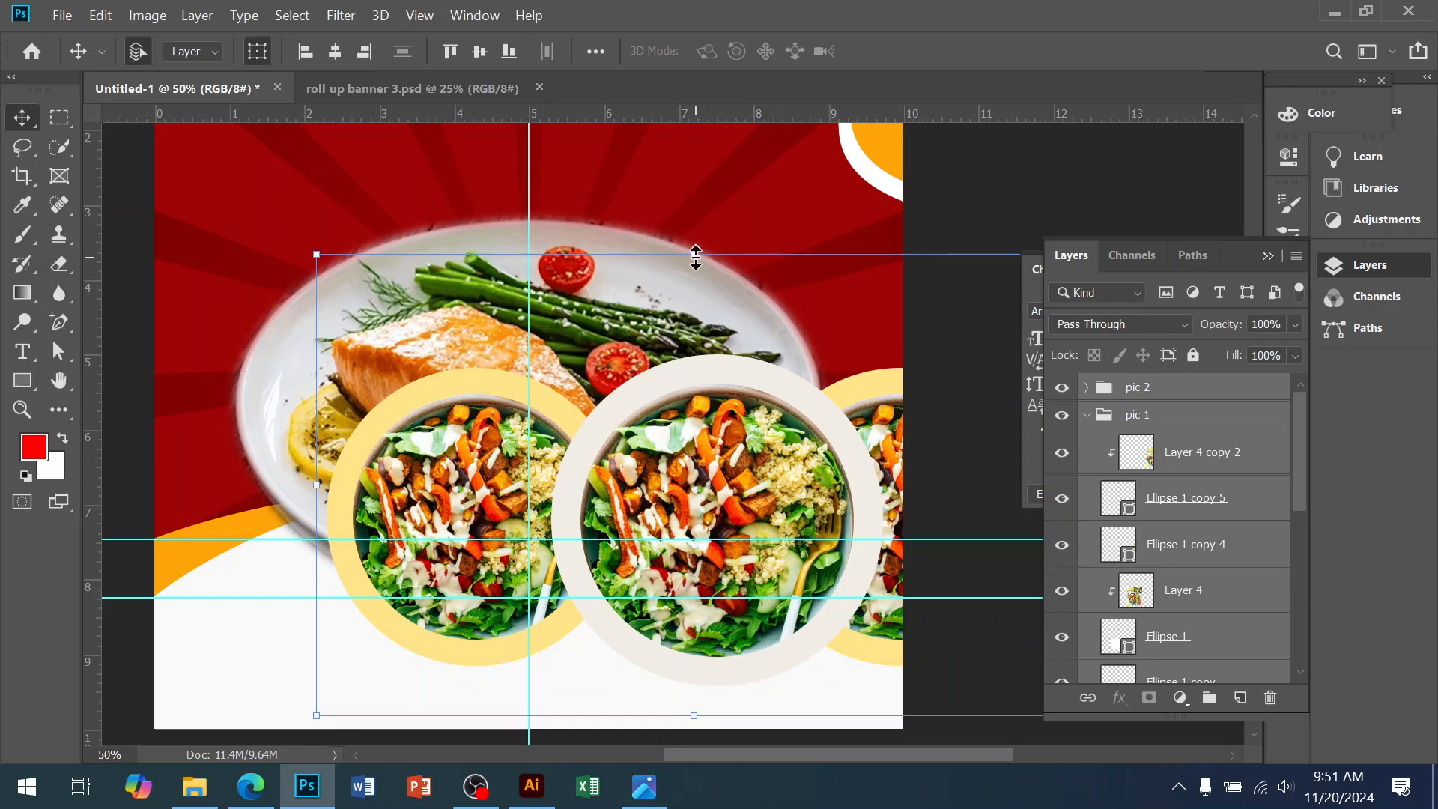
pyautogui.moveTo(696, 294); pyautogui.dragTo(720, 520)
pyautogui.moveTo(726, 673); pyautogui.dragTo(771, 569)
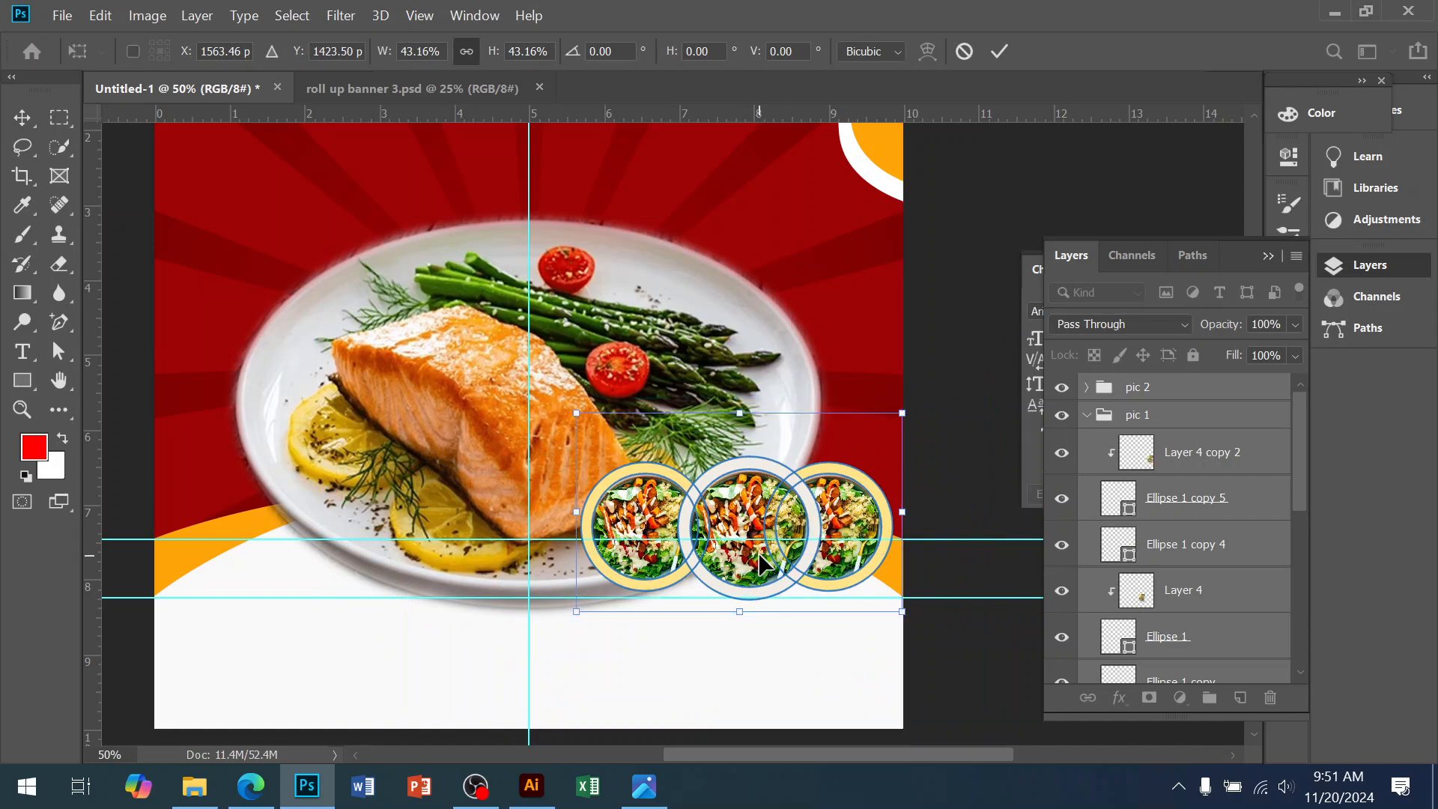
pyautogui.press('Return')
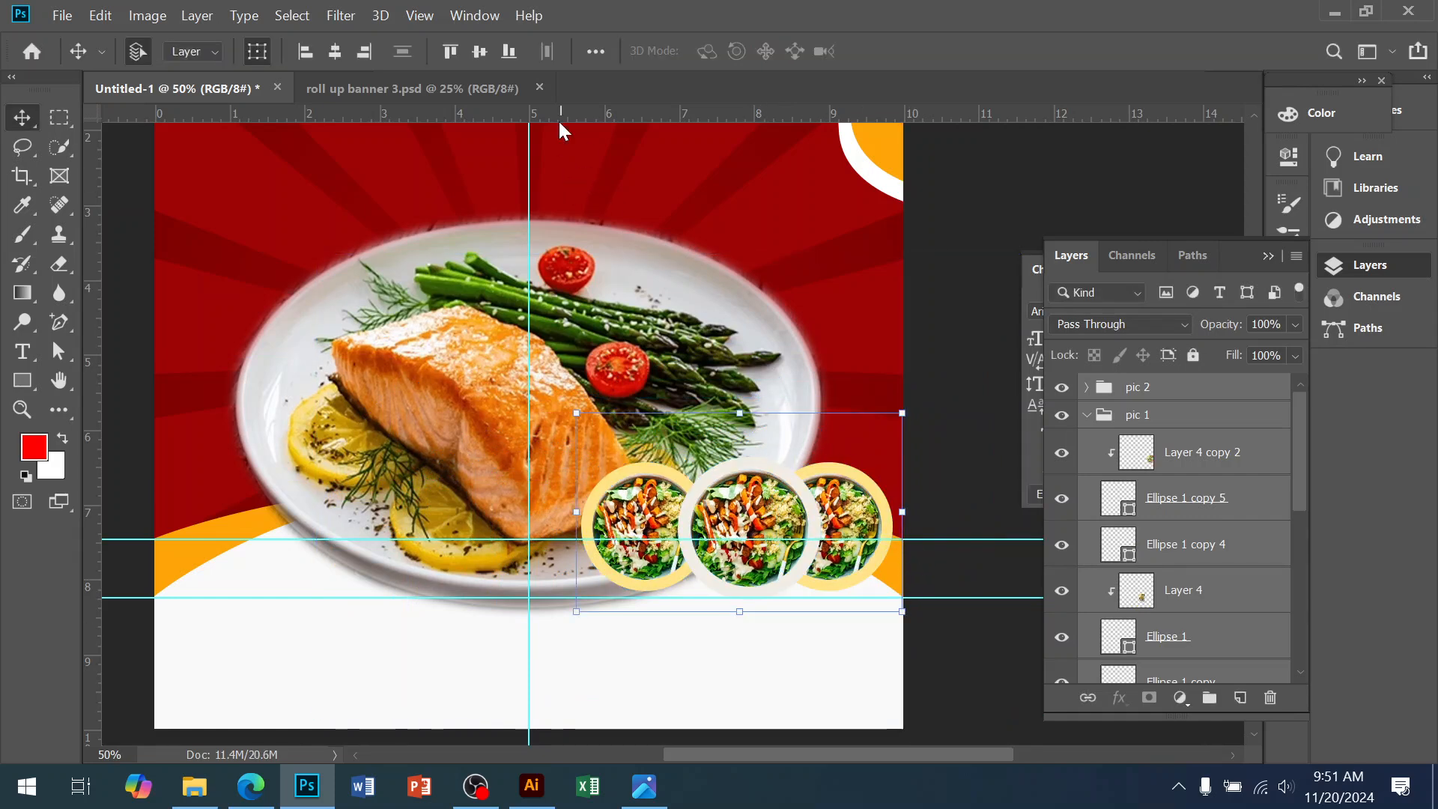
# Unlock and copy in the $12, $15, $12 price badges, scaled to about 33% beneath the salads
pyautogui.click(442, 89)
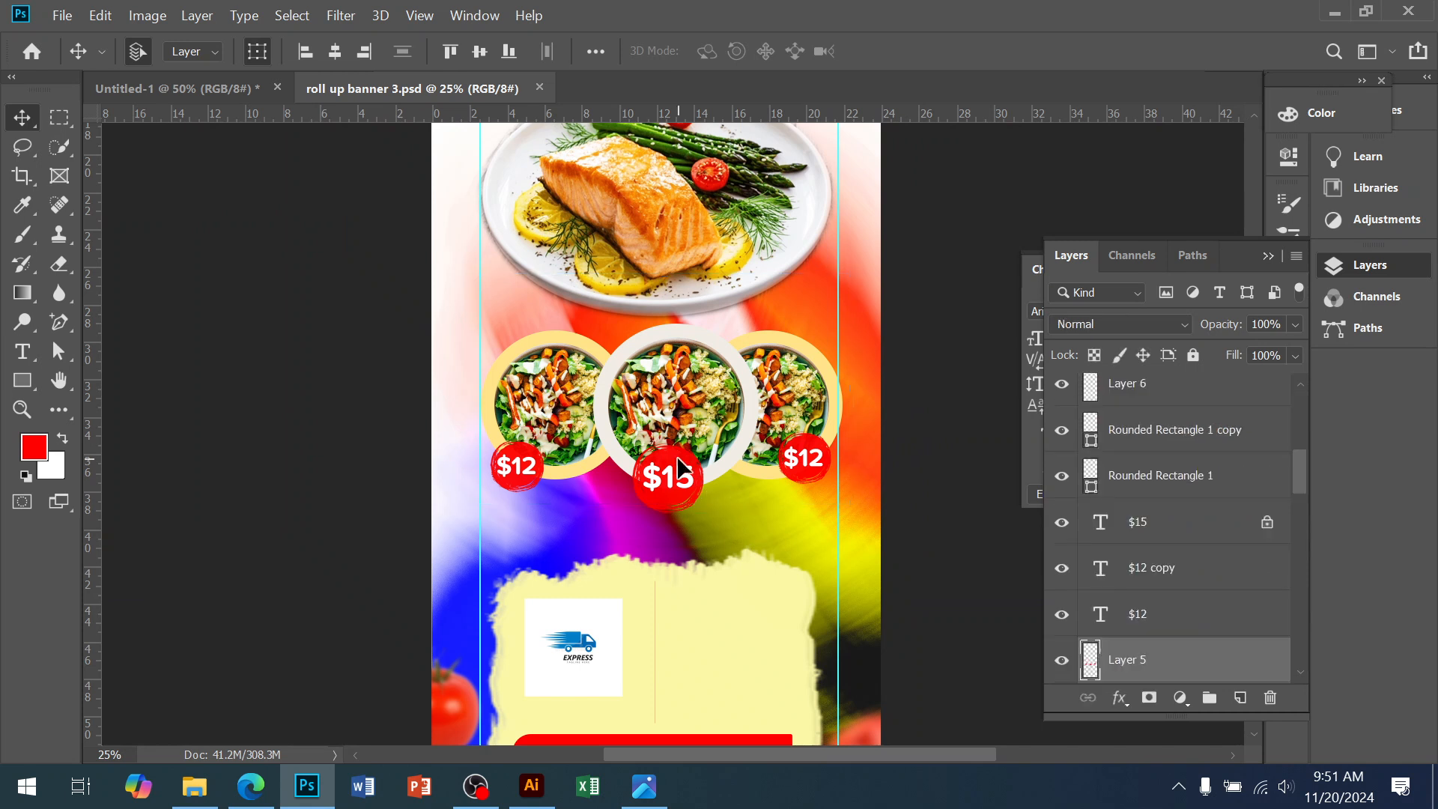
pyautogui.scroll(-5, 1185, 678)
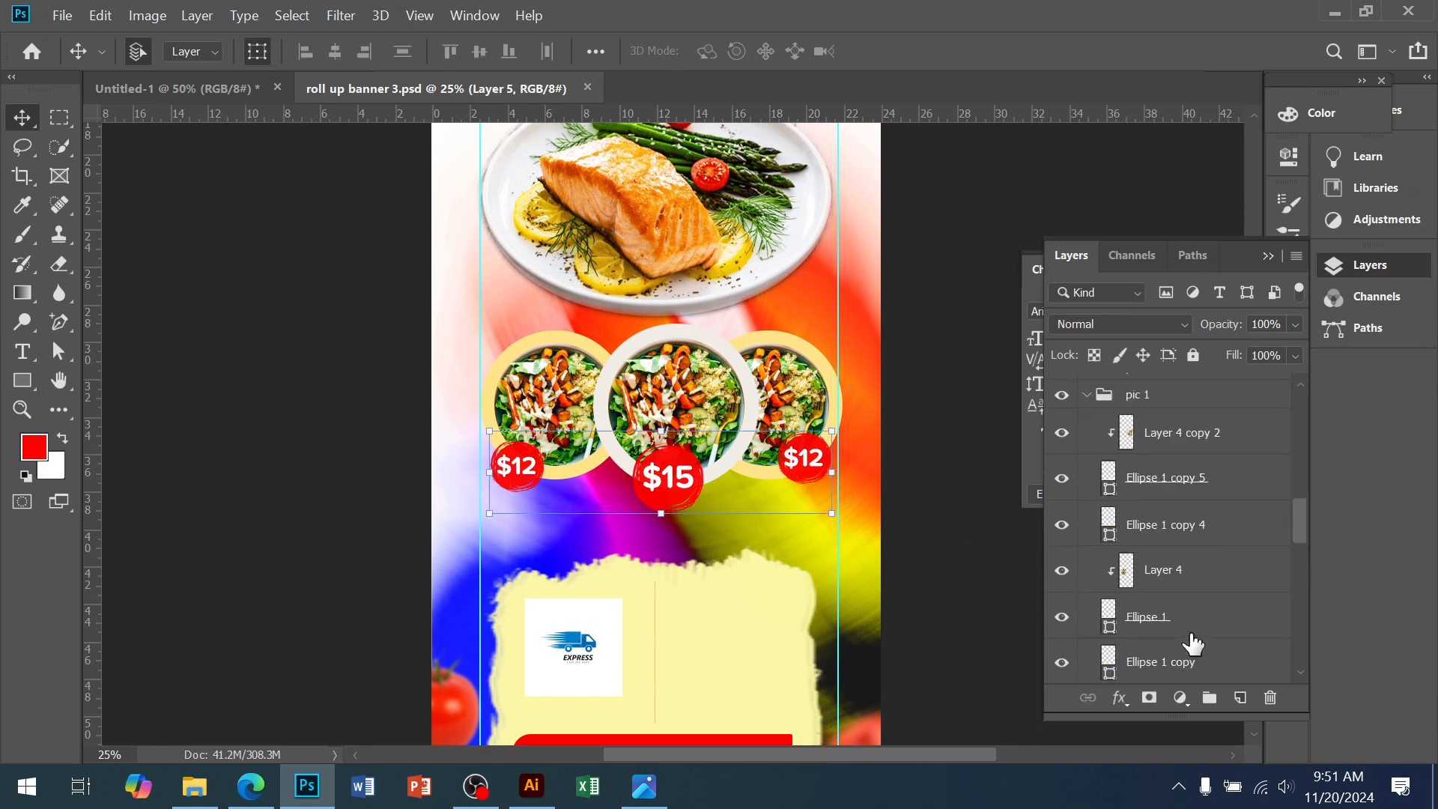
pyautogui.scroll(3, 1191, 645)
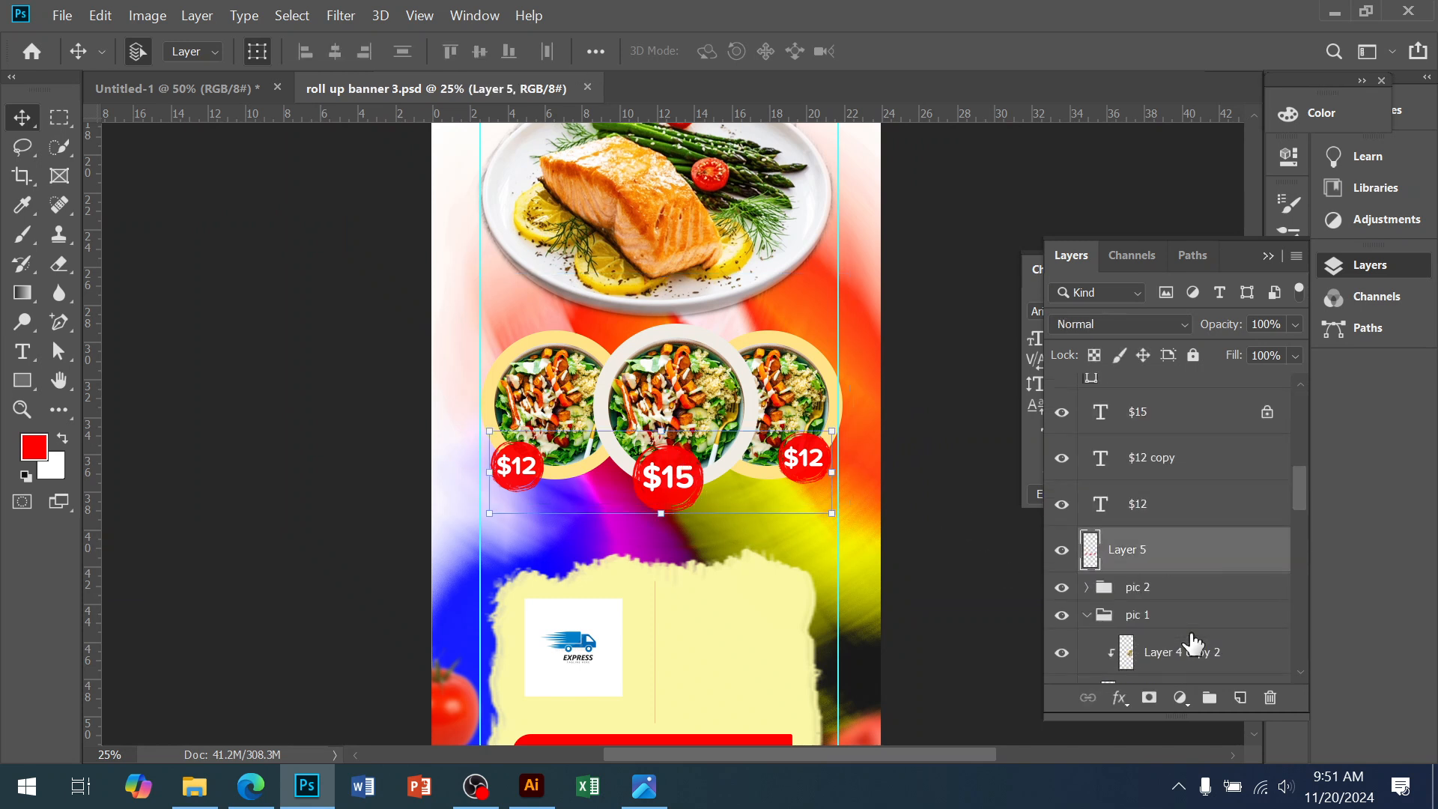
pyautogui.keyDown('shift'); pyautogui.click(1169, 431); pyautogui.keyUp('shift')
pyautogui.click(1274, 412)
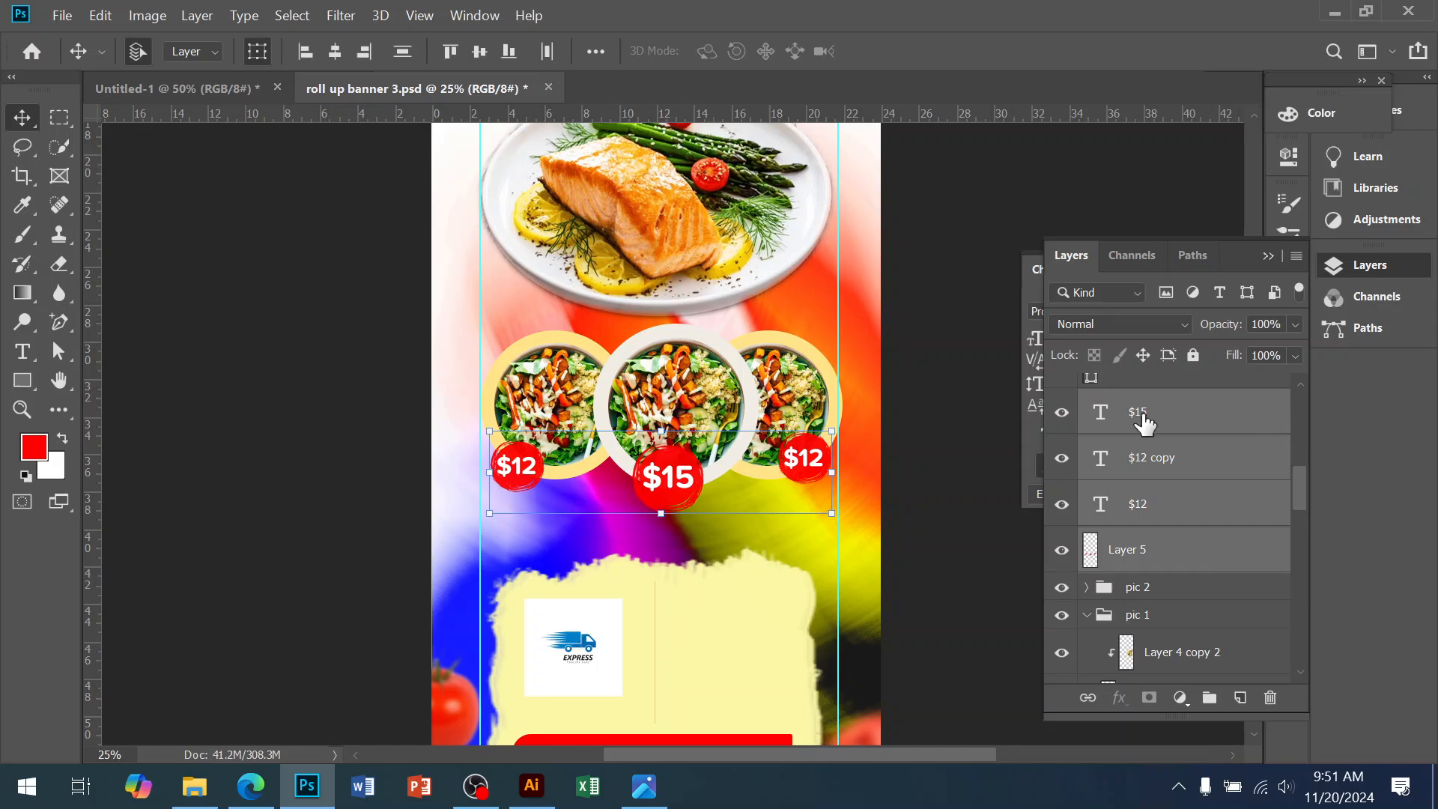
pyautogui.moveTo(668, 489); pyautogui.dragTo(719, 529)
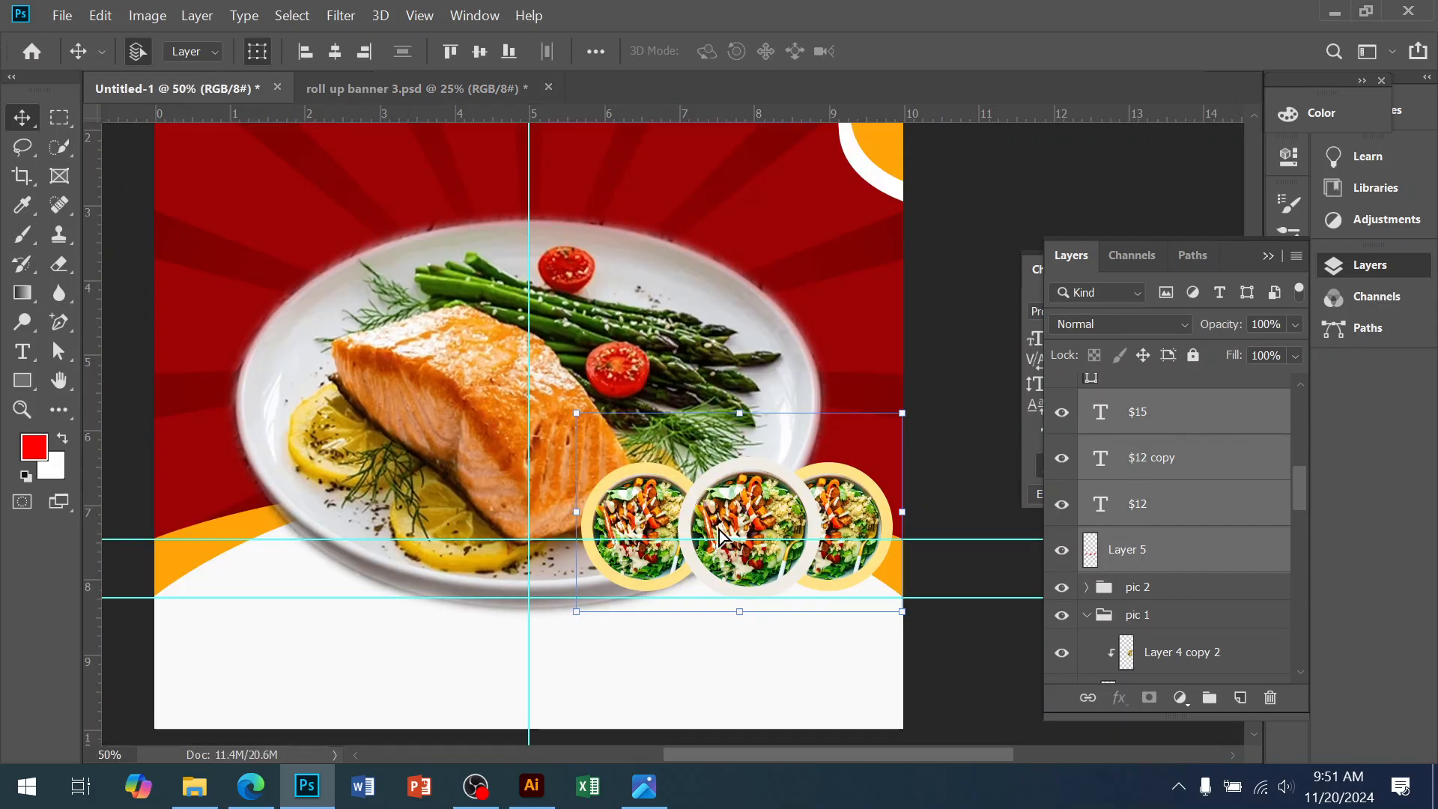
pyautogui.moveTo(720, 471); pyautogui.dragTo(788, 628)
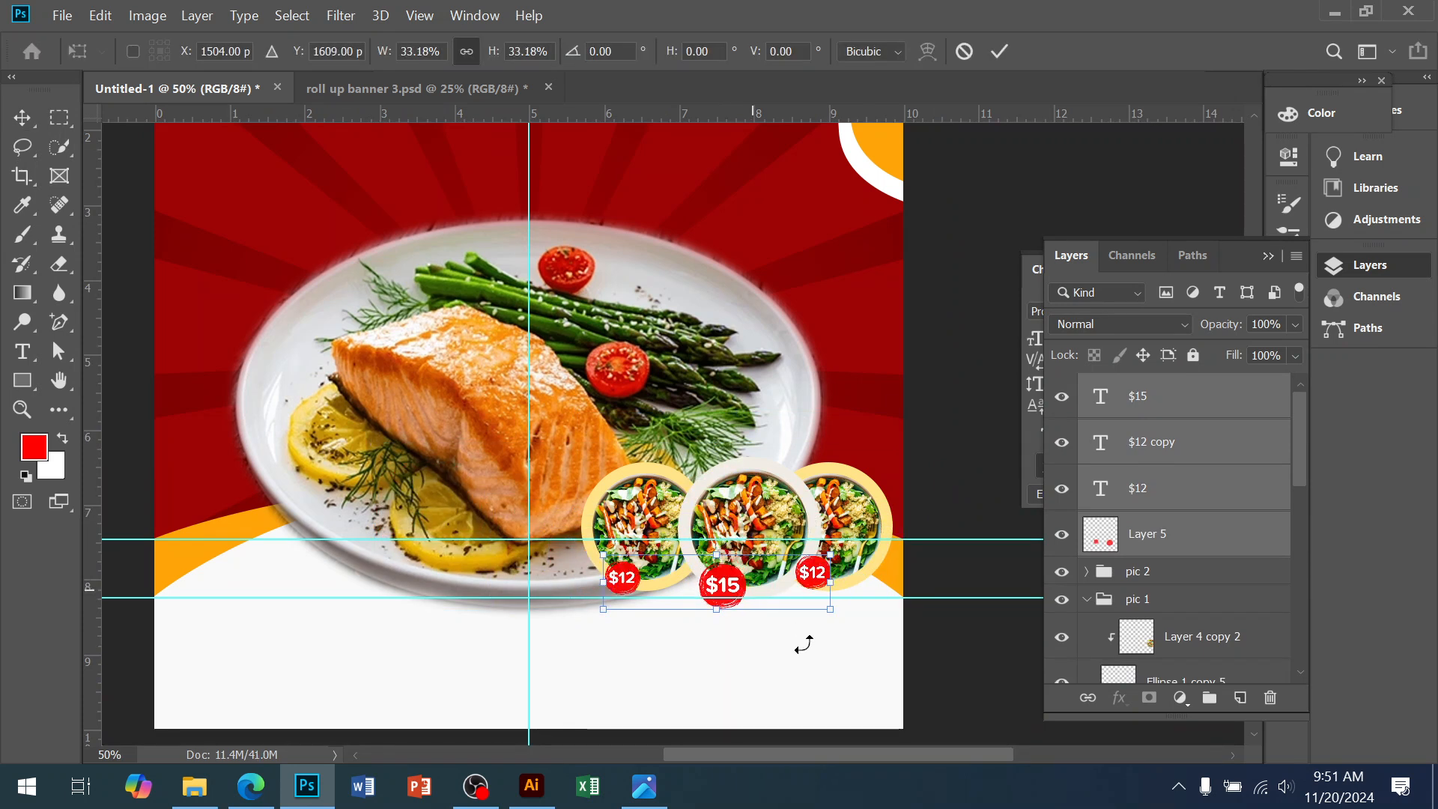
pyautogui.moveTo(770, 581); pyautogui.dragTo(775, 593)
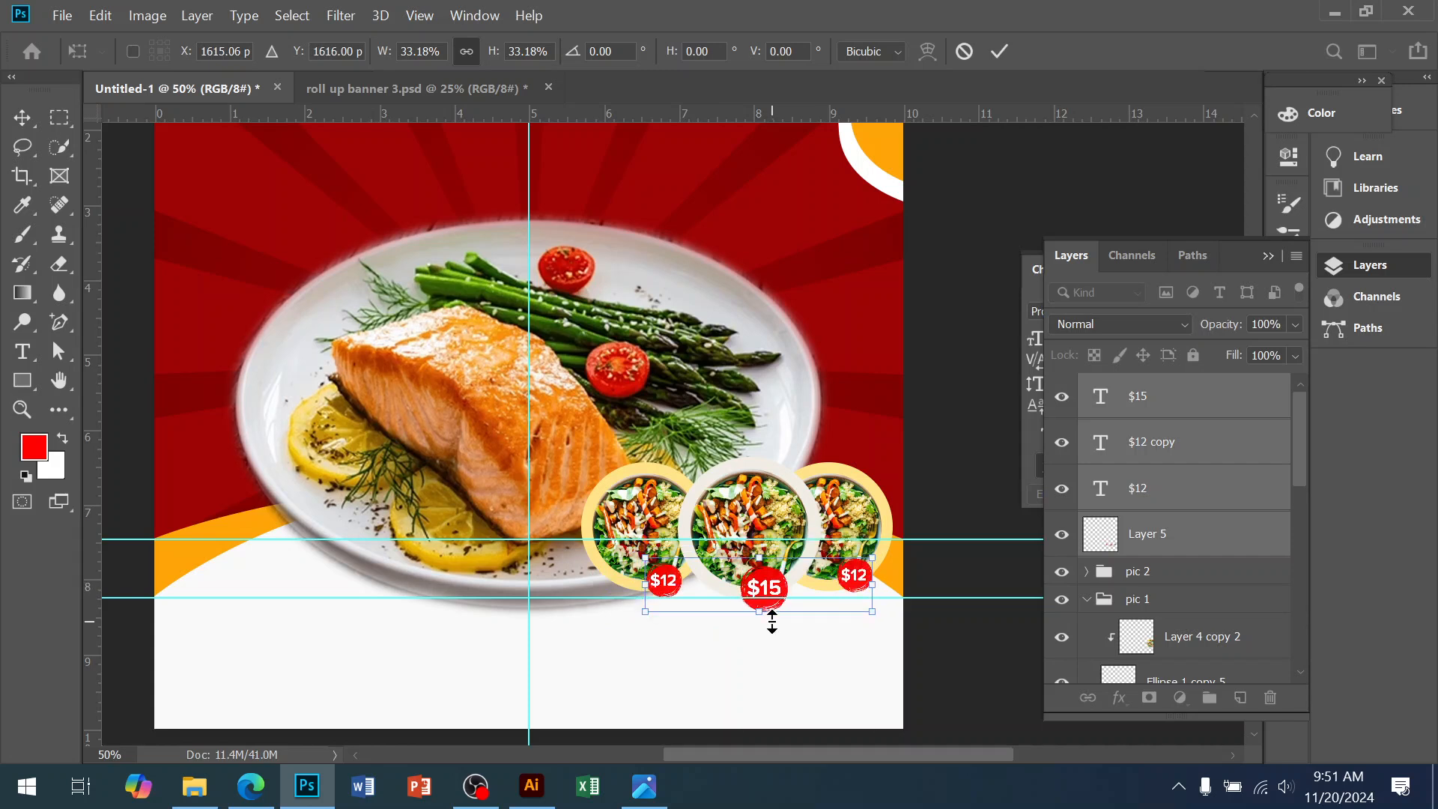
pyautogui.press('Return')
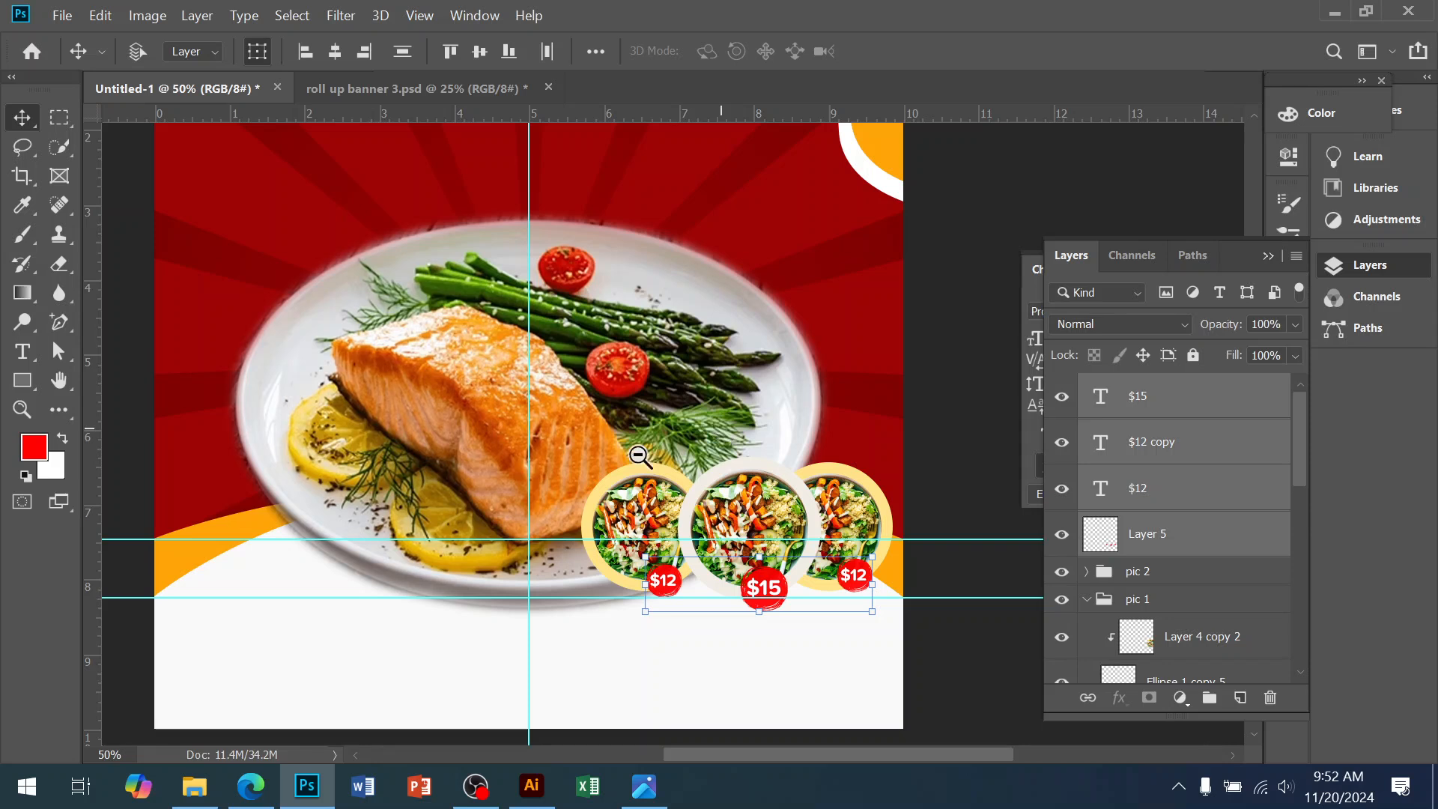
# Zoom out on the poster and cancel closing it, keeping Untitled-1 open
pyautogui.keyDown('alt'); pyautogui.click(577, 445); pyautogui.keyUp('alt')
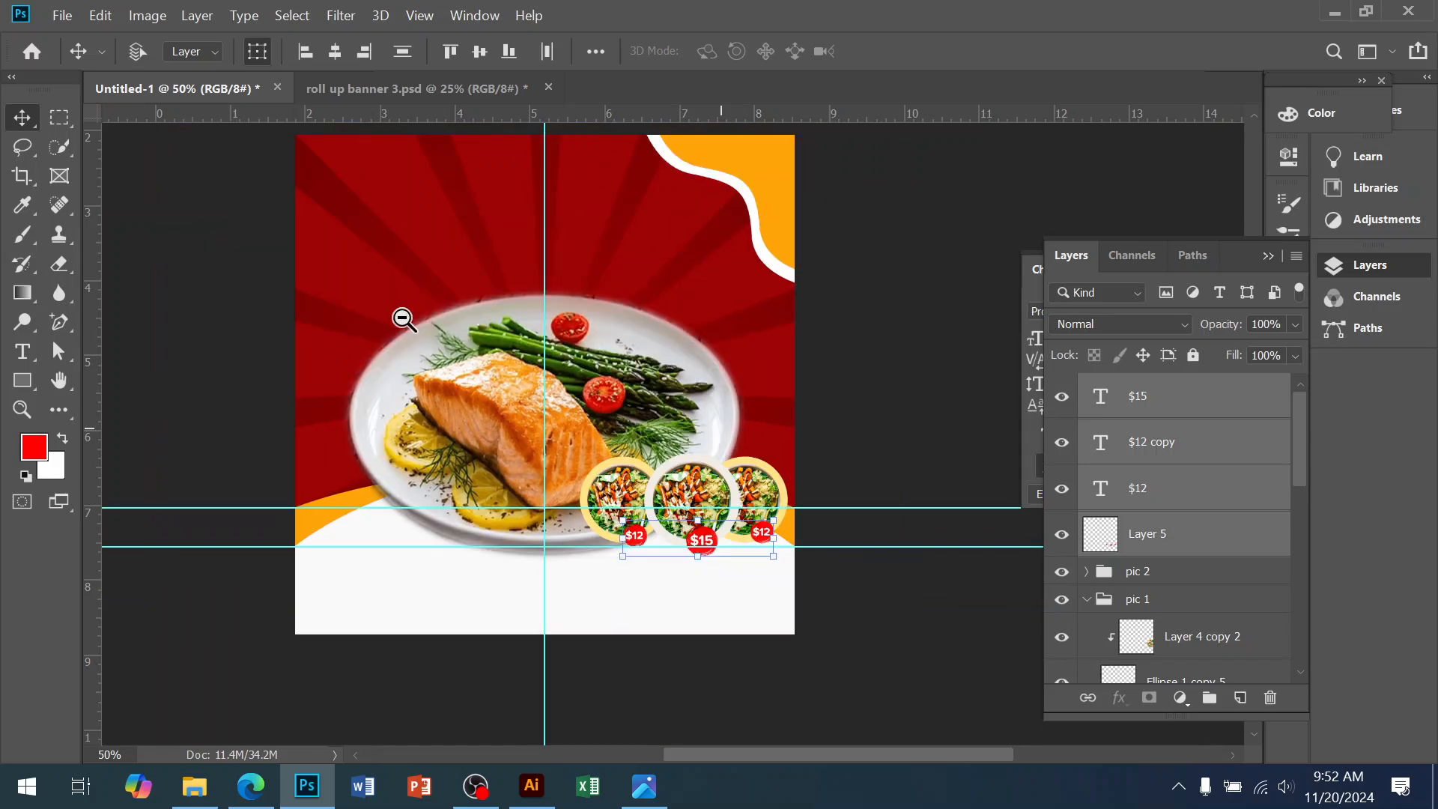
pyautogui.click(357, 88)
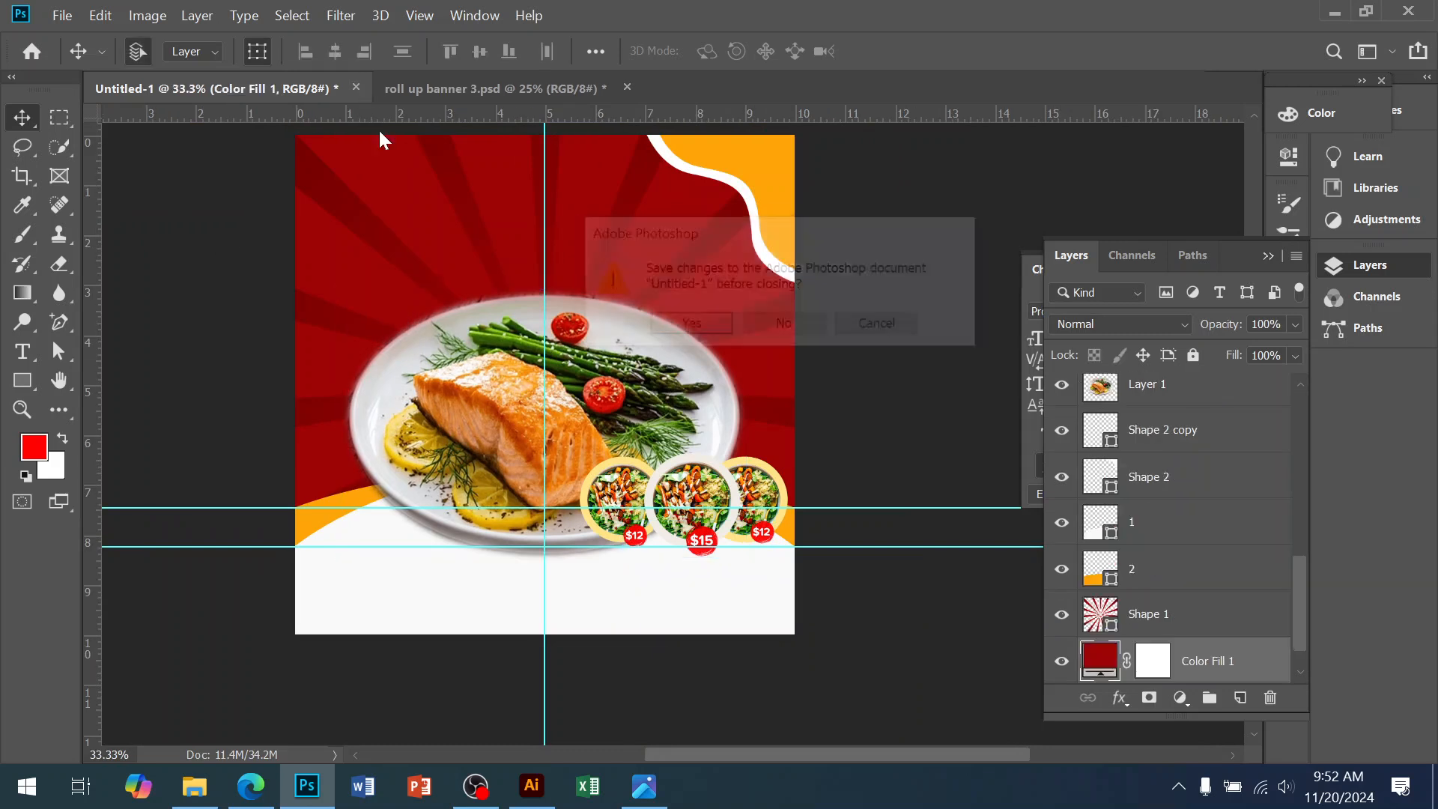
pyautogui.click(875, 330)
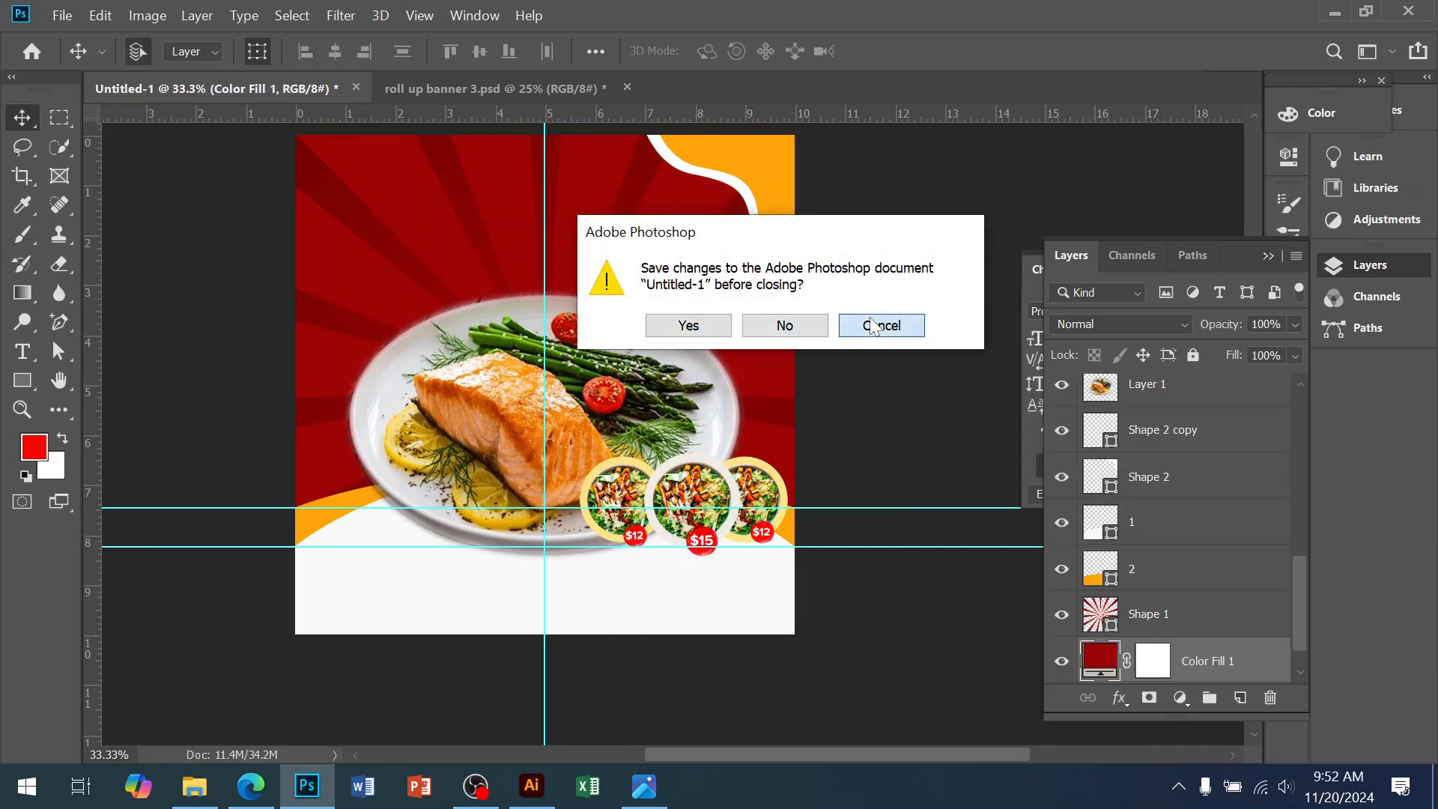
# Switch to roll up banner 3.psd and zoom in on its chef logo and heading
pyautogui.click(466, 90)
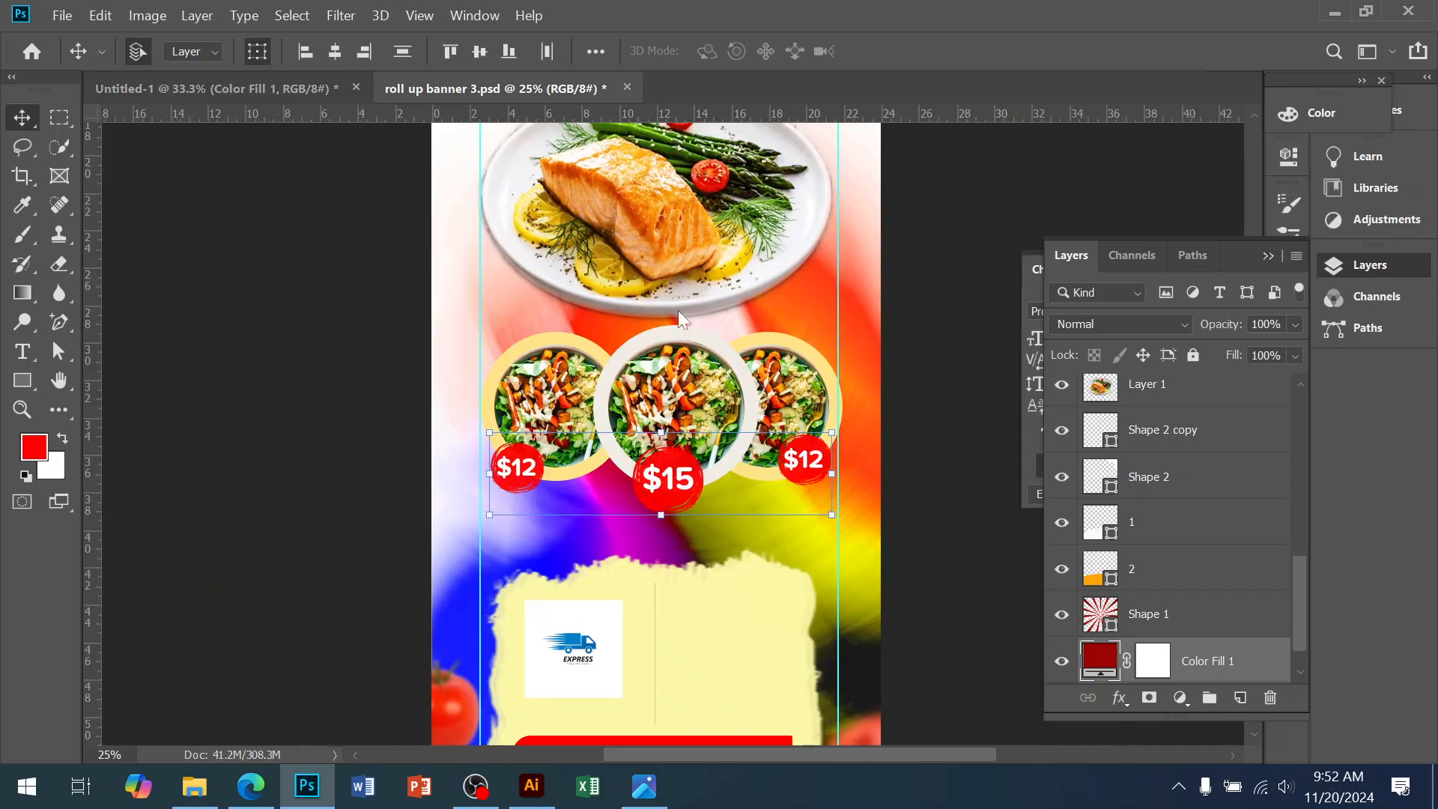
pyautogui.moveTo(709, 303); pyautogui.dragTo(654, 604)
pyautogui.moveTo(605, 359); pyautogui.dragTo(609, 427)
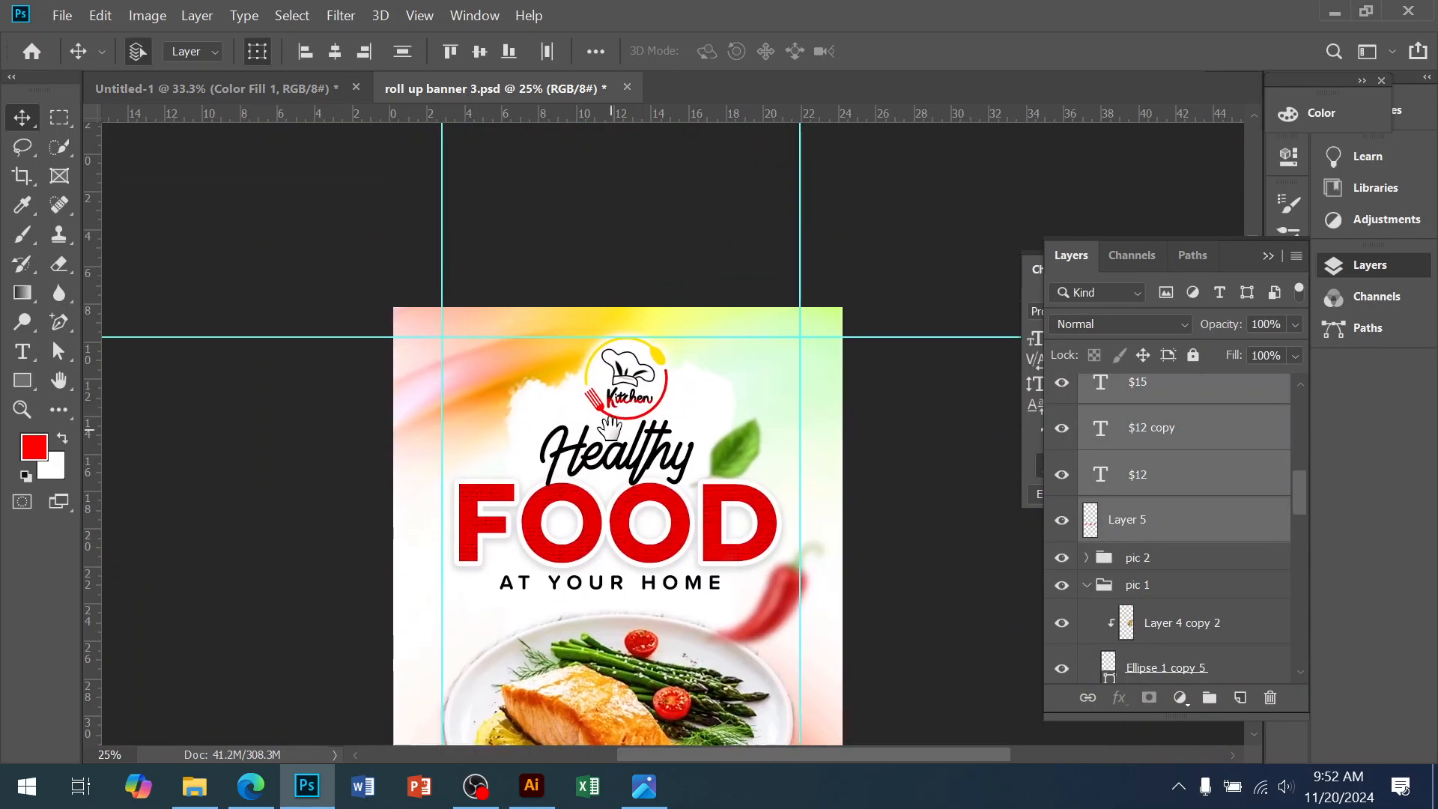
pyautogui.keyDown('ctrl'); pyautogui.click(611, 430); pyautogui.keyUp('ctrl')
pyautogui.moveTo(642, 498); pyautogui.dragTo(642, 372)
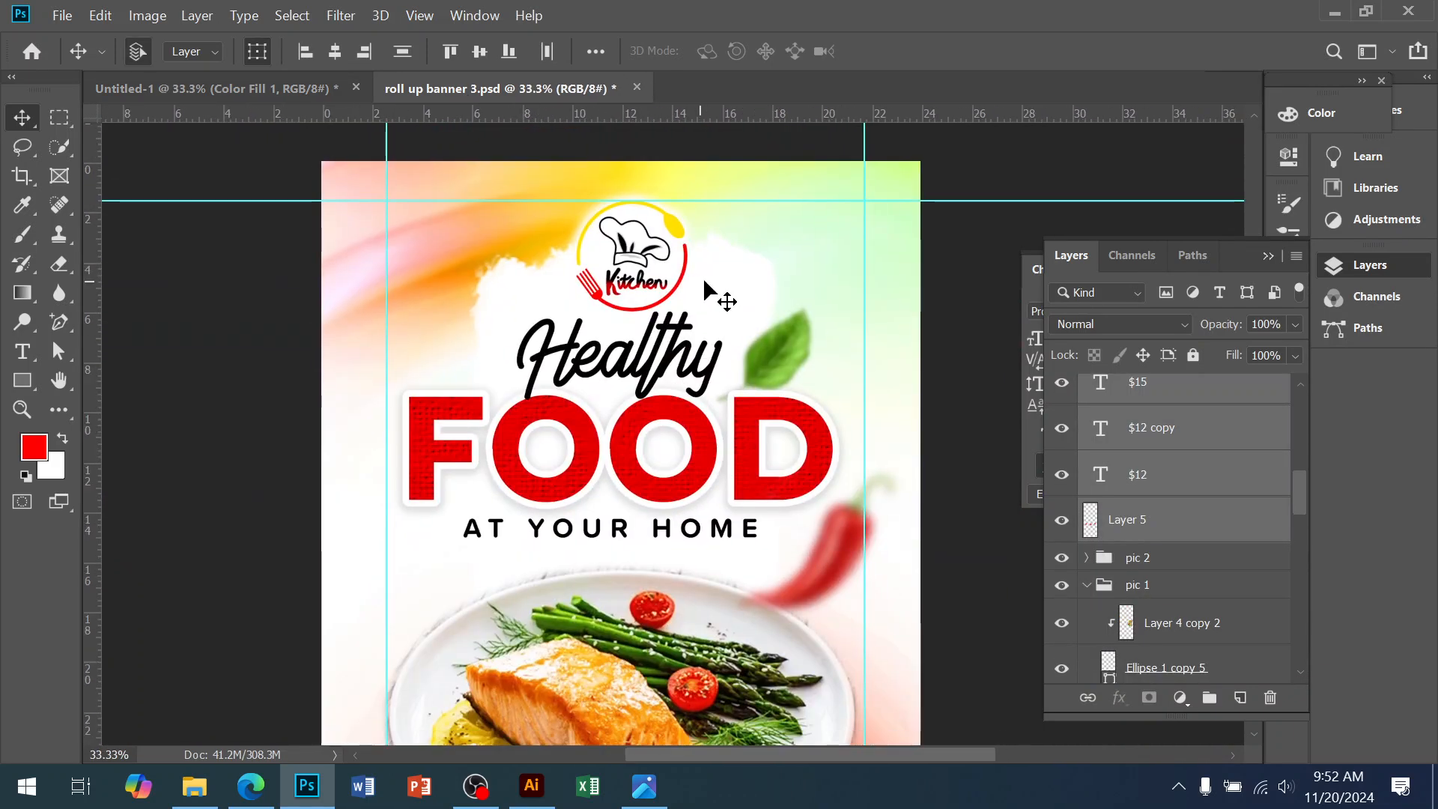
# Select the chef logo, cloud, Healthy and At your Home layers in the Layers panel
pyautogui.click(734, 279)
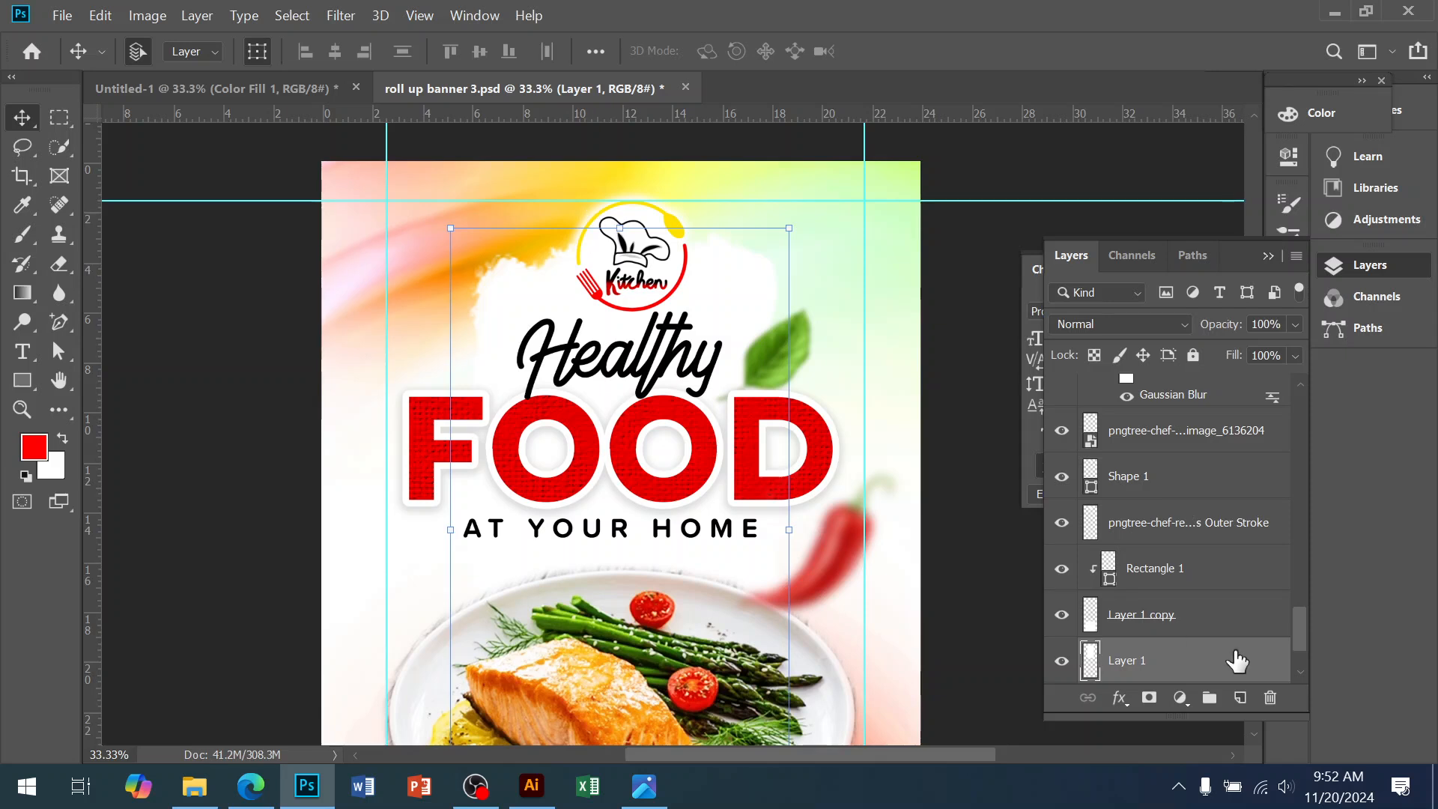
pyautogui.scroll(-2, 1168, 633)
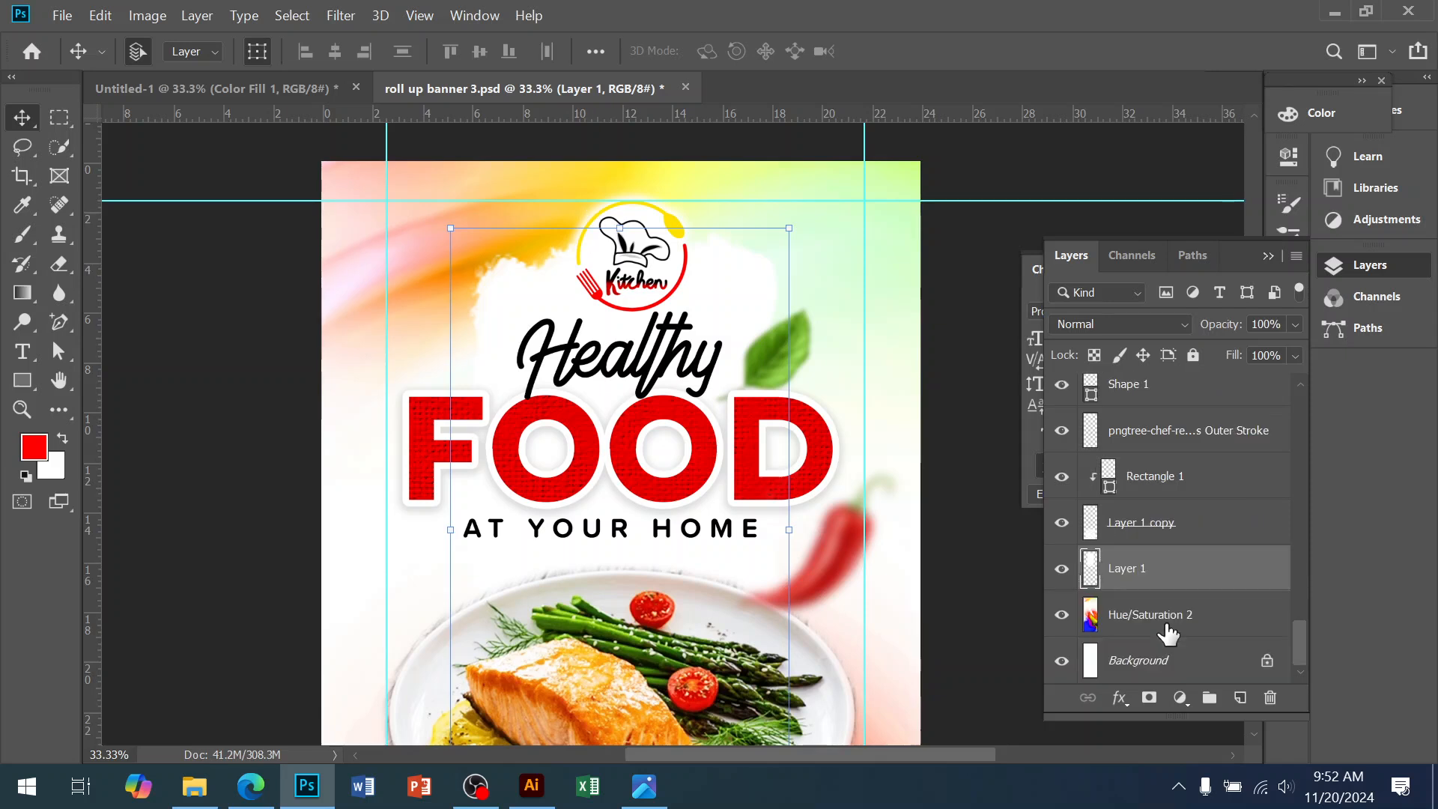
pyautogui.click(1133, 527)
pyautogui.click(779, 489)
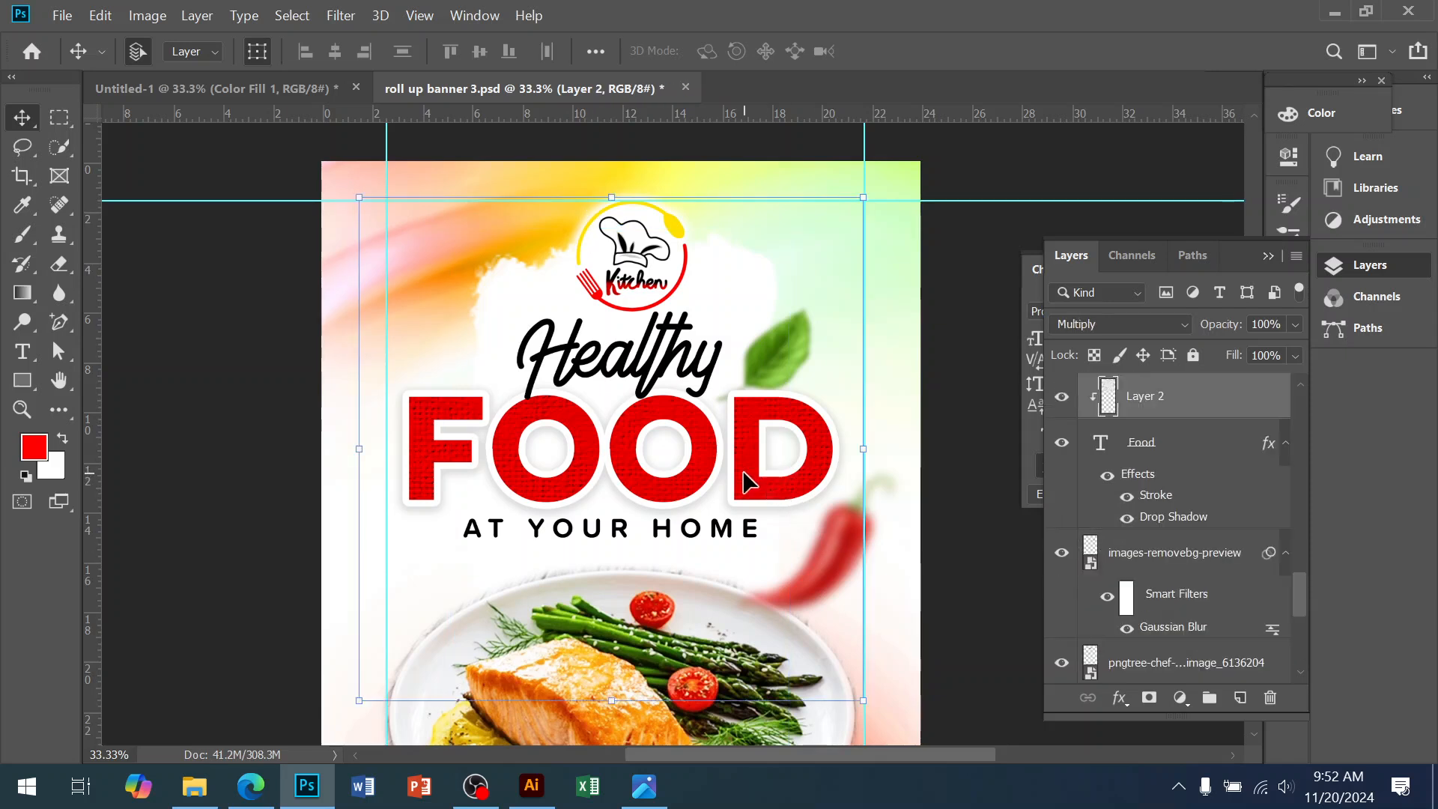
pyautogui.scroll(-2, 1154, 568)
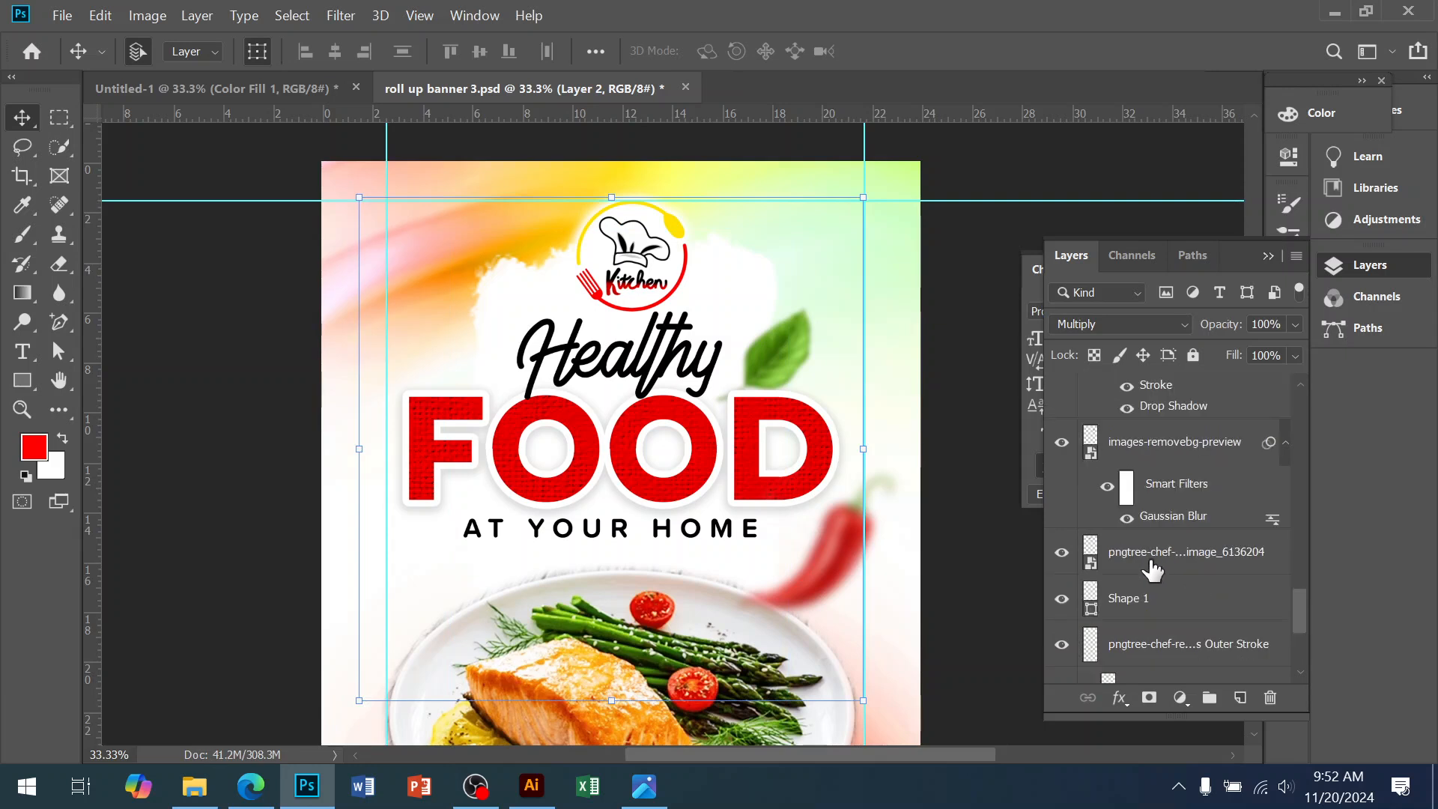
pyautogui.scroll(4, 1153, 569)
pyautogui.click(637, 248)
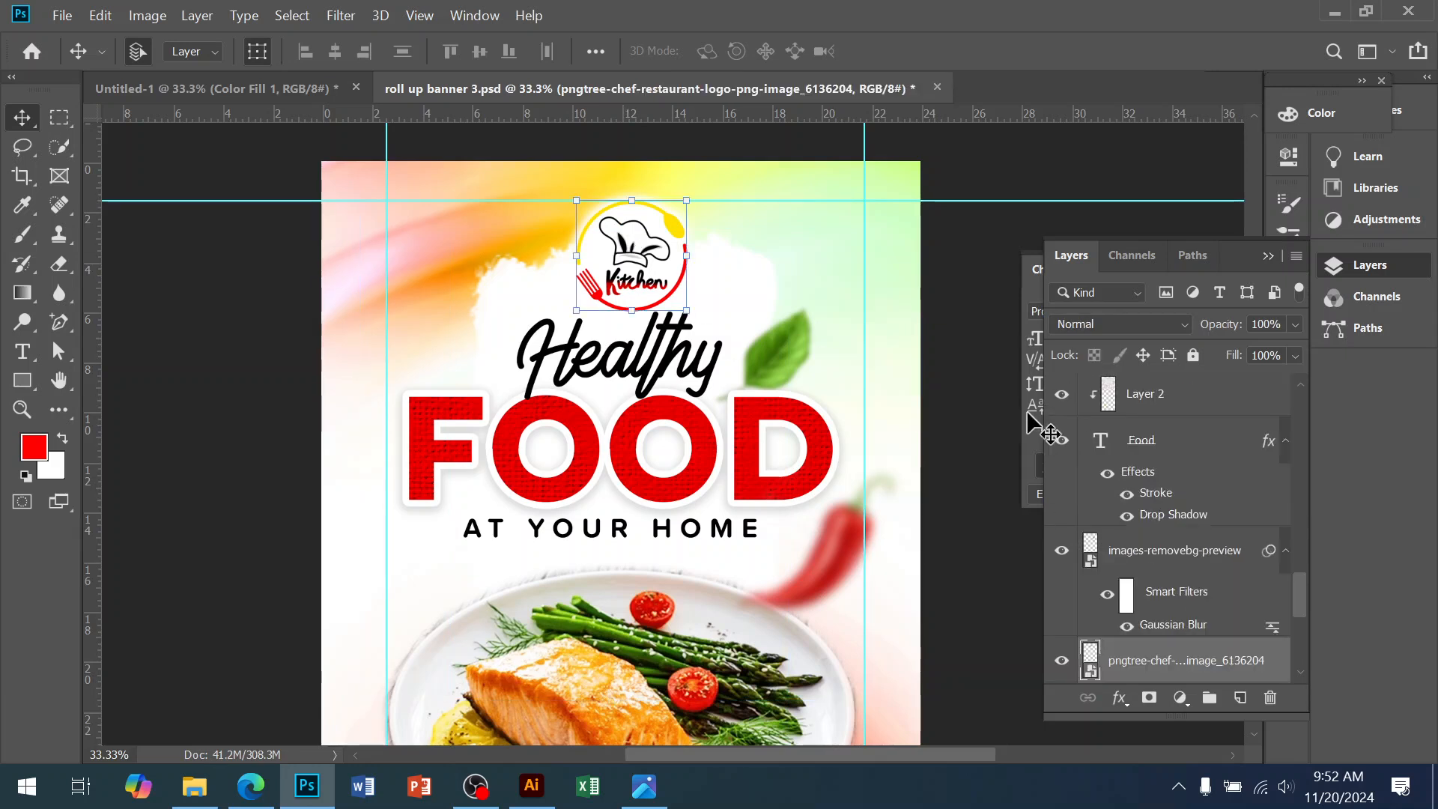
pyautogui.click(529, 302)
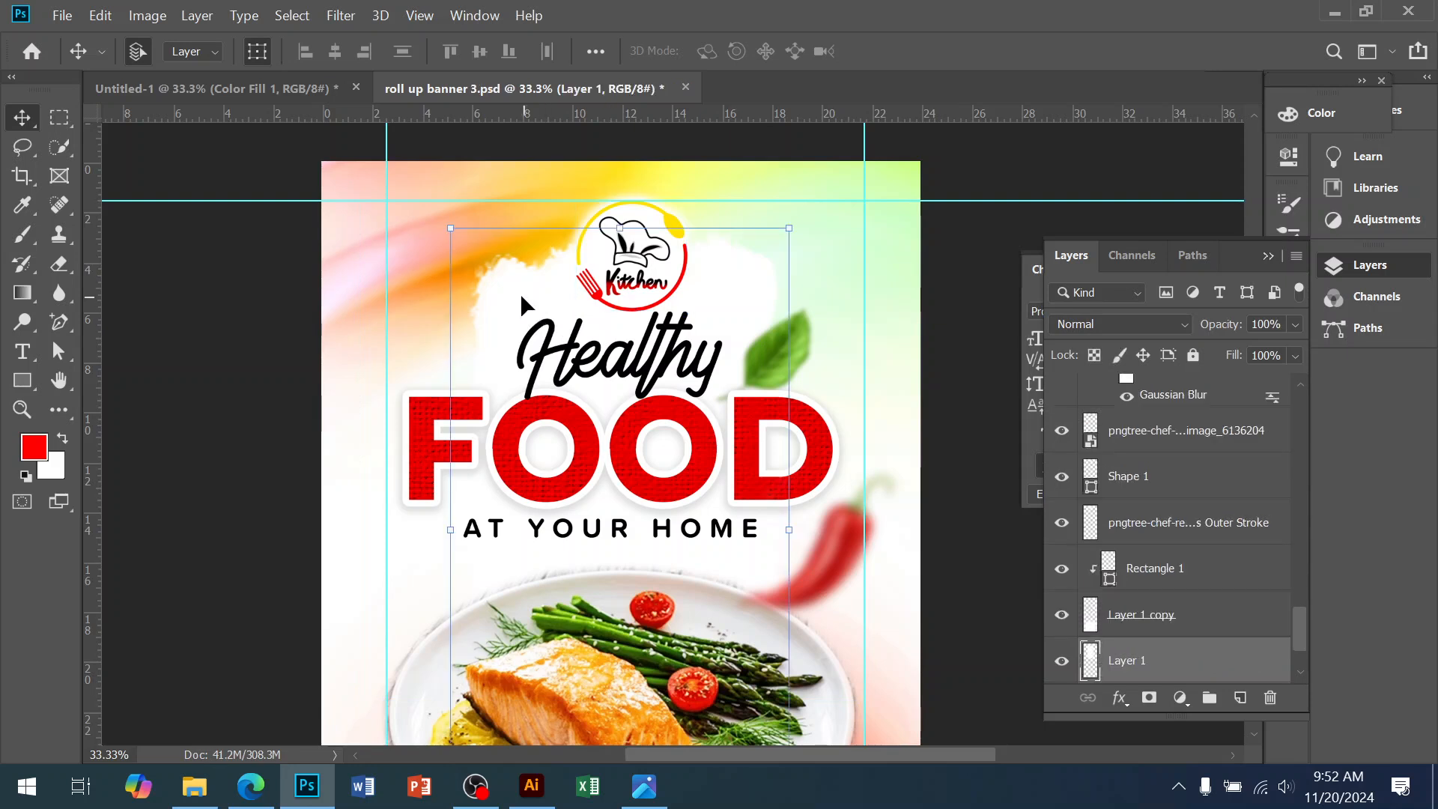
pyautogui.scroll(4, 1167, 566)
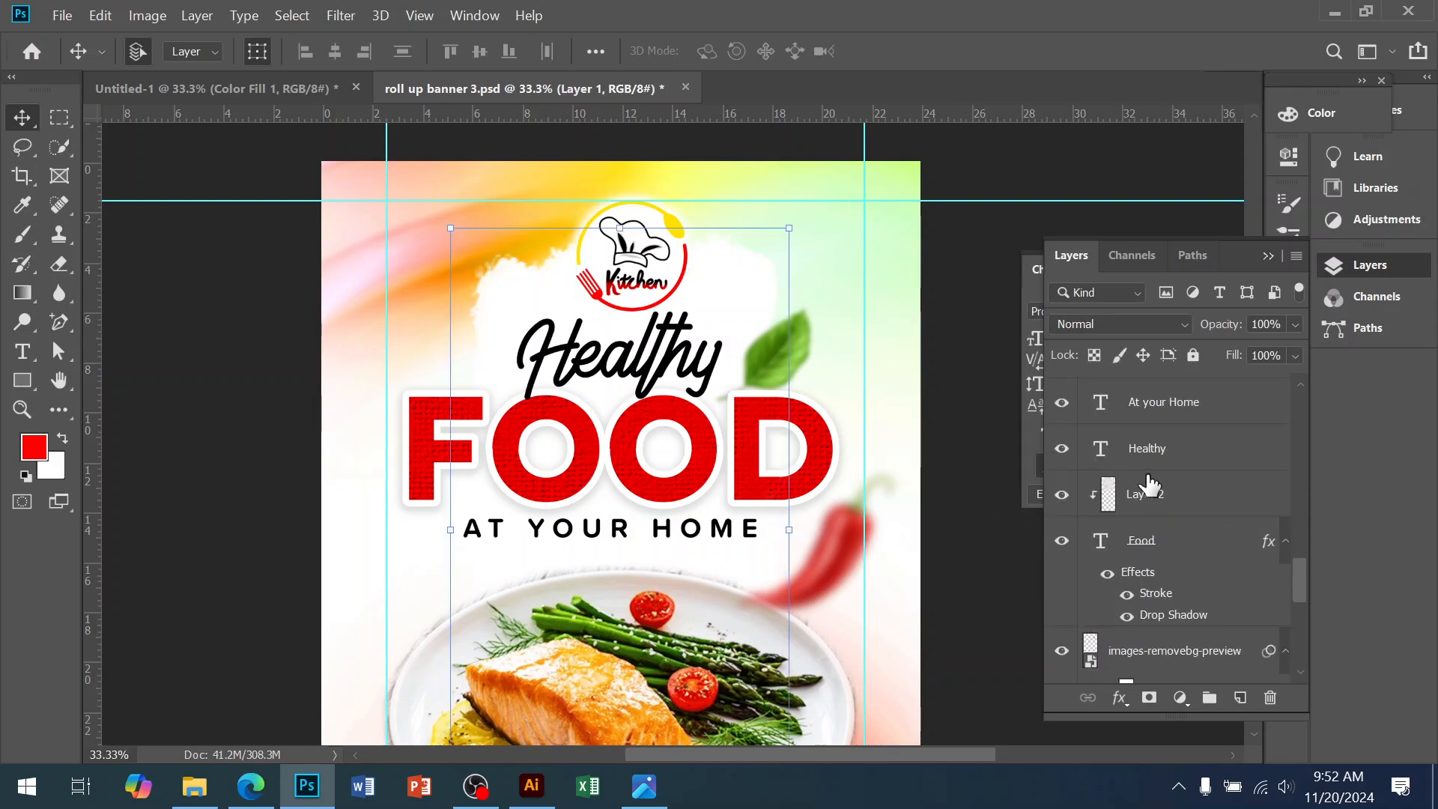
pyautogui.click(1144, 450)
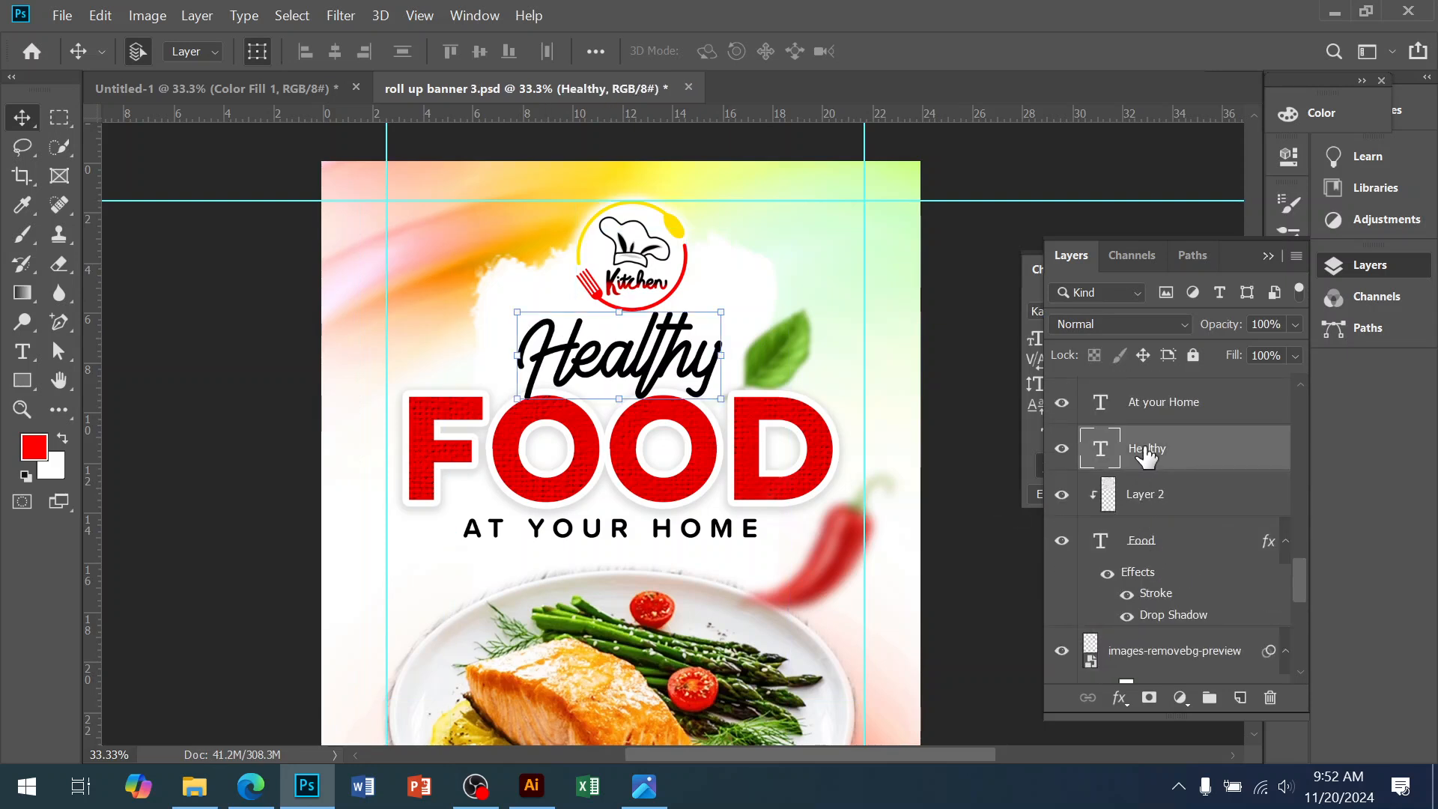
pyautogui.click(1157, 411)
pyautogui.scroll(3, 1178, 491)
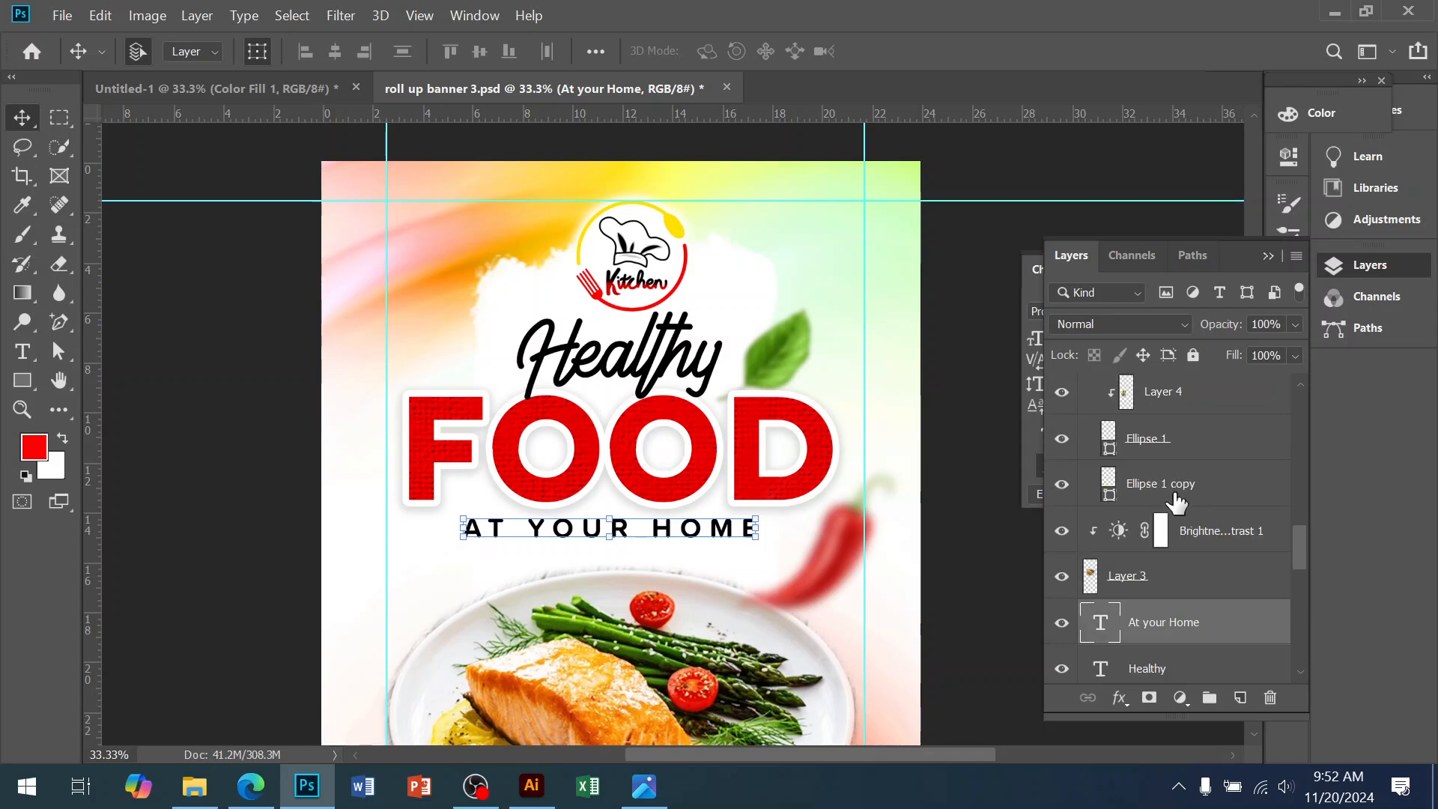
# Extend the selection to the plate image, logo stroke and all heading layers down to Layer 1
pyautogui.click(1062, 578)
pyautogui.scroll(-3, 1153, 633)
pyautogui.scroll(-5, 1164, 592)
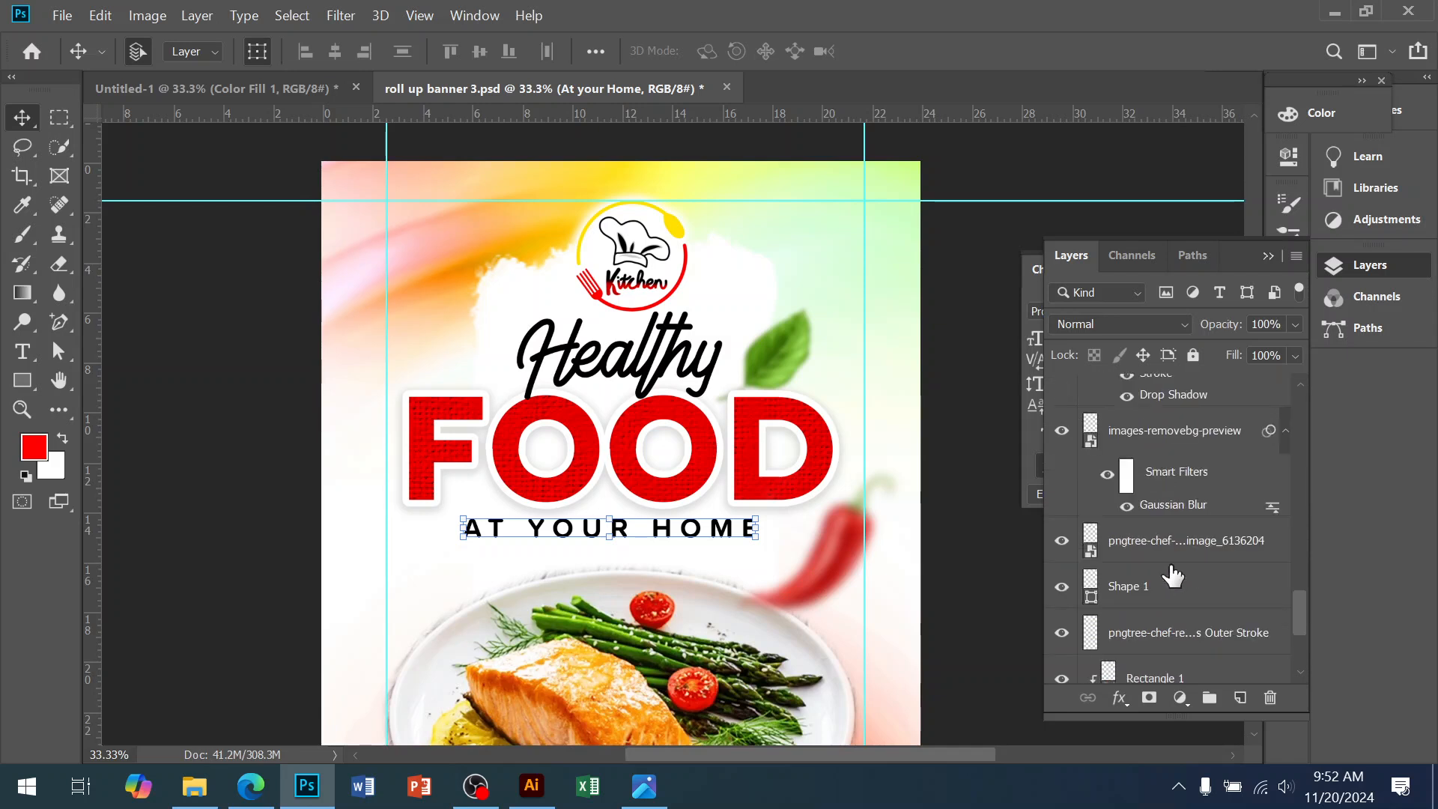
pyautogui.keyDown('shift'); pyautogui.click(1127, 586); pyautogui.keyUp('shift')
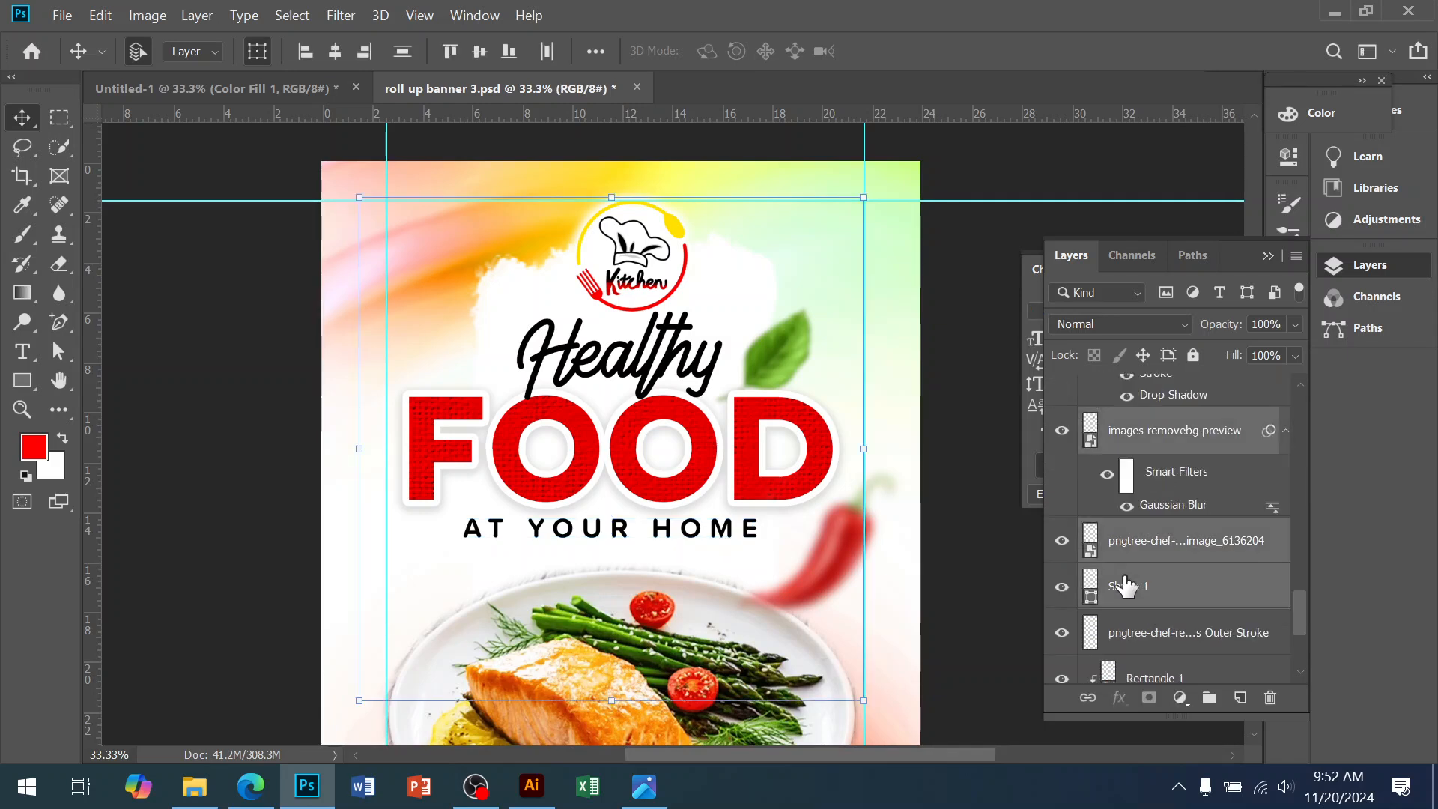
pyautogui.moveTo(685, 466); pyautogui.dragTo(630, 470)
pyautogui.hotkey('ctrl', 'z')
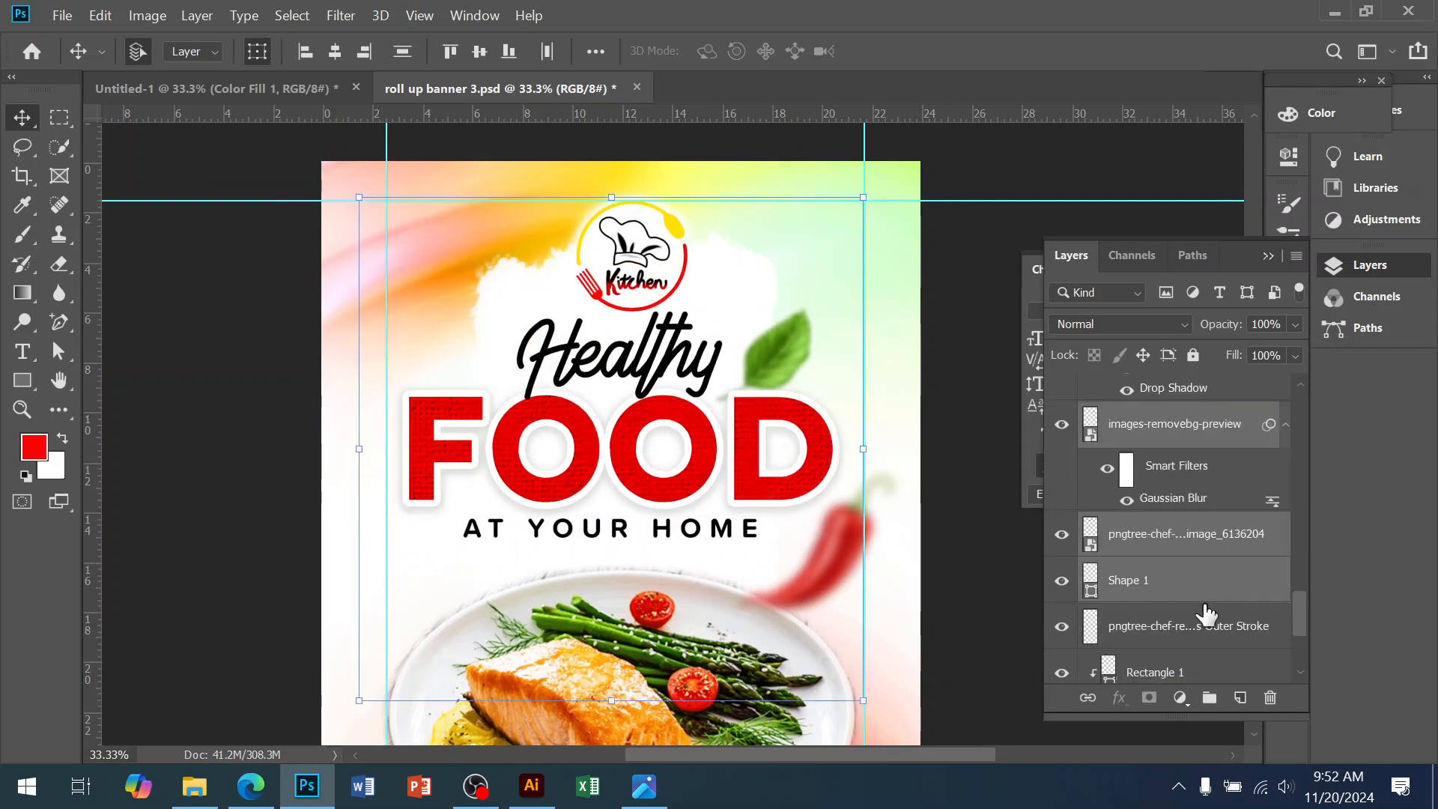
pyautogui.click(1165, 631)
pyautogui.scroll(5, 1199, 600)
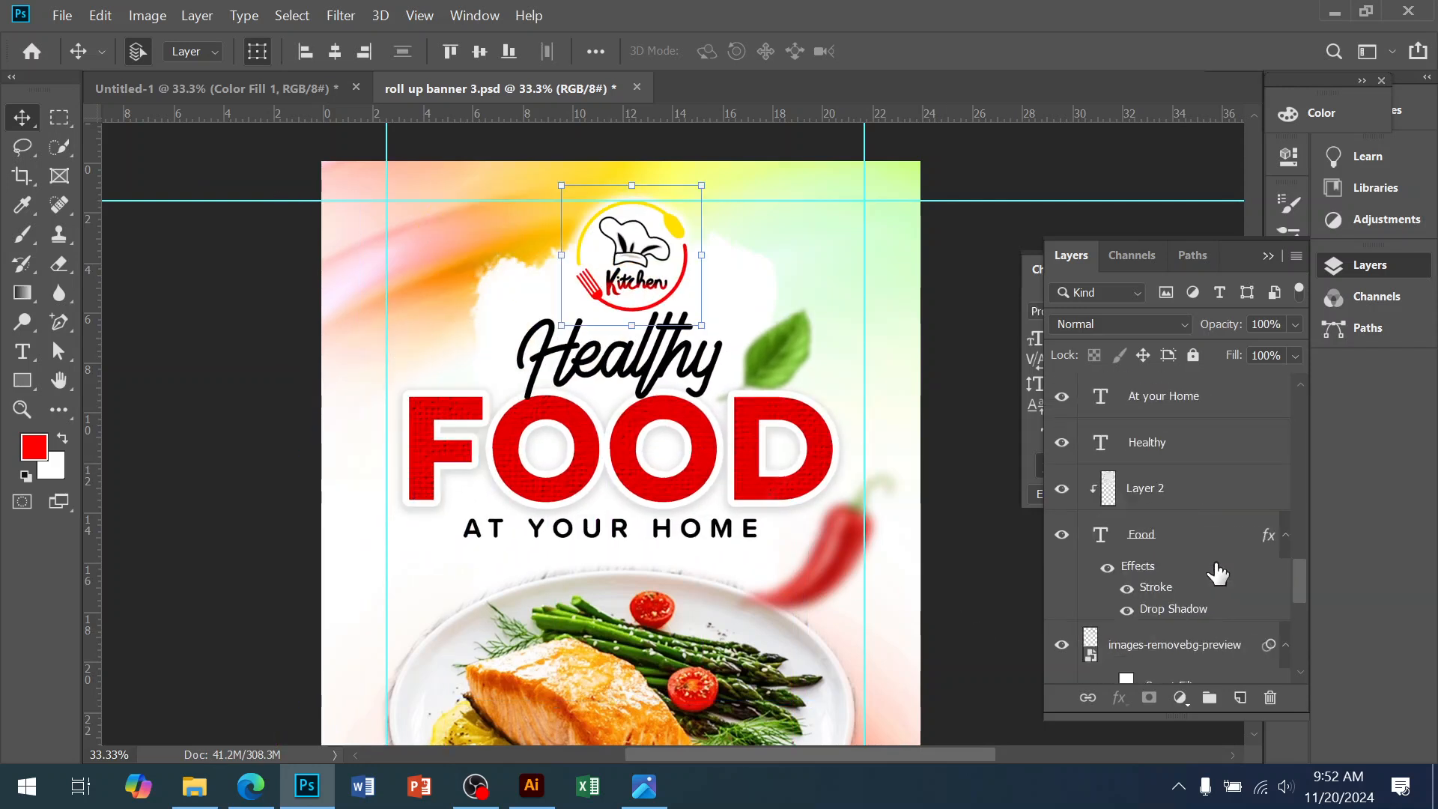
pyautogui.click(1163, 572)
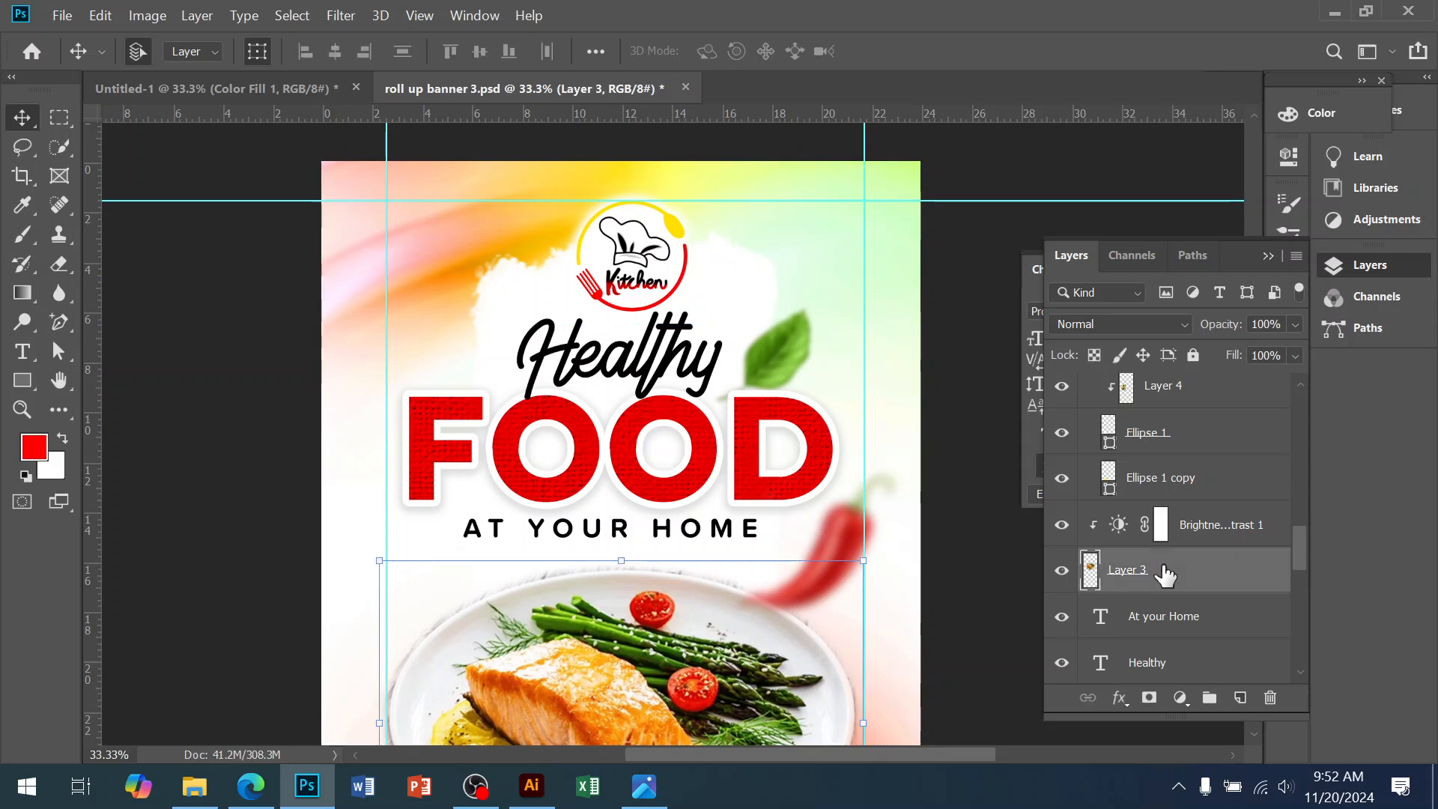
pyautogui.click(1153, 619)
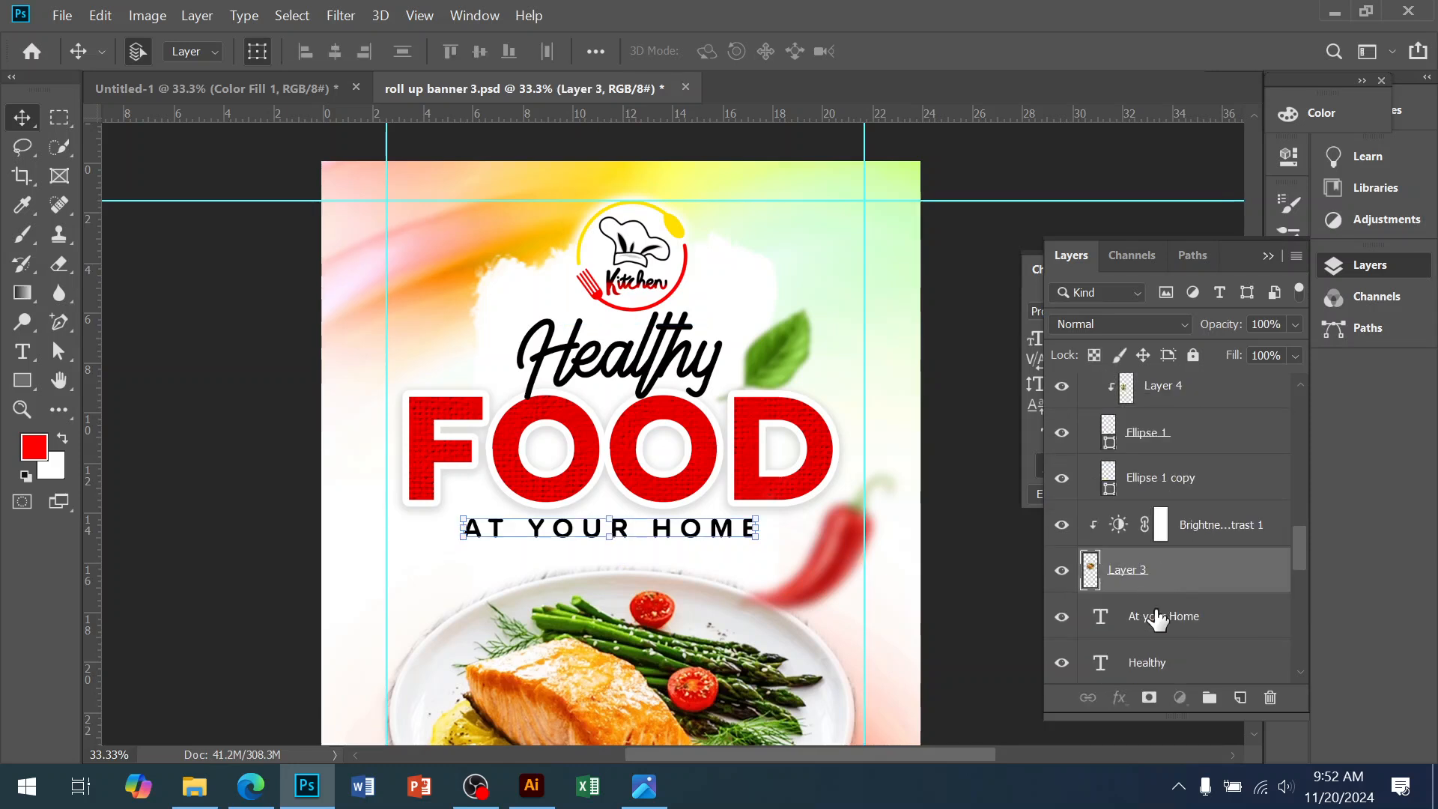
pyautogui.scroll(-5, 1169, 606)
pyautogui.scroll(-2, 1171, 603)
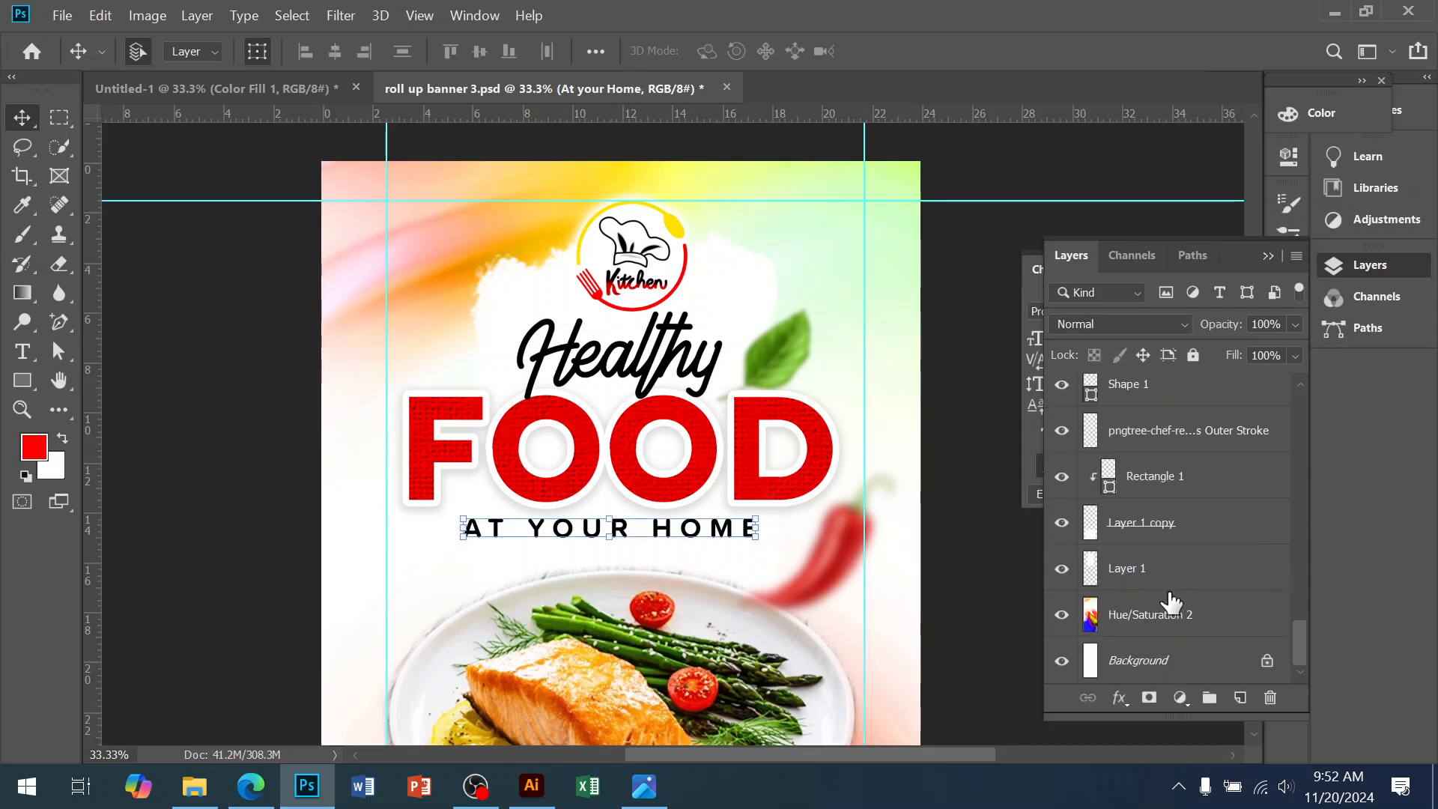
pyautogui.keyDown('shift'); pyautogui.click(1129, 571); pyautogui.keyUp('shift')
# Drag the heading and logo artwork into the poster and narrow it with Free Transform
pyautogui.moveTo(612, 451); pyautogui.dragTo(398, 187)
pyautogui.moveTo(536, 225); pyautogui.dragTo(551, 222)
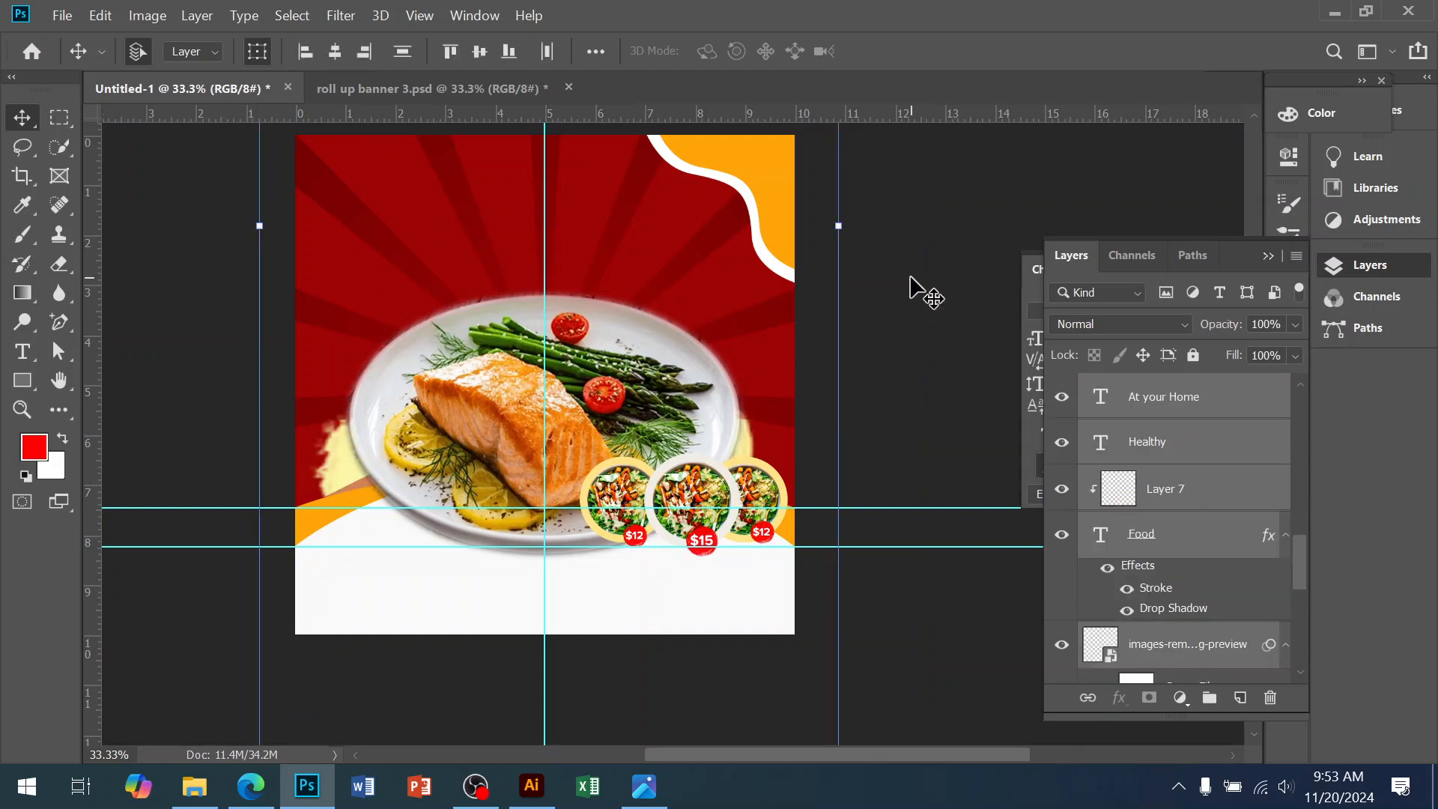
pyautogui.hotkey('ctrl', 't')
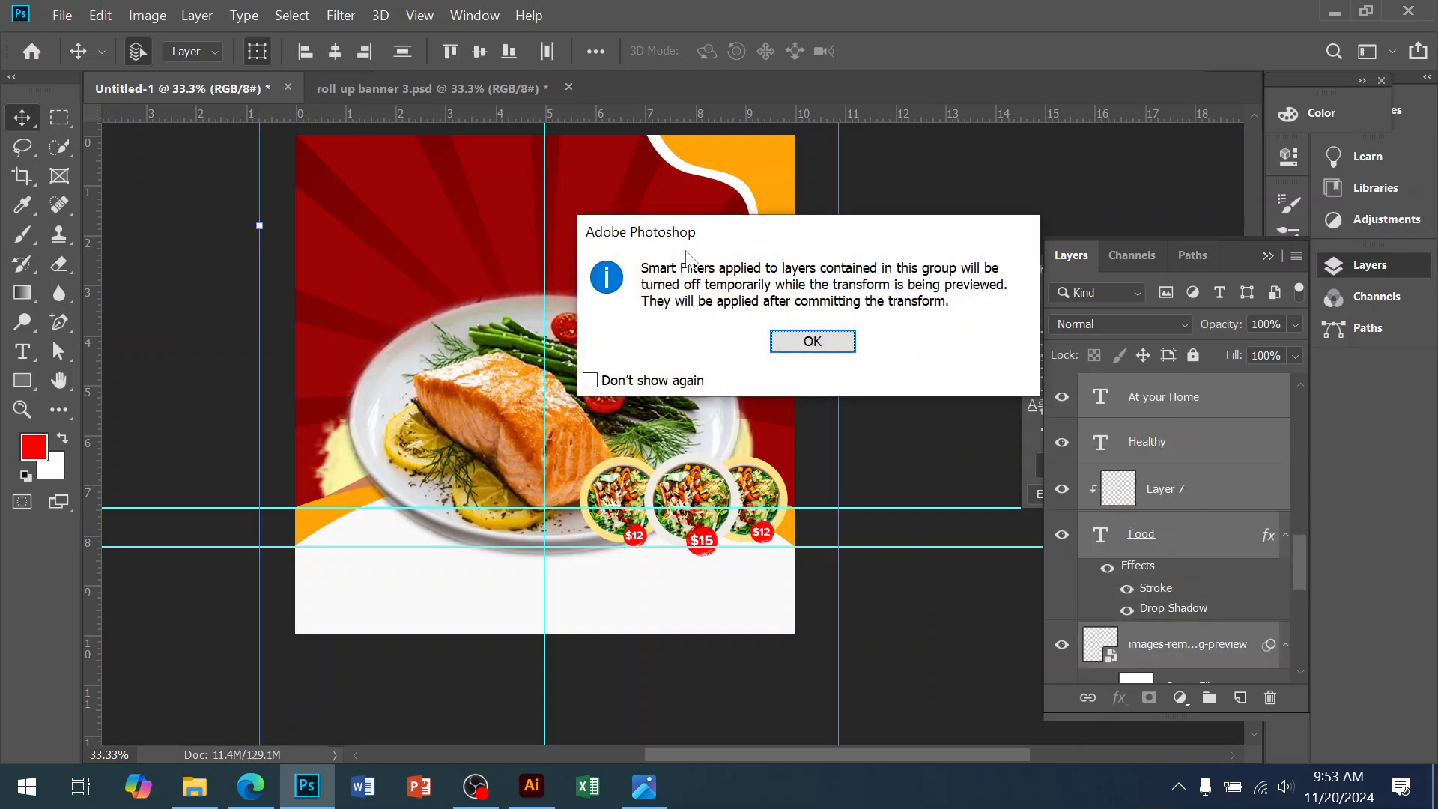
pyautogui.click(813, 340)
pyautogui.moveTo(842, 227); pyautogui.dragTo(587, 241)
pyautogui.press('Return')
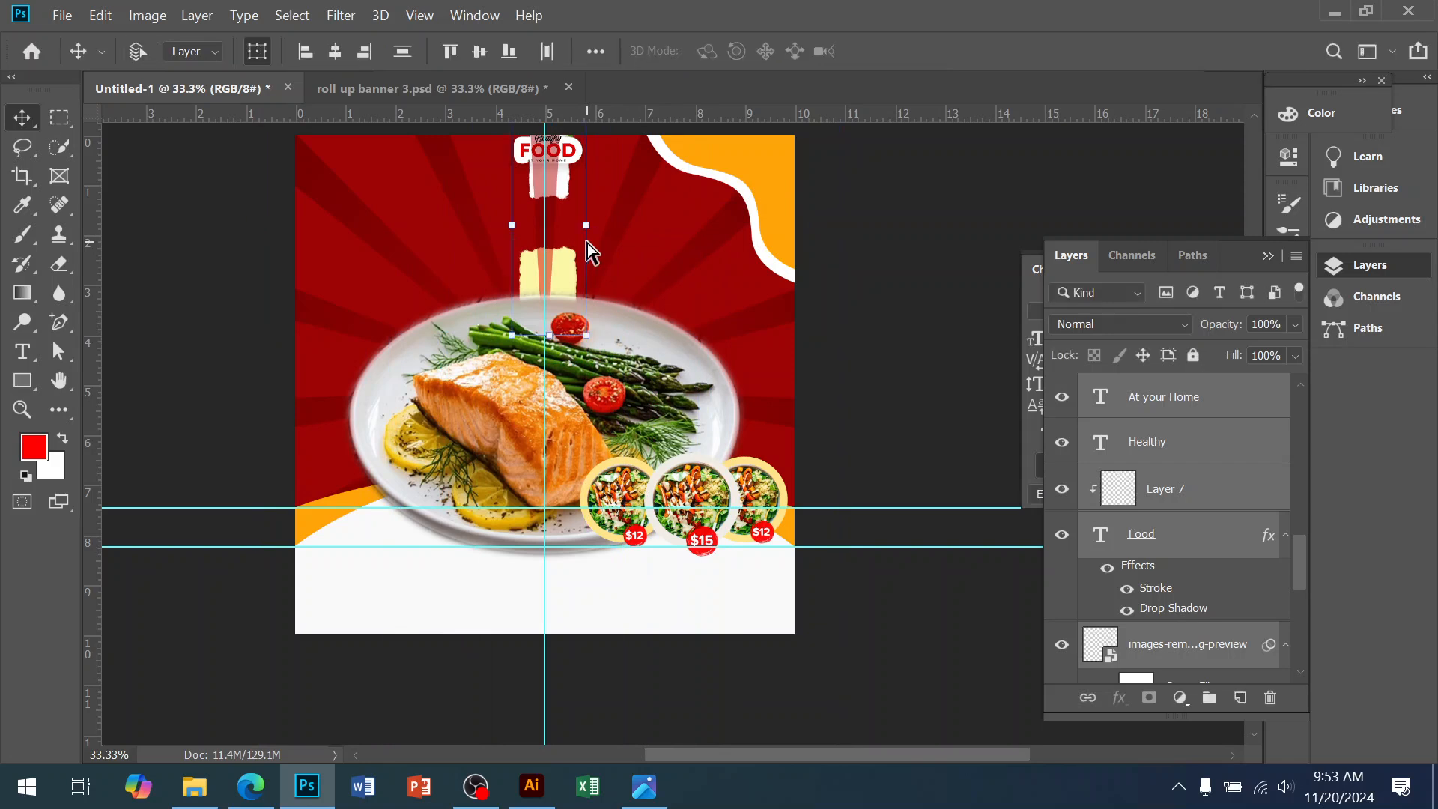
# Rescale the title block to about 450% and centre it across the poster's top
pyautogui.scroll(3, 607, 205)
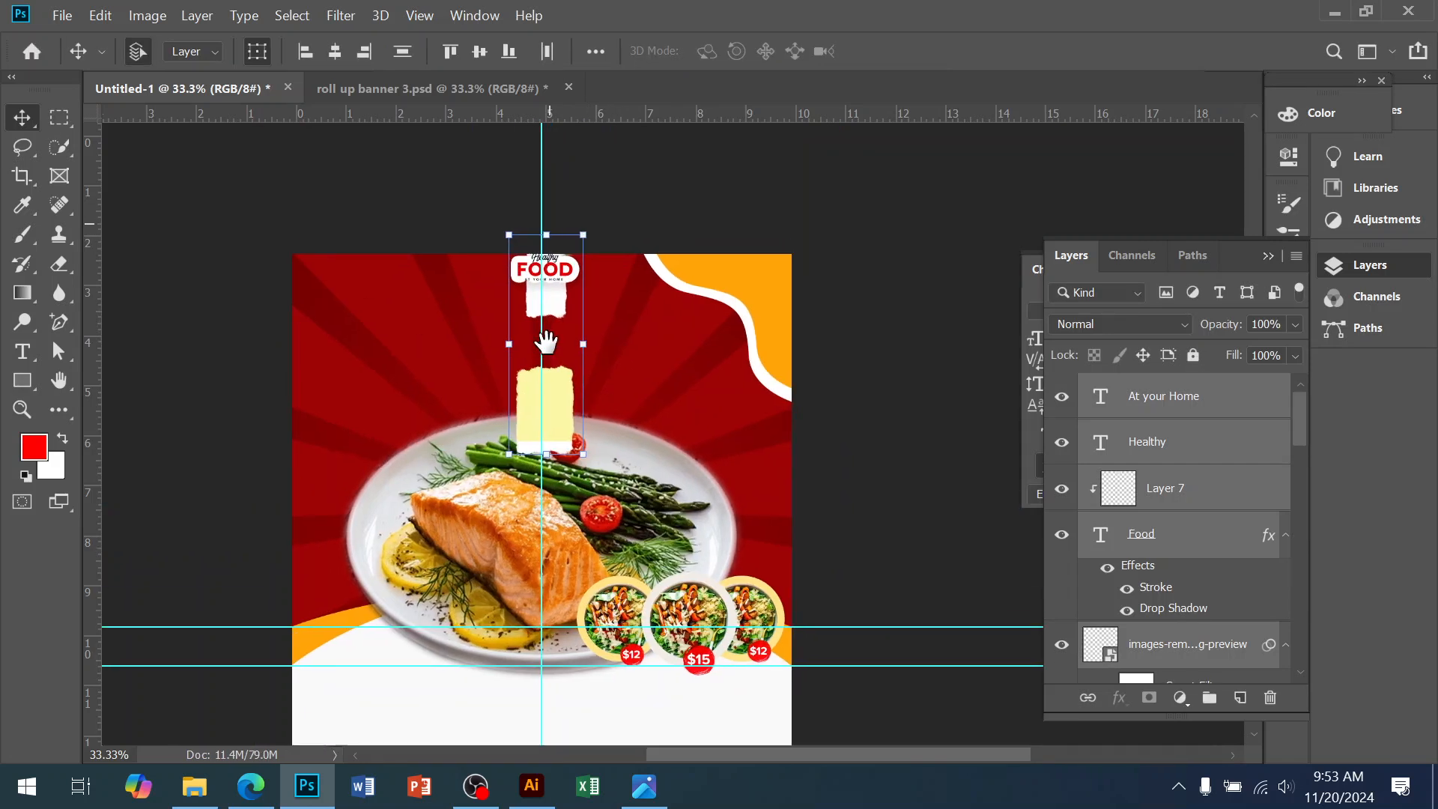
pyautogui.moveTo(550, 318); pyautogui.dragTo(557, 337)
pyautogui.moveTo(541, 486); pyautogui.dragTo(550, 316)
pyautogui.click(556, 335)
pyautogui.click(791, 352)
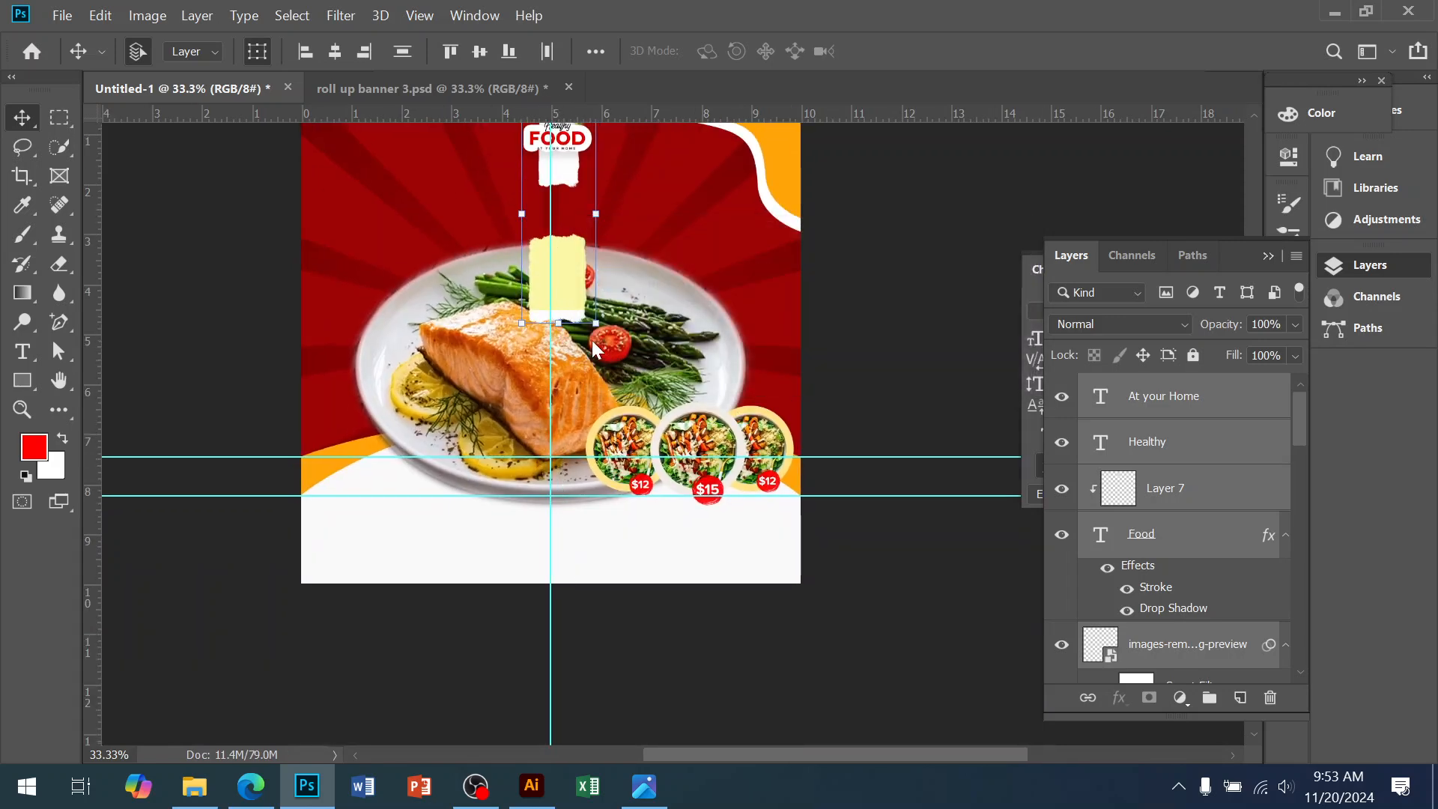
pyautogui.moveTo(558, 324); pyautogui.dragTo(546, 675)
pyautogui.moveTo(462, 400); pyautogui.dragTo(281, 405)
pyautogui.moveTo(506, 225); pyautogui.dragTo(555, 407)
pyautogui.moveTo(559, 245); pyautogui.dragTo(594, 491)
pyautogui.keyDown('ctrl'); pyautogui.click(570, 448); pyautogui.keyUp('ctrl')
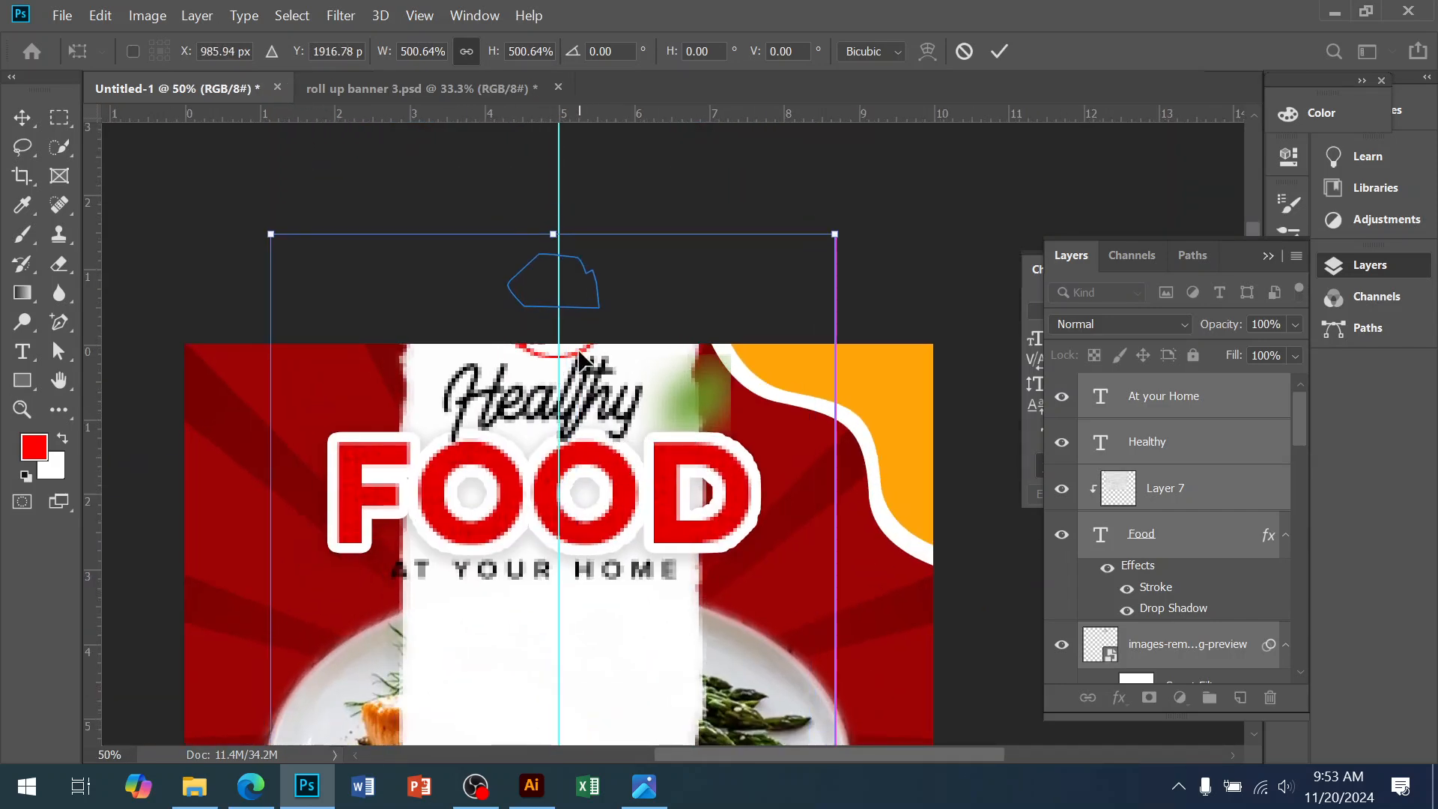
pyautogui.moveTo(556, 235); pyautogui.dragTo(554, 318)
pyautogui.moveTo(594, 543); pyautogui.dragTo(597, 478)
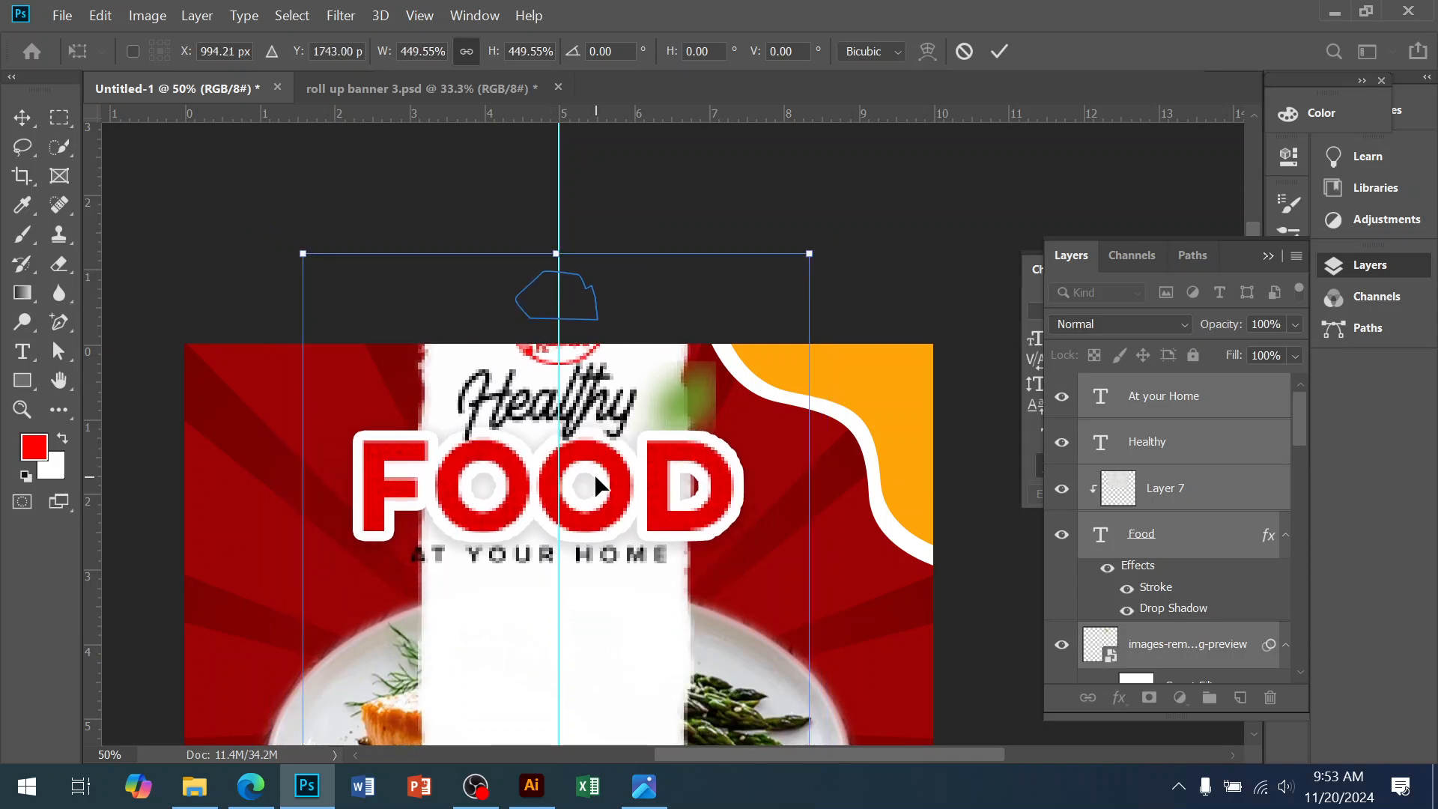
pyautogui.press('Return')
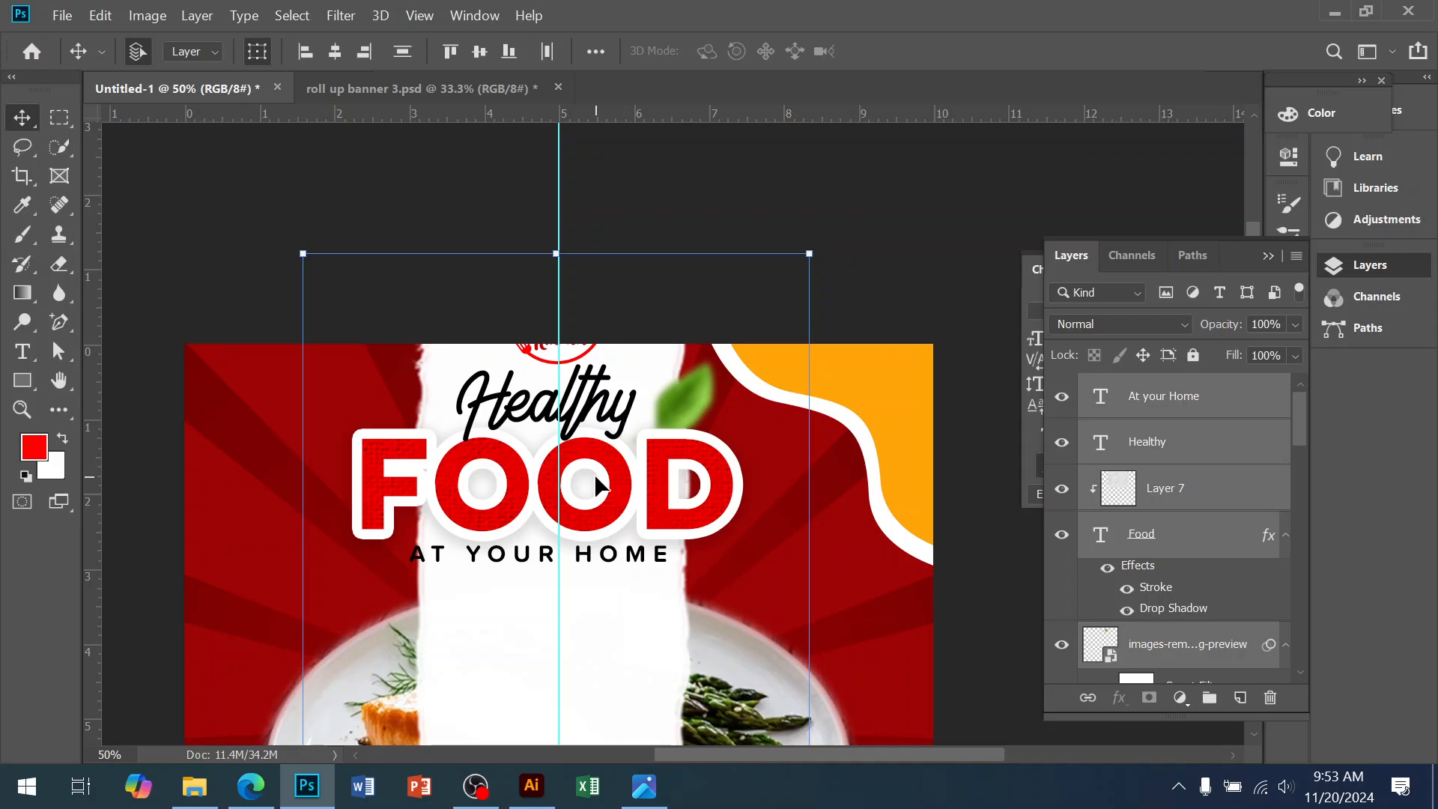
# Bring the salmon plate photo layer, Layer 1, to the front with Ctrl+Shift+]
pyautogui.click(784, 287)
pyautogui.moveTo(555, 399); pyautogui.dragTo(642, 238)
pyautogui.moveTo(720, 658); pyautogui.dragTo(737, 296)
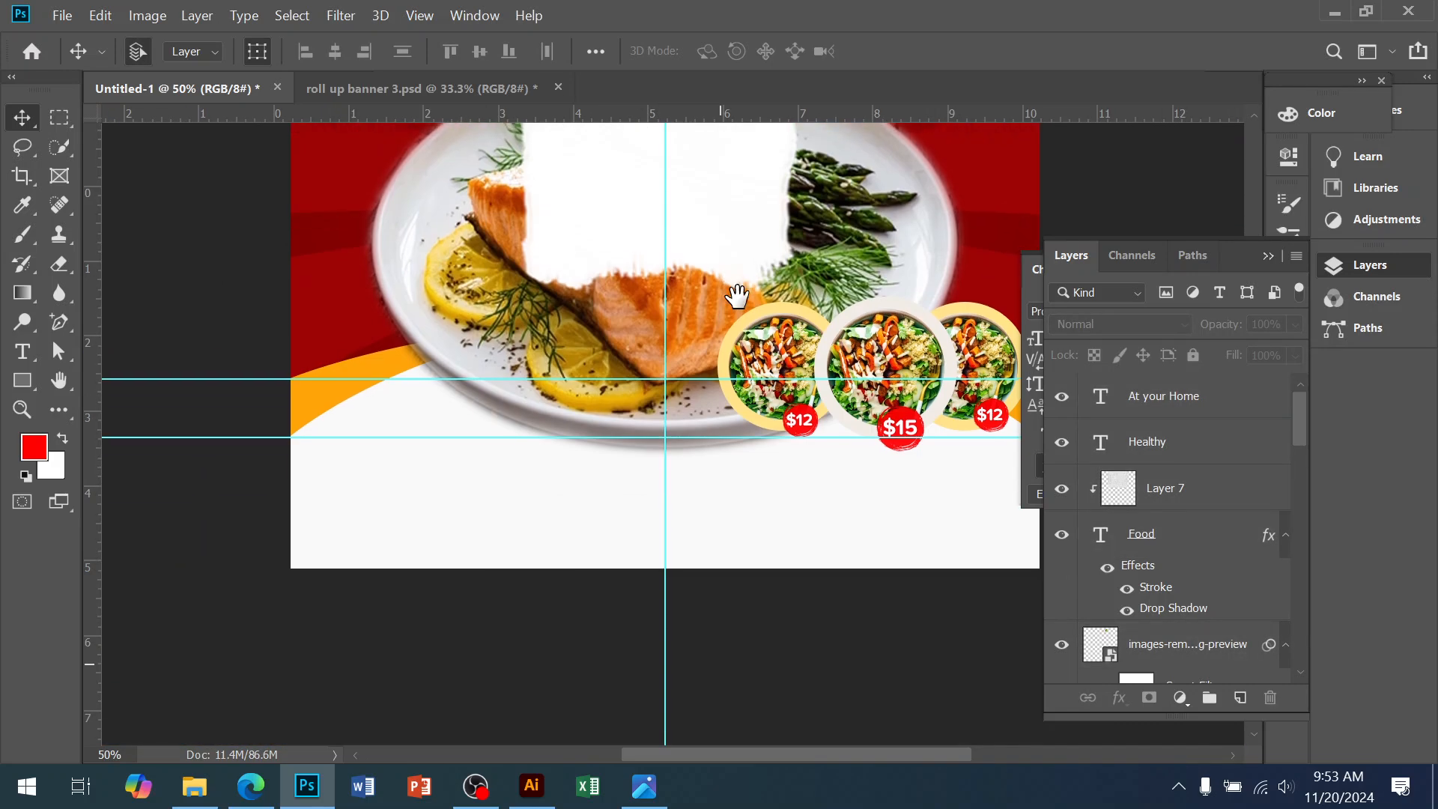
pyautogui.moveTo(687, 415); pyautogui.dragTo(629, 674)
pyautogui.moveTo(652, 546); pyautogui.dragTo(707, 334)
pyautogui.moveTo(707, 440); pyautogui.dragTo(671, 569)
pyautogui.click(668, 581)
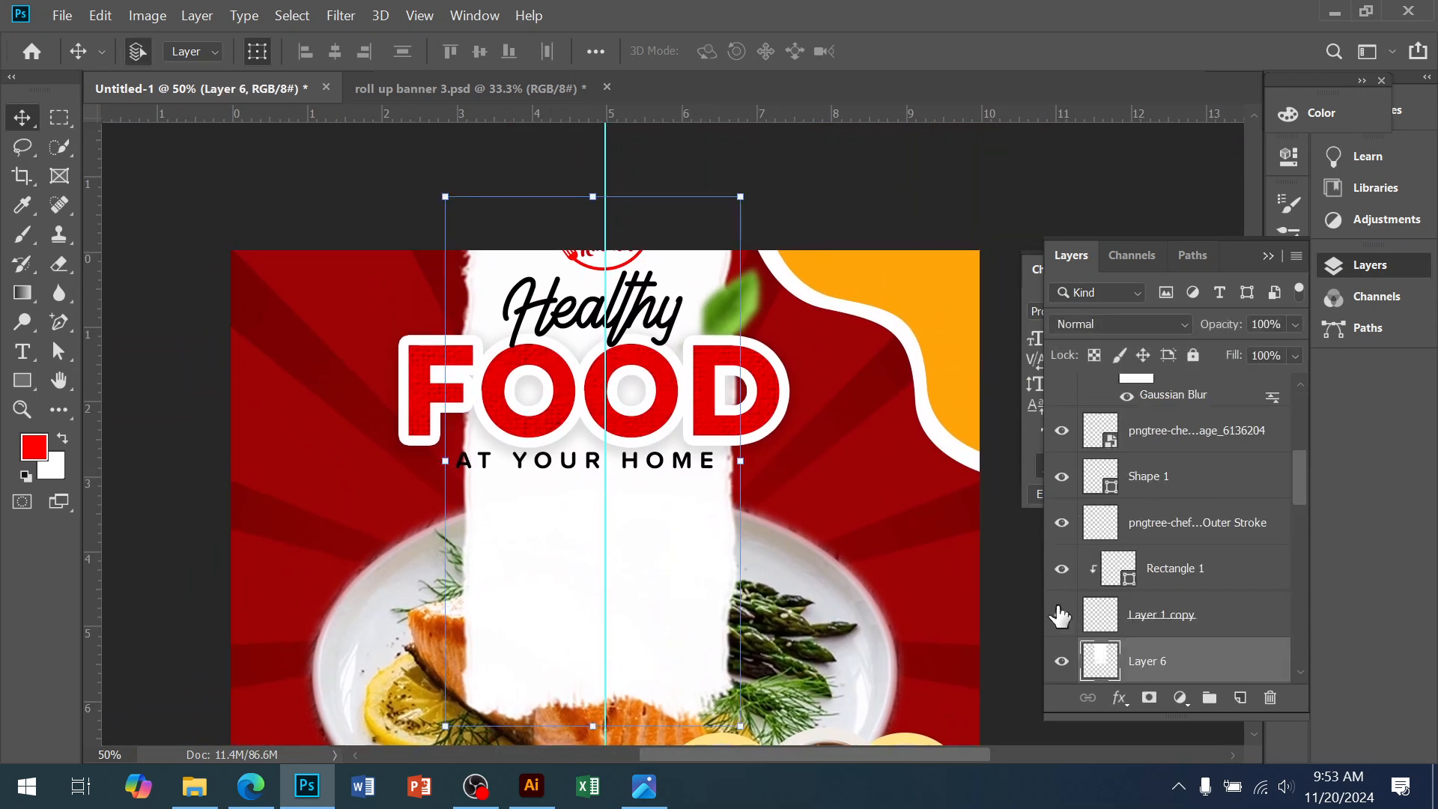
pyautogui.scroll(-3, 841, 411)
pyautogui.click(813, 487)
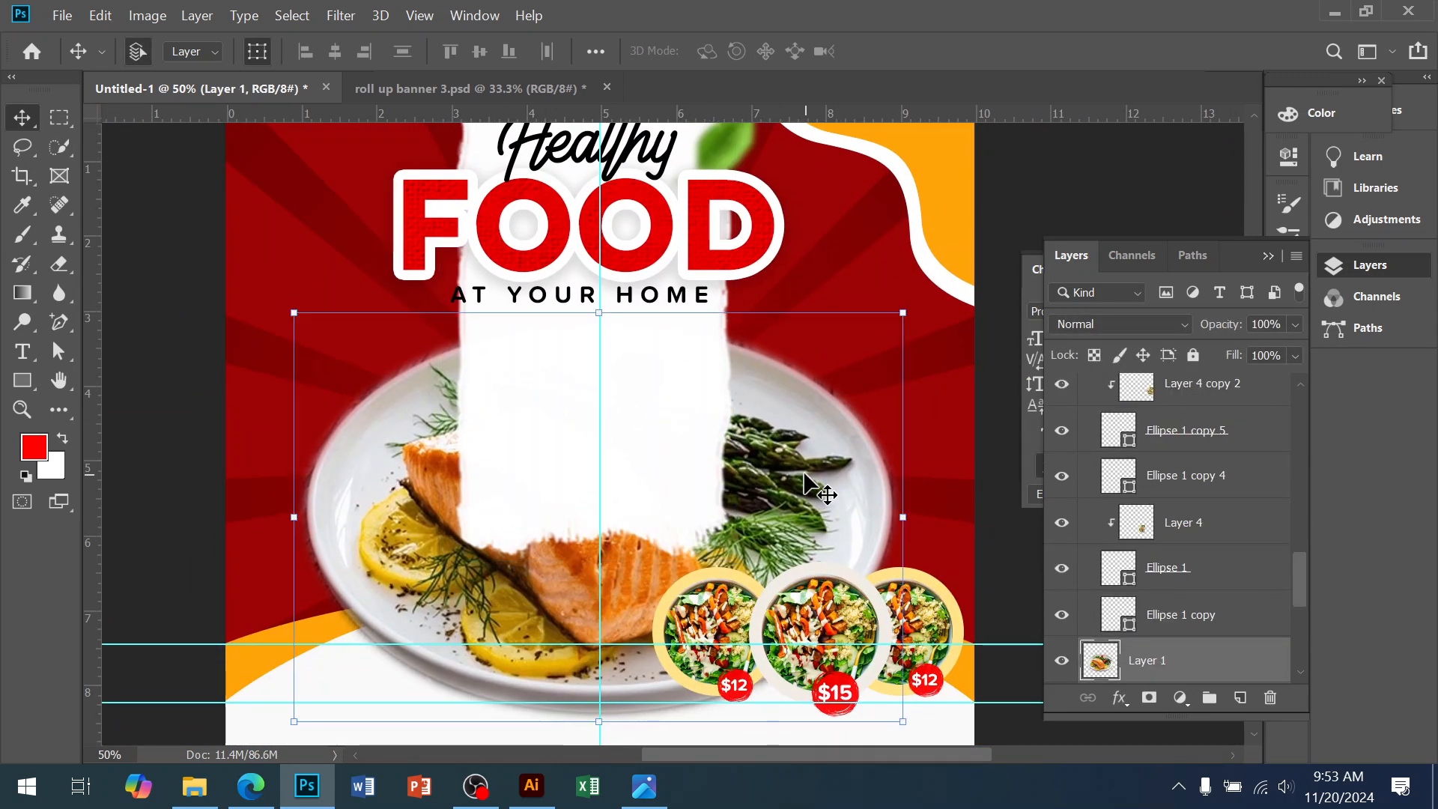
pyautogui.click(567, 431)
pyautogui.scroll(-10, 1191, 544)
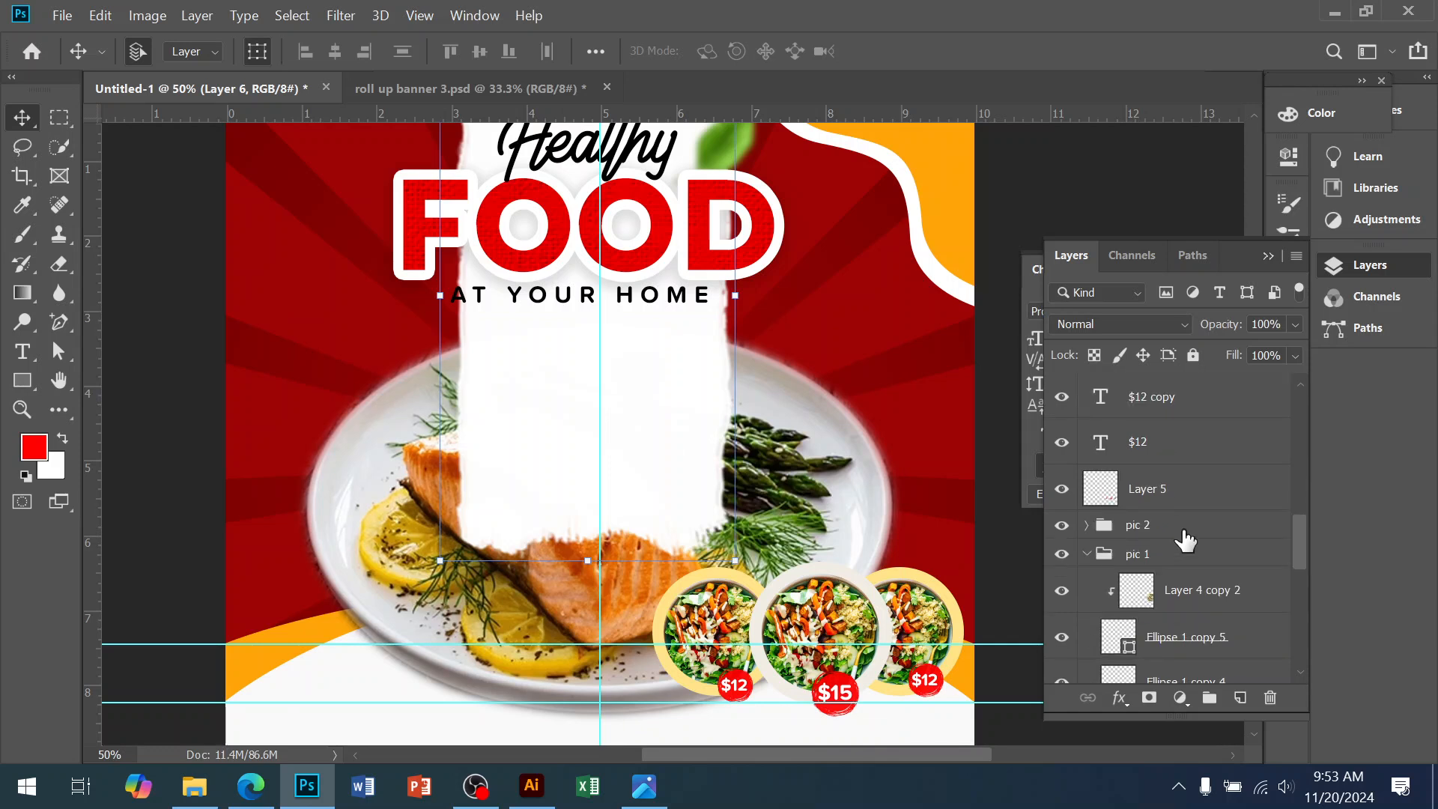
pyautogui.scroll(1, 1171, 558)
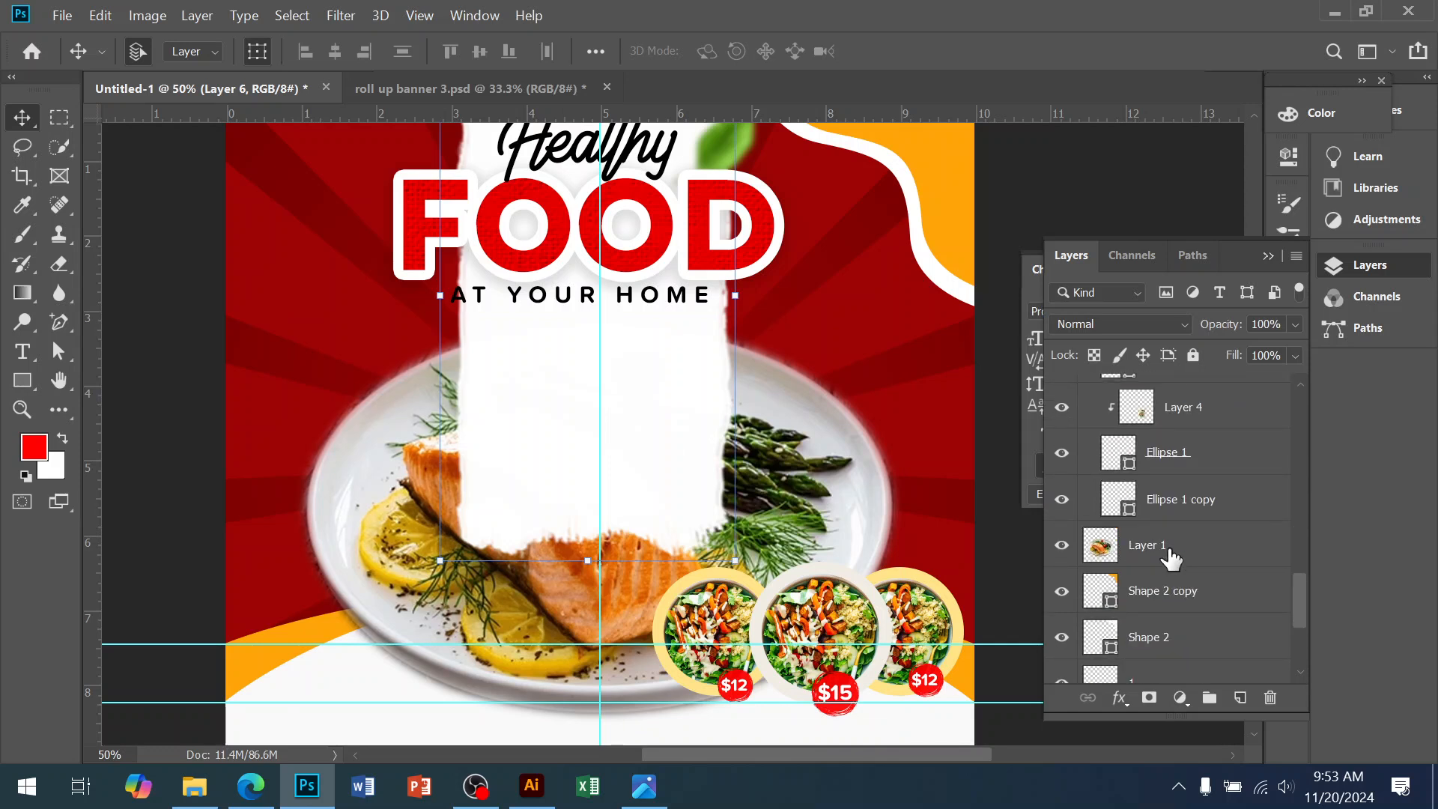
pyautogui.click(1171, 559)
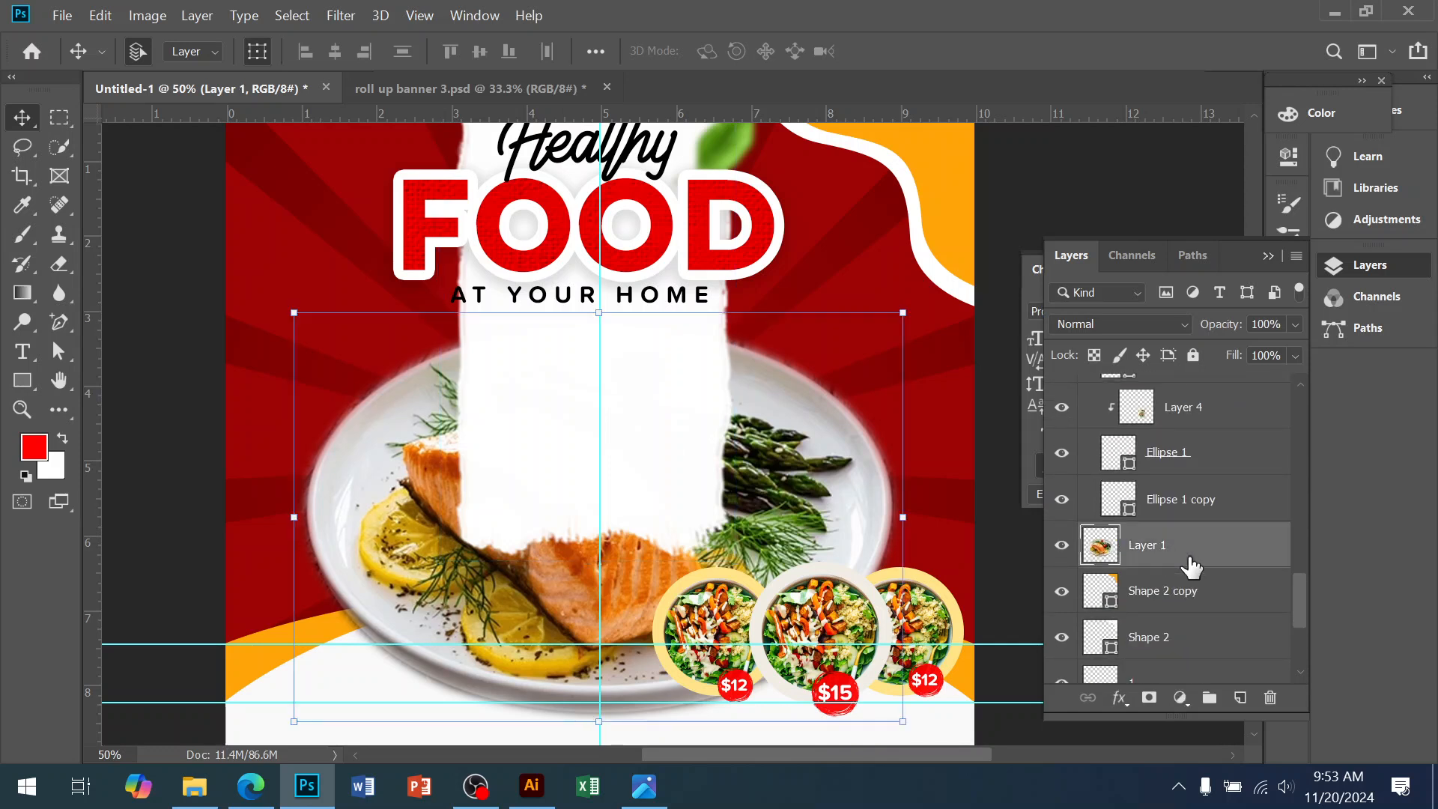
pyautogui.hotkey('ctrl', 'shift', ']')
# Bring Layer 5 through Shape 2, the salad circles and price badges, to the front
pyautogui.moveTo(874, 626); pyautogui.dragTo(841, 373)
pyautogui.click(922, 396)
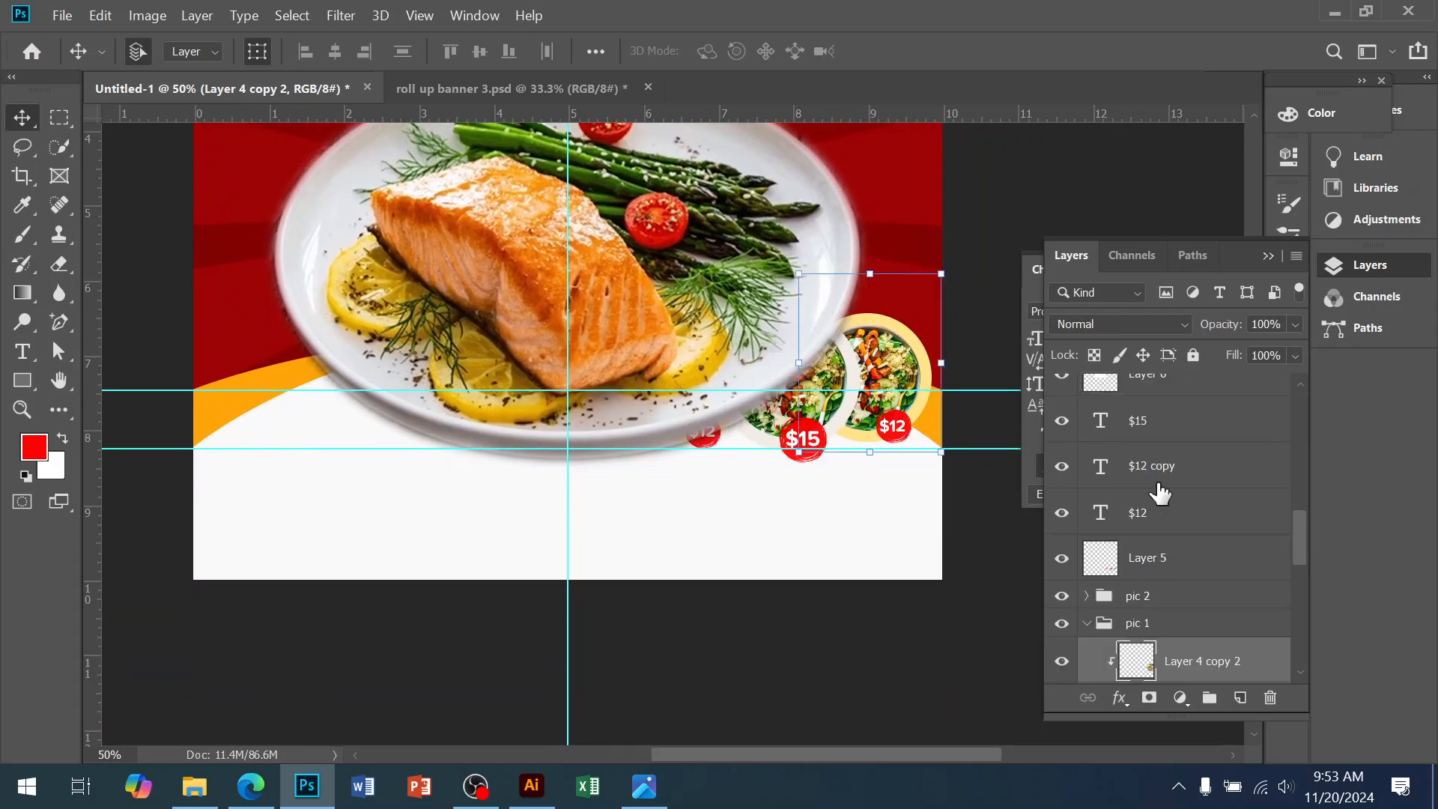
pyautogui.click(1169, 597)
pyautogui.scroll(-5, 1176, 607)
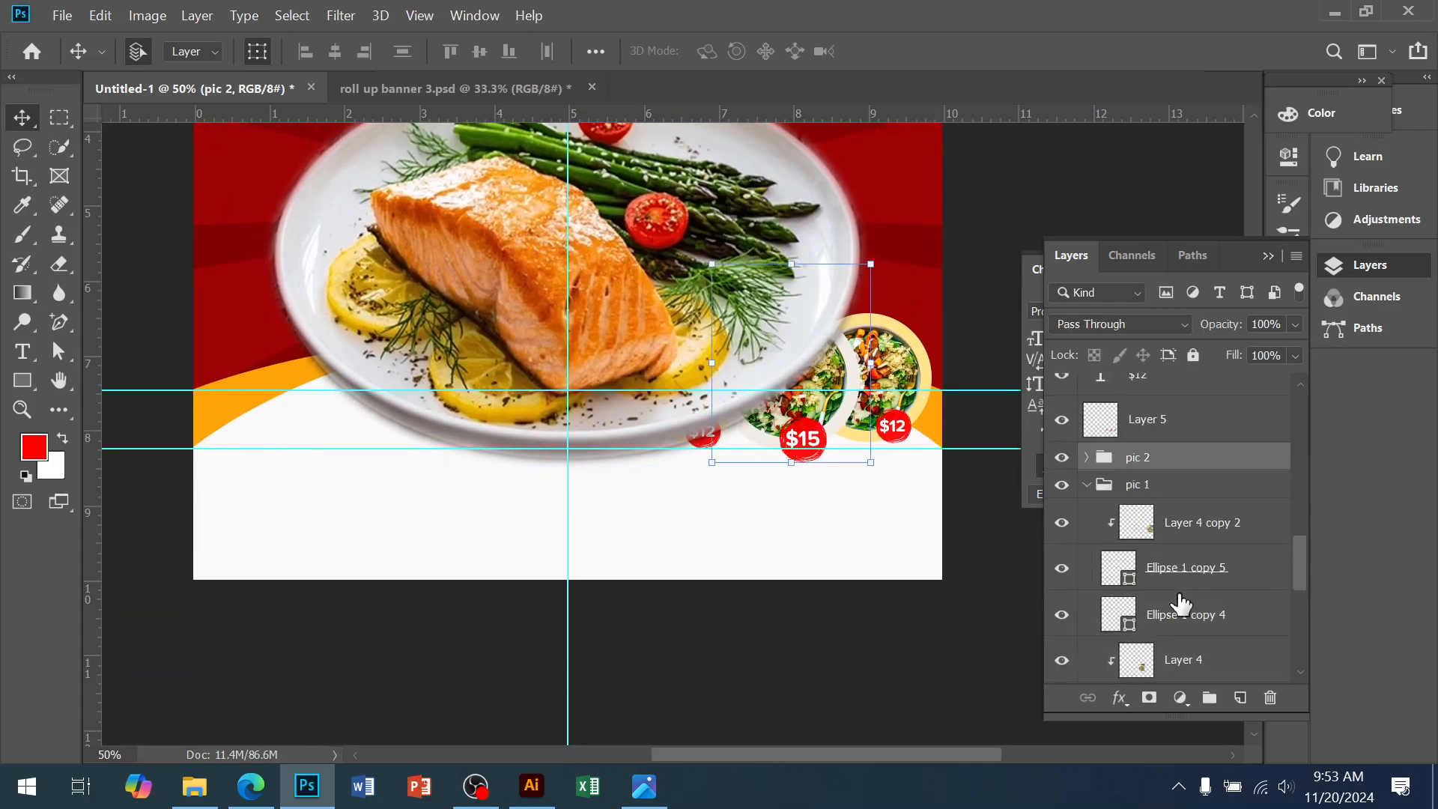
pyautogui.scroll(-1, 1181, 610)
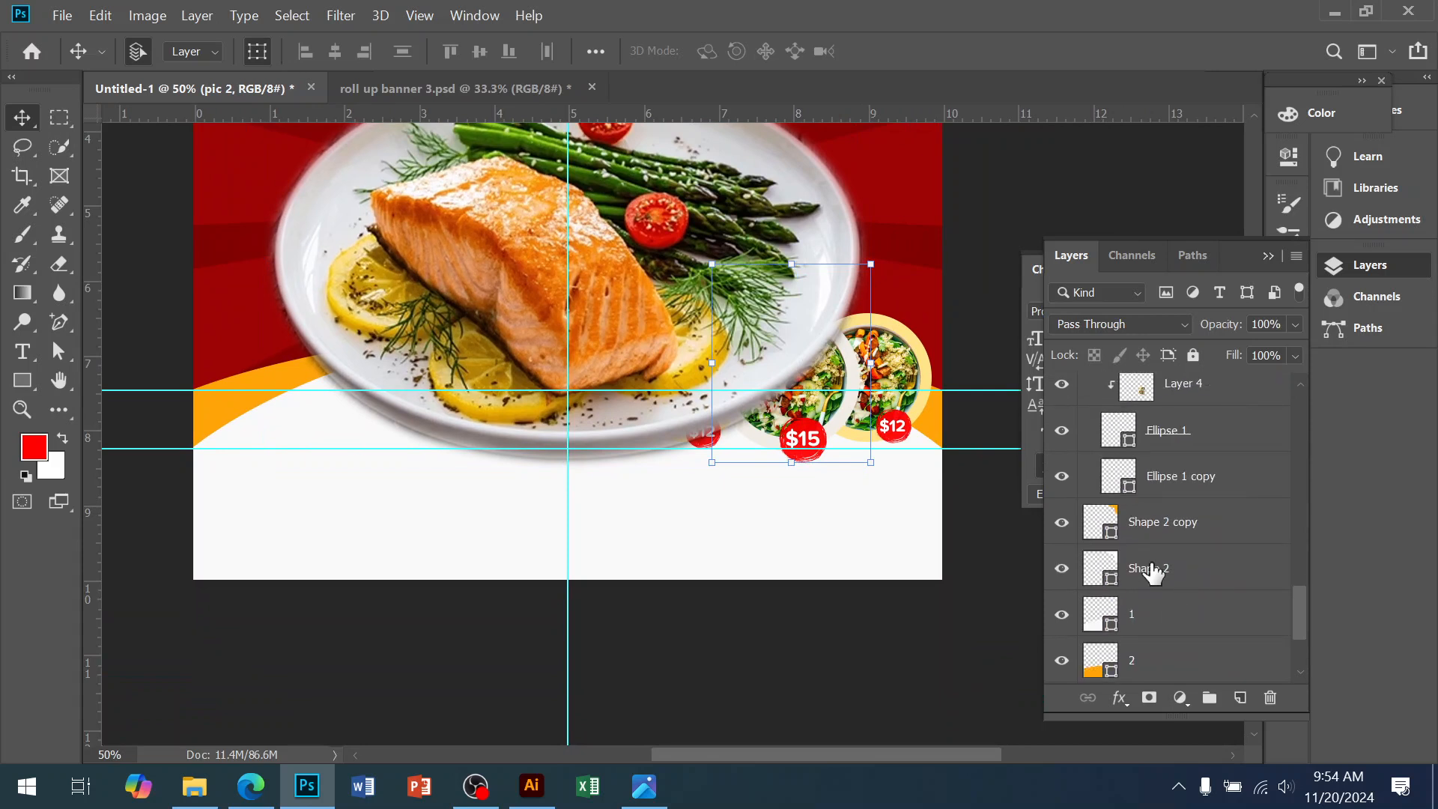
pyautogui.keyDown('shift'); pyautogui.click(1174, 479); pyautogui.keyUp('shift')
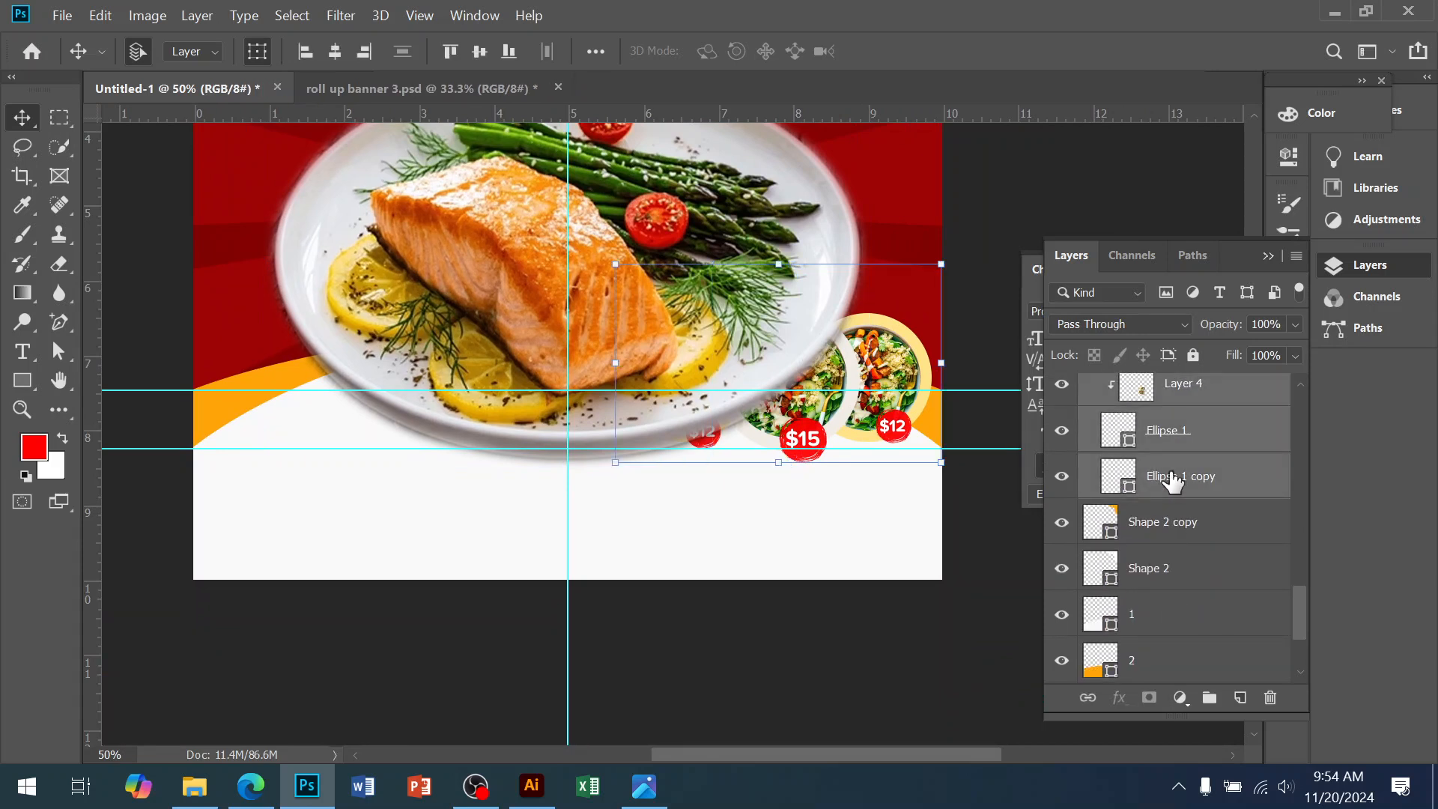
pyautogui.scroll(5, 1173, 479)
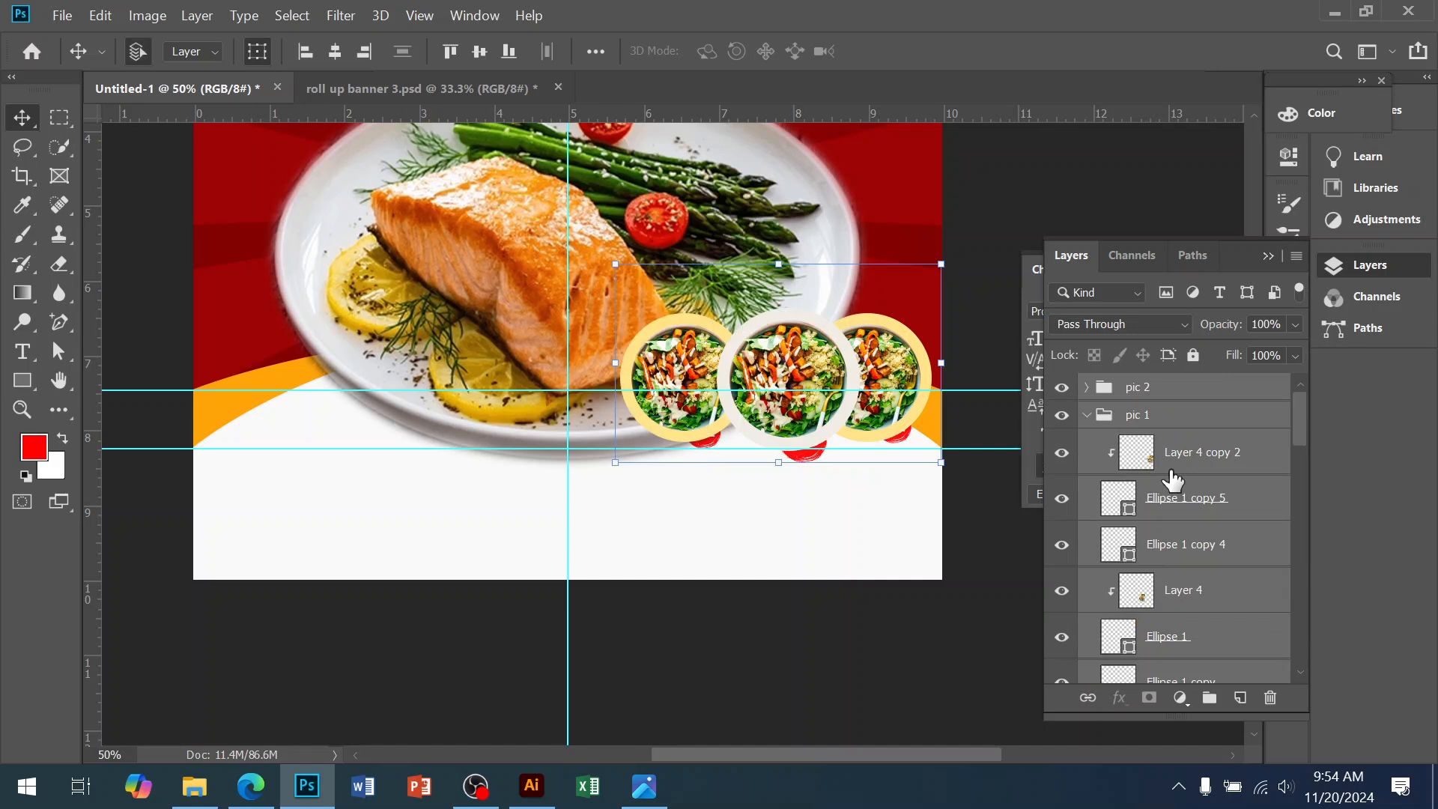
pyautogui.click(902, 511)
pyautogui.click(814, 459)
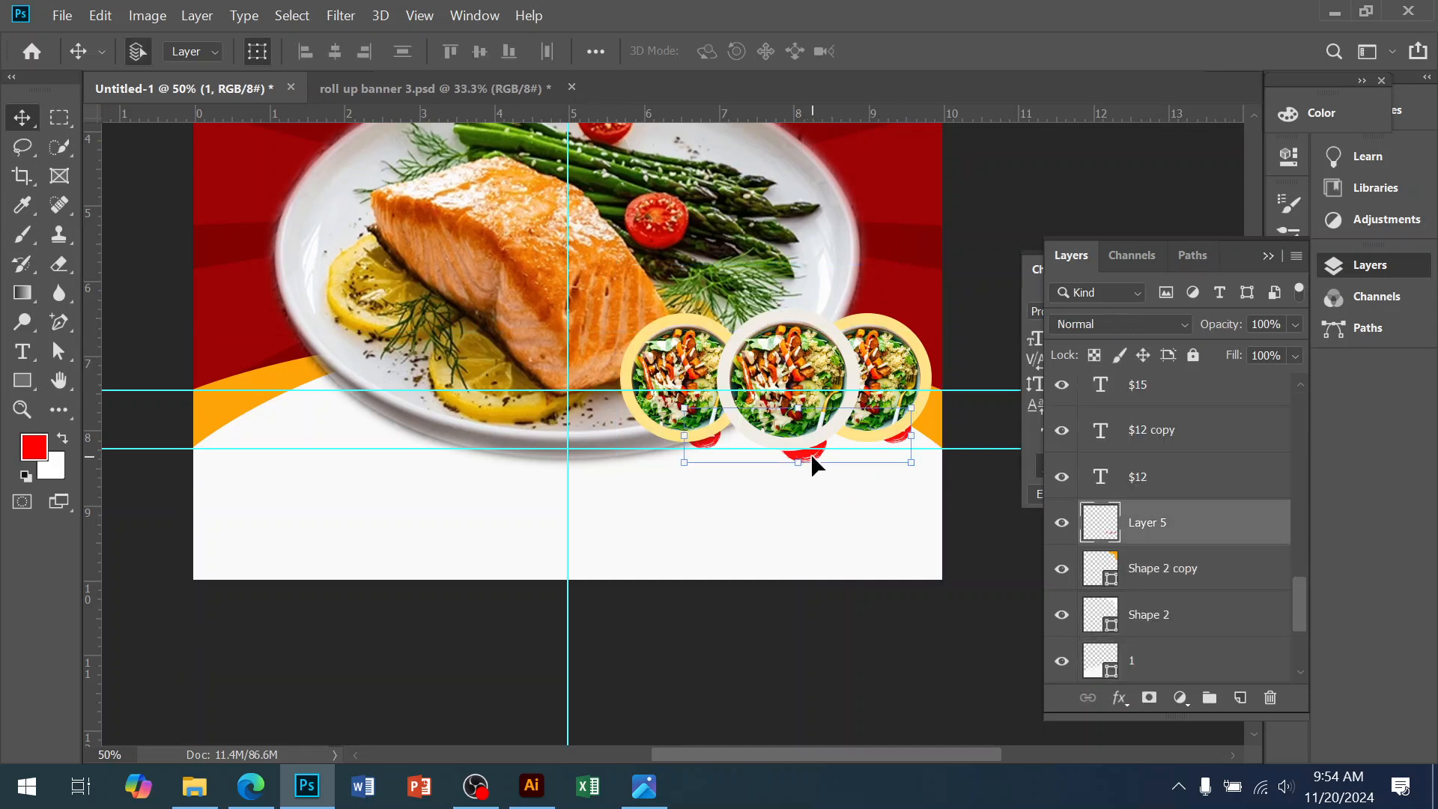
pyautogui.scroll(1, 1170, 519)
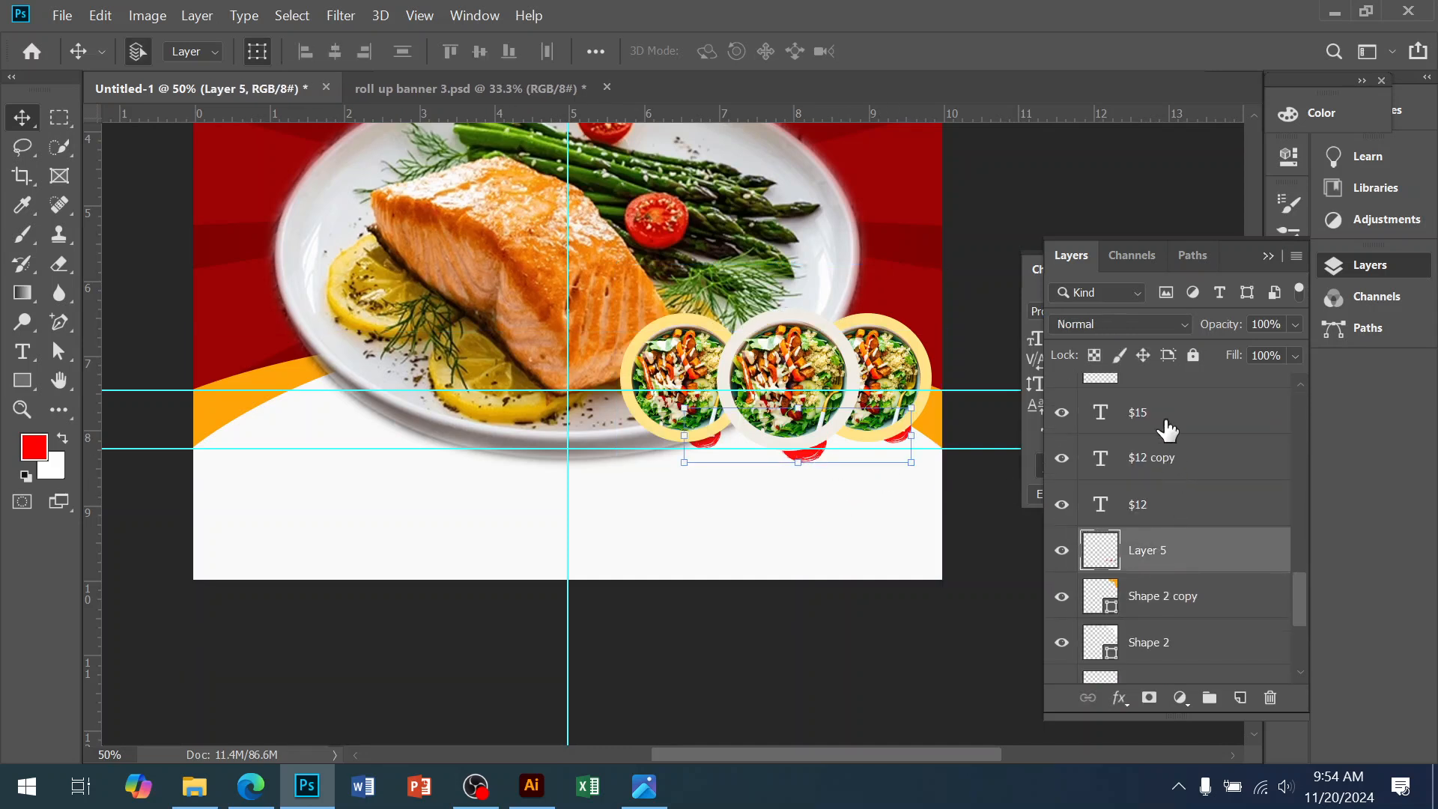
pyautogui.scroll(-3, 1177, 517)
pyautogui.keyDown('shift'); pyautogui.click(1161, 558); pyautogui.keyUp('shift')
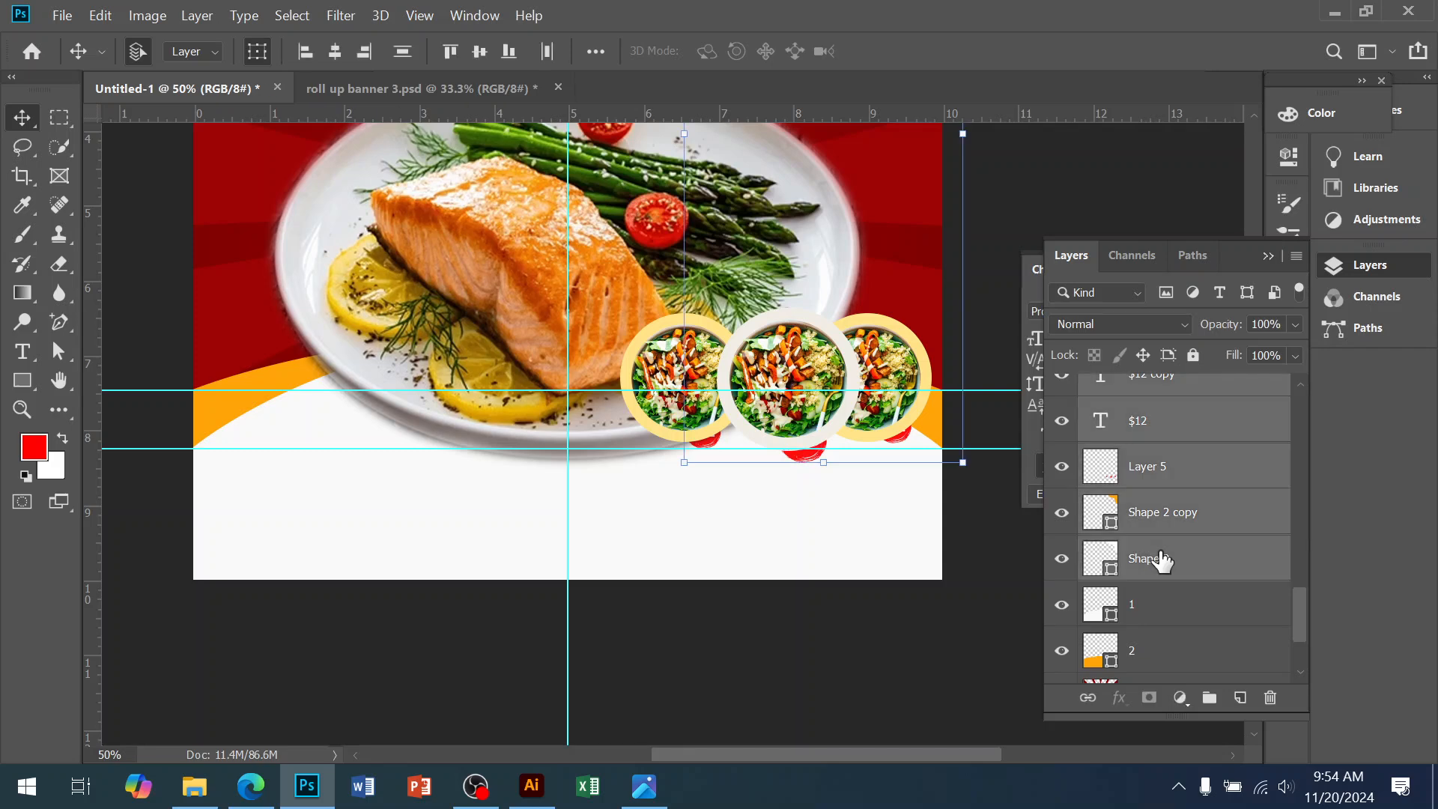
pyautogui.hotkey('ctrl', 'shift', ']')
pyautogui.keyDown('ctrl'); pyautogui.click(752, 690); pyautogui.keyUp('ctrl')
pyautogui.moveTo(686, 271); pyautogui.dragTo(704, 624)
pyautogui.moveTo(597, 328); pyautogui.dragTo(623, 469)
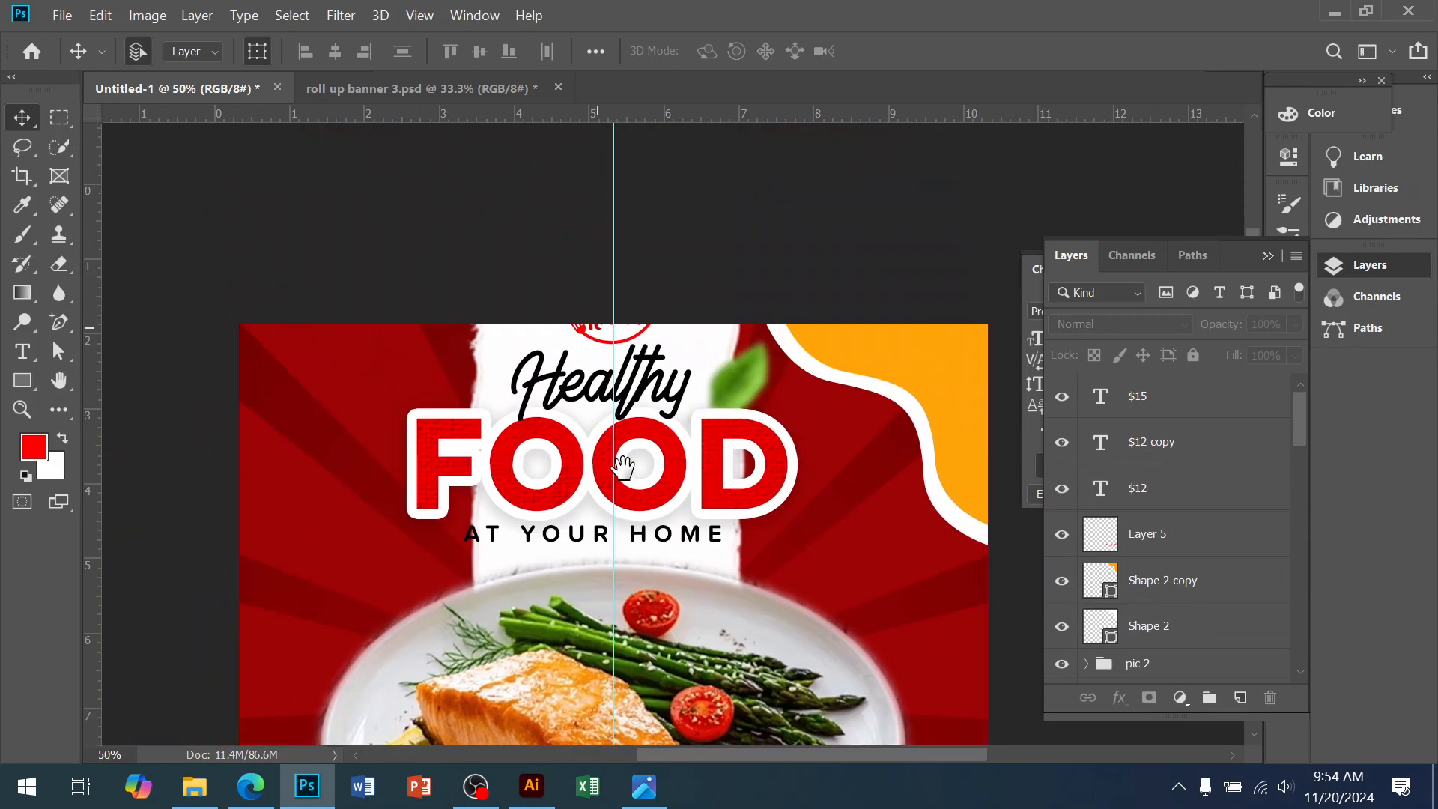
# Move the chef logo layers, with Shape 1, to the poster's top-left corner
pyautogui.click(590, 329)
pyautogui.scroll(-2, 1184, 631)
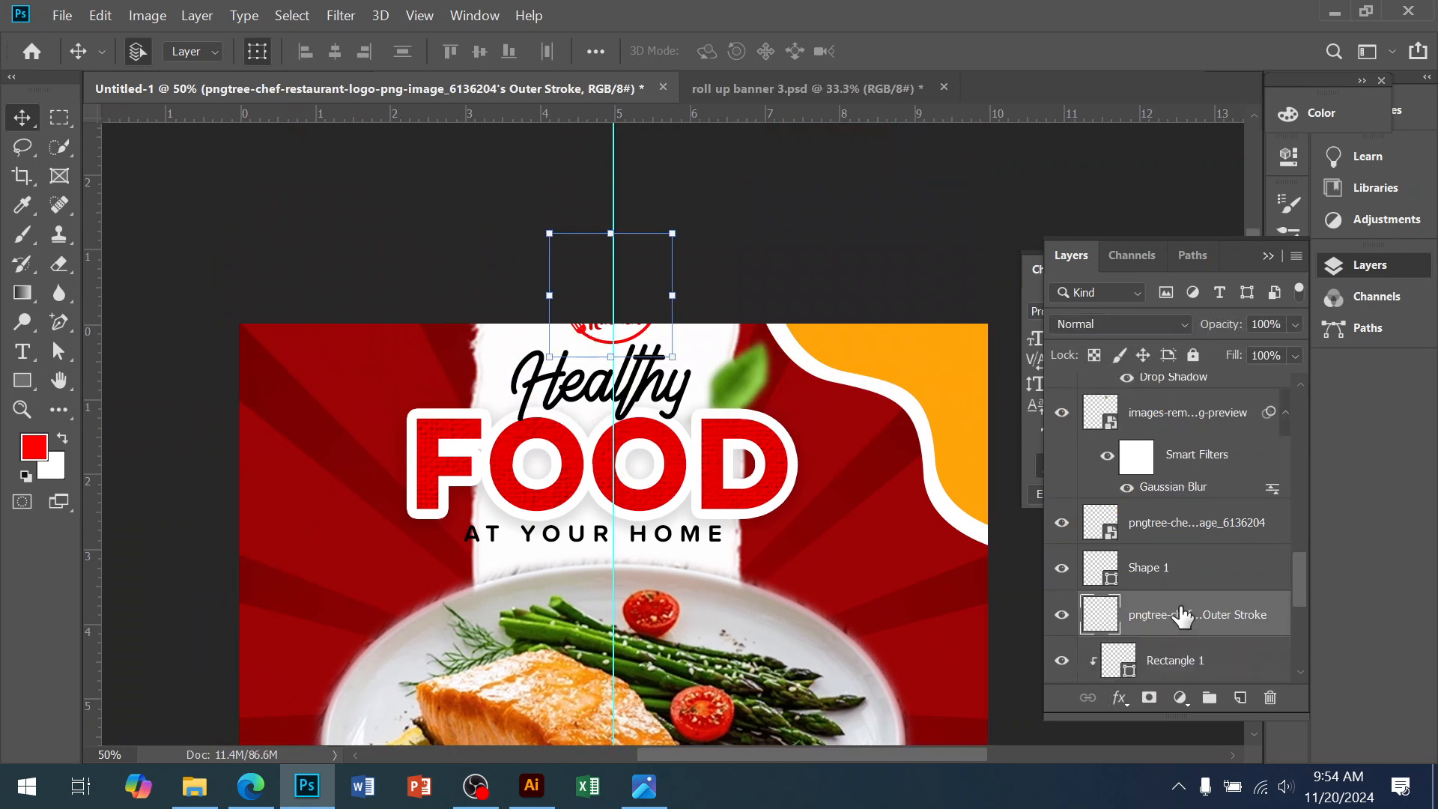
pyautogui.keyDown('ctrl'); pyautogui.click(1165, 536); pyautogui.keyUp('ctrl')
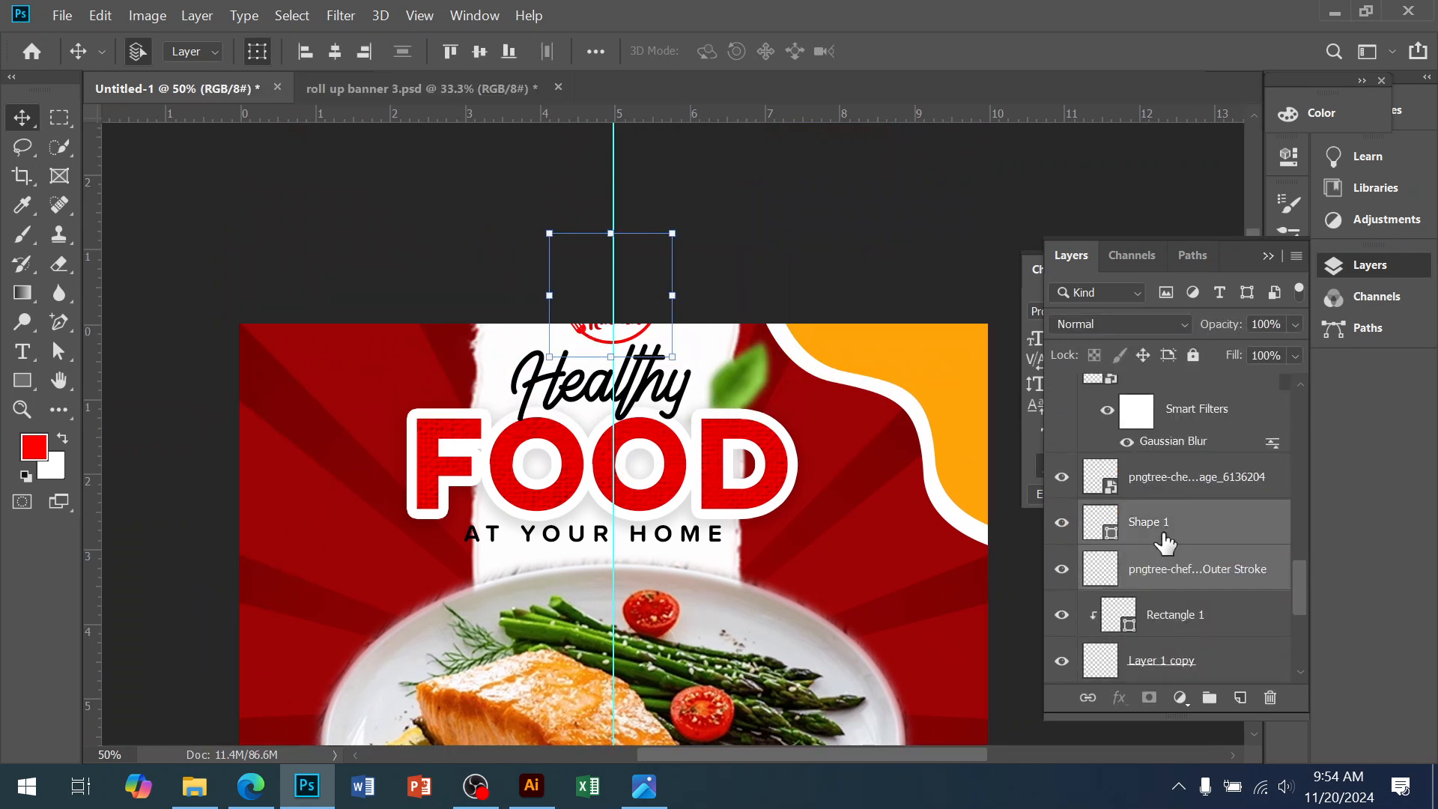
pyautogui.moveTo(584, 333); pyautogui.dragTo(300, 422)
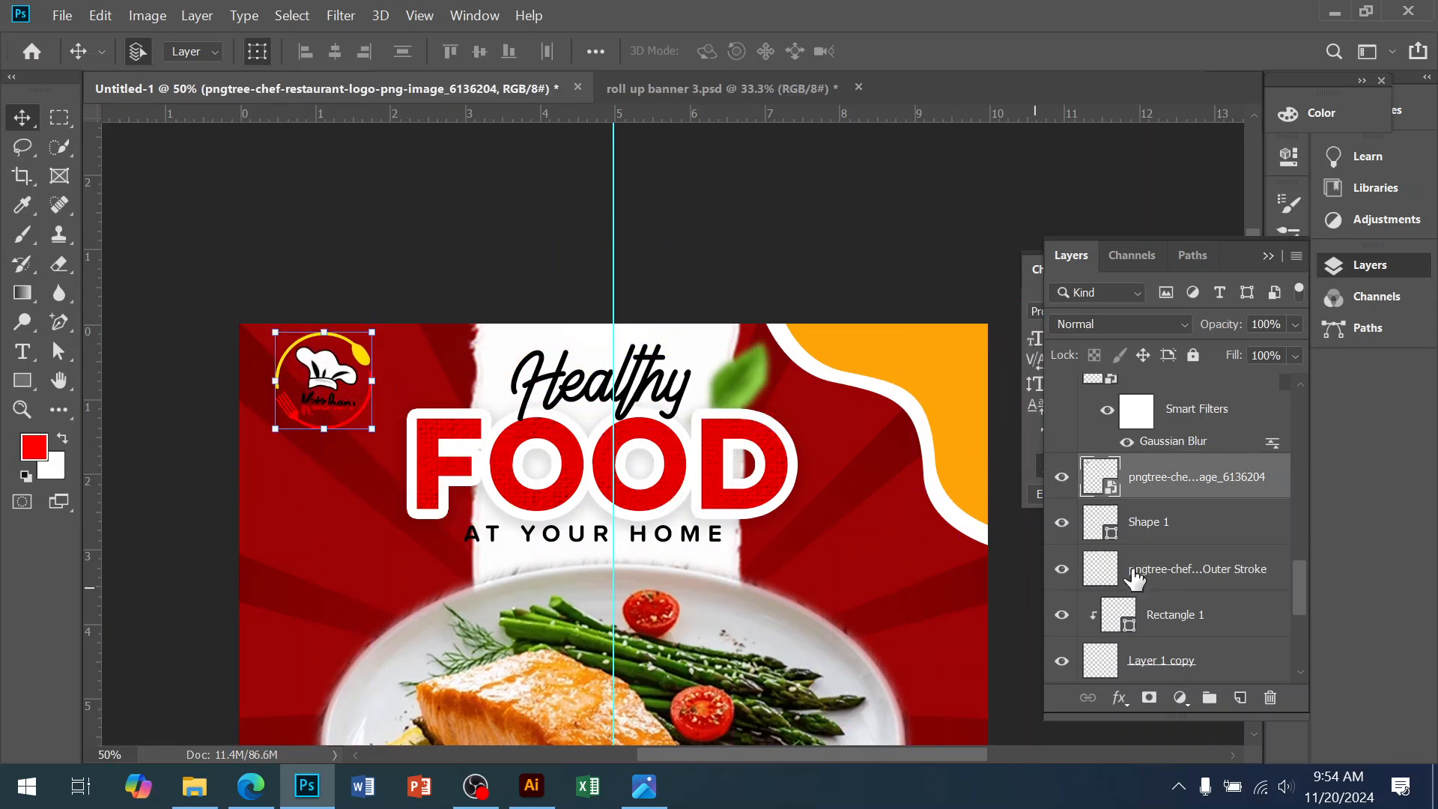
# Nudge the stray white Shape 1 onto the poster, then delete it
pyautogui.click(1160, 528)
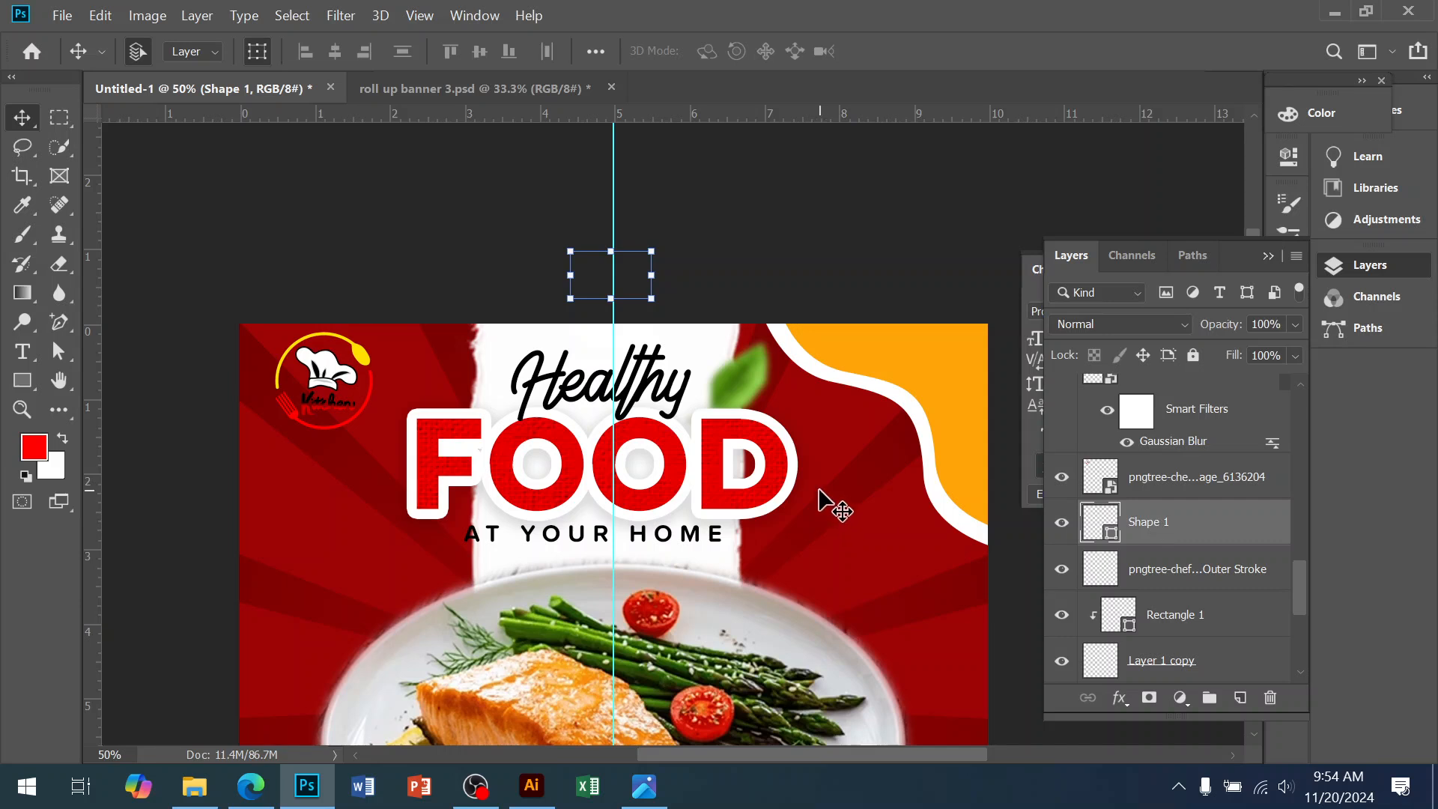
pyautogui.press('Down')
pyautogui.press('Down')
pyautogui.press('Down')
pyautogui.press('Down')
pyautogui.press('Down')
pyautogui.press('Down')
pyautogui.press('Down')
pyautogui.press('Down')
pyautogui.press('Down')
pyautogui.press('Down')
pyautogui.press('Down')
pyautogui.press('Down')
pyautogui.press('Down')
pyautogui.press('Down')
pyautogui.press('Down')
pyautogui.press('Down')
pyautogui.press('Down')
pyautogui.press('Down')
pyautogui.press('Down')
pyautogui.press('Down')
pyautogui.press('Down')
pyautogui.press('Down')
pyautogui.press('Down')
pyautogui.press('Down')
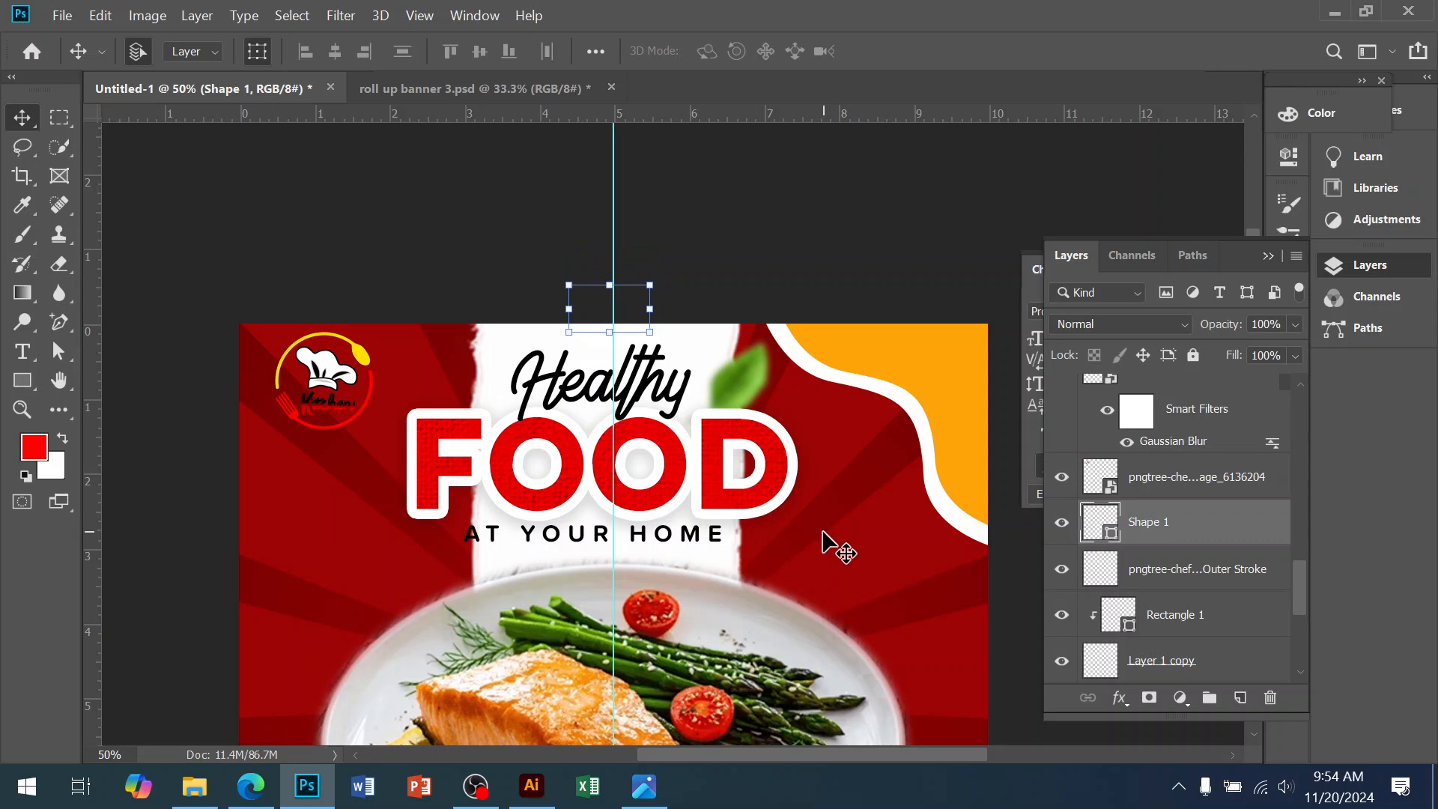
pyautogui.hotkey('shift', 'Left')
pyautogui.hotkey('shift', 'Left')
pyautogui.hotkey('shift', 'Left')
pyautogui.hotkey('shift', 'Left')
pyautogui.hotkey('shift', 'Left')
pyautogui.hotkey('shift', 'Left')
pyautogui.hotkey('shift', 'Left')
pyautogui.hotkey('shift', 'Left')
pyautogui.hotkey('shift', 'Left')
pyautogui.hotkey('shift', 'Left')
pyautogui.hotkey('shift', 'Left')
pyautogui.hotkey('shift', 'Left')
pyautogui.hotkey('shift', 'Left')
pyautogui.hotkey('shift', 'Left')
pyautogui.hotkey('shift', 'Left')
pyautogui.hotkey('shift', 'Left')
pyautogui.hotkey('shift', 'Left')
pyautogui.hotkey('shift', 'Left')
pyautogui.hotkey('shift', 'Left')
pyautogui.hotkey('shift', 'Left')
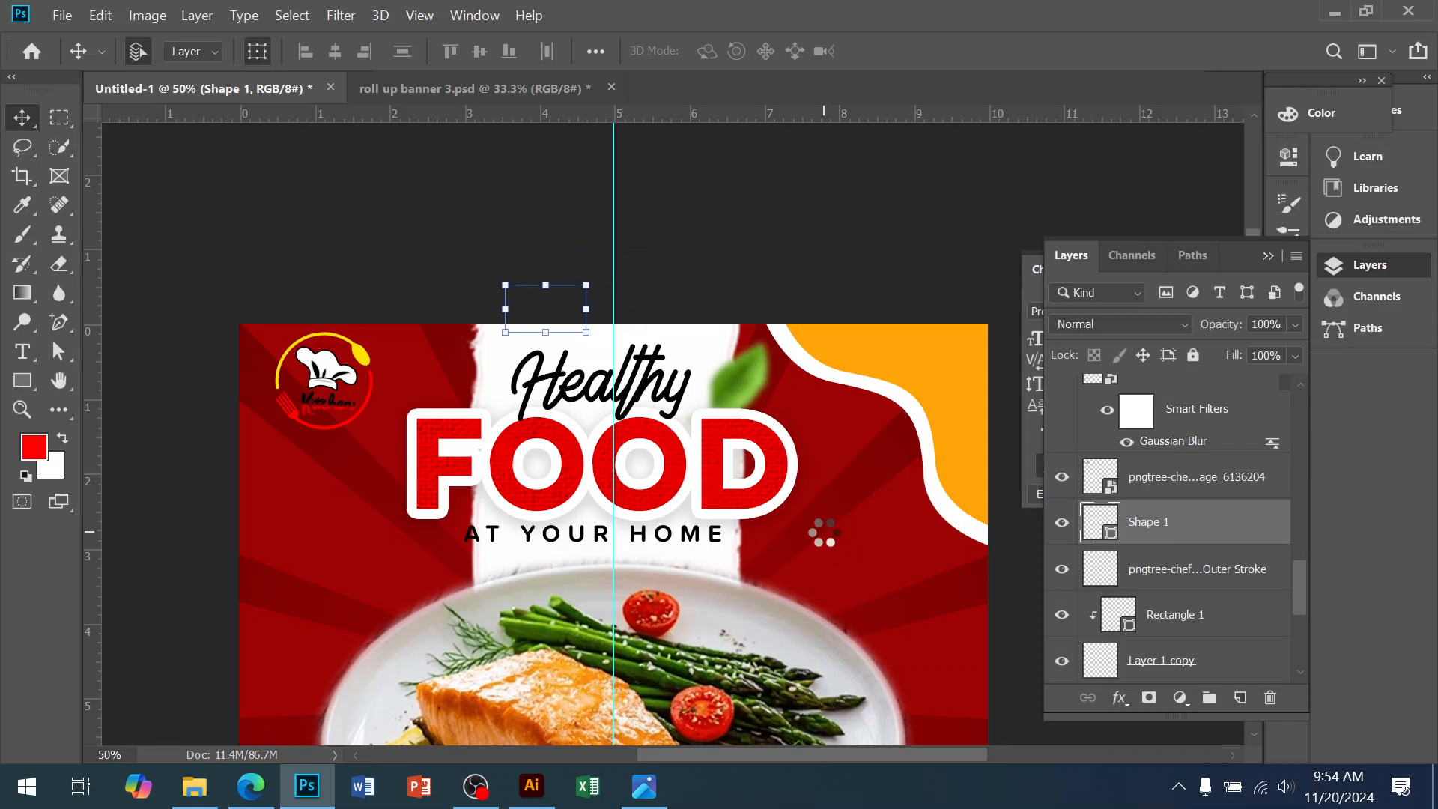
pyautogui.hotkey('shift', 'Left')
pyautogui.hotkey('shift', 'Left')
pyautogui.hotkey('shift', 'Left')
pyautogui.hotkey('shift', 'Left')
pyautogui.hotkey('shift', 'Left')
pyautogui.hotkey('shift', 'Left')
pyautogui.hotkey('shift', 'Left')
pyautogui.hotkey('shift', 'Left')
pyautogui.hotkey('shift', 'Left')
pyautogui.hotkey('shift', 'Left')
pyautogui.hotkey('shift', 'Left')
pyautogui.hotkey('shift', 'Left')
pyautogui.hotkey('shift', 'Left')
pyautogui.hotkey('shift', 'Left')
pyautogui.hotkey('shift', 'Left')
pyautogui.hotkey('shift', 'Left')
pyautogui.hotkey('shift', 'Left')
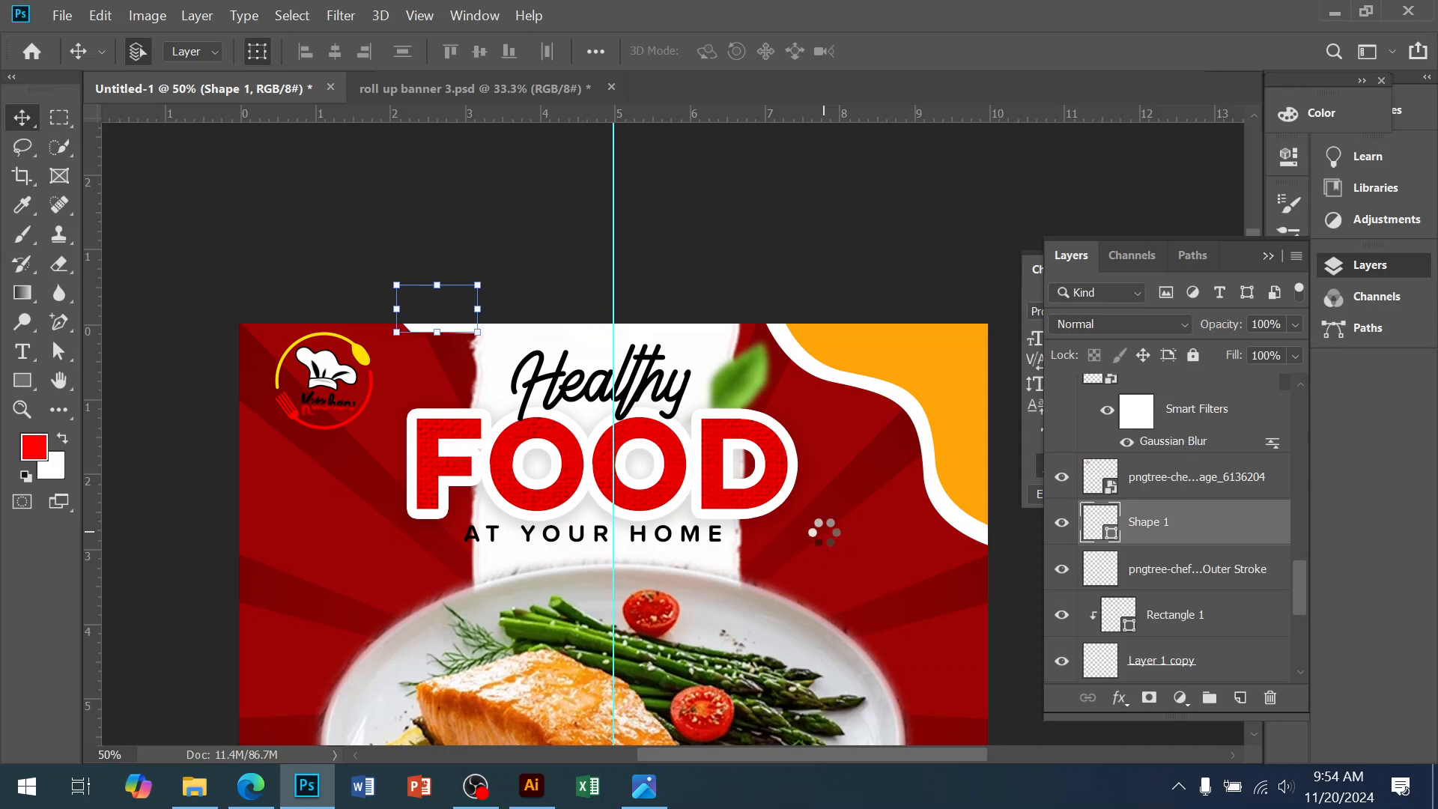
pyautogui.hotkey('shift', 'Down')
pyautogui.hotkey('shift', 'Down')
pyautogui.hotkey('shift', 'Down')
pyautogui.hotkey('shift', 'Down')
pyautogui.hotkey('shift', 'Down')
pyautogui.hotkey('shift', 'Down')
pyautogui.hotkey('shift', 'Down')
pyautogui.hotkey('shift', 'Down')
pyautogui.hotkey('shift', 'Down')
pyautogui.hotkey('shift', 'Down')
pyautogui.hotkey('shift', 'Down')
pyautogui.hotkey('shift', 'Down')
pyautogui.hotkey('shift', 'Down')
pyautogui.hotkey('shift', 'Down')
pyautogui.hotkey('shift', 'Down')
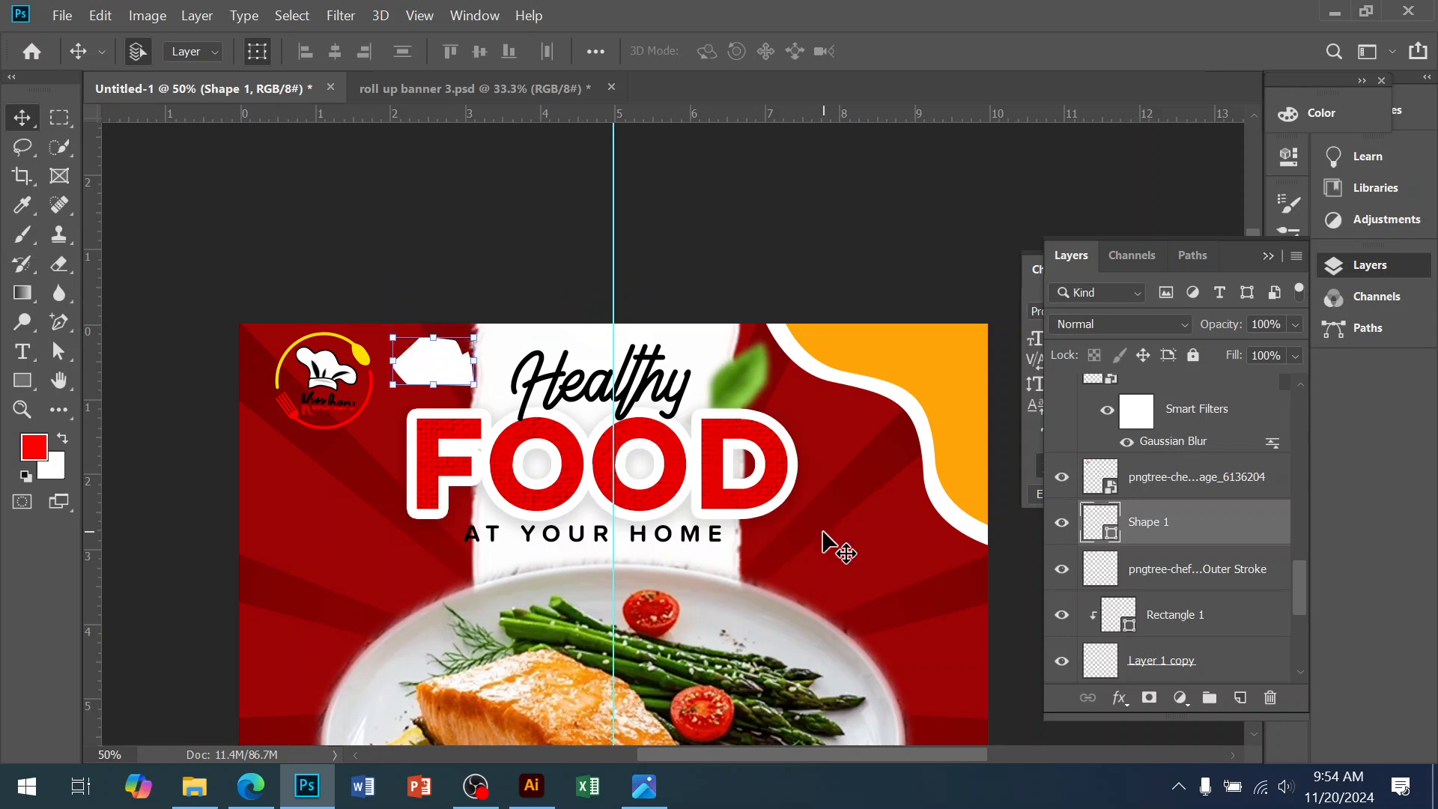
pyautogui.press('Delete')
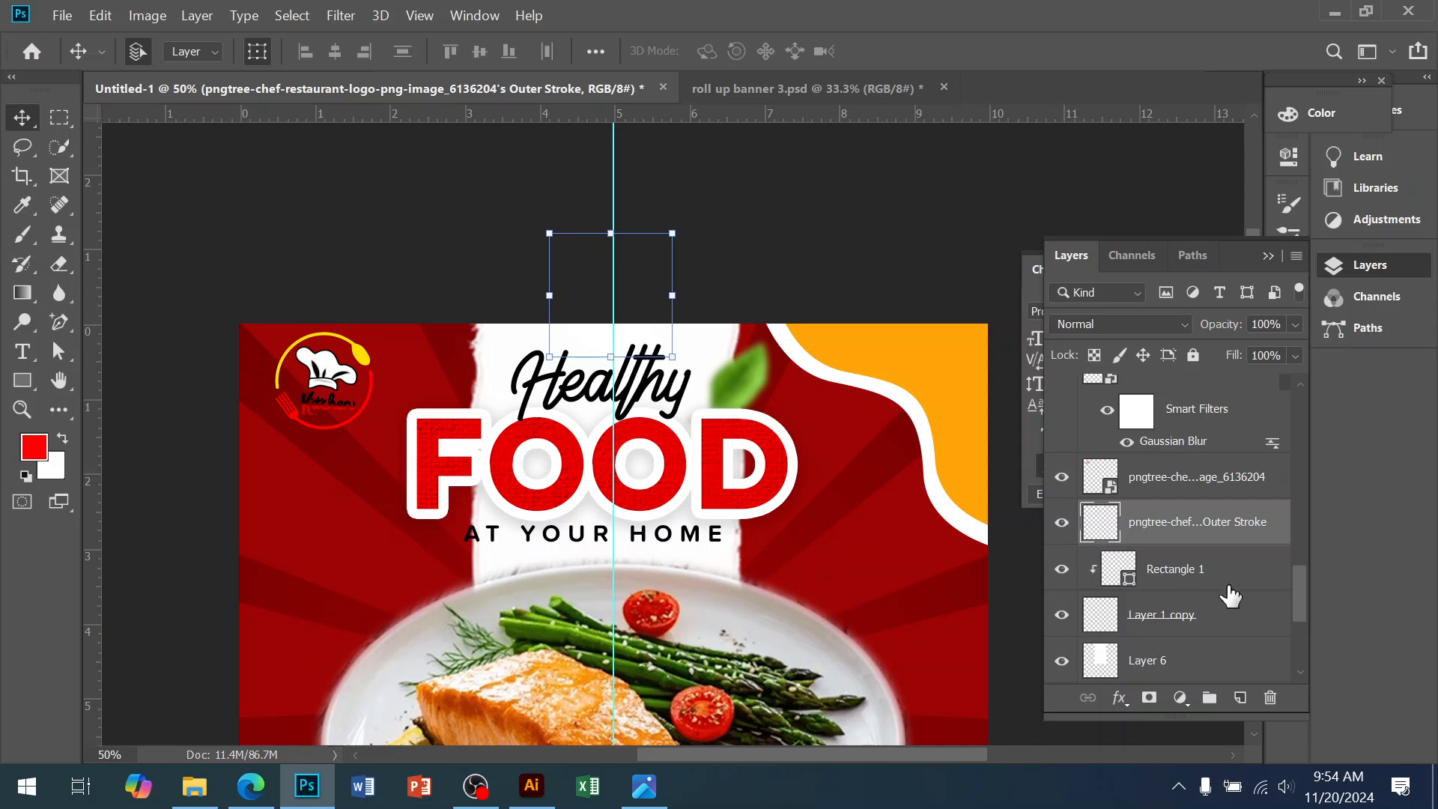
# Give the chef logo a 21 px white outside stroke
pyautogui.click(1195, 573)
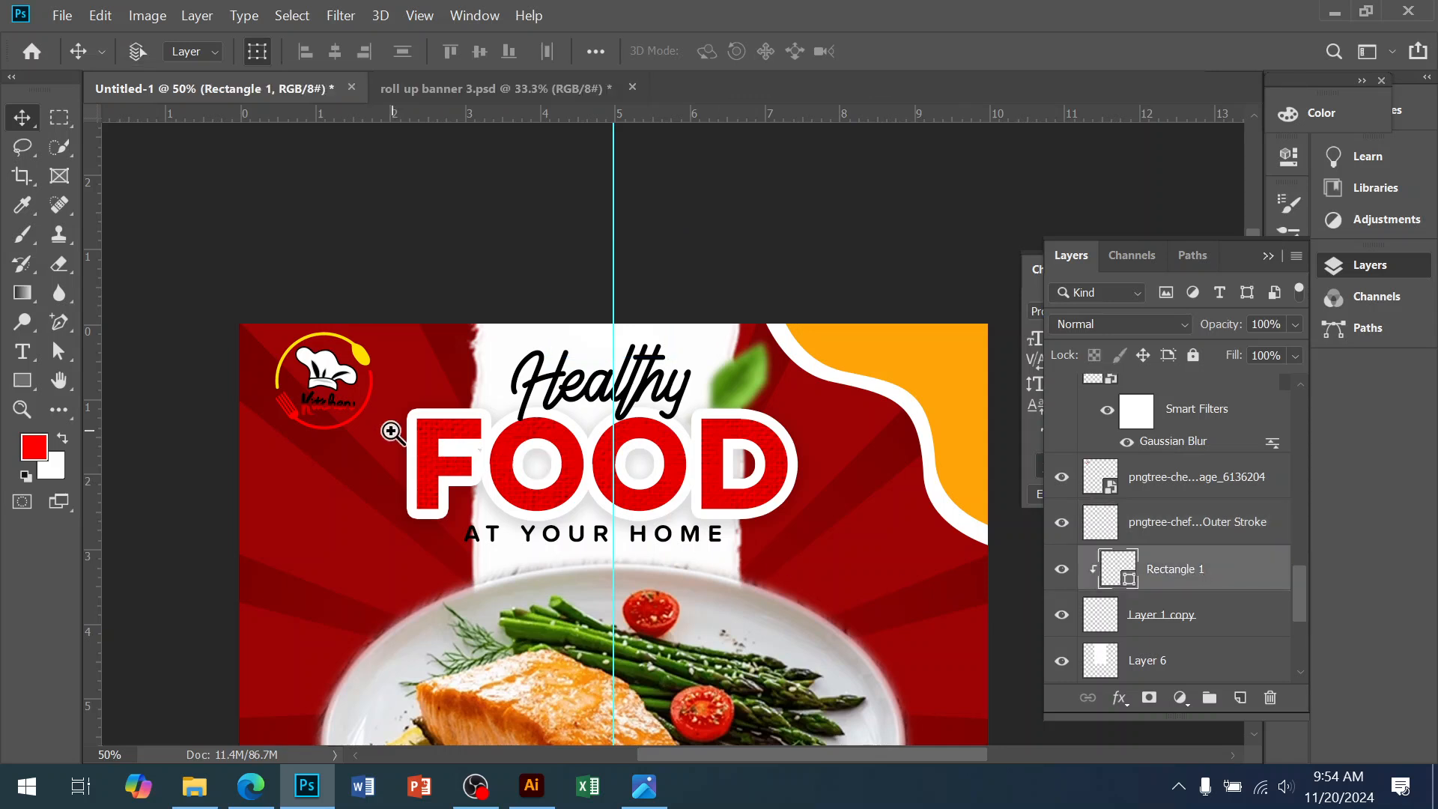
pyautogui.scroll(2, 391, 424)
pyautogui.click(327, 270)
pyautogui.moveTo(325, 266); pyautogui.dragTo(342, 310)
pyautogui.click(1119, 697)
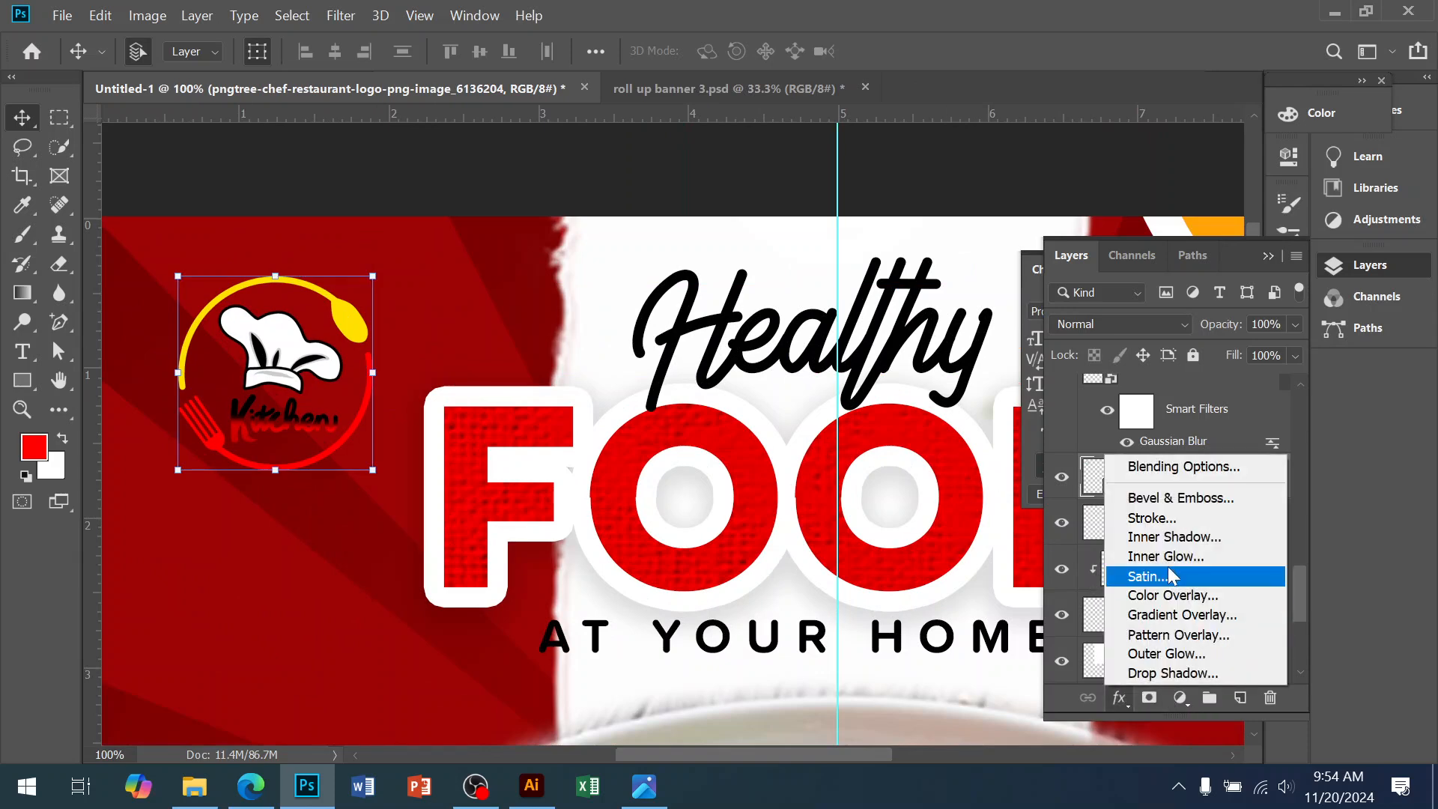
pyautogui.click(1188, 465)
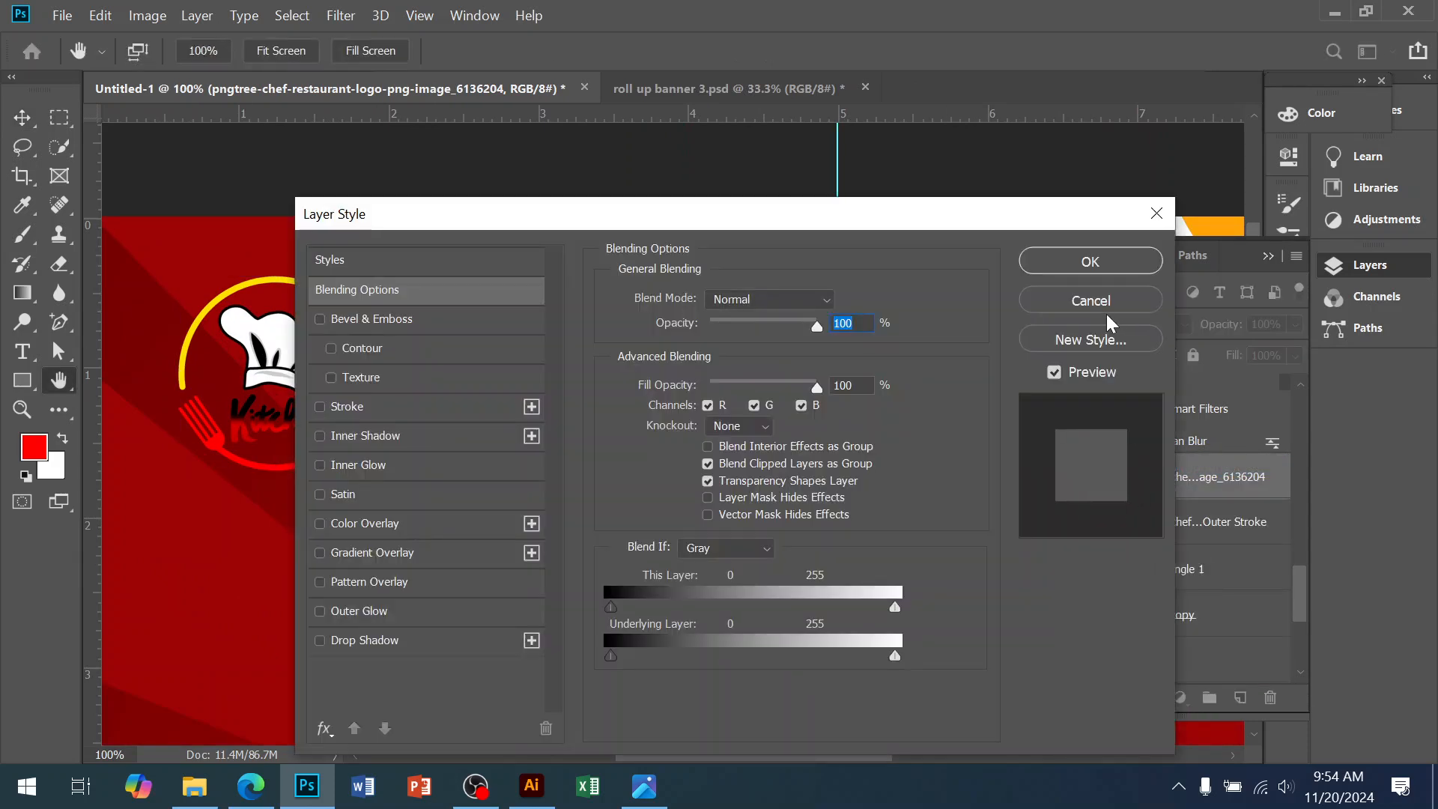
pyautogui.click(1107, 309)
pyautogui.click(1119, 696)
pyautogui.click(1152, 527)
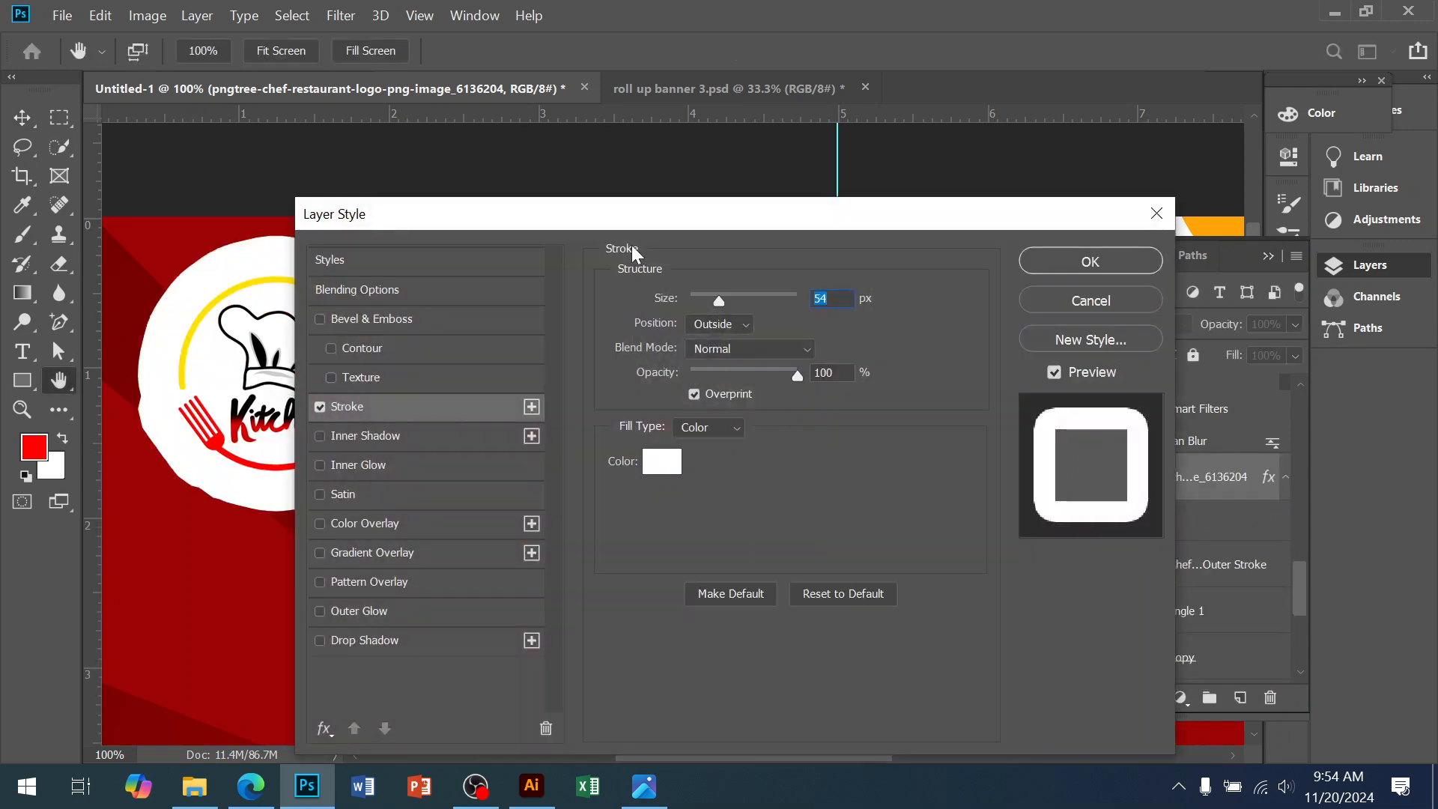
pyautogui.moveTo(632, 240); pyautogui.dragTo(930, 274)
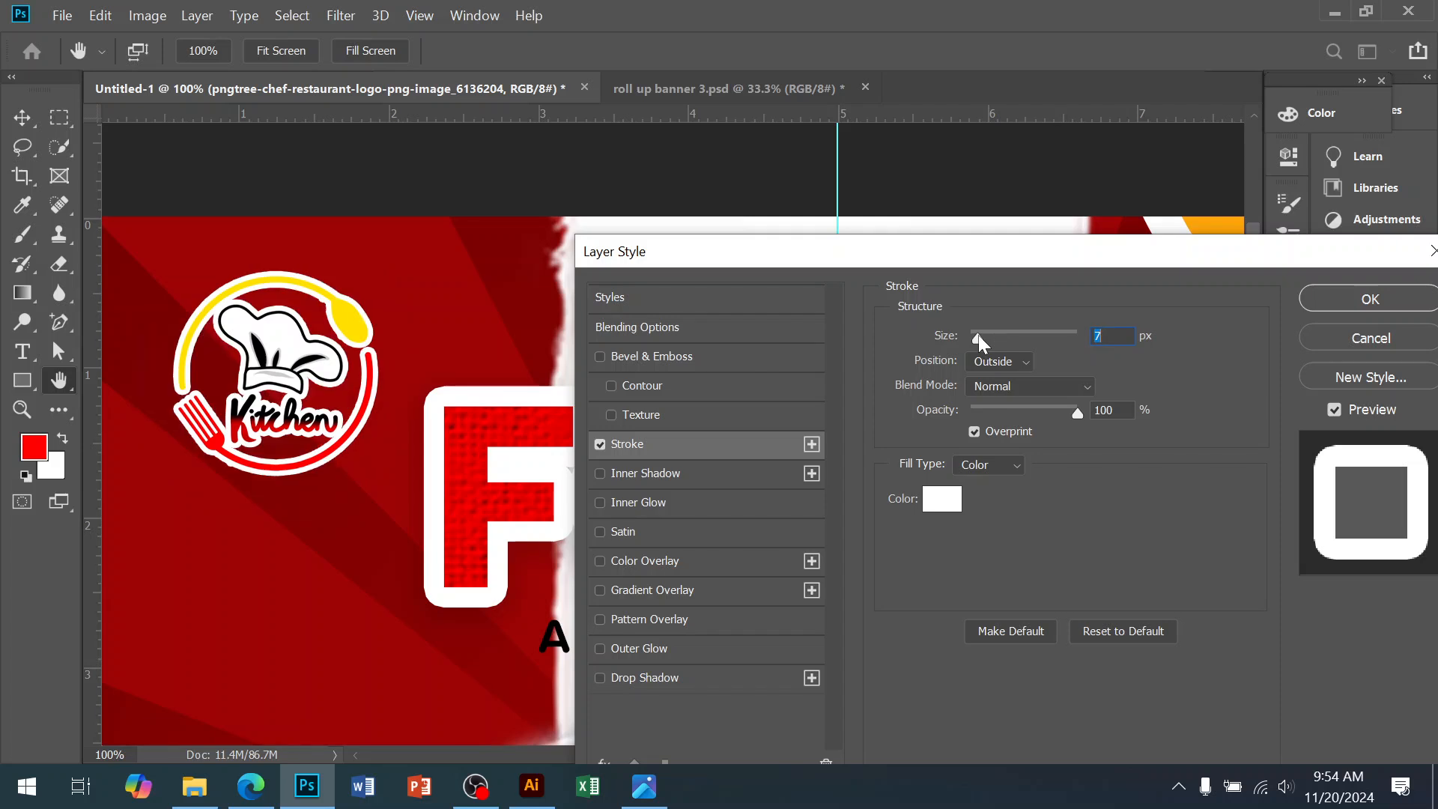
pyautogui.moveTo(978, 335); pyautogui.dragTo(986, 339)
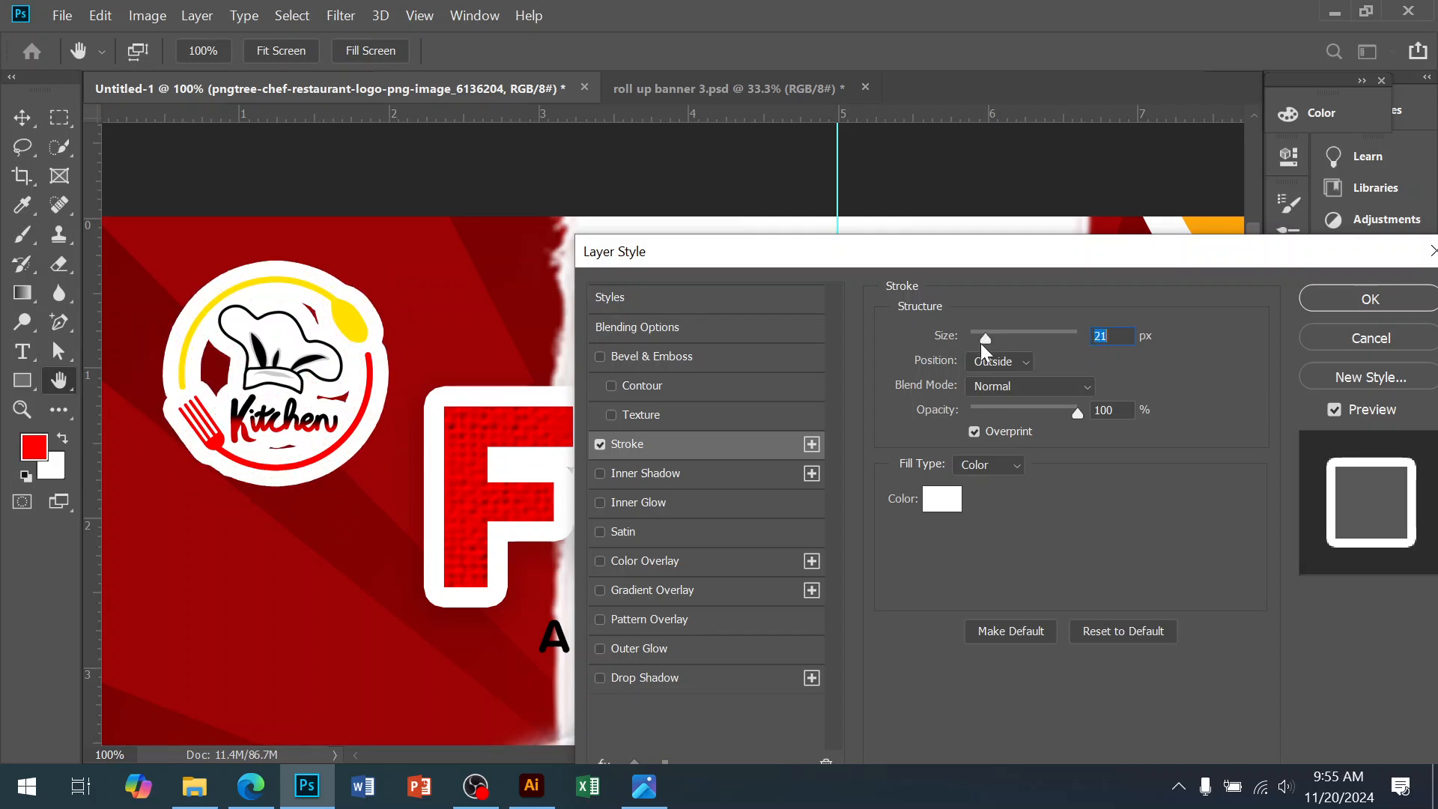
pyautogui.click(1367, 303)
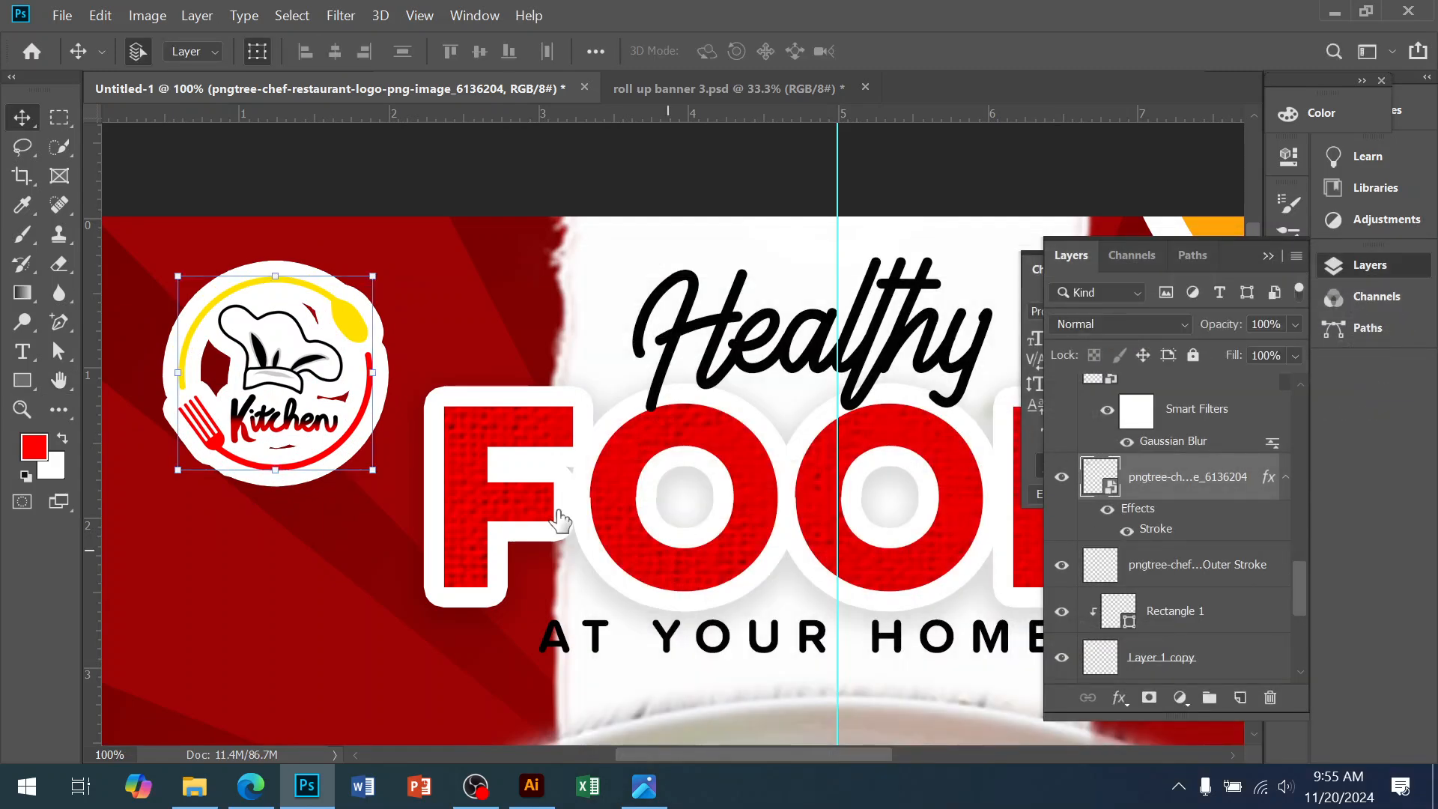
# Zoom out to review the whole poster, then bring up the reference food flyer in Photos
pyautogui.keyDown('ctrl'); pyautogui.keyDown('alt'); pyautogui.click(689, 478); pyautogui.keyUp('alt'); pyautogui.keyUp('ctrl')
pyautogui.keyDown('ctrl'); pyautogui.keyDown('alt'); pyautogui.click(689, 478); pyautogui.keyUp('alt'); pyautogui.keyUp('ctrl')
pyautogui.moveTo(712, 551); pyautogui.dragTo(473, 320)
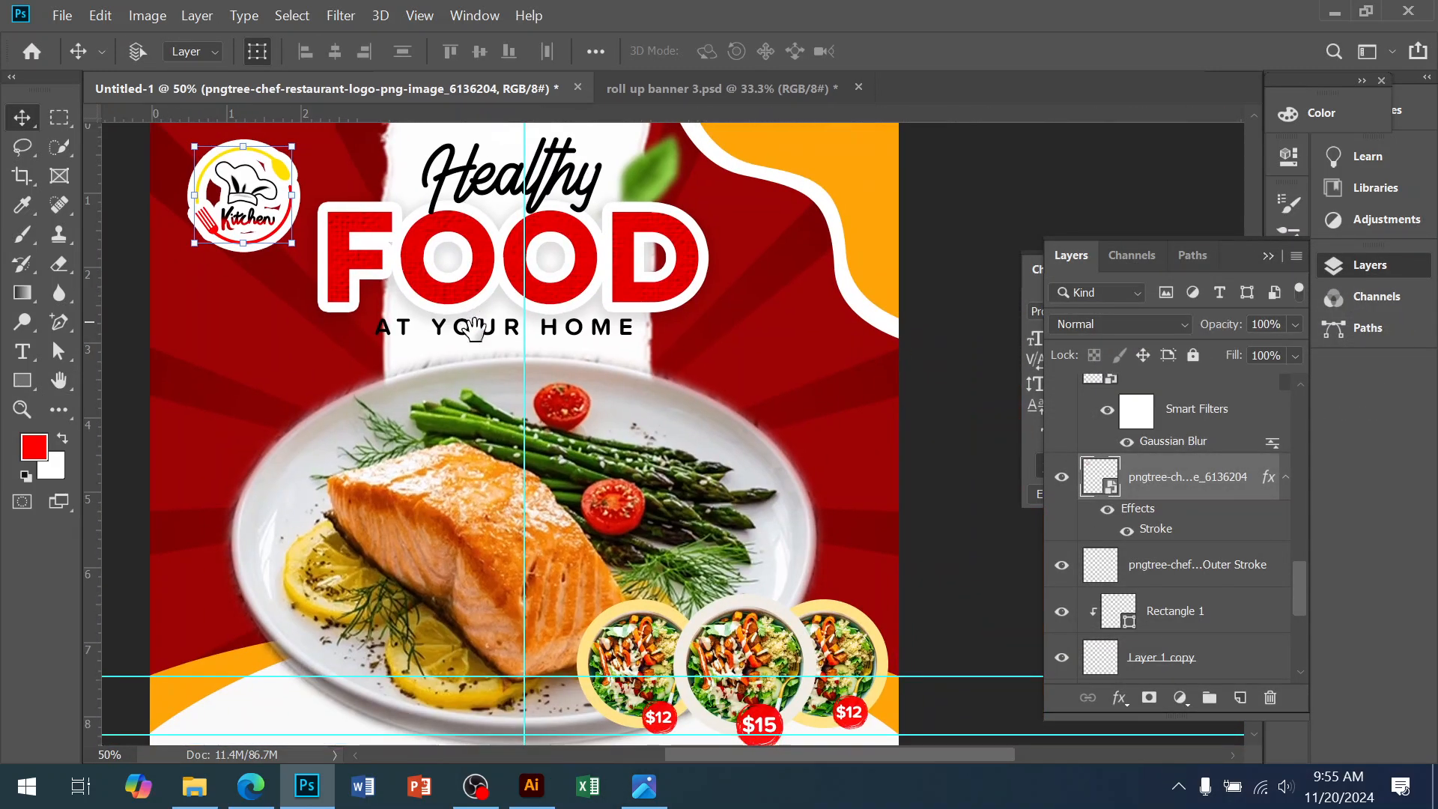
pyautogui.keyDown('ctrl'); pyautogui.keyDown('alt'); pyautogui.click(504, 430); pyautogui.keyUp('alt'); pyautogui.keyUp('ctrl')
pyautogui.moveTo(648, 539); pyautogui.dragTo(602, 488)
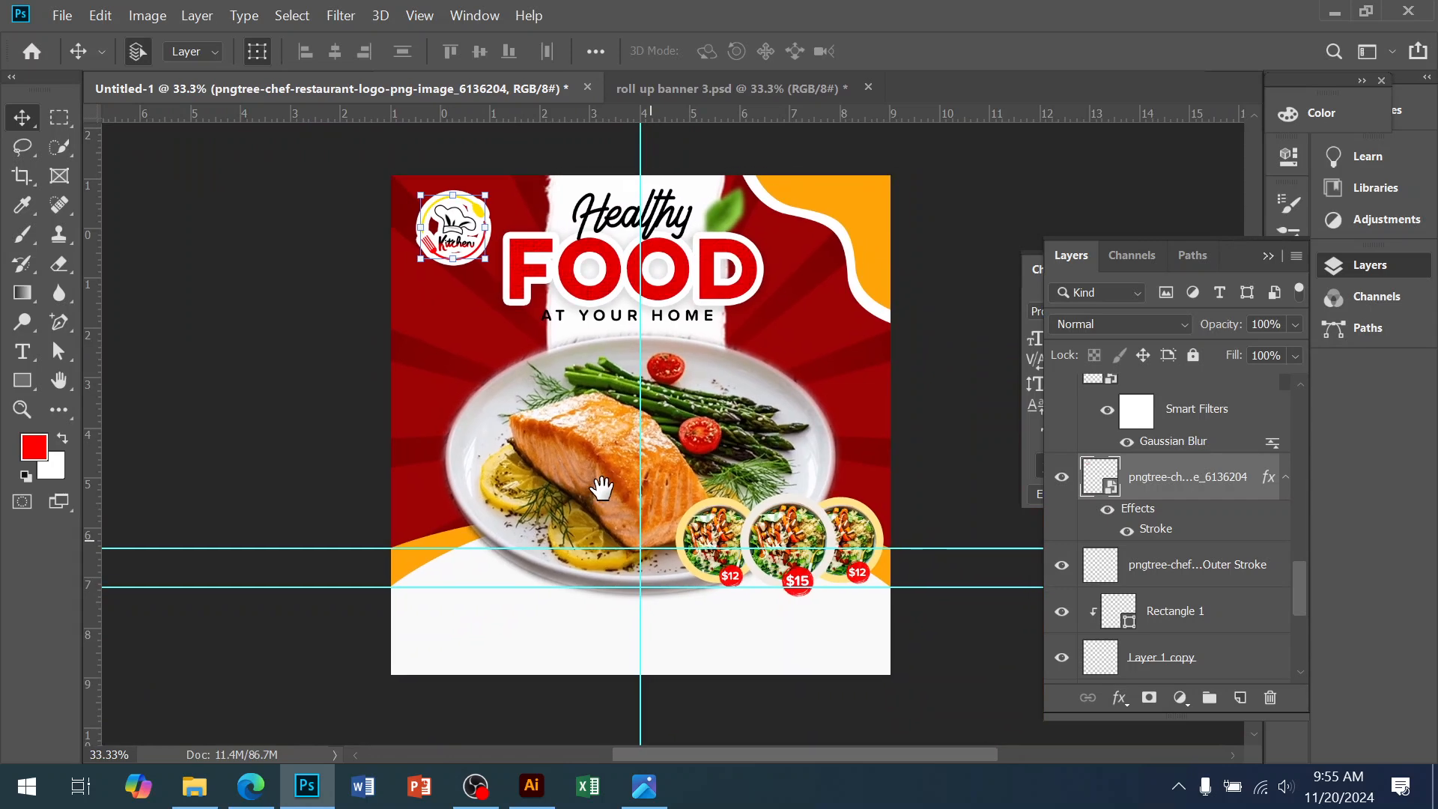
pyautogui.keyDown('ctrl'); pyautogui.click(715, 570); pyautogui.keyUp('ctrl')
pyautogui.moveTo(706, 645); pyautogui.dragTo(691, 559)
pyautogui.keyDown('ctrl'); pyautogui.click(689, 469); pyautogui.keyUp('ctrl')
pyautogui.keyDown('ctrl'); pyautogui.keyDown('alt'); pyautogui.click(690, 469); pyautogui.keyUp('alt'); pyautogui.keyUp('ctrl')
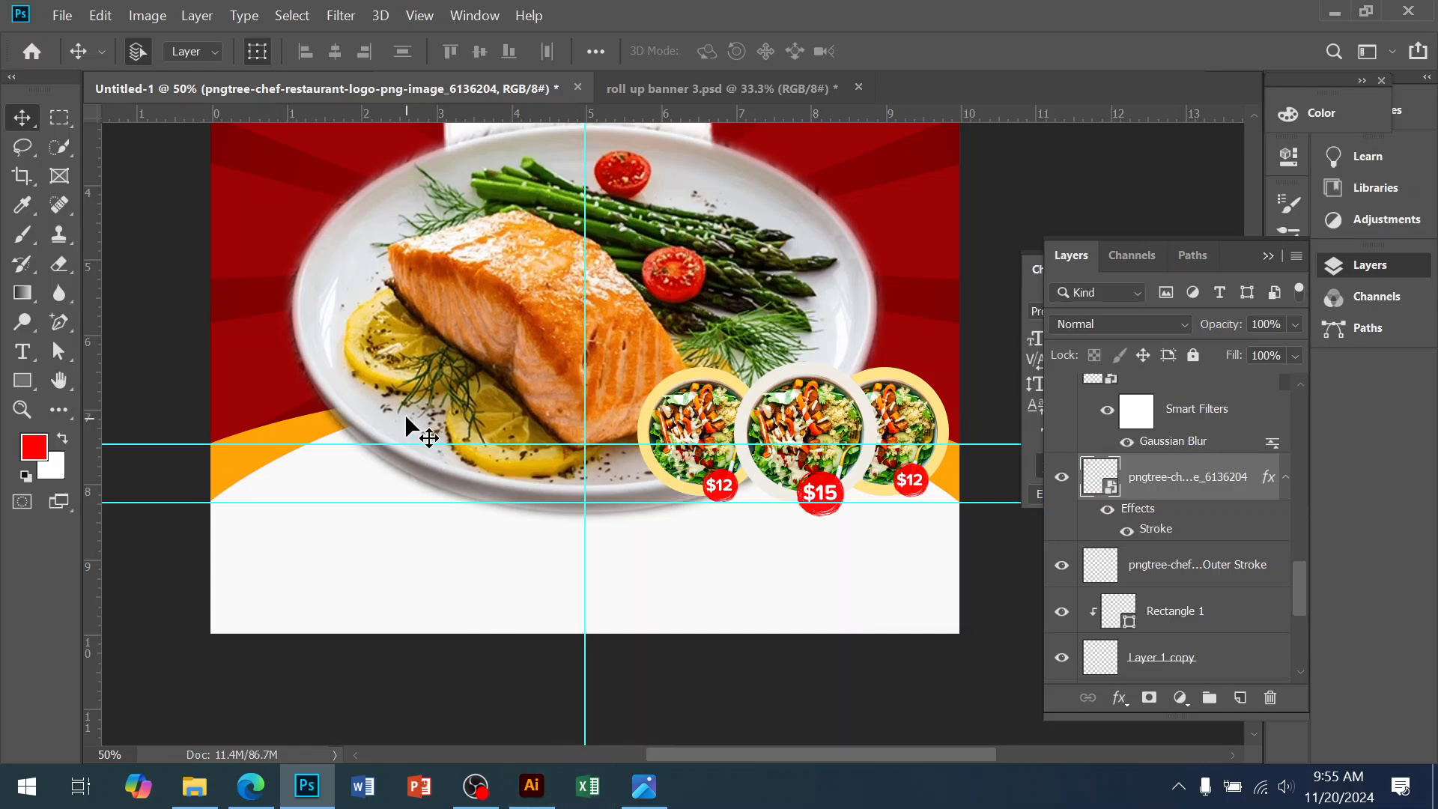
pyautogui.click(644, 786)
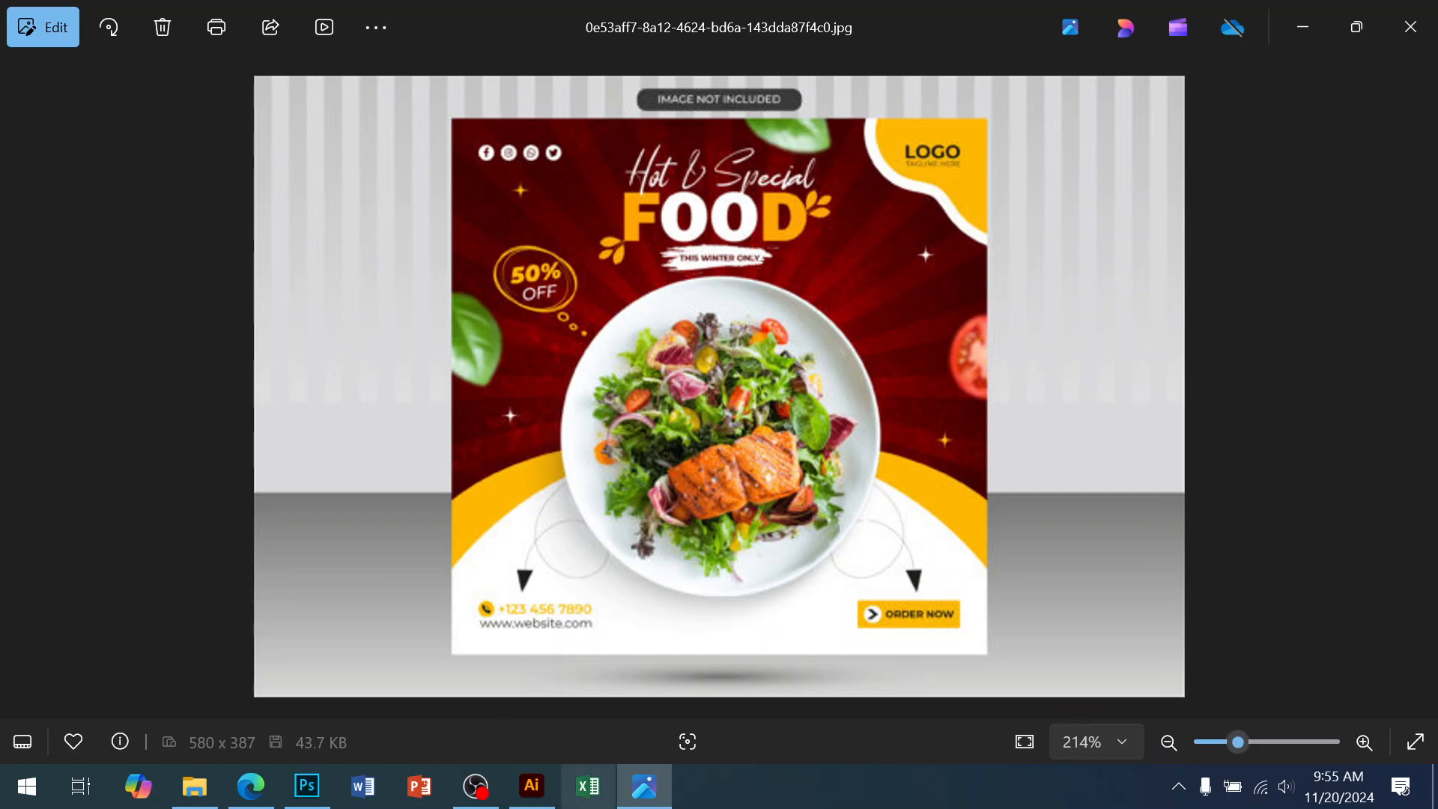
# Switch from the reference flyer in Photos to the Illustrator Untitled-1 document
pyautogui.click(532, 785)
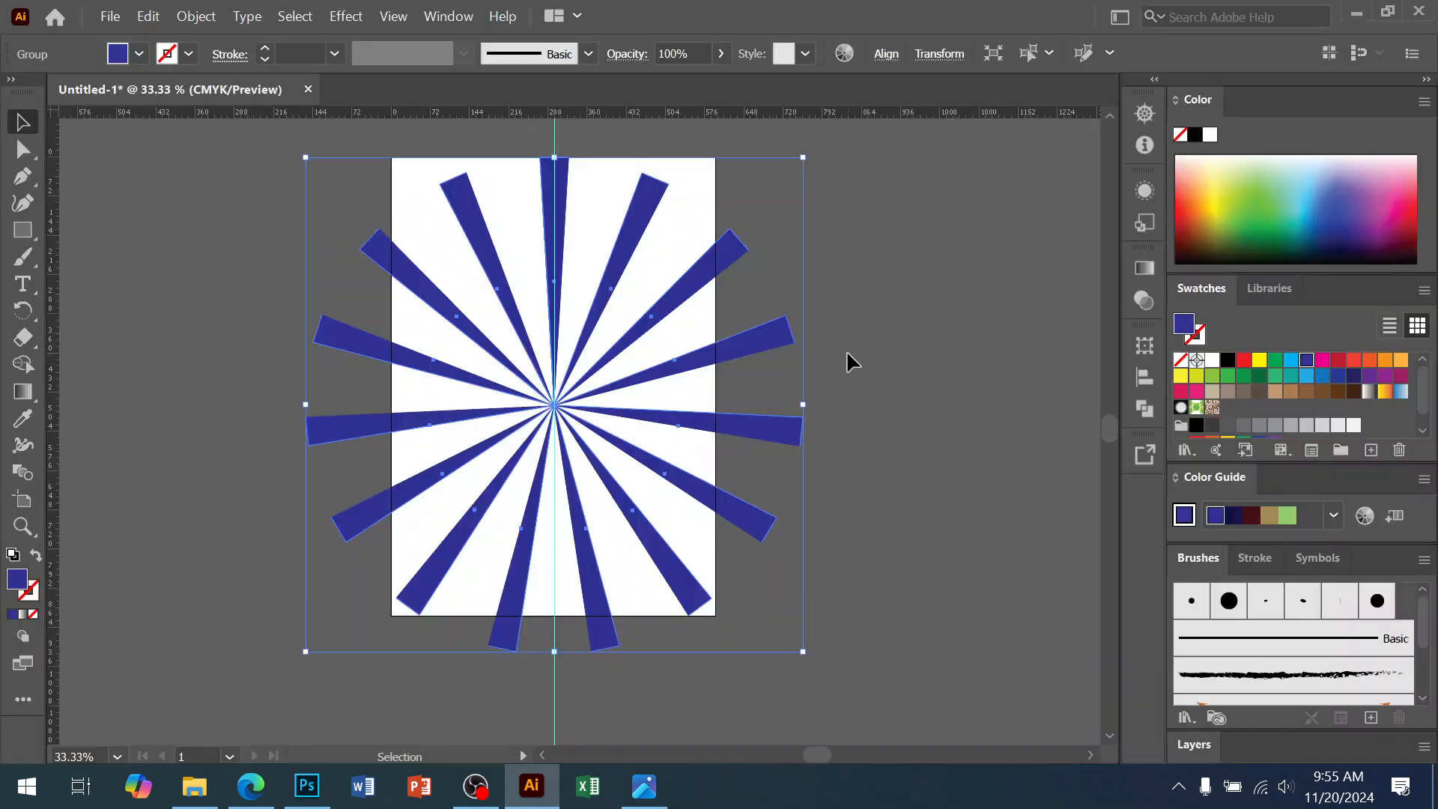
# Delete the blue starburst and zoom in on the empty artboard
pyautogui.press('Delete')
pyautogui.keyDown('ctrl'); pyautogui.click(500, 359); pyautogui.keyUp('ctrl')
pyautogui.keyDown('ctrl'); pyautogui.click(501, 363); pyautogui.keyUp('ctrl')
pyautogui.moveTo(475, 363); pyautogui.dragTo(330, 322)
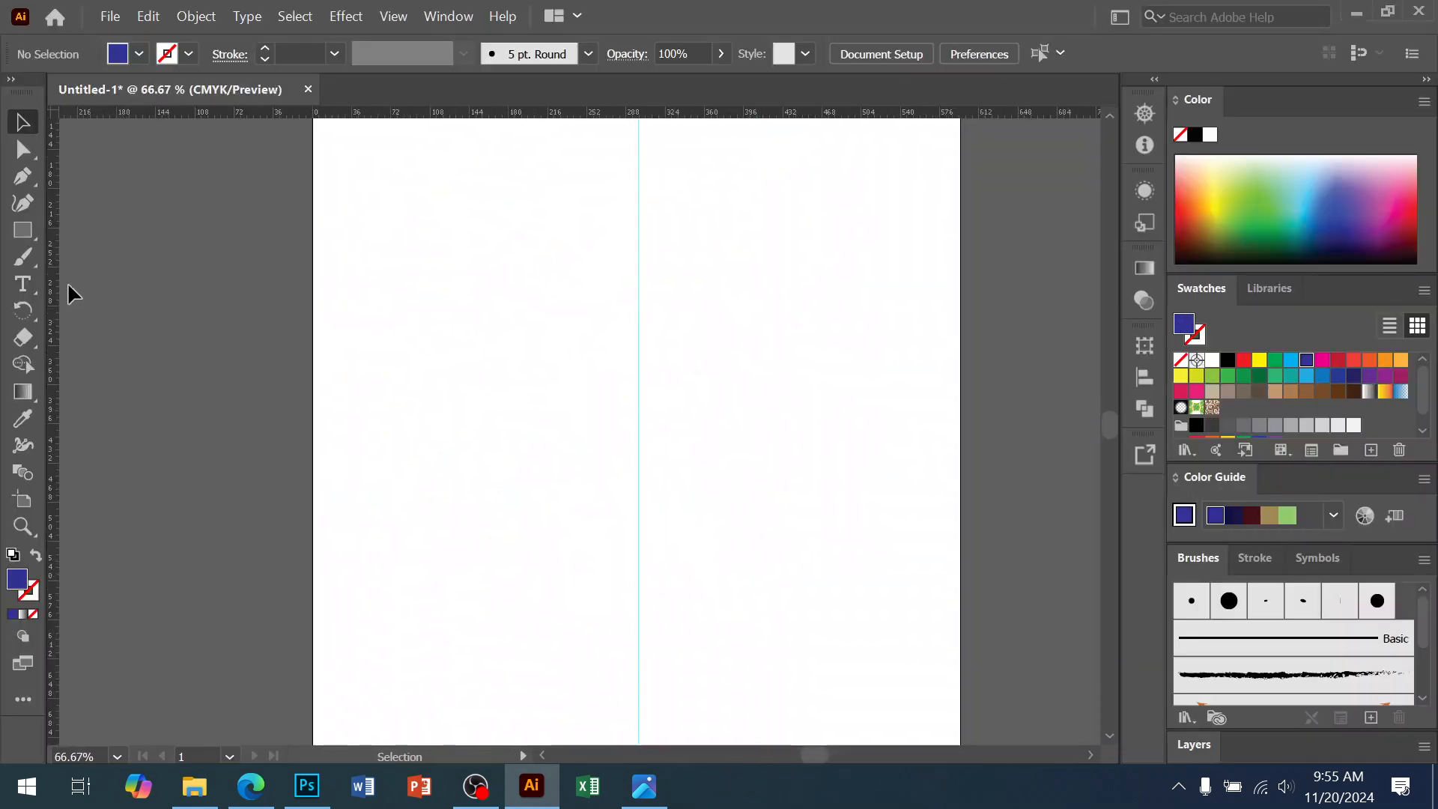
# Draw a closed curved shape with the Pen tool using smooth anchor points
pyautogui.click(23, 176)
pyautogui.click(553, 218)
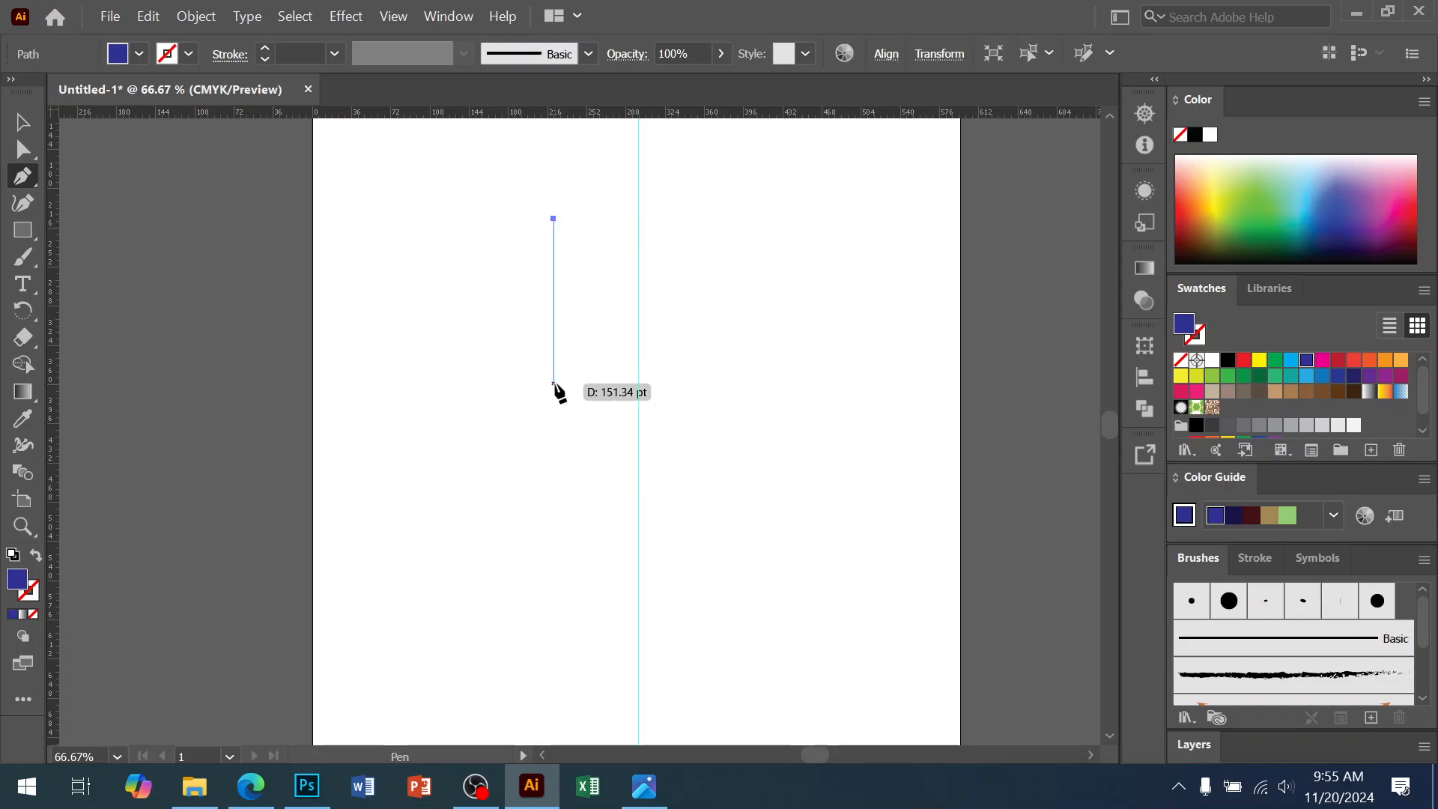
pyautogui.moveTo(569, 385); pyautogui.dragTo(616, 412)
pyautogui.hotkey('ctrl', 'z')
pyautogui.click(743, 427)
pyautogui.hotkey('ctrl', 'z')
pyautogui.moveTo(743, 427)
pyautogui.mouseDown()
pyautogui.moveTo(671, 427)
pyautogui.moveTo(717, 432)
pyautogui.mouseUp()
pyautogui.hotkey('ctrl', 'z')
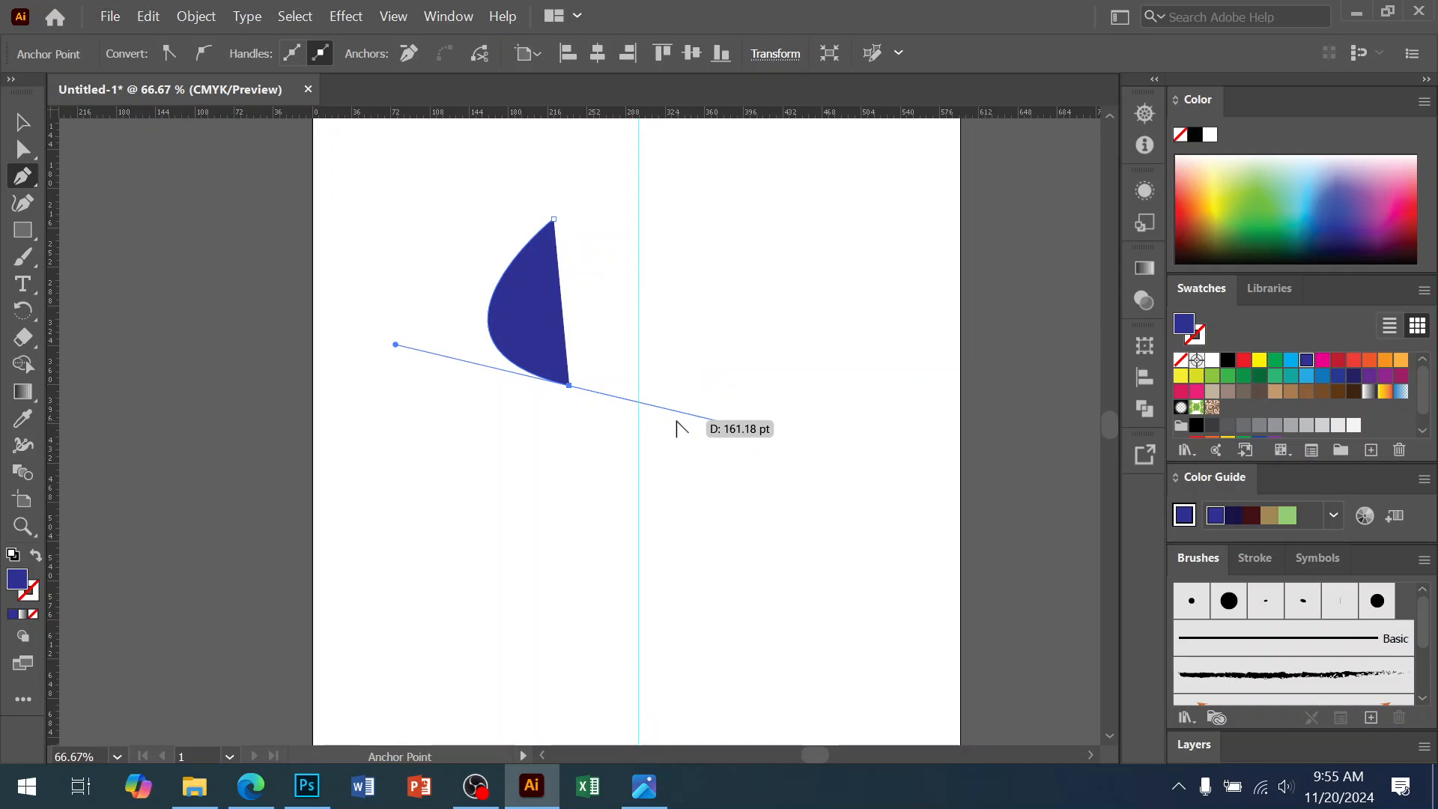
pyautogui.moveTo(743, 426); pyautogui.dragTo(646, 402)
pyautogui.moveTo(460, 351); pyautogui.dragTo(403, 407)
pyautogui.hotkey('ctrl', 'z')
pyautogui.hotkey('ctrl', 'z')
pyautogui.hotkey('ctrl', 'z')
pyautogui.hotkey('ctrl', 'z')
pyautogui.moveTo(553, 367)
pyautogui.mouseDown()
pyautogui.moveTo(641, 455)
pyautogui.moveTo(660, 451)
pyautogui.mouseUp()
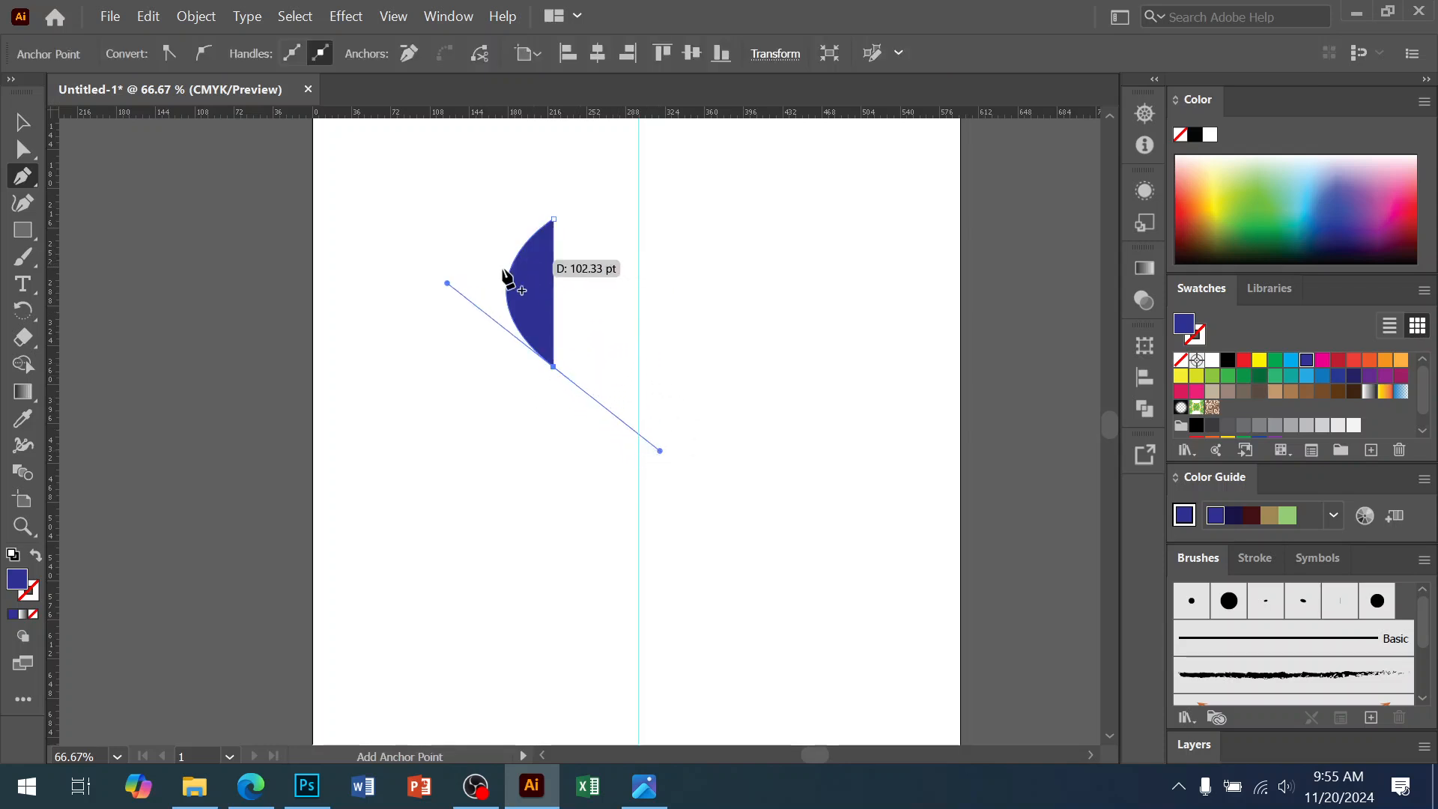
pyautogui.moveTo(478, 315); pyautogui.dragTo(379, 430)
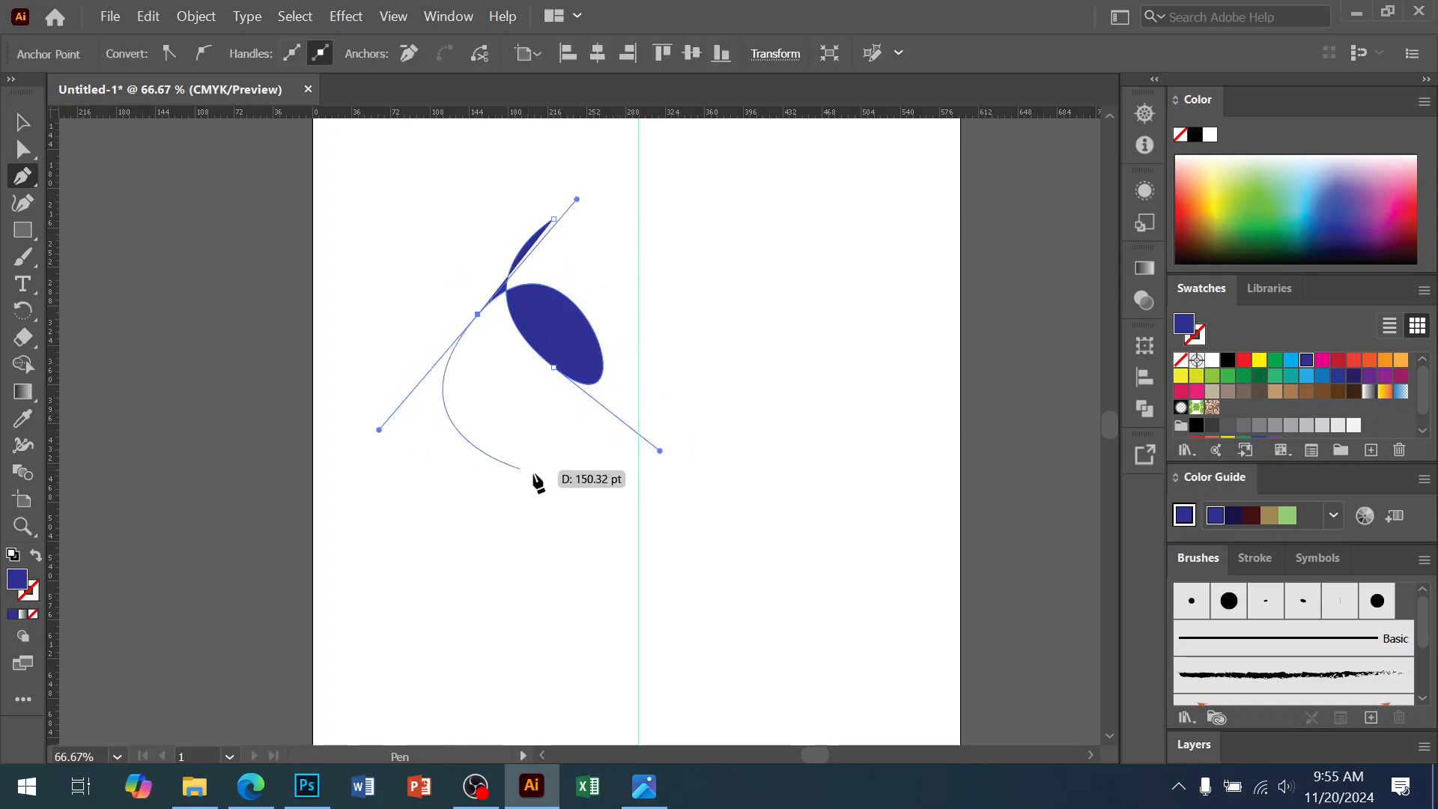
pyautogui.click(518, 467)
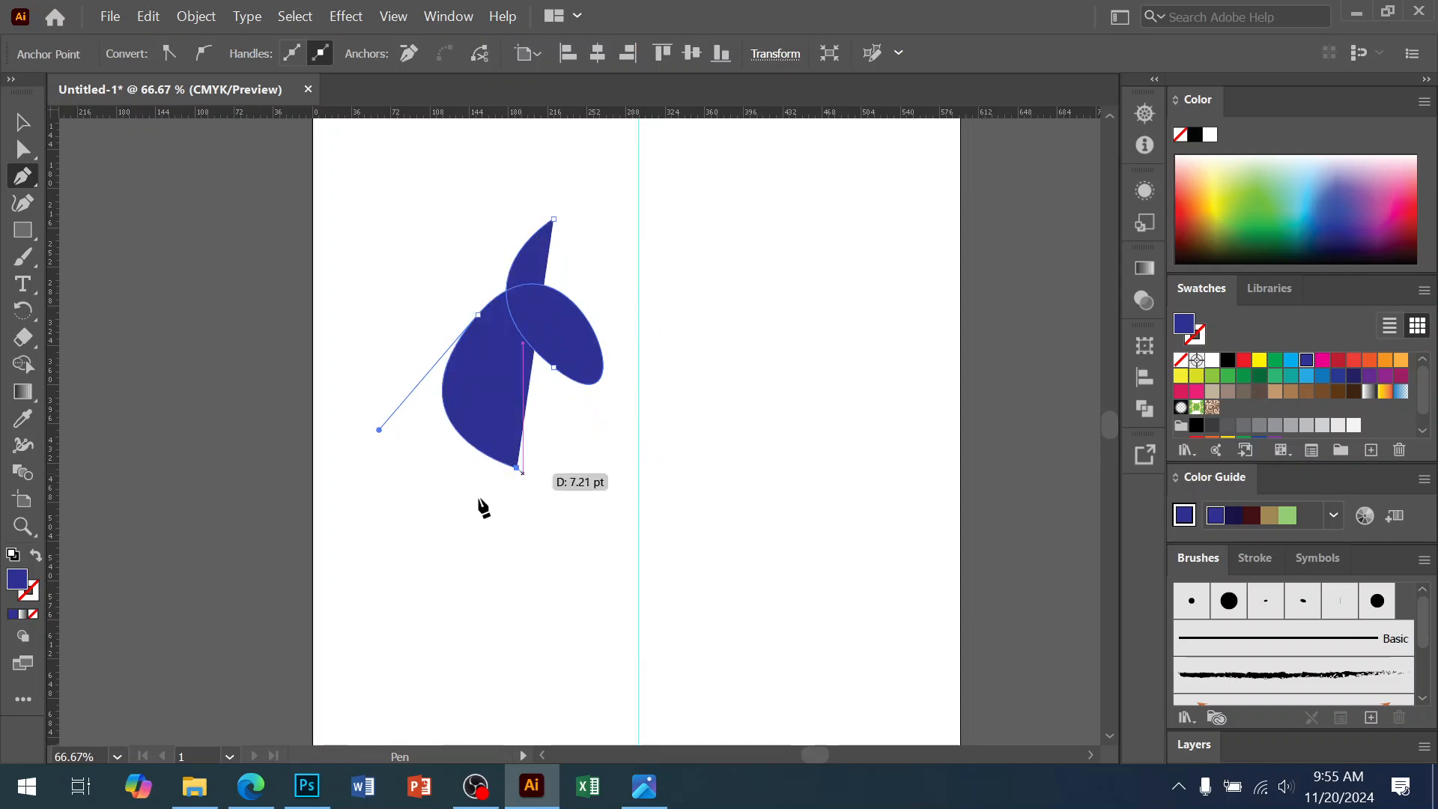
pyautogui.click(22, 122)
pyautogui.hotkey('ctrl', '+')
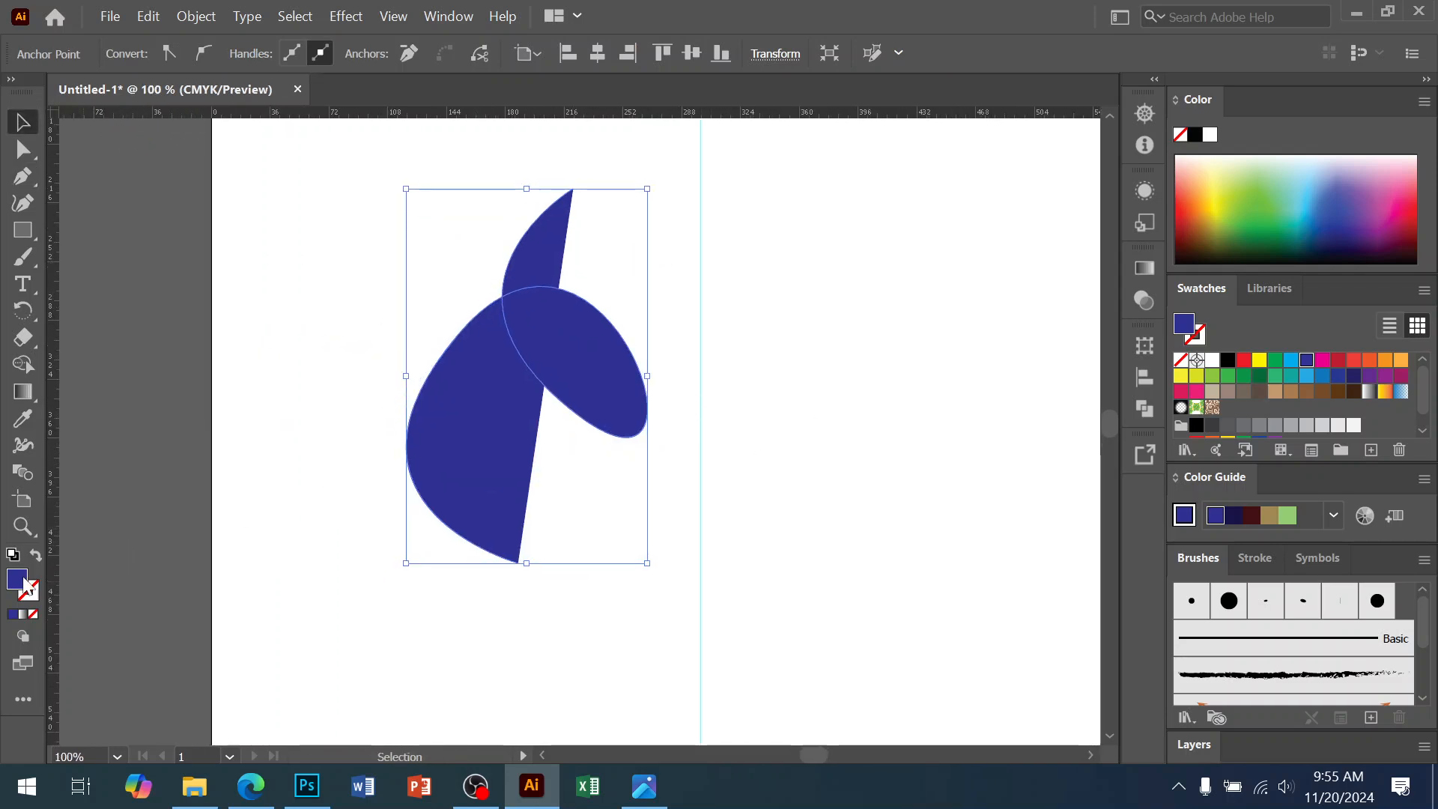
# Turn the shape into an unfilled blue outline and reshape its loop and lower curve
pyautogui.click(35, 558)
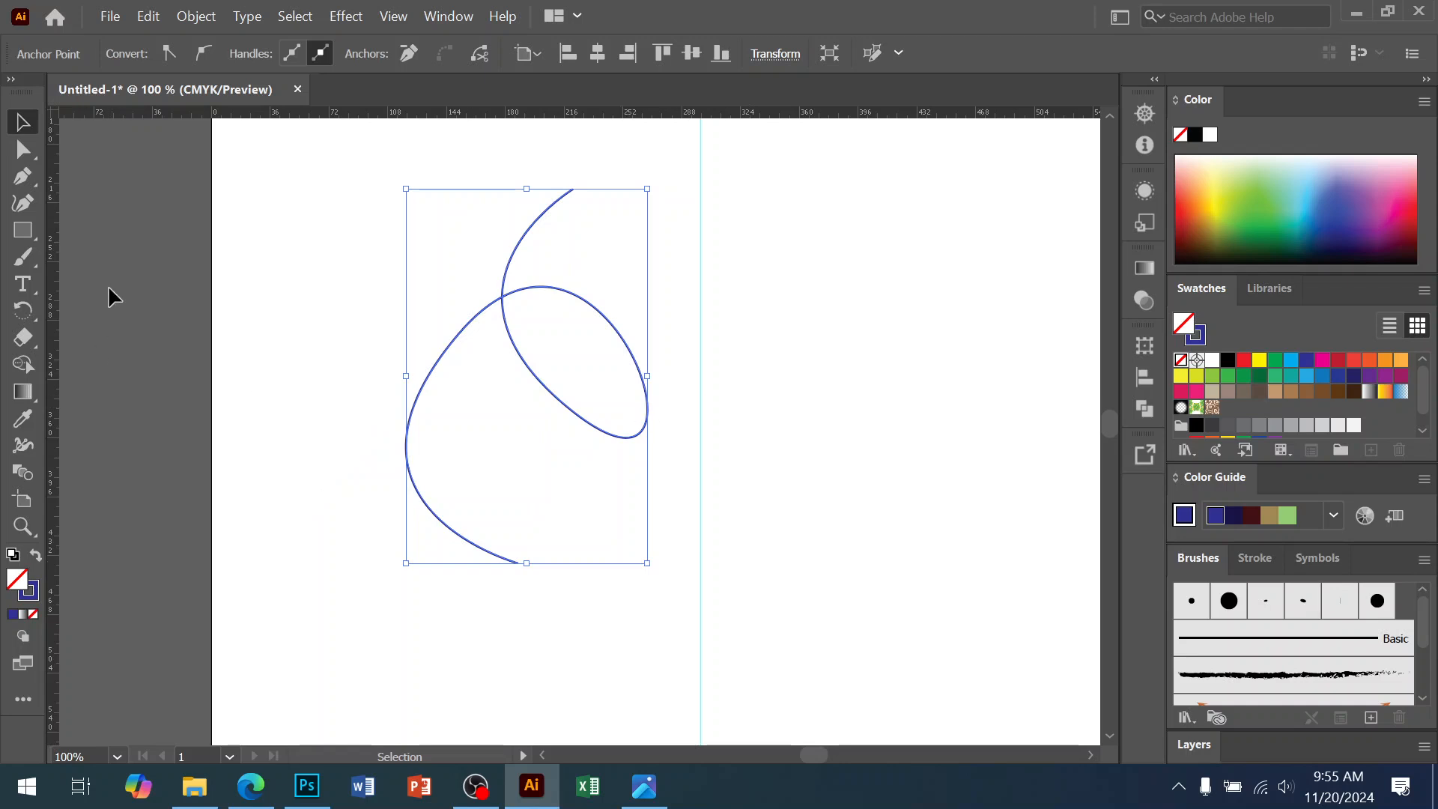
pyautogui.click(24, 154)
pyautogui.click(305, 234)
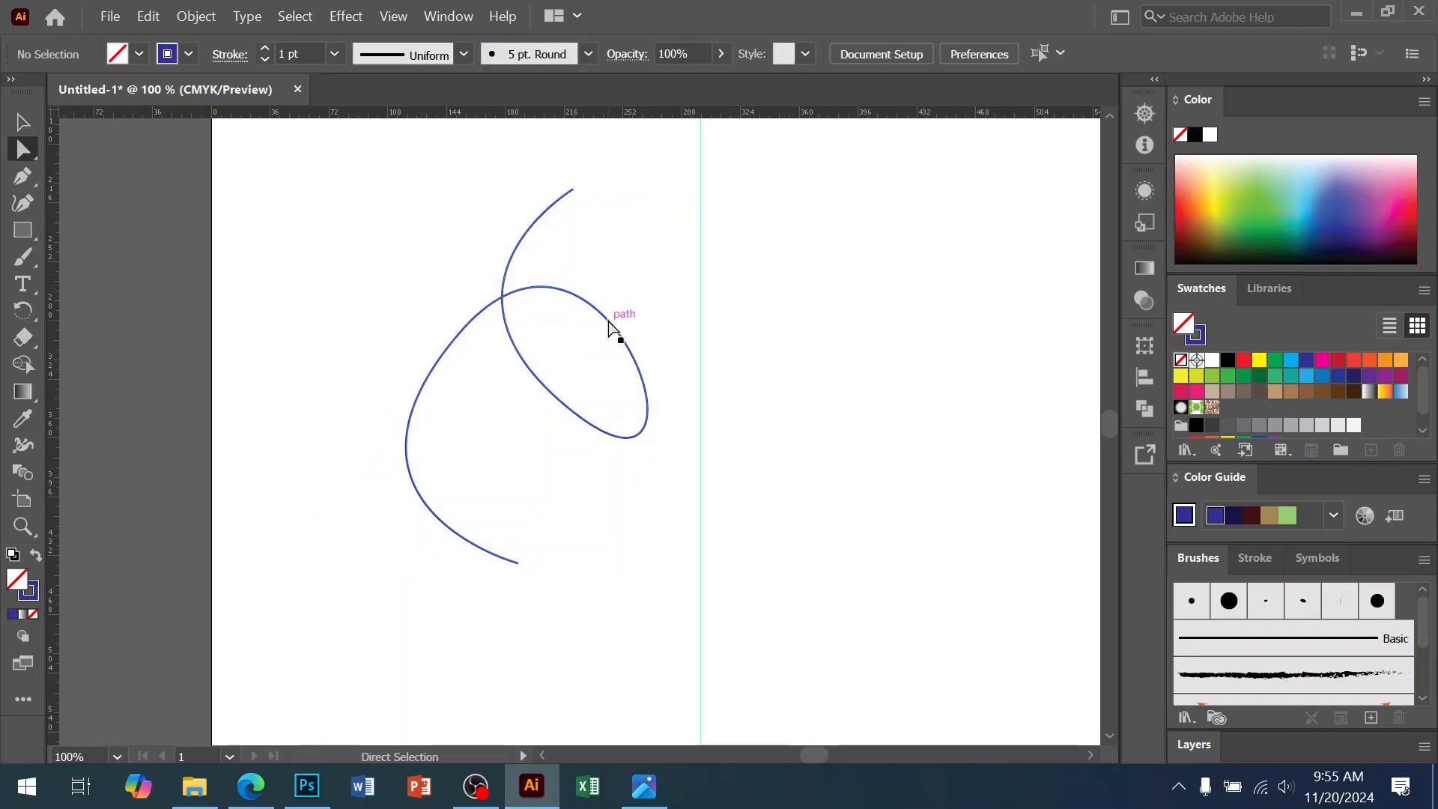
pyautogui.click(607, 321)
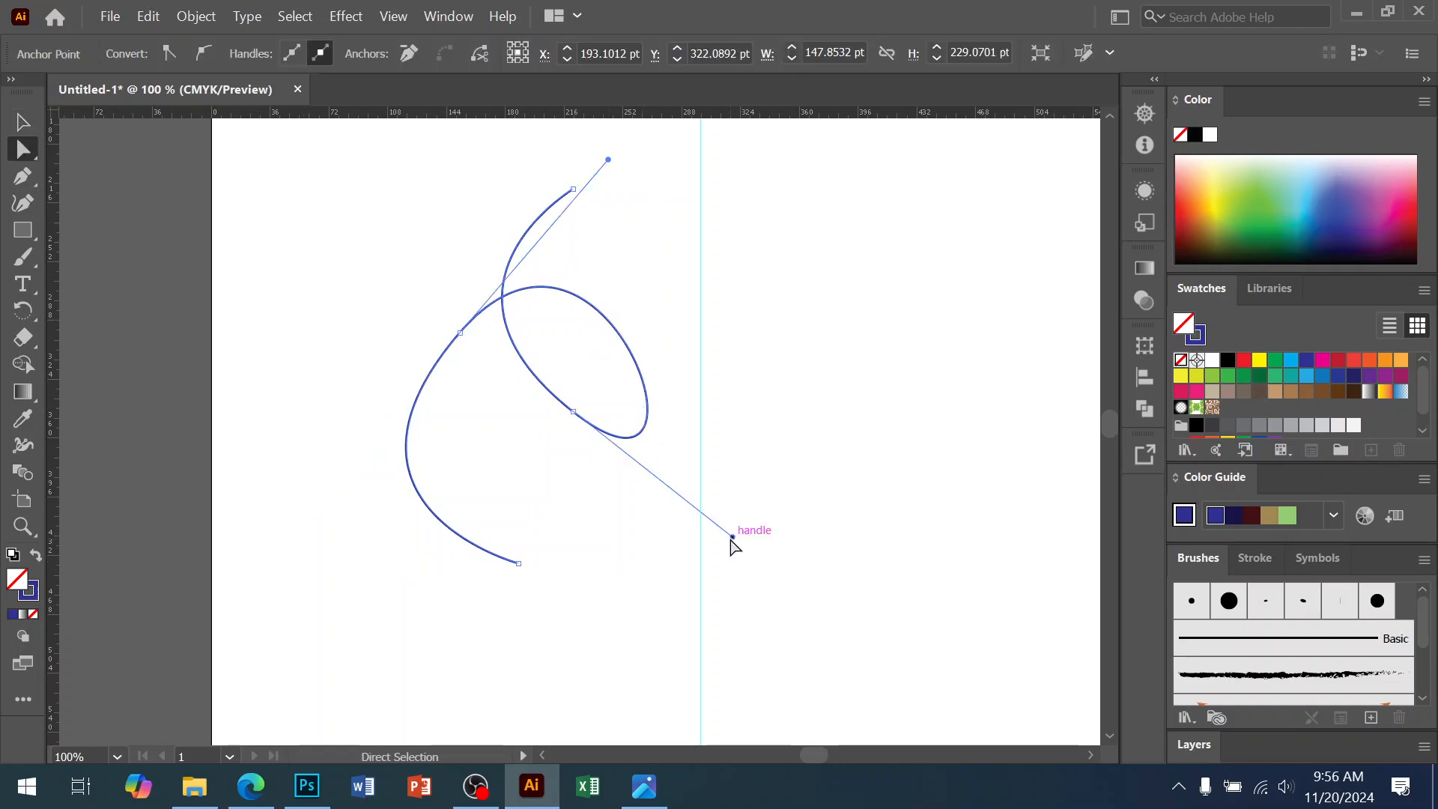
pyautogui.moveTo(733, 536); pyautogui.dragTo(638, 435)
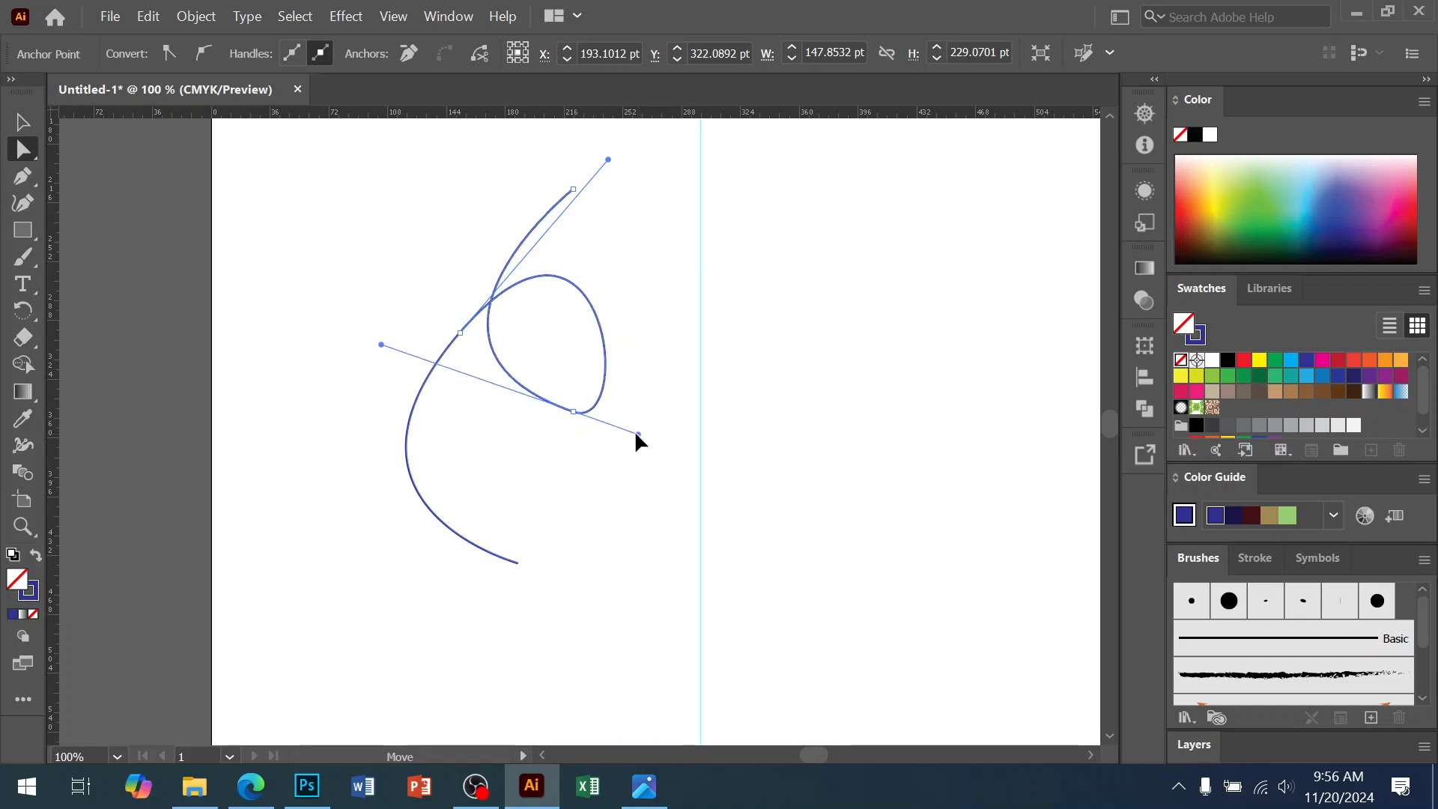
pyautogui.click(519, 564)
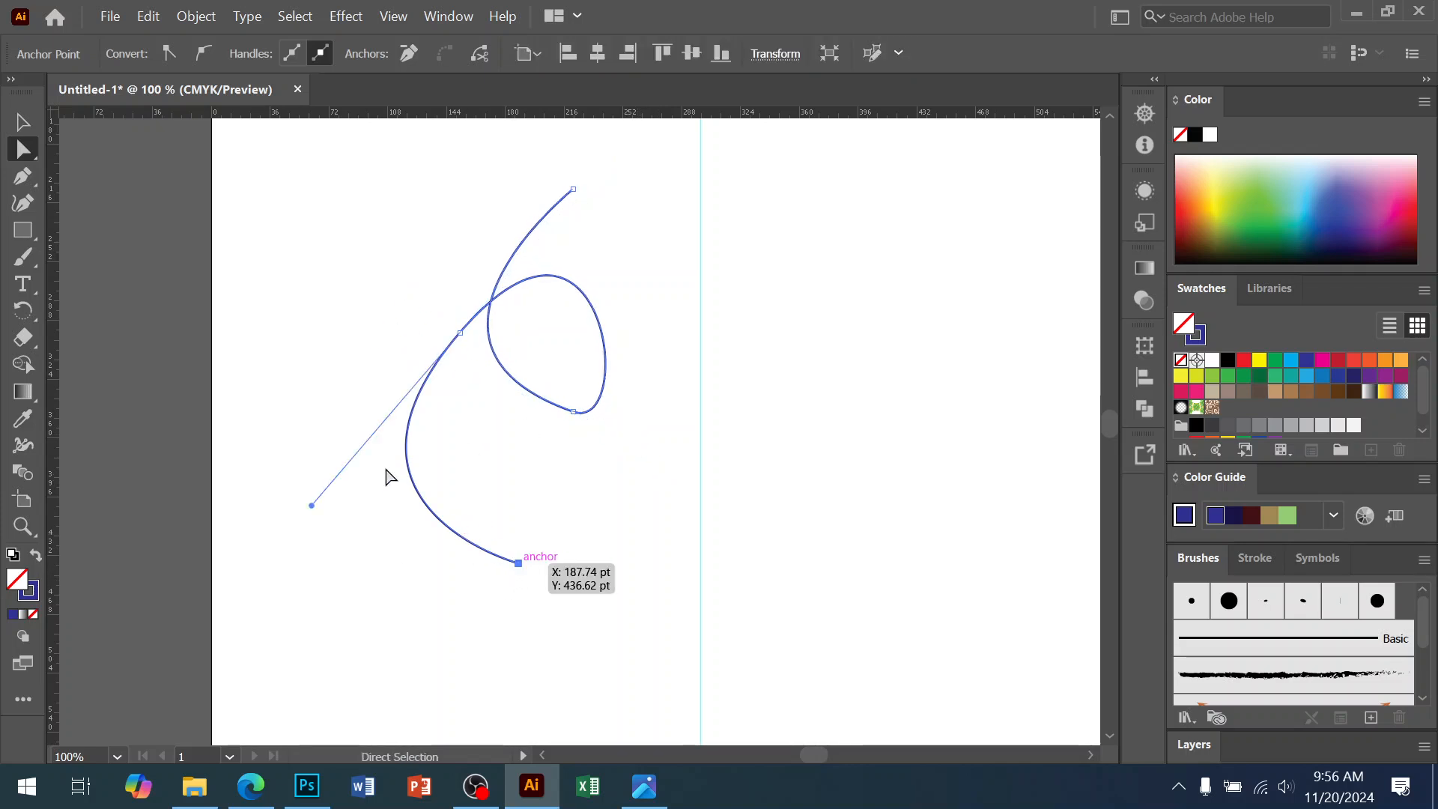
pyautogui.moveTo(311, 505); pyautogui.dragTo(340, 489)
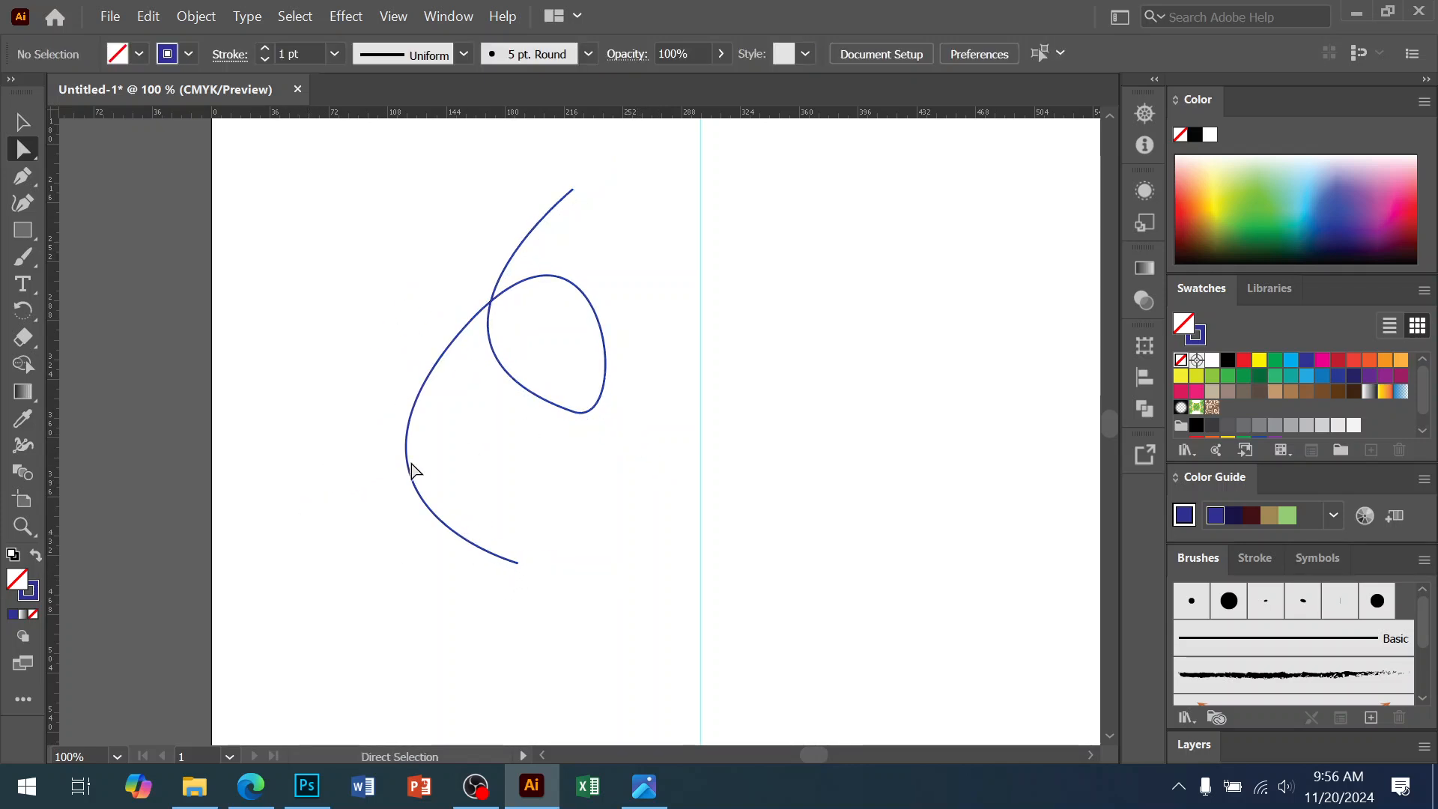
pyautogui.click(417, 411)
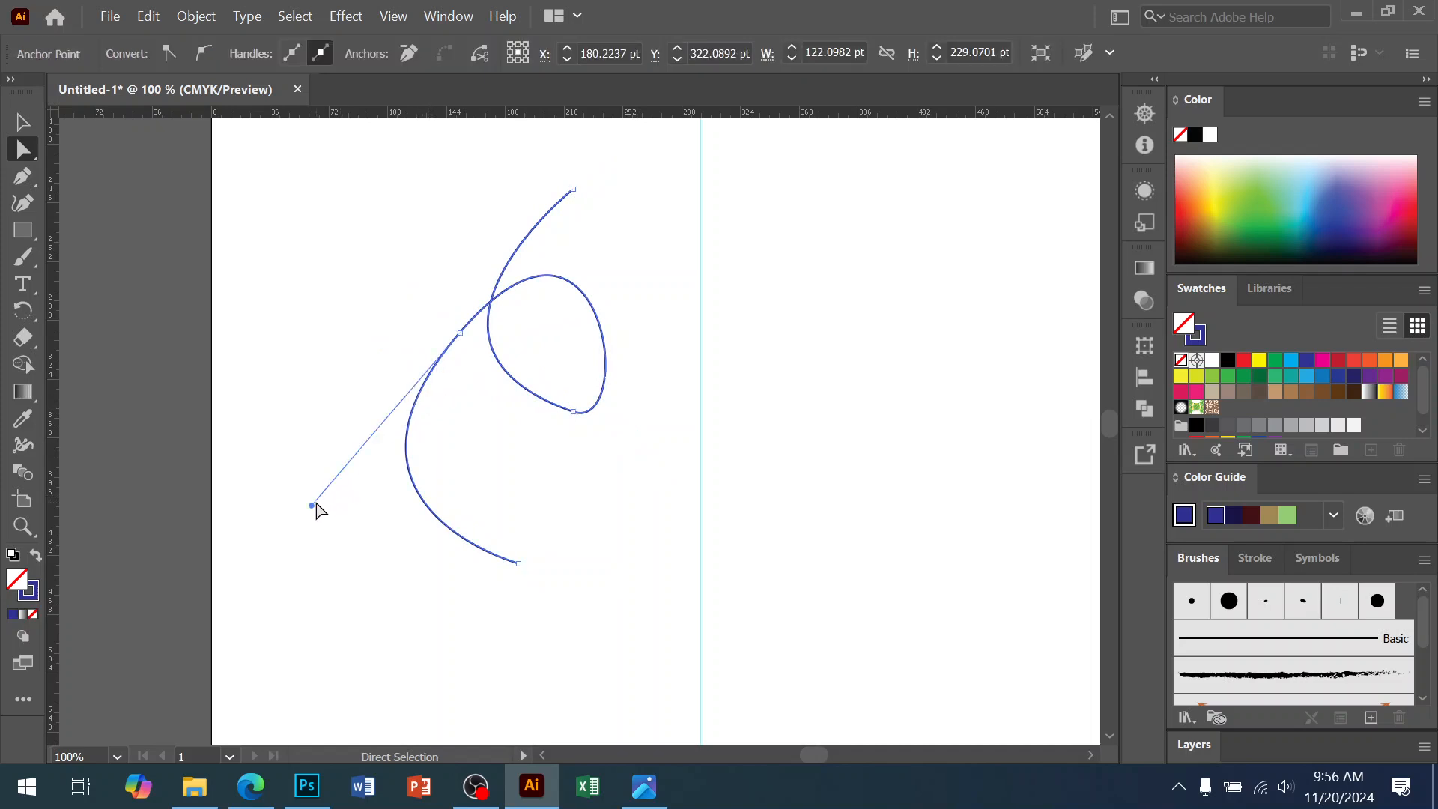
pyautogui.moveTo(316, 506); pyautogui.dragTo(369, 405)
pyautogui.moveTo(518, 563); pyautogui.dragTo(478, 506)
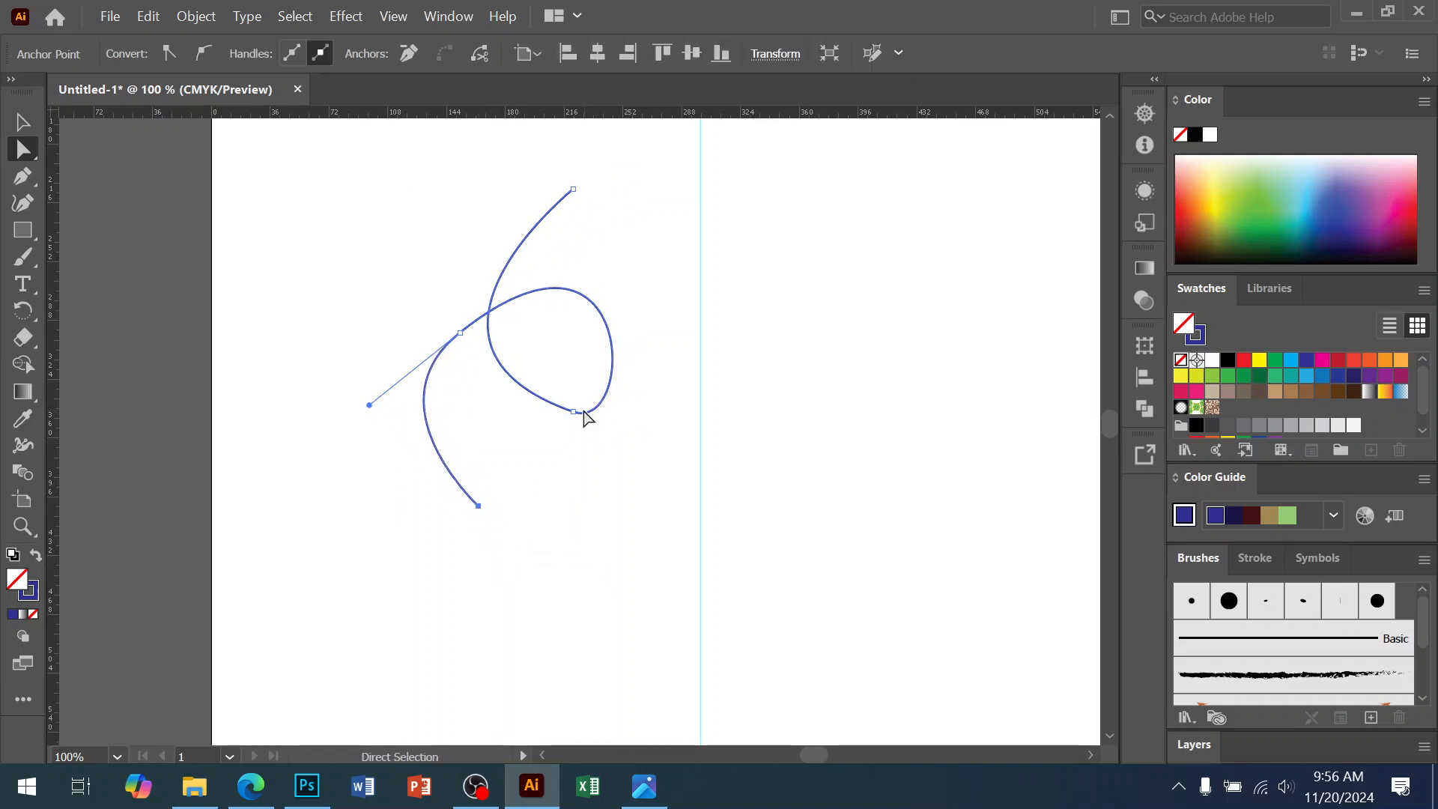
# Widen the loop, adjust its upper curve, then select the whole path with the Selection tool
pyautogui.click(578, 412)
pyautogui.click(575, 411)
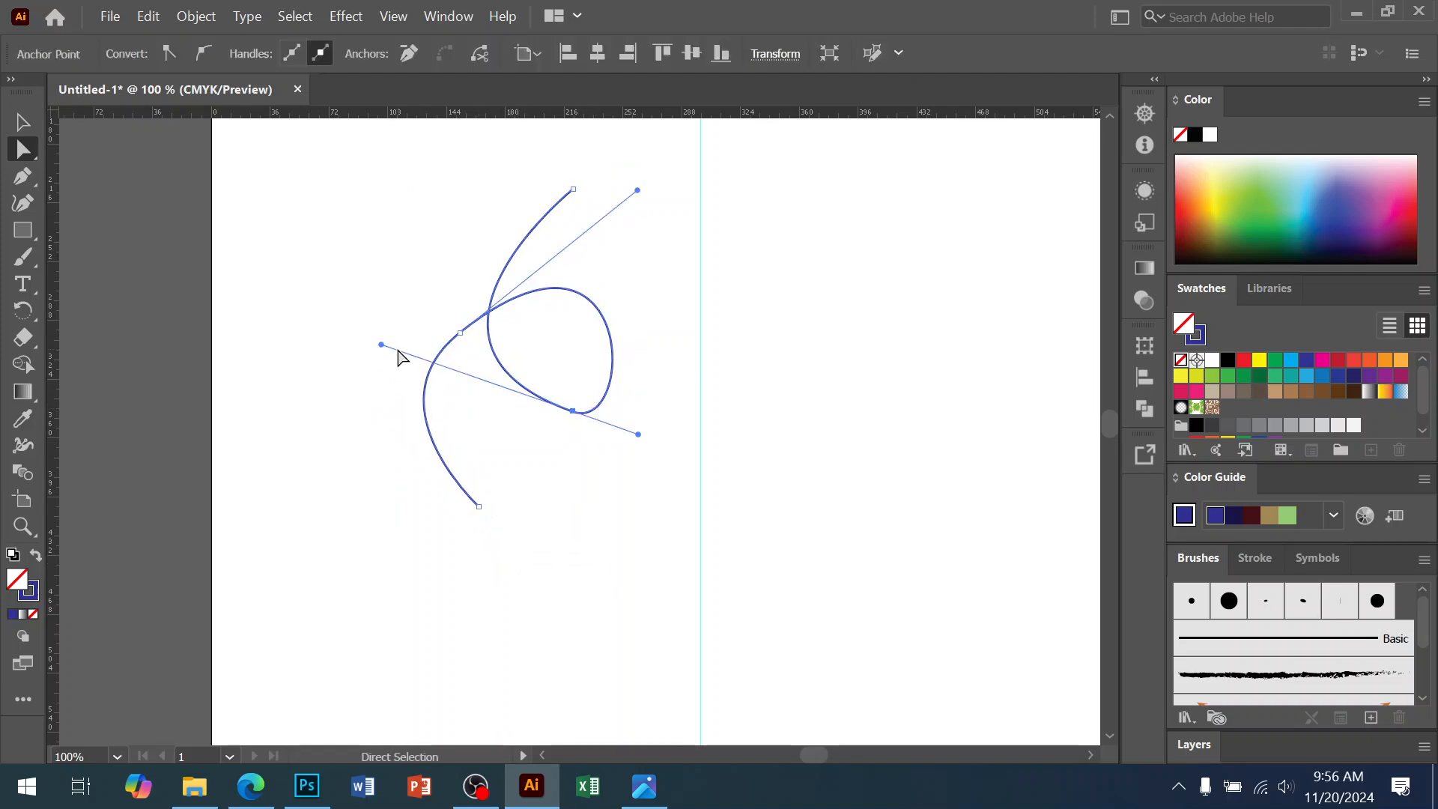
pyautogui.moveTo(383, 348); pyautogui.dragTo(404, 378)
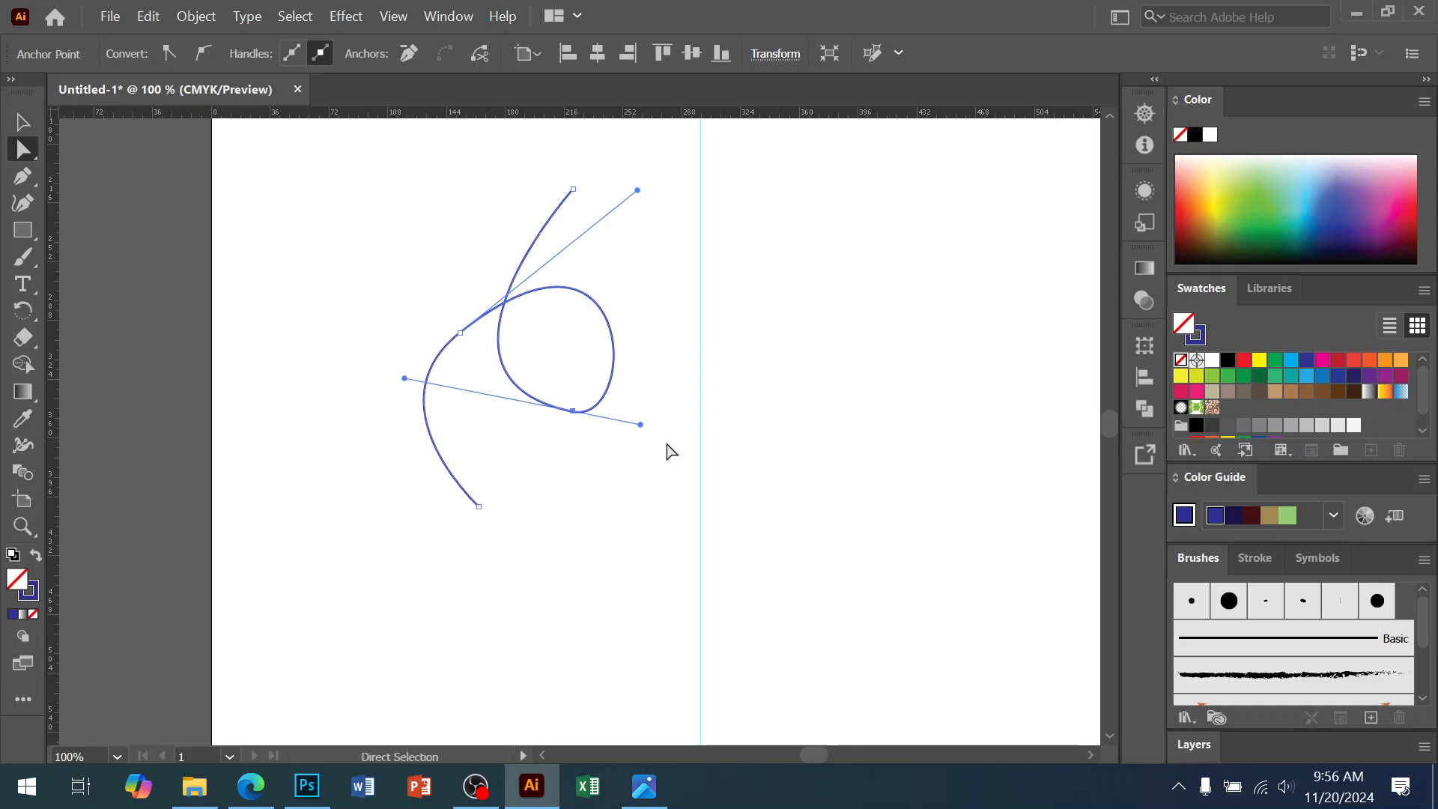
pyautogui.moveTo(640, 424); pyautogui.dragTo(695, 437)
pyautogui.moveTo(638, 191)
pyautogui.mouseDown()
pyautogui.moveTo(599, 190)
pyautogui.moveTo(610, 159)
pyautogui.moveTo(626, 173)
pyautogui.mouseUp()
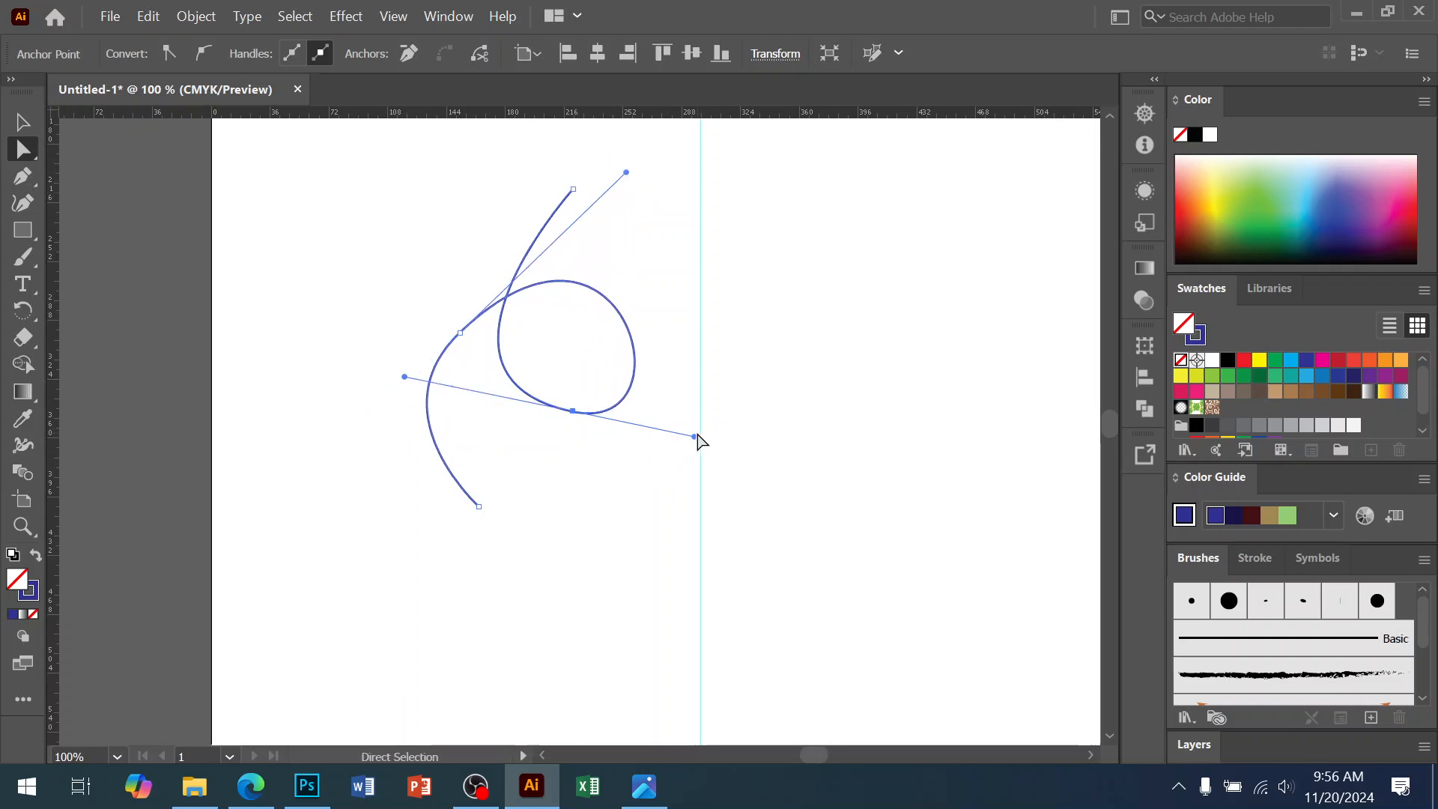
pyautogui.click(655, 438)
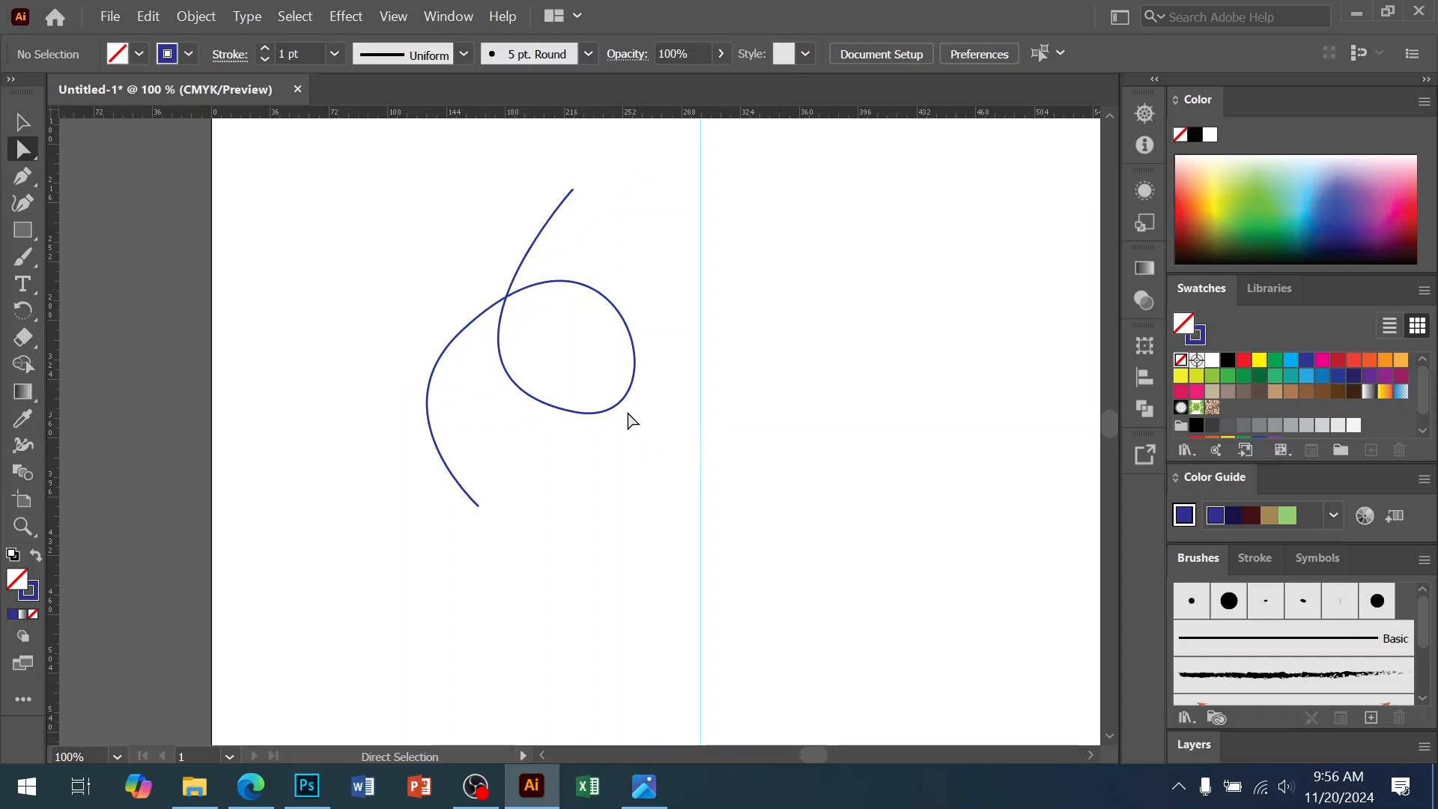
pyautogui.click(558, 418)
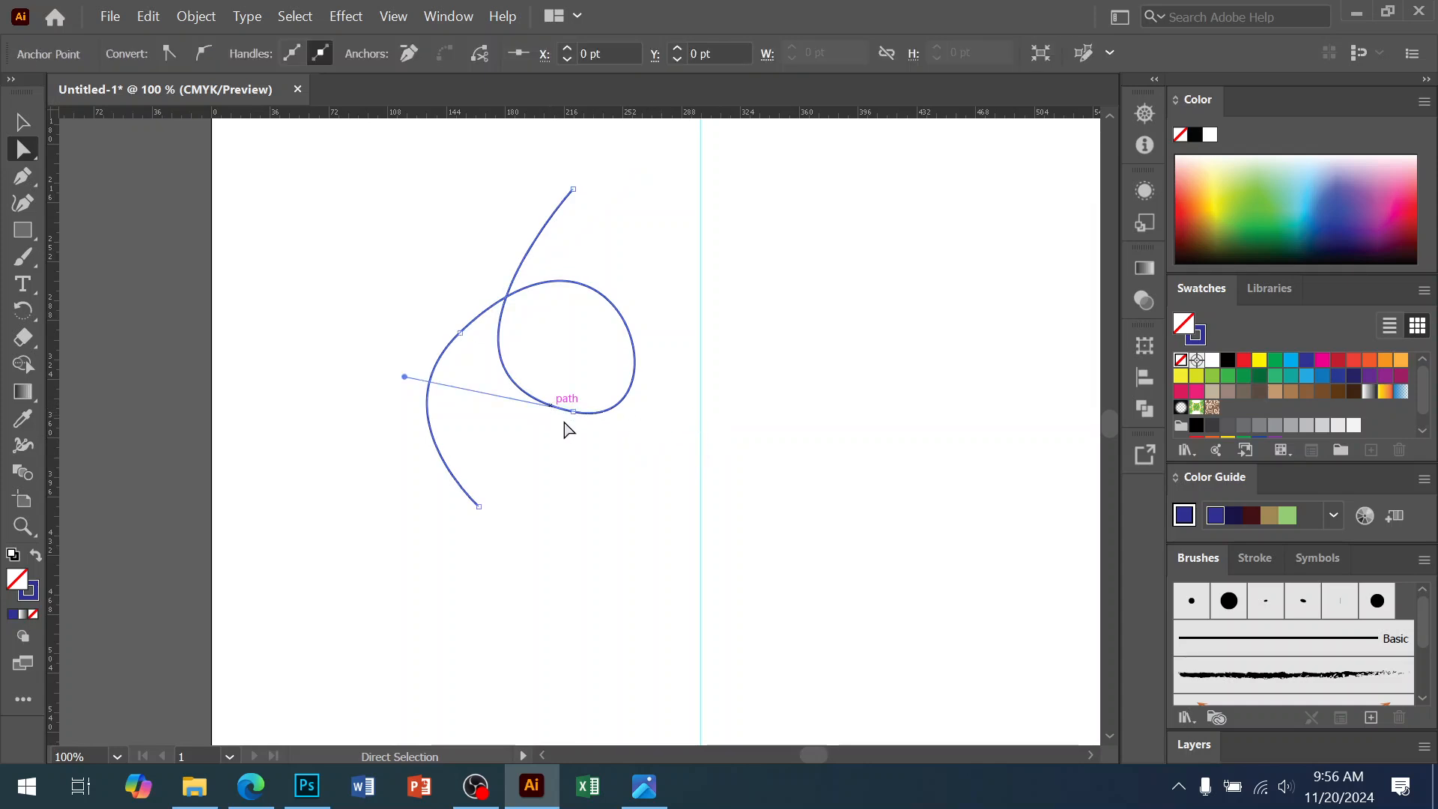
pyautogui.click(426, 378)
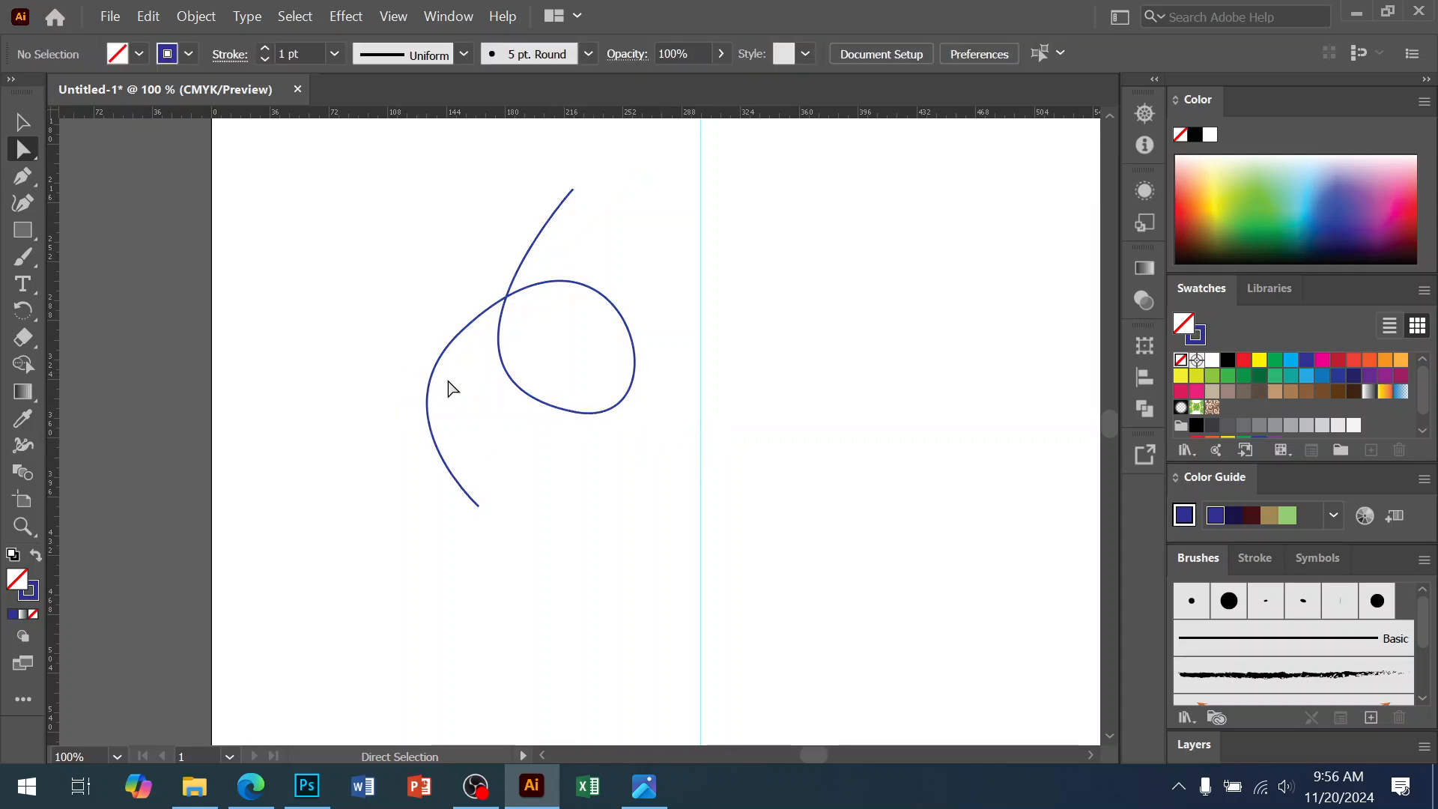
pyautogui.press('v')
pyautogui.click(422, 425)
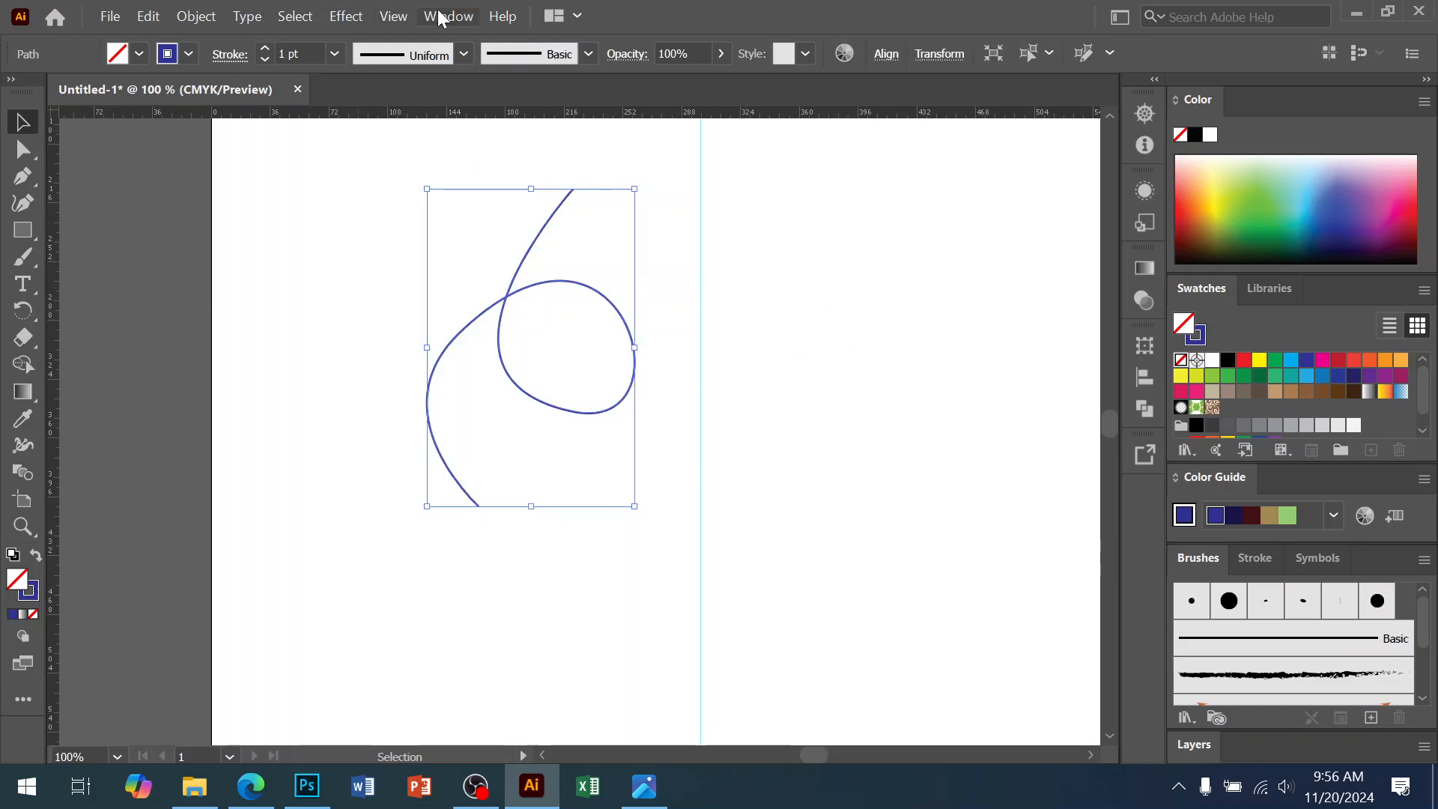
# In the floating Stroke panel, set the end arrowhead to Arrow 1, leaving the start at None
pyautogui.click(447, 17)
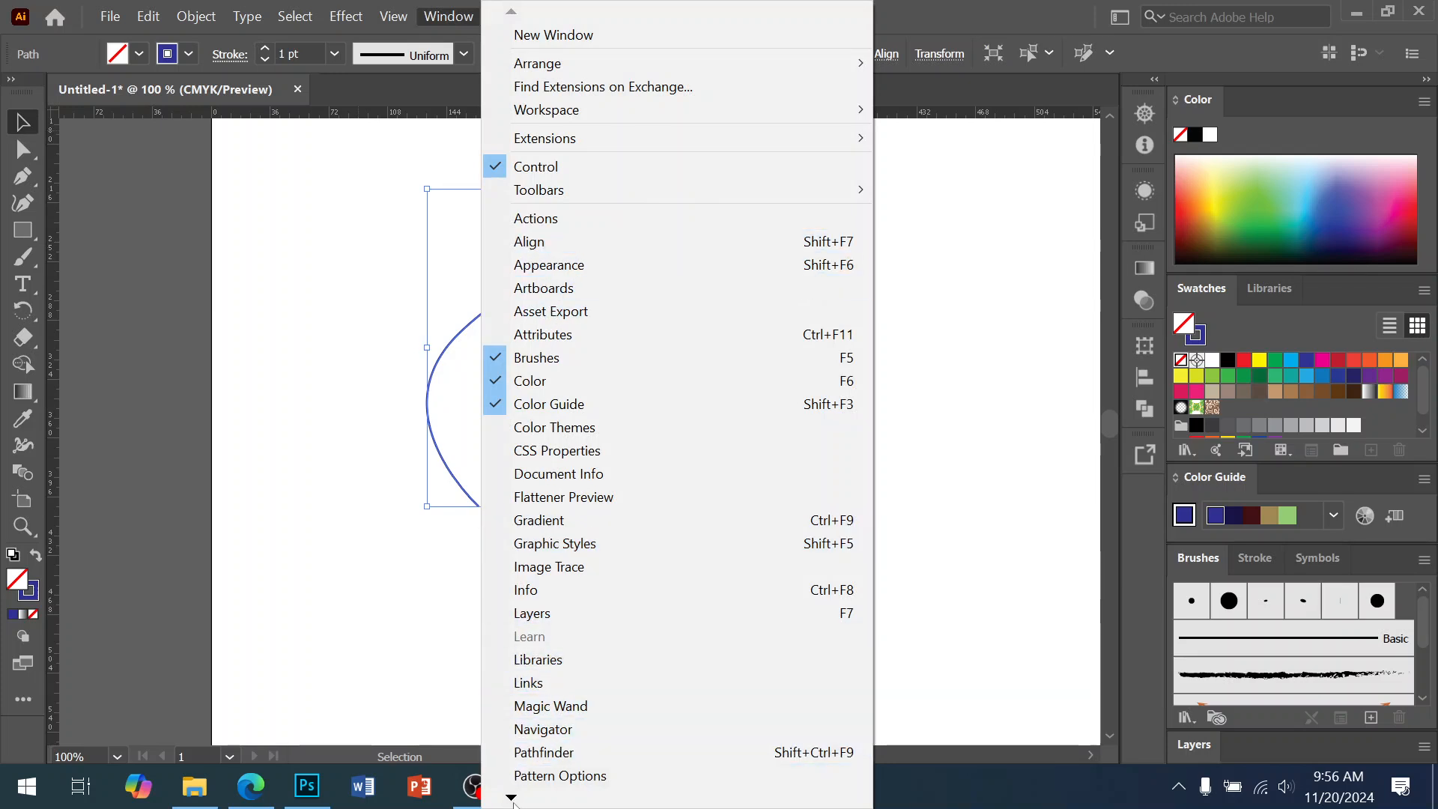
pyautogui.moveTo(514, 803)
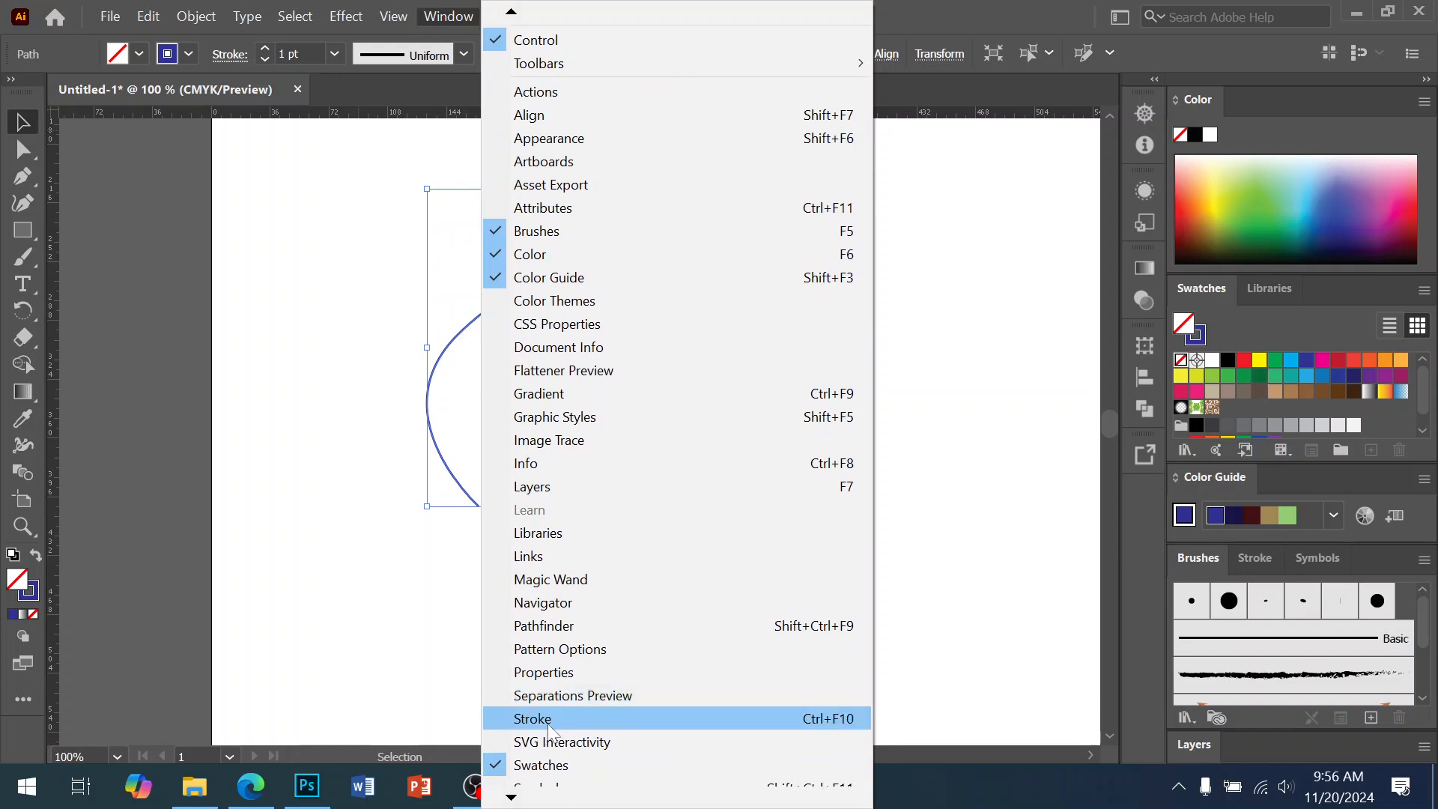
pyautogui.click(525, 713)
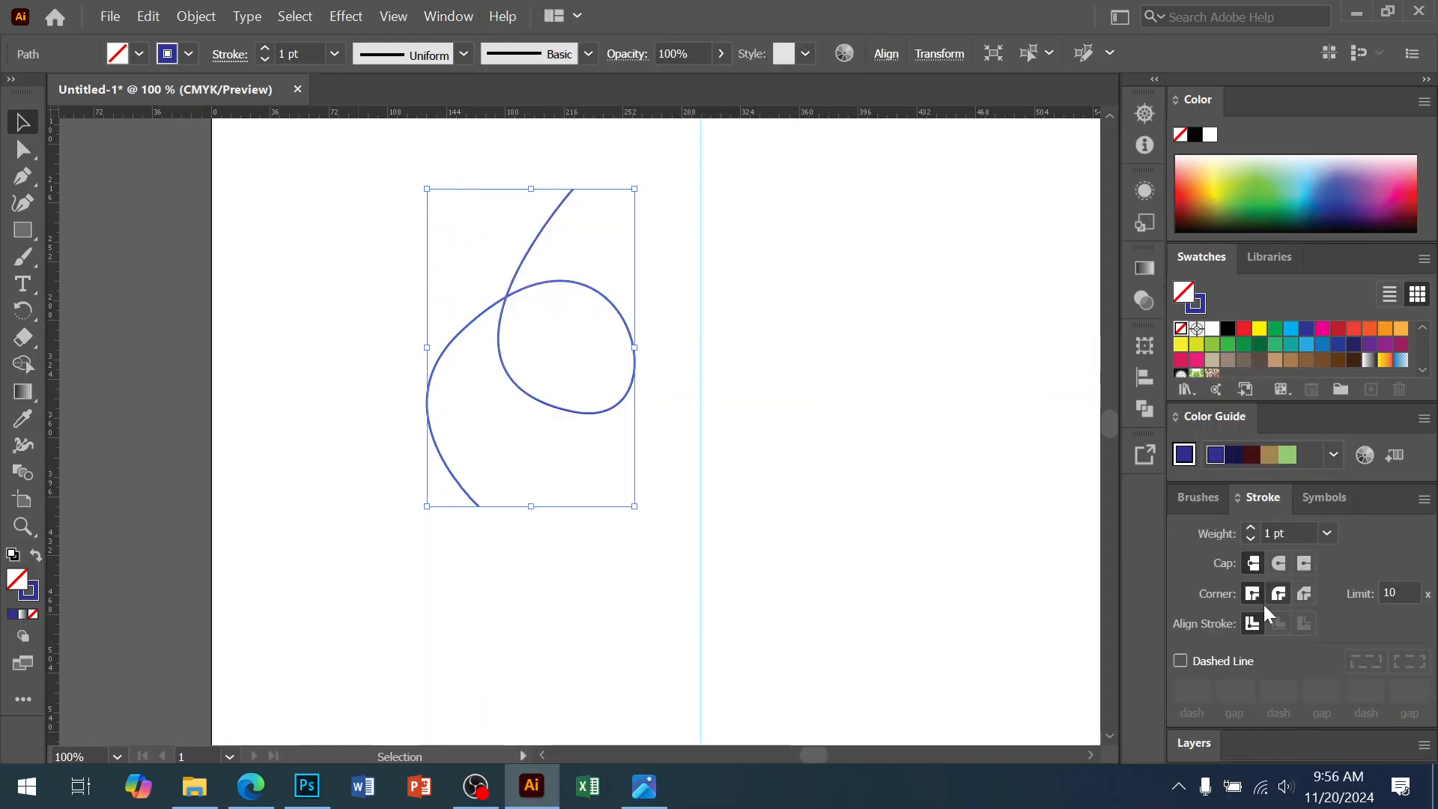
pyautogui.moveTo(1378, 504); pyautogui.dragTo(1079, 401)
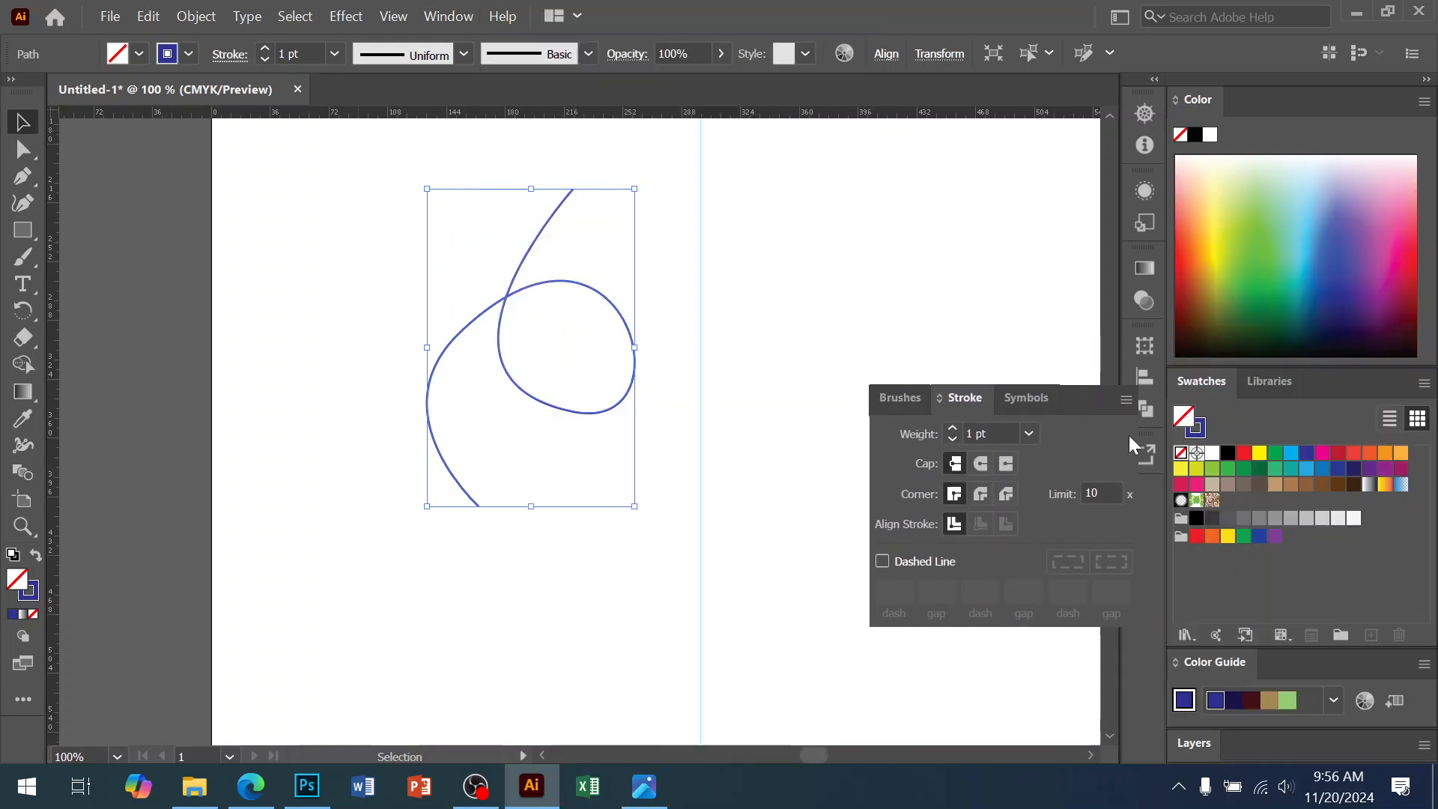
pyautogui.click(1225, 411)
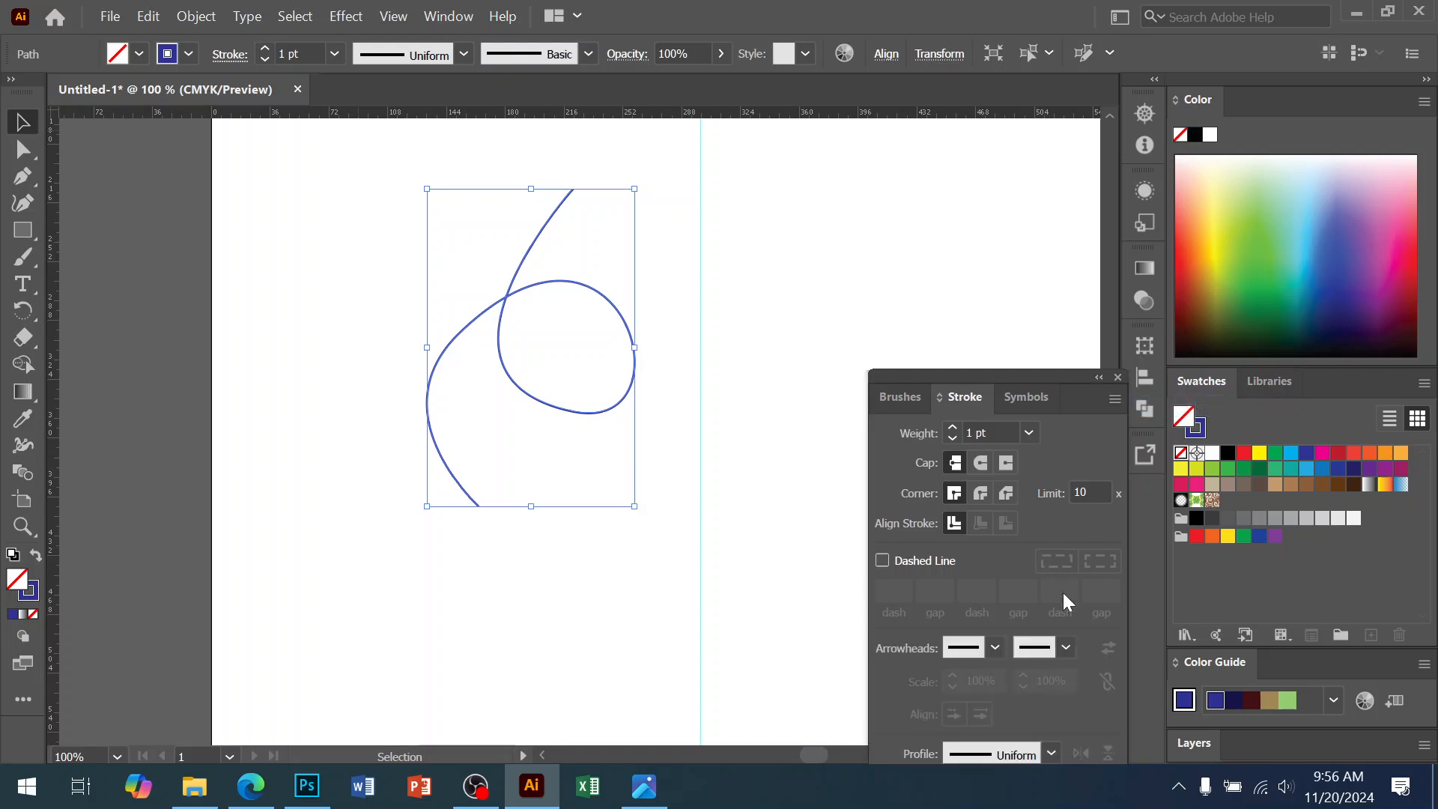
pyautogui.click(963, 649)
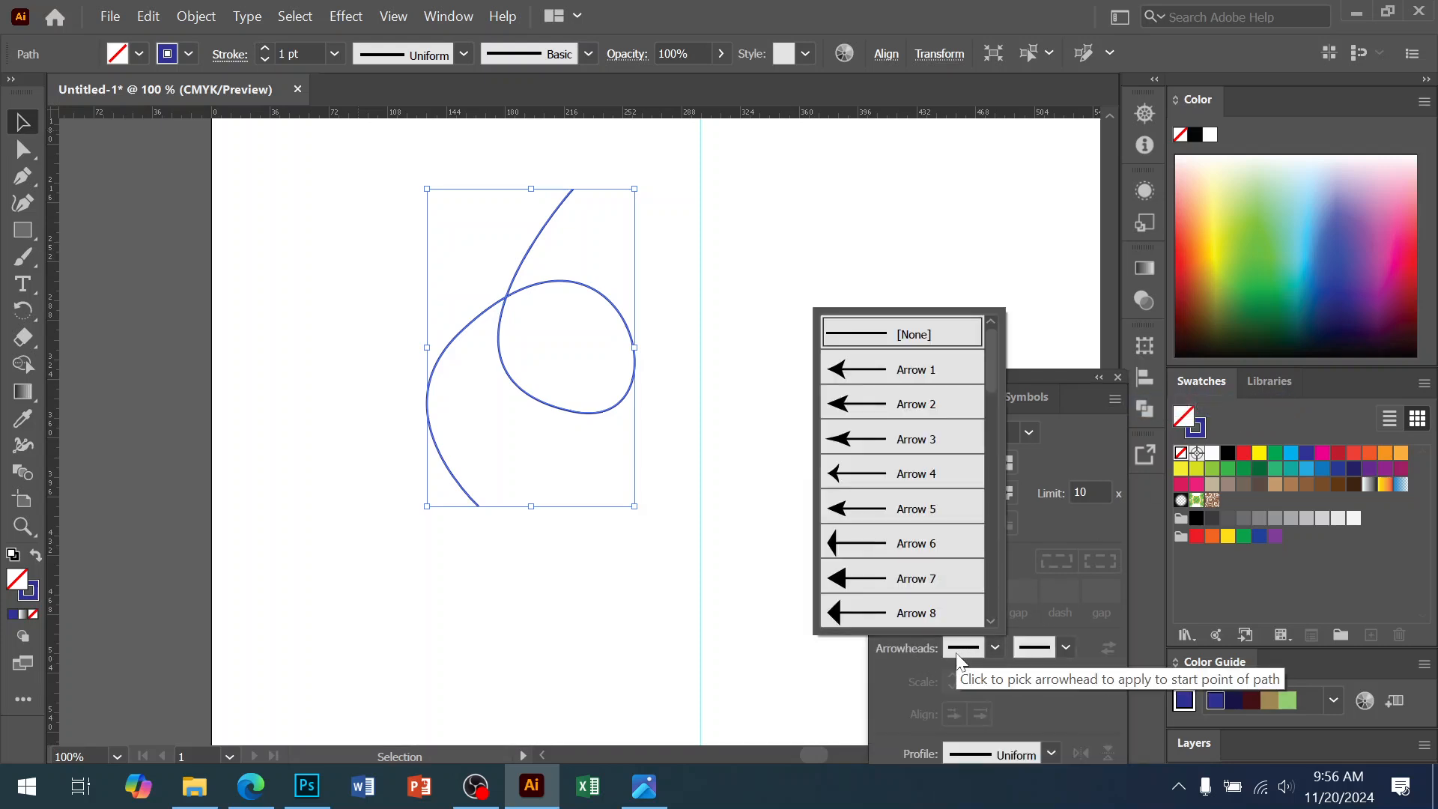
pyautogui.click(869, 379)
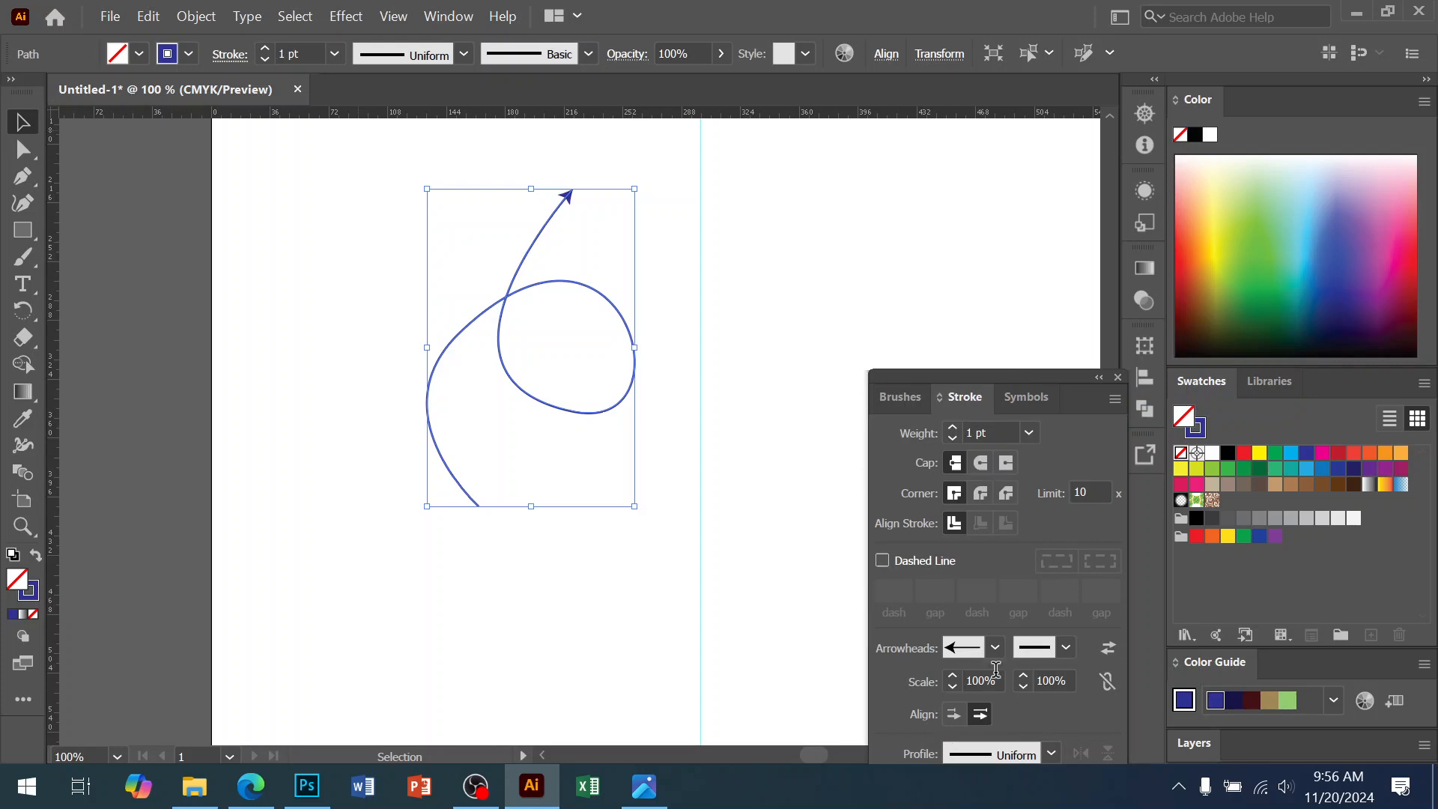
pyautogui.click(966, 650)
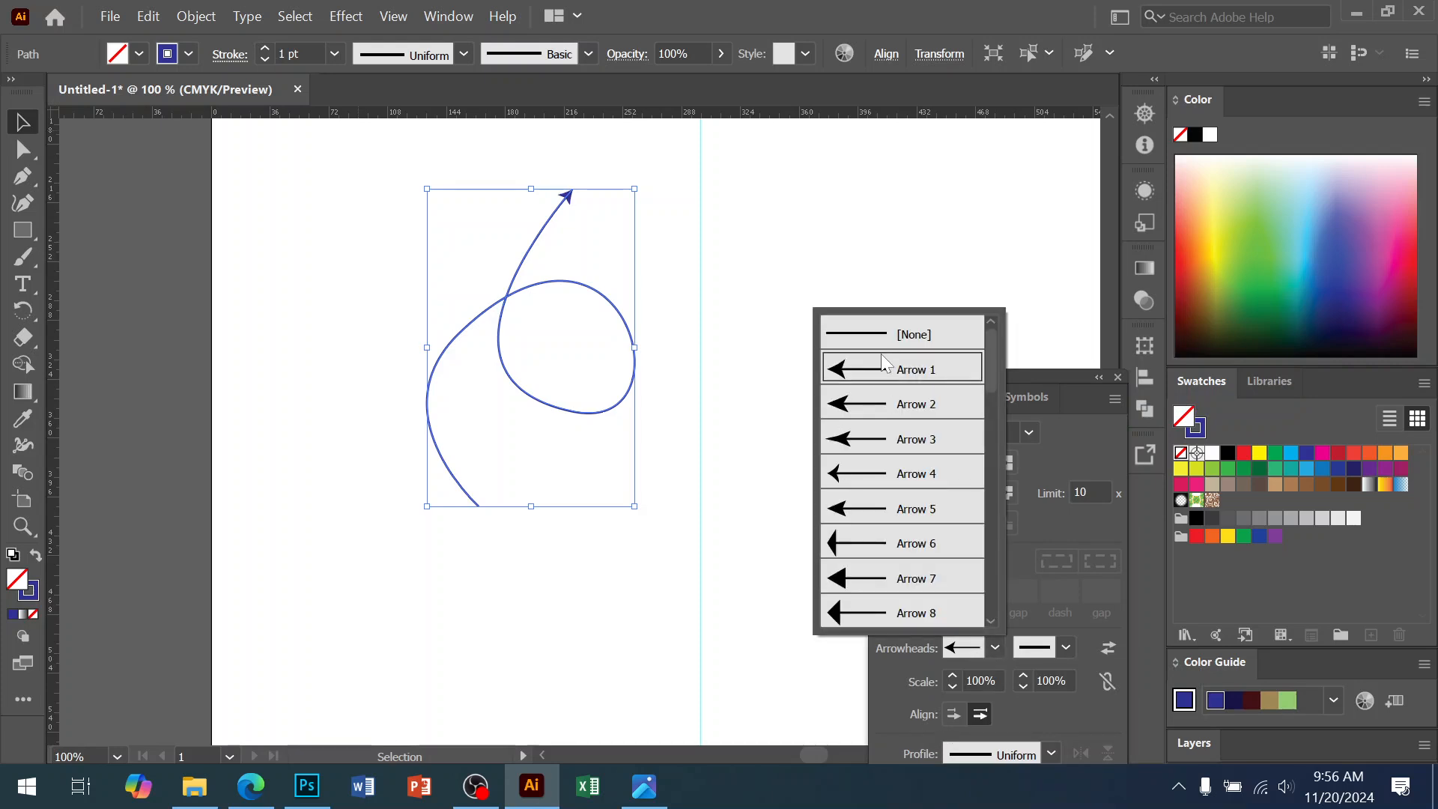
pyautogui.click(910, 334)
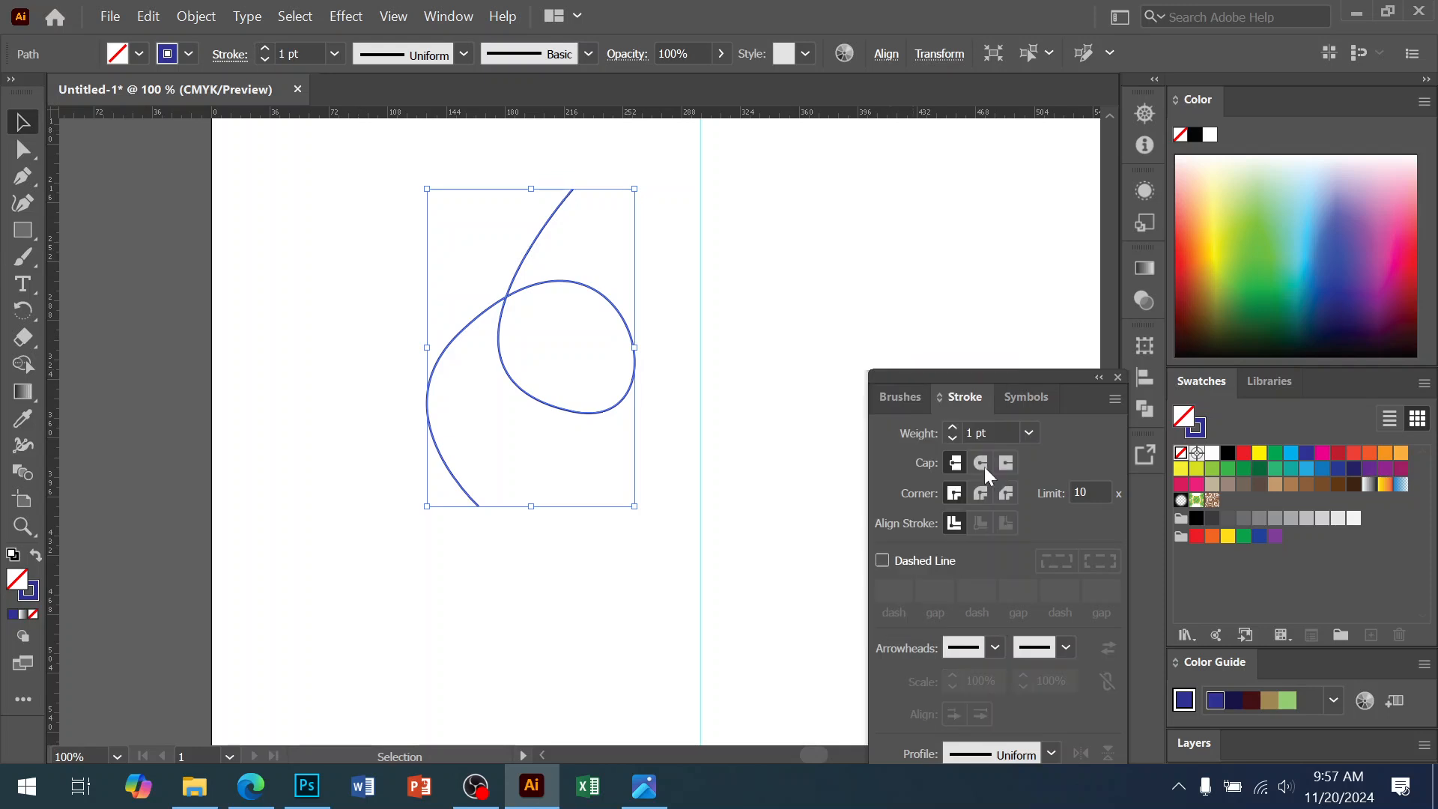
pyautogui.click(1047, 654)
pyautogui.click(974, 370)
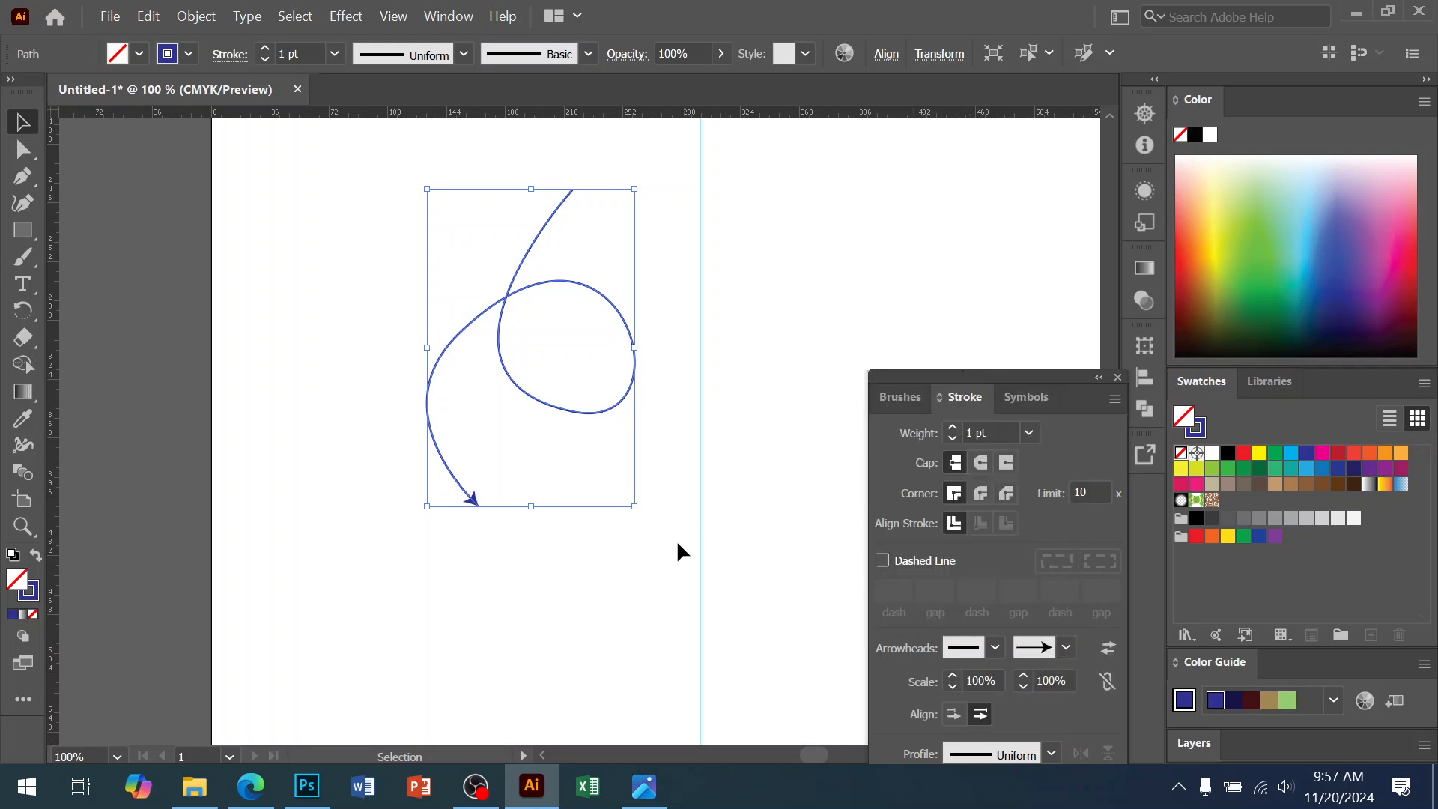
pyautogui.click(652, 645)
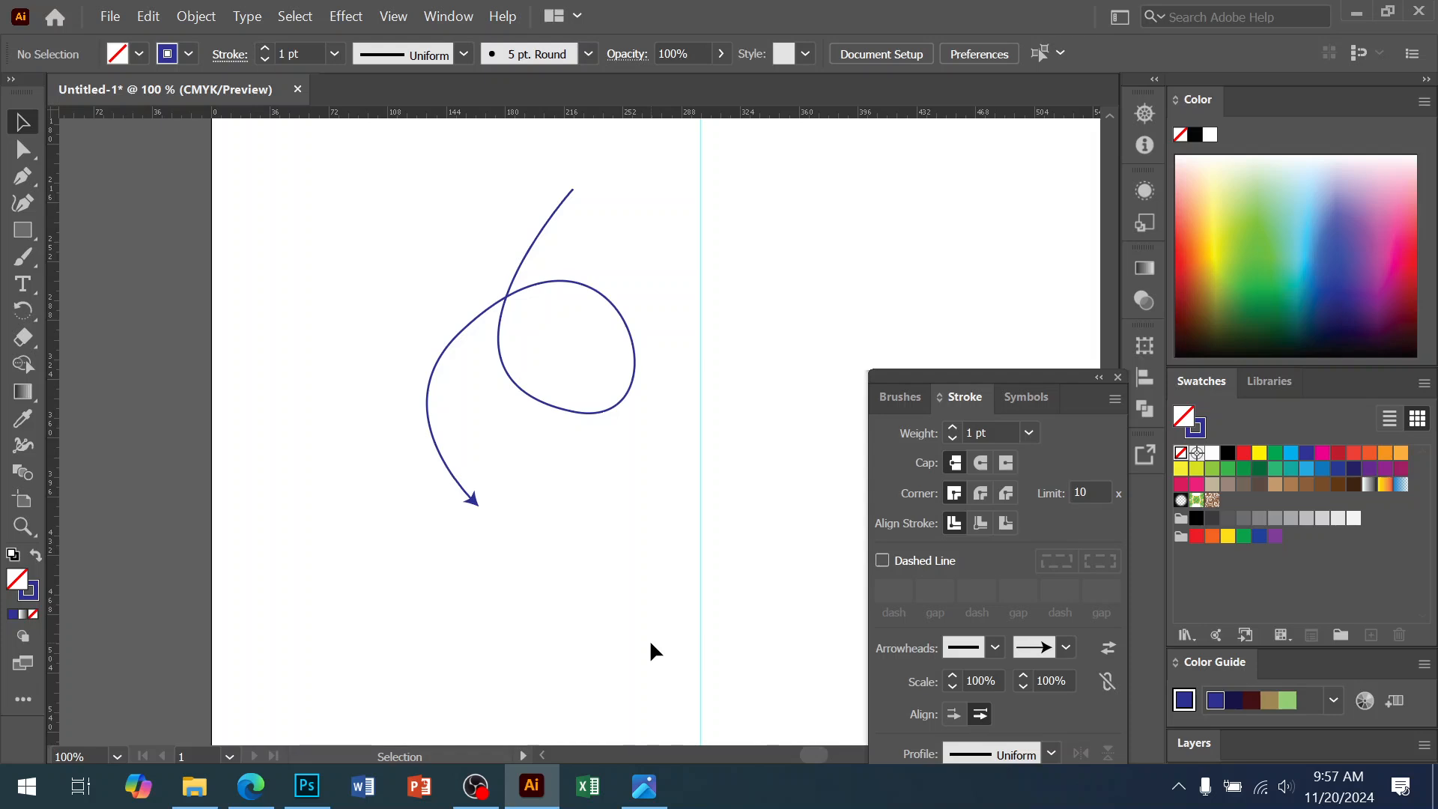
# Cut the arrow curve in Illustrator and paste it into the Photoshop poster as a shape layer
pyautogui.moveTo(450, 199); pyautogui.dragTo(591, 448)
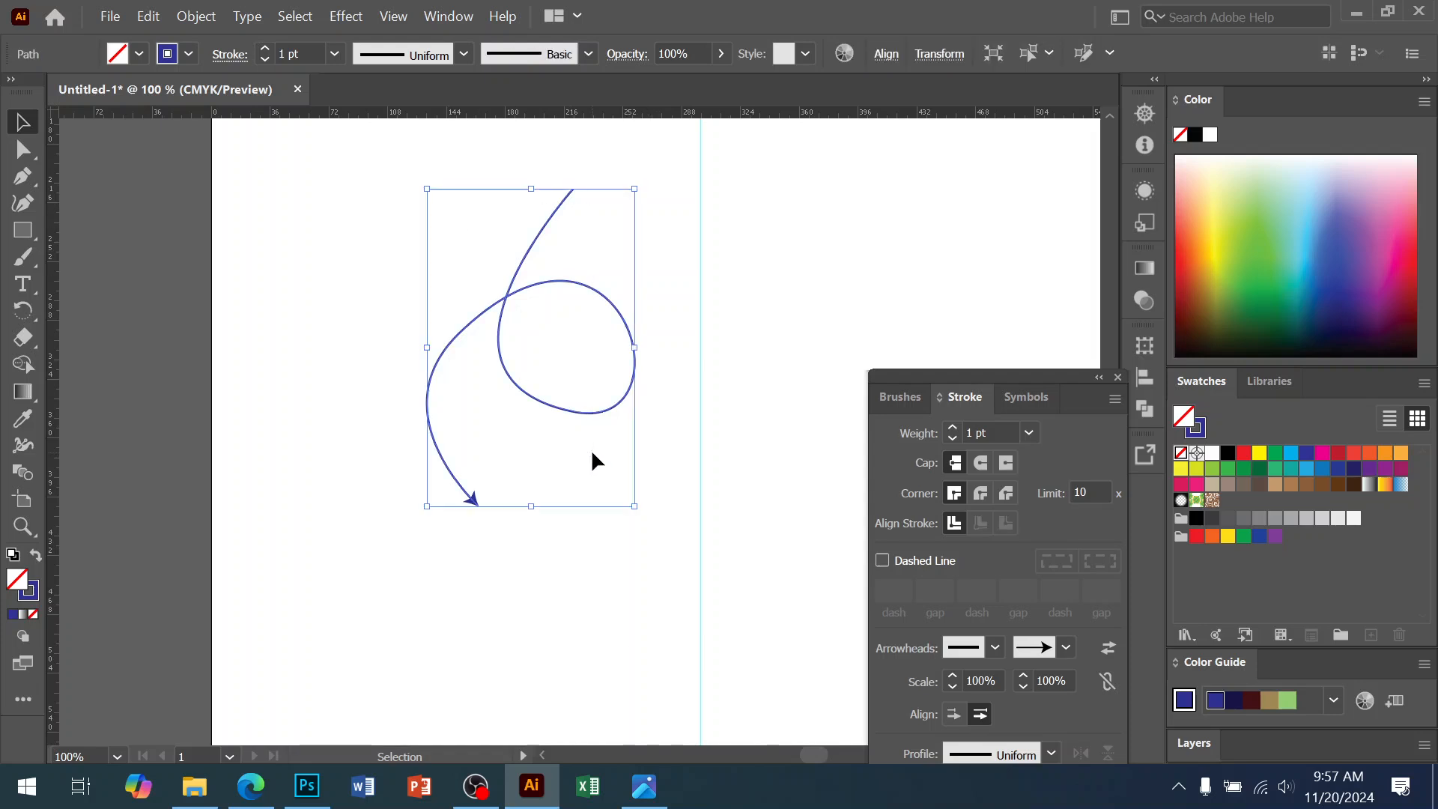
pyautogui.press('a')
pyautogui.press('Delete')
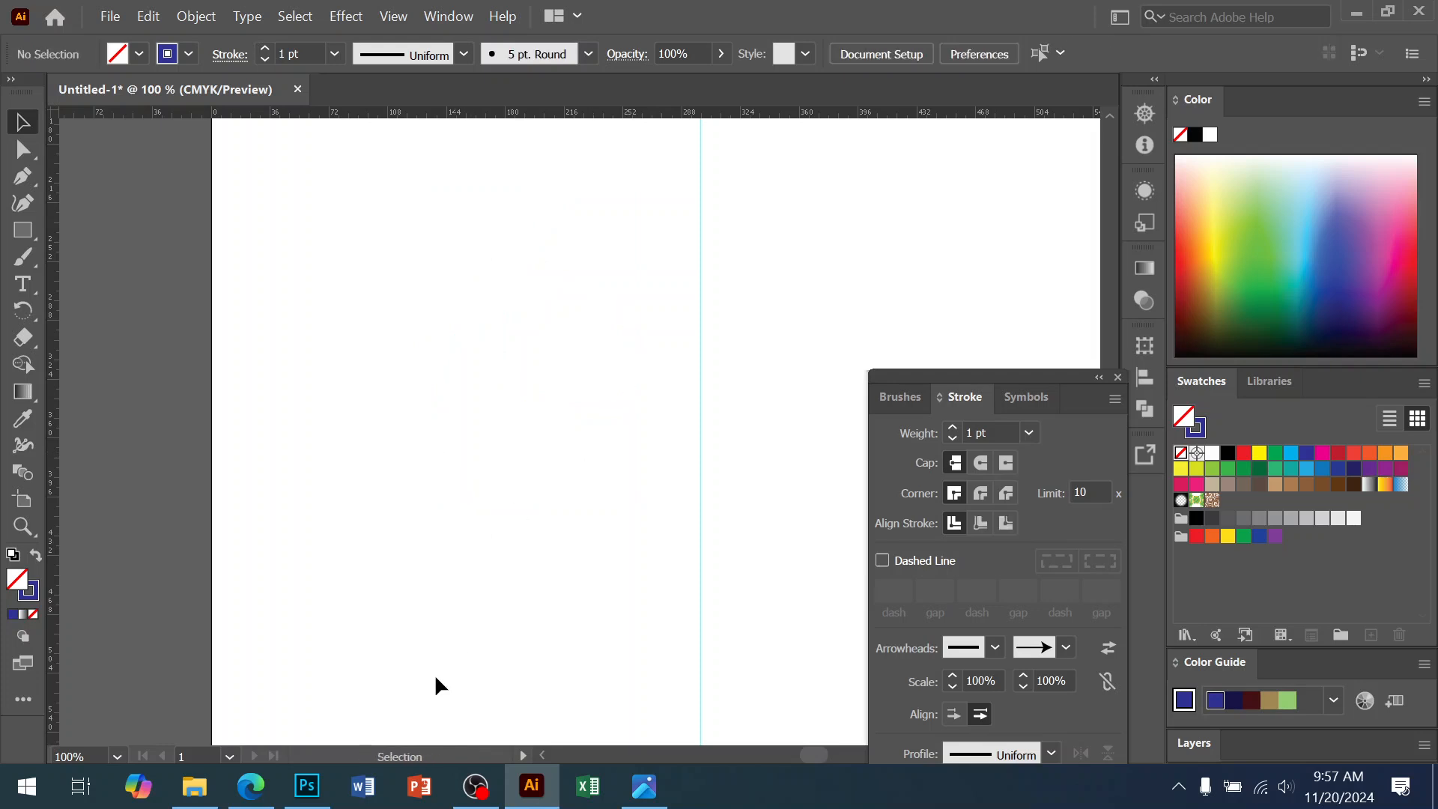
pyautogui.click(307, 786)
pyautogui.hotkey('ctrl', 'v')
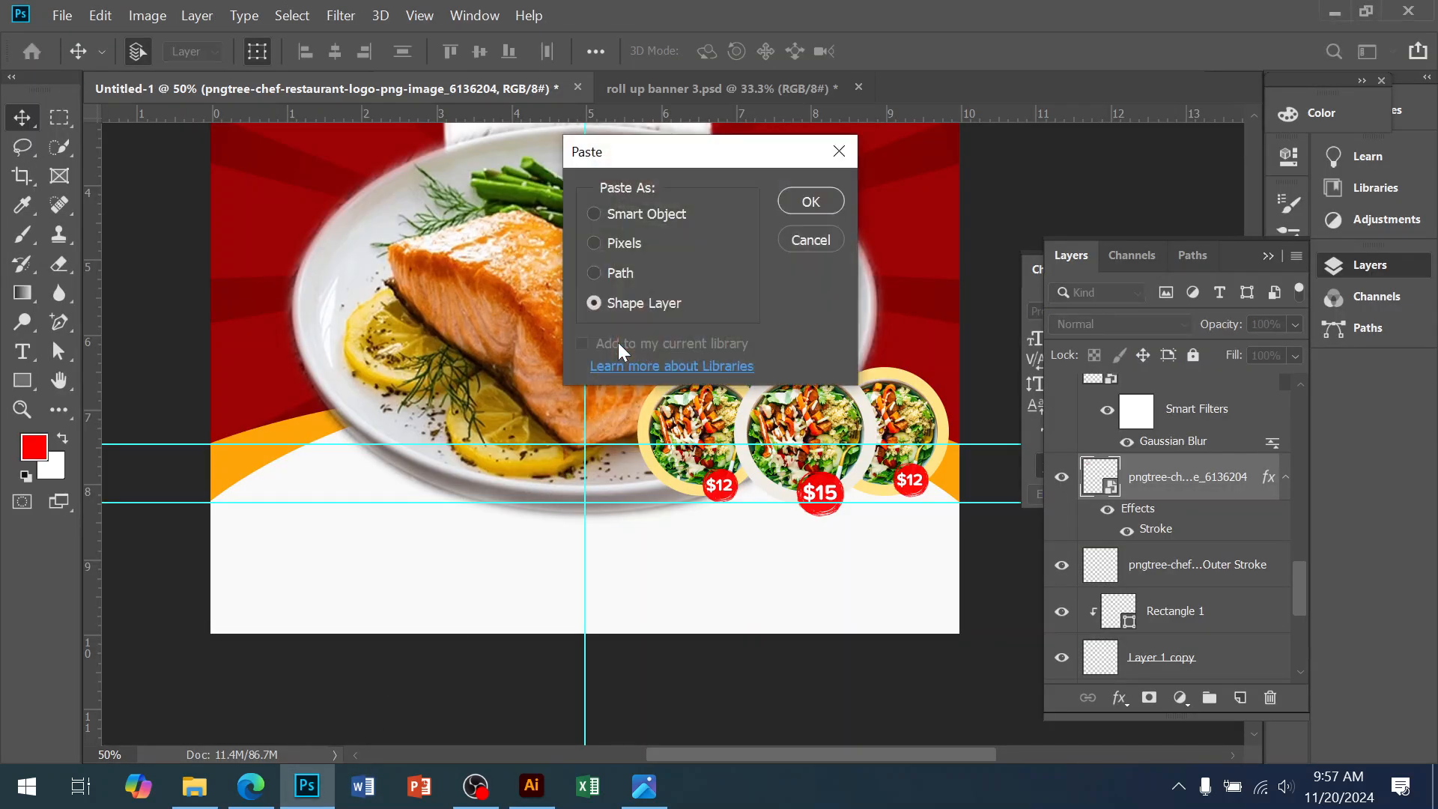
pyautogui.click(803, 196)
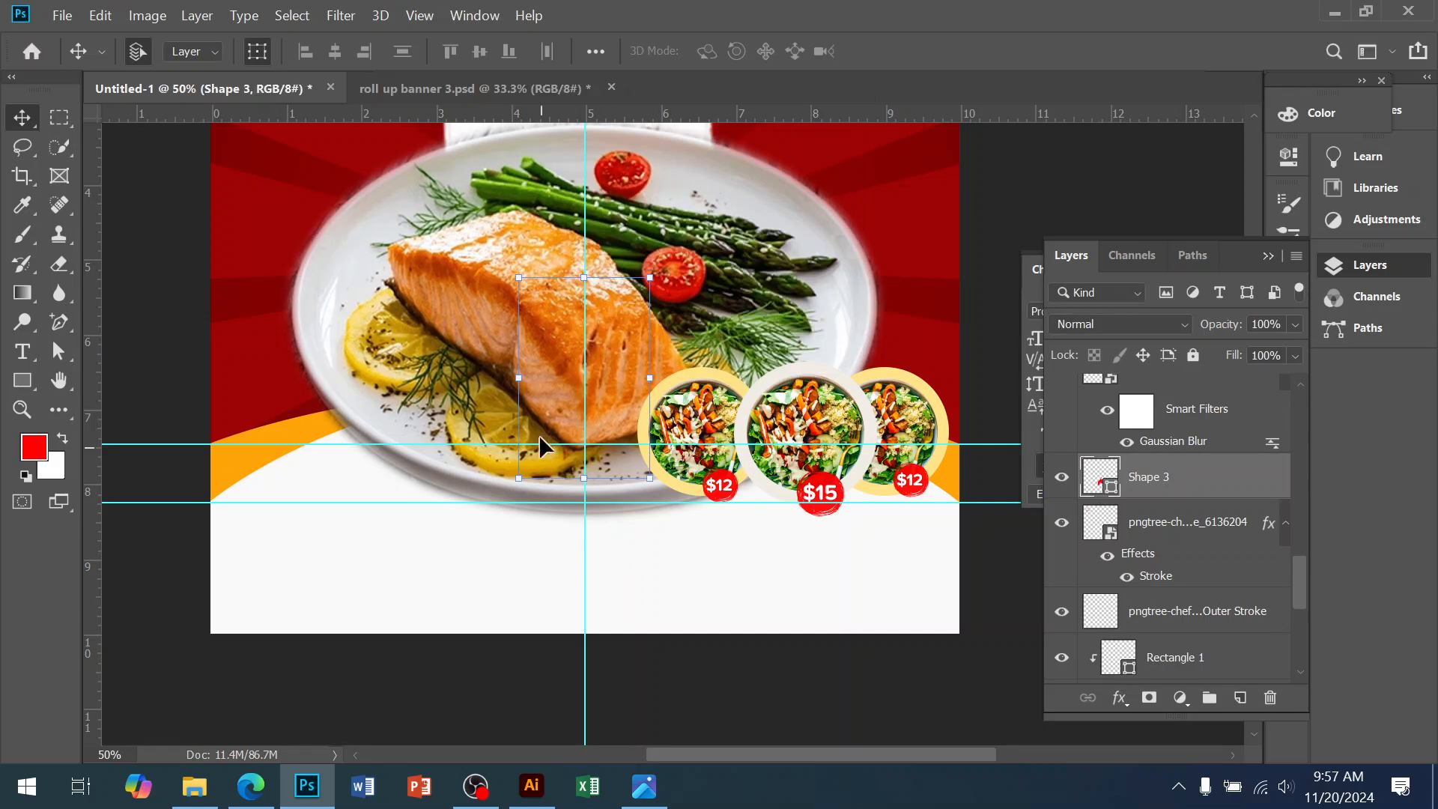
# Nudge the red shape below the salmon plate, then discard it and return to Illustrator
pyautogui.moveTo(574, 465); pyautogui.dragTo(576, 468)
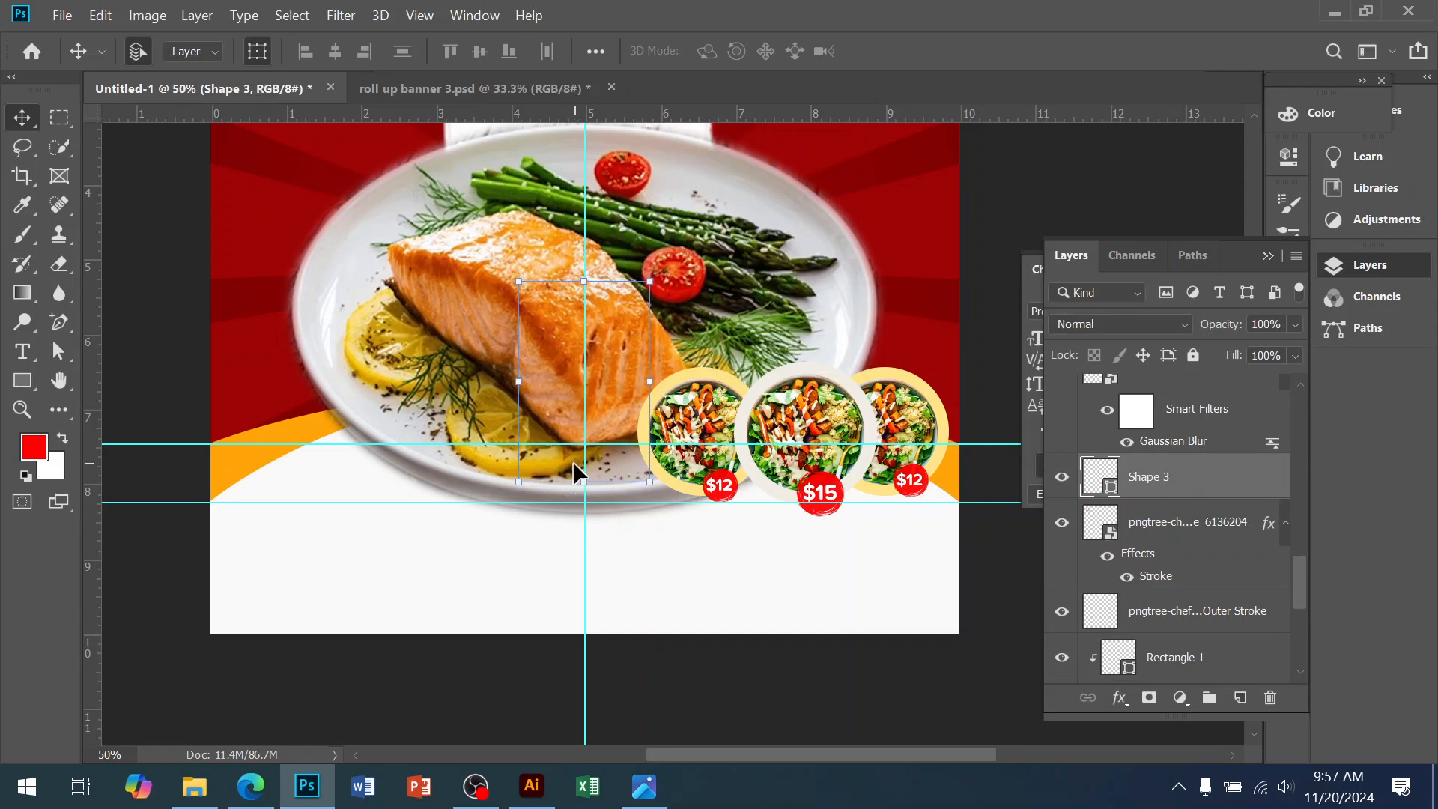
pyautogui.hotkey('shift', 'Down')
pyautogui.hotkey('shift', 'Down')
pyautogui.hotkey('shift', 'Down')
pyautogui.hotkey('shift', 'Down')
pyautogui.hotkey('shift', 'Down')
pyautogui.hotkey('shift', 'Down')
pyautogui.hotkey('shift', 'Down')
pyautogui.hotkey('shift', 'Down')
pyautogui.hotkey('shift', 'Down')
pyautogui.hotkey('shift', 'Down')
pyautogui.hotkey('shift', 'Down')
pyautogui.hotkey('shift', 'Down')
pyautogui.hotkey('shift', 'Down')
pyautogui.hotkey('shift', 'Down')
pyautogui.hotkey('shift', 'Down')
pyautogui.hotkey('shift', 'Down')
pyautogui.hotkey('shift', 'Down')
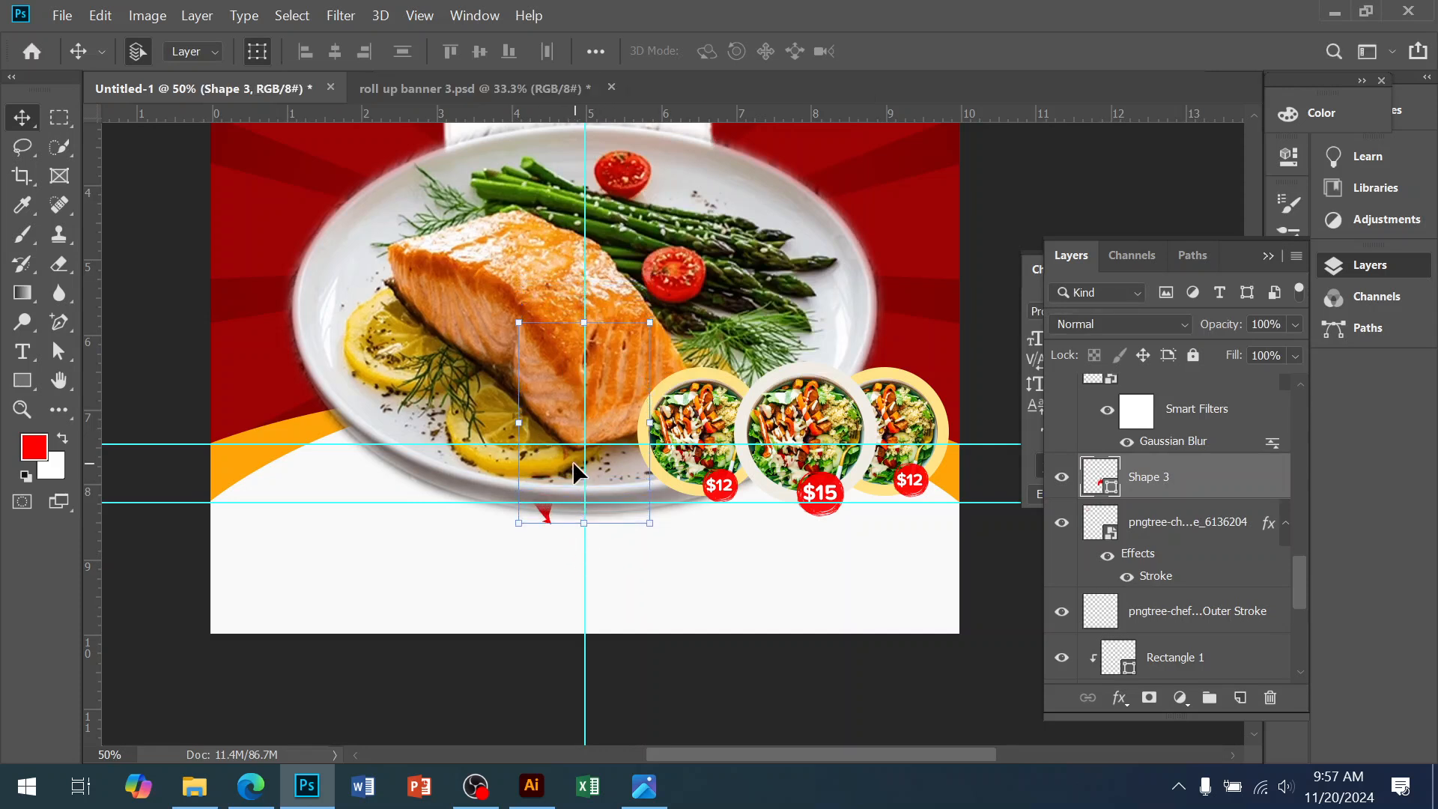
pyautogui.hotkey('shift', 'Down')
pyautogui.hotkey('shift', 'Down')
pyautogui.hotkey('shift', 'Down')
pyautogui.hotkey('shift', 'Down')
pyautogui.hotkey('shift', 'Down')
pyautogui.hotkey('shift', 'Down')
pyautogui.hotkey('shift', 'Down')
pyautogui.hotkey('shift', 'Down')
pyautogui.hotkey('shift', 'Down')
pyautogui.hotkey('shift', 'Down')
pyautogui.hotkey('shift', 'Down')
pyautogui.hotkey('shift', 'Down')
pyautogui.hotkey('shift', 'Down')
pyautogui.hotkey('shift', 'Down')
pyautogui.hotkey('shift', 'Down')
pyautogui.hotkey('shift', 'Down')
pyautogui.hotkey('shift', 'Down')
pyautogui.hotkey('shift', 'Down')
pyautogui.hotkey('shift', 'Down')
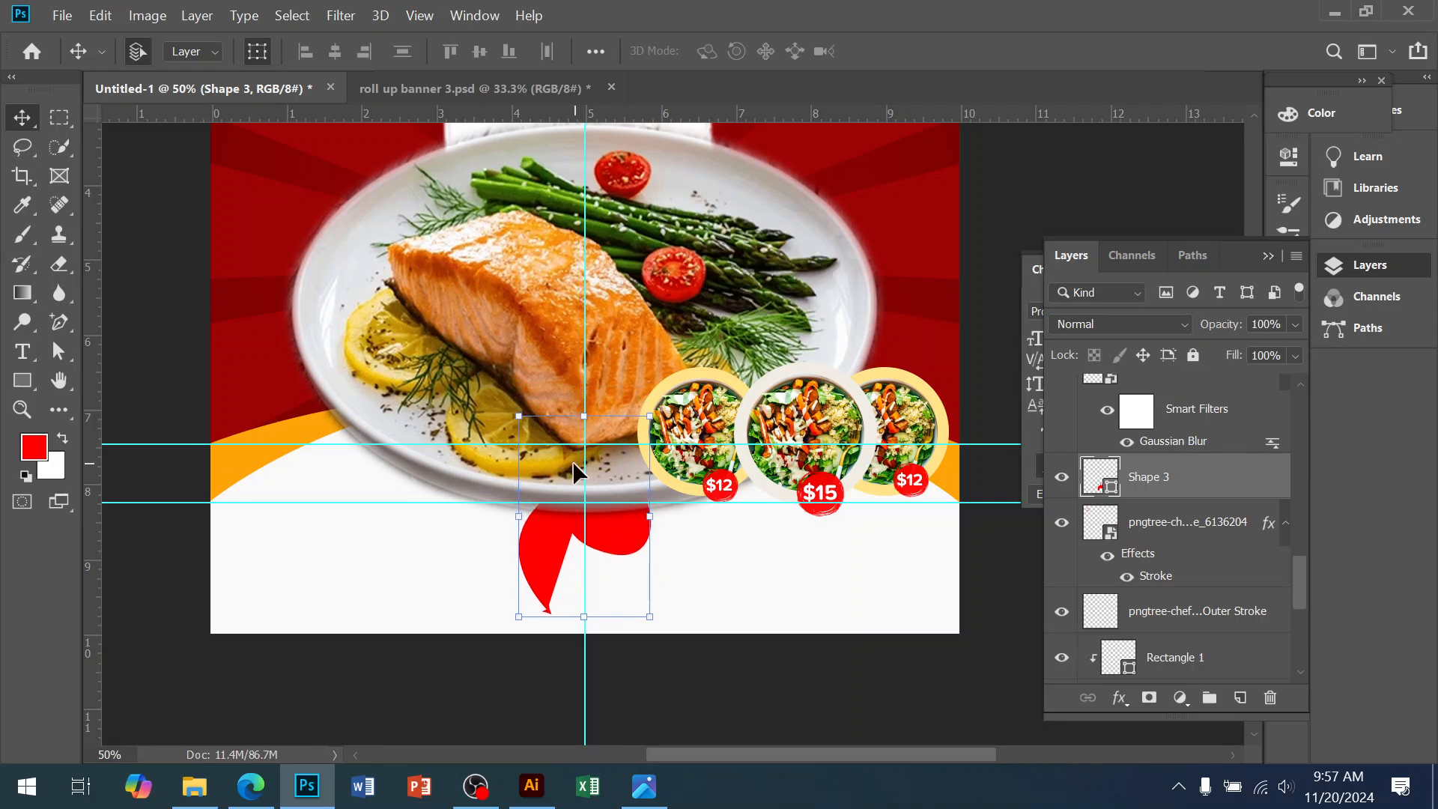
pyautogui.hotkey('ctrl', 'e')
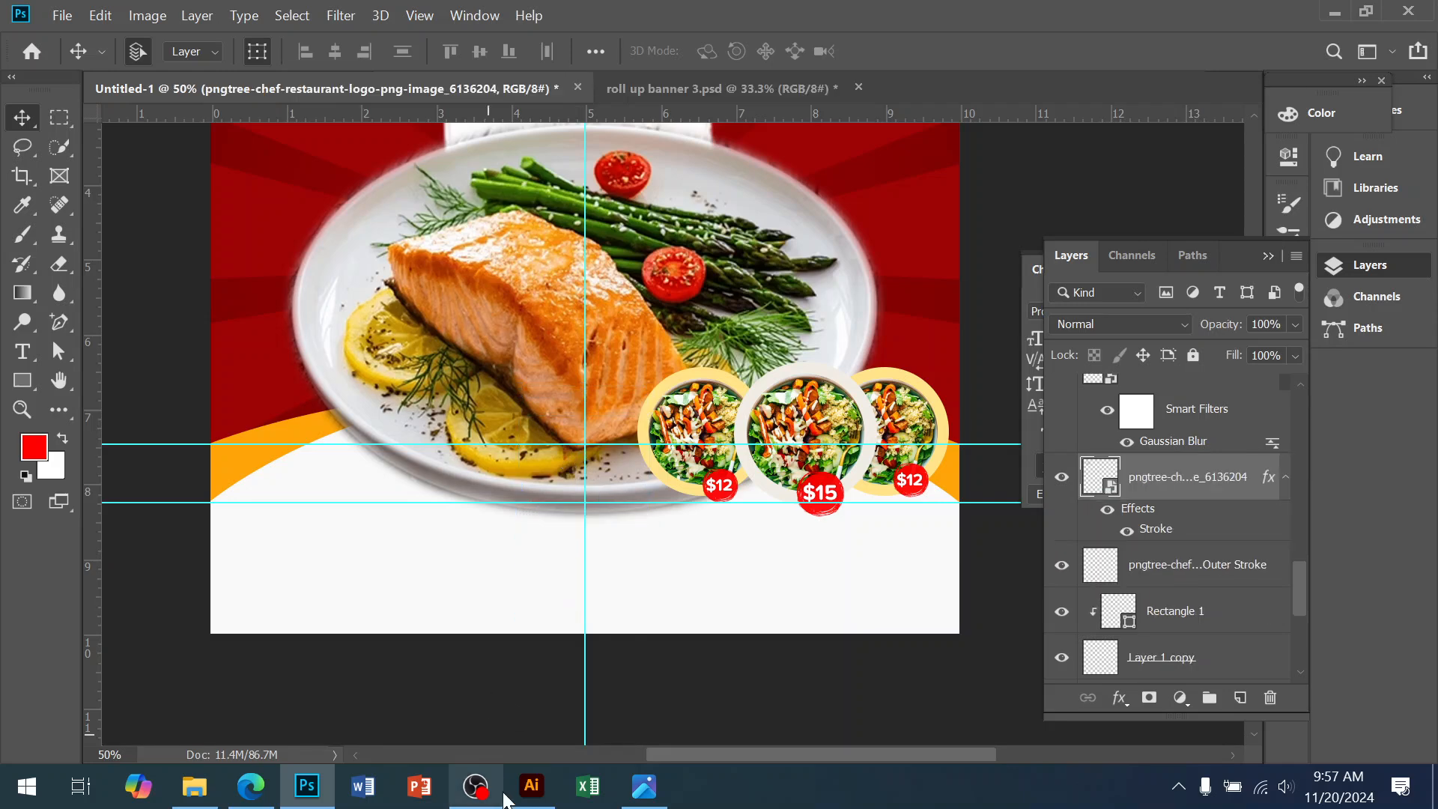
pyautogui.click(534, 787)
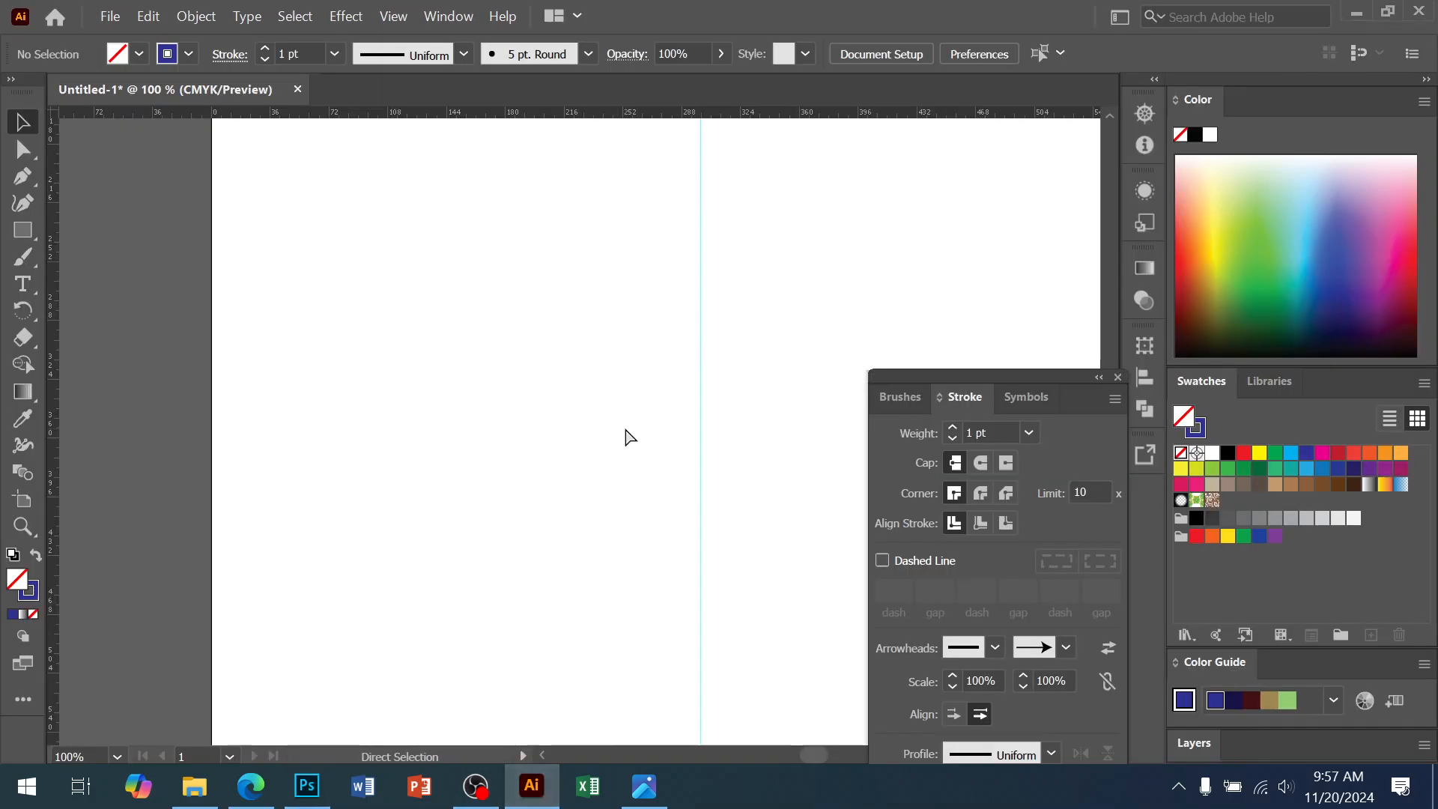
# Paste the arrow back and flatten its transparency into a filled group
pyautogui.hotkey('ctrl', 'v')
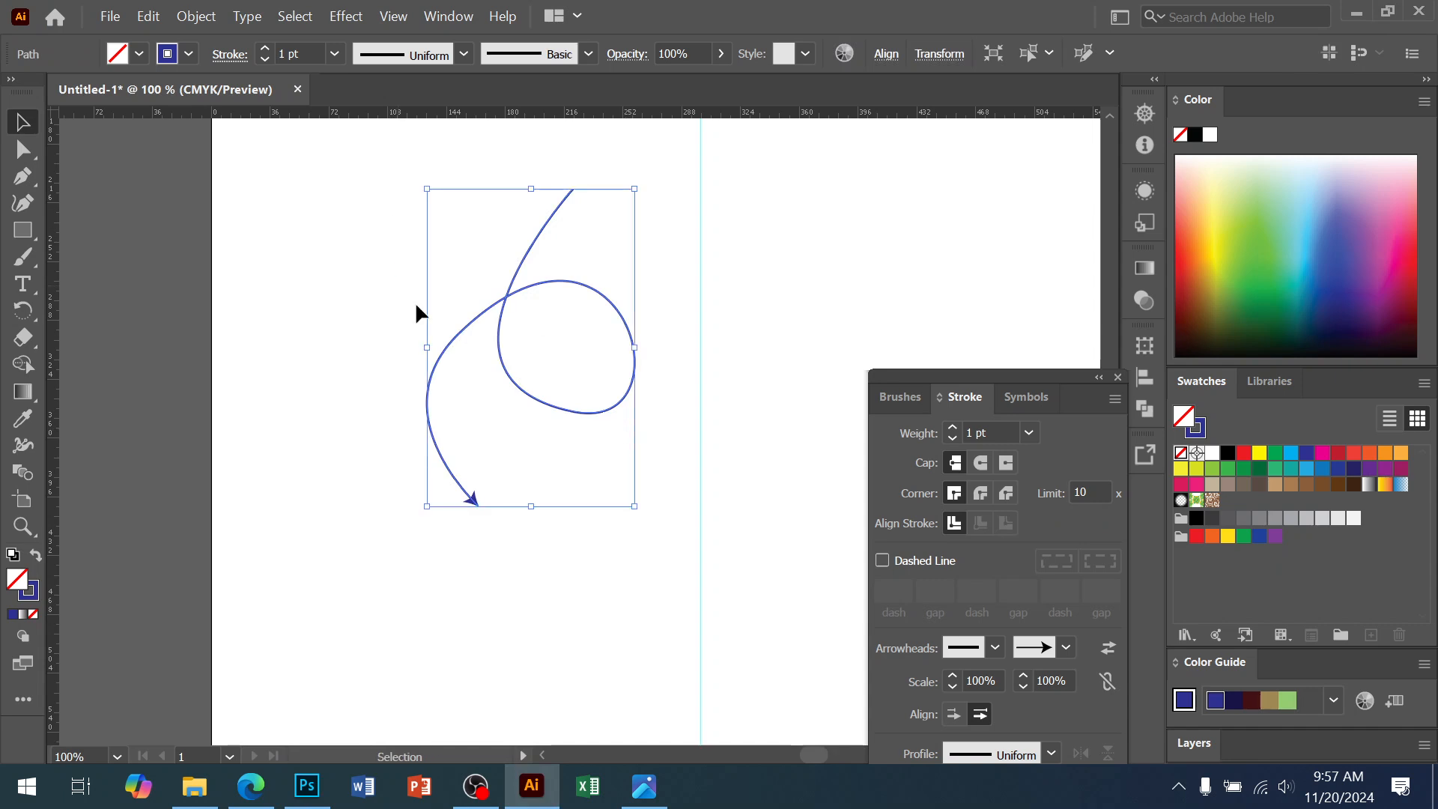
pyautogui.click(193, 16)
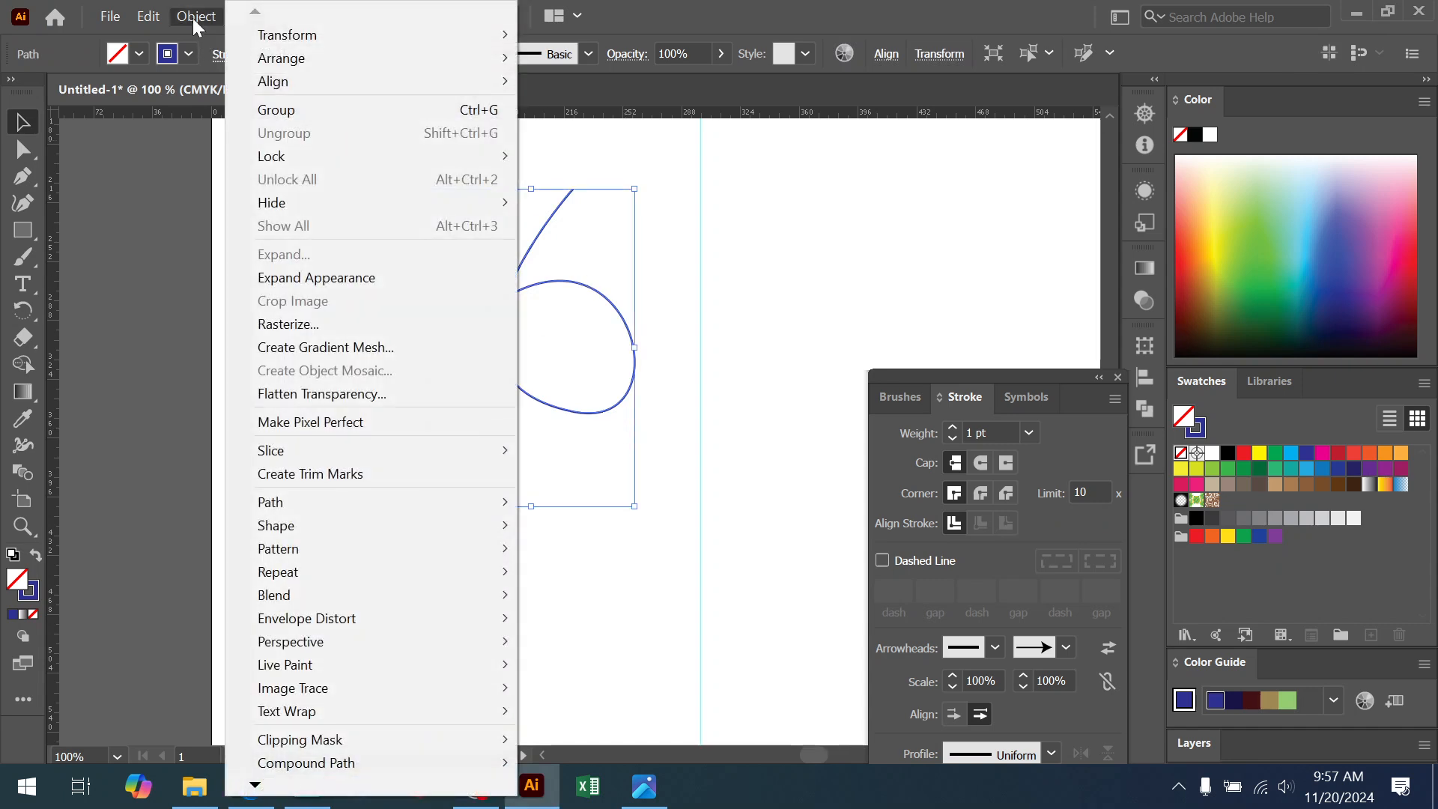
pyautogui.click(320, 397)
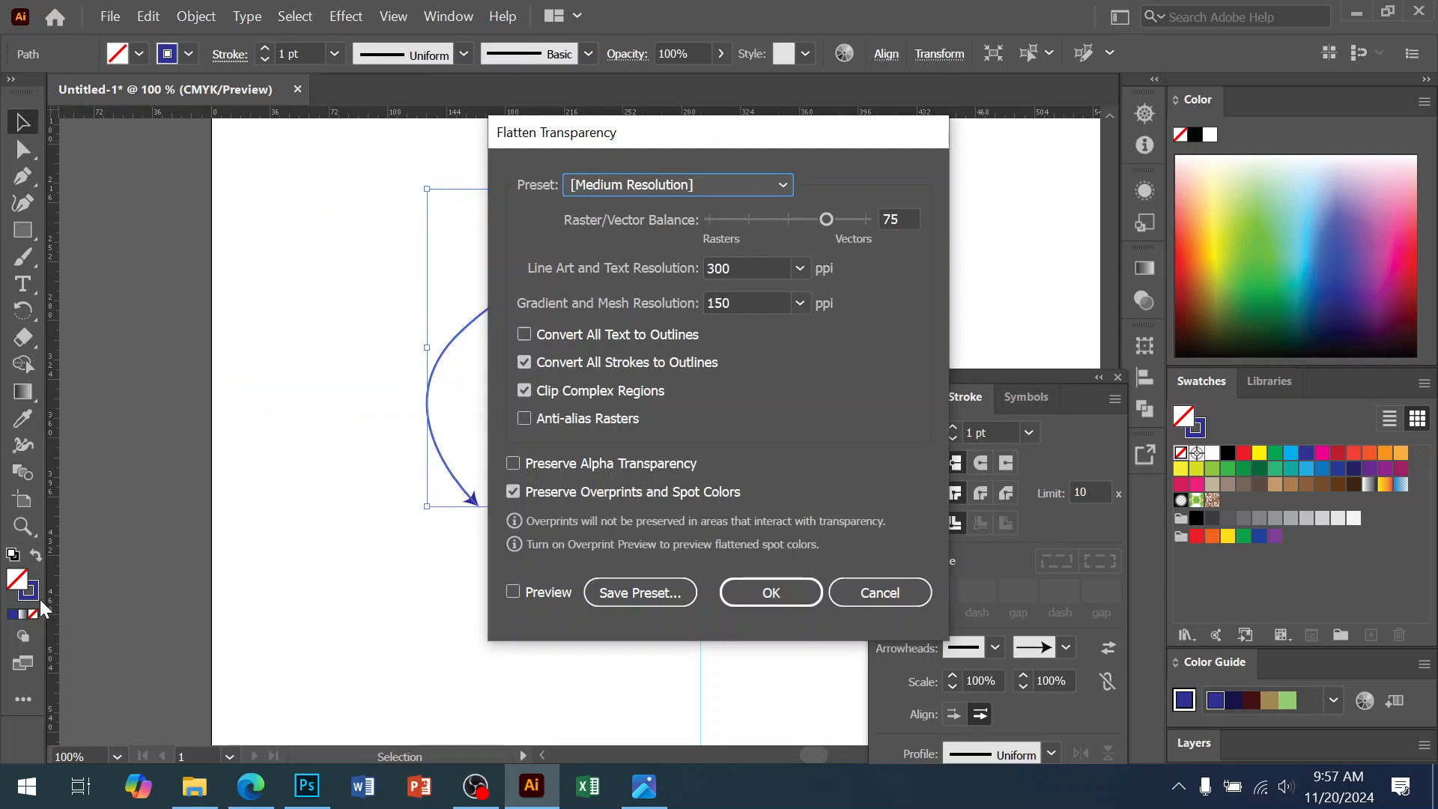
pyautogui.click(877, 593)
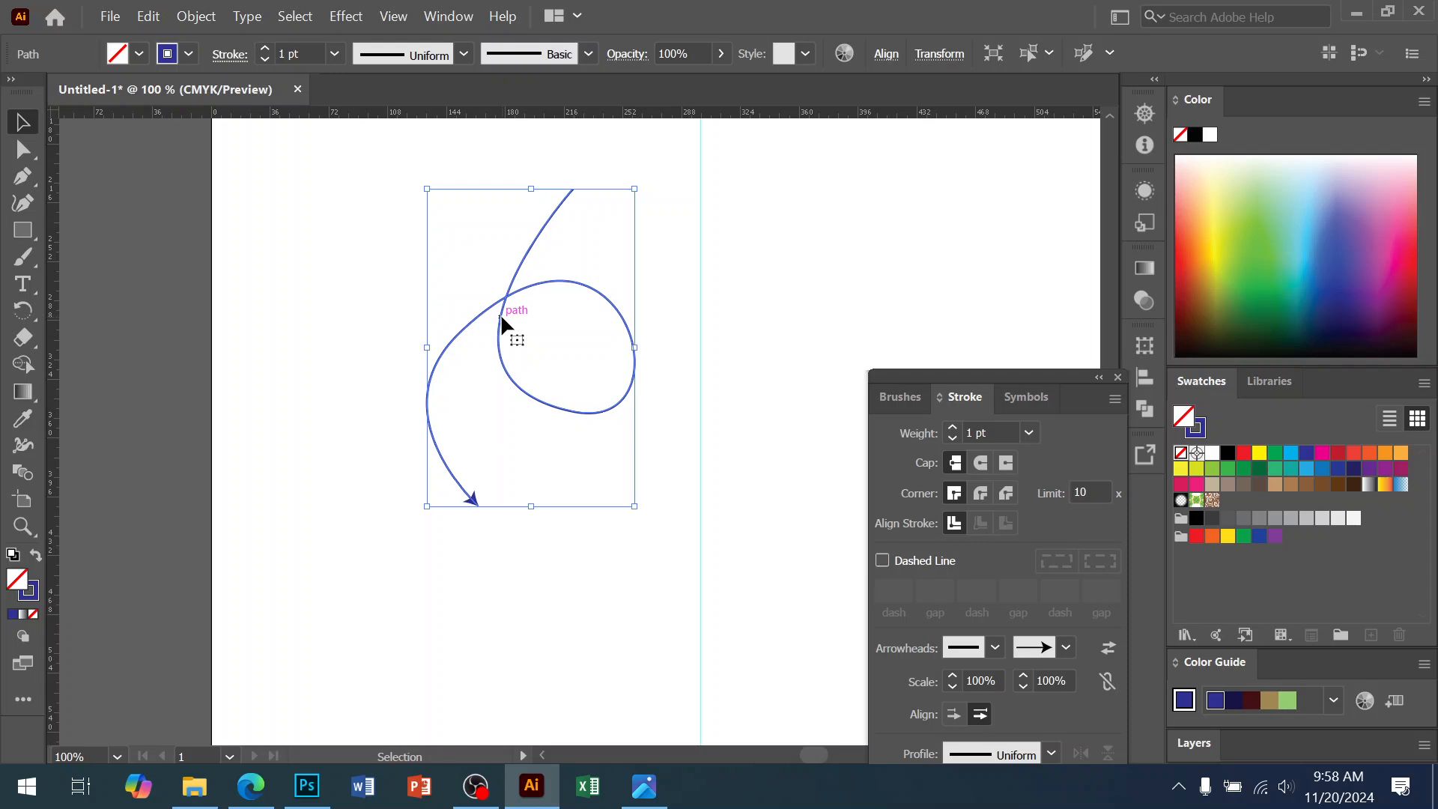
pyautogui.click(196, 16)
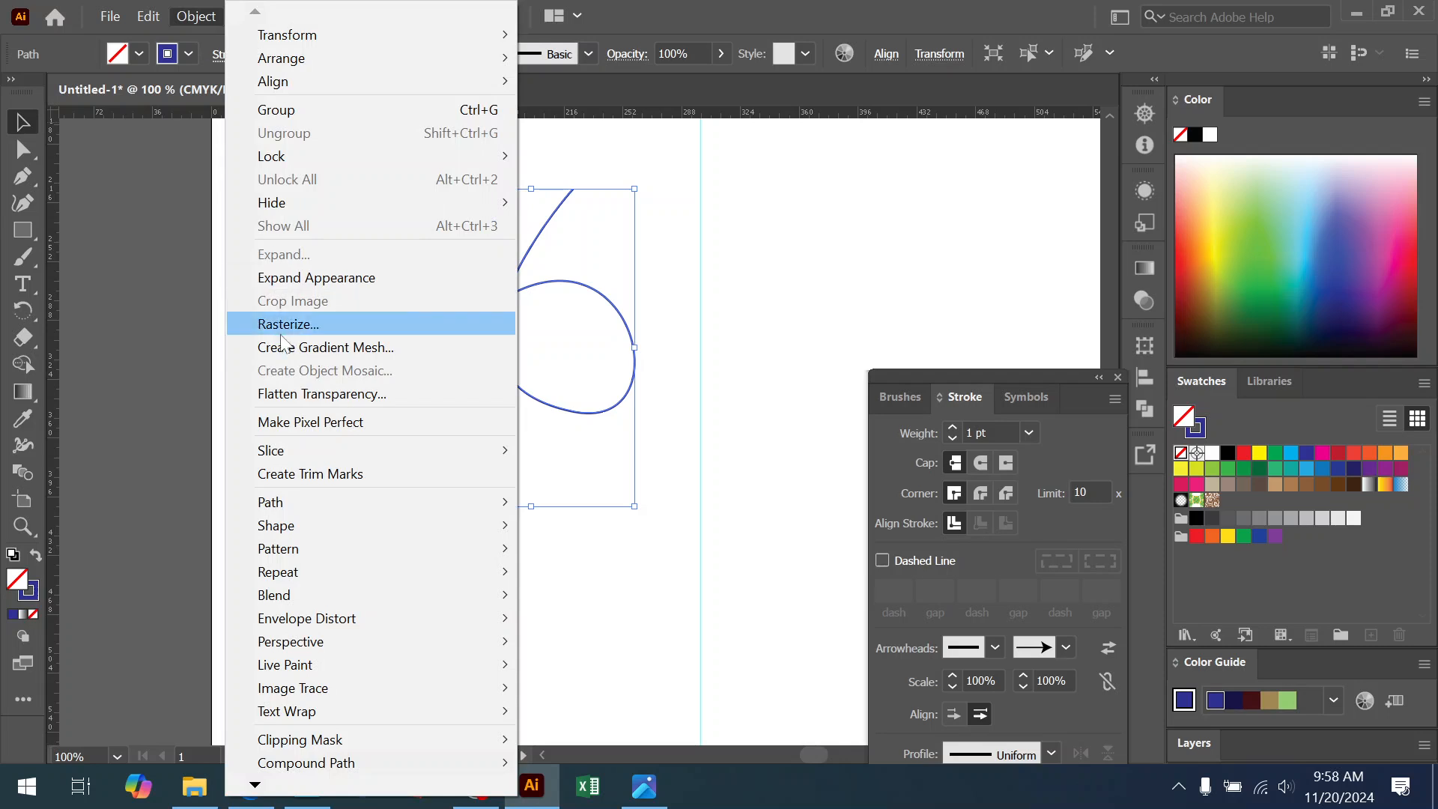
pyautogui.click(290, 391)
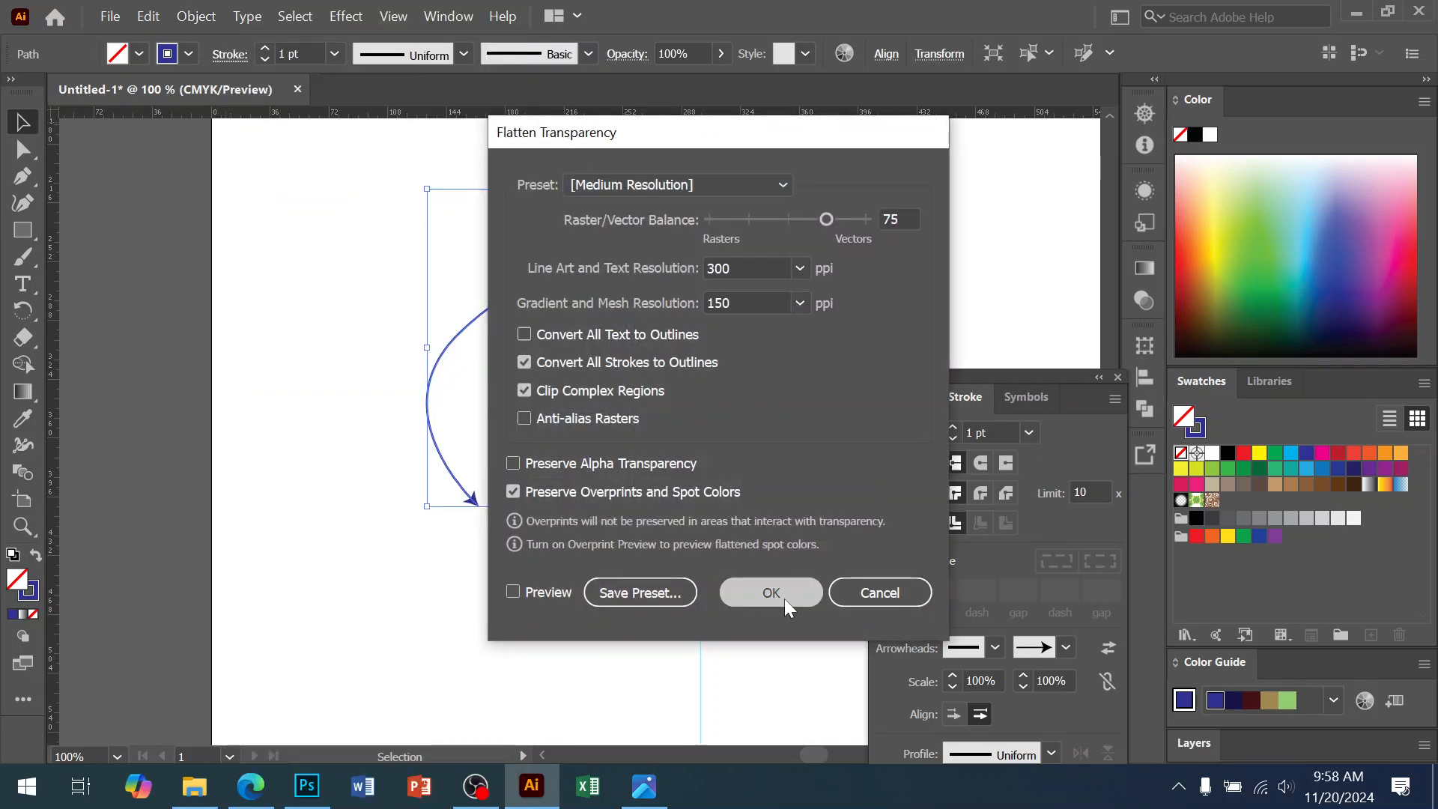
pyautogui.click(771, 592)
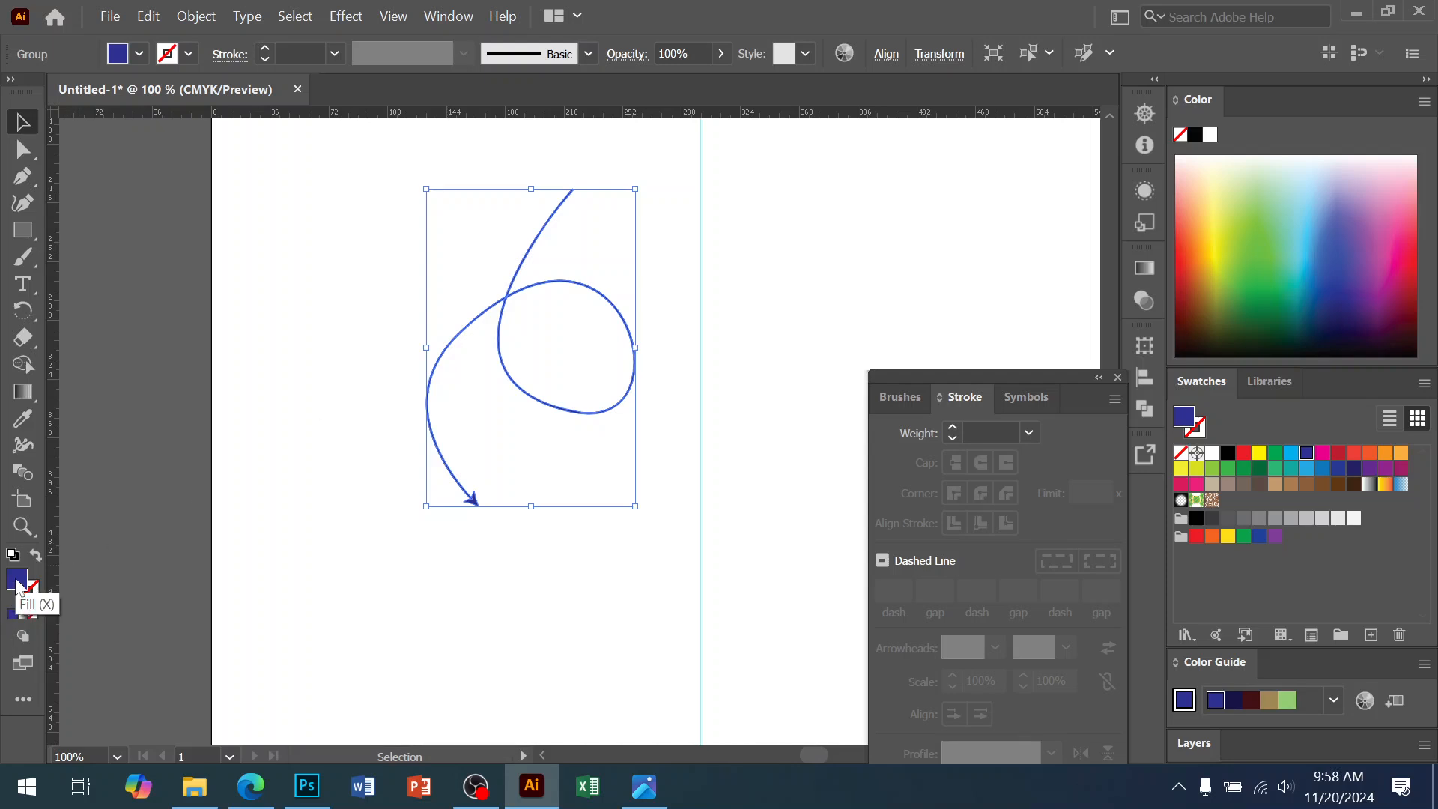
# Revert to a stroked path, re-flatten into a filled blue group, and cut it to the clipboard
pyautogui.hotkey('shift', 'x')
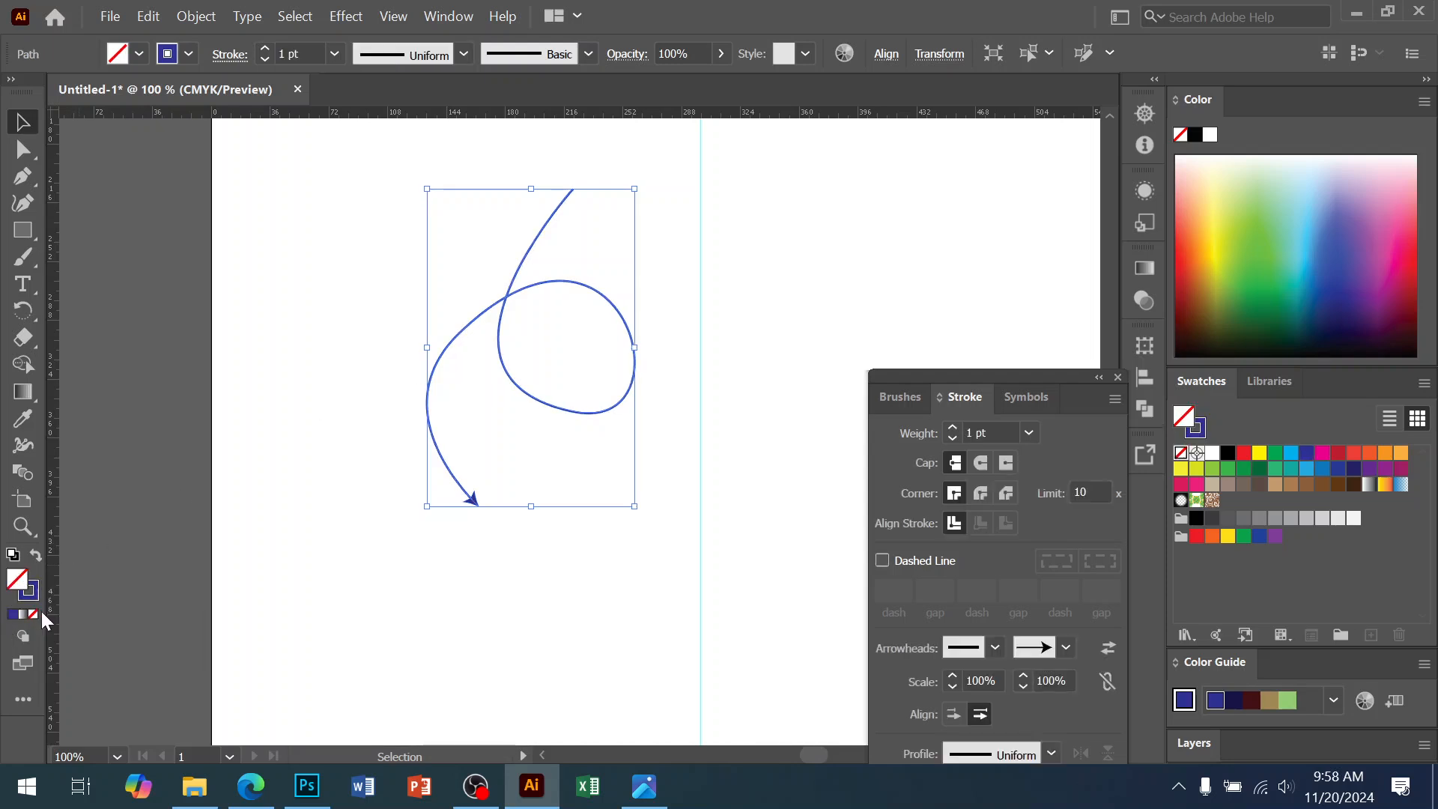
pyautogui.click(194, 23)
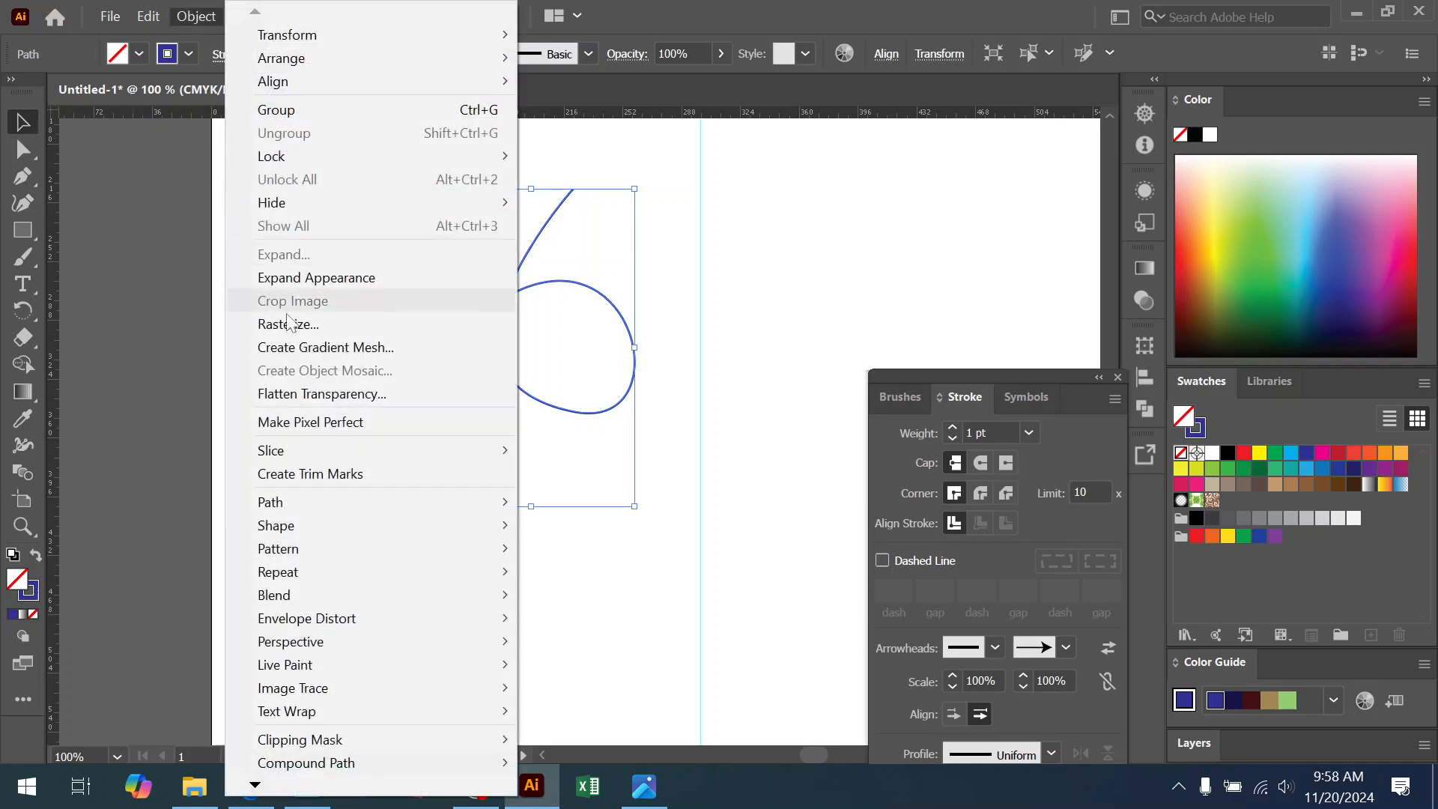
pyautogui.click(374, 393)
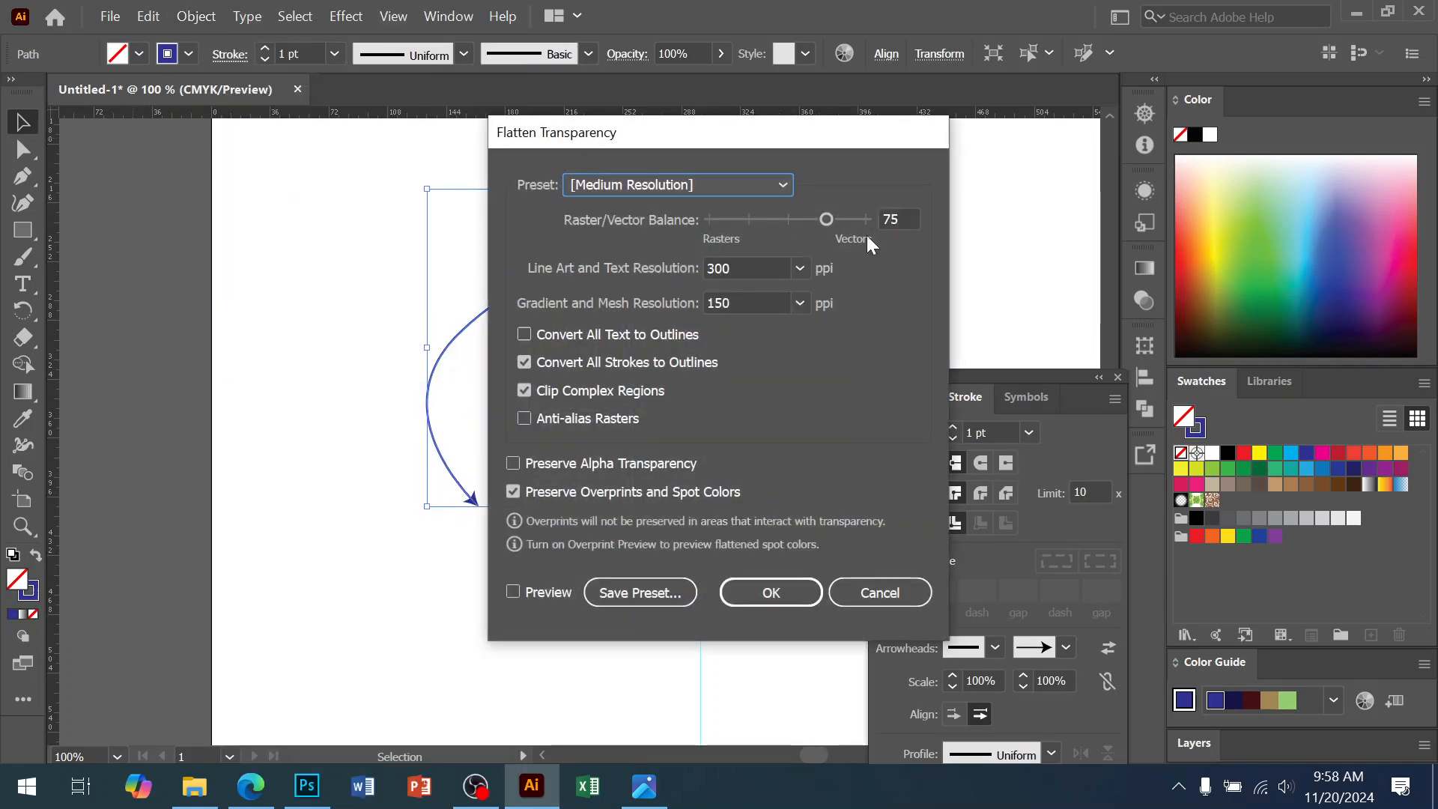
pyautogui.click(774, 604)
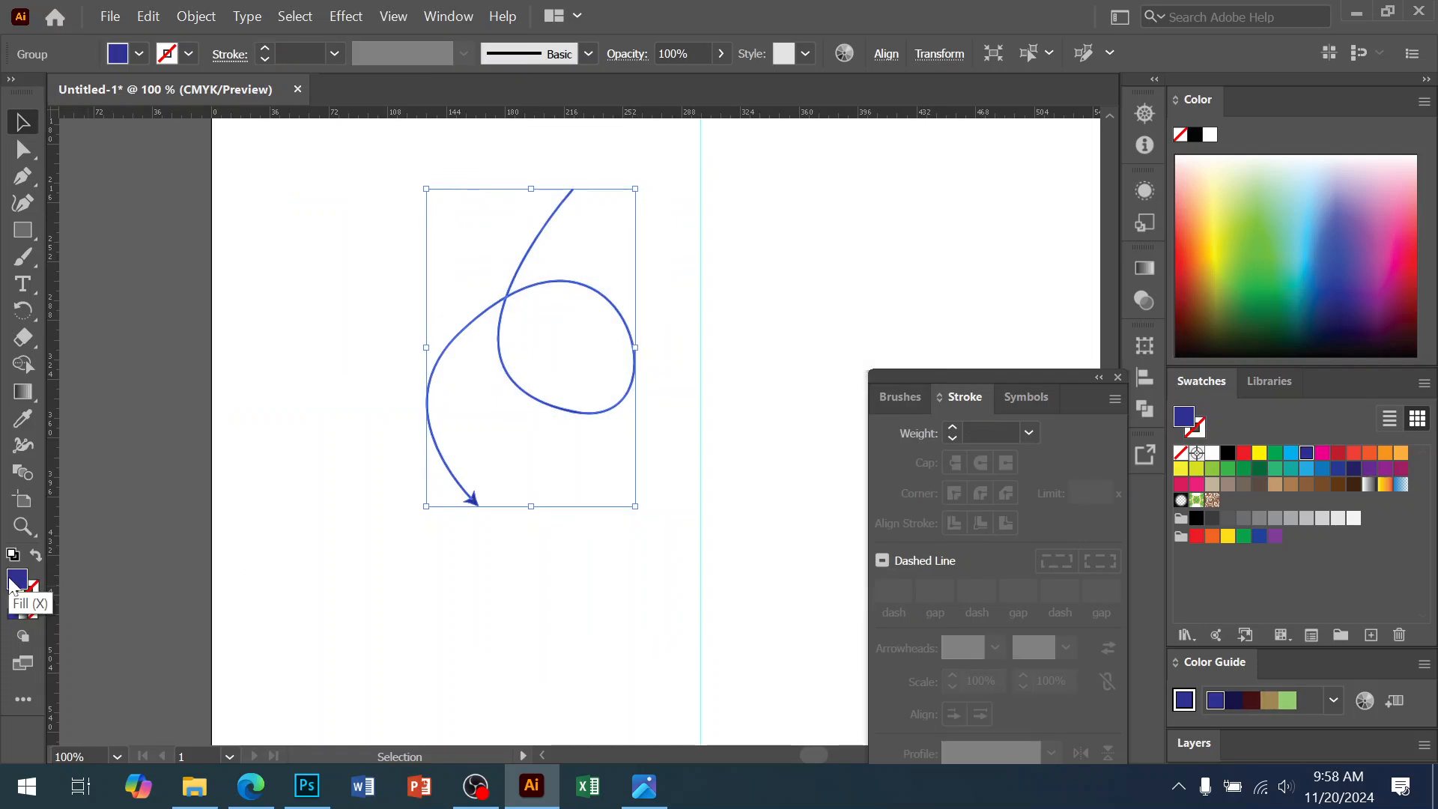
pyautogui.press('a')
pyautogui.hotkey('ctrl', 'x')
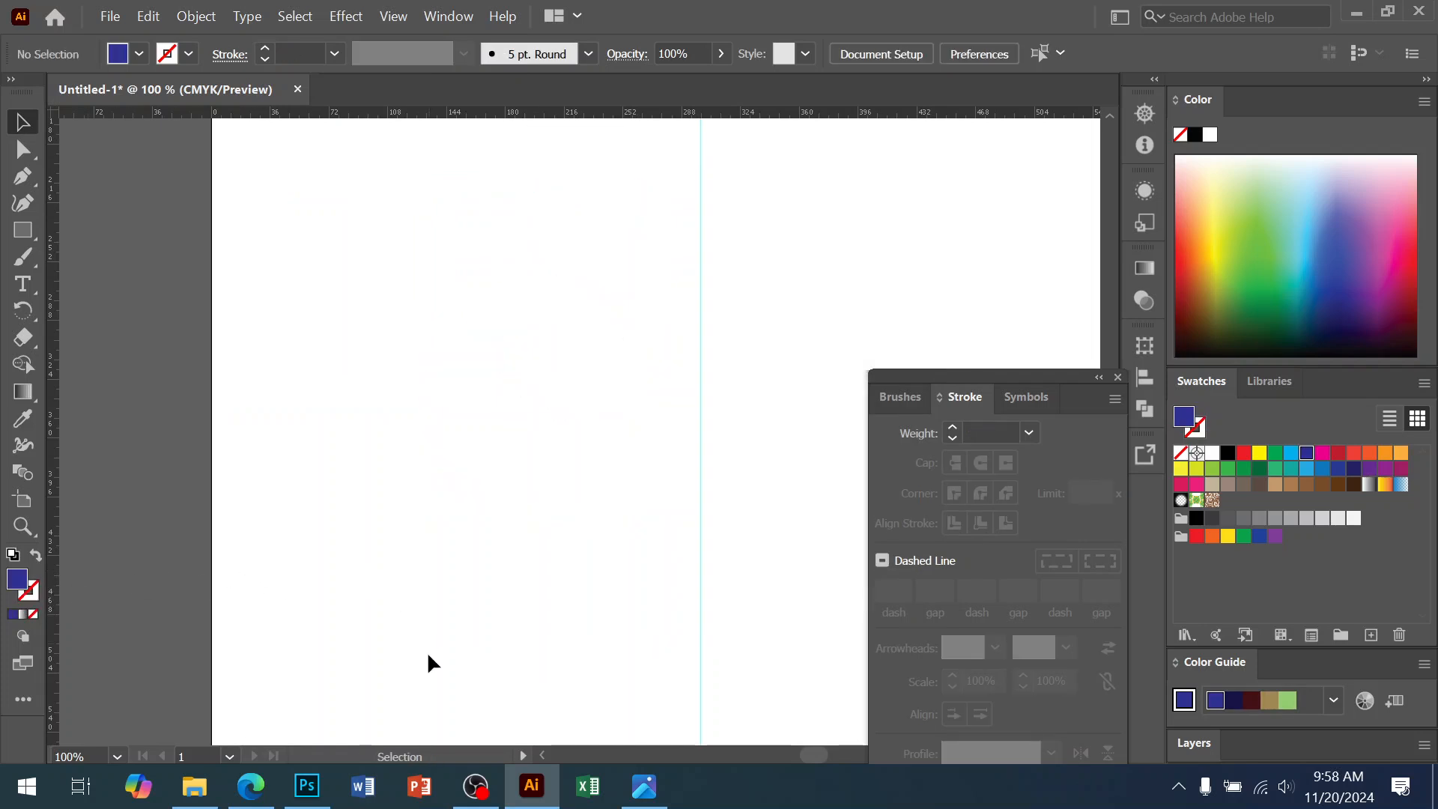
# Paste the copied curly arrow into the poster as a shape layer
pyautogui.click(329, 786)
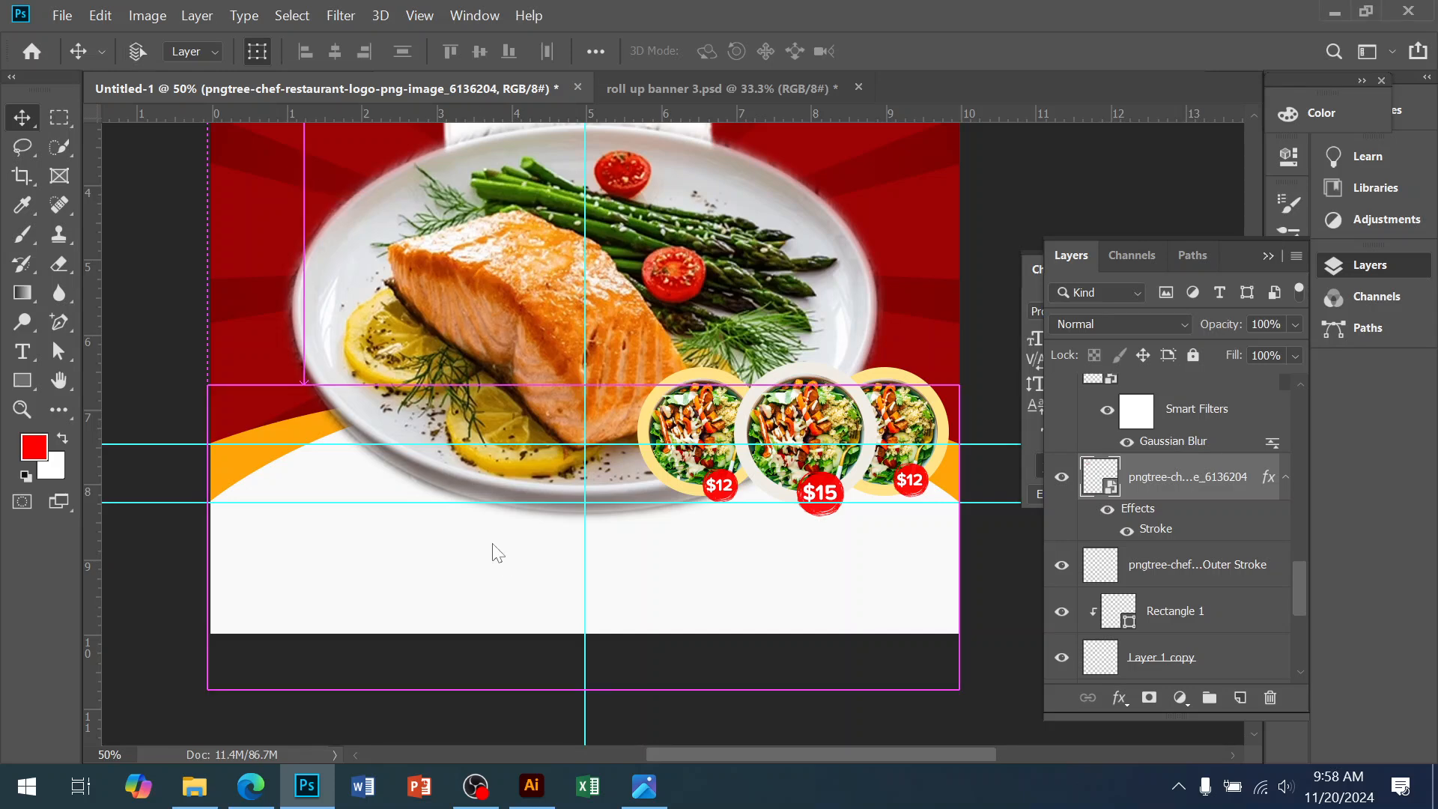
pyautogui.hotkey('ctrl', 'v')
pyautogui.click(781, 208)
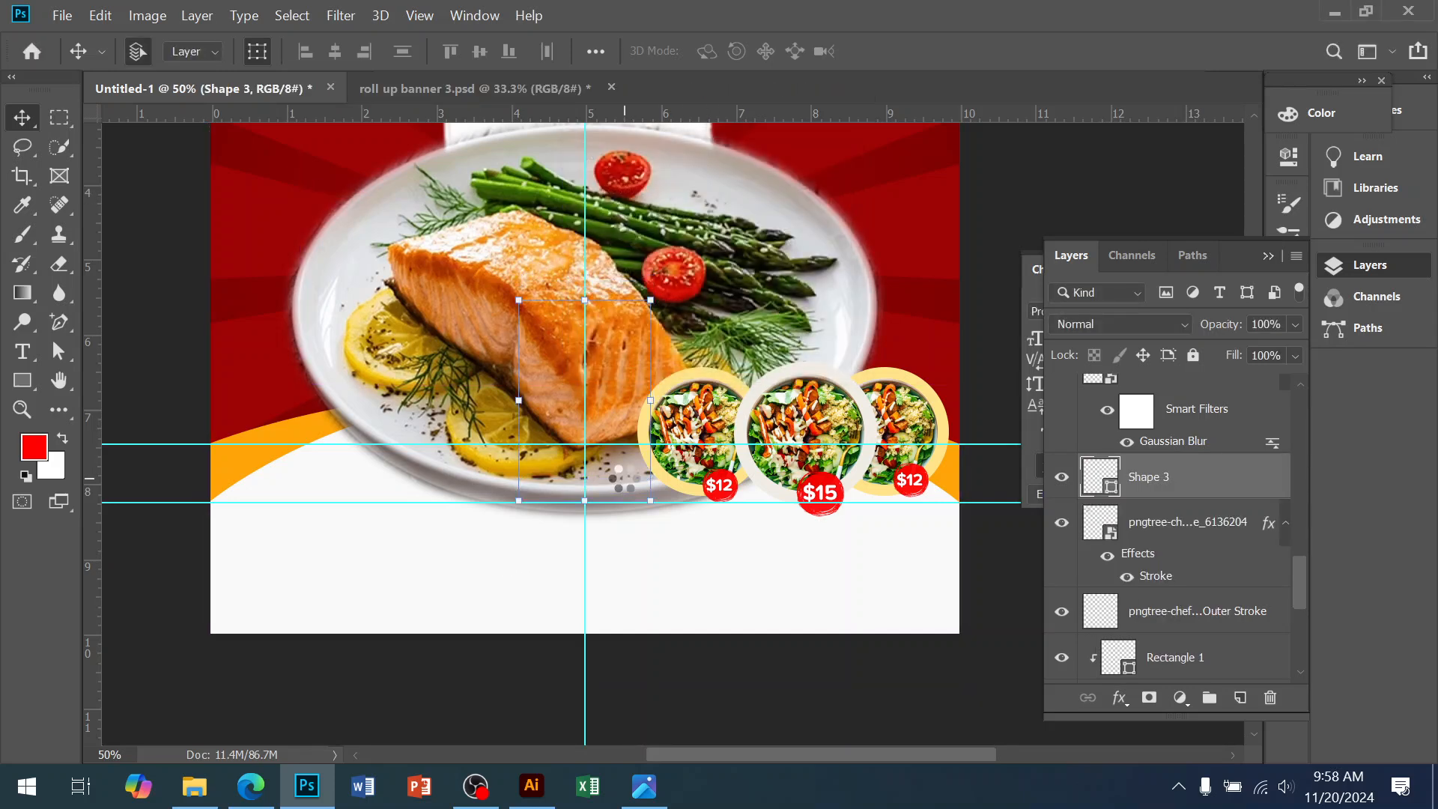
pyautogui.hotkey('shift', 'Down')
pyautogui.hotkey('shift', 'Down')
pyautogui.hotkey('shift', 'Down')
pyautogui.hotkey('shift', 'Down')
pyautogui.hotkey('shift', 'Down')
pyautogui.hotkey('shift', 'Down')
pyautogui.hotkey('shift', 'Down')
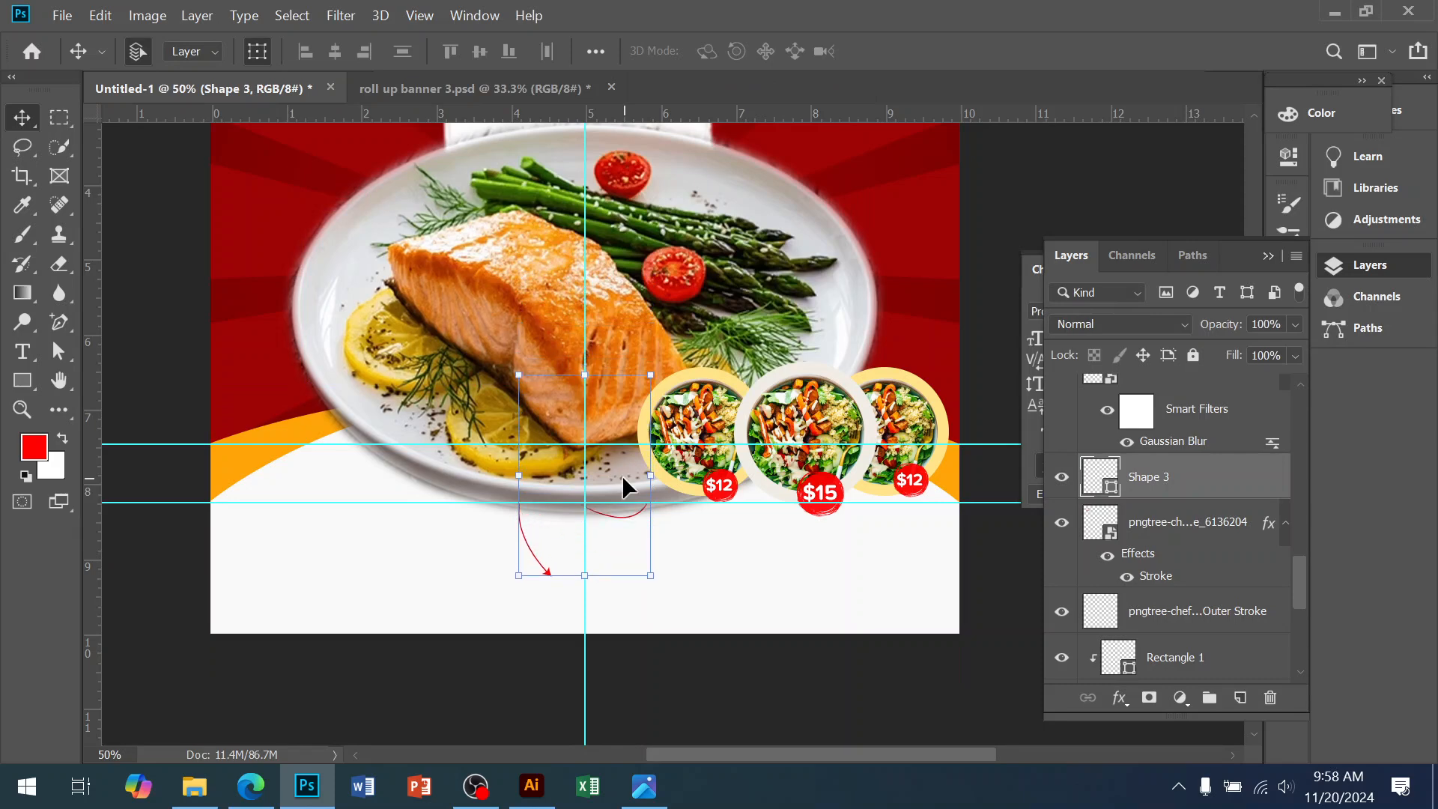
# Move the arrow left beneath the plate and tilt it slightly
pyautogui.keyDown('ctrl'); pyautogui.click(520, 514); pyautogui.keyUp('ctrl')
pyautogui.moveTo(555, 597); pyautogui.dragTo(204, 595)
pyautogui.moveTo(247, 644); pyautogui.dragTo(275, 476)
pyautogui.click(642, 791)
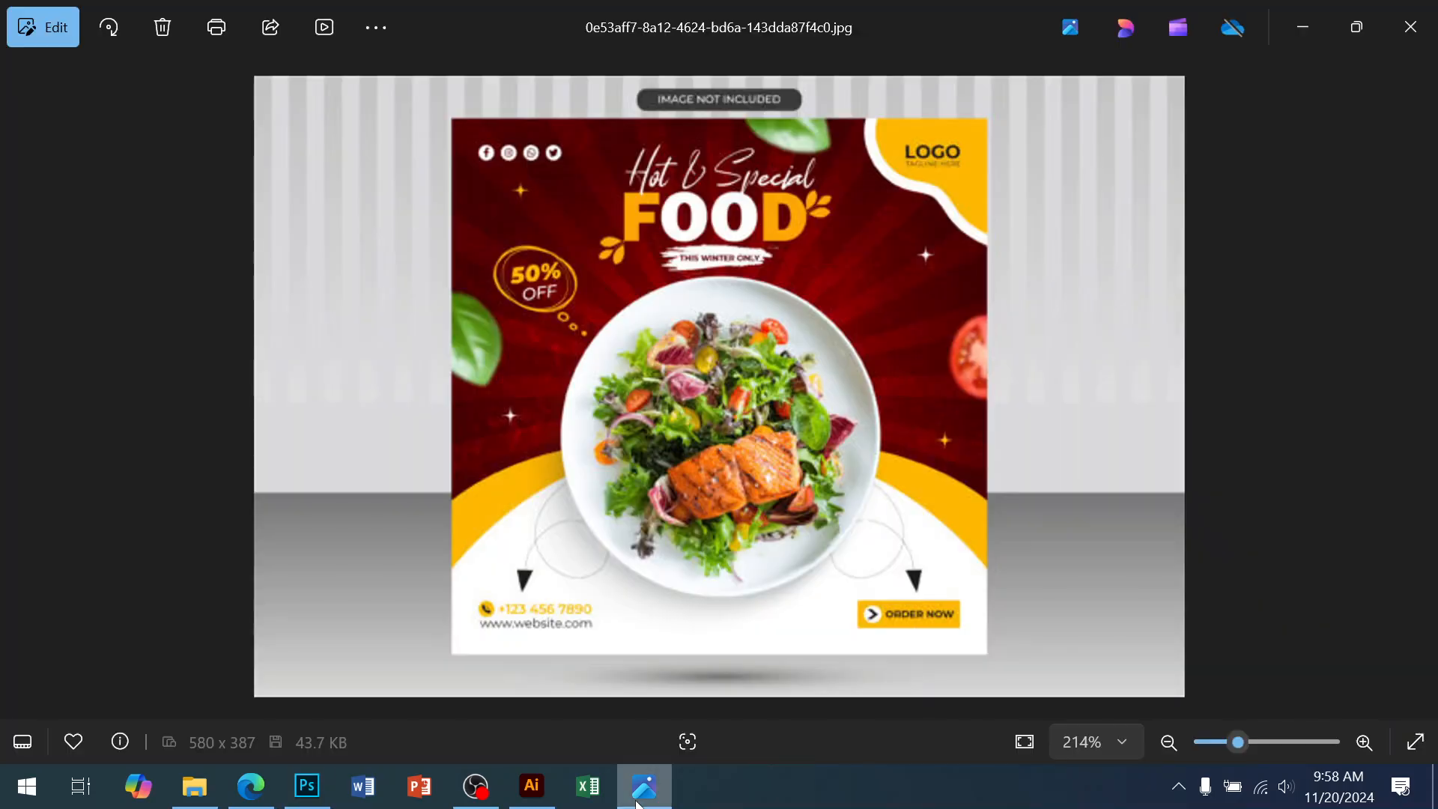
pyautogui.click(638, 792)
pyautogui.moveTo(285, 439)
pyautogui.mouseDown()
pyautogui.moveTo(291, 407)
pyautogui.moveTo(296, 421)
pyautogui.mouseUp()
pyautogui.moveTo(325, 530); pyautogui.dragTo(325, 570)
# Commit the tilted arrow and nudge its copy slightly right
pyautogui.press('Return')
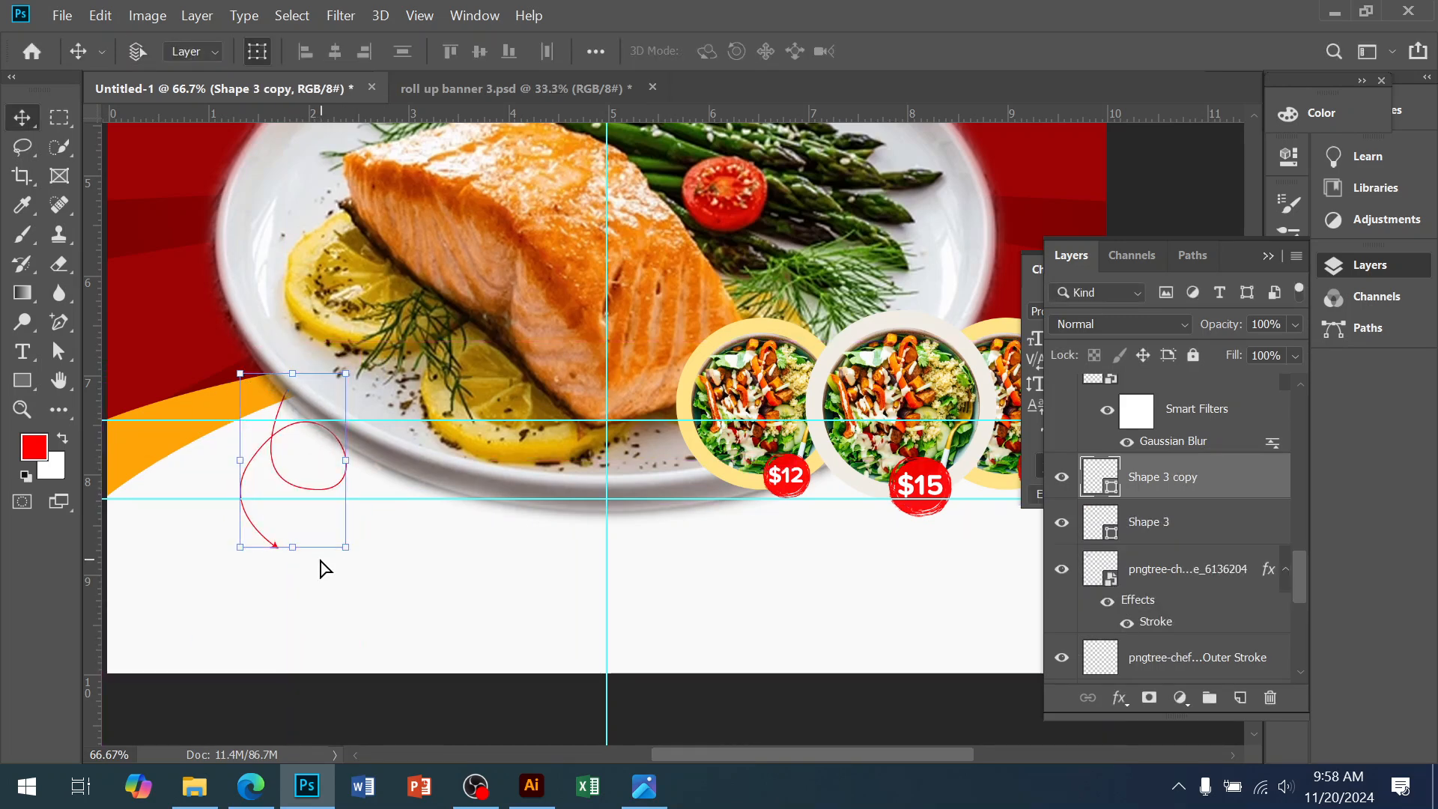
pyautogui.moveTo(271, 441); pyautogui.dragTo(777, 473)
pyautogui.hotkey('ctrl', 'z')
pyautogui.click(268, 540)
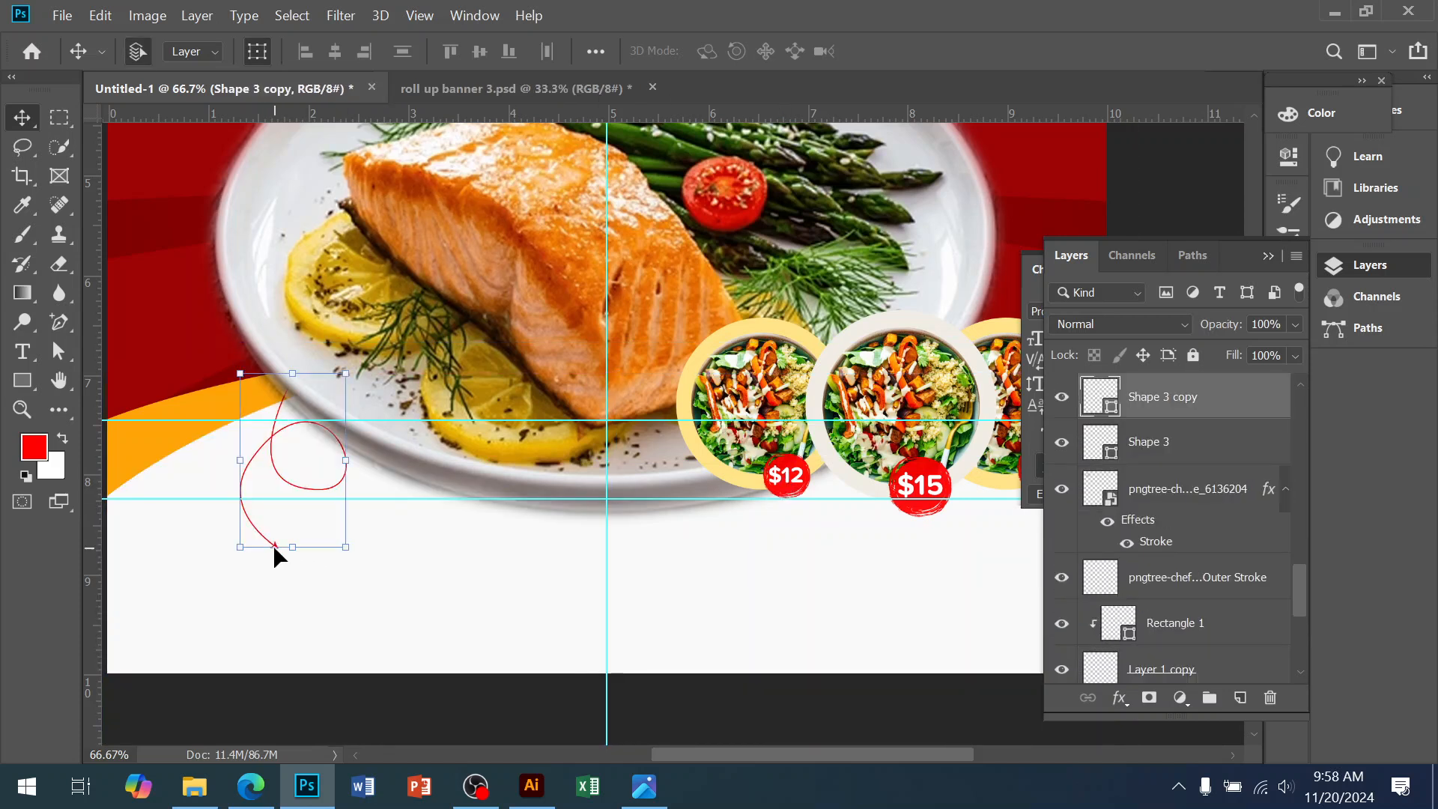
pyautogui.moveTo(276, 542); pyautogui.dragTo(539, 578)
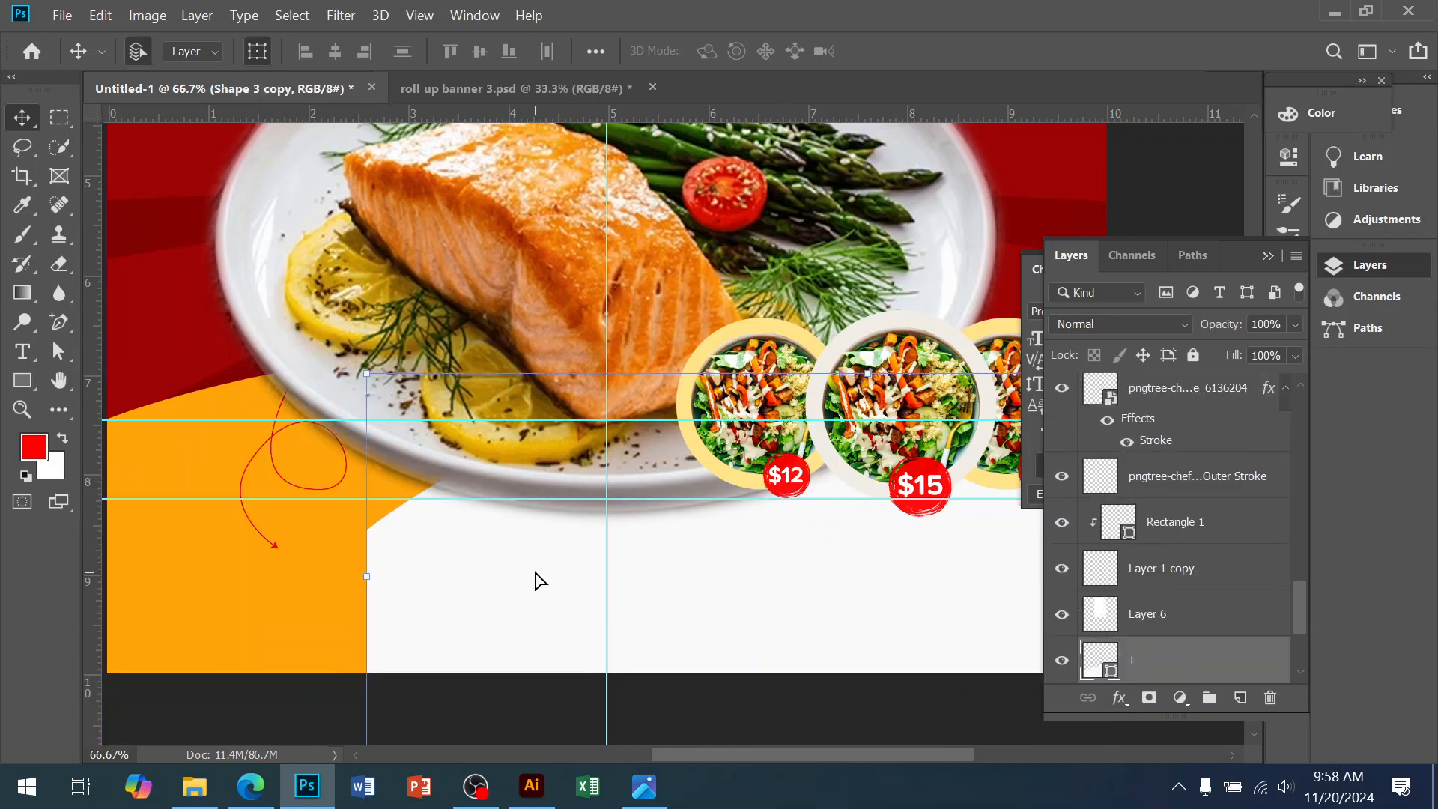
pyautogui.hotkey('ctrl', 'z')
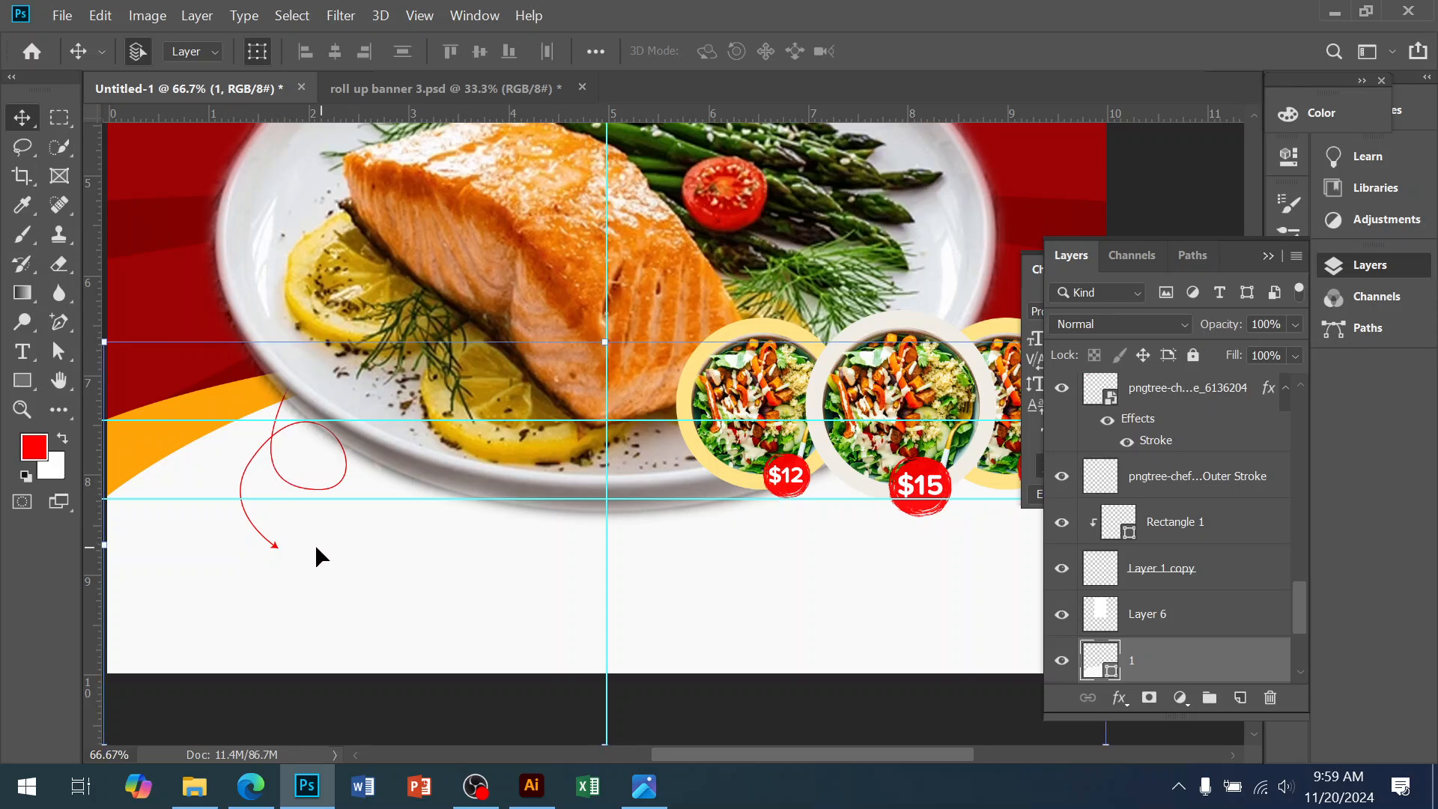
pyautogui.click(275, 547)
pyautogui.hotkey('shift', 'Right')
pyautogui.hotkey('shift', 'Right')
pyautogui.hotkey('shift', 'Right')
pyautogui.hotkey('shift', 'Right')
pyautogui.hotkey('shift', 'Right')
pyautogui.hotkey('shift', 'Right')
pyautogui.hotkey('shift', 'Right')
pyautogui.hotkey('shift', 'Right')
pyautogui.hotkey('shift', 'Right')
pyautogui.hotkey('shift', 'Right')
pyautogui.hotkey('shift', 'Right')
pyautogui.hotkey('shift', 'Right')
pyautogui.hotkey('shift', 'Right')
pyautogui.hotkey('shift', 'Right')
pyautogui.hotkey('shift', 'Right')
pyautogui.hotkey('shift', 'Right')
pyautogui.hotkey('shift', 'Right')
pyautogui.hotkey('shift', 'Right')
pyautogui.hotkey('shift', 'Right')
pyautogui.hotkey('shift', 'Right')
pyautogui.hotkey('shift', 'Right')
pyautogui.hotkey('shift', 'Right')
pyautogui.hotkey('shift', 'Right')
pyautogui.hotkey('shift', 'Right')
pyautogui.hotkey('shift', 'Right')
pyautogui.hotkey('shift', 'Right')
pyautogui.hotkey('shift', 'Right')
pyautogui.hotkey('shift', 'Right')
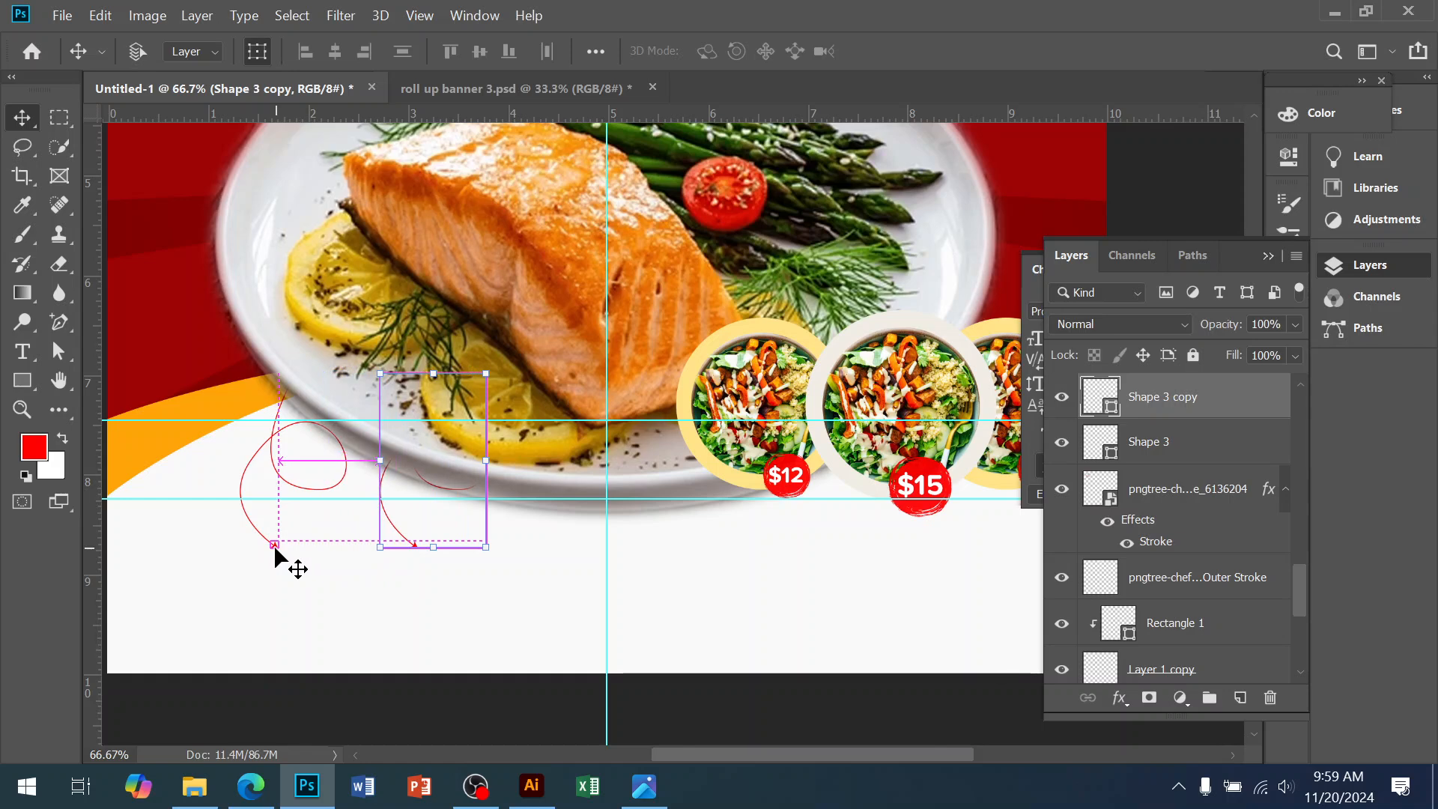
# Flip the arrow copy horizontally, move it under the $12 and $15 circles, and stretch it taller
pyautogui.hotkey('ctrl', 't')
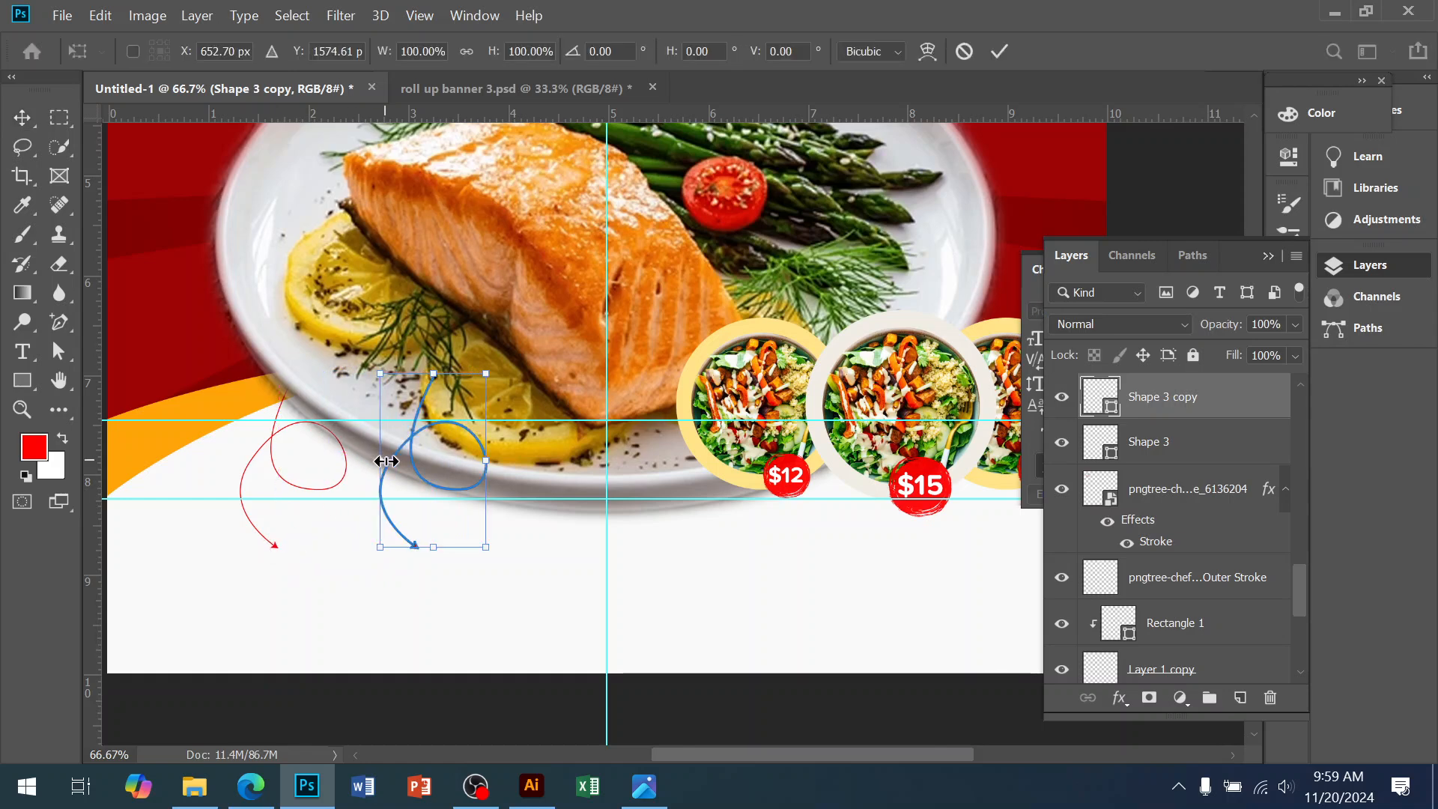
pyautogui.rightClick(413, 442)
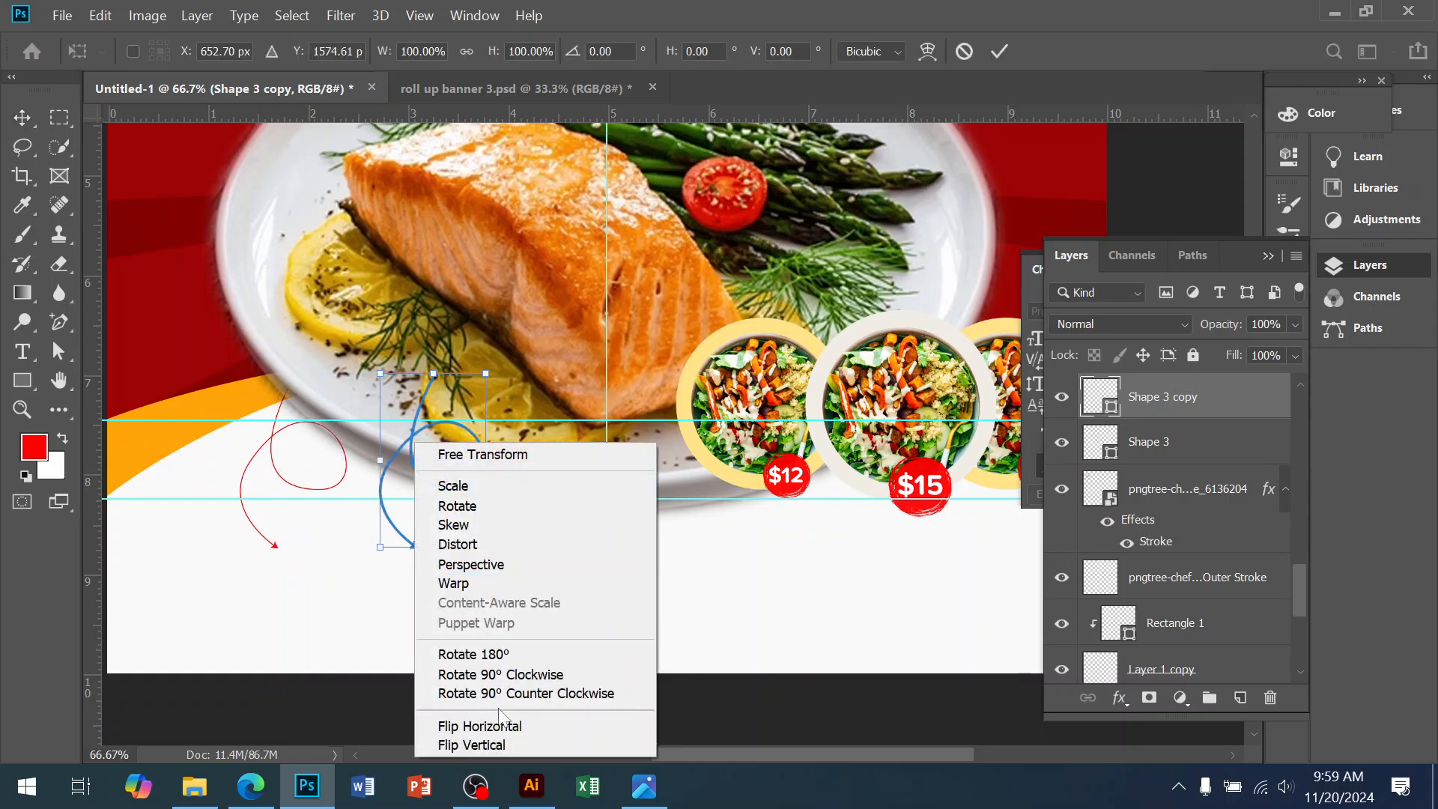
pyautogui.click(480, 726)
pyautogui.hotkey('shift', 'Right')
pyautogui.hotkey('shift', 'Right')
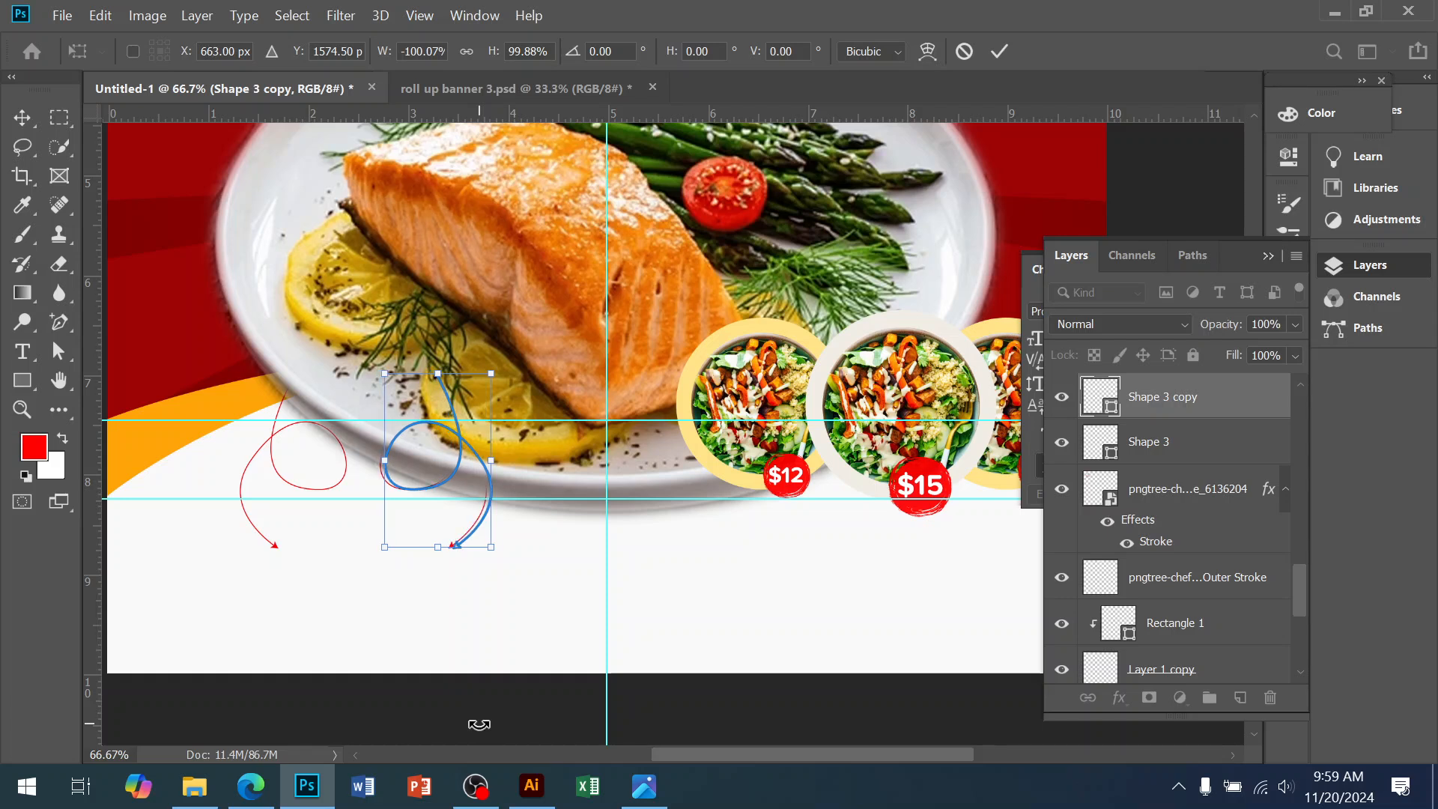
pyautogui.hotkey('shift', 'Right')
pyautogui.hotkey('shift', 'Right')
pyautogui.hotkey('shift', 'Right')
pyautogui.hotkey('shift', 'Right')
pyautogui.hotkey('shift', 'Right')
pyautogui.hotkey('shift', 'Right')
pyautogui.hotkey('shift', 'Right')
pyautogui.hotkey('shift', 'Right')
pyautogui.hotkey('shift', 'Right')
pyautogui.hotkey('shift', 'Right')
pyautogui.hotkey('shift', 'Right')
pyautogui.hotkey('shift', 'Right')
pyautogui.hotkey('shift', 'Right')
pyautogui.hotkey('shift', 'Right')
pyautogui.hotkey('shift', 'Right')
pyautogui.hotkey('shift', 'Right')
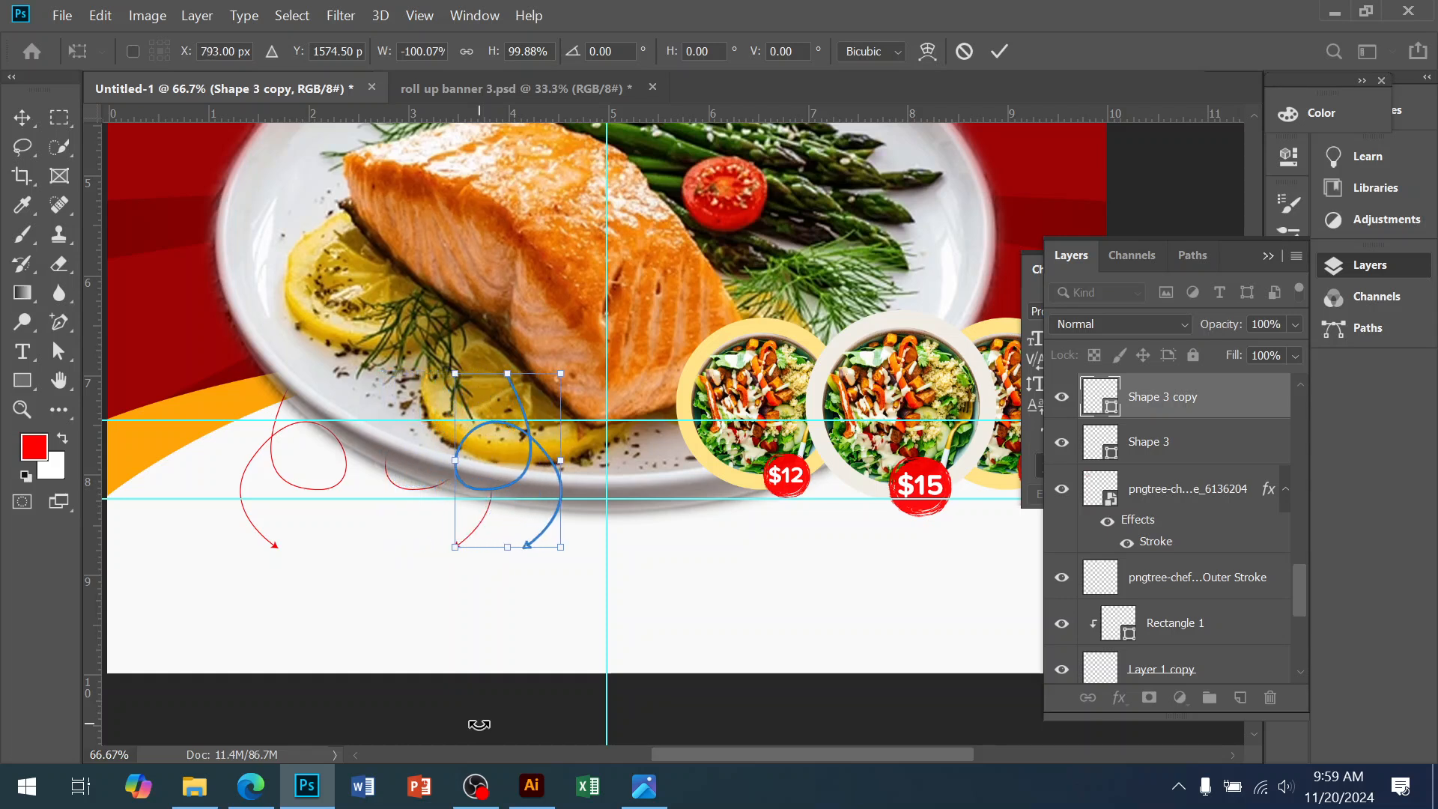
pyautogui.hotkey('shift', 'Right')
pyautogui.hotkey('shift', 'Right')
pyautogui.hotkey('shift', 'Right')
pyautogui.hotkey('shift', 'Right')
pyautogui.hotkey('shift', 'Right')
pyautogui.hotkey('shift', 'Right')
pyautogui.hotkey('shift', 'Right')
pyautogui.hotkey('shift', 'Right')
pyautogui.hotkey('shift', 'Right')
pyautogui.hotkey('shift', 'Right')
pyautogui.hotkey('shift', 'Right')
pyautogui.hotkey('shift', 'Right')
pyautogui.hotkey('shift', 'Right')
pyautogui.hotkey('shift', 'Right')
pyautogui.hotkey('shift', 'Right')
pyautogui.hotkey('shift', 'Right')
pyautogui.hotkey('shift', 'Right')
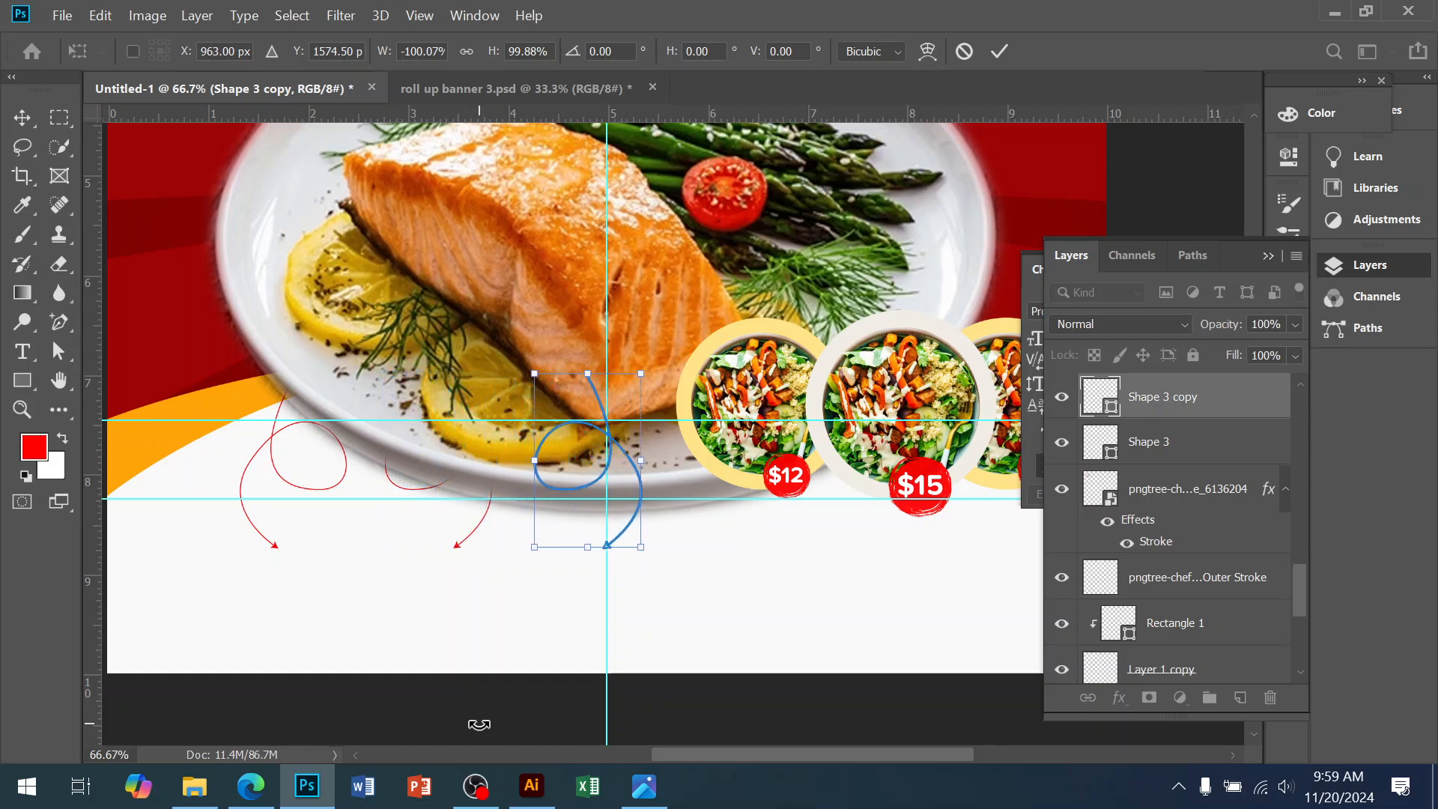
pyautogui.hotkey('shift', 'Right')
pyautogui.hotkey('shift', 'Right')
pyautogui.hotkey('shift', 'Right')
pyautogui.hotkey('shift', 'Right')
pyautogui.hotkey('shift', 'Right')
pyautogui.hotkey('shift', 'Right')
pyautogui.hotkey('shift', 'Right')
pyautogui.hotkey('shift', 'Right')
pyautogui.hotkey('shift', 'Right')
pyautogui.hotkey('shift', 'Right')
pyautogui.hotkey('shift', 'Right')
pyautogui.hotkey('shift', 'Right')
pyautogui.hotkey('shift', 'Right')
pyautogui.hotkey('shift', 'Right')
pyautogui.hotkey('shift', 'Right')
pyautogui.hotkey('shift', 'Right')
pyautogui.hotkey('shift', 'Right')
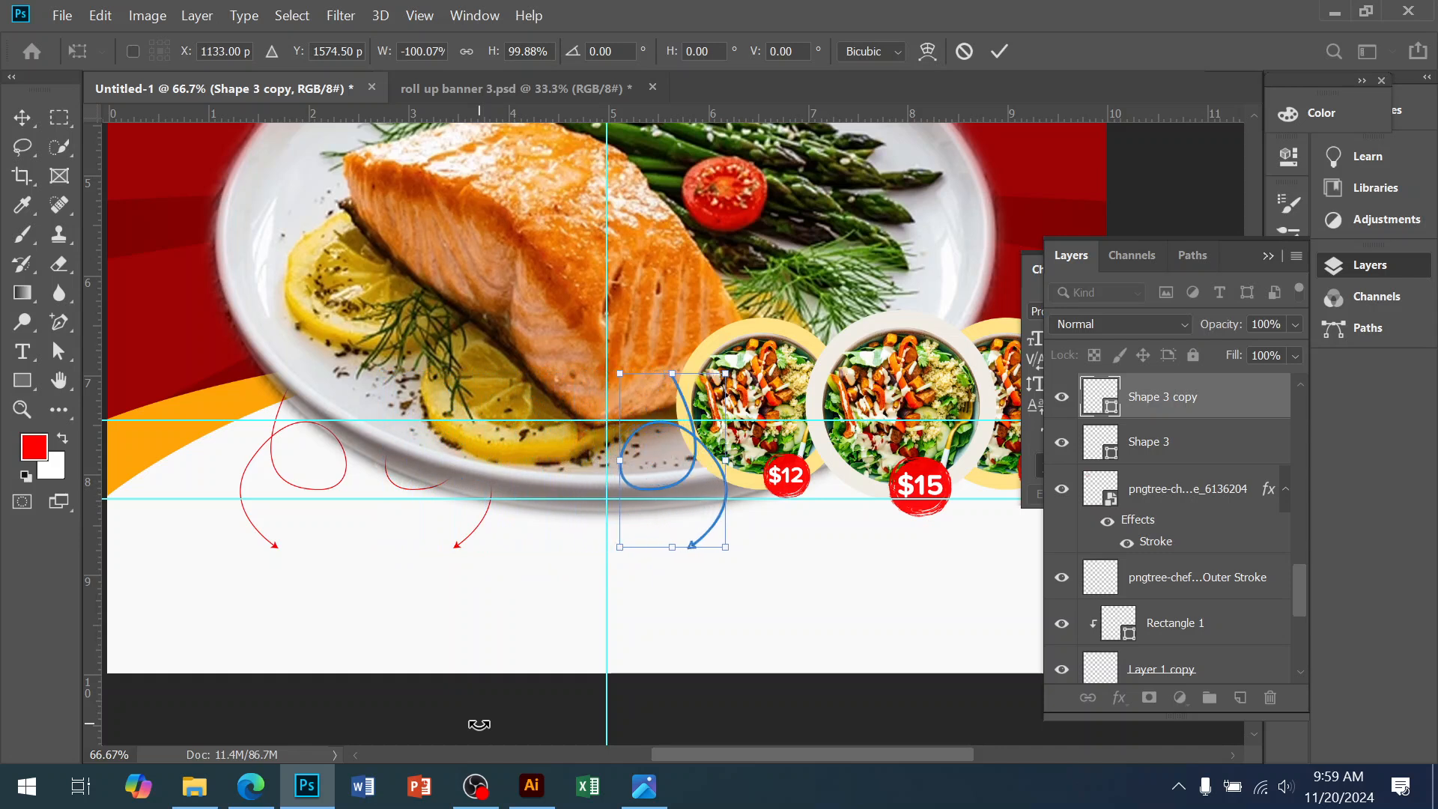
pyautogui.hotkey('shift', 'Right')
pyautogui.hotkey('shift', 'Right')
pyautogui.hotkey('shift', 'Right')
pyautogui.hotkey('shift', 'Right')
pyautogui.hotkey('shift', 'Right')
pyautogui.hotkey('shift', 'Right')
pyautogui.hotkey('shift', 'Right')
pyautogui.hotkey('shift', 'Right')
pyautogui.hotkey('shift', 'Right')
pyautogui.hotkey('shift', 'Right')
pyautogui.hotkey('shift', 'Right')
pyautogui.hotkey('shift', 'Right')
pyautogui.hotkey('shift', 'Right')
pyautogui.hotkey('shift', 'Right')
pyautogui.hotkey('shift', 'Right')
pyautogui.hotkey('shift', 'Right')
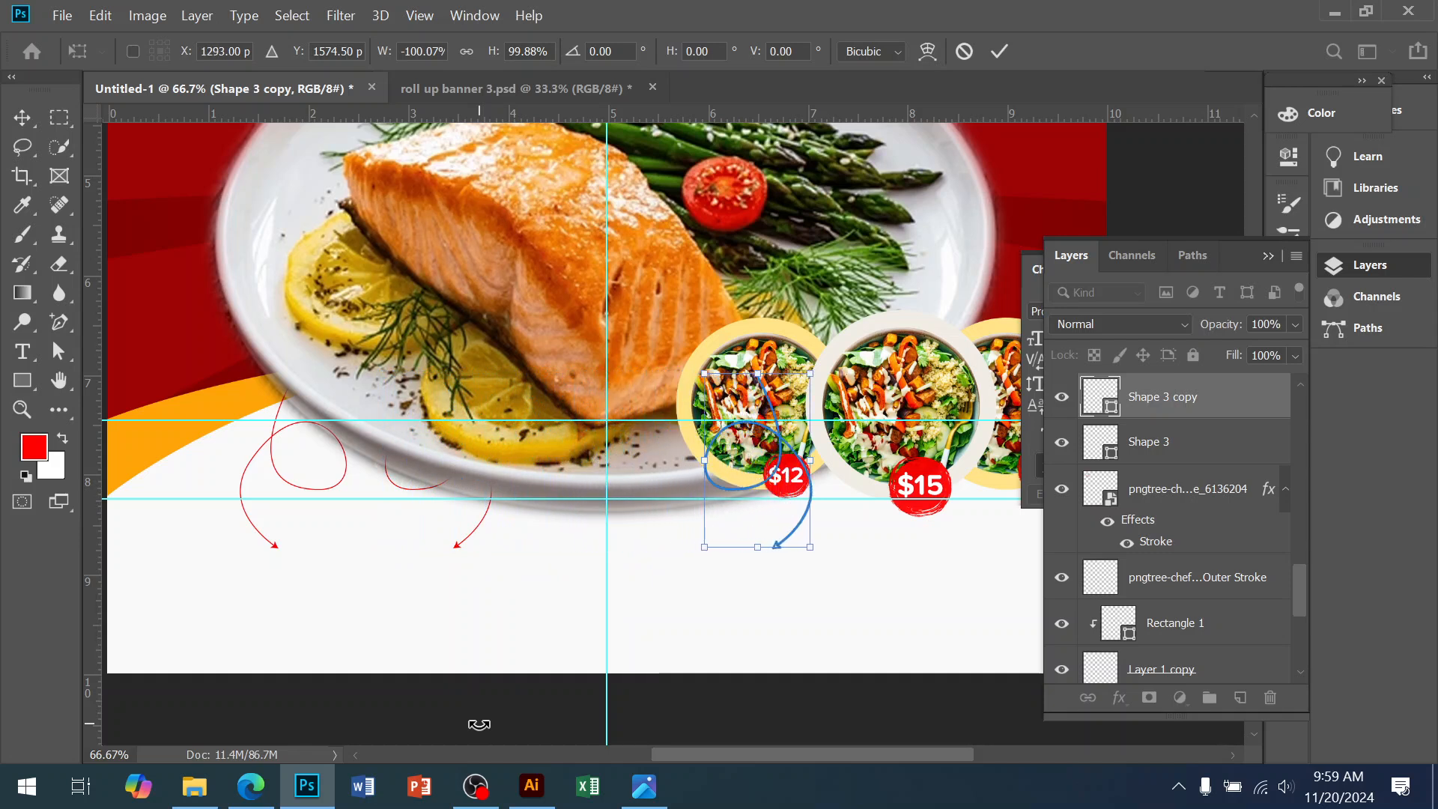
pyautogui.hotkey('shift', 'Right')
pyautogui.hotkey('shift', 'Right')
pyautogui.hotkey('shift', 'Right')
pyautogui.hotkey('shift', 'Right')
pyautogui.hotkey('shift', 'Right')
pyautogui.hotkey('shift', 'Right')
pyautogui.hotkey('shift', 'Right')
pyautogui.hotkey('shift', 'Right')
pyautogui.hotkey('shift', 'Right')
pyautogui.hotkey('shift', 'Right')
pyautogui.hotkey('shift', 'Right')
pyautogui.hotkey('shift', 'Right')
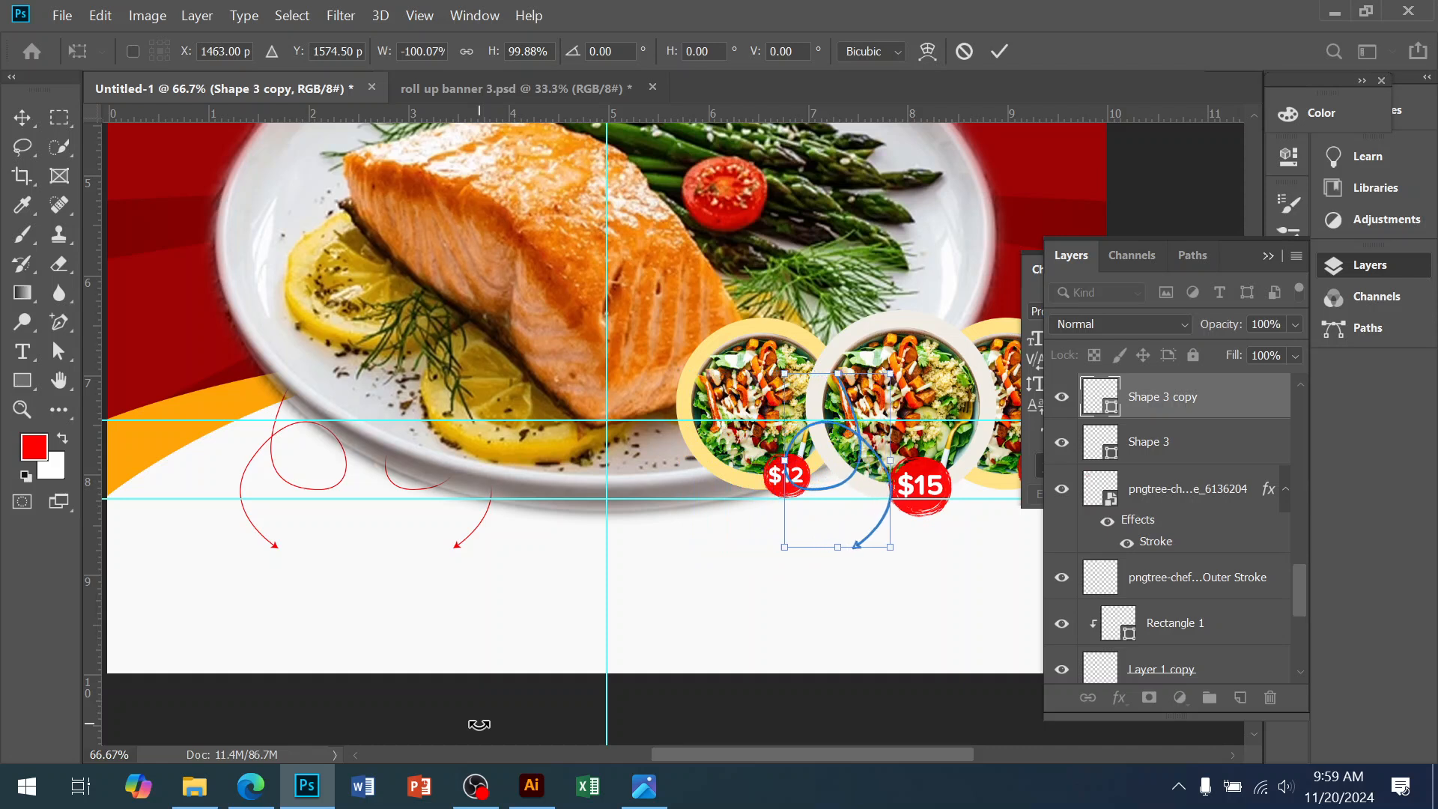
pyautogui.moveTo(850, 547)
pyautogui.mouseDown()
pyautogui.moveTo(842, 639)
pyautogui.moveTo(833, 611)
pyautogui.mouseUp()
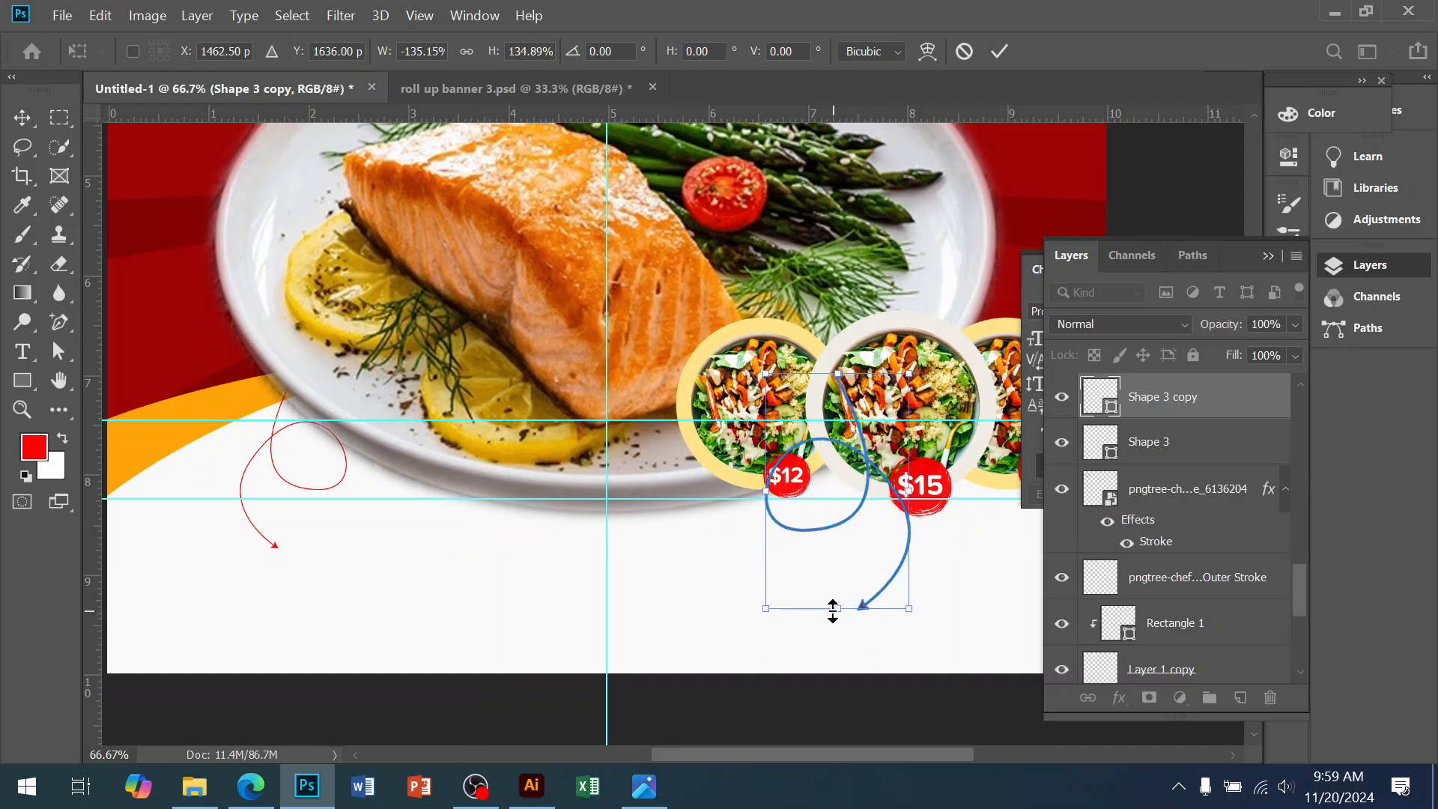
pyautogui.press('Return')
pyautogui.hotkey('shift', 'Right')
pyautogui.hotkey('shift', 'Right')
pyautogui.hotkey('shift', 'Right')
pyautogui.hotkey('shift', 'Right')
pyautogui.hotkey('shift', 'Right')
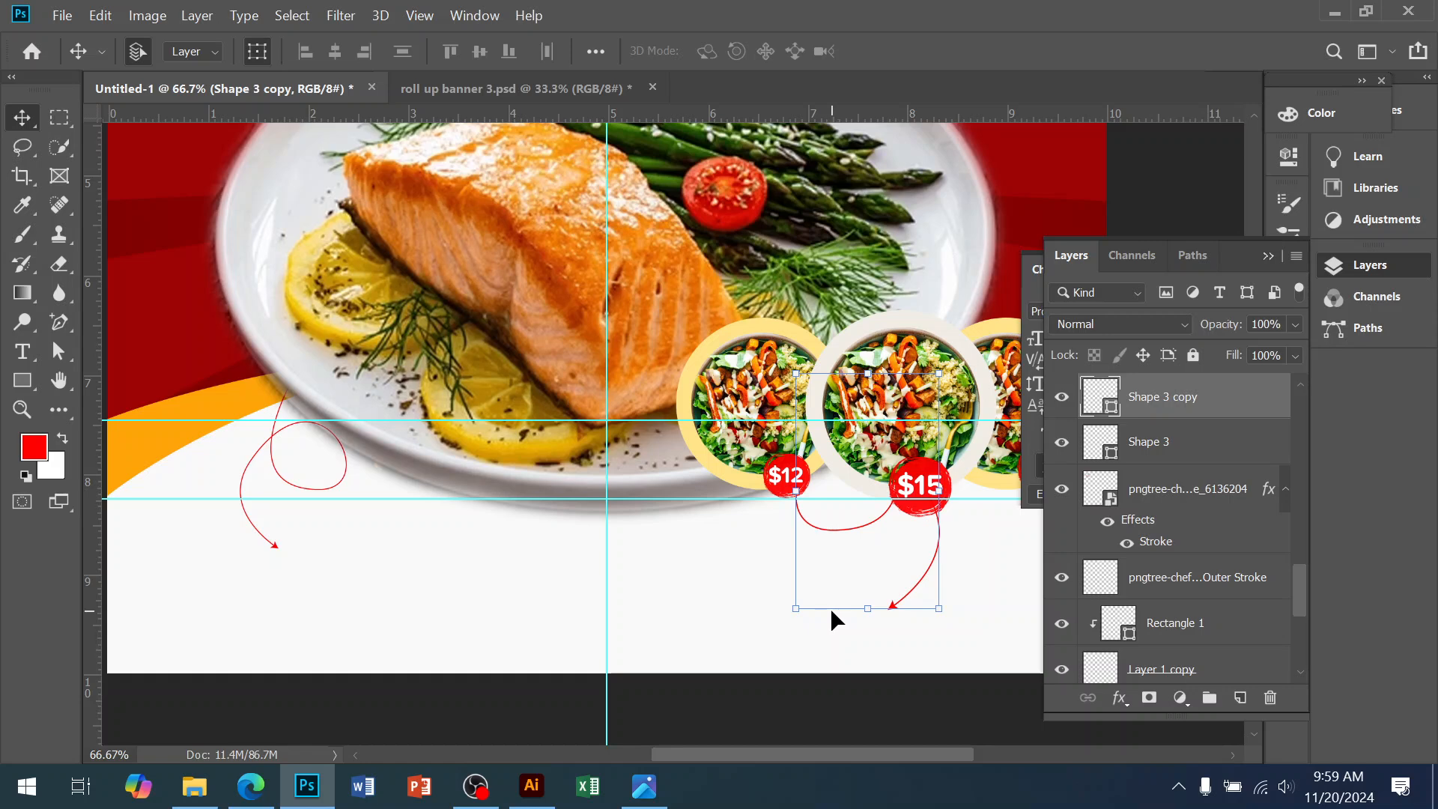
# Add a deeper, softer Bevel effect to the FOOD title
pyautogui.scroll(6, 613, 410)
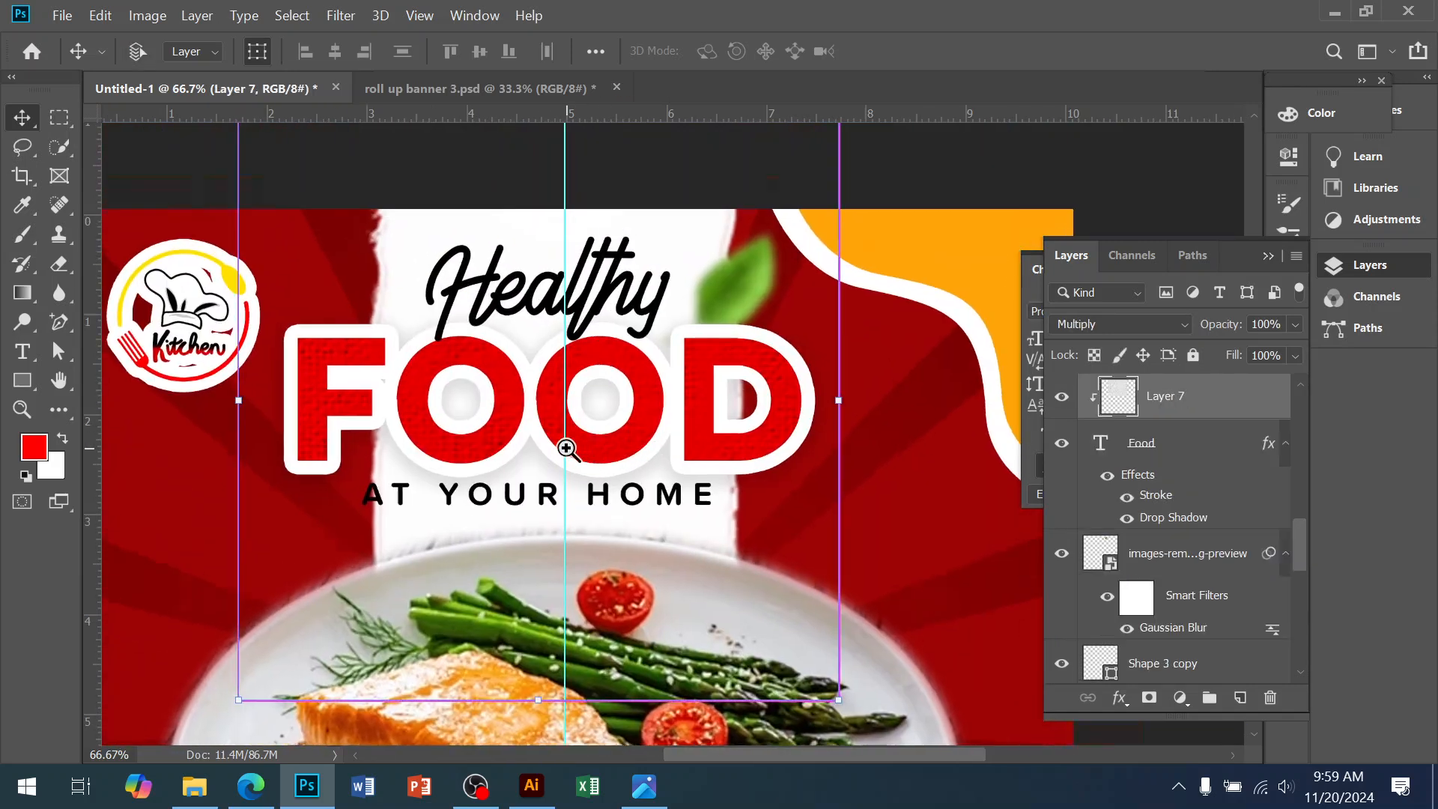
pyautogui.scroll(1, 564, 442)
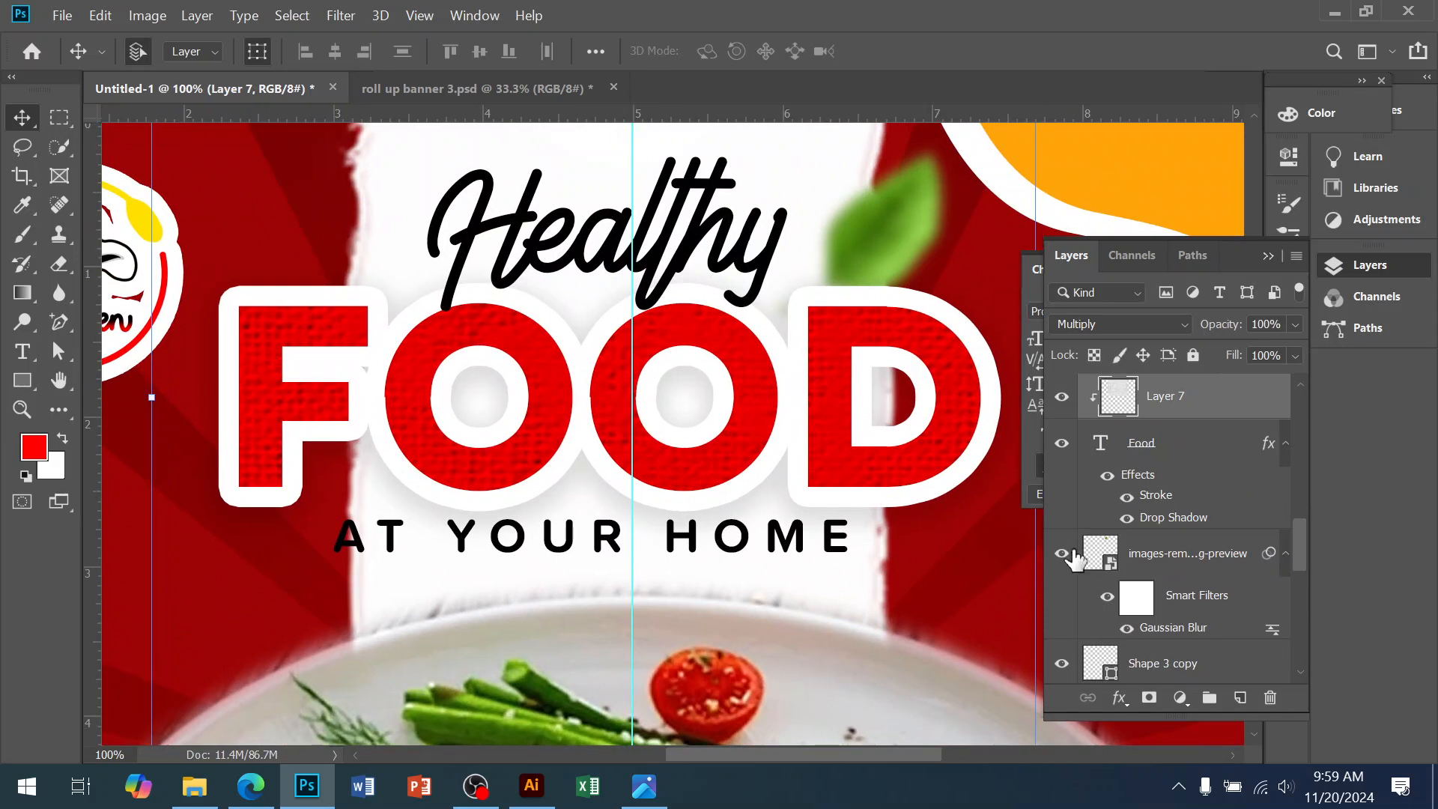
pyautogui.click(1271, 450)
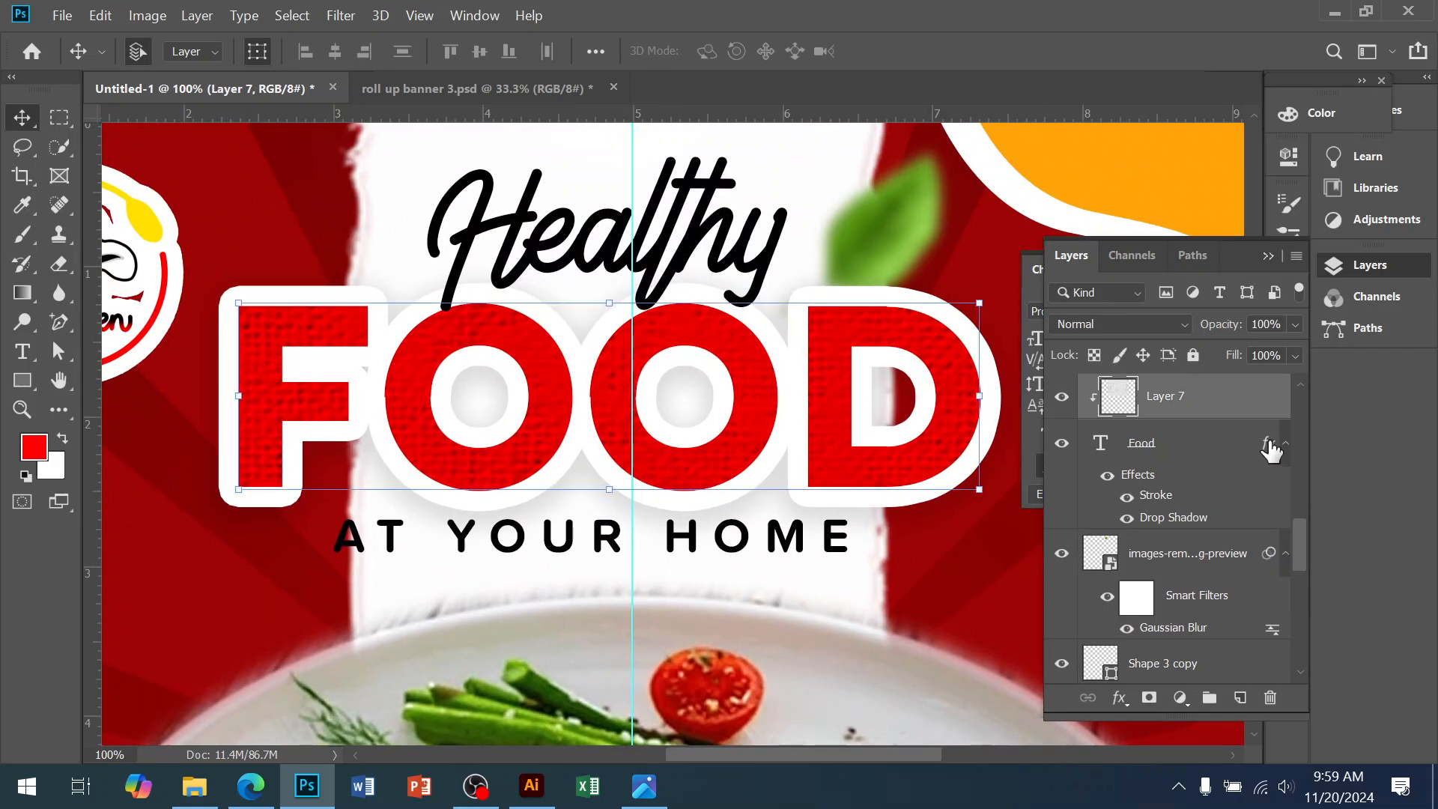
pyautogui.doubleClick(1269, 448)
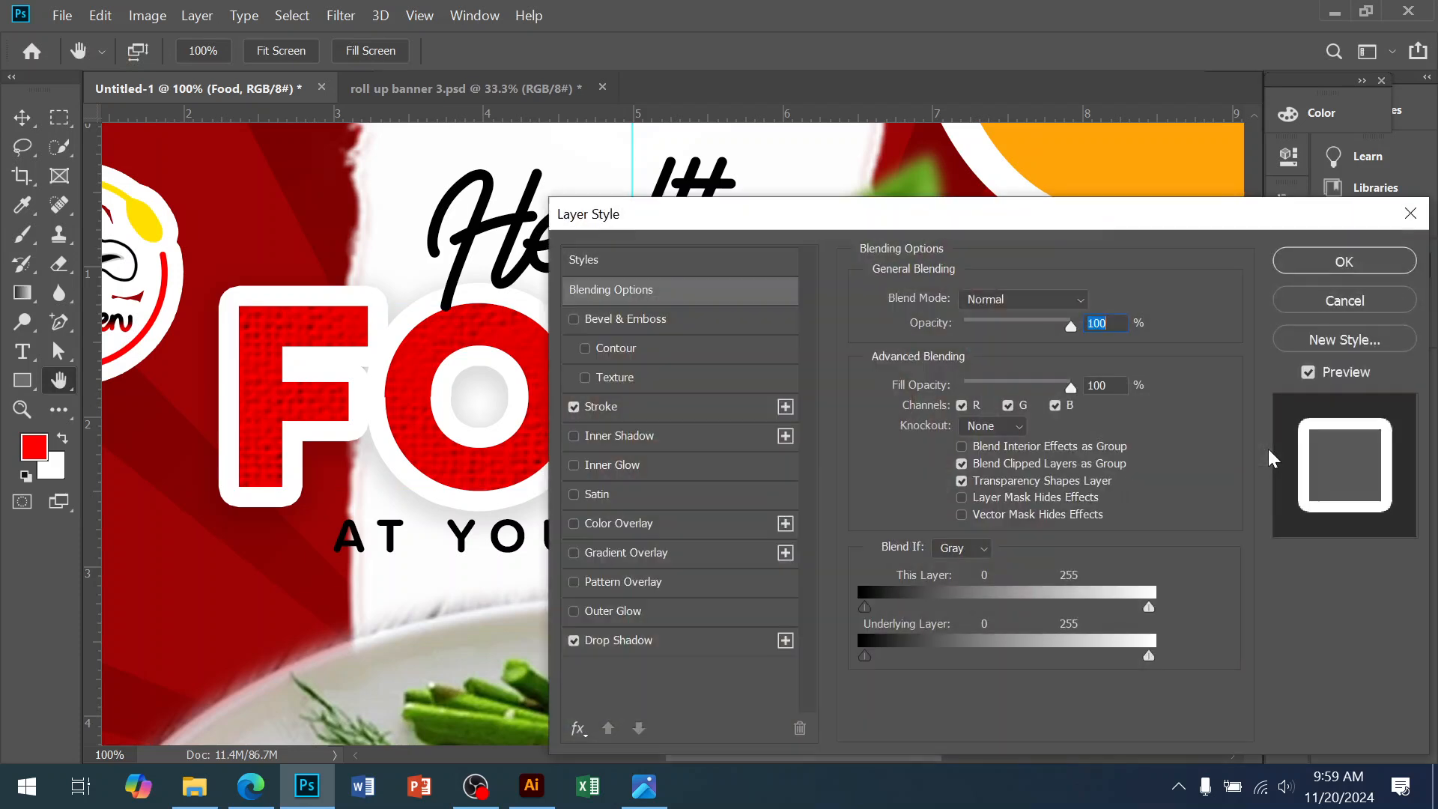
pyautogui.click(701, 337)
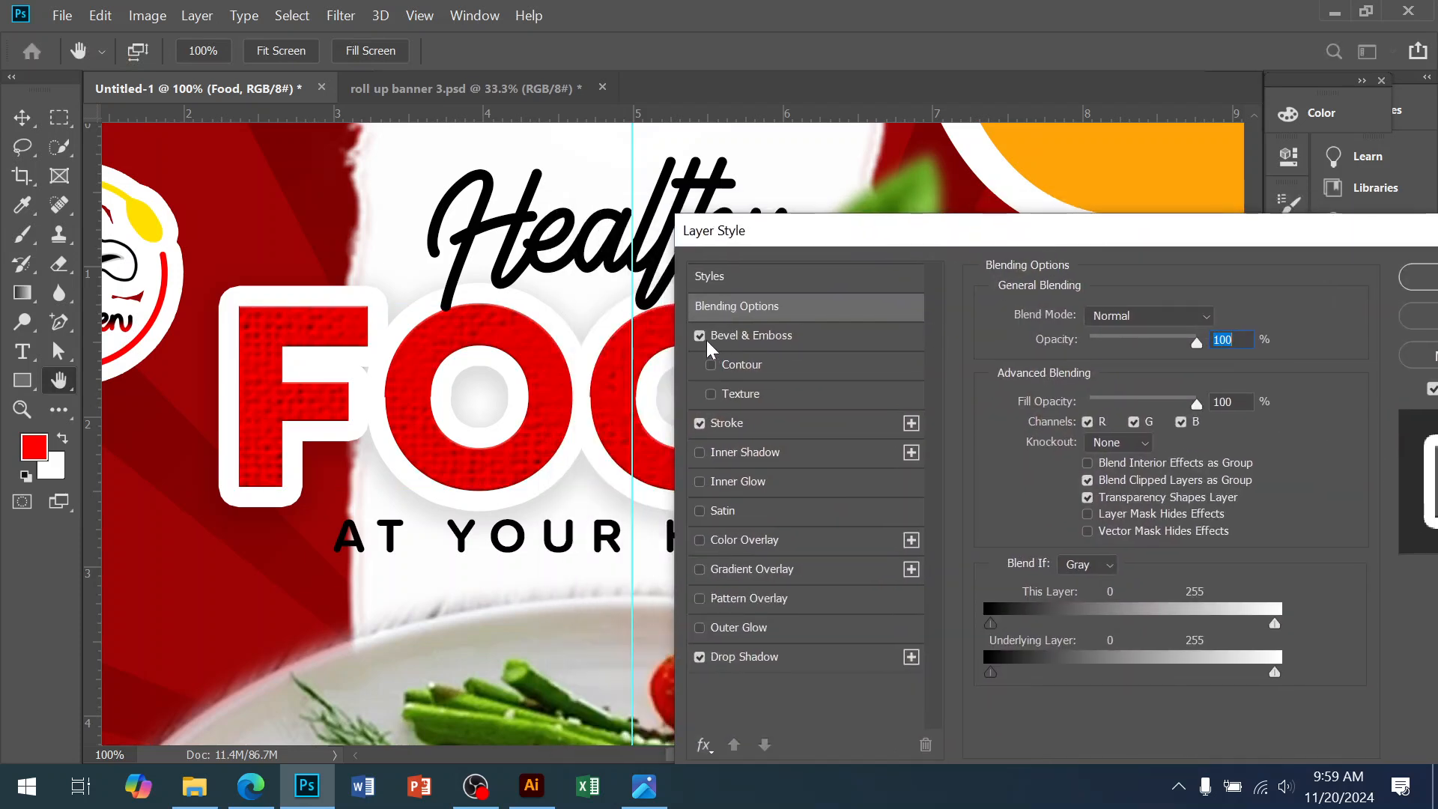
pyautogui.click(785, 334)
pyautogui.moveTo(825, 233); pyautogui.dragTo(977, 251)
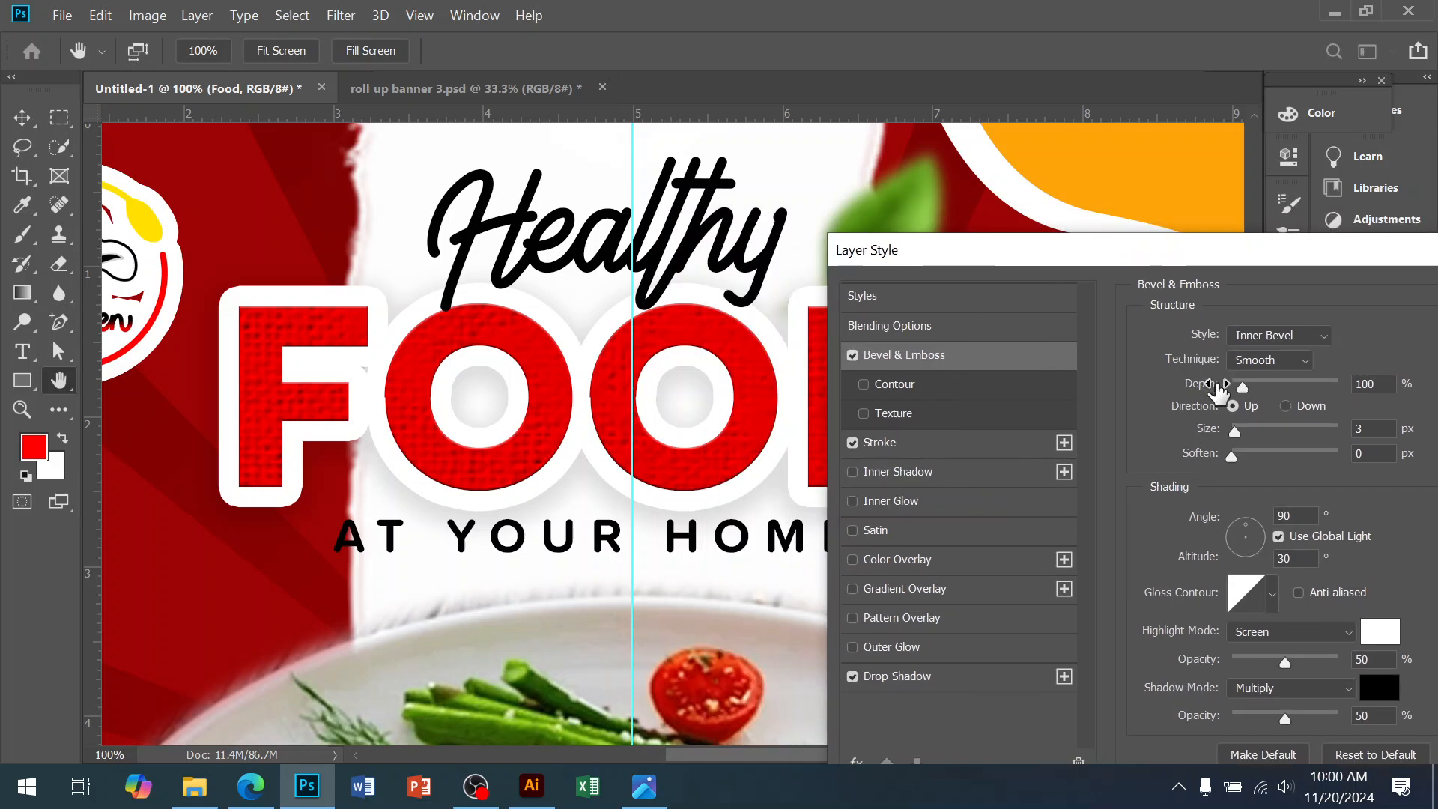
pyautogui.moveTo(1258, 390); pyautogui.dragTo(1343, 461)
pyautogui.moveTo(1268, 426); pyautogui.dragTo(1311, 375)
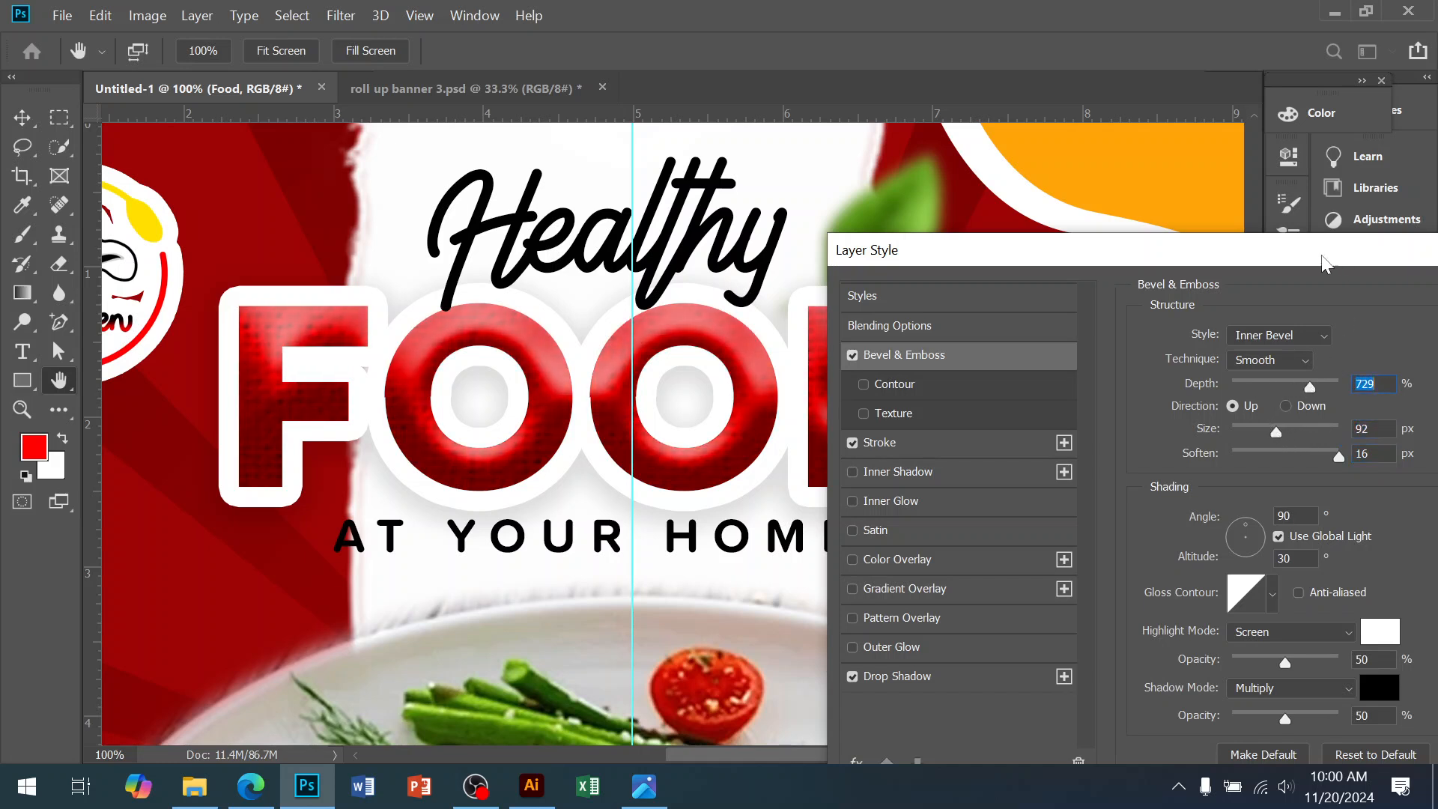
pyautogui.moveTo(1329, 259); pyautogui.dragTo(952, 262)
pyautogui.click(1244, 304)
# Review the poster against the reference food poster, then go to the web browser
pyautogui.moveTo(862, 633); pyautogui.dragTo(862, 465)
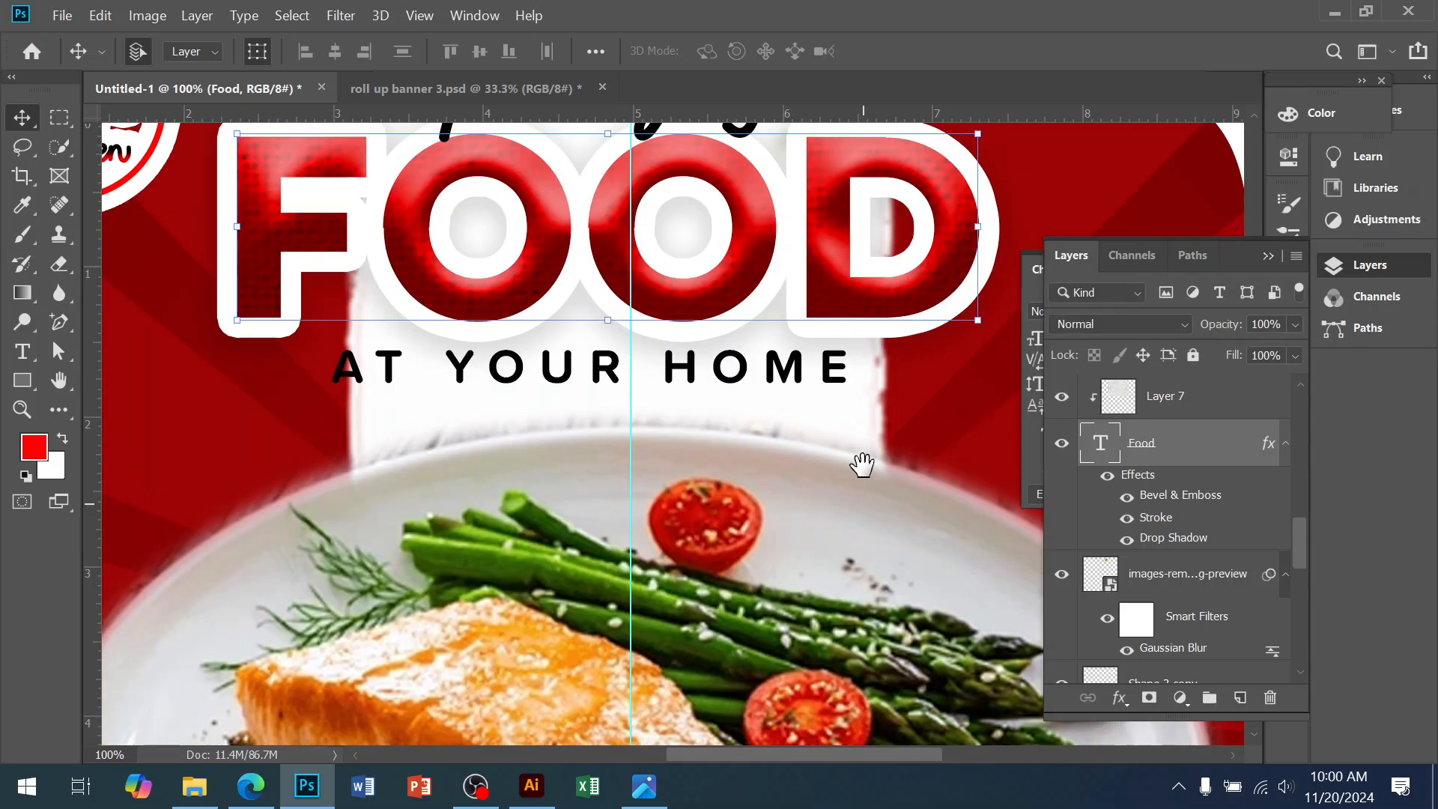
pyautogui.scroll(-3, 790, 497)
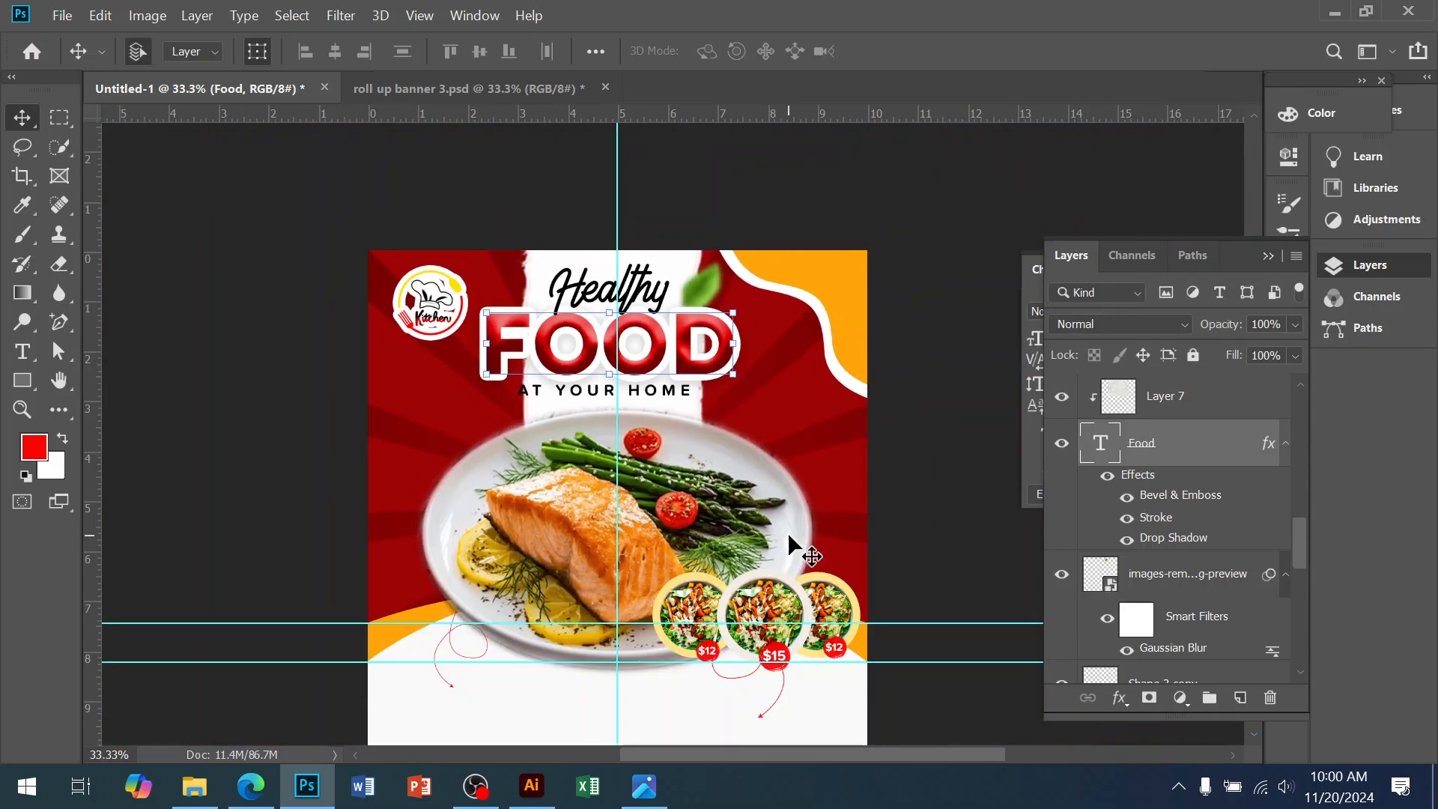
pyautogui.scroll(-3, 794, 543)
pyautogui.click(931, 616)
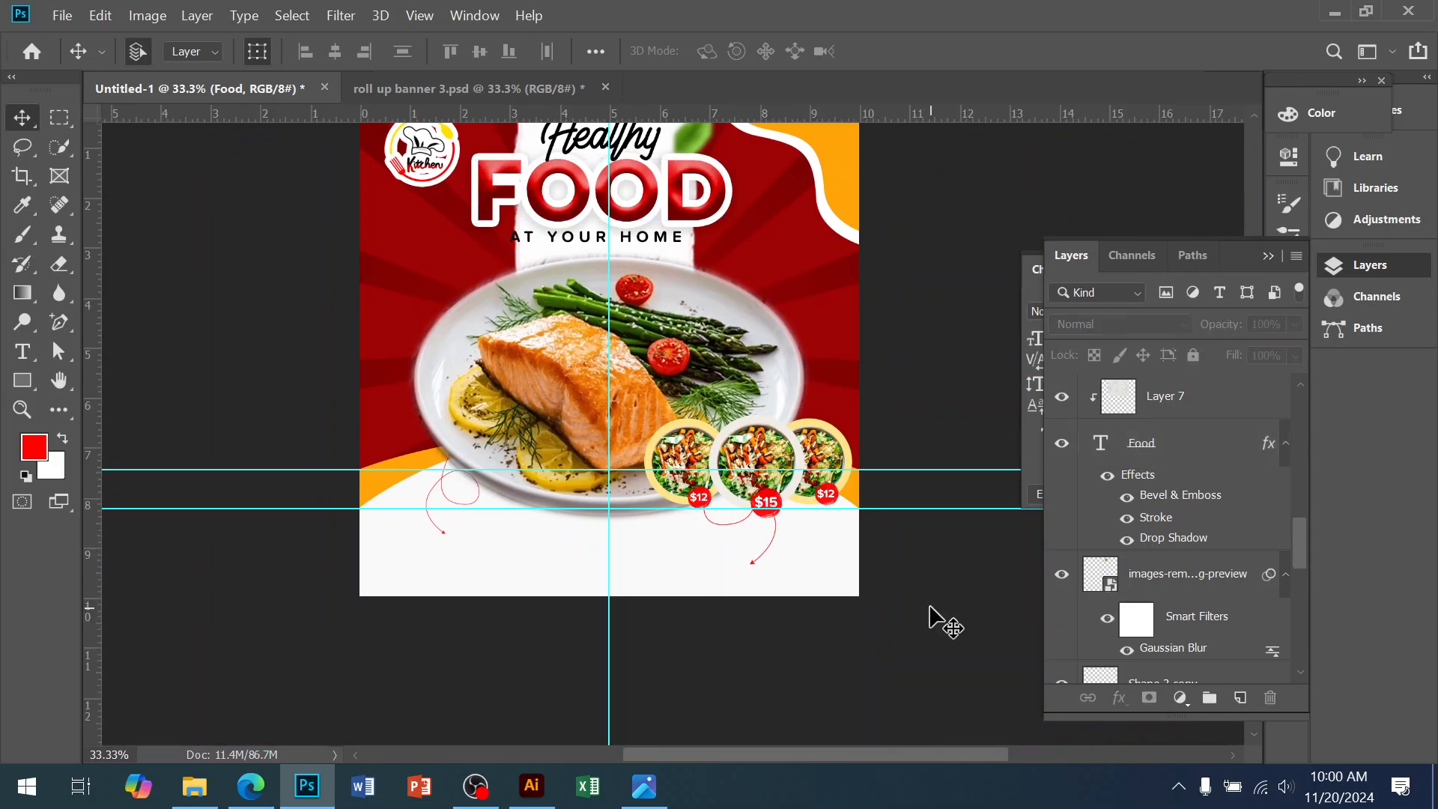
pyautogui.keyDown('ctrl'); pyautogui.click(594, 566); pyautogui.keyUp('ctrl')
pyautogui.moveTo(541, 344); pyautogui.dragTo(618, 654)
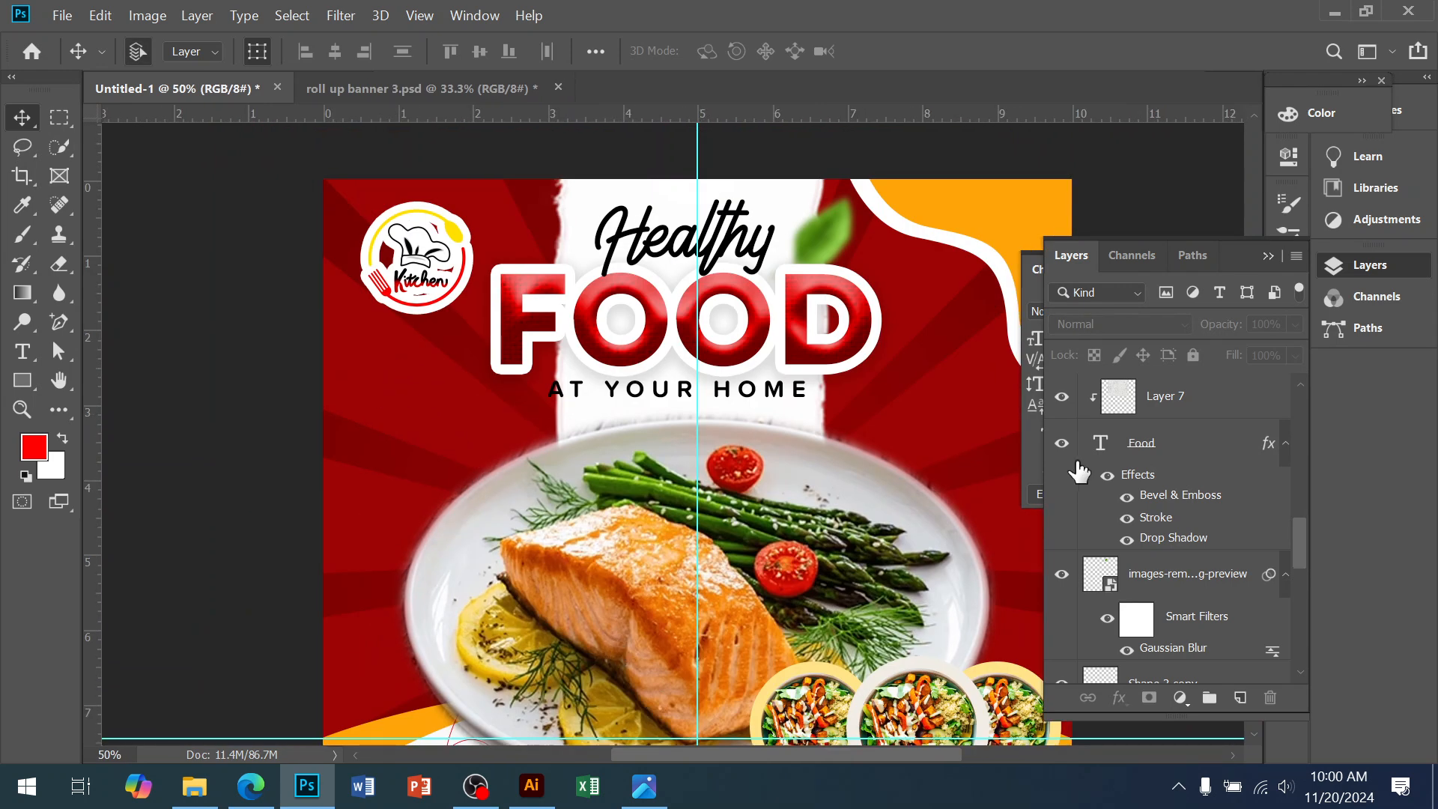
pyautogui.moveTo(979, 492); pyautogui.dragTo(937, 392)
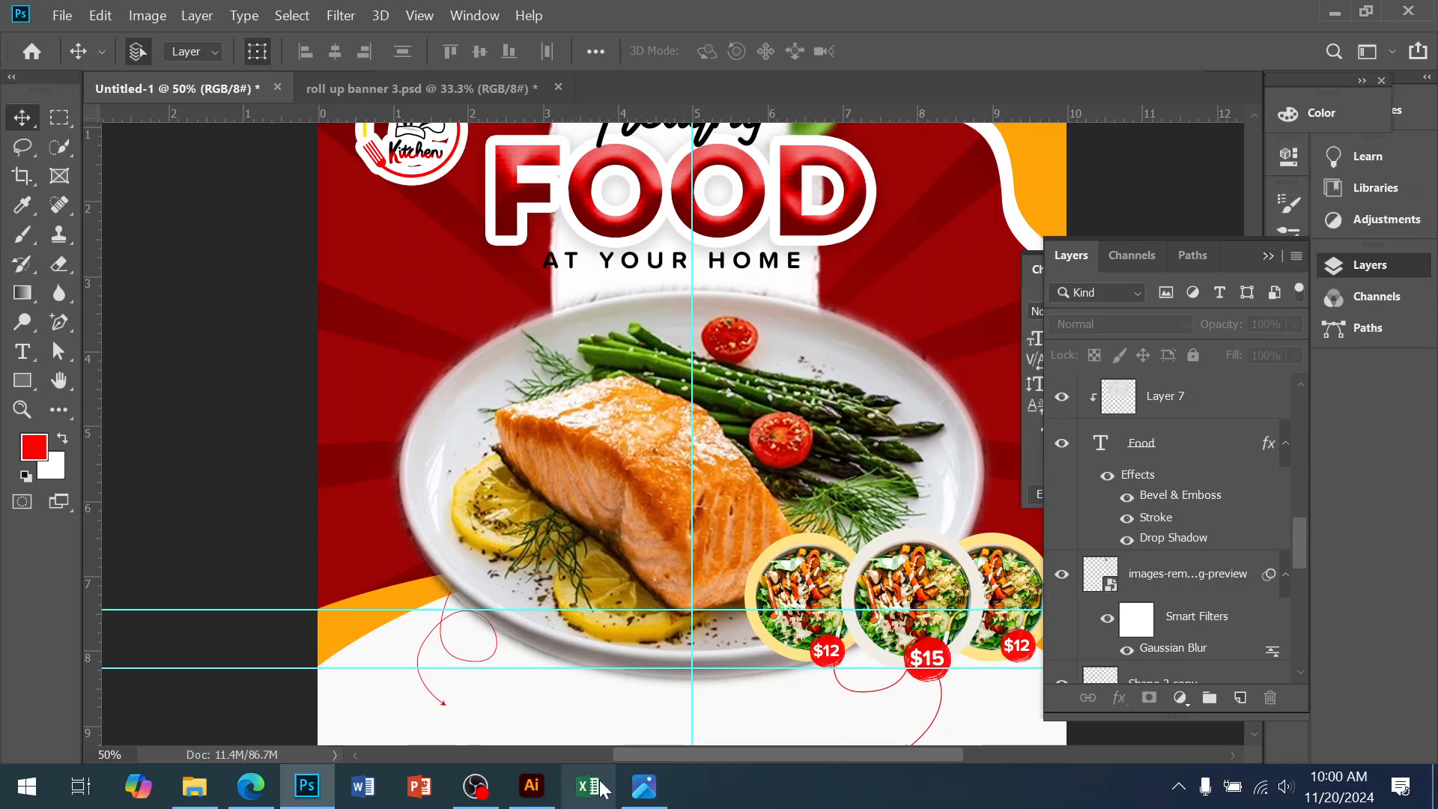
pyautogui.click(661, 781)
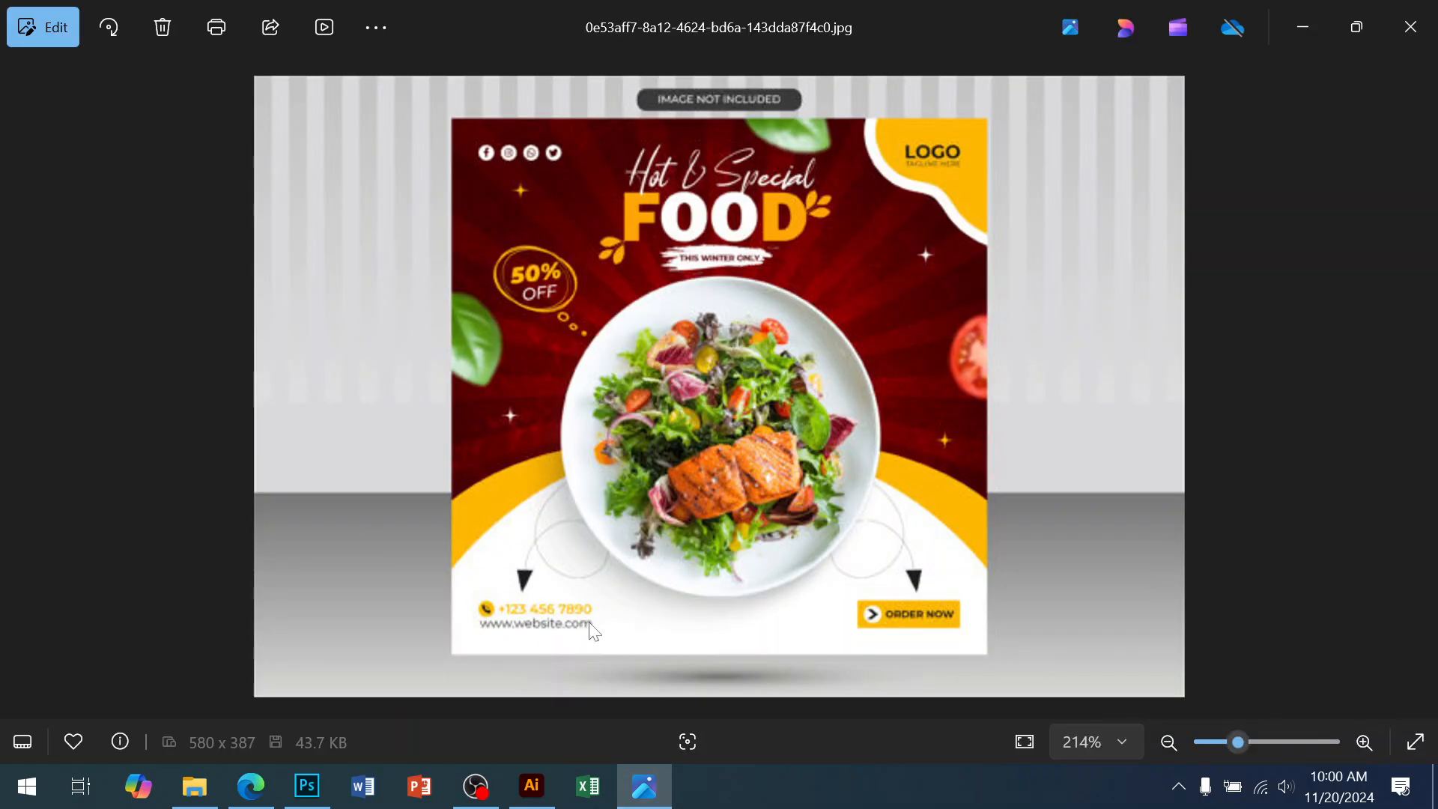
pyautogui.click(251, 785)
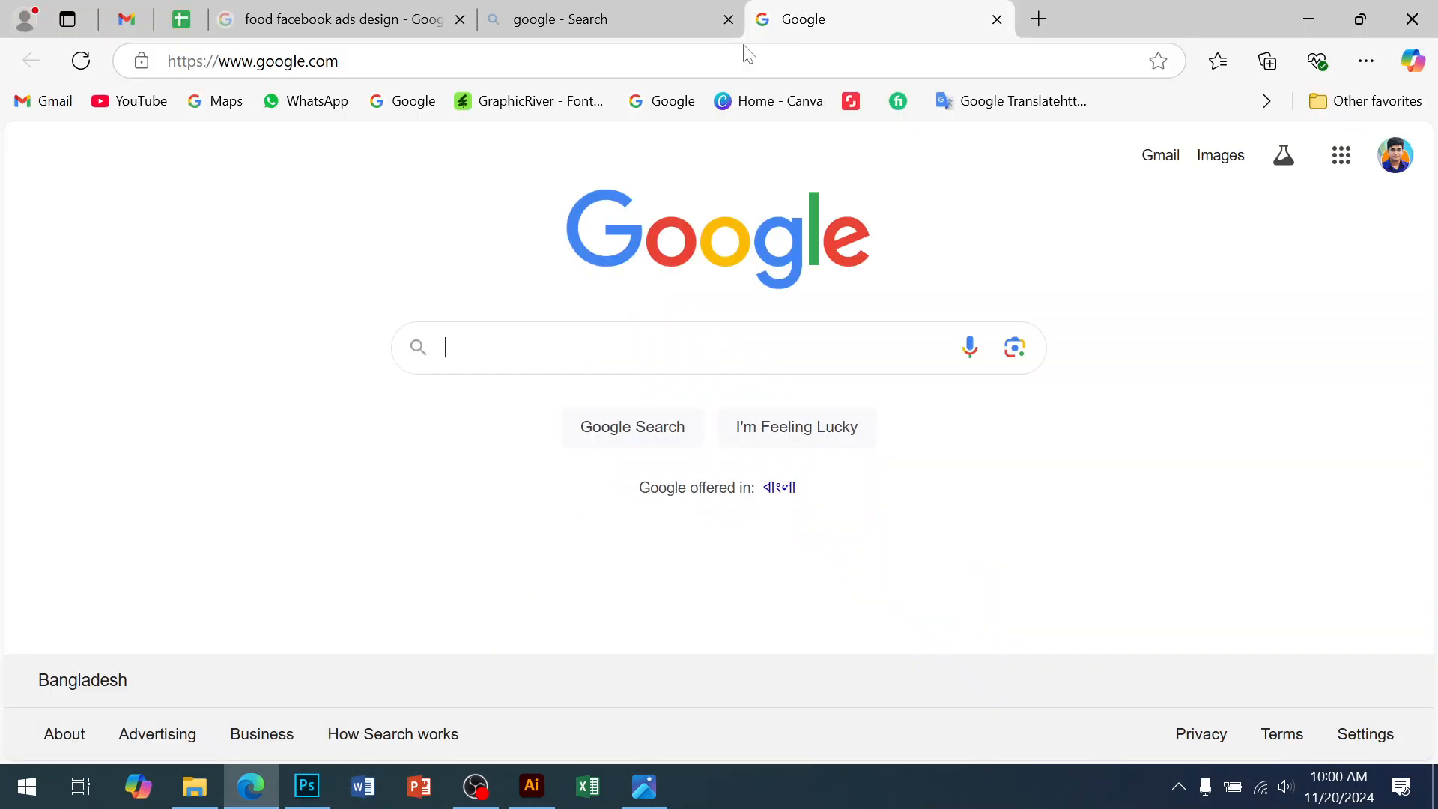
# Search Google Images for 'lighting effect'
pyautogui.write('li')
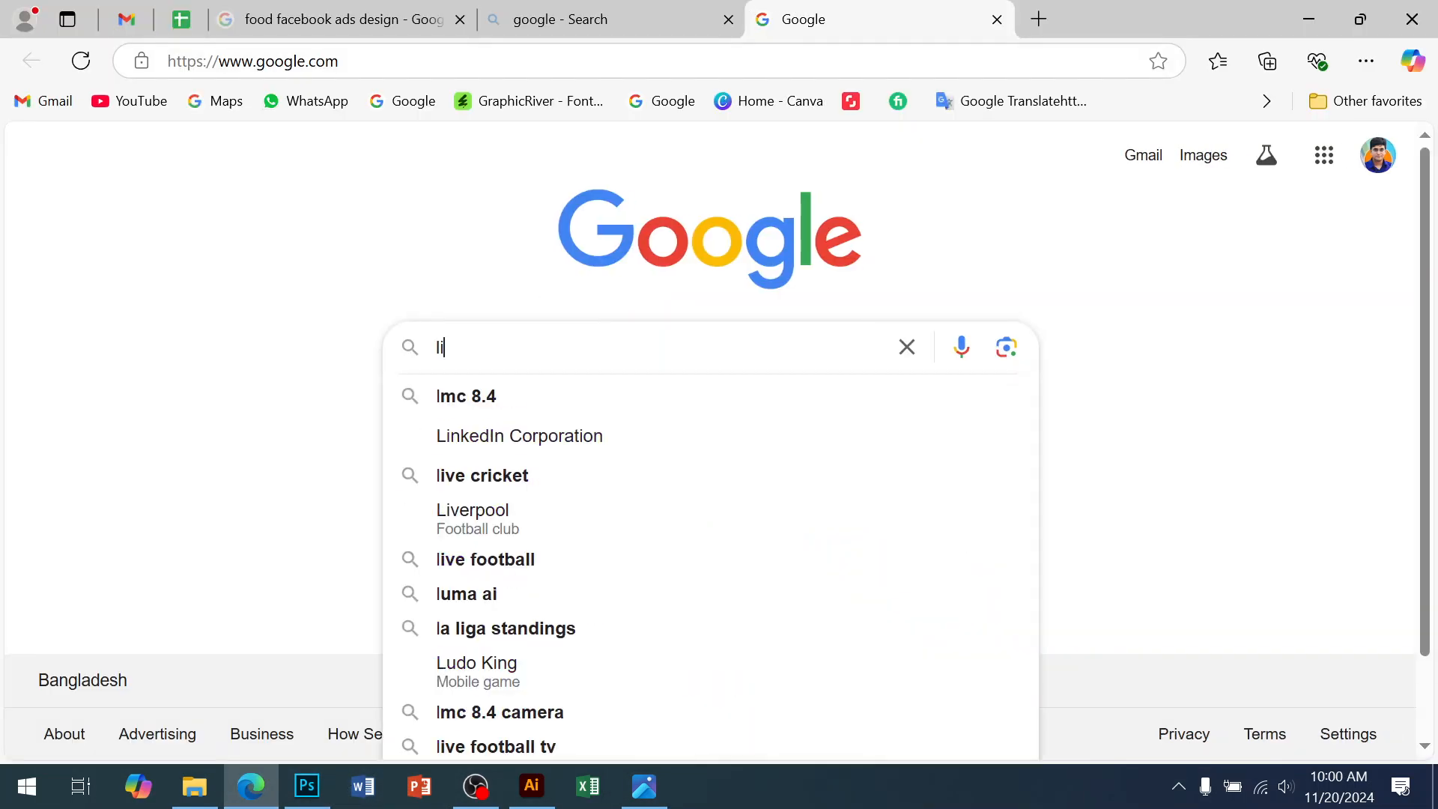
pyautogui.press('BackSpace')
pyautogui.write('a')
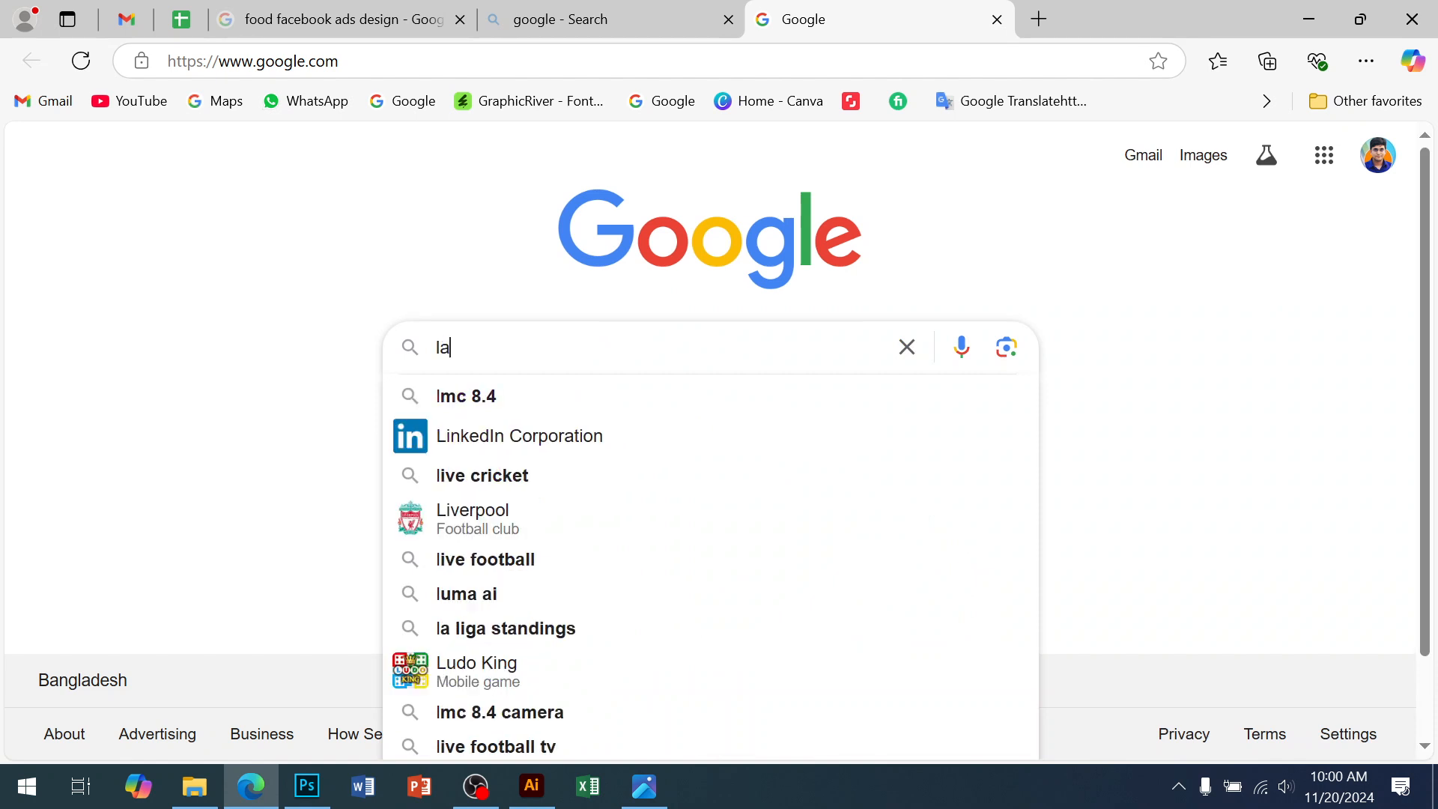
pyautogui.write('iting')
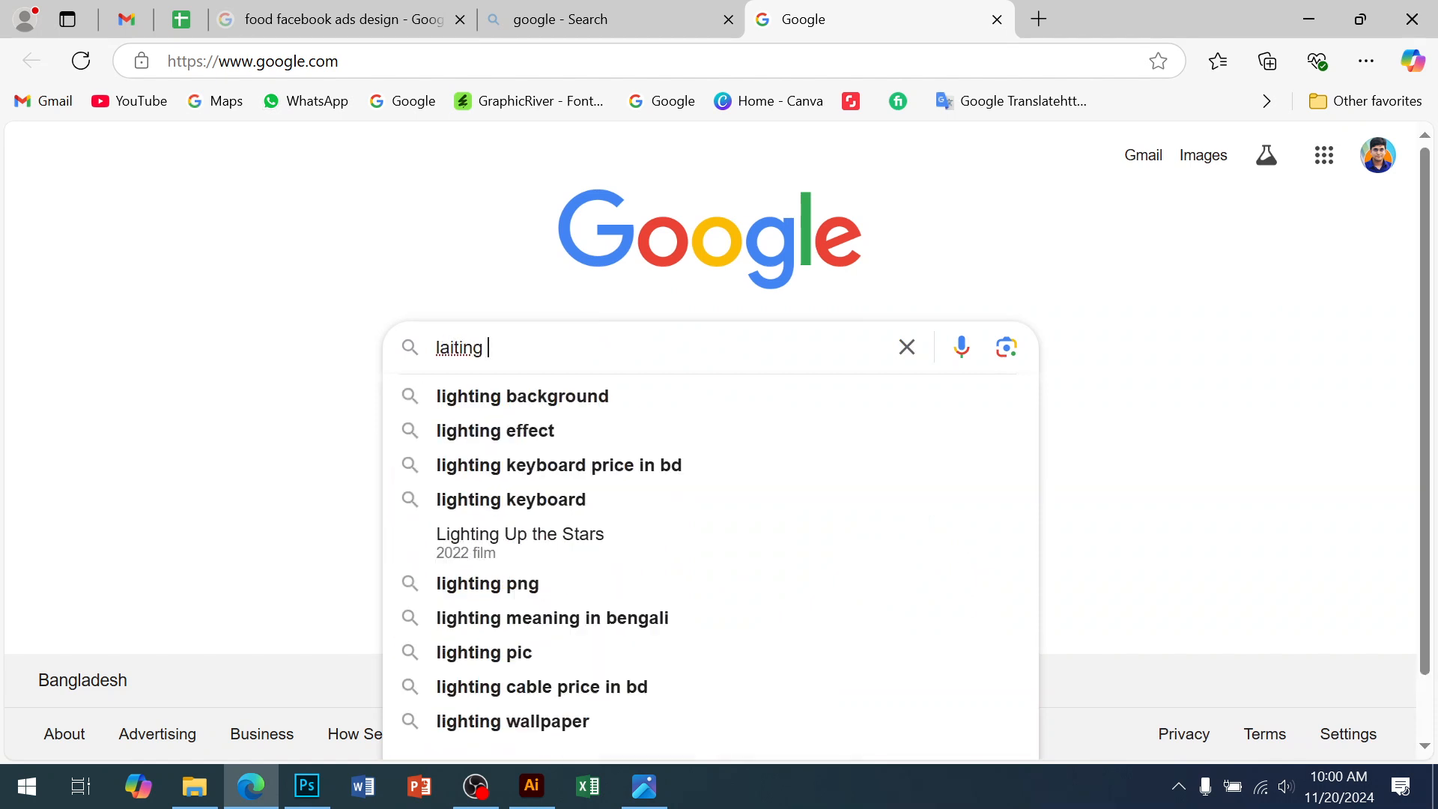
pyautogui.click(556, 431)
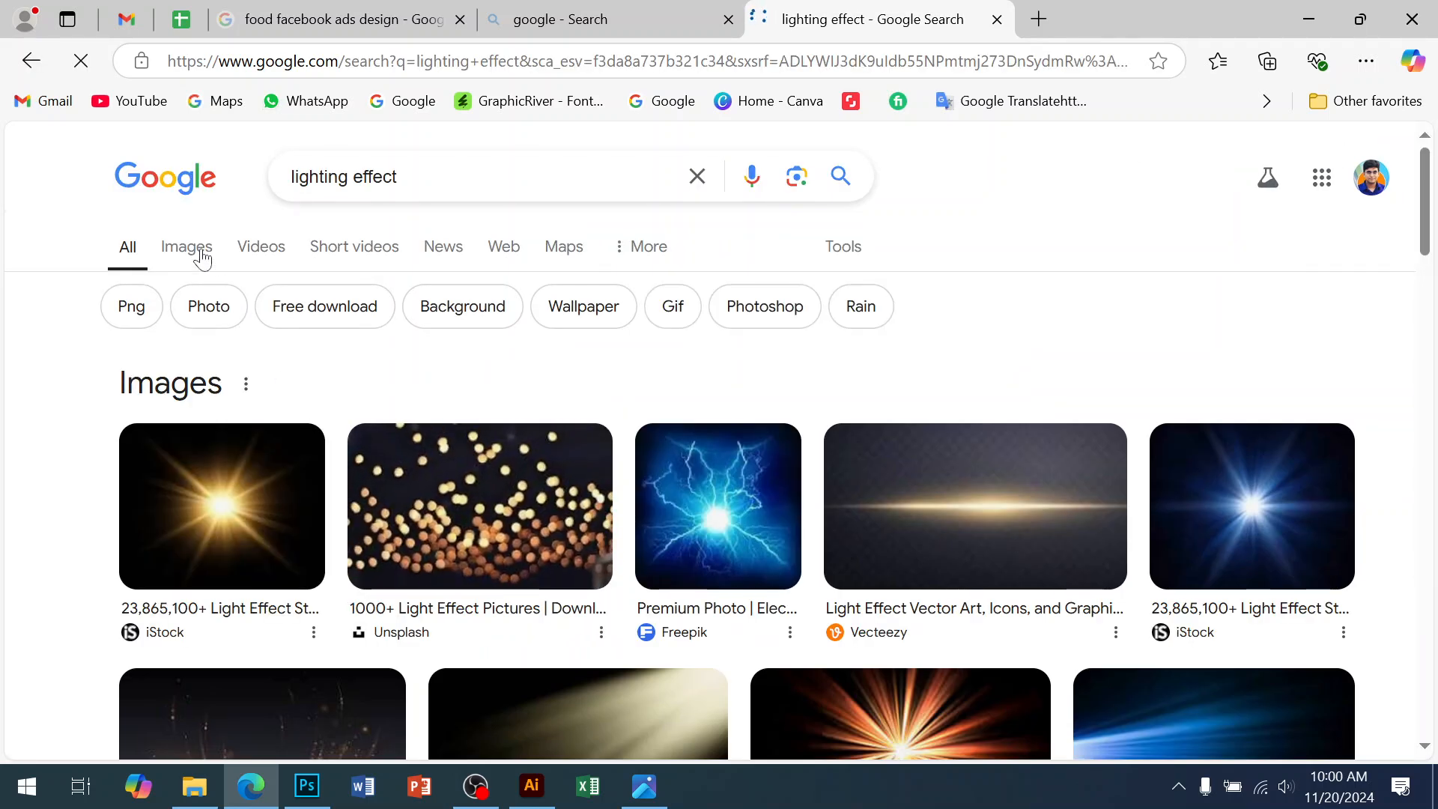
pyautogui.click(198, 254)
# Copy the Depositphotos golden sparkle image from the results
pyautogui.scroll(-5, 1031, 529)
pyautogui.scroll(-6, 1031, 529)
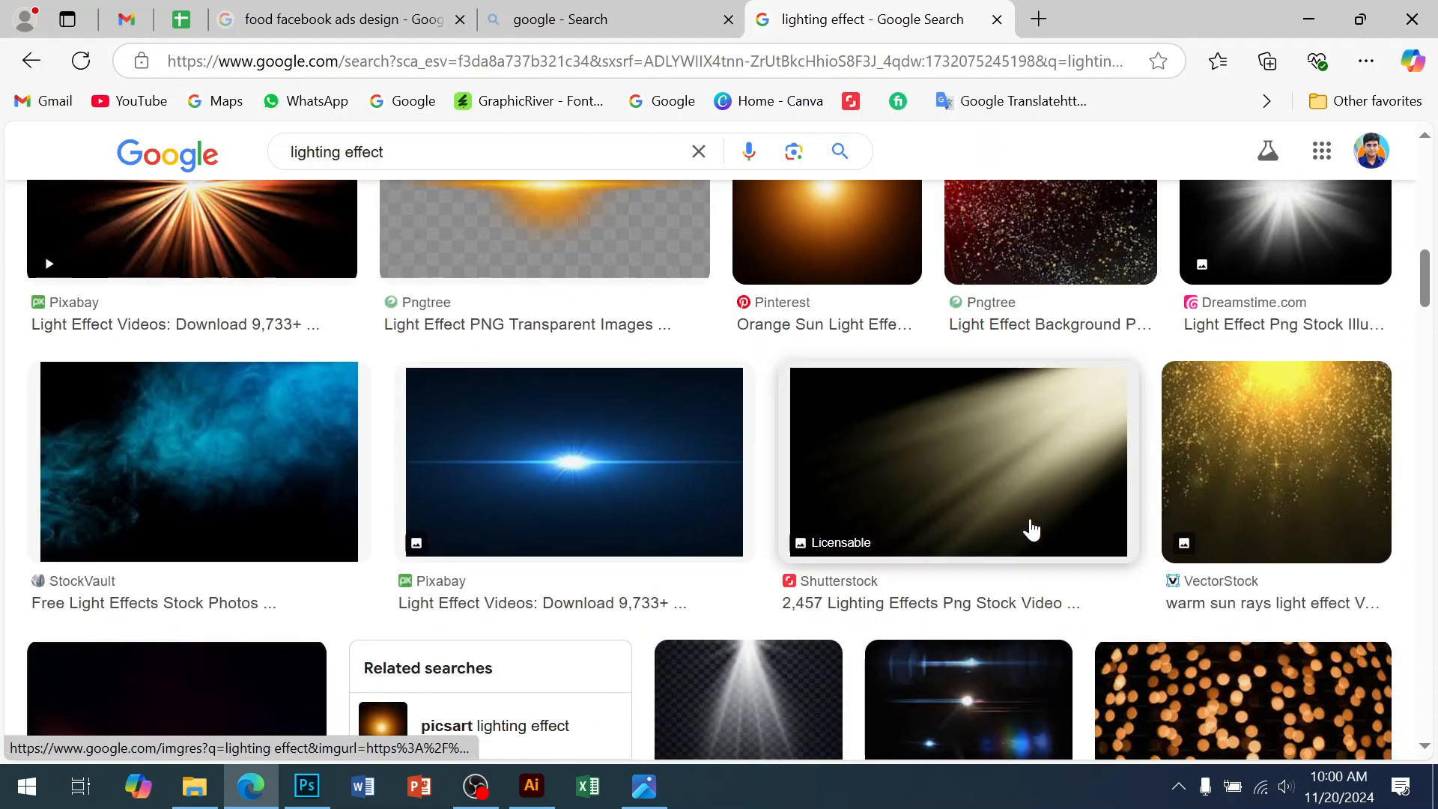
pyautogui.scroll(-5, 1031, 528)
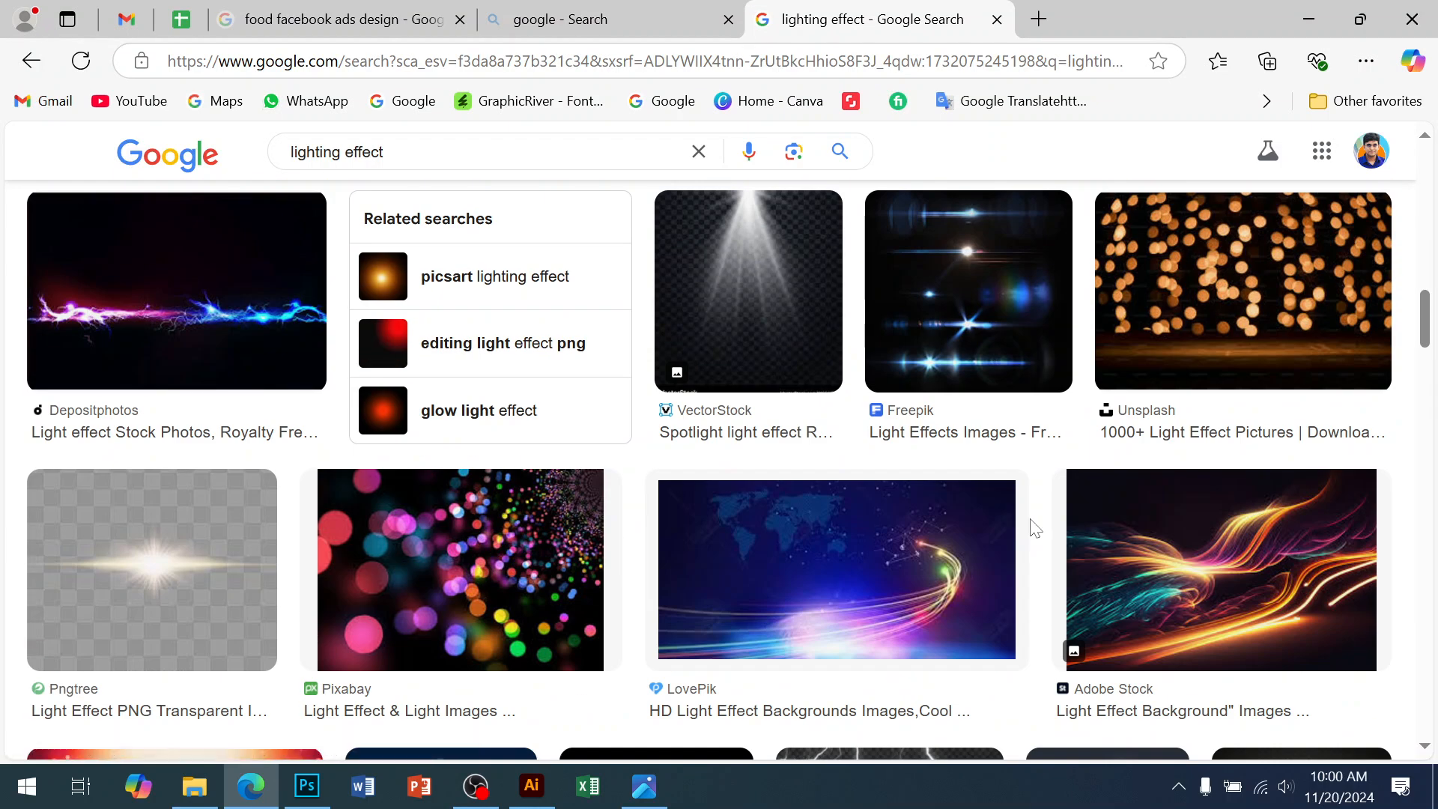
pyautogui.scroll(-7, 1034, 528)
pyautogui.scroll(-4, 1035, 528)
pyautogui.scroll(-10, 1034, 529)
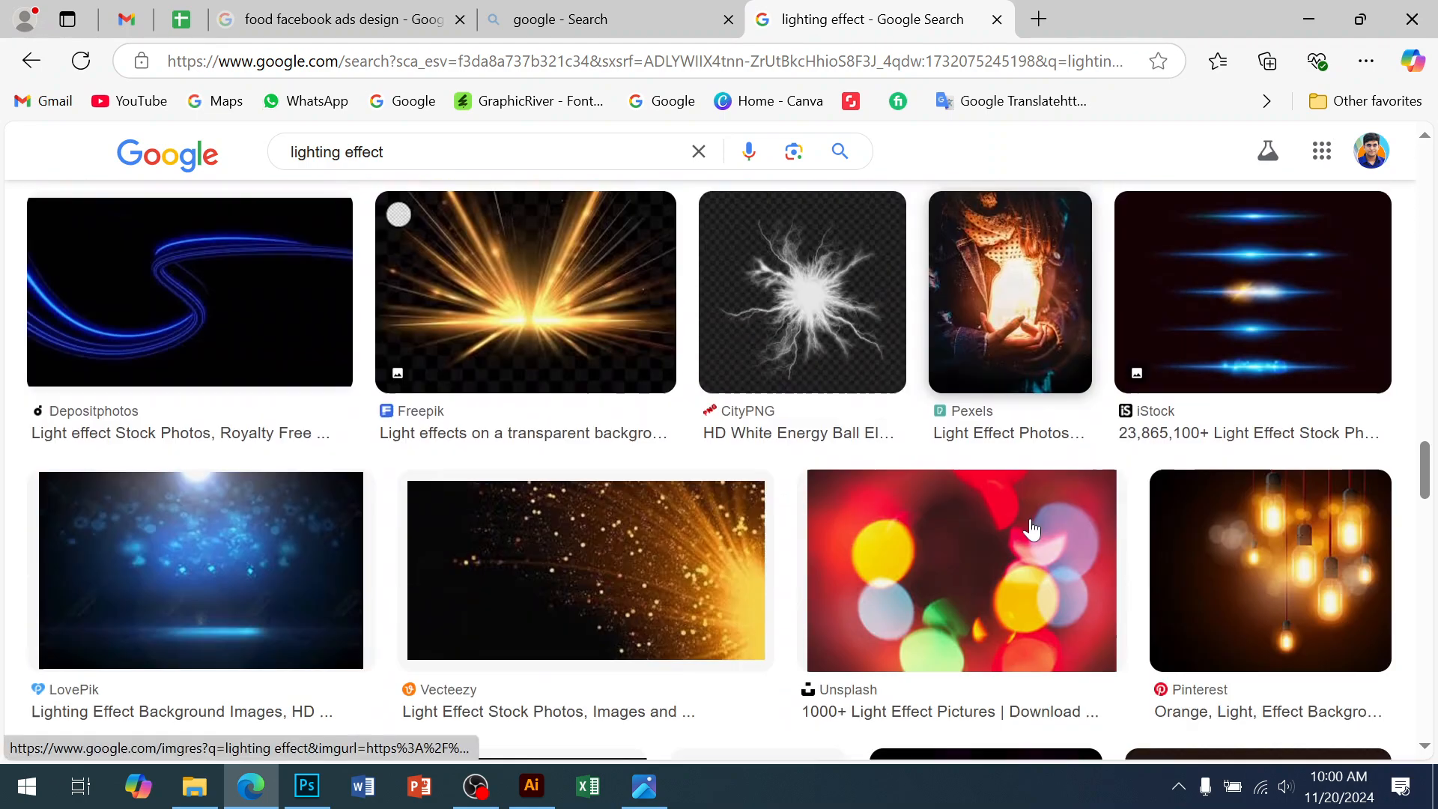
pyautogui.scroll(-10, 1032, 530)
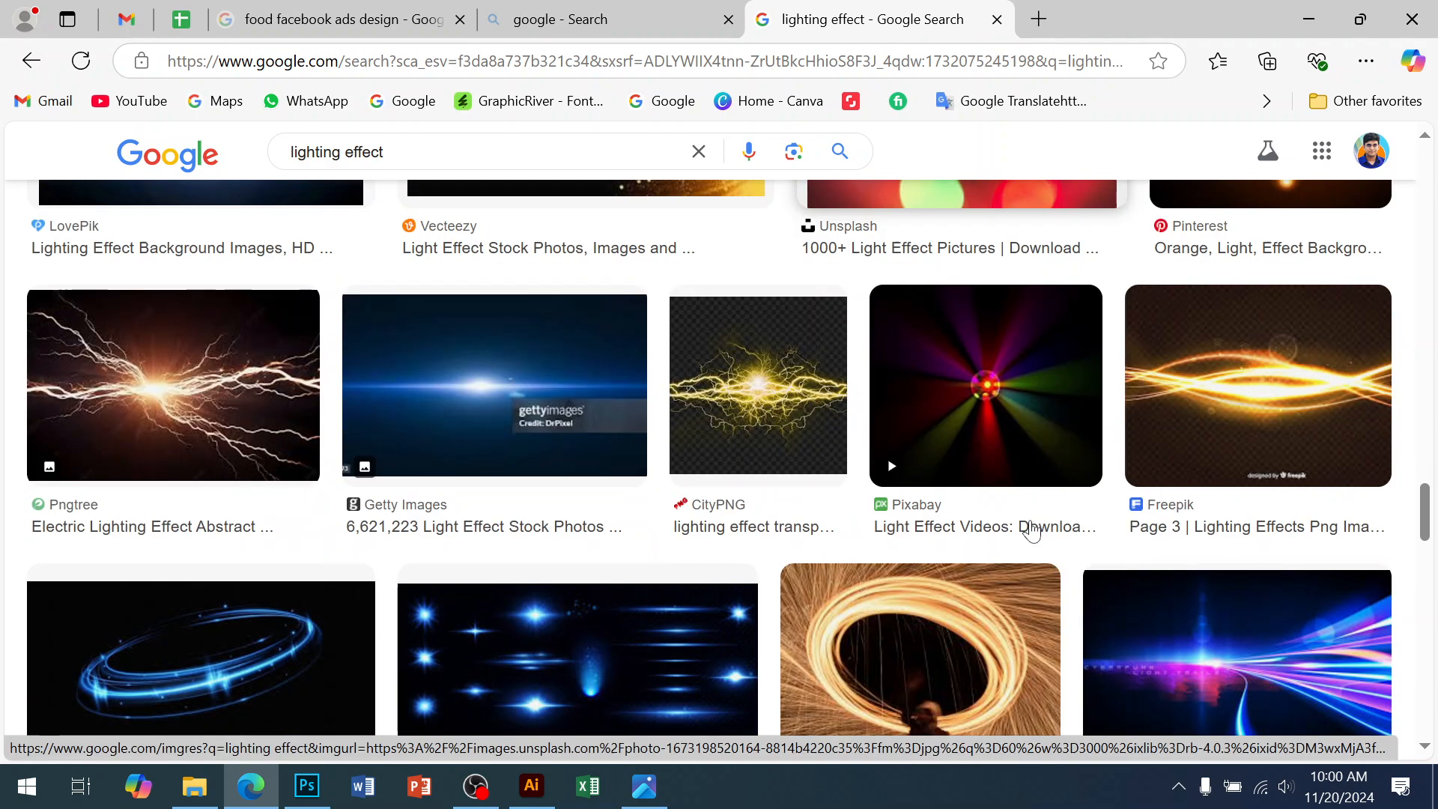
pyautogui.scroll(-5, 1032, 530)
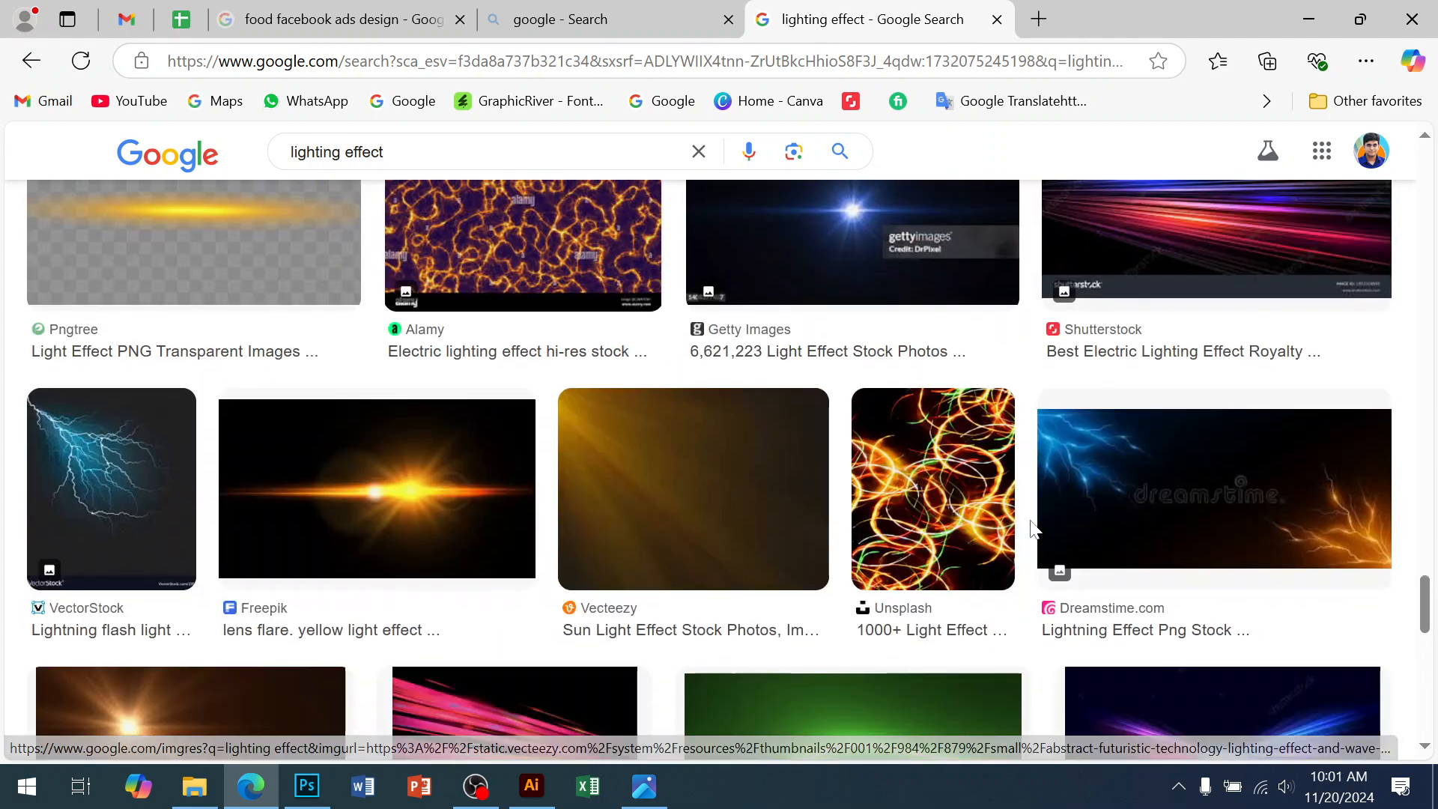
pyautogui.scroll(-5, 1032, 530)
pyautogui.scroll(-10, 1031, 531)
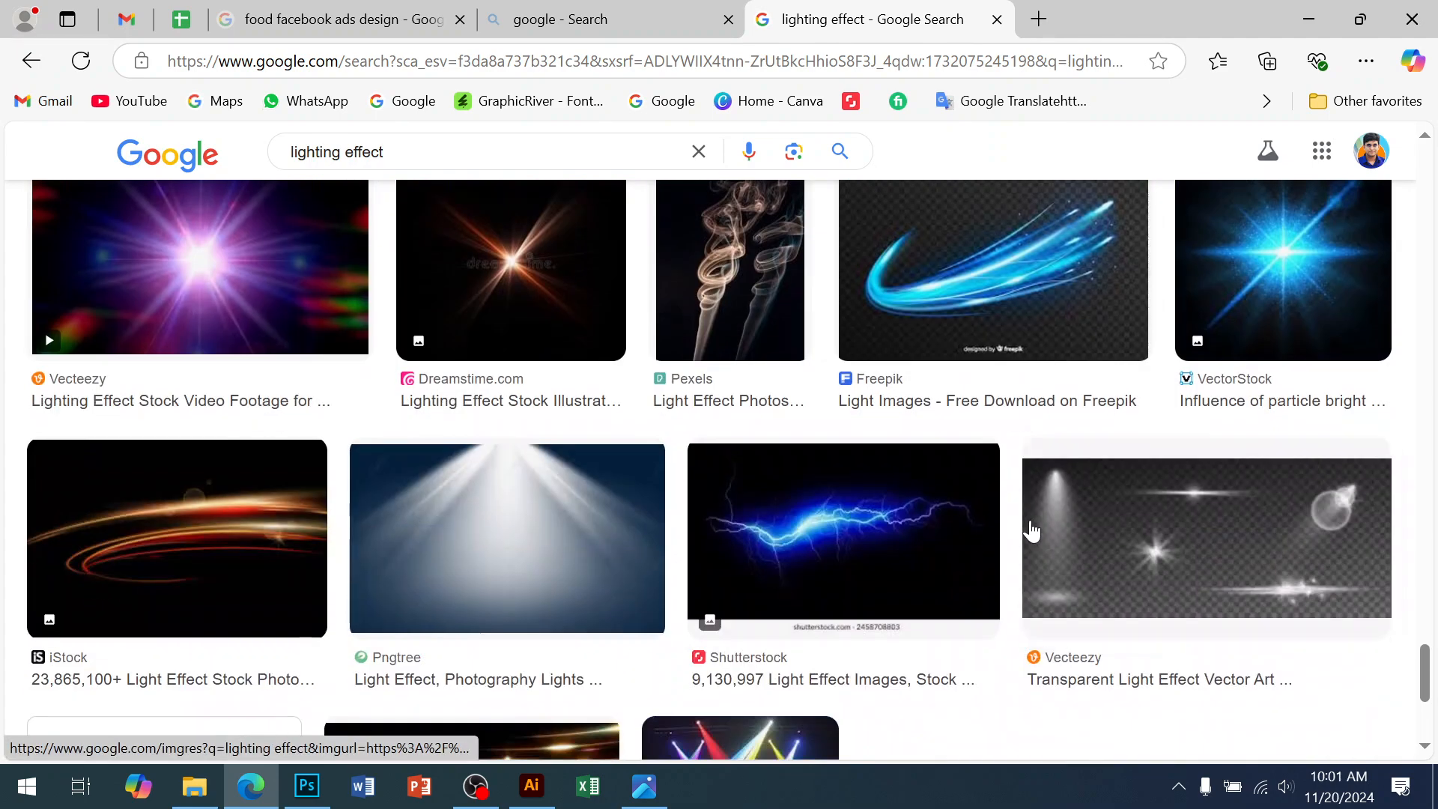
pyautogui.scroll(-5, 1031, 531)
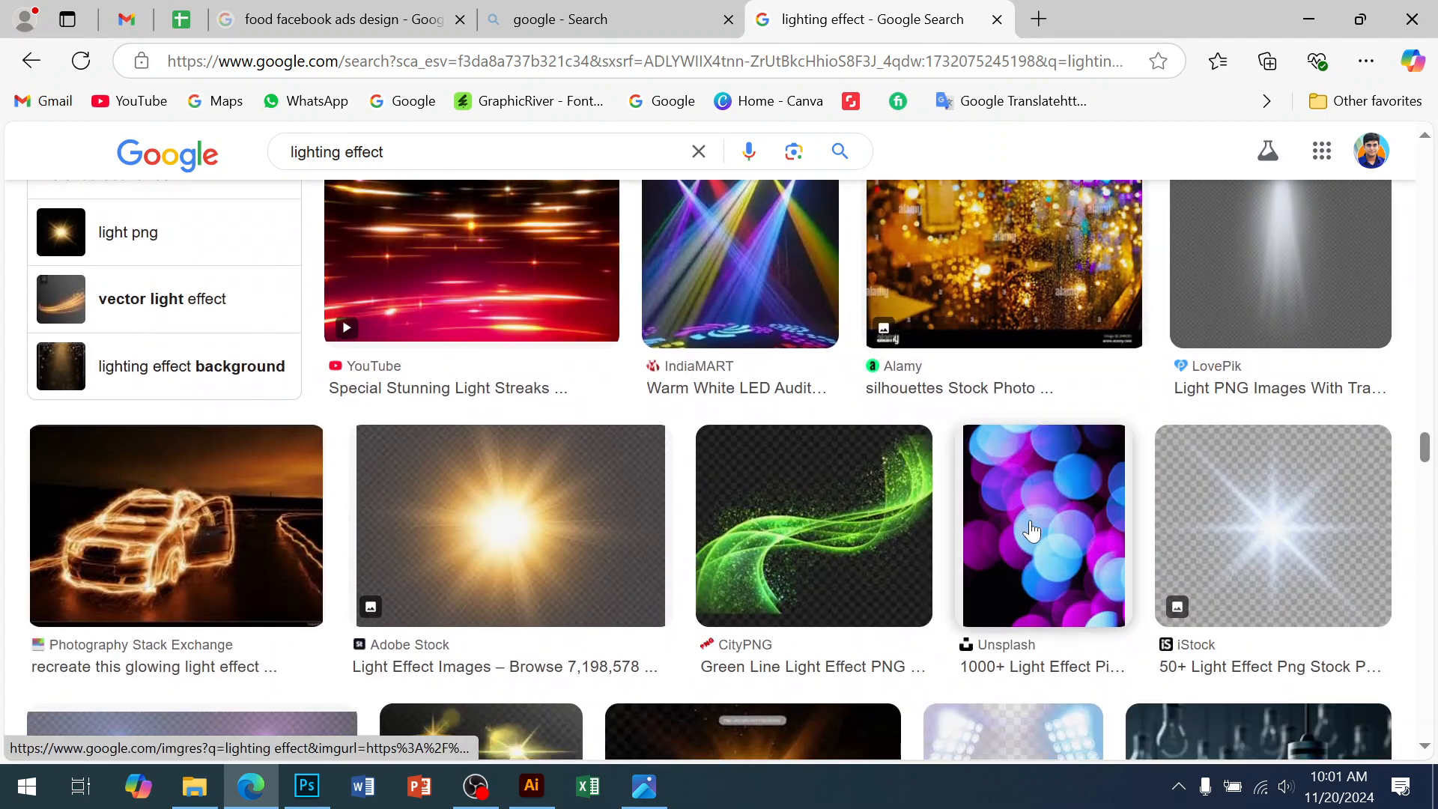
pyautogui.scroll(-12, 1008, 554)
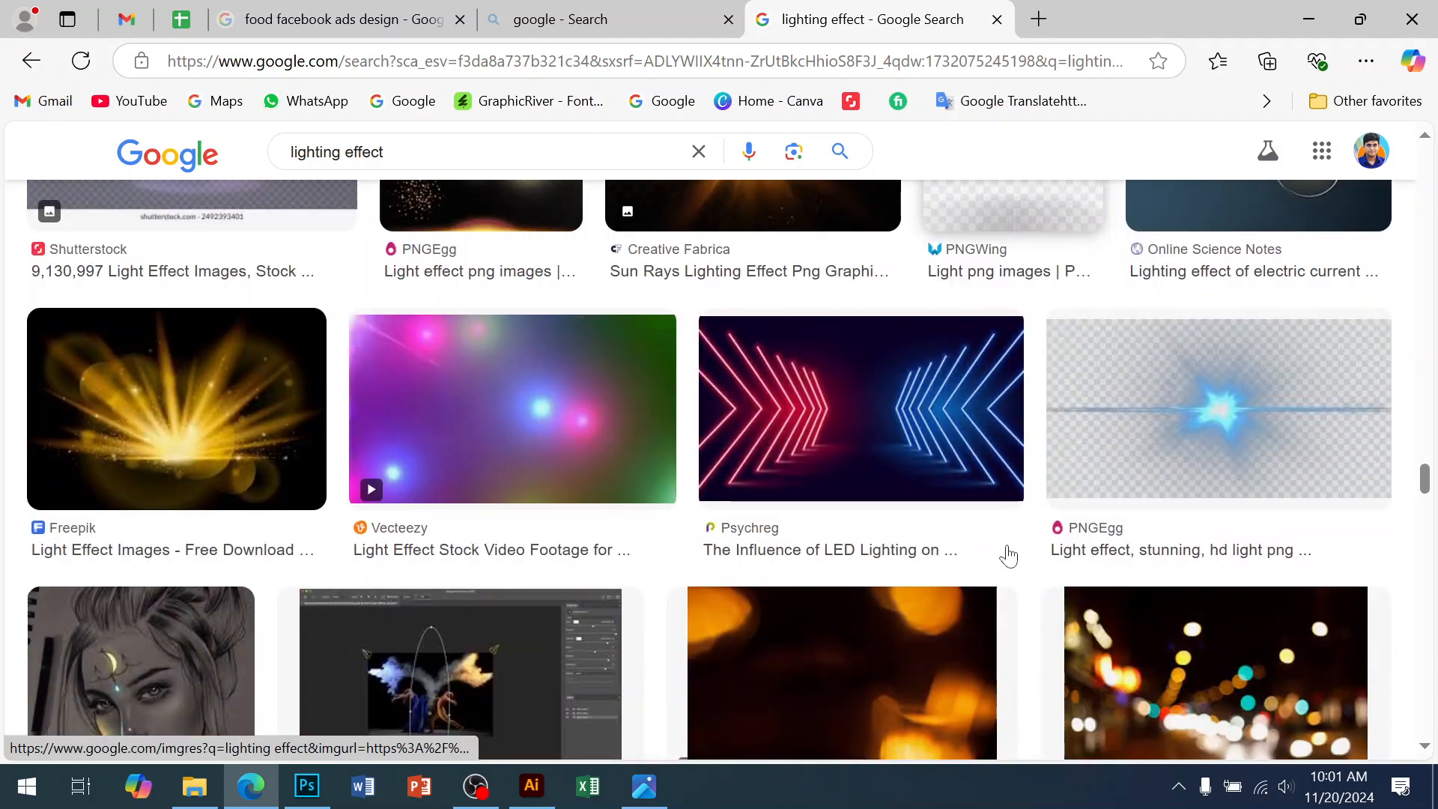
pyautogui.scroll(-11, 1008, 554)
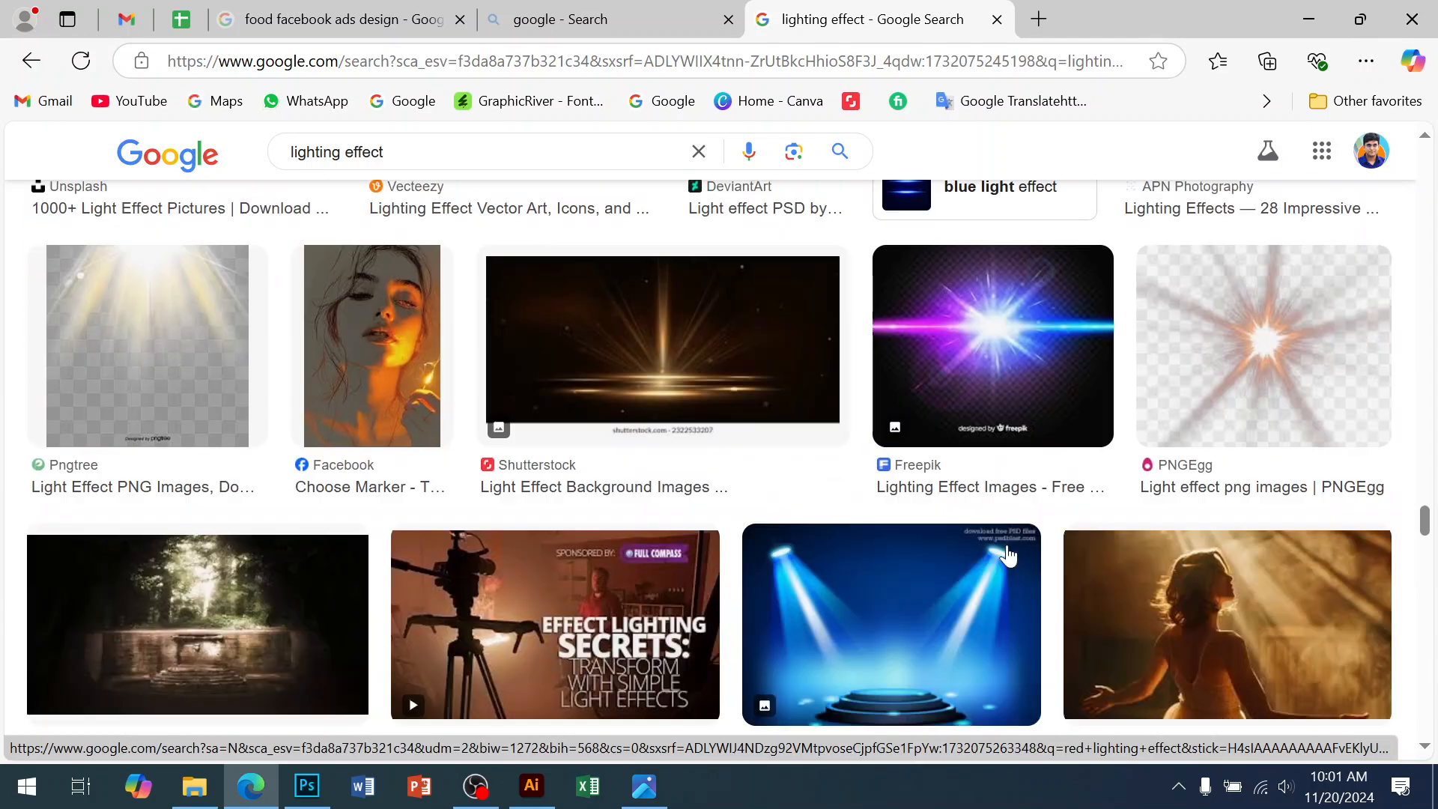
pyautogui.scroll(-10, 1009, 555)
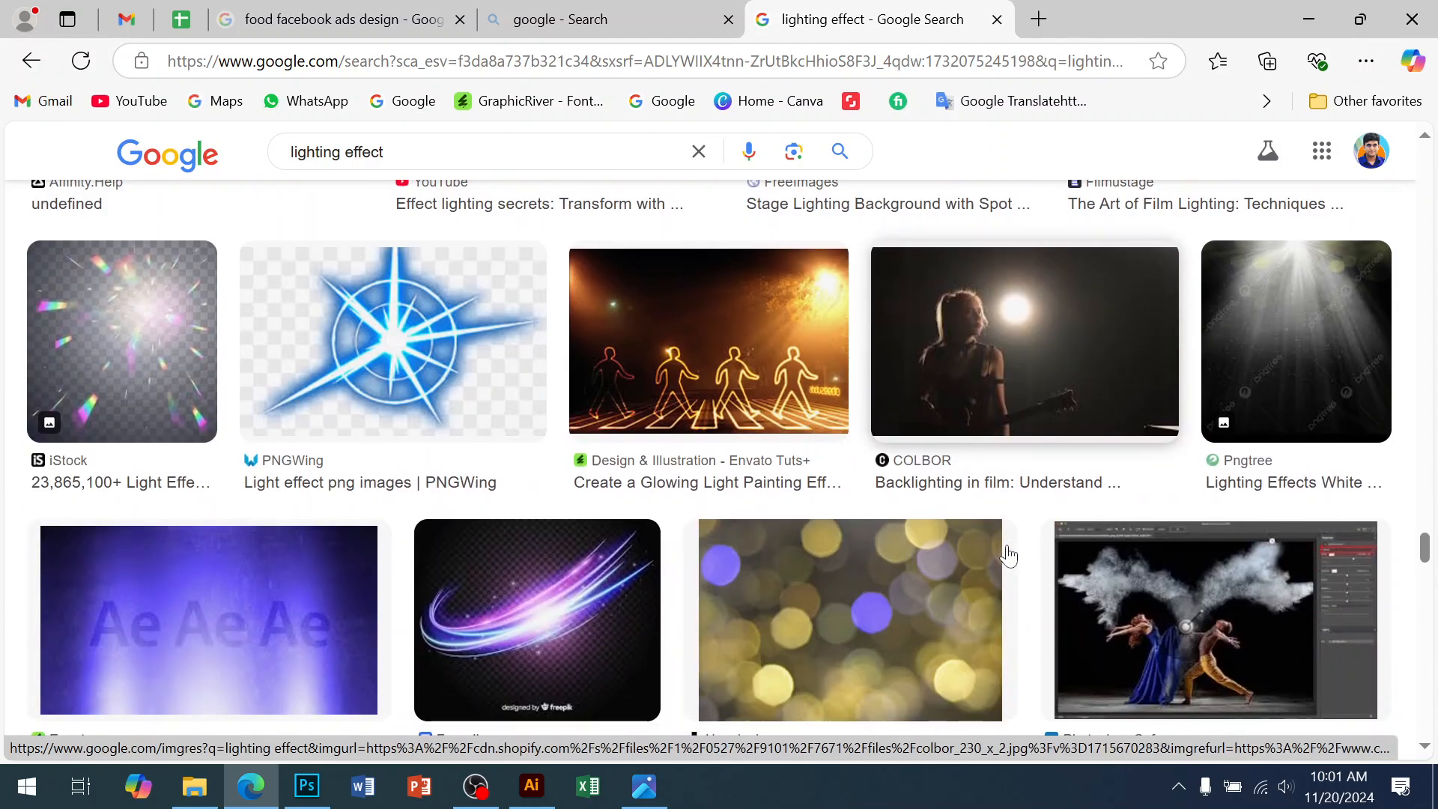
pyautogui.scroll(-2, 1008, 554)
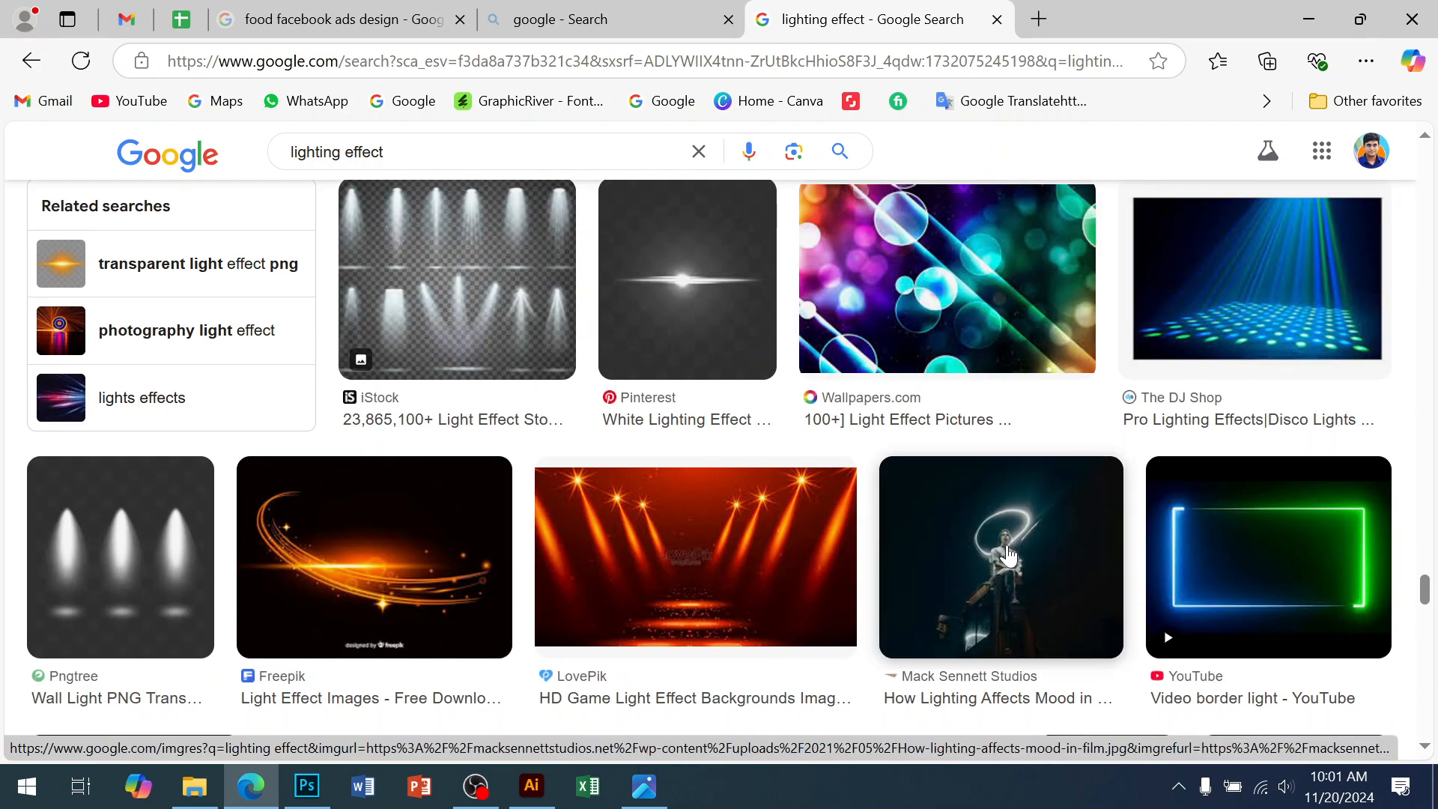
pyautogui.scroll(-11, 1009, 554)
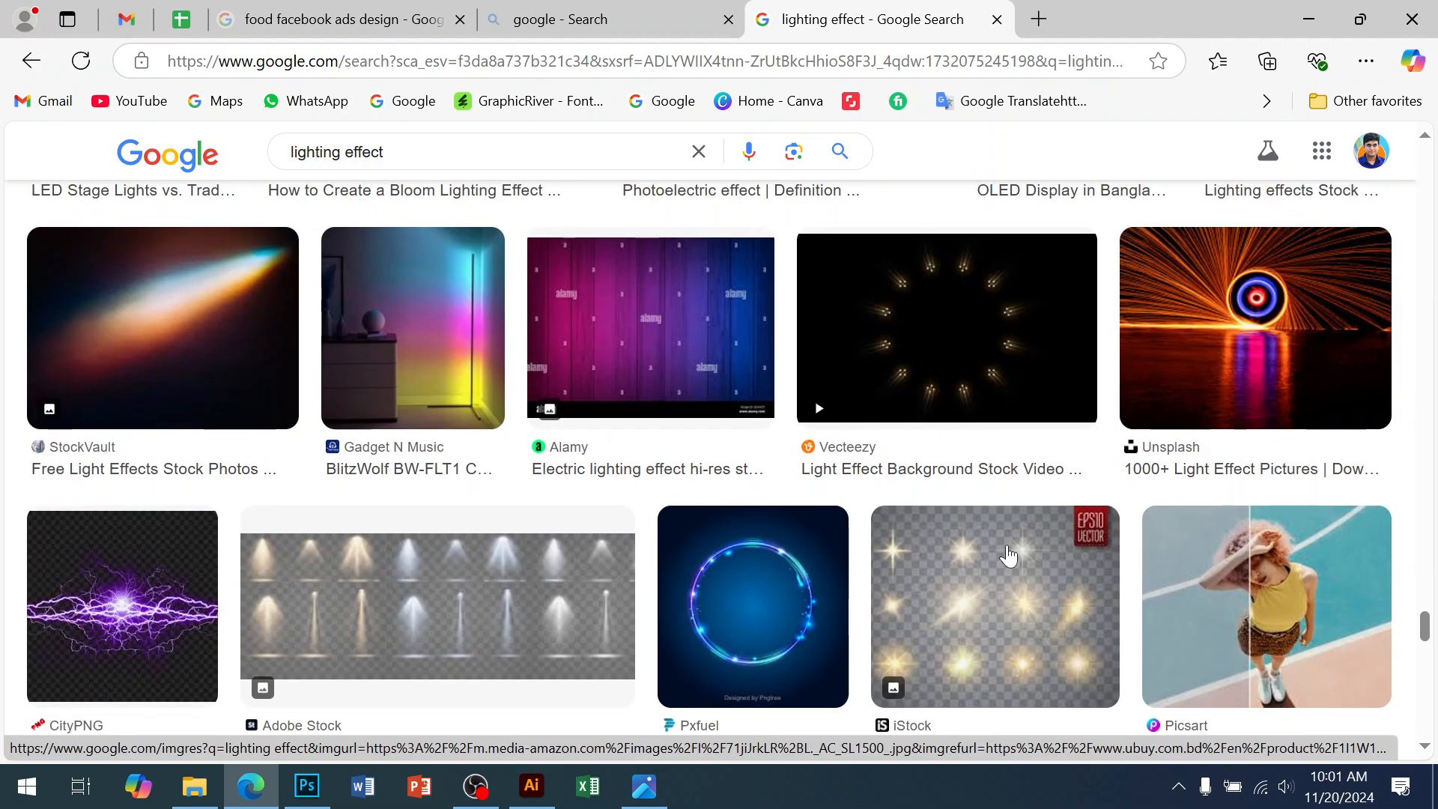
pyautogui.scroll(-12, 1008, 555)
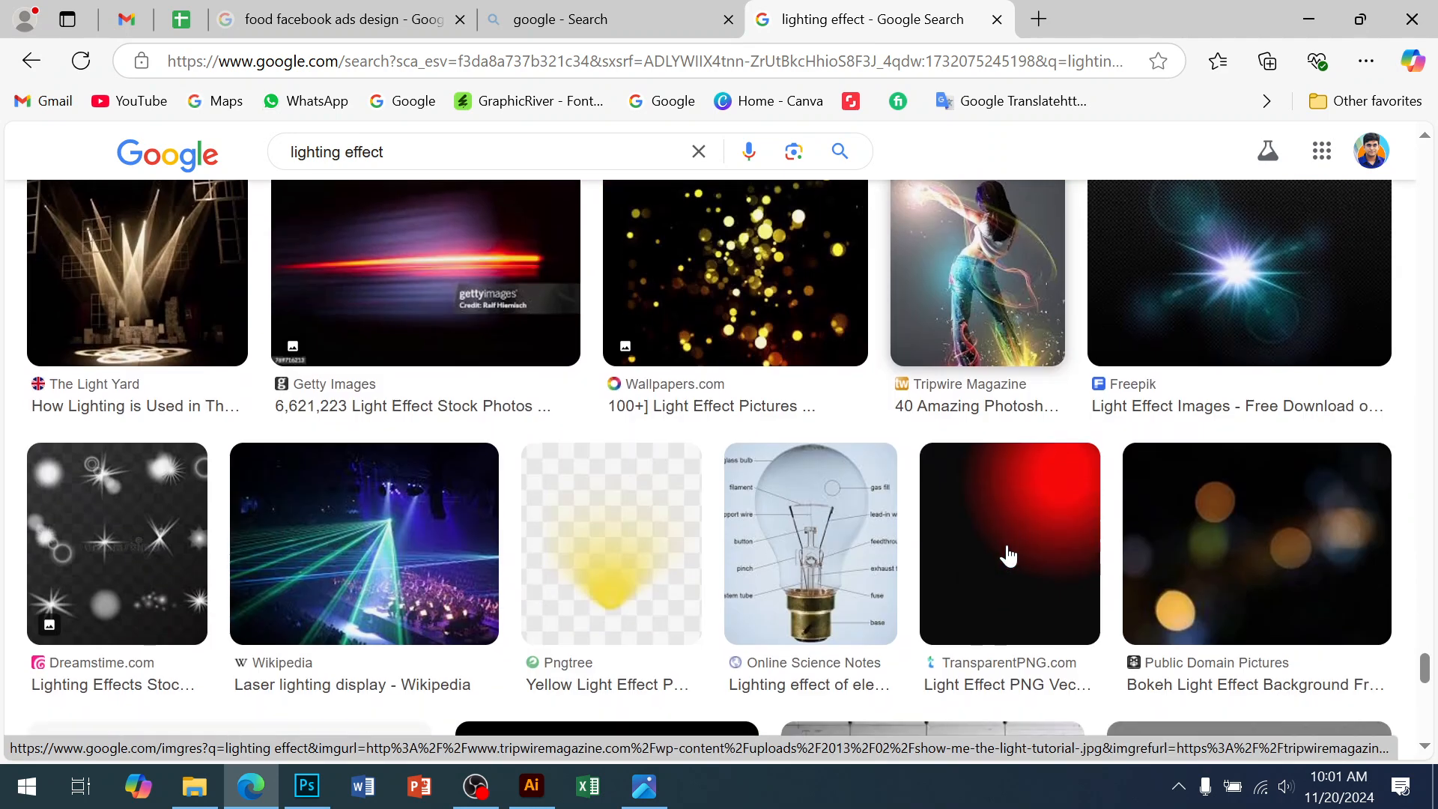
pyautogui.click(732, 283)
pyautogui.scroll(-6, 1107, 475)
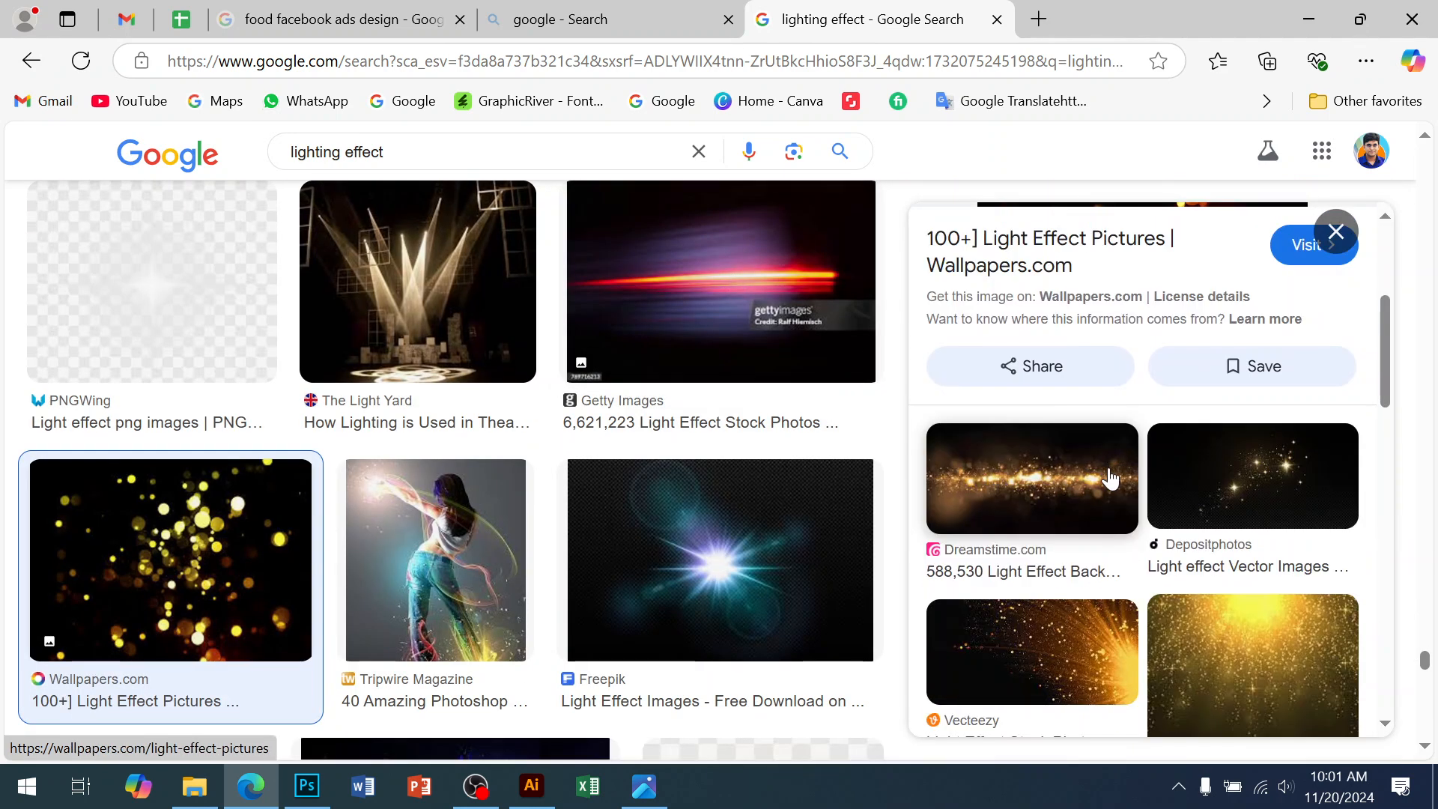
pyautogui.scroll(-5, 1168, 472)
pyautogui.scroll(5, 1246, 465)
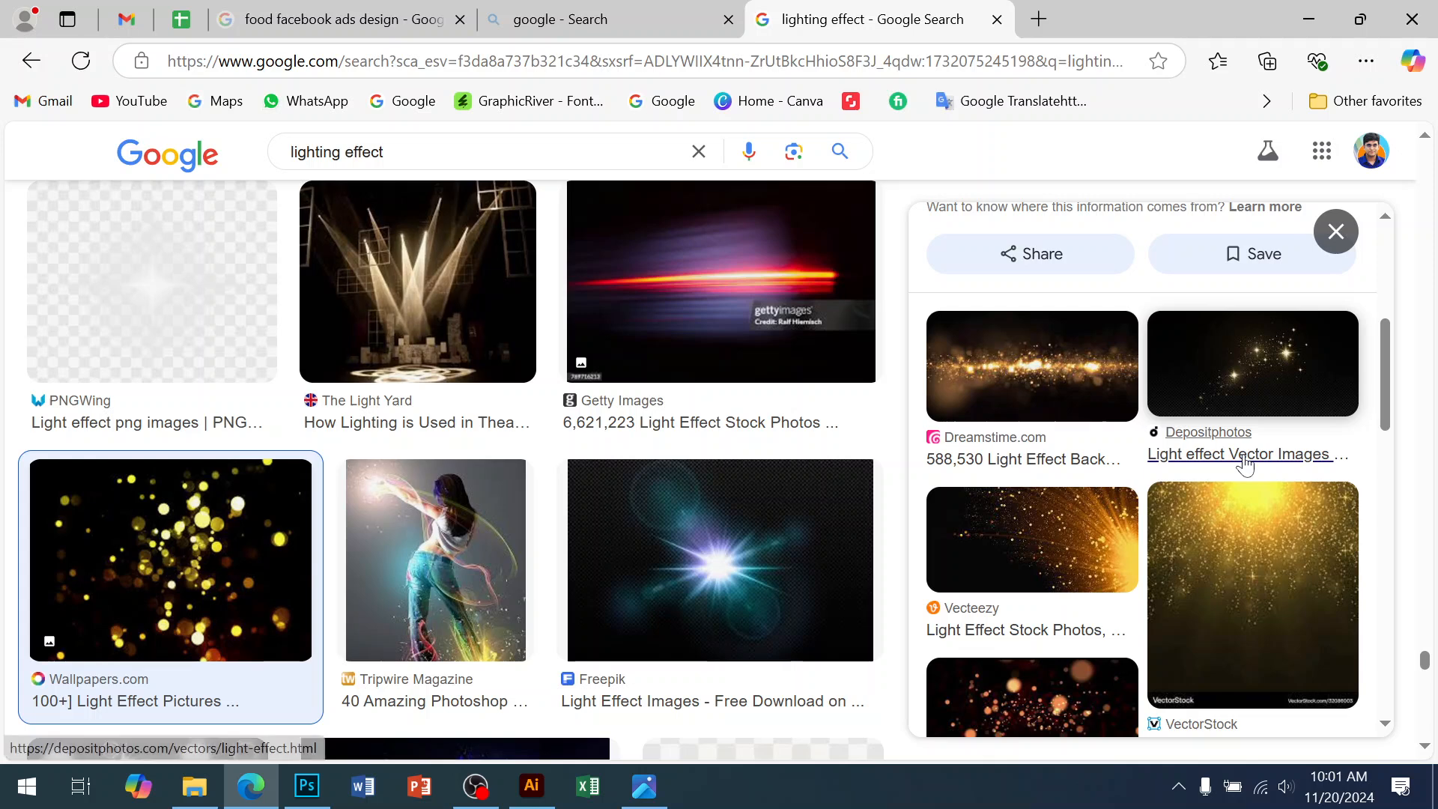
pyautogui.click(1262, 362)
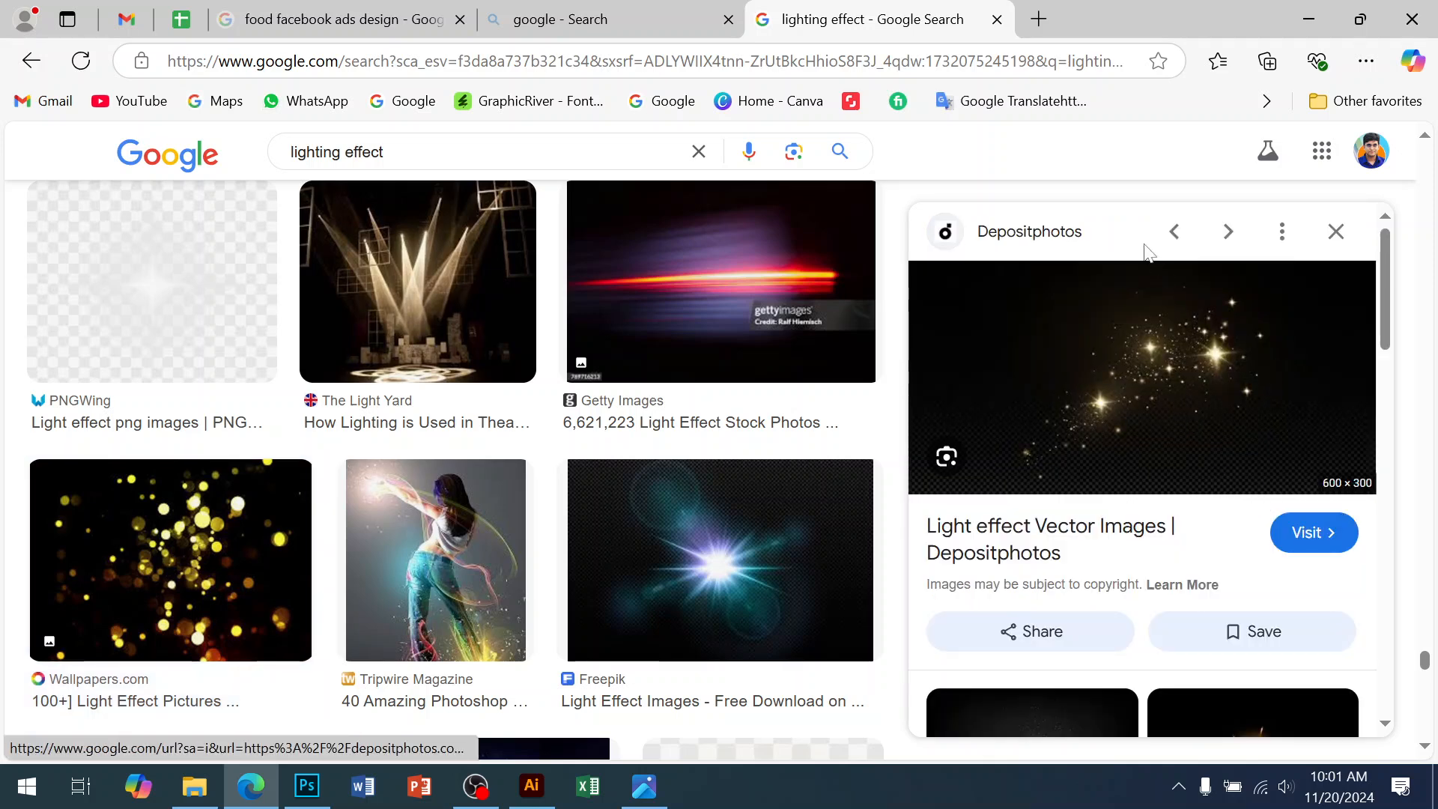
pyautogui.rightClick(1037, 311)
pyautogui.click(902, 441)
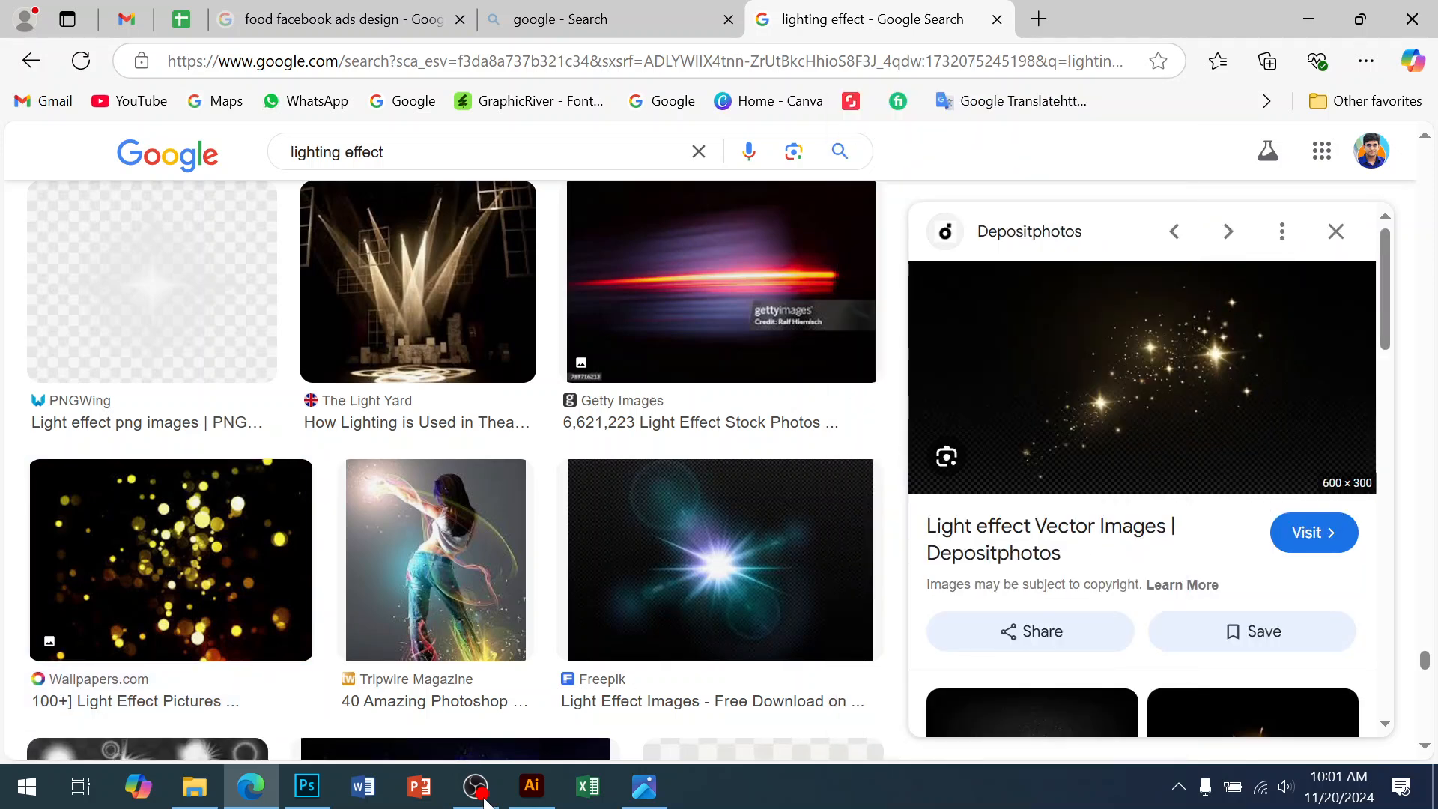
pyautogui.click(306, 785)
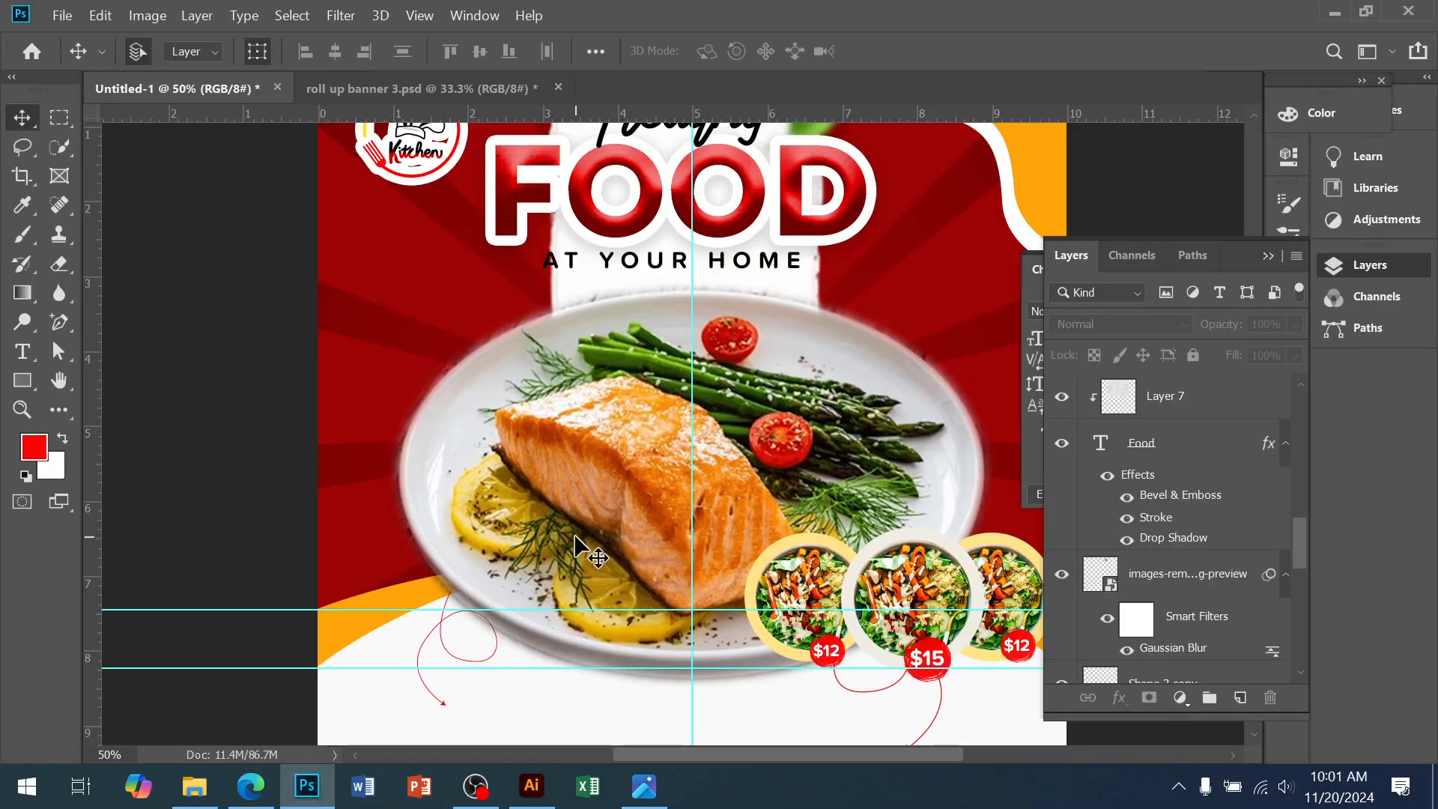
# Paste the sparkle image as a new layer, enlarged and shifted up-right
pyautogui.moveTo(659, 541); pyautogui.dragTo(482, 642)
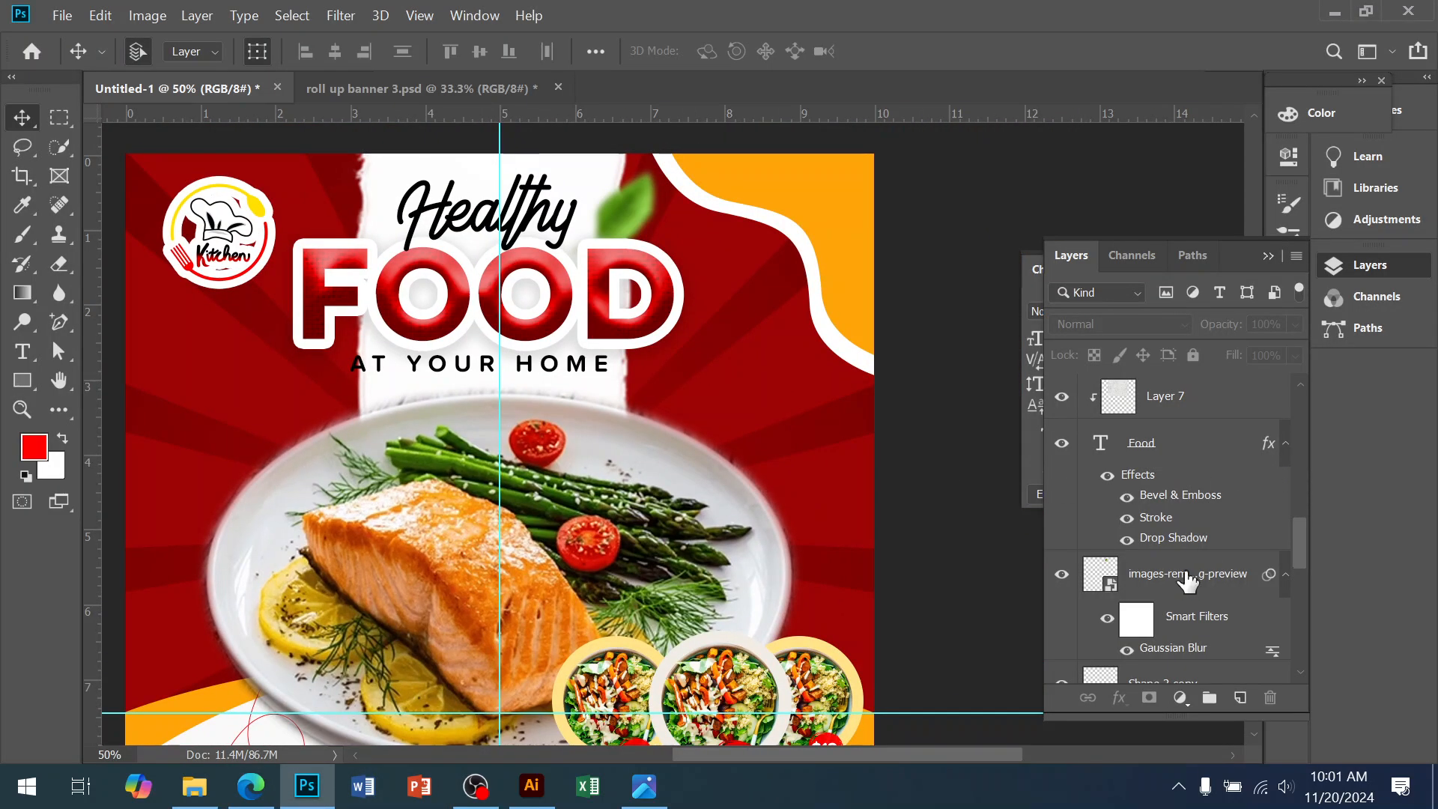
pyautogui.hotkey('ctrl', 'v')
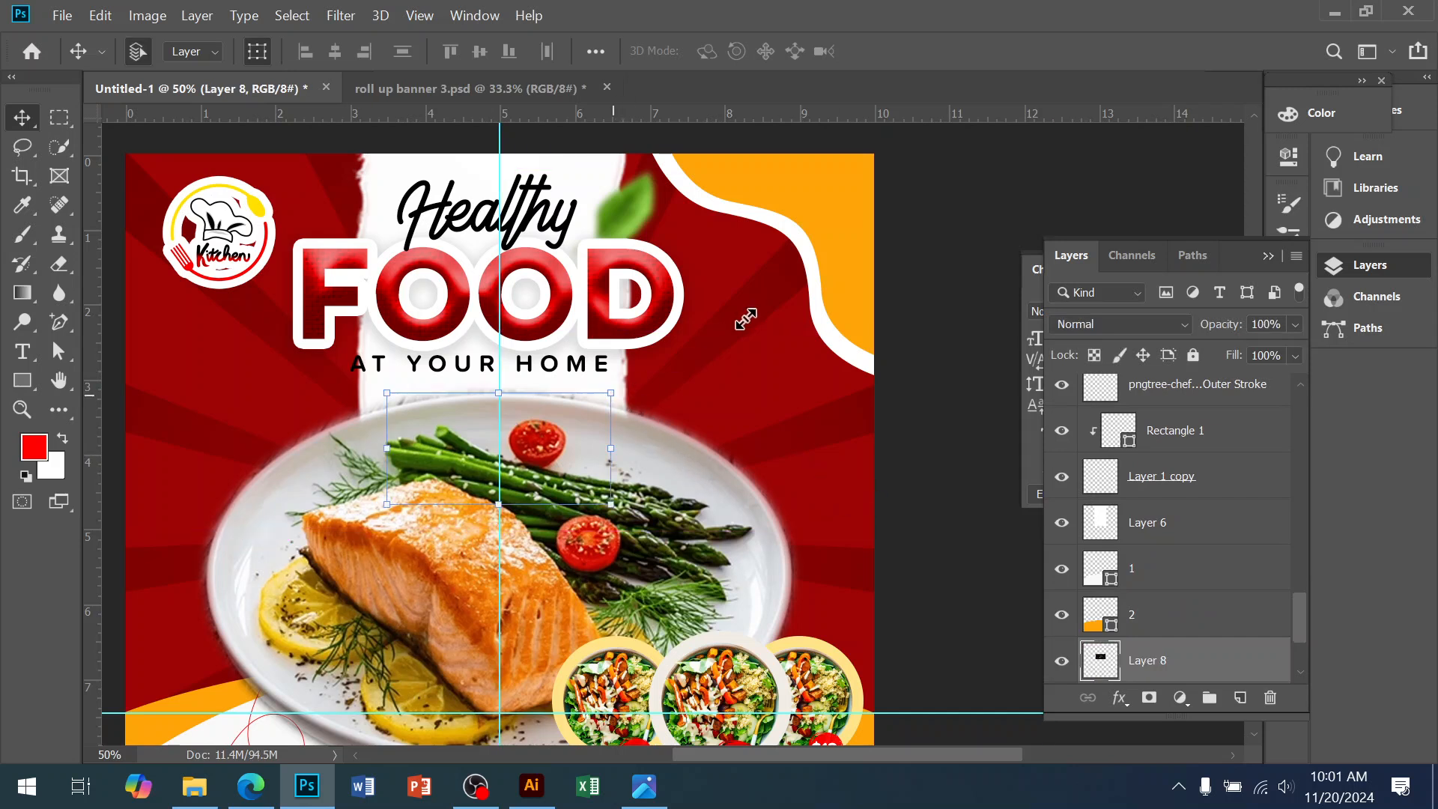
pyautogui.moveTo(611, 392); pyautogui.dragTo(795, 301)
pyautogui.moveTo(755, 402); pyautogui.dragTo(897, 372)
pyautogui.press('Return')
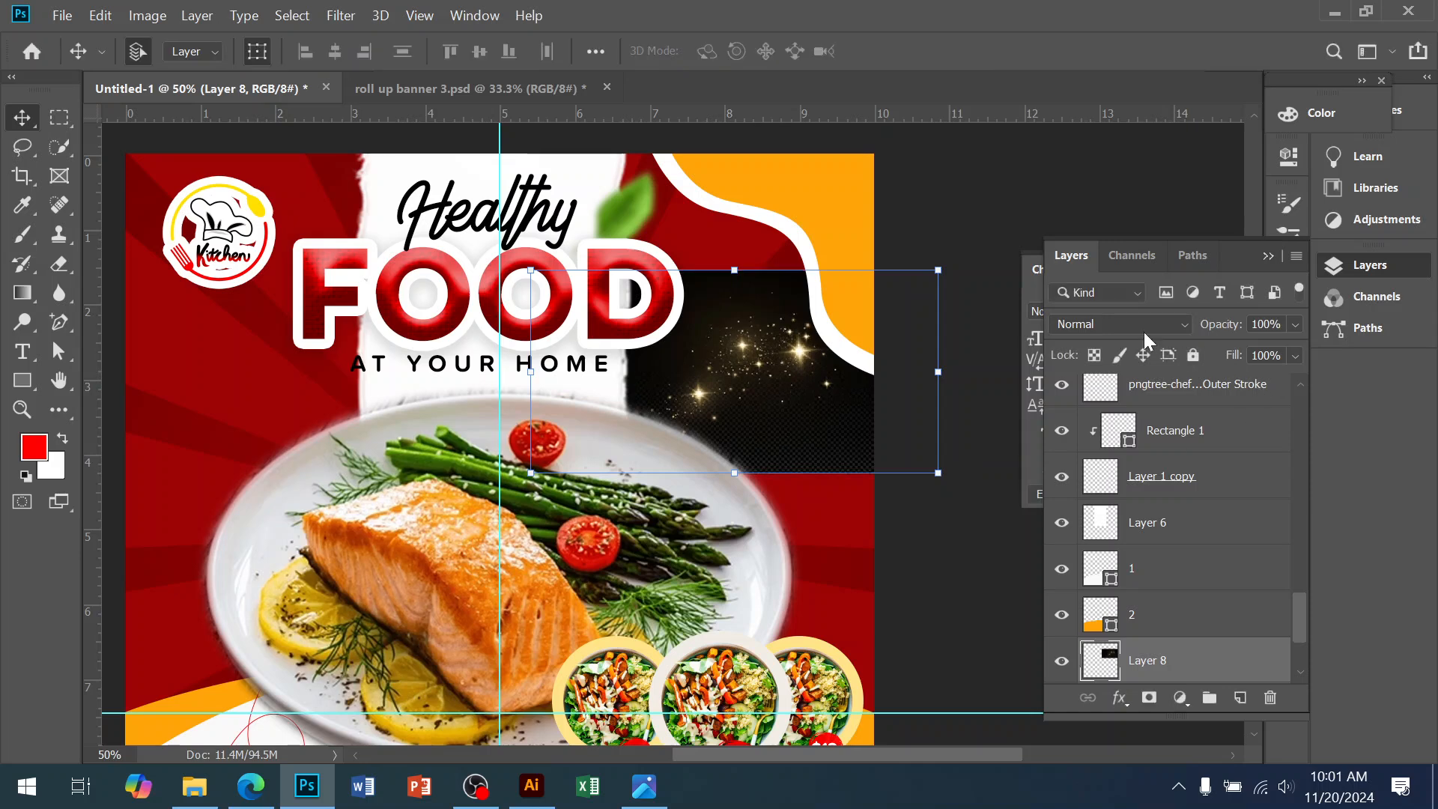
# Set the sparkle layer to Screen, enlarge it further, and place it beside the plate's right edge
pyautogui.click(1135, 325)
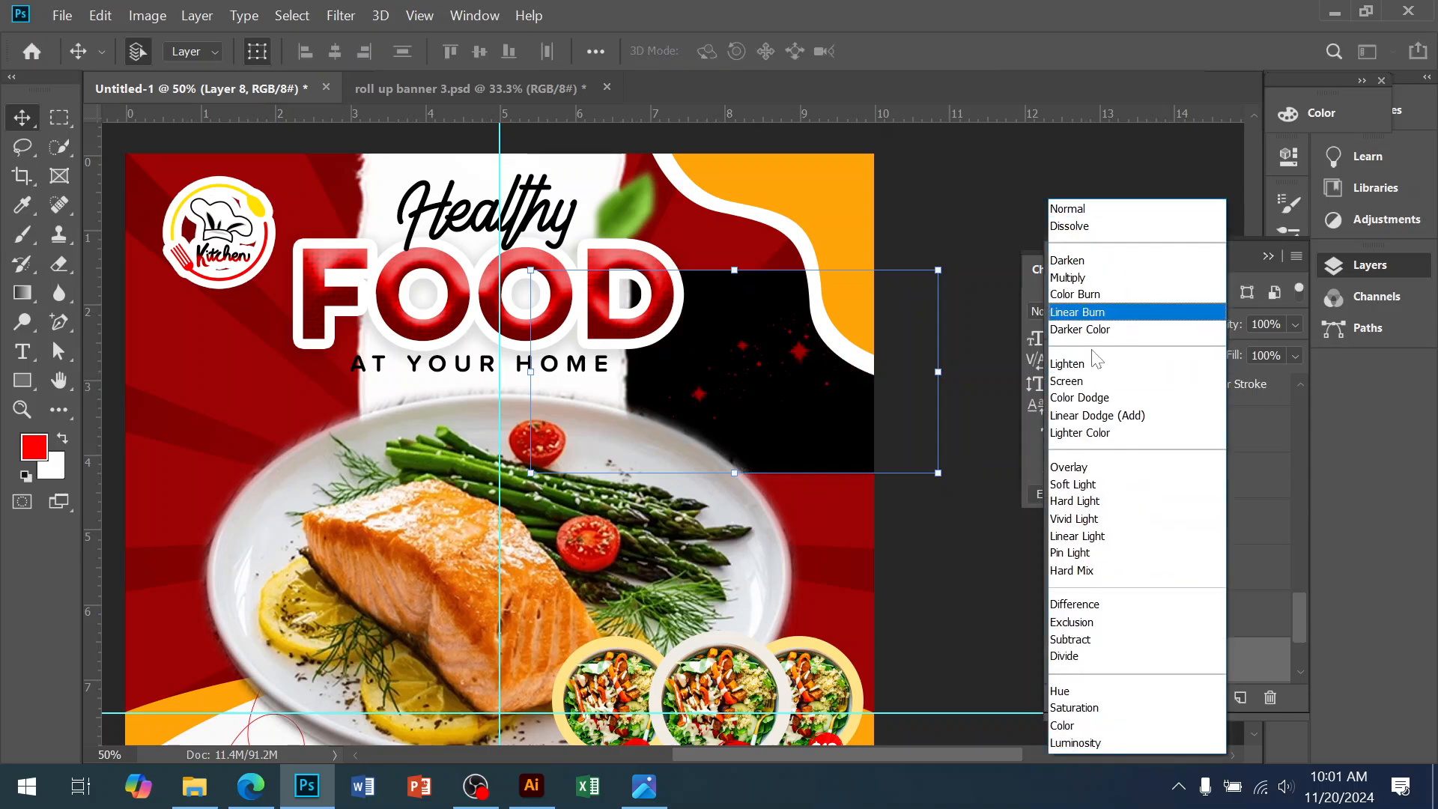
pyautogui.click(1091, 382)
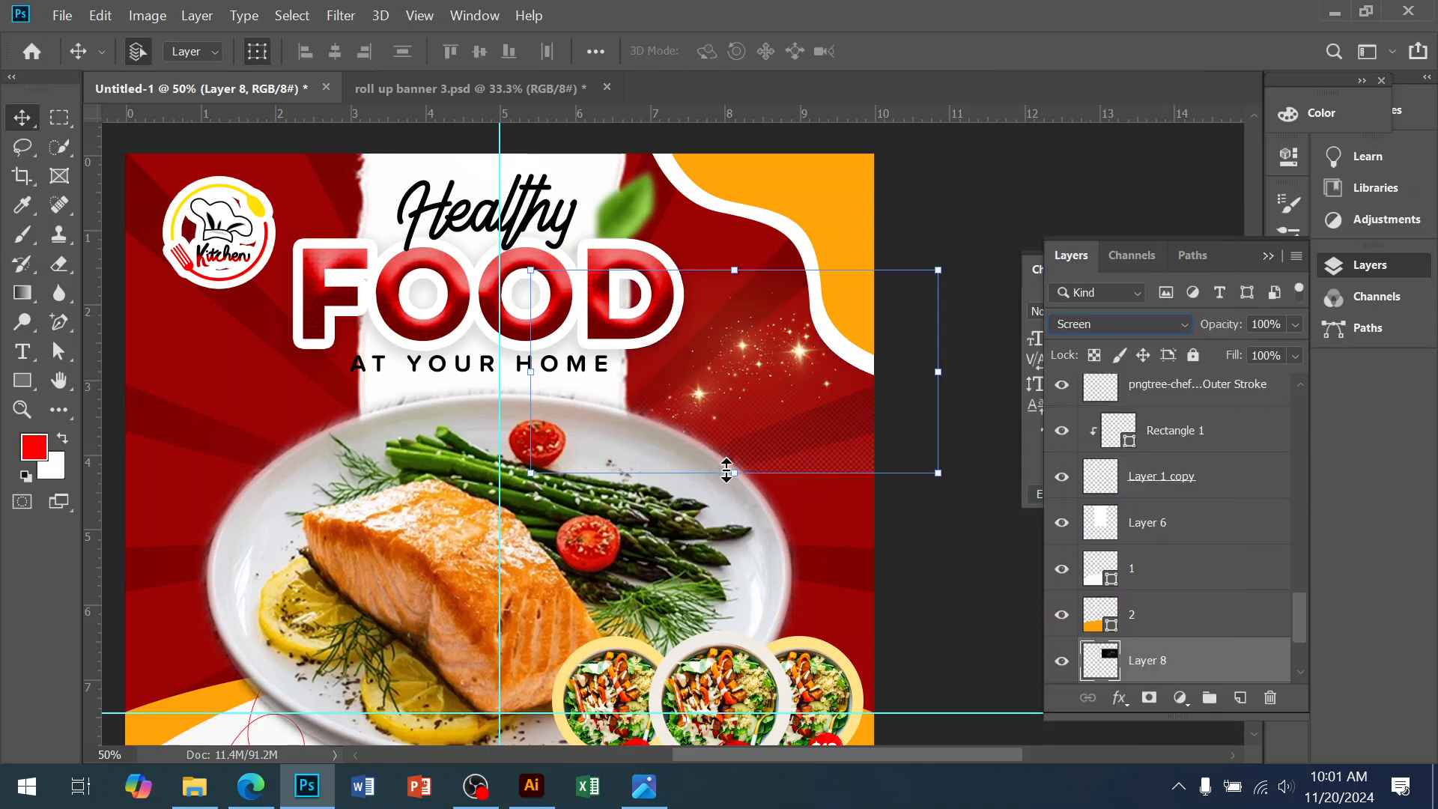
pyautogui.moveTo(734, 473); pyautogui.dragTo(735, 572)
pyautogui.moveTo(771, 391); pyautogui.dragTo(897, 304)
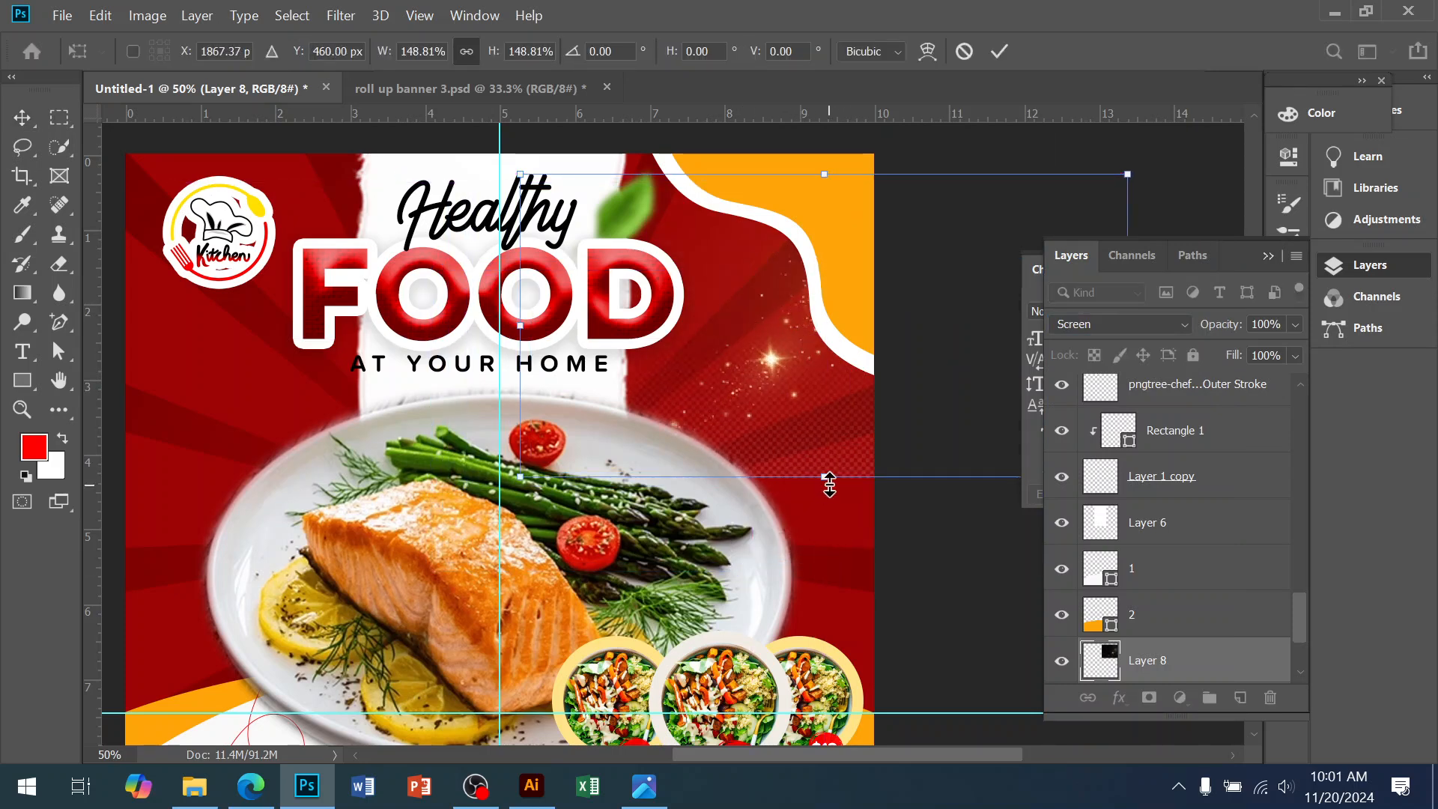
pyautogui.moveTo(829, 485)
pyautogui.mouseDown()
pyautogui.moveTo(841, 565)
pyautogui.moveTo(852, 492)
pyautogui.mouseUp()
pyautogui.press('Return')
pyautogui.moveTo(749, 384); pyautogui.dragTo(834, 616)
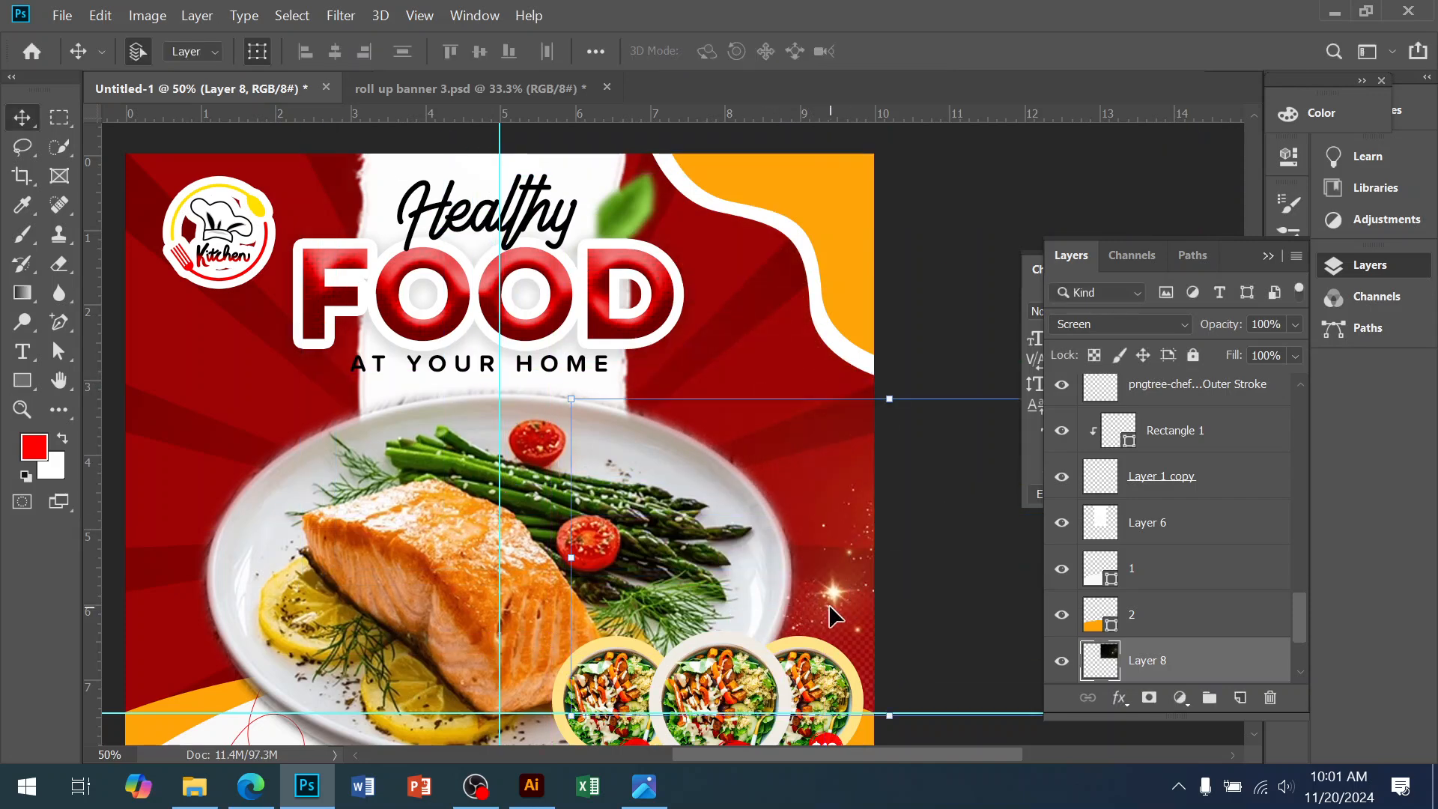
pyautogui.press('ctrl')
# Set the sparkle layer's blend mode to Screen
pyautogui.click(1072, 322)
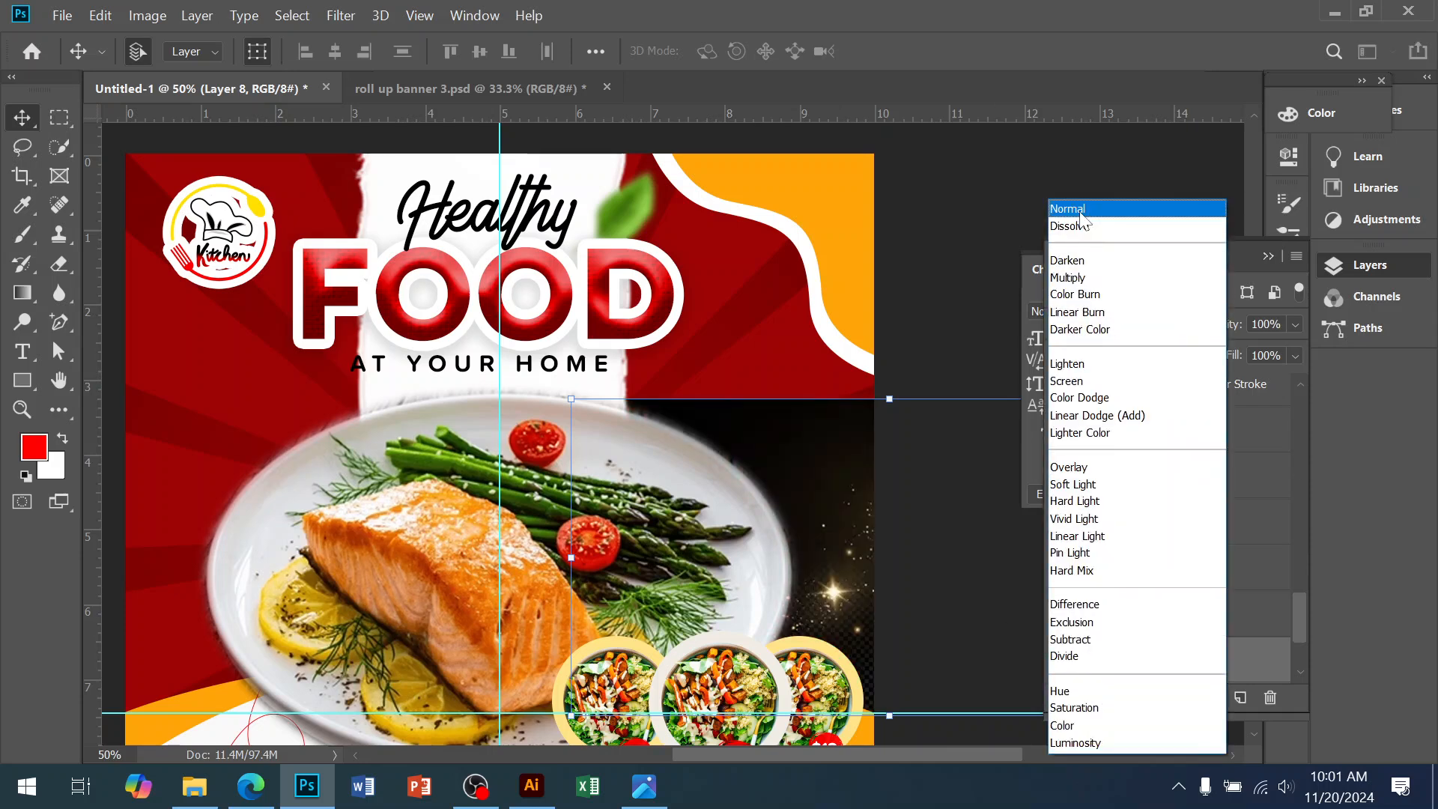
pyautogui.click(1082, 209)
pyautogui.click(1103, 324)
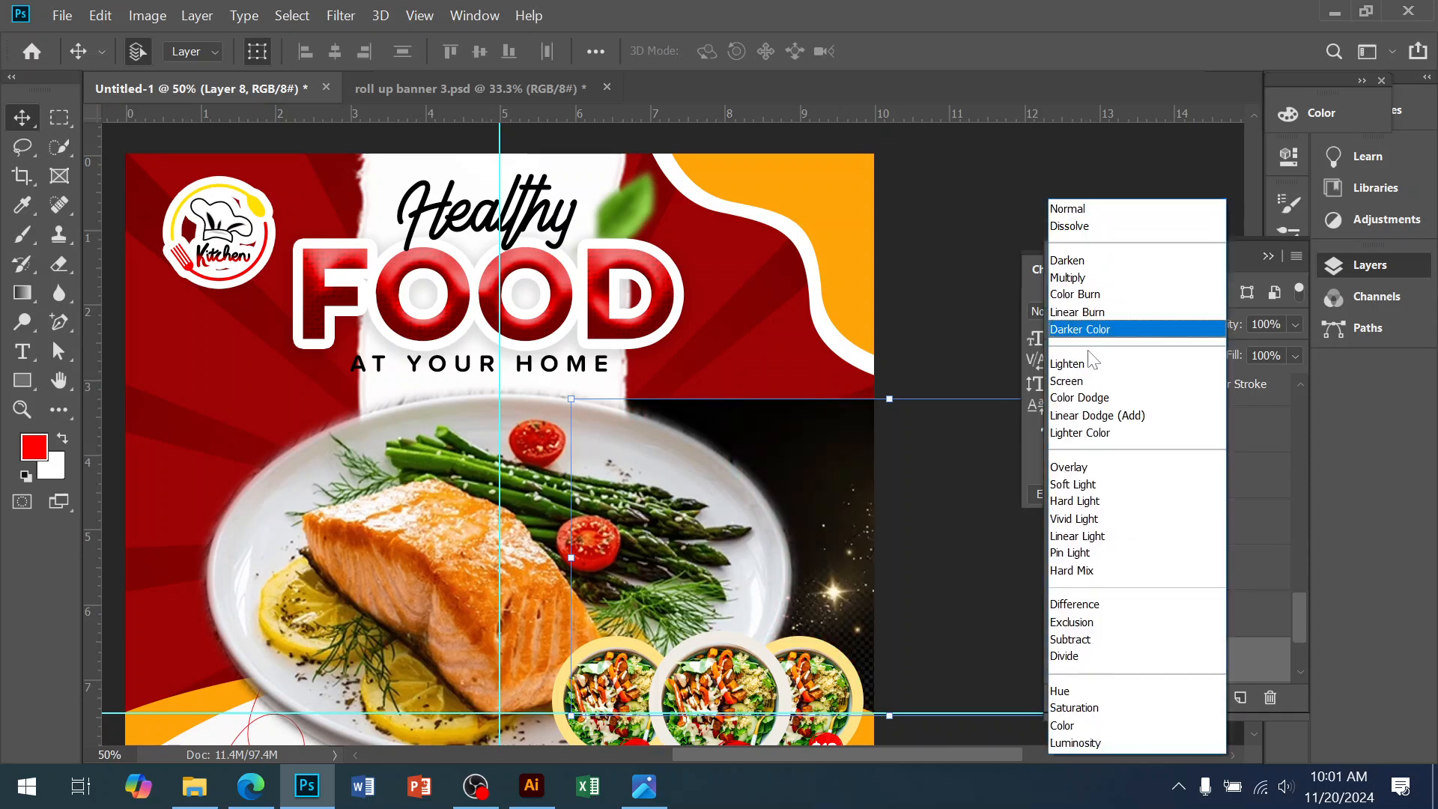
pyautogui.click(1079, 376)
# Duplicate the sparkles, rotating the copy about 134° and enlarging it near the logo
pyautogui.moveTo(854, 614); pyautogui.dragTo(792, 557)
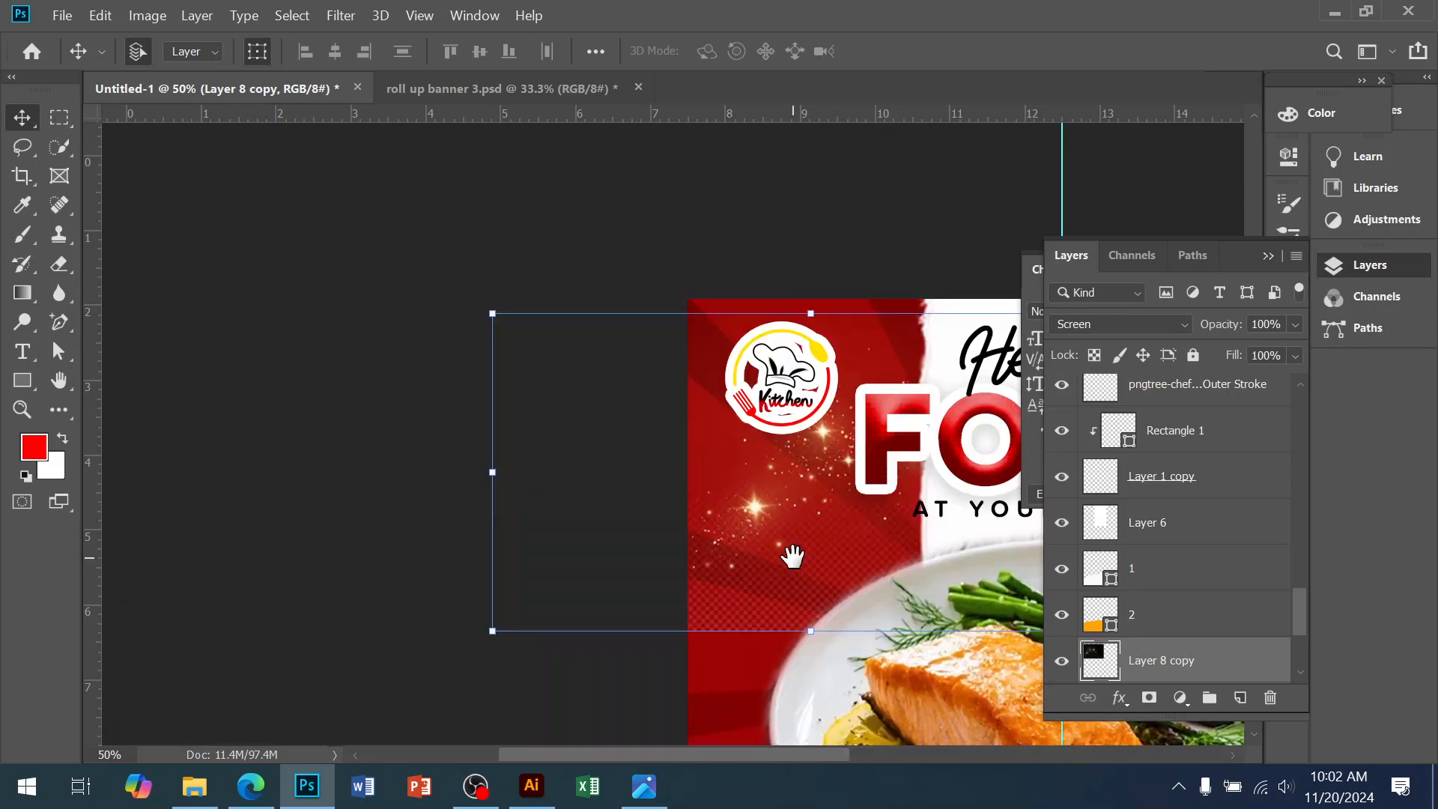
pyautogui.moveTo(937, 390); pyautogui.dragTo(763, 328)
pyautogui.moveTo(902, 355); pyautogui.dragTo(1090, 618)
pyautogui.moveTo(818, 537); pyautogui.dragTo(715, 447)
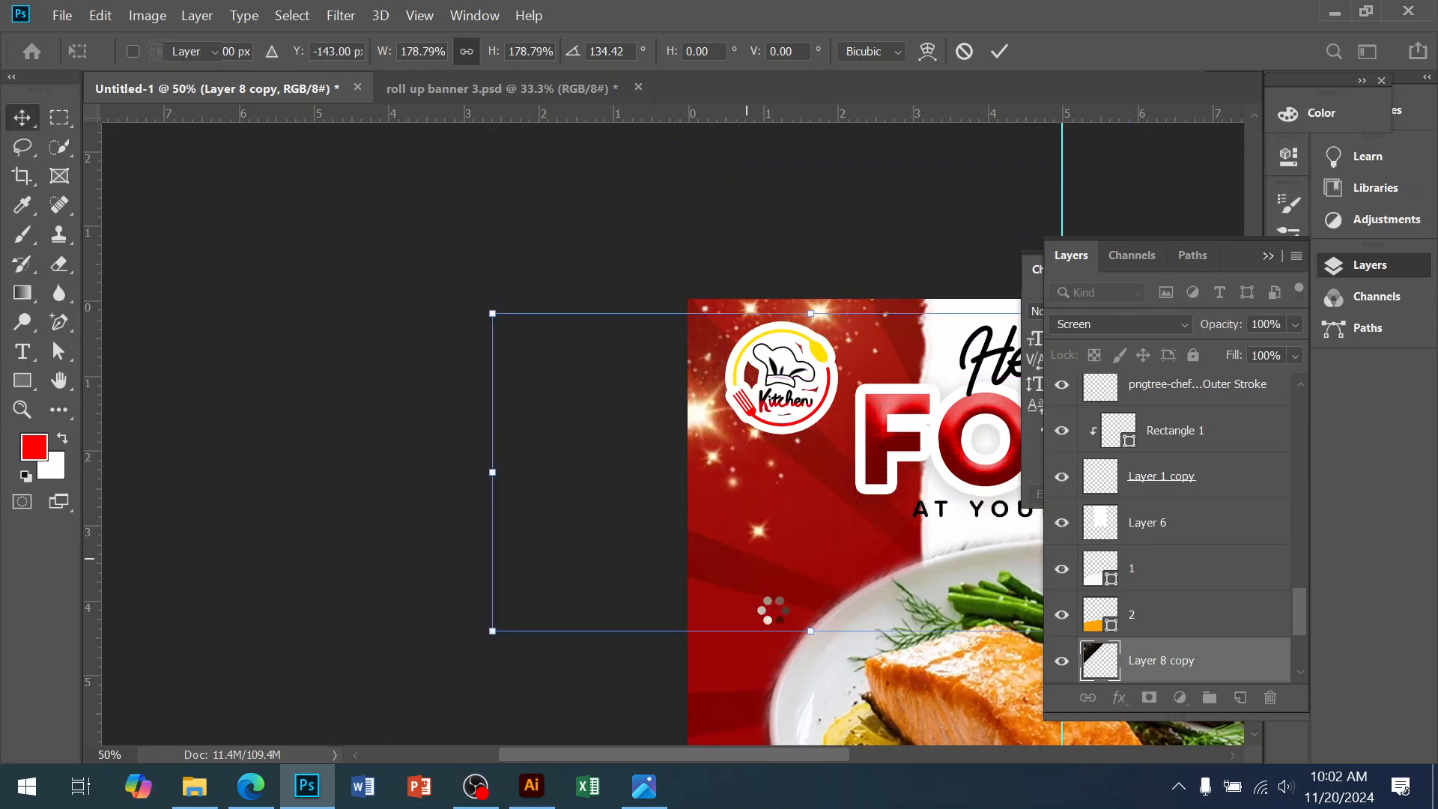
pyautogui.press('Return')
# Lower the sparkle copy's opacity to 49% and the original's to 45%
pyautogui.click(1294, 325)
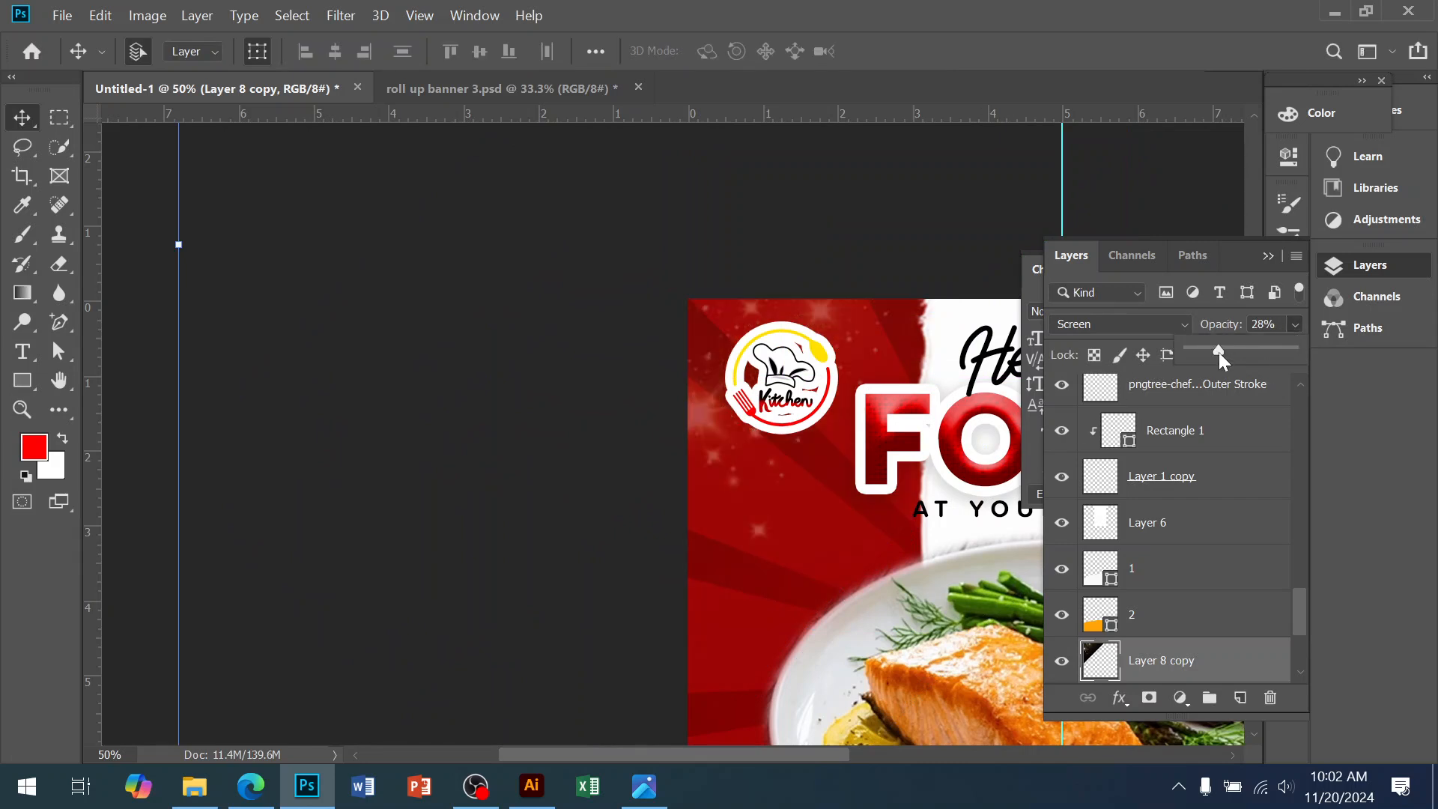
pyautogui.hotkey('ctrl', 't')
pyautogui.press('Return')
pyautogui.moveTo(774, 619); pyautogui.dragTo(257, 359)
pyautogui.click(888, 444)
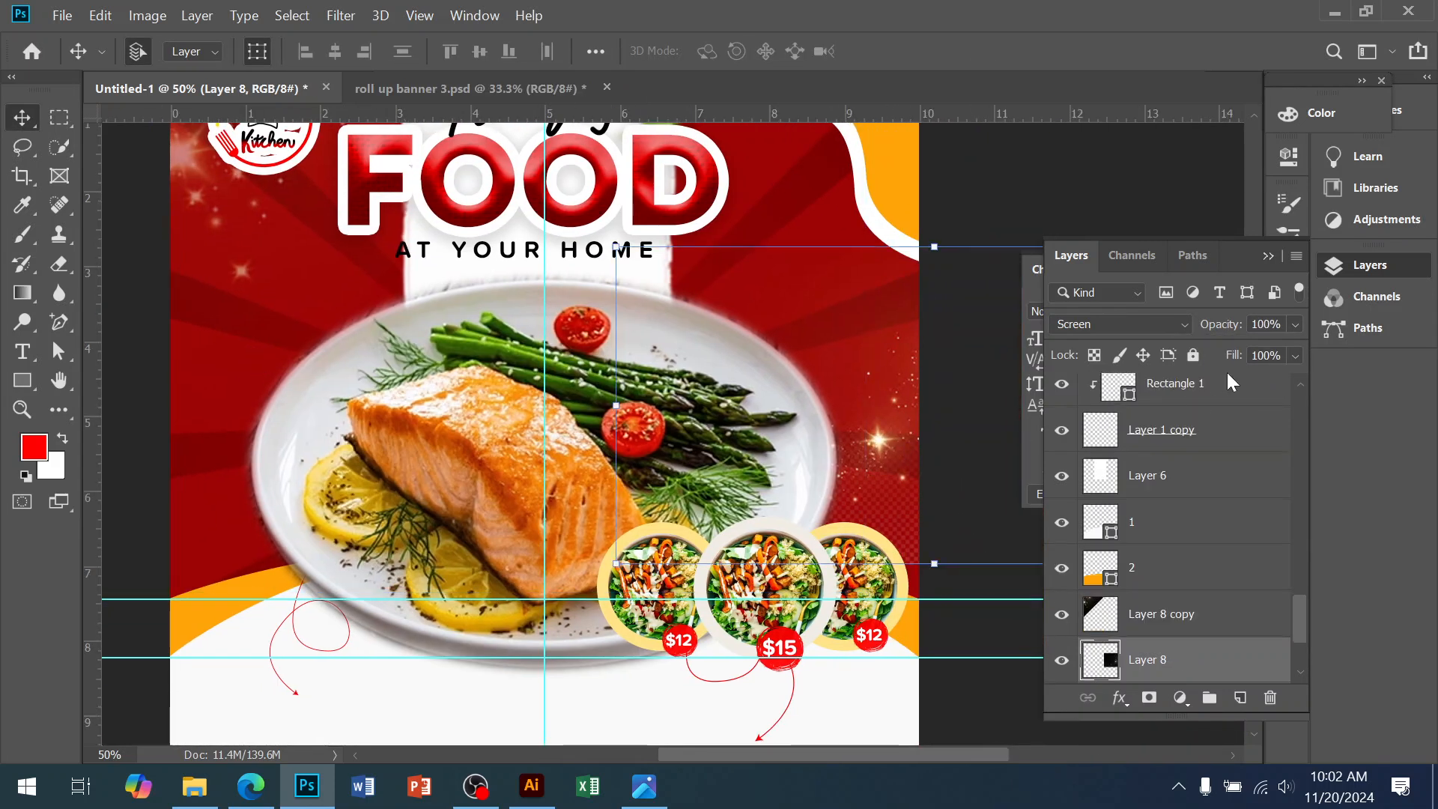
pyautogui.click(1296, 324)
pyautogui.moveTo(1254, 352); pyautogui.dragTo(1234, 352)
pyautogui.click(1033, 213)
pyautogui.click(1021, 199)
pyautogui.hotkey('ctrl', '-')
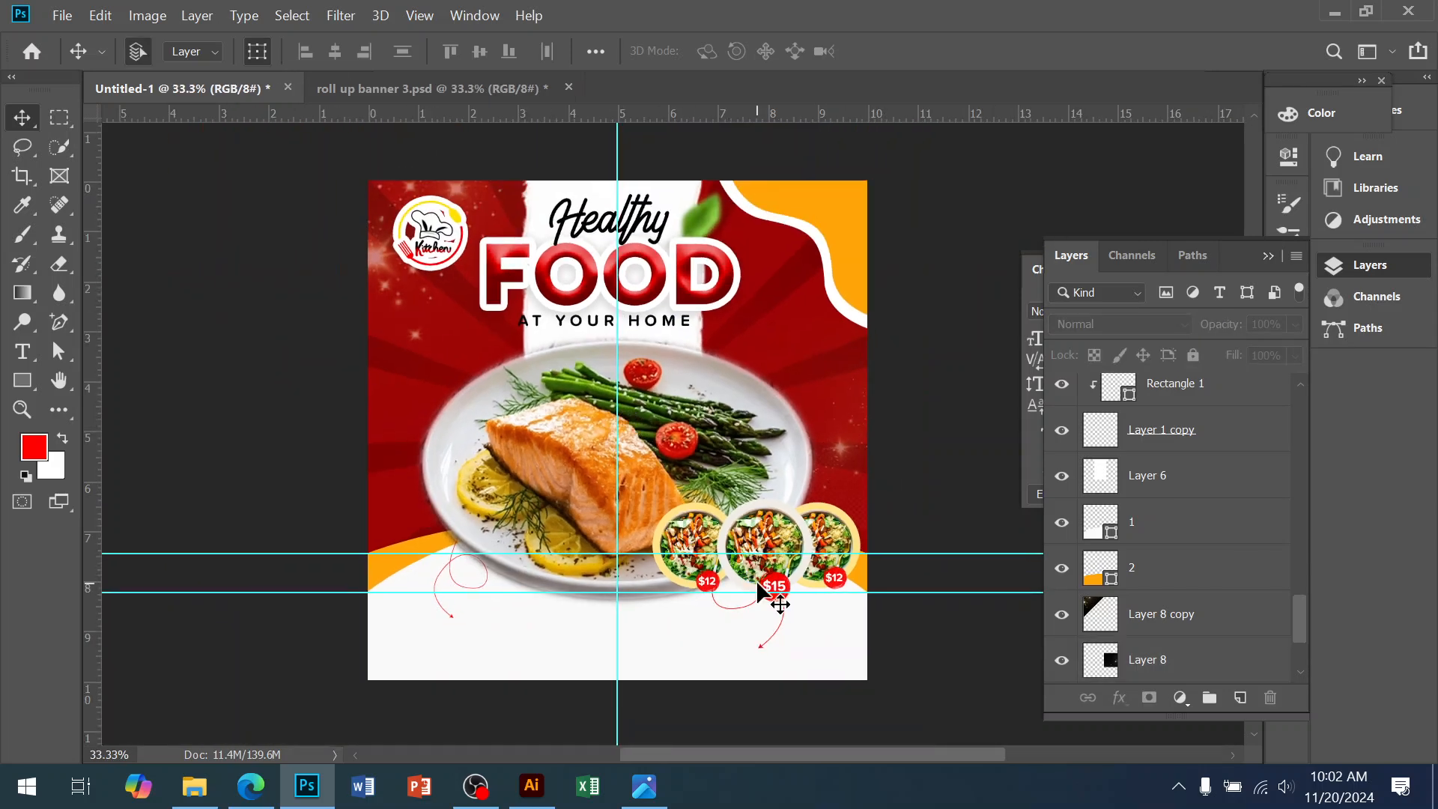
# Type the phone number in red Novecento Wide Bold 36 pt on the white area below the plate
pyautogui.click(645, 786)
pyautogui.click(644, 785)
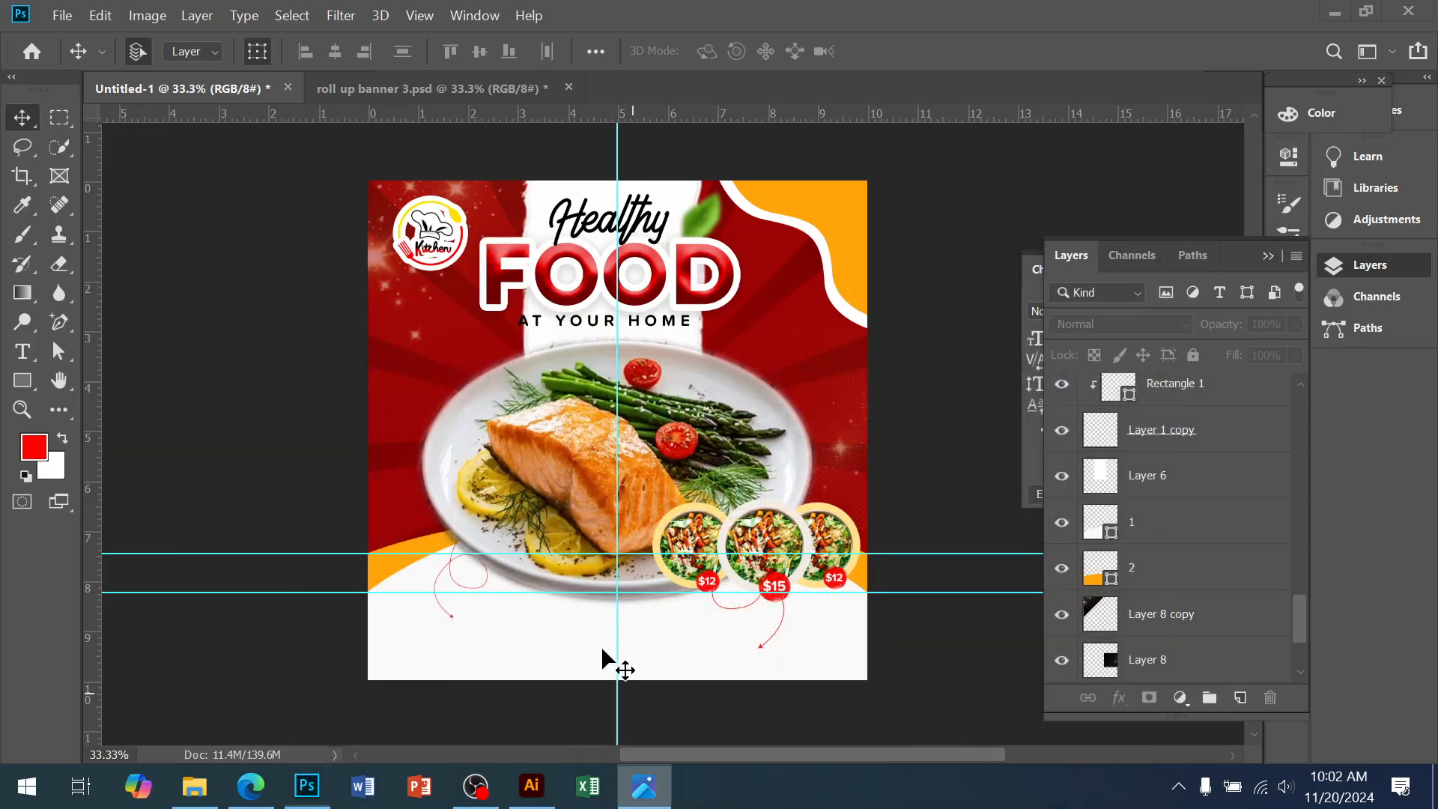
pyautogui.keyDown('ctrl'); pyautogui.click(503, 580); pyautogui.keyUp('ctrl')
pyautogui.keyDown('ctrl'); pyautogui.click(503, 580); pyautogui.keyUp('ctrl')
pyautogui.moveTo(482, 678); pyautogui.dragTo(481, 531)
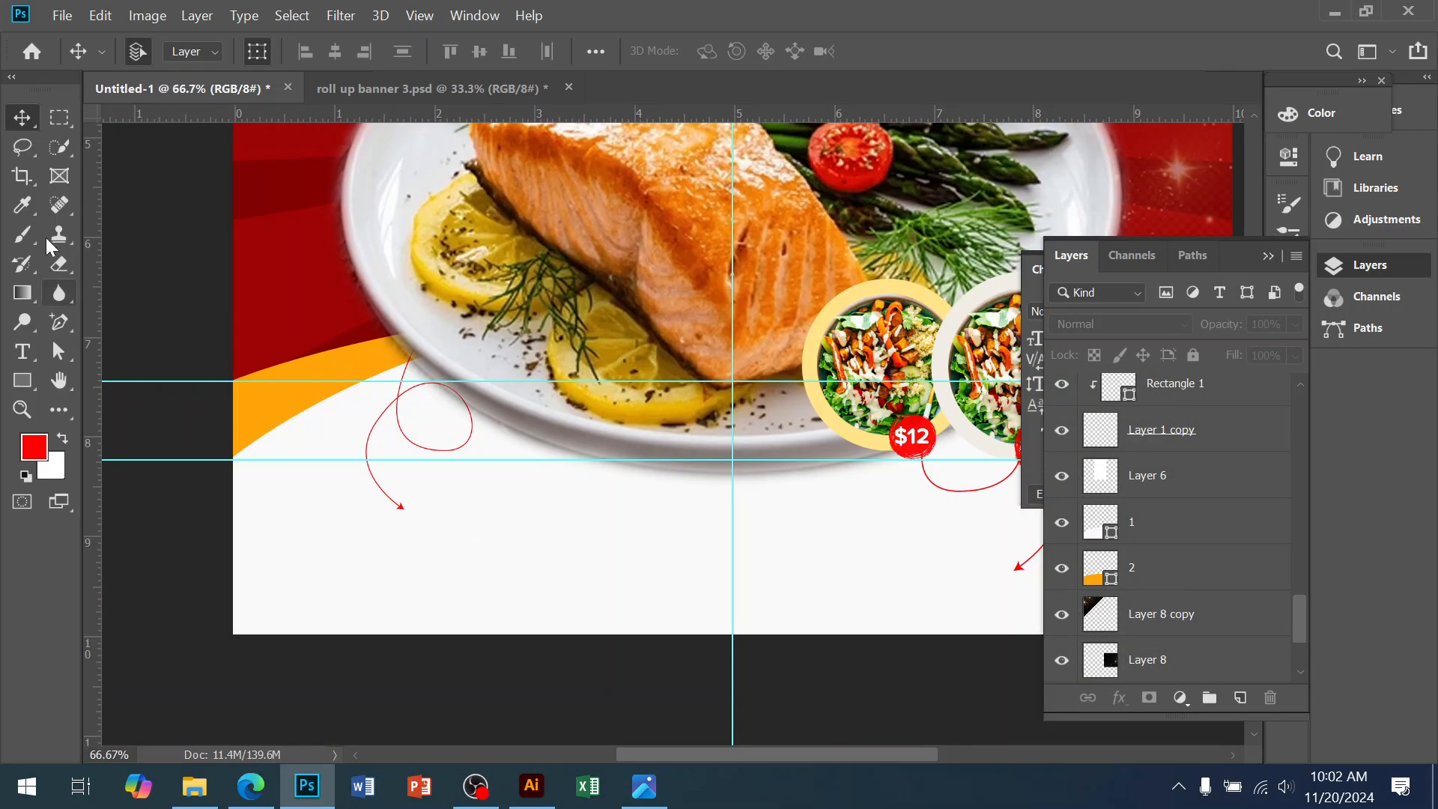
pyautogui.click(21, 351)
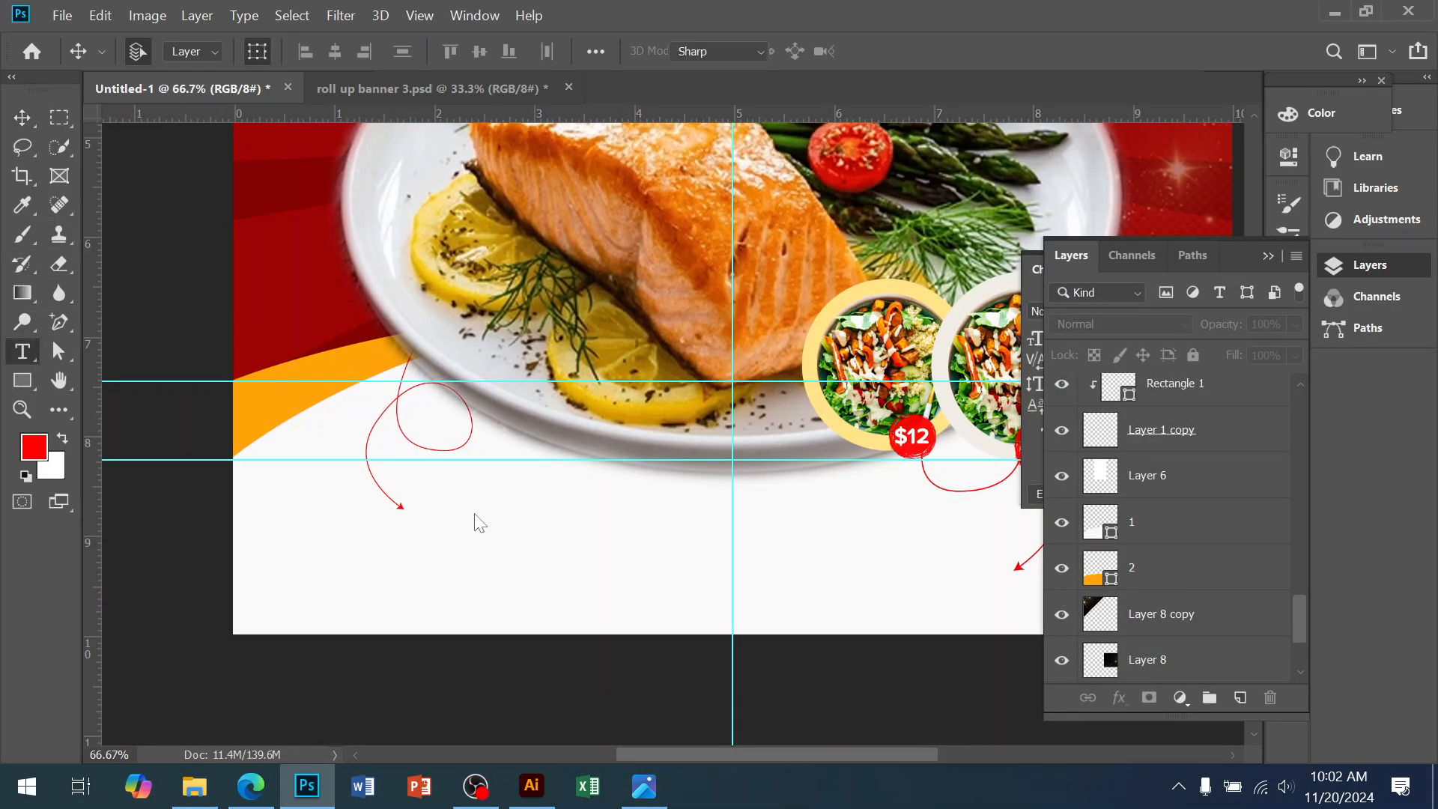
pyautogui.click(373, 551)
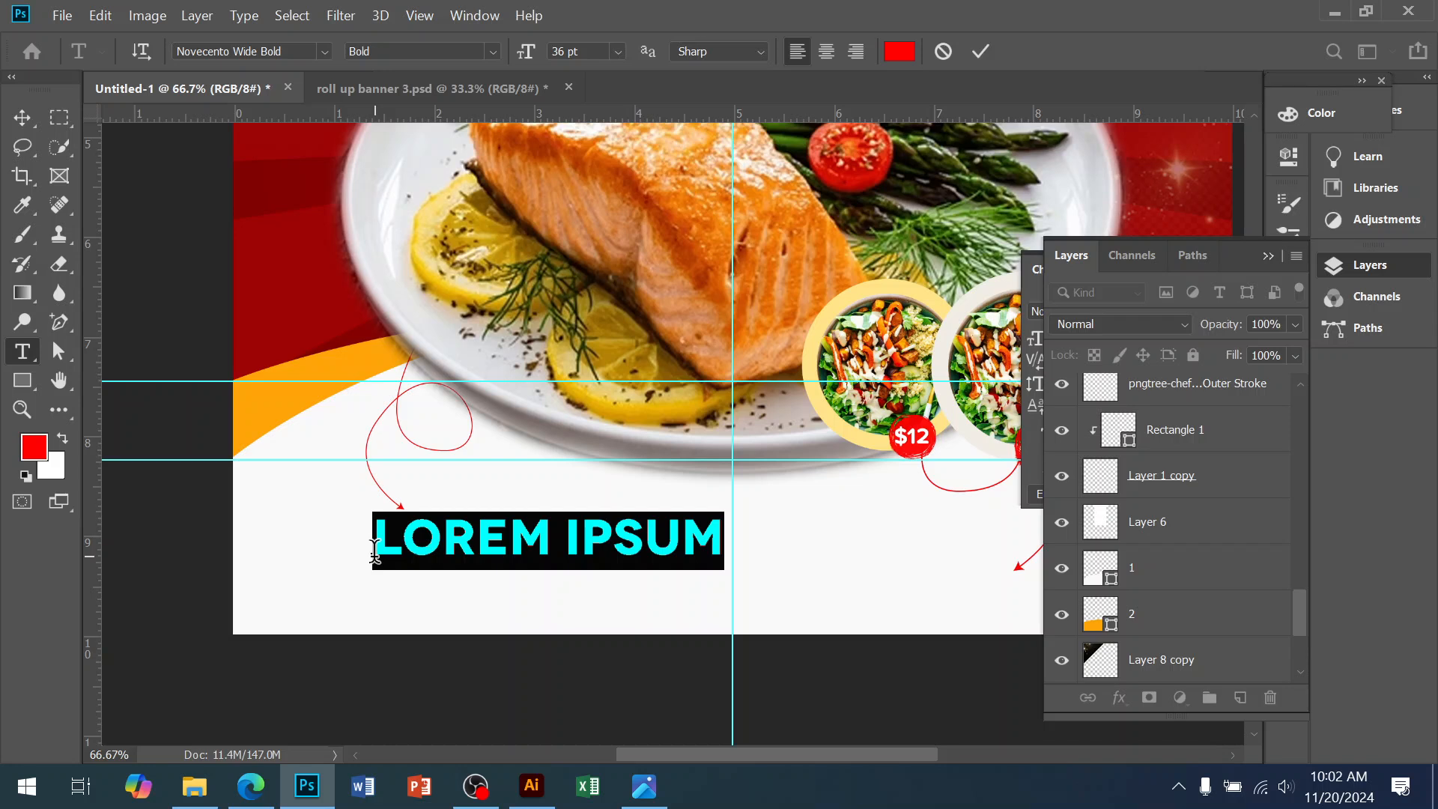
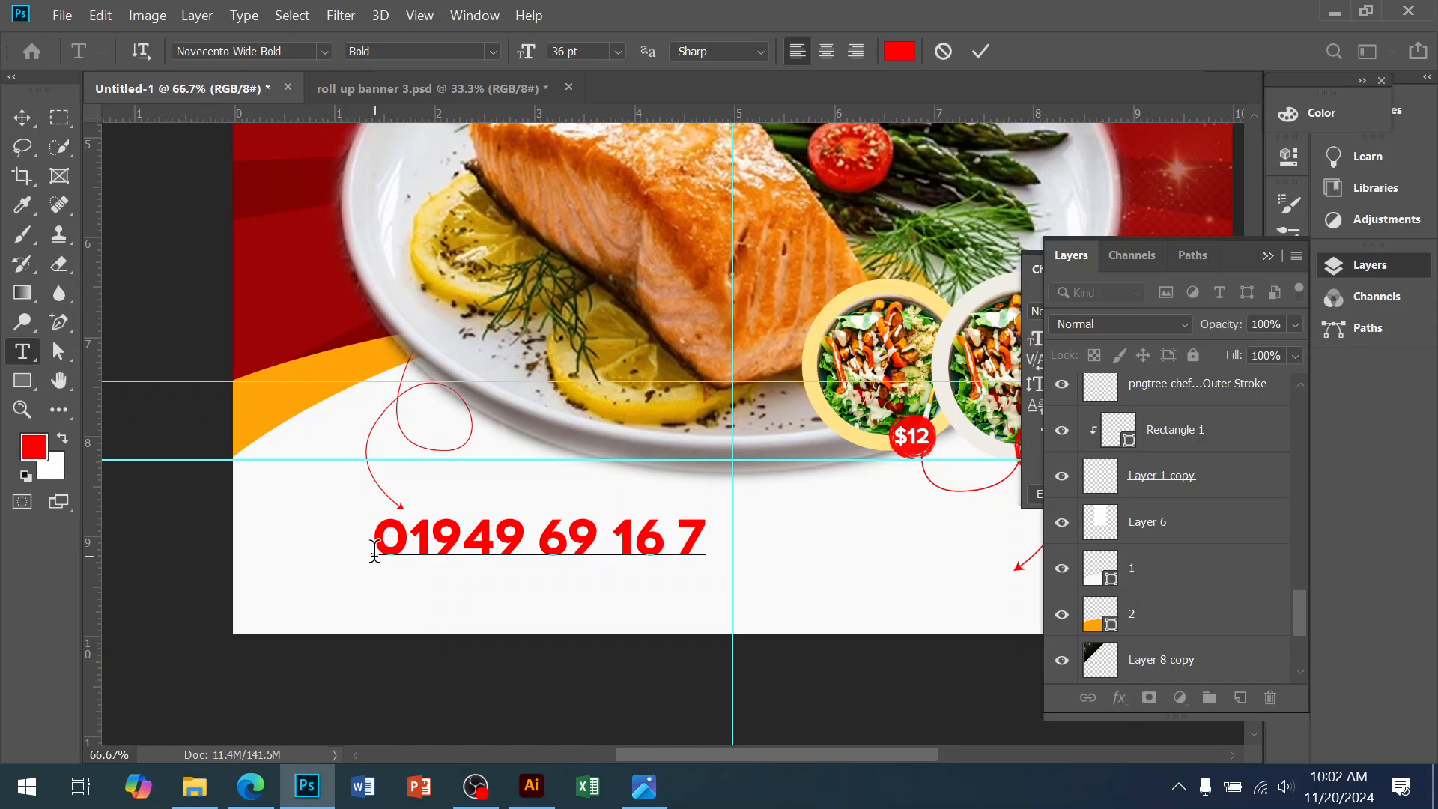
pyautogui.click(21, 118)
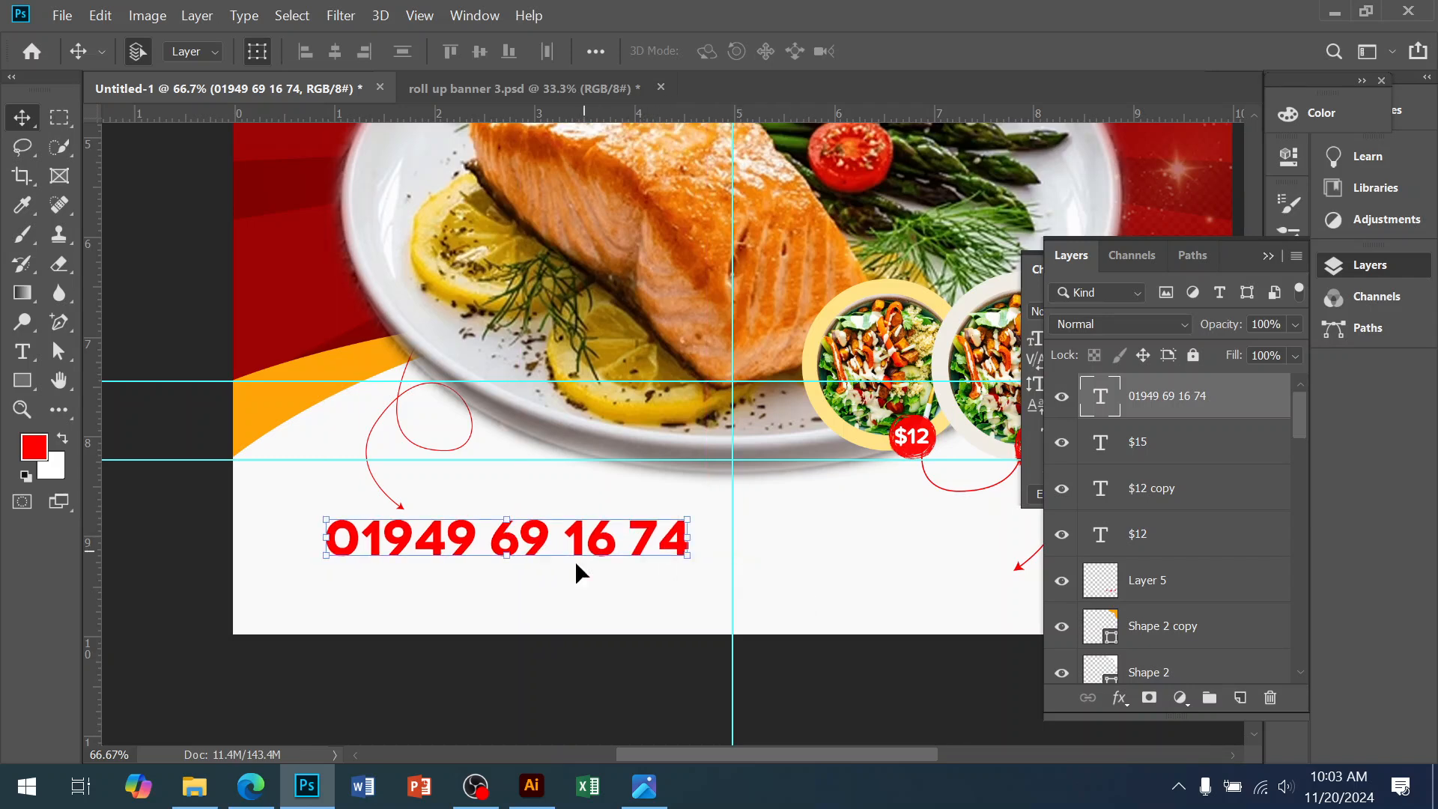
# Change the phone number's text colour to golden yellow #ffbc09
pyautogui.click(641, 794)
pyautogui.click(638, 800)
pyautogui.click(1033, 460)
pyautogui.click(1226, 425)
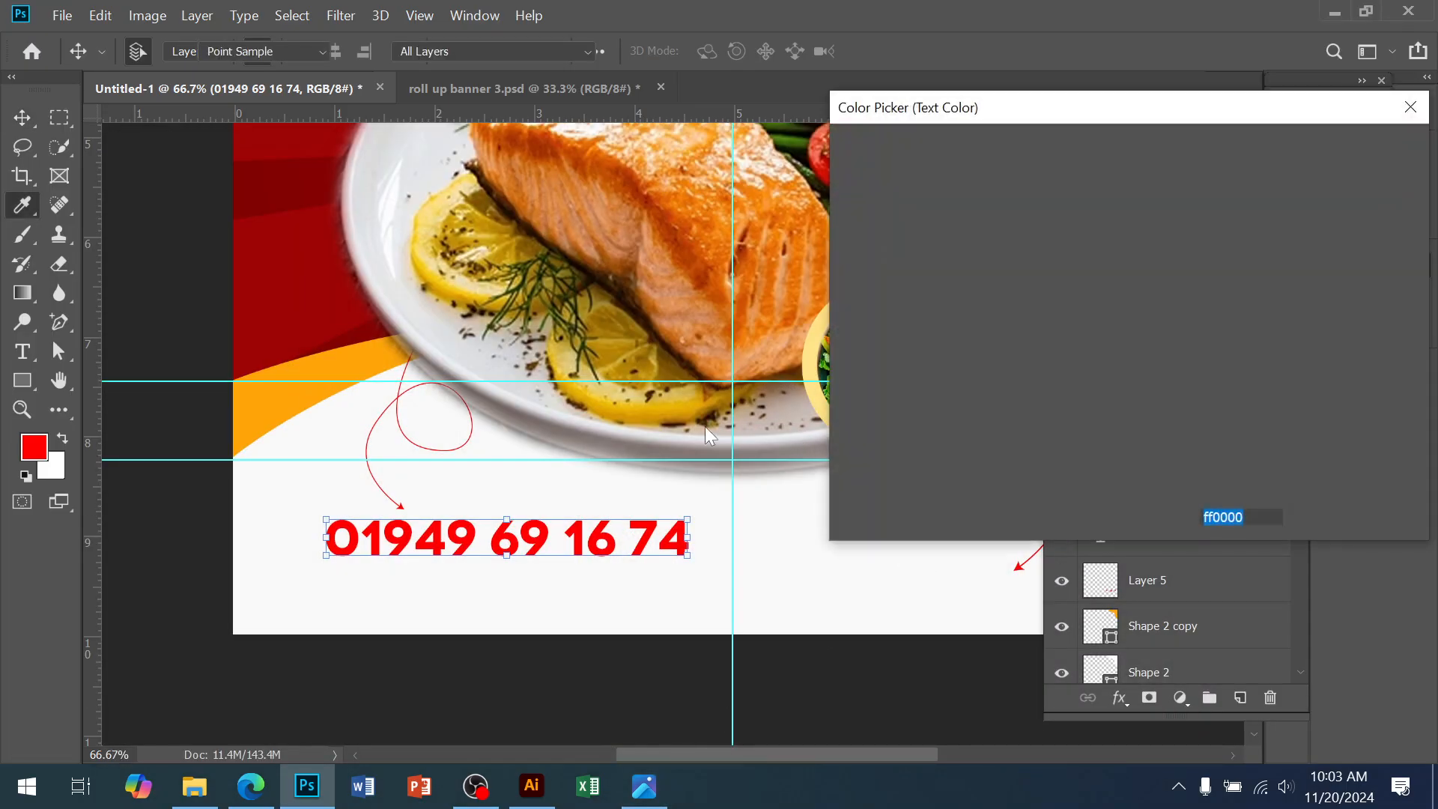
pyautogui.click(246, 425)
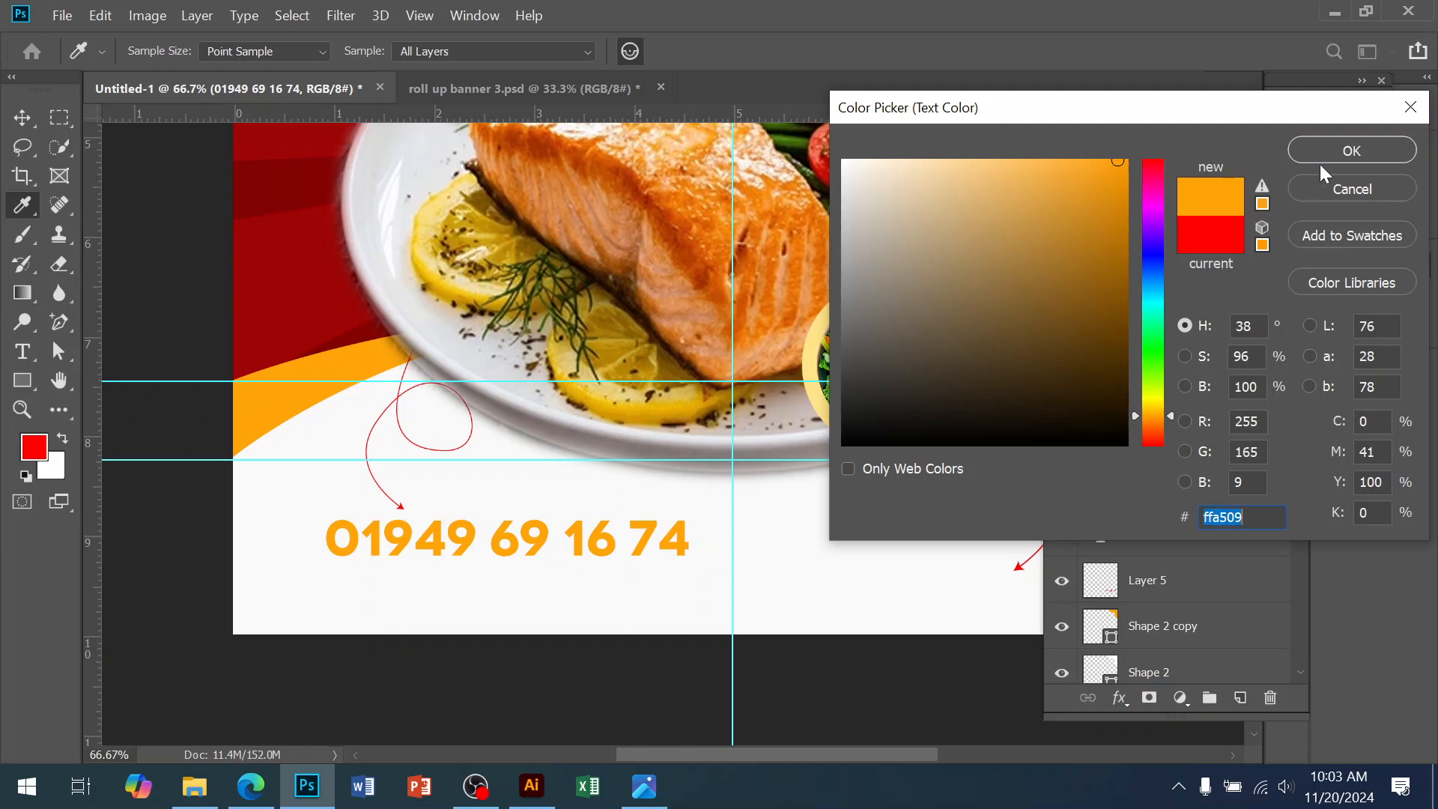
pyautogui.moveTo(1136, 402); pyautogui.dragTo(1158, 411)
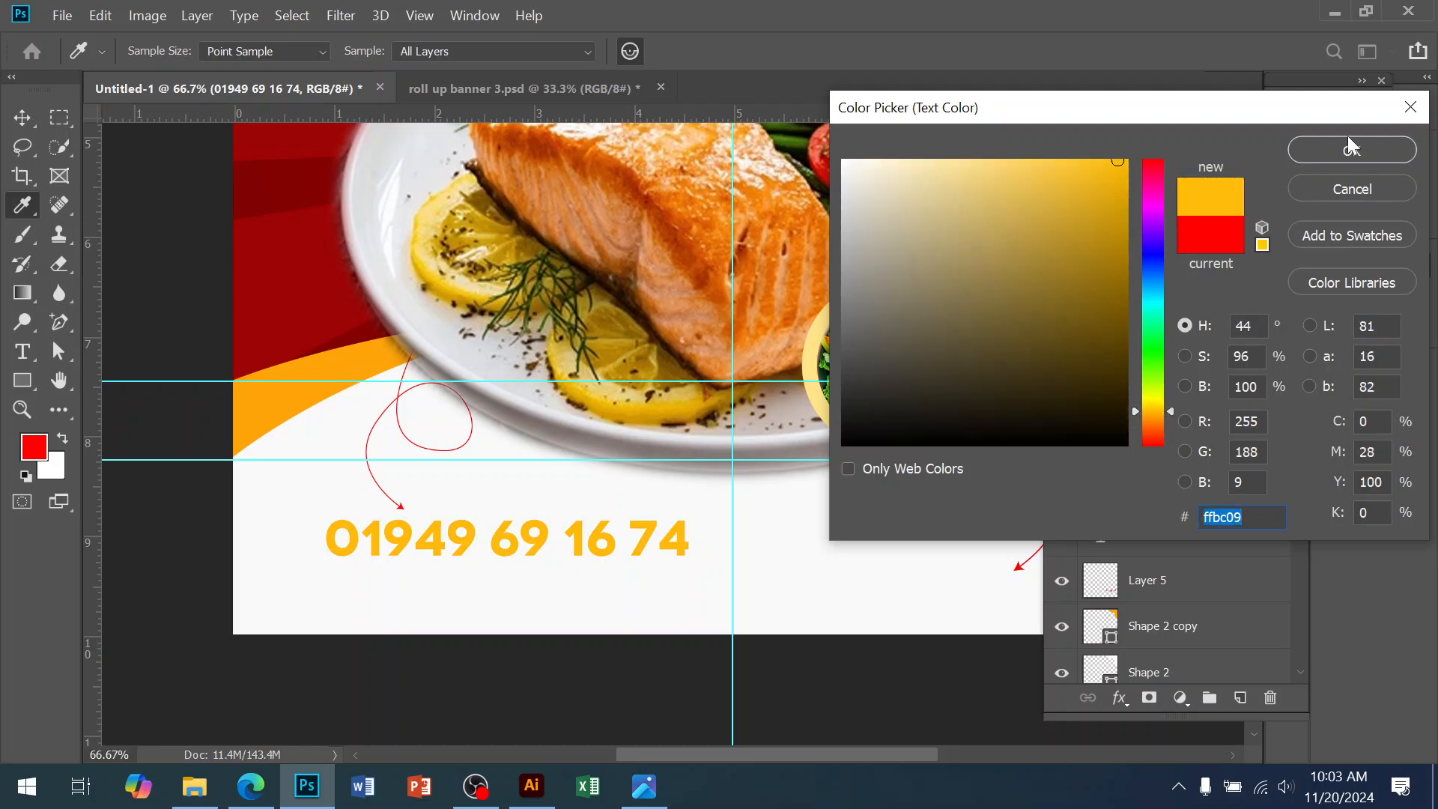
pyautogui.click(1350, 148)
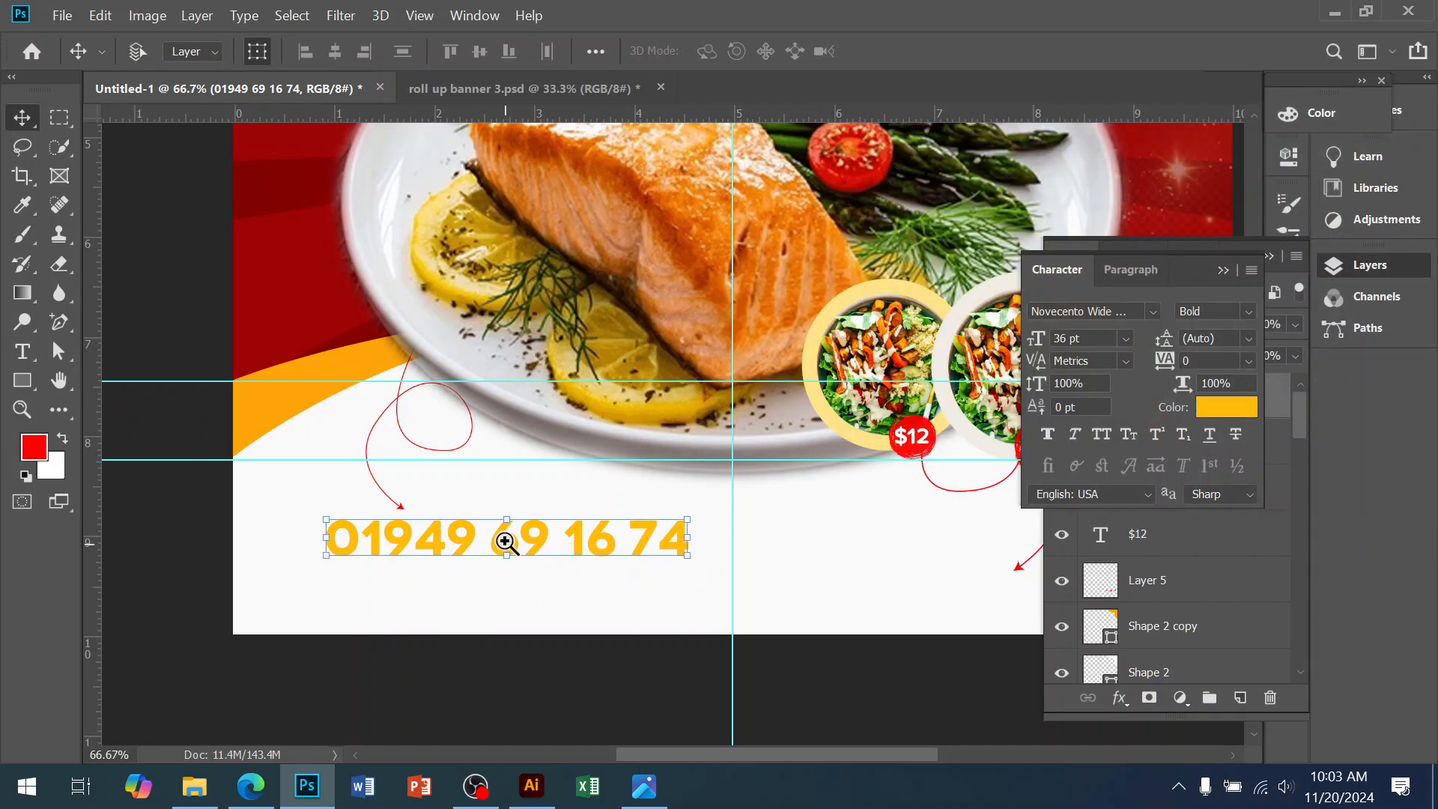
pyautogui.scroll(1, 510, 551)
pyautogui.moveTo(551, 559); pyautogui.dragTo(548, 551)
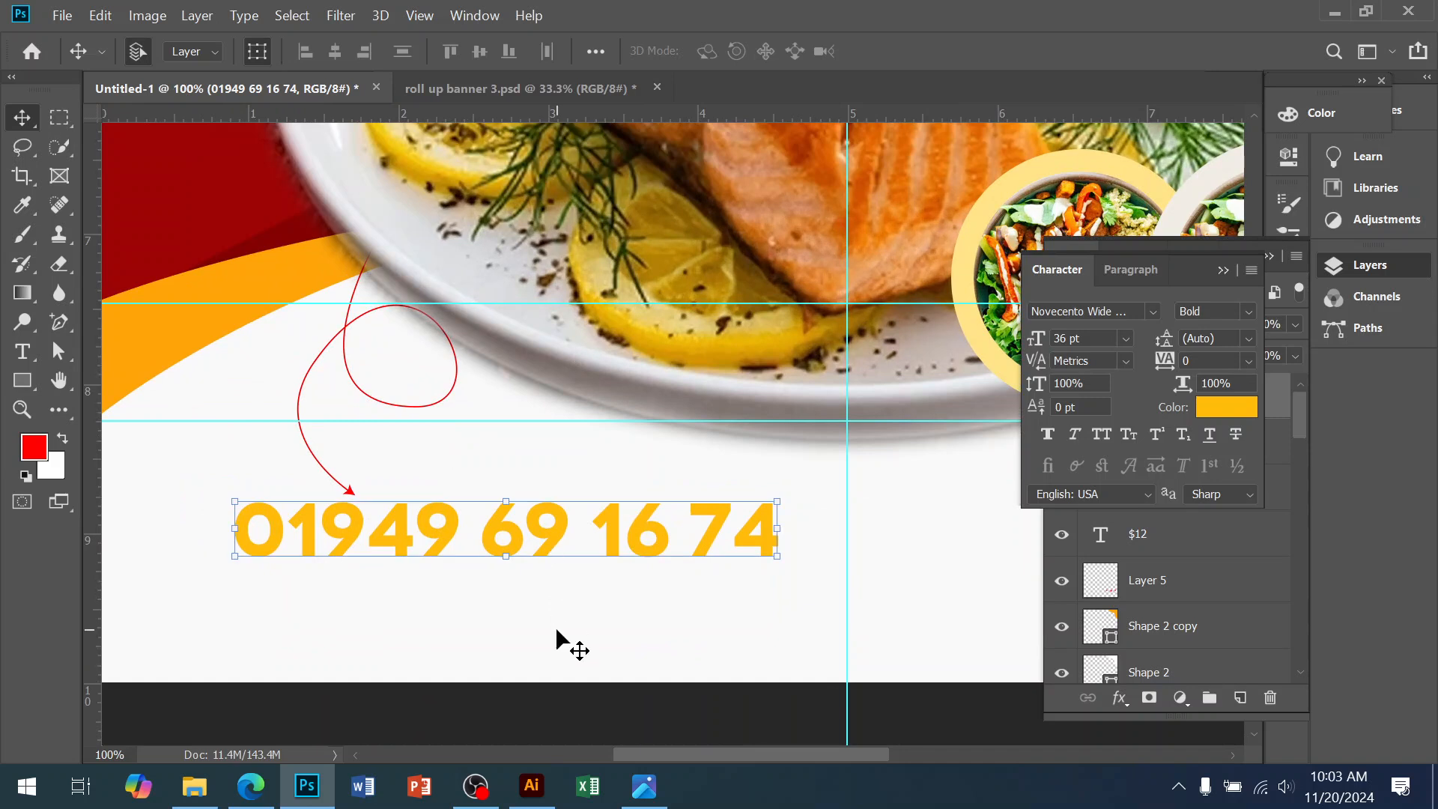
# Place a smaller, narrower copy of the phone number just beneath the original
pyautogui.hotkey('ctrl', 'j')
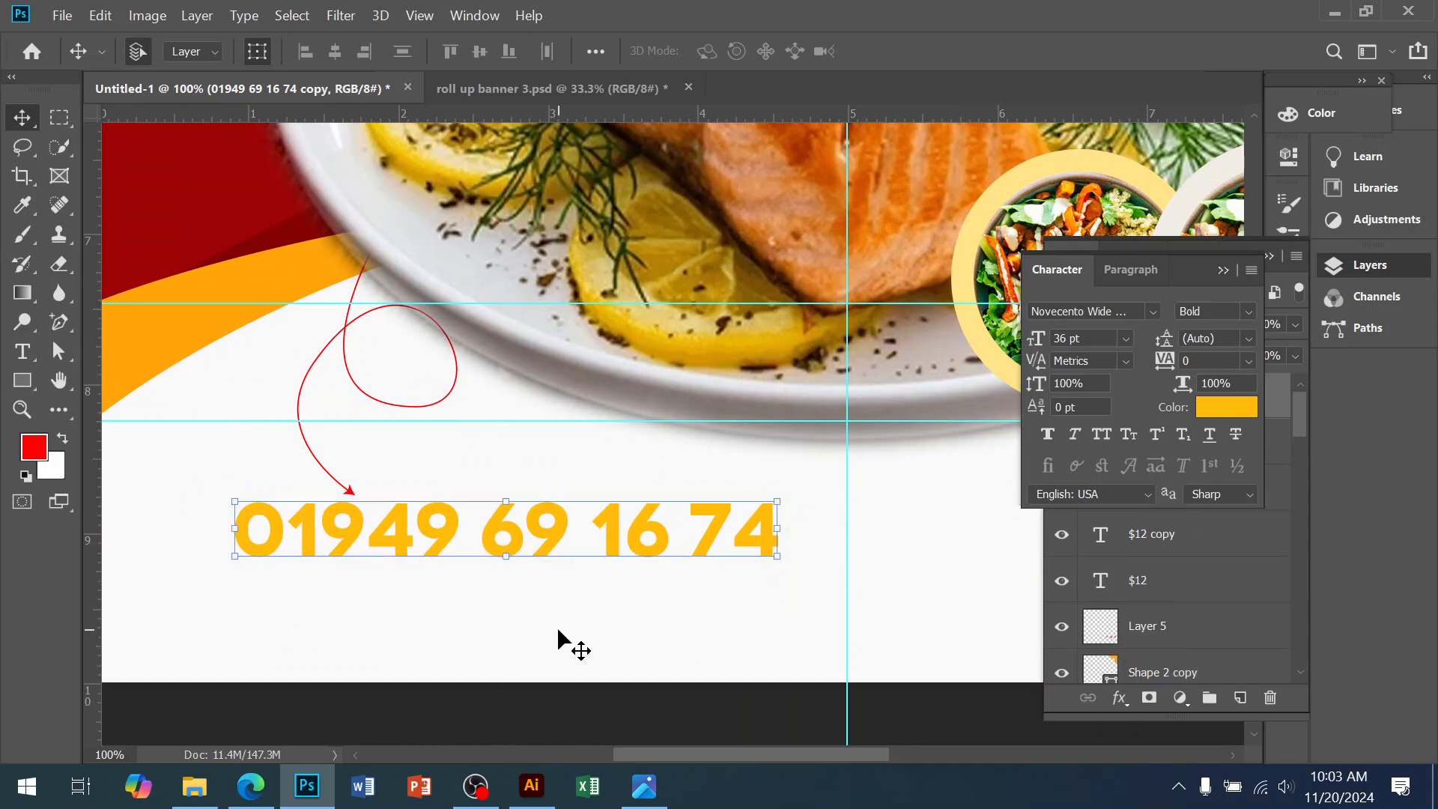
pyautogui.hotkey('shift', 'Down')
pyautogui.hotkey('shift', 'Down')
pyautogui.hotkey('shift', 'Down')
pyautogui.hotkey('shift', 'Down')
pyautogui.hotkey('shift', 'Down')
pyautogui.hotkey('shift', 'Down')
pyautogui.hotkey('shift', 'Down')
pyautogui.hotkey('shift', 'Down')
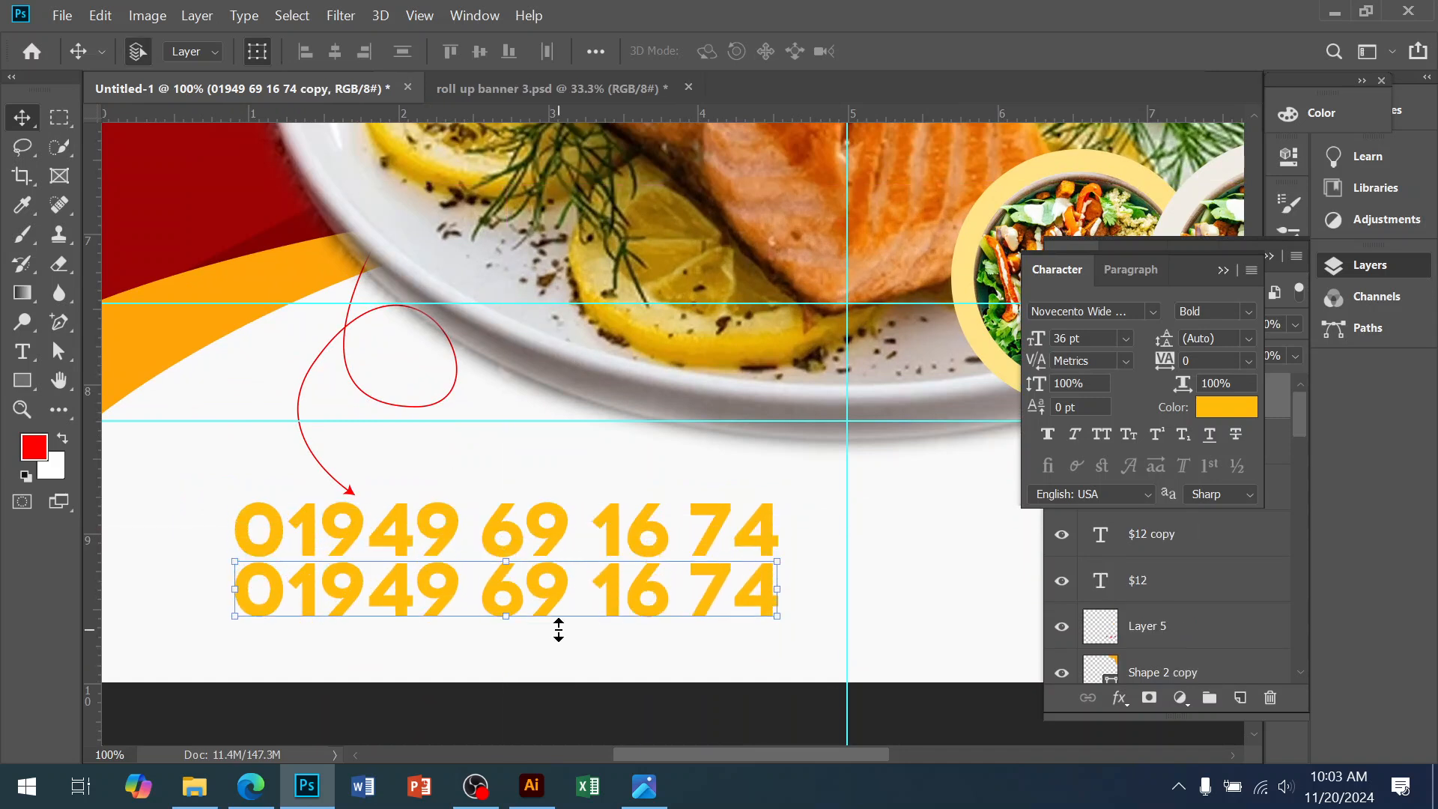
pyautogui.click(646, 787)
pyautogui.click(653, 792)
pyautogui.moveTo(770, 584); pyautogui.dragTo(417, 589)
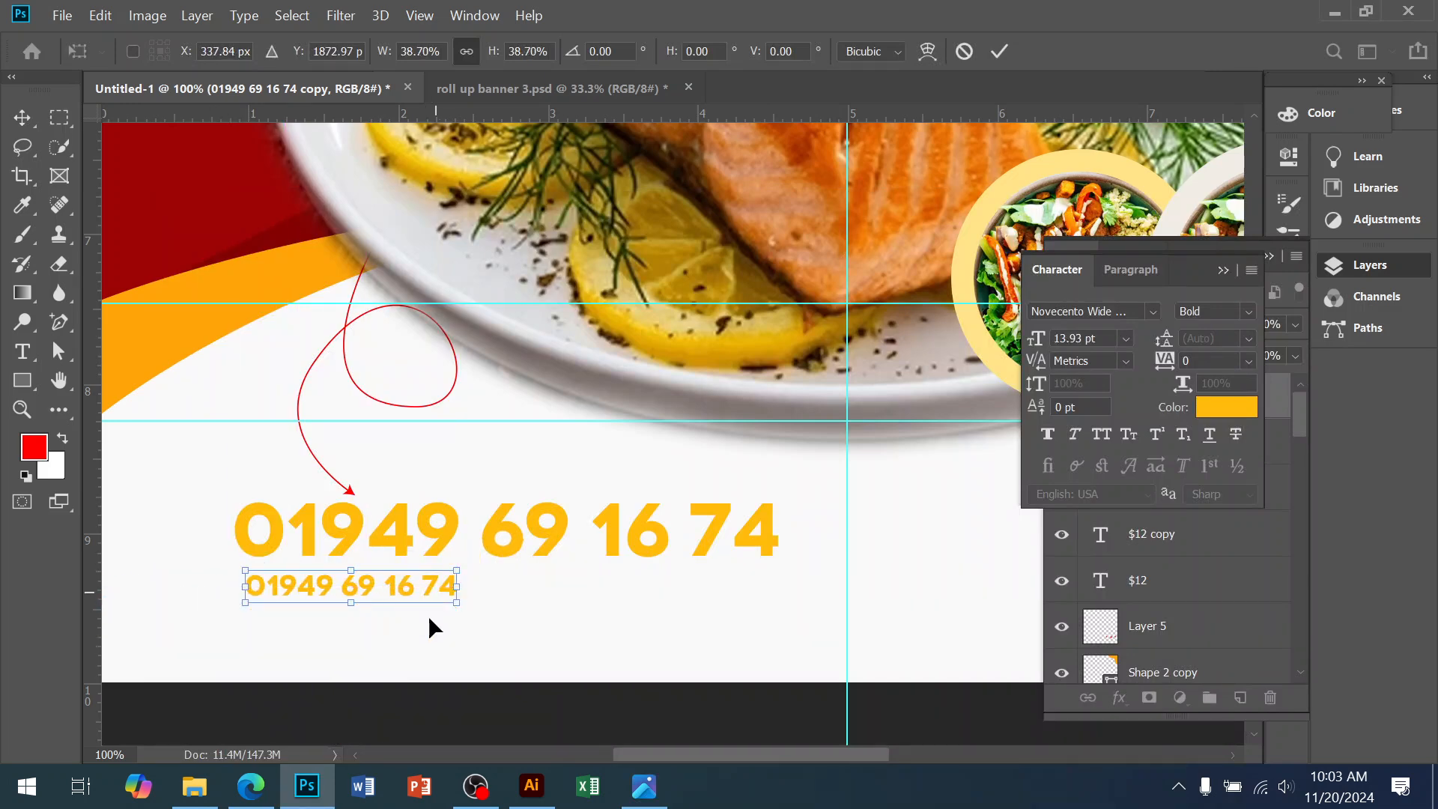
pyautogui.press('Return')
pyautogui.click(252, 786)
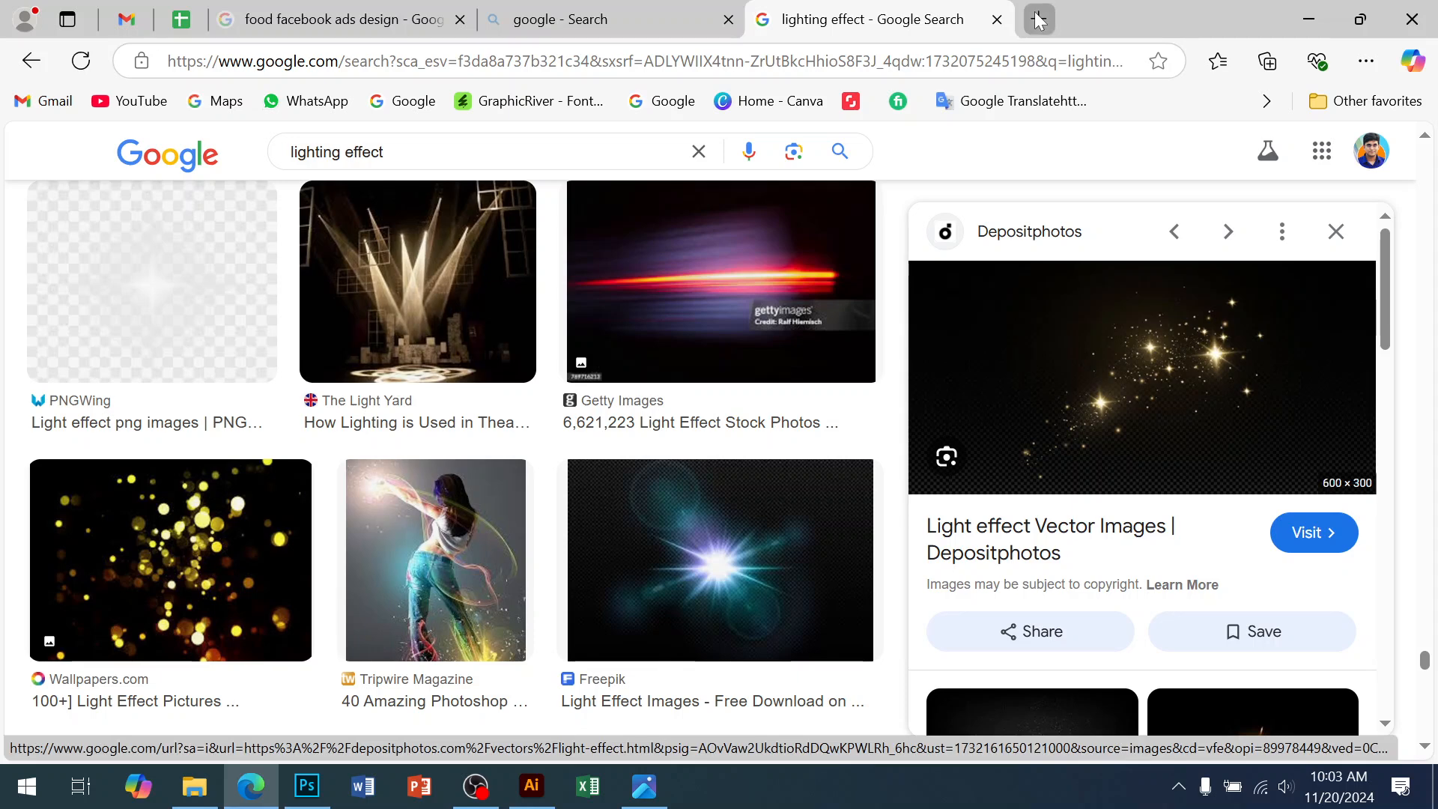
# Open a new tab and go to htsitinstitute.com
pyautogui.hotkey('ctrl', 't')
pyautogui.write('hts')
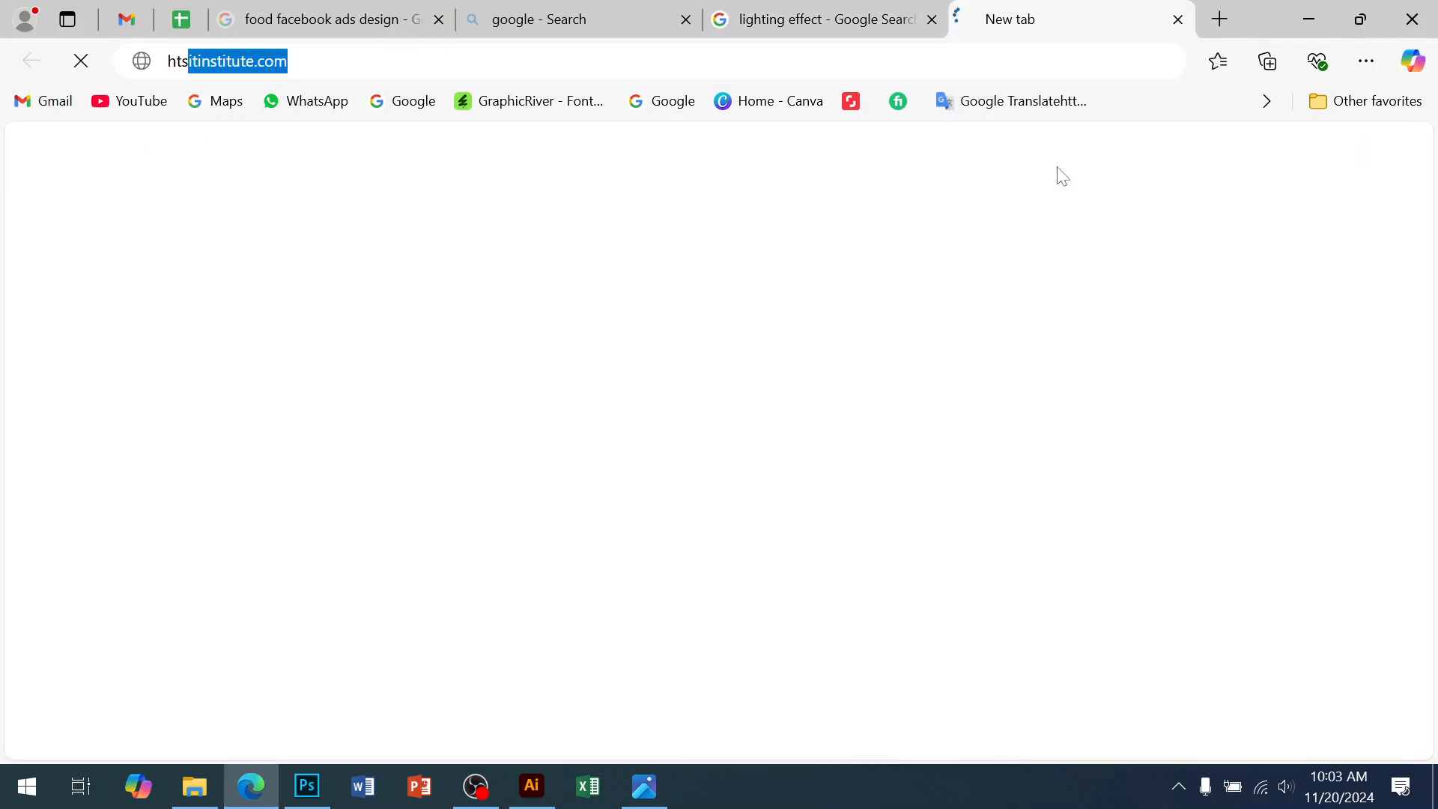
pyautogui.press('Return')
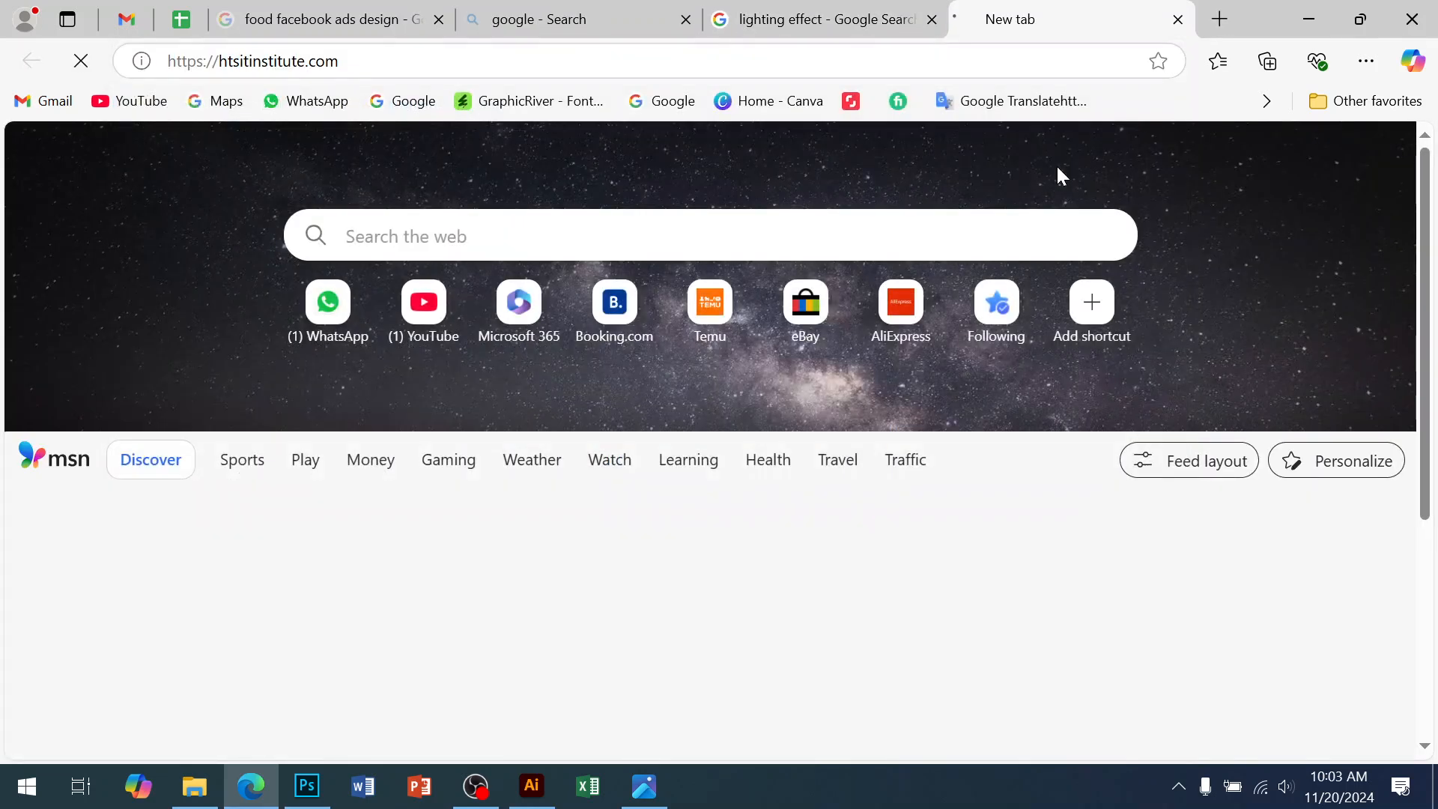
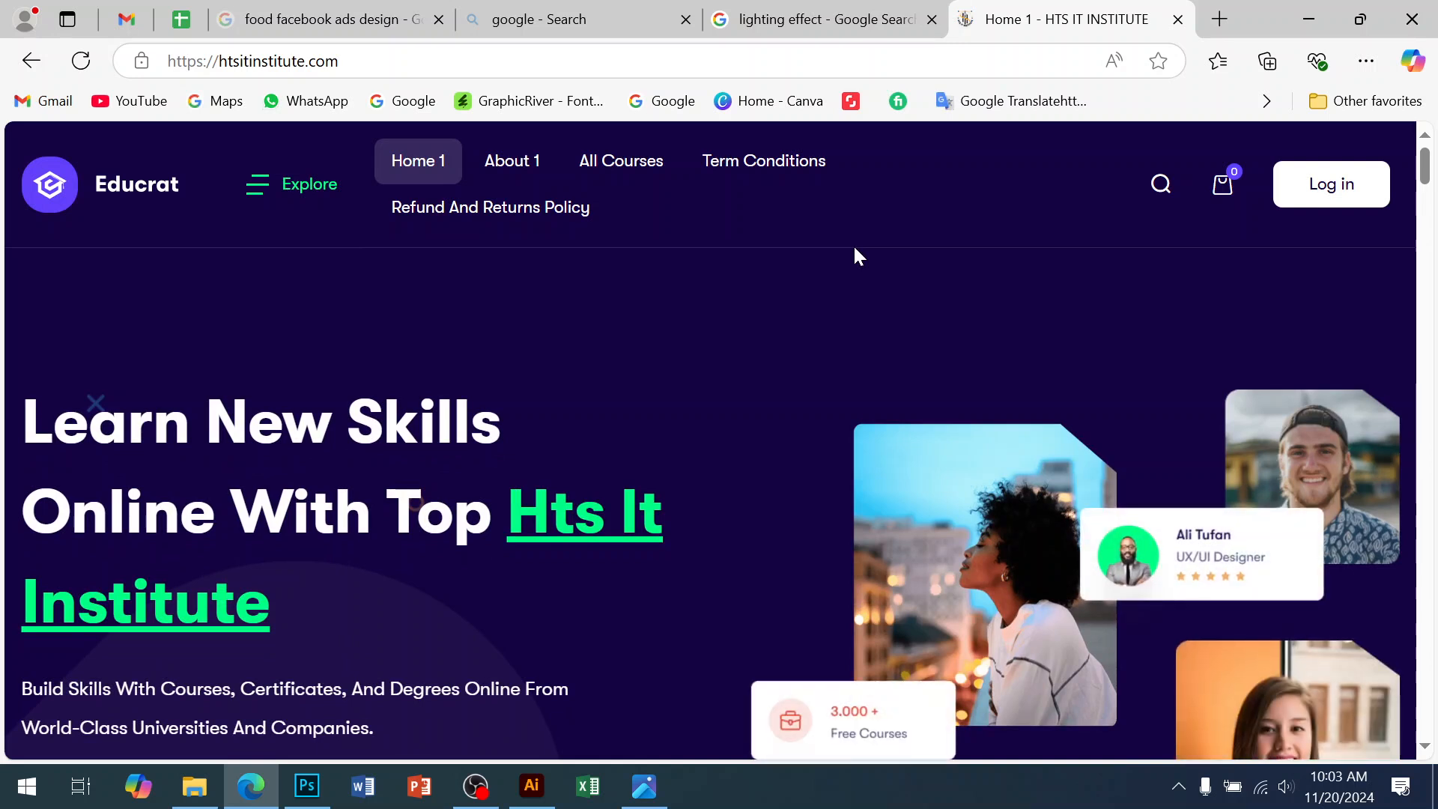
# Copy the htsitinstitute.com web address from Edge and return to the poster in Photoshop
pyautogui.click(283, 71)
pyautogui.hotkey('ctrl', 'c')
pyautogui.click(306, 786)
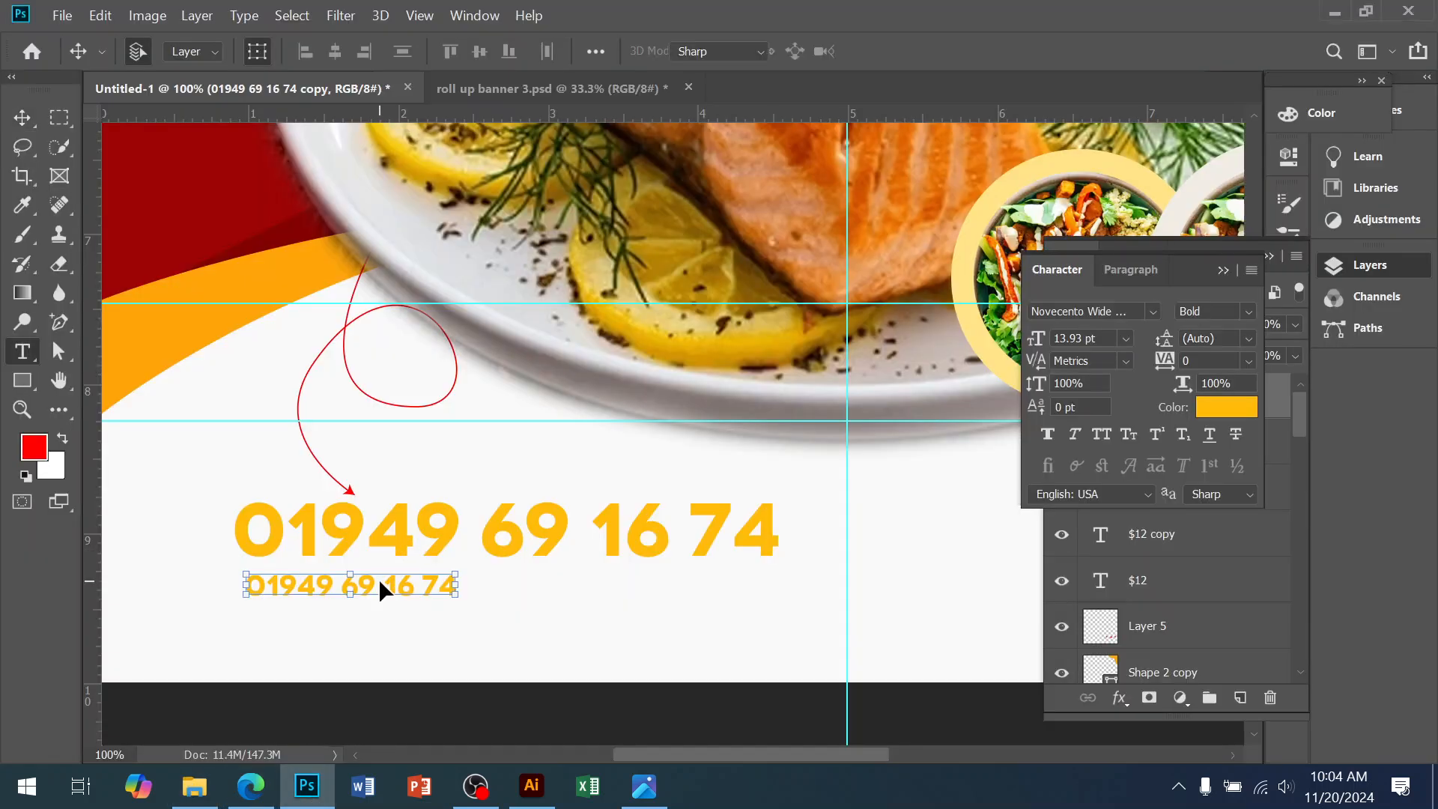
pyautogui.doubleClick(382, 590)
pyautogui.click(382, 590)
pyautogui.hotkey('ctrl', 'a')
pyautogui.hotkey('ctrl', 'v')
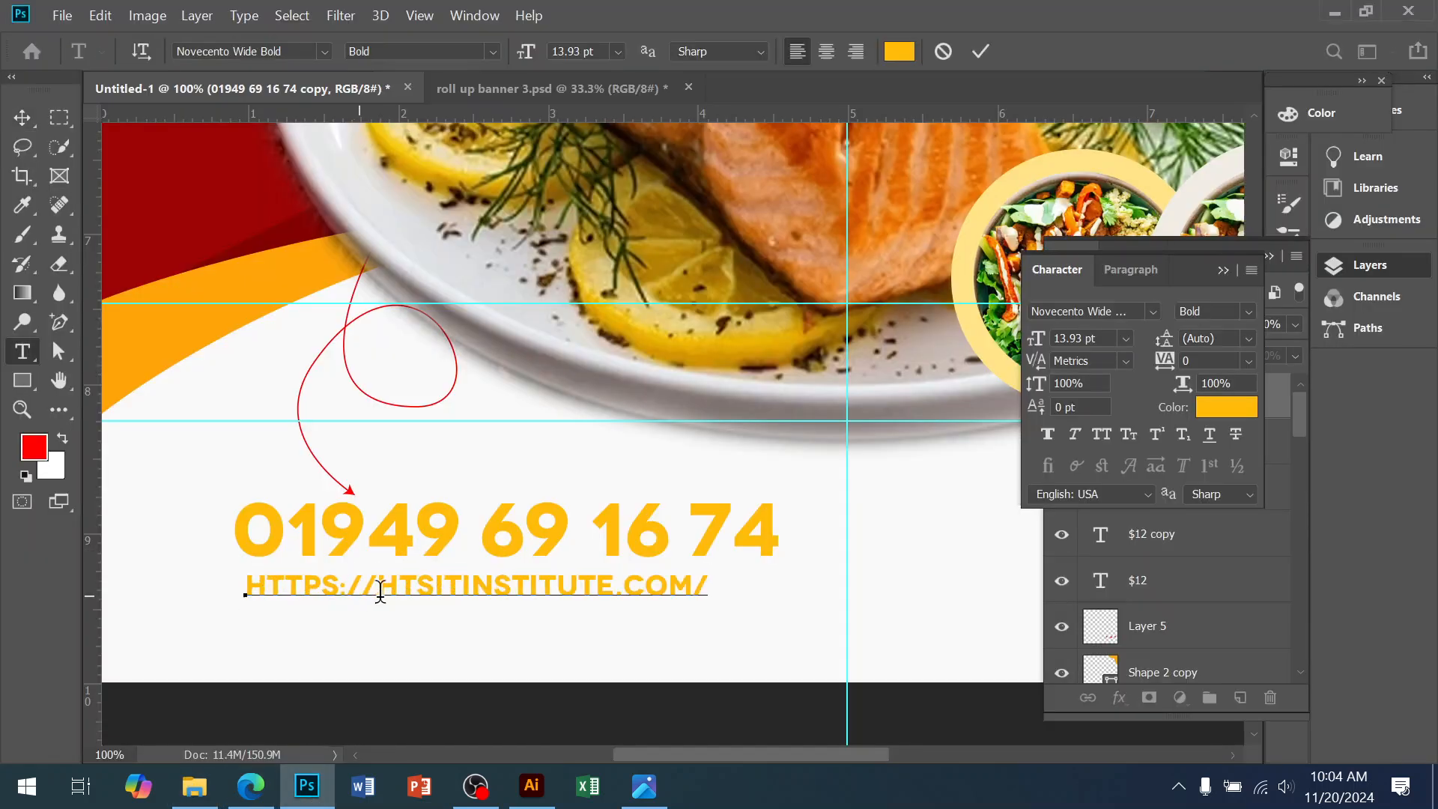
pyautogui.moveTo(388, 584); pyautogui.dragTo(107, 583)
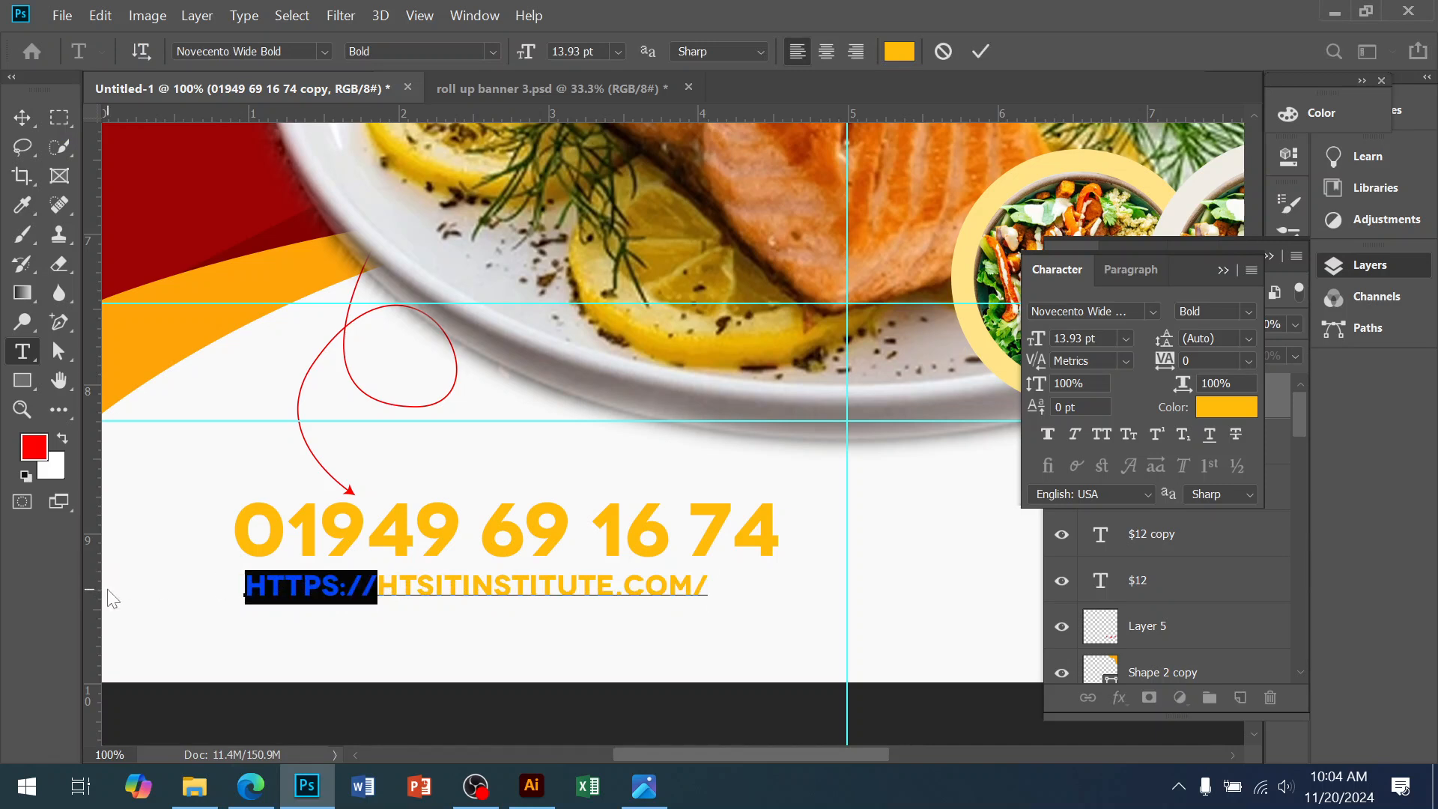
pyautogui.write('WWW.')
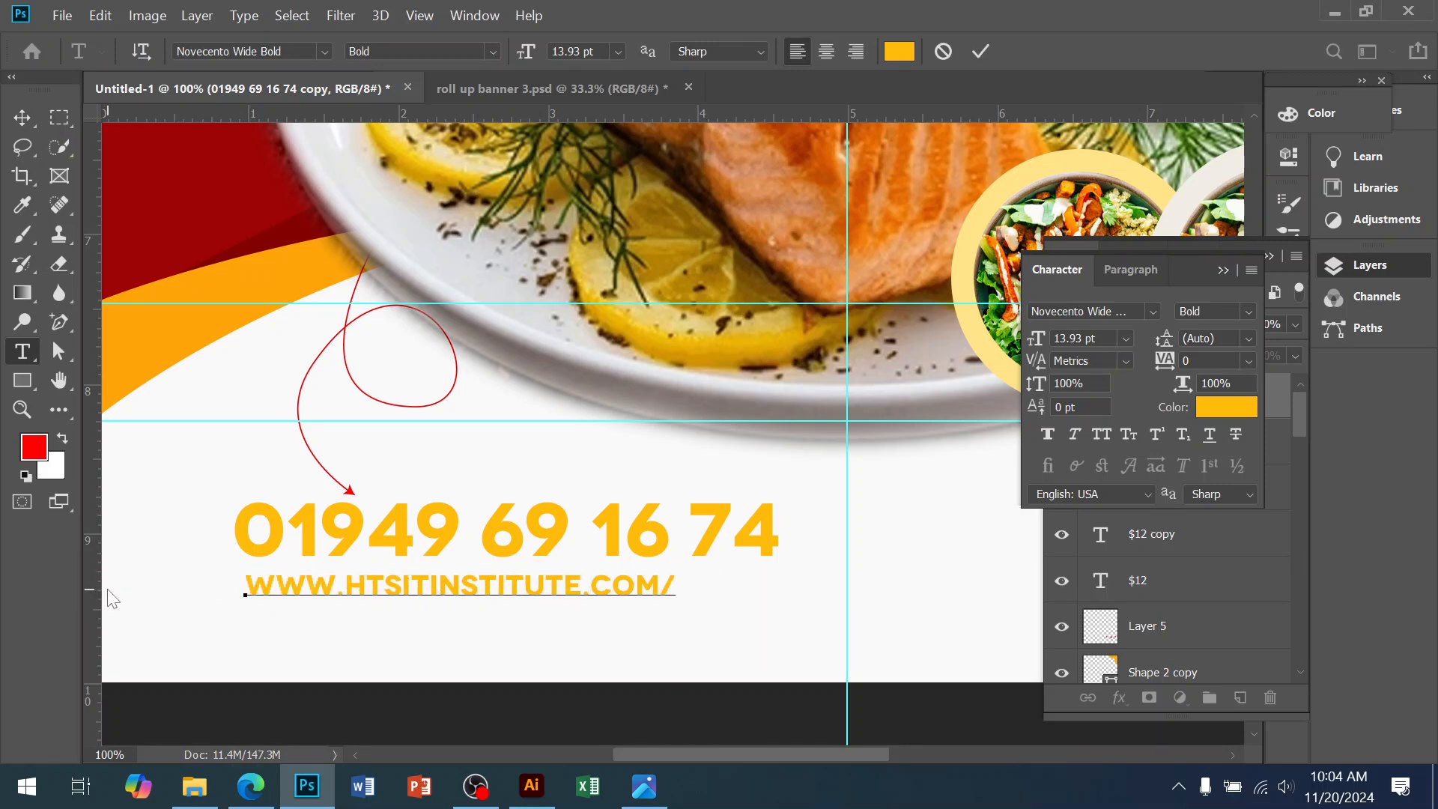
pyautogui.moveTo(662, 585); pyautogui.dragTo(698, 593)
pyautogui.press('BackSpace')
pyautogui.click(22, 117)
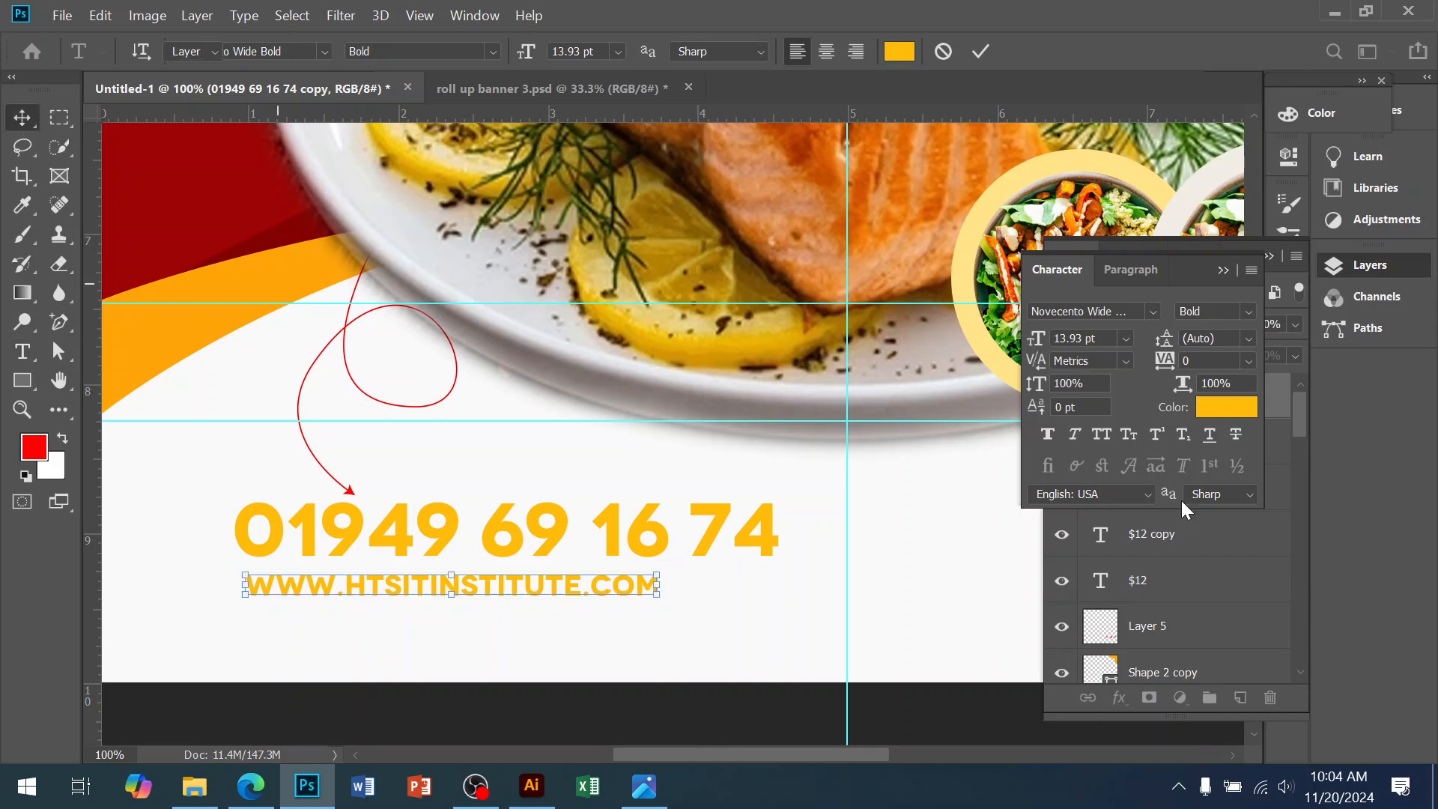
# Colour the address text black and try its small-caps and all-caps styling
pyautogui.click(1210, 413)
pyautogui.moveTo(1021, 347); pyautogui.dragTo(803, 468)
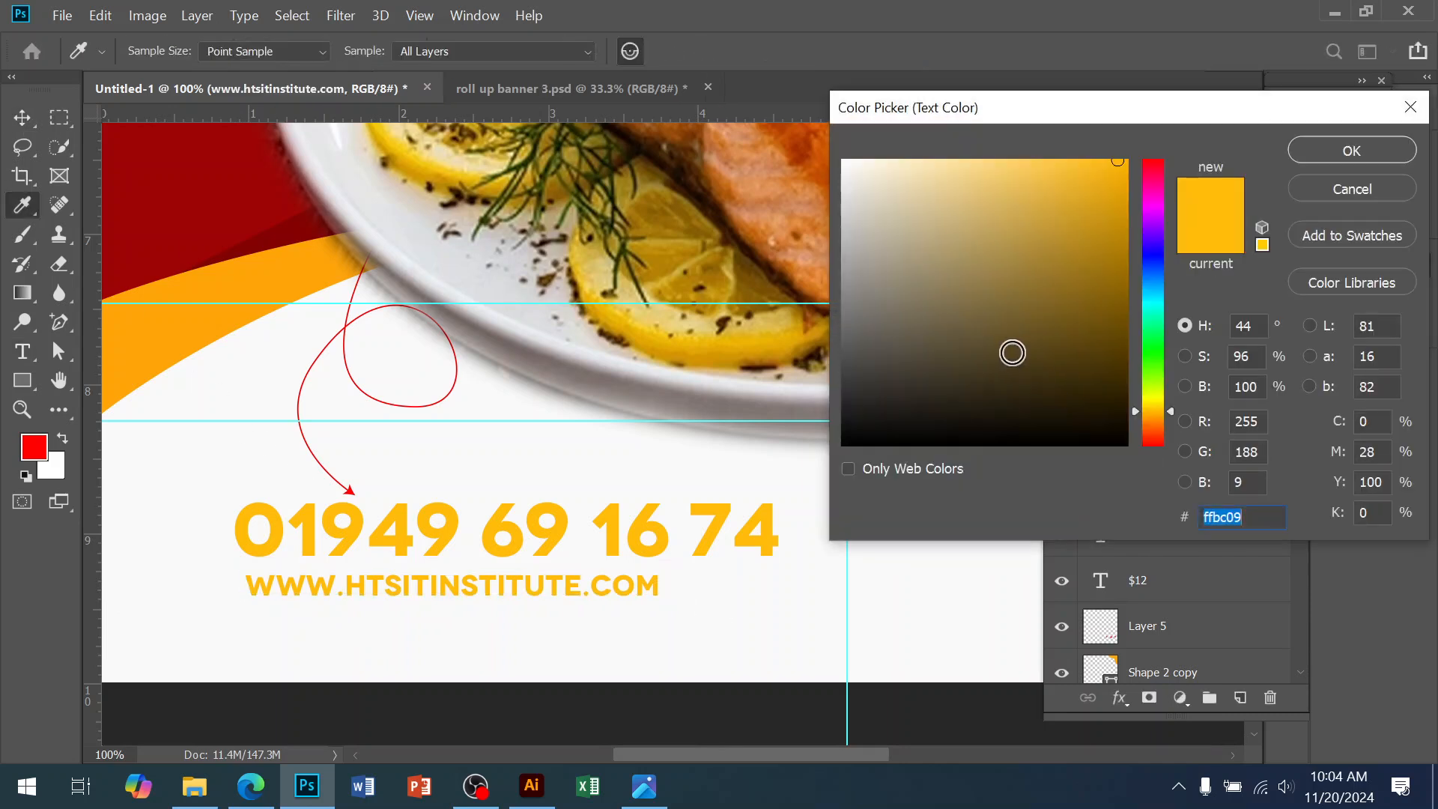
pyautogui.click(1314, 157)
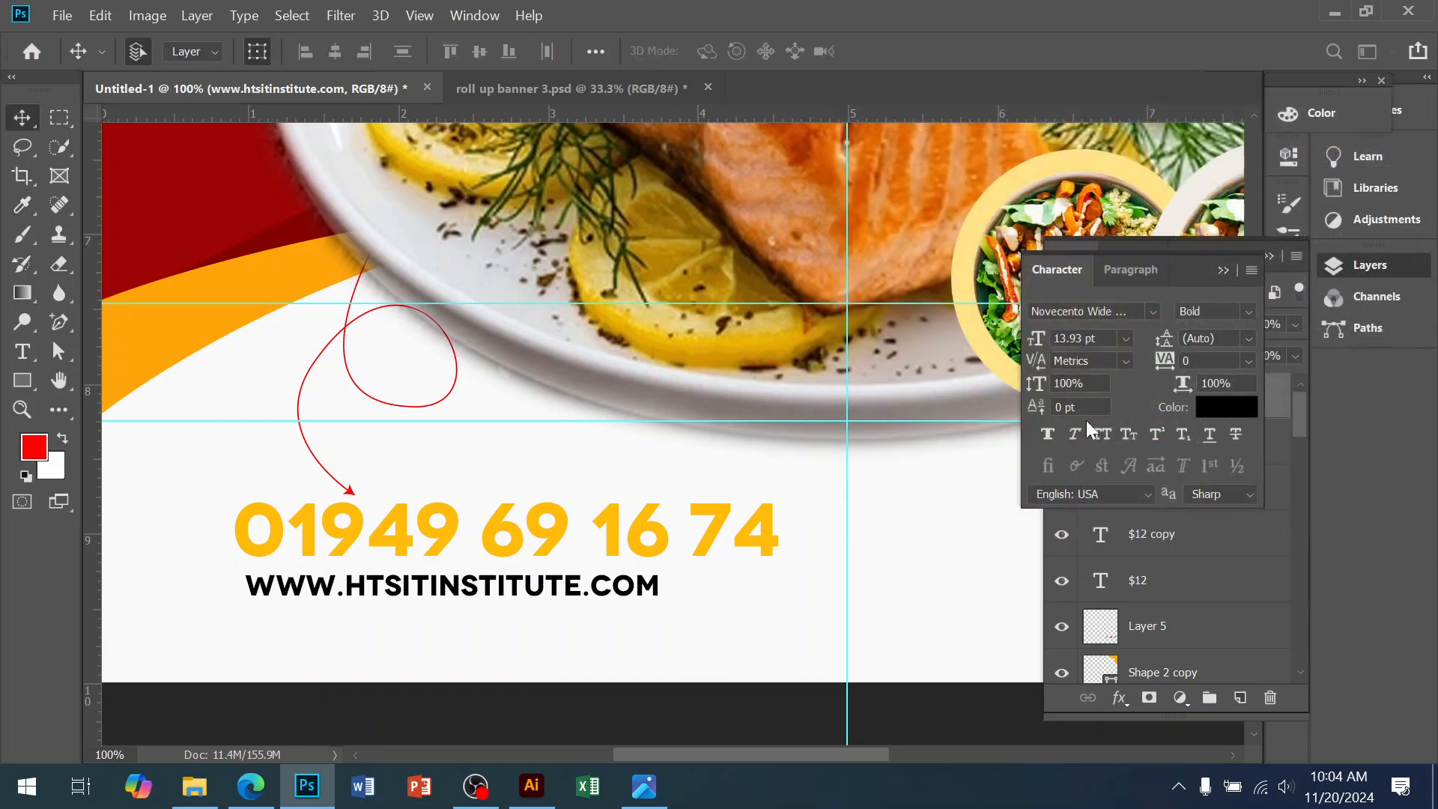
pyautogui.click(1127, 433)
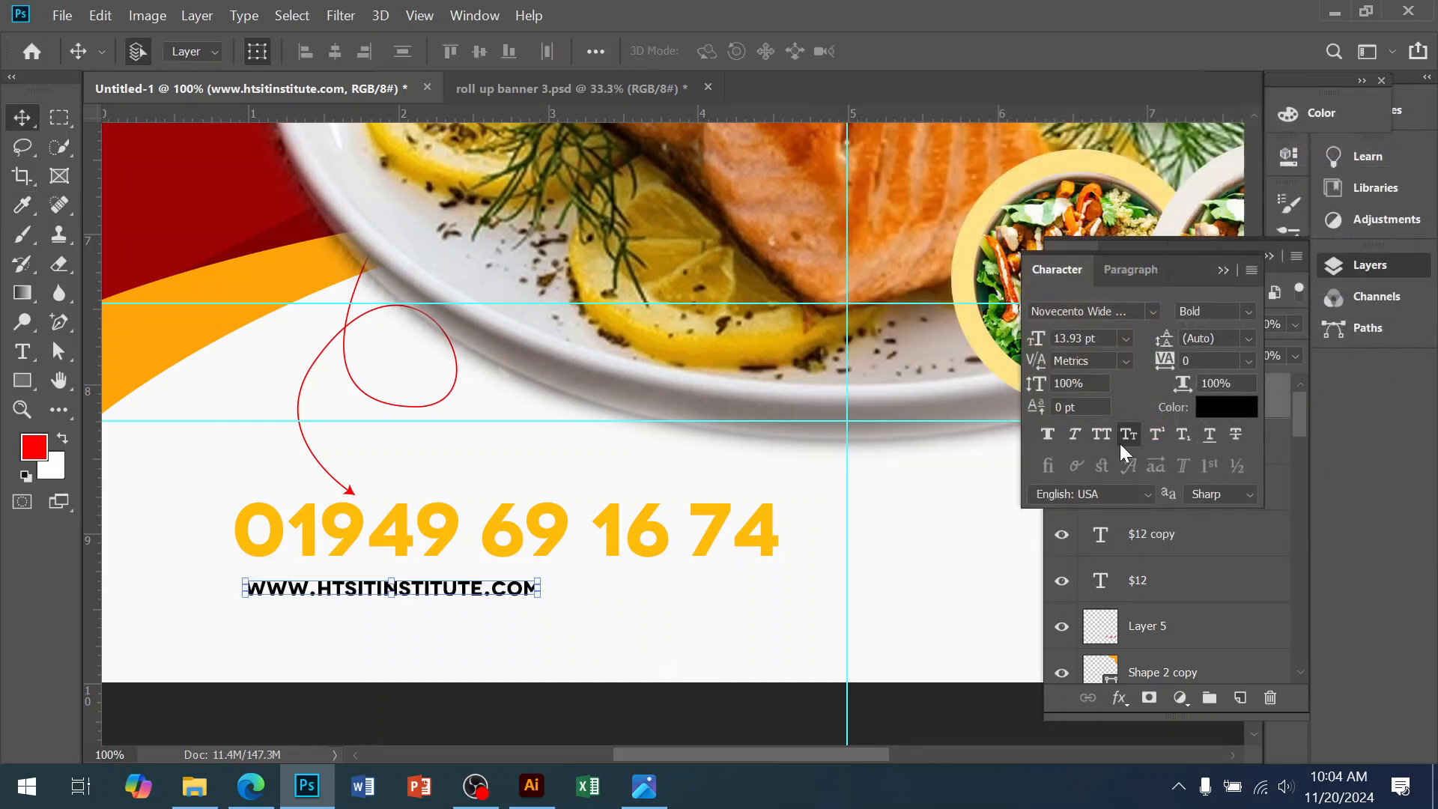
pyautogui.click(1102, 434)
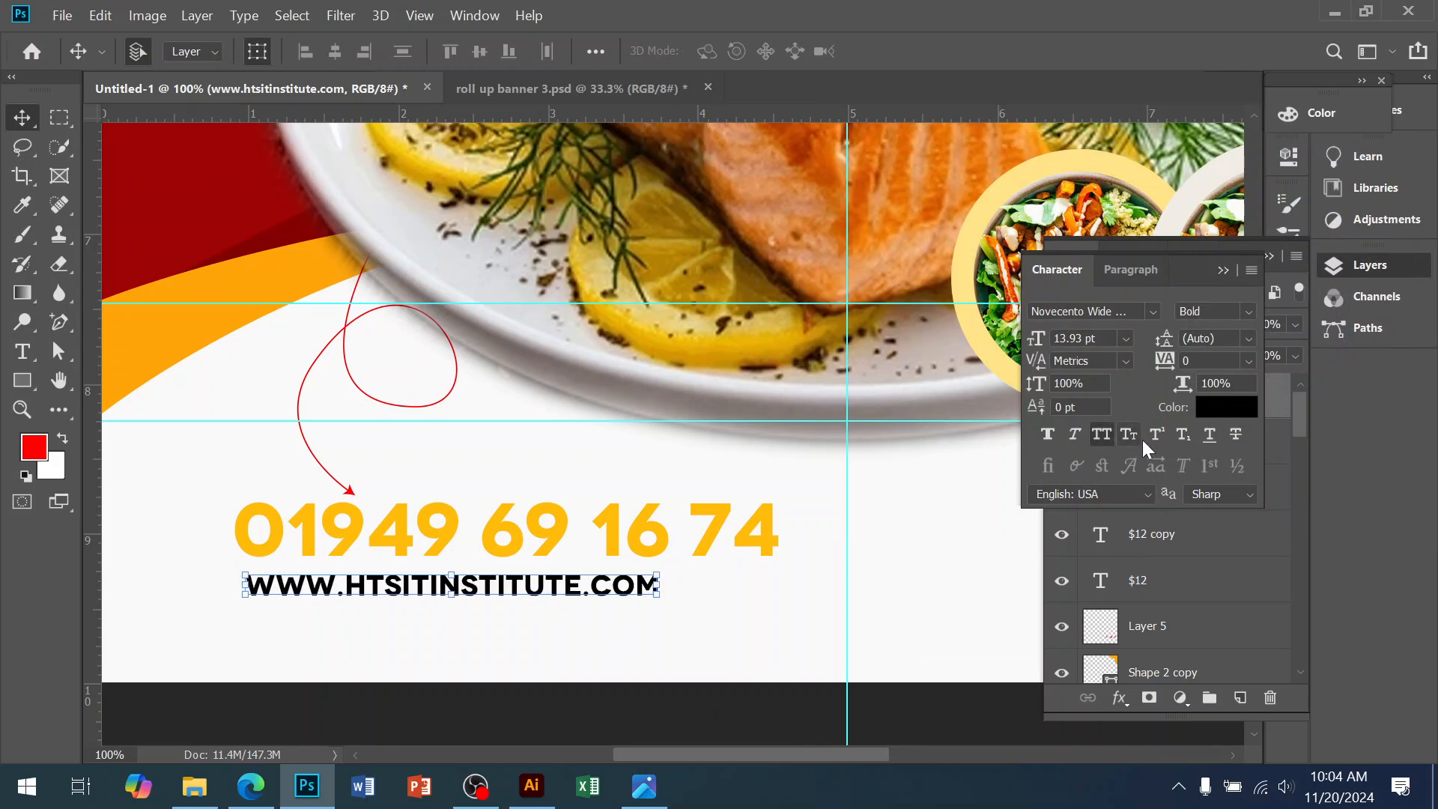
pyautogui.click(1135, 437)
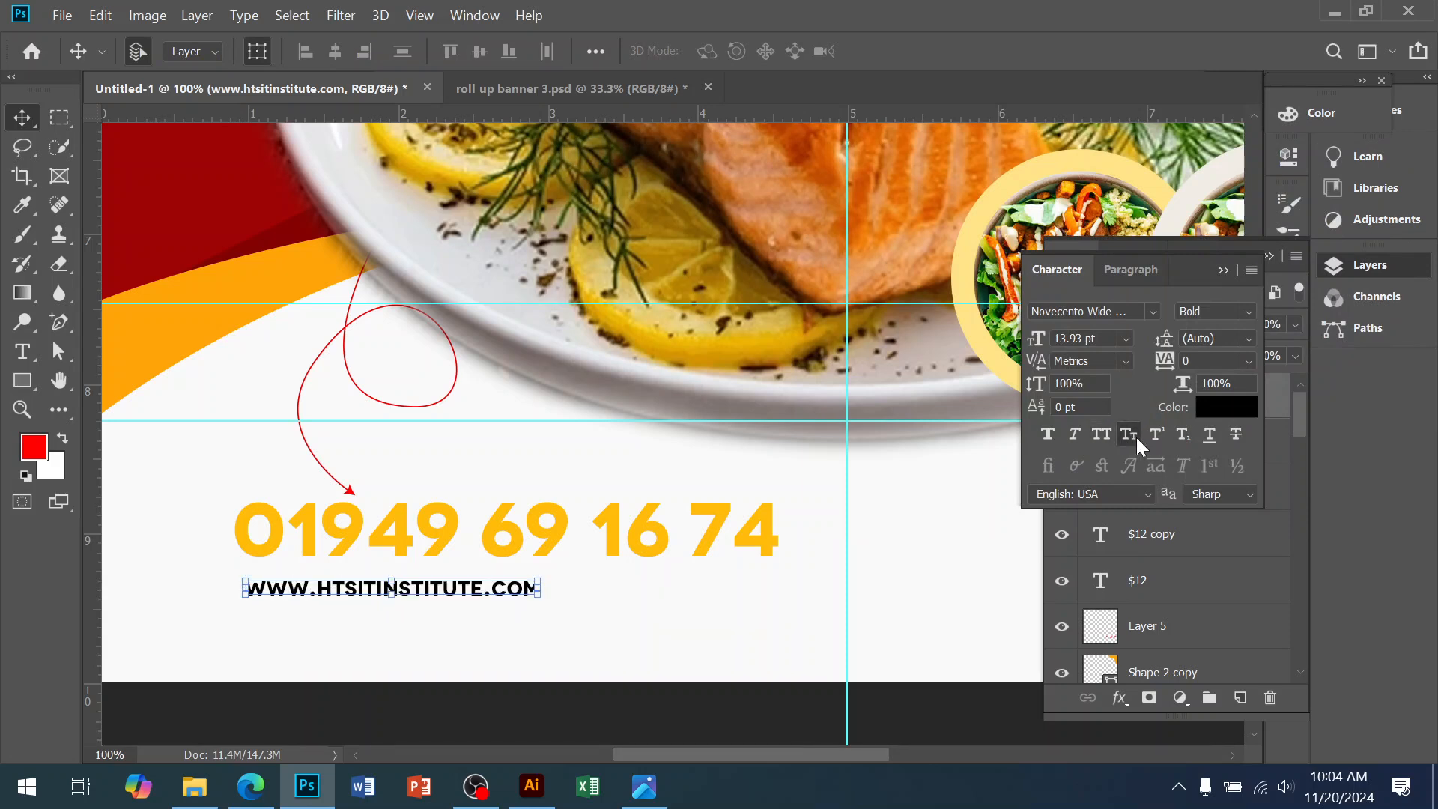
pyautogui.click(1136, 438)
pyautogui.click(1136, 438)
# Set the address in lowercase Classic Robot Bold
pyautogui.click(1152, 313)
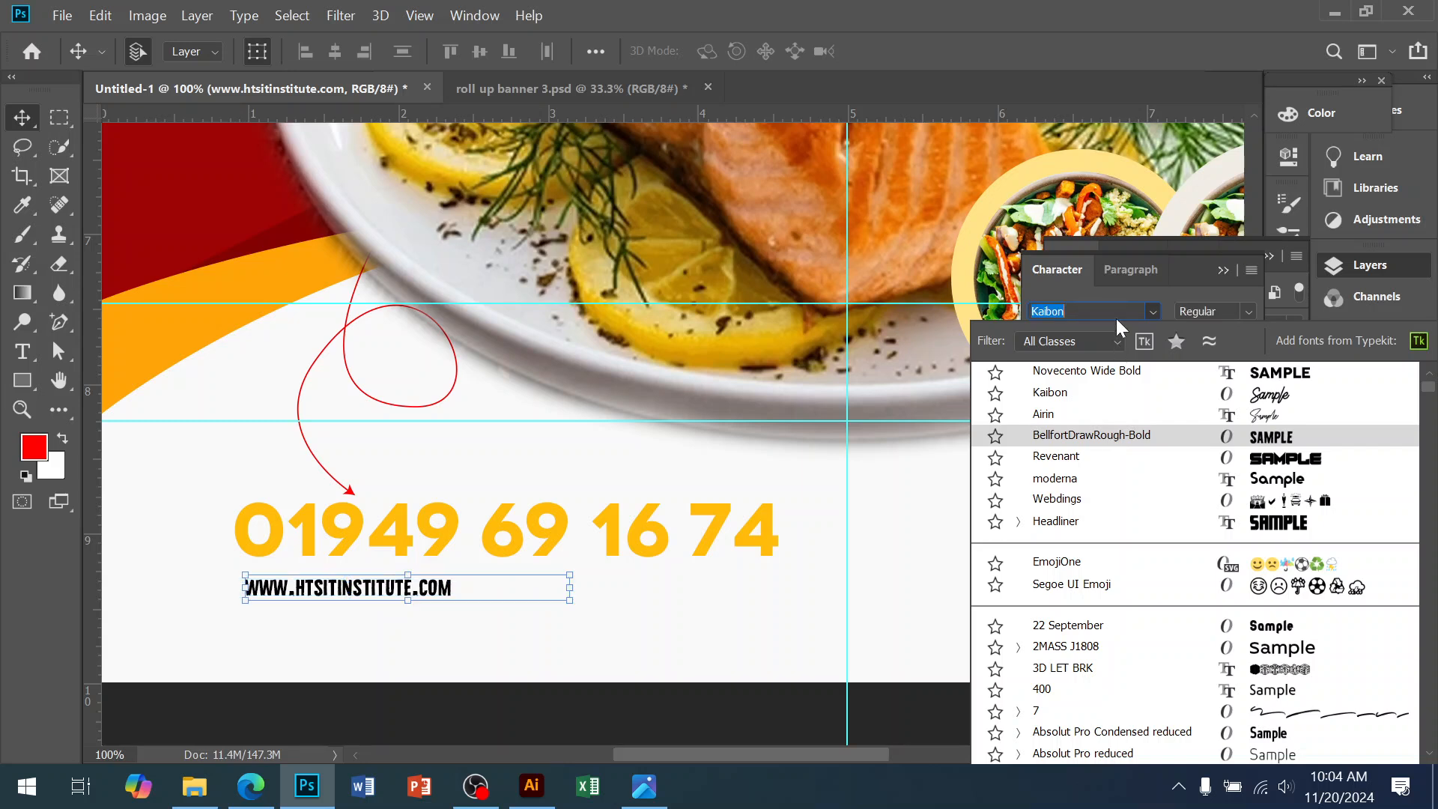
pyautogui.write('robo')
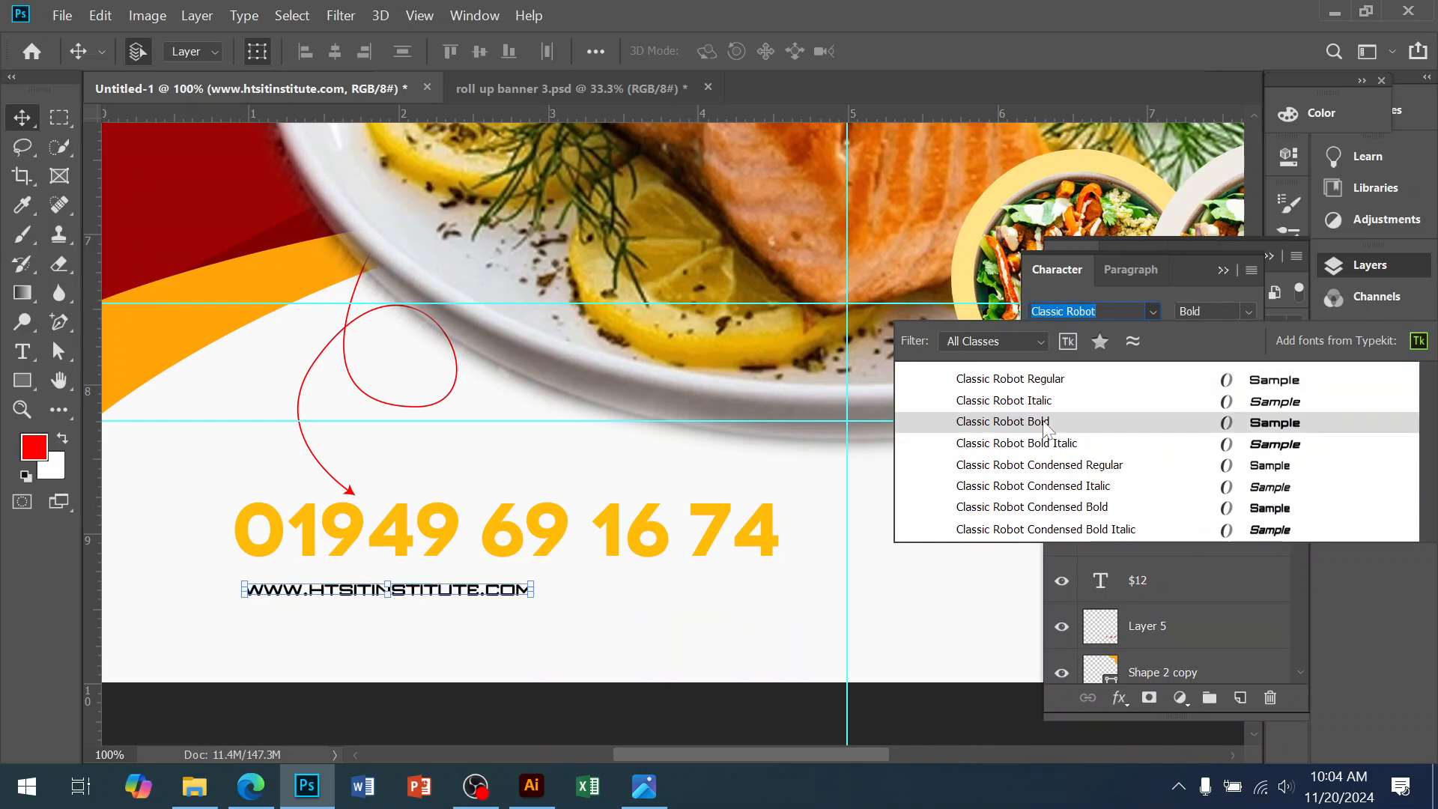
pyautogui.write('robo')
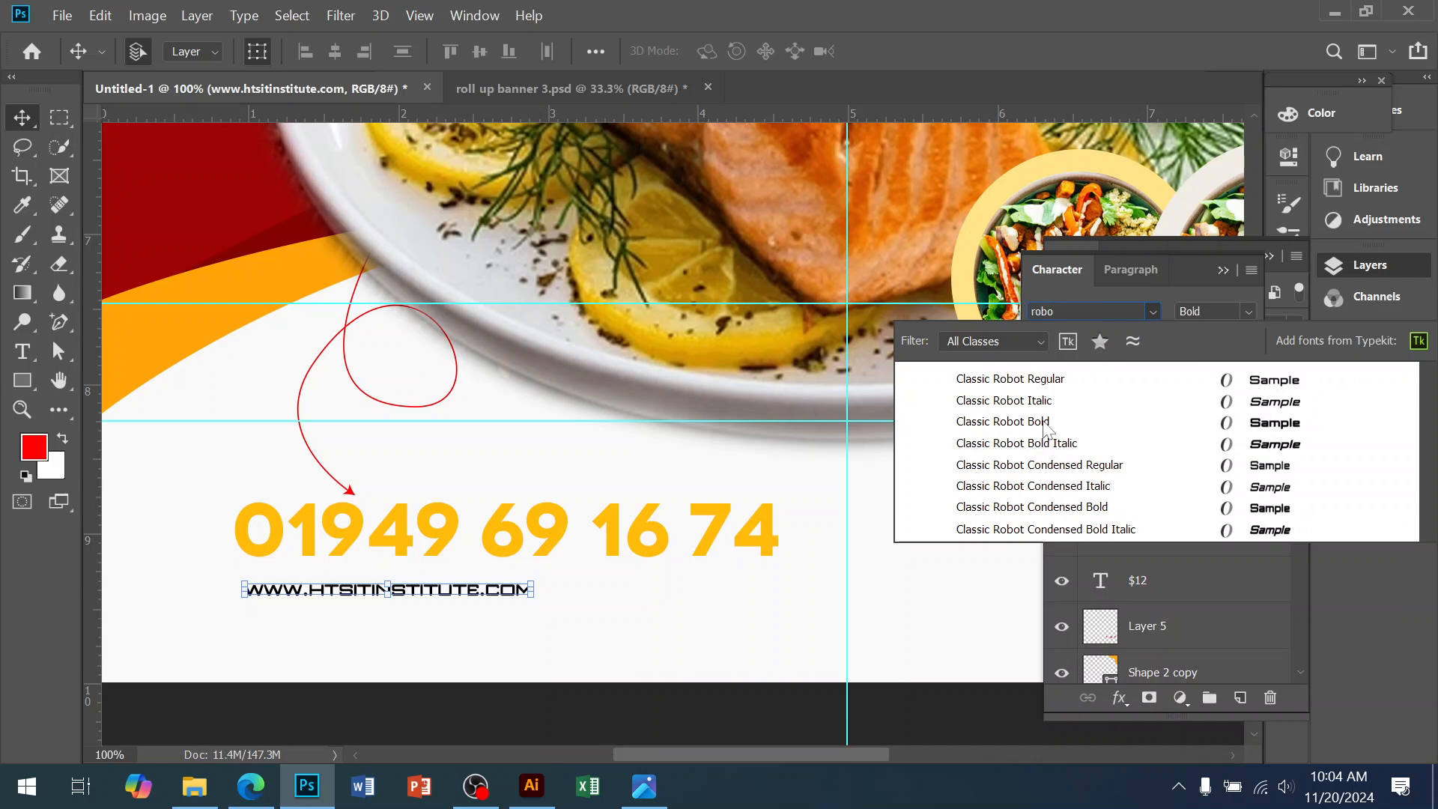
pyautogui.click(995, 385)
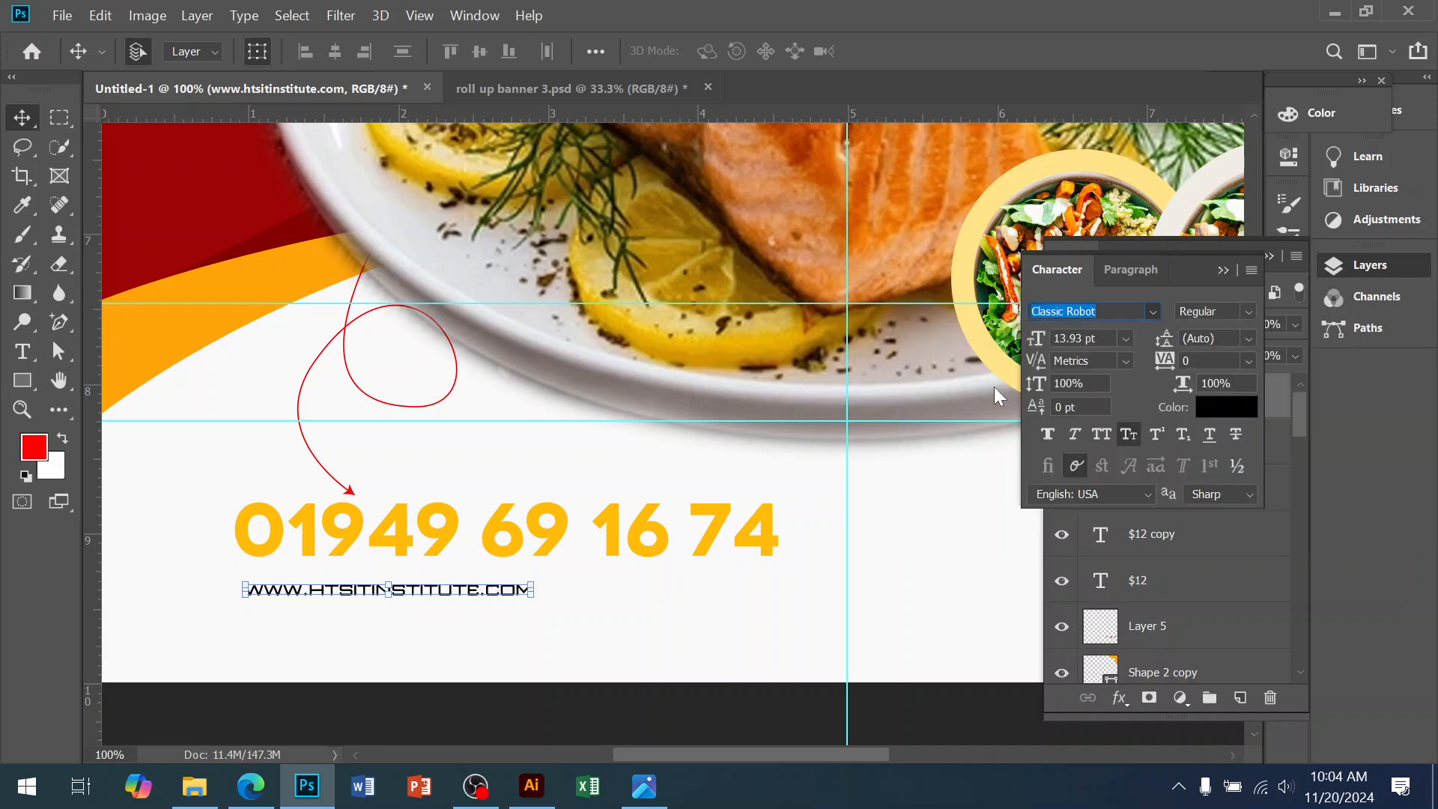
pyautogui.click(1129, 433)
pyautogui.click(1128, 435)
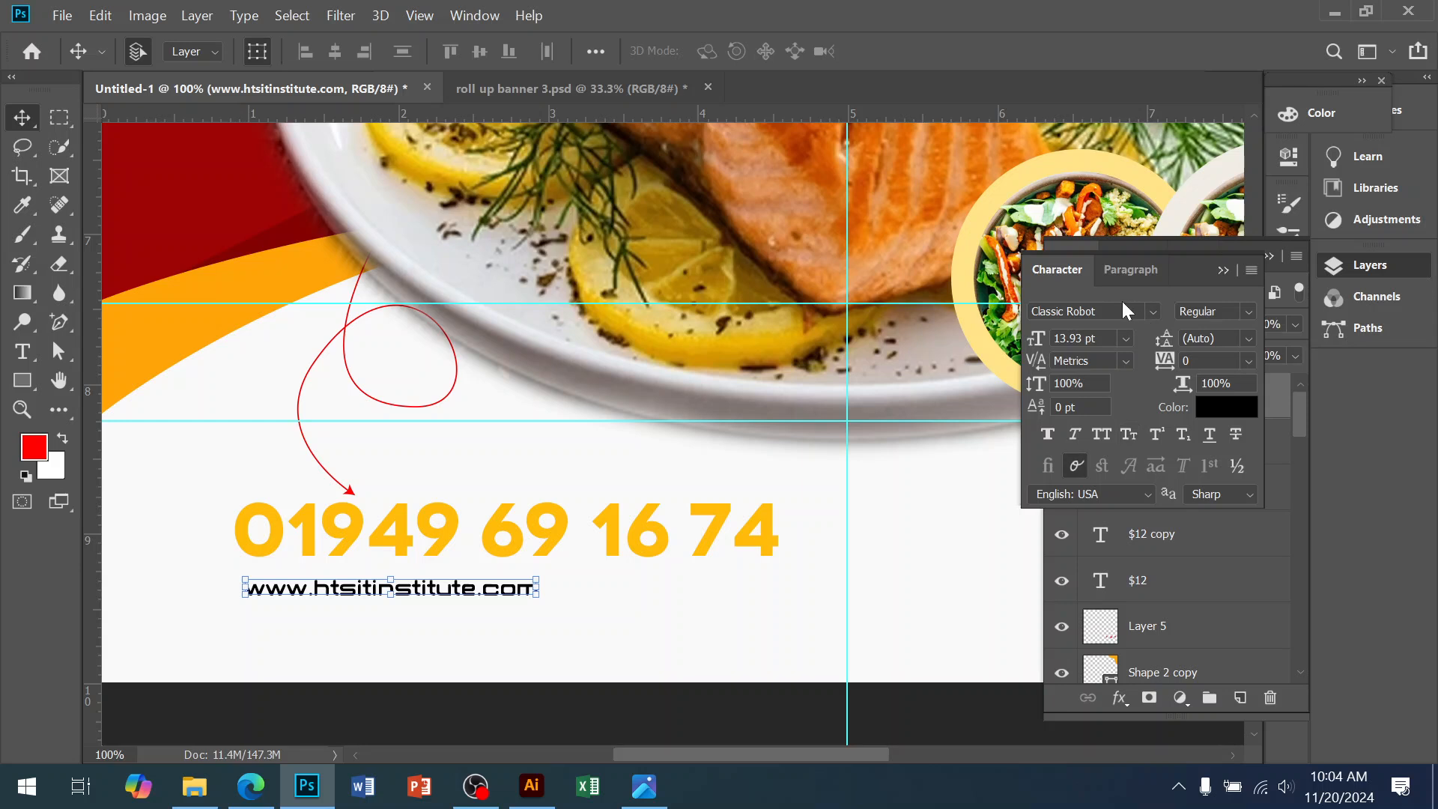
pyautogui.click(1213, 313)
pyautogui.click(1221, 369)
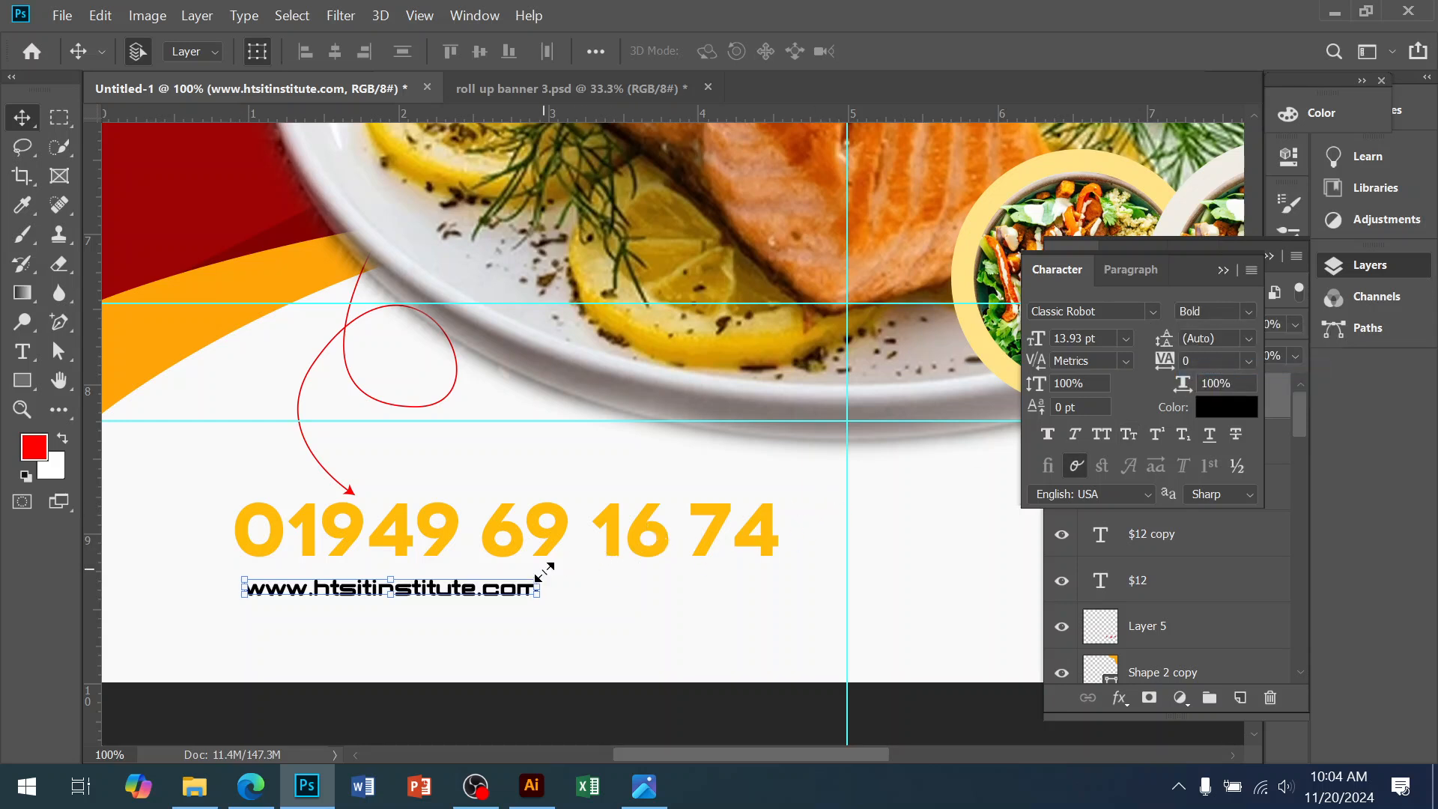
# Enlarge the address text to 36 pt and nudge it up slightly
pyautogui.moveTo(545, 603); pyautogui.dragTo(752, 629)
pyautogui.press('Return')
pyautogui.press('Up')
pyautogui.press('Up')
pyautogui.press('Up')
pyautogui.press('Up')
pyautogui.press('Up')
pyautogui.press('Up')
pyautogui.press('Up')
pyautogui.press('Up')
pyautogui.press('Up')
pyautogui.press('Up')
pyautogui.press('Up')
pyautogui.press('Up')
pyautogui.click(724, 691)
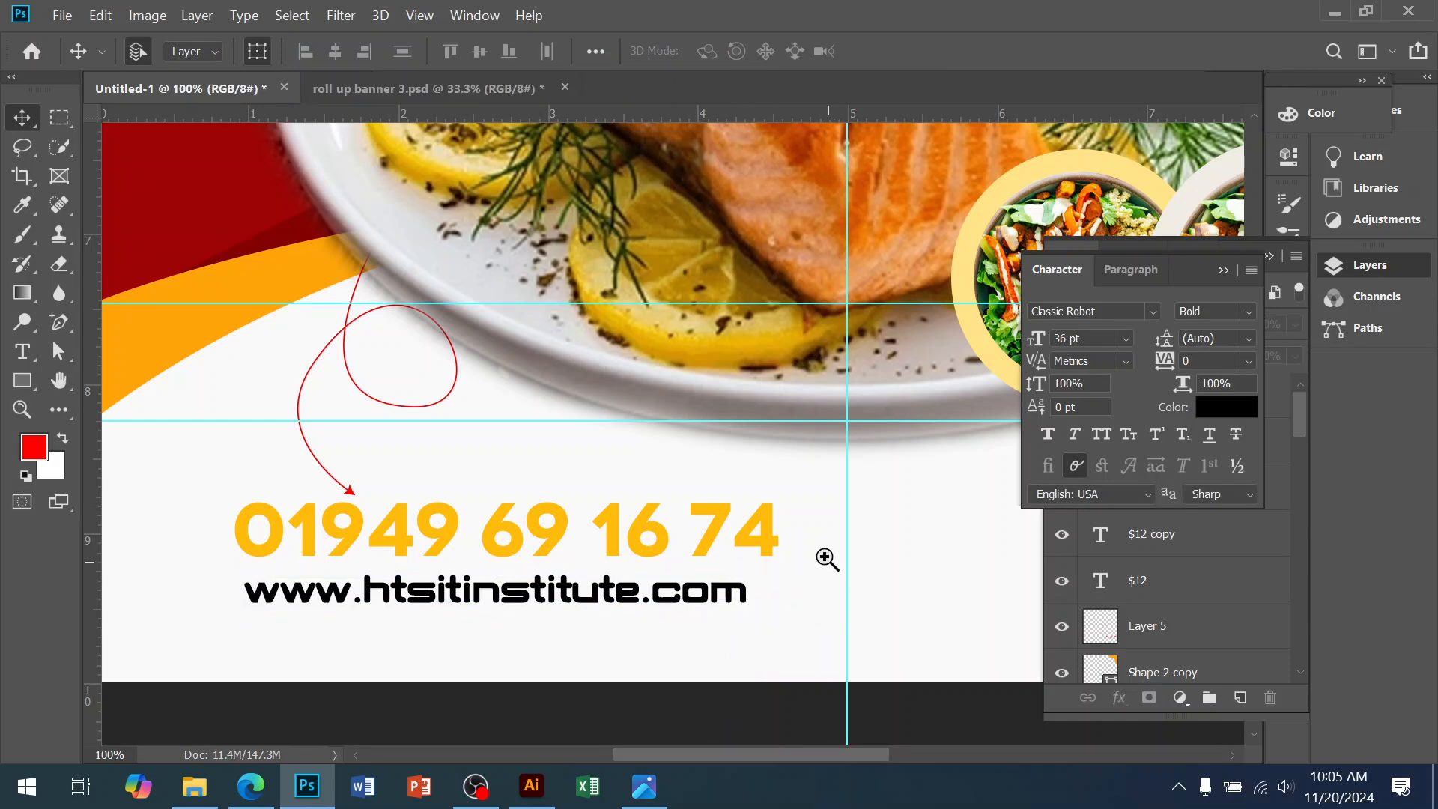
pyautogui.keyDown('alt'); pyautogui.click(806, 526); pyautogui.keyUp('alt')
# Draw a bar below the $15 badge, filled with the phone number's yellow
pyautogui.moveTo(772, 525); pyautogui.dragTo(386, 544)
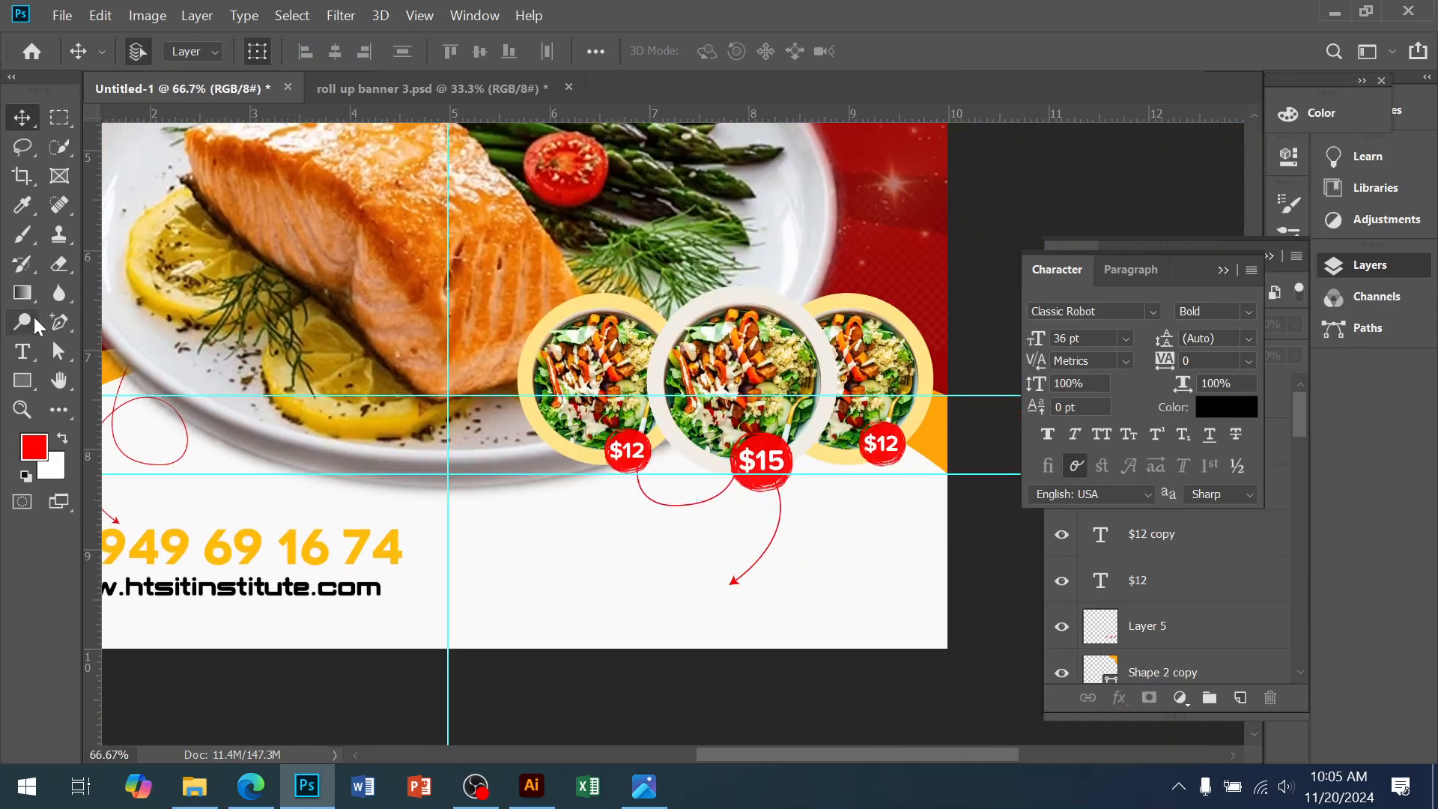
pyautogui.click(23, 381)
pyautogui.moveTo(583, 536); pyautogui.dragTo(854, 592)
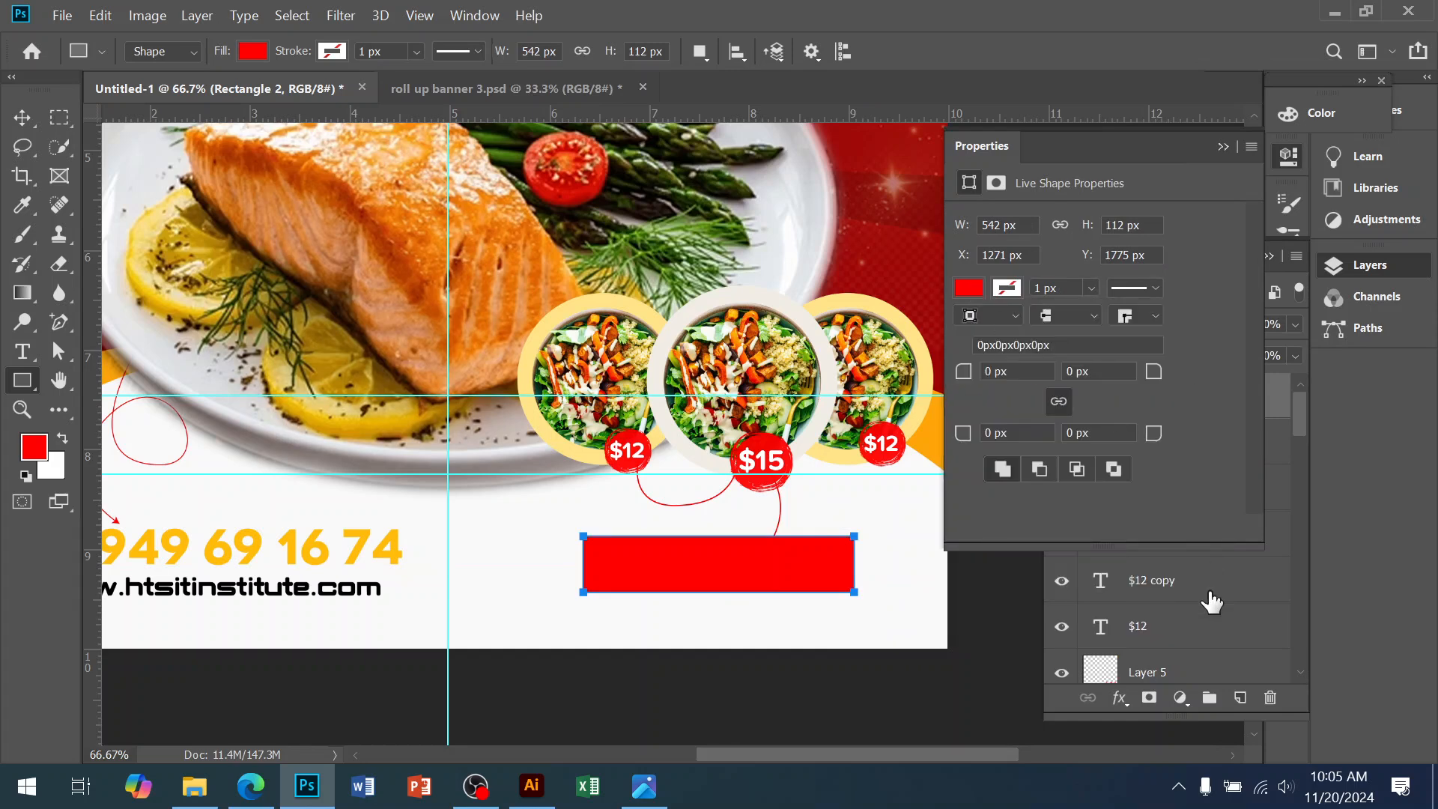
pyautogui.click(1297, 430)
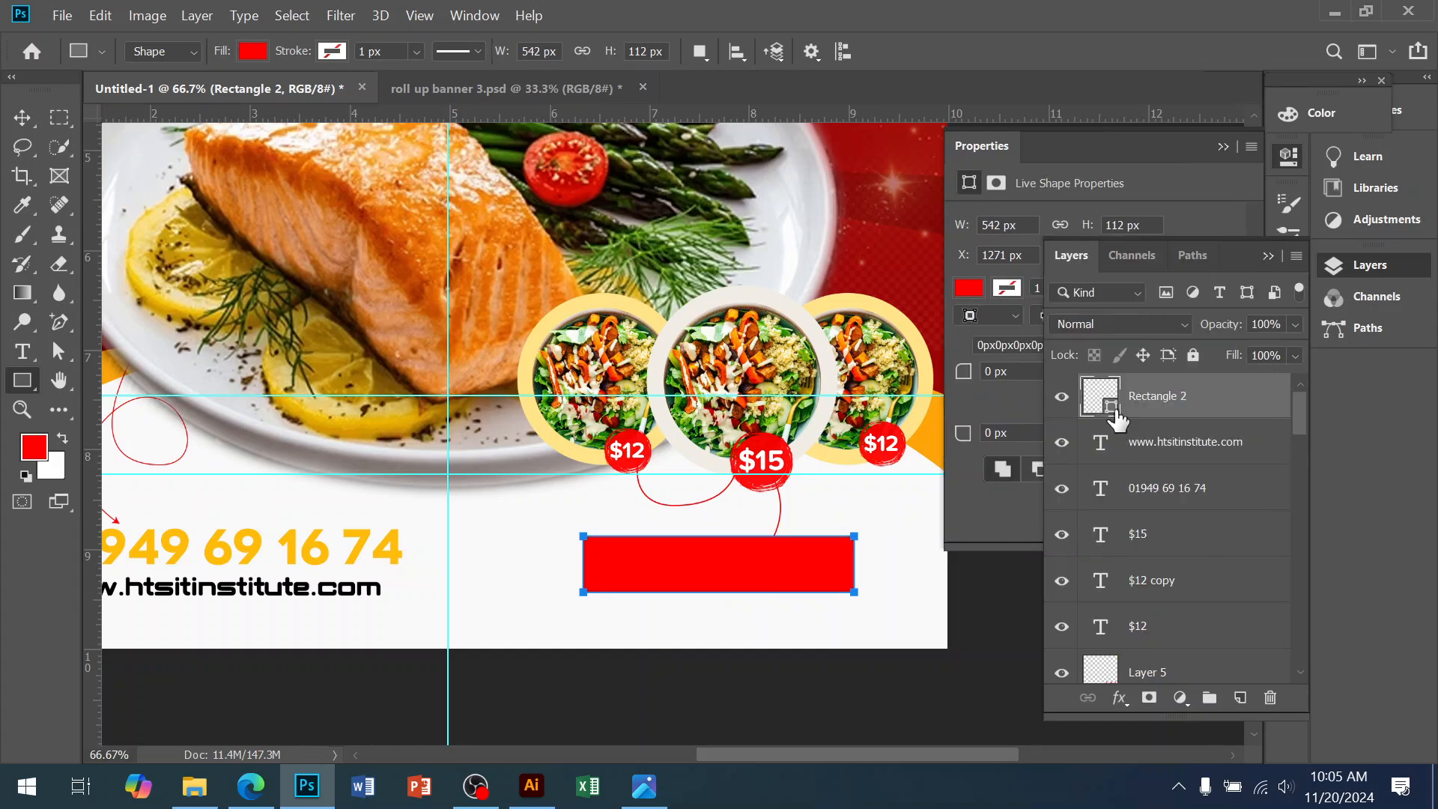
pyautogui.click(362, 537)
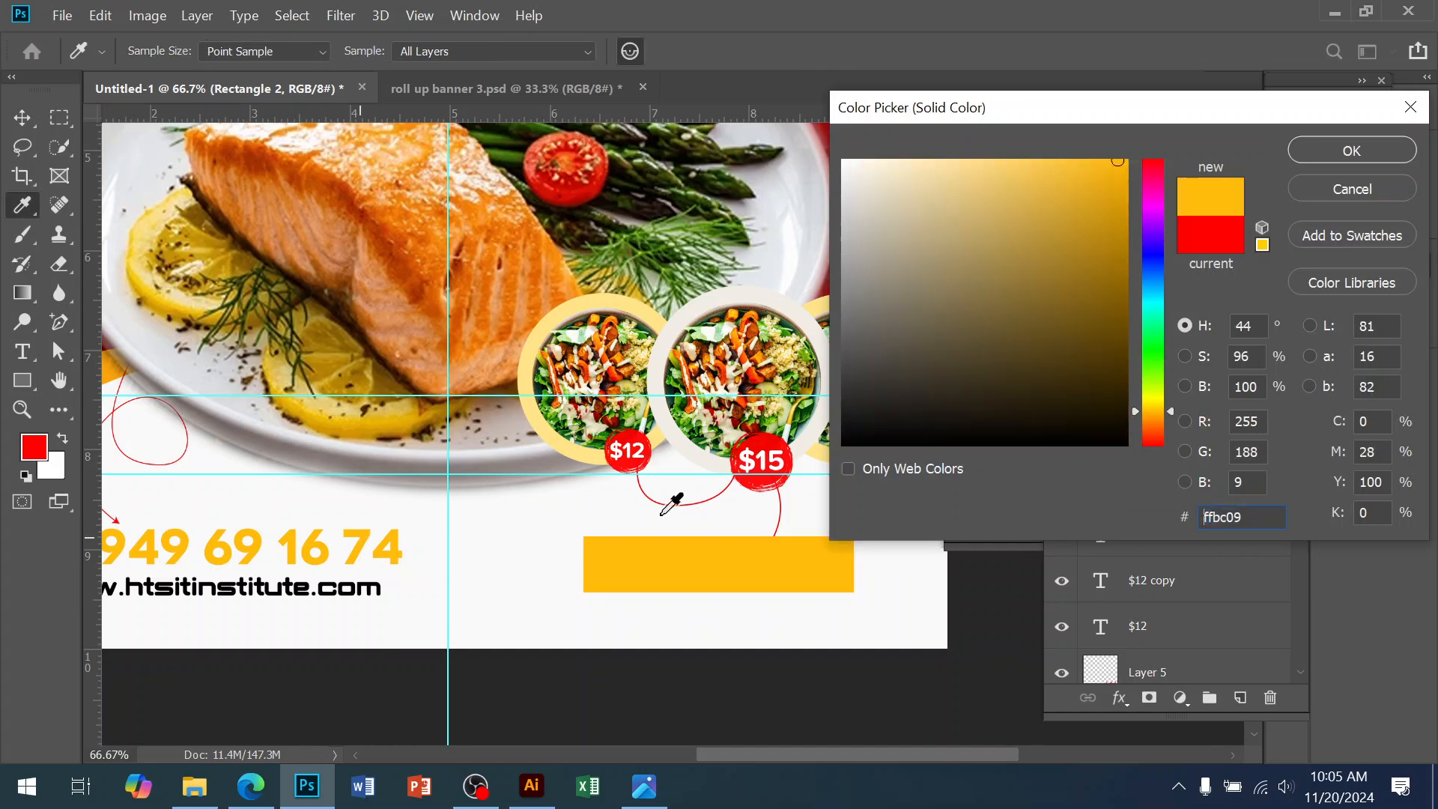
pyautogui.click(1340, 152)
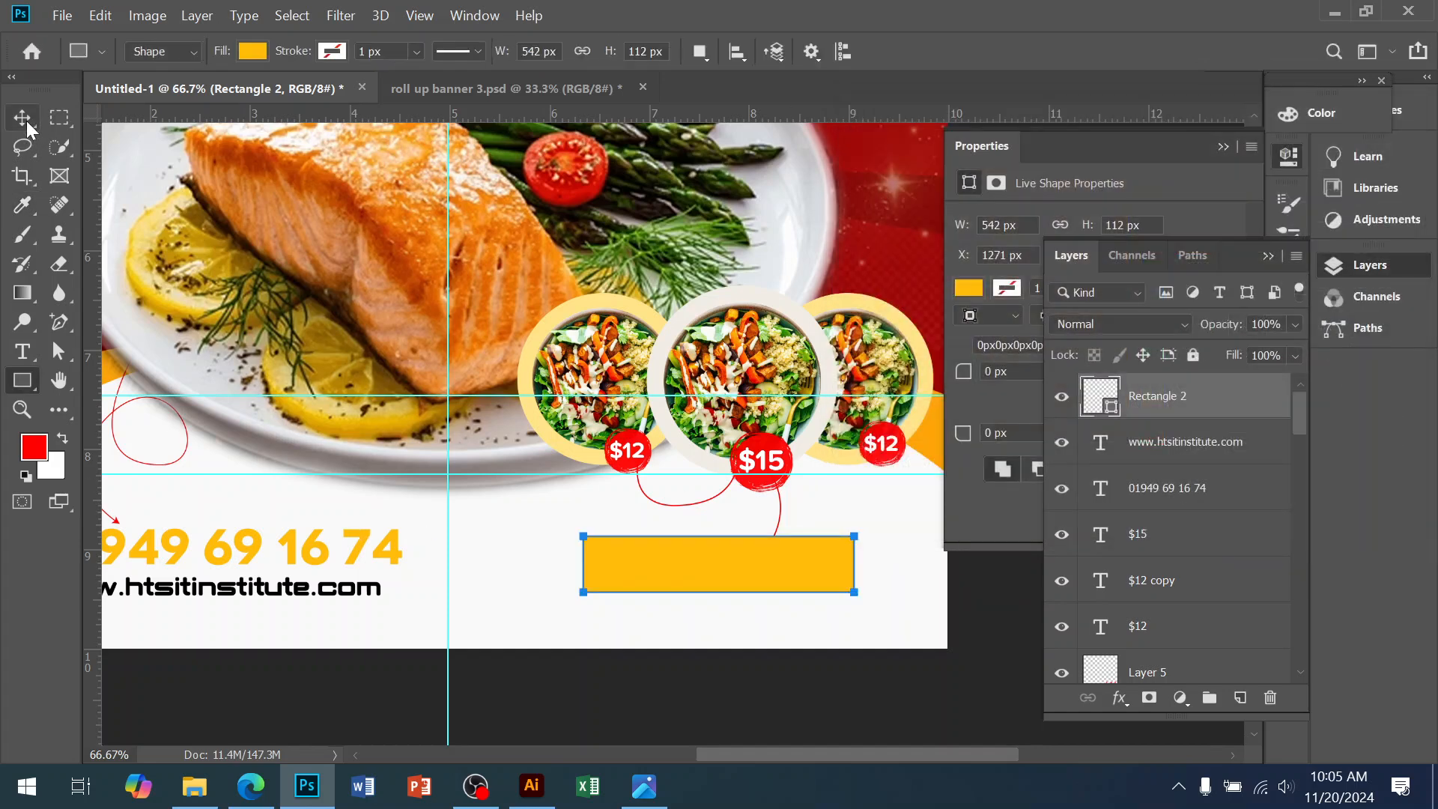
# Move the yellow bar beside the address text and nudge the red curved arrow up and right
pyautogui.click(29, 119)
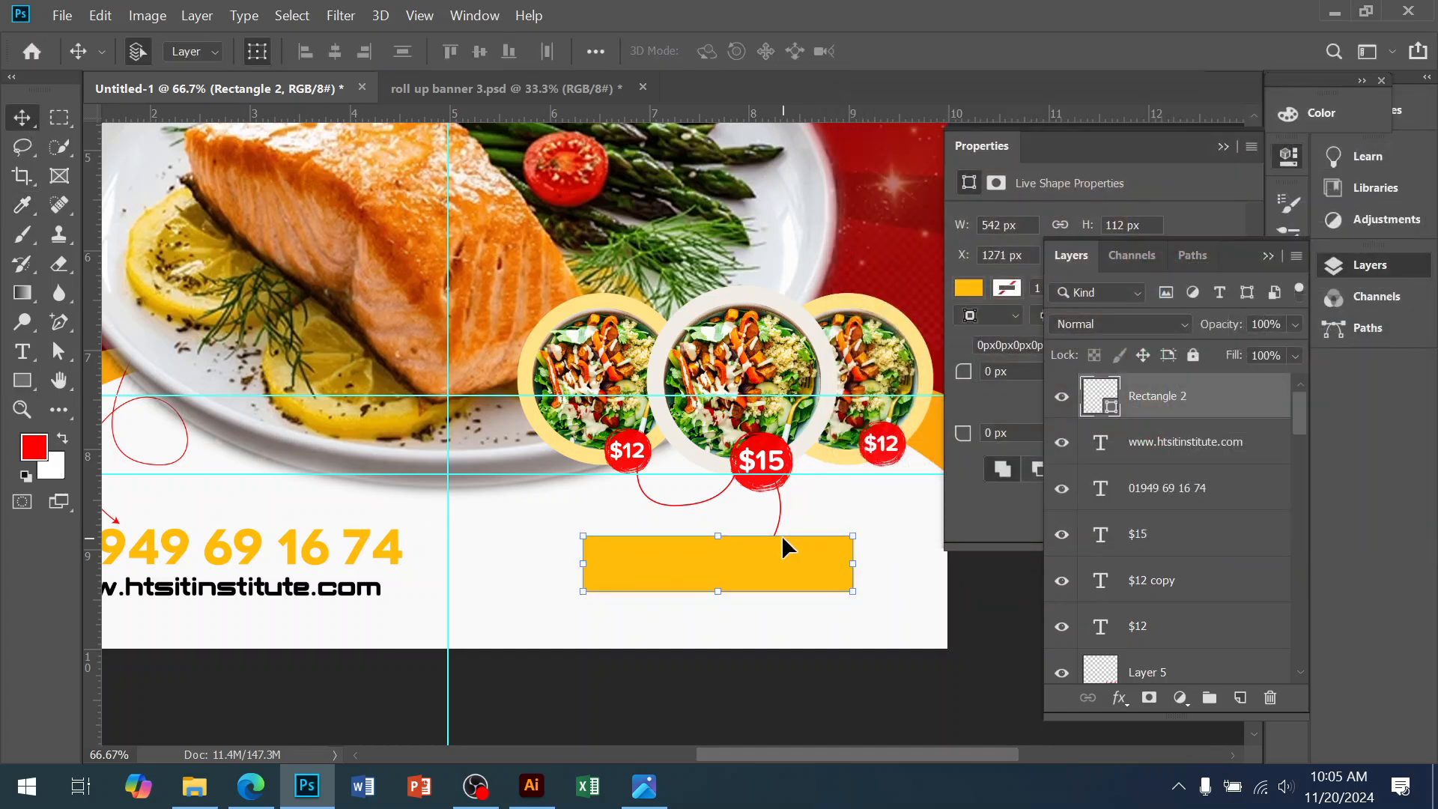
pyautogui.click(890, 601)
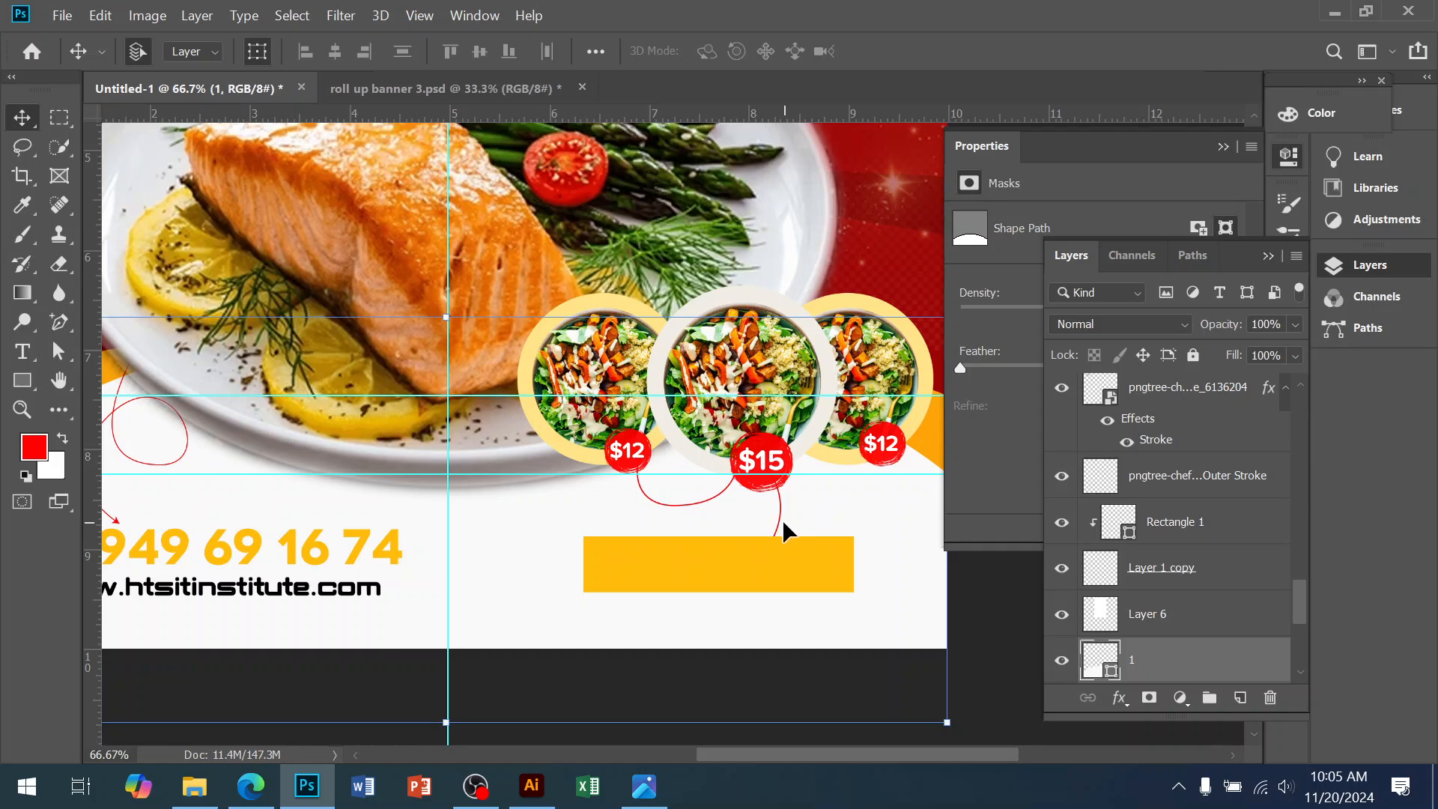
pyautogui.moveTo(769, 535); pyautogui.dragTo(580, 566)
pyautogui.click(732, 579)
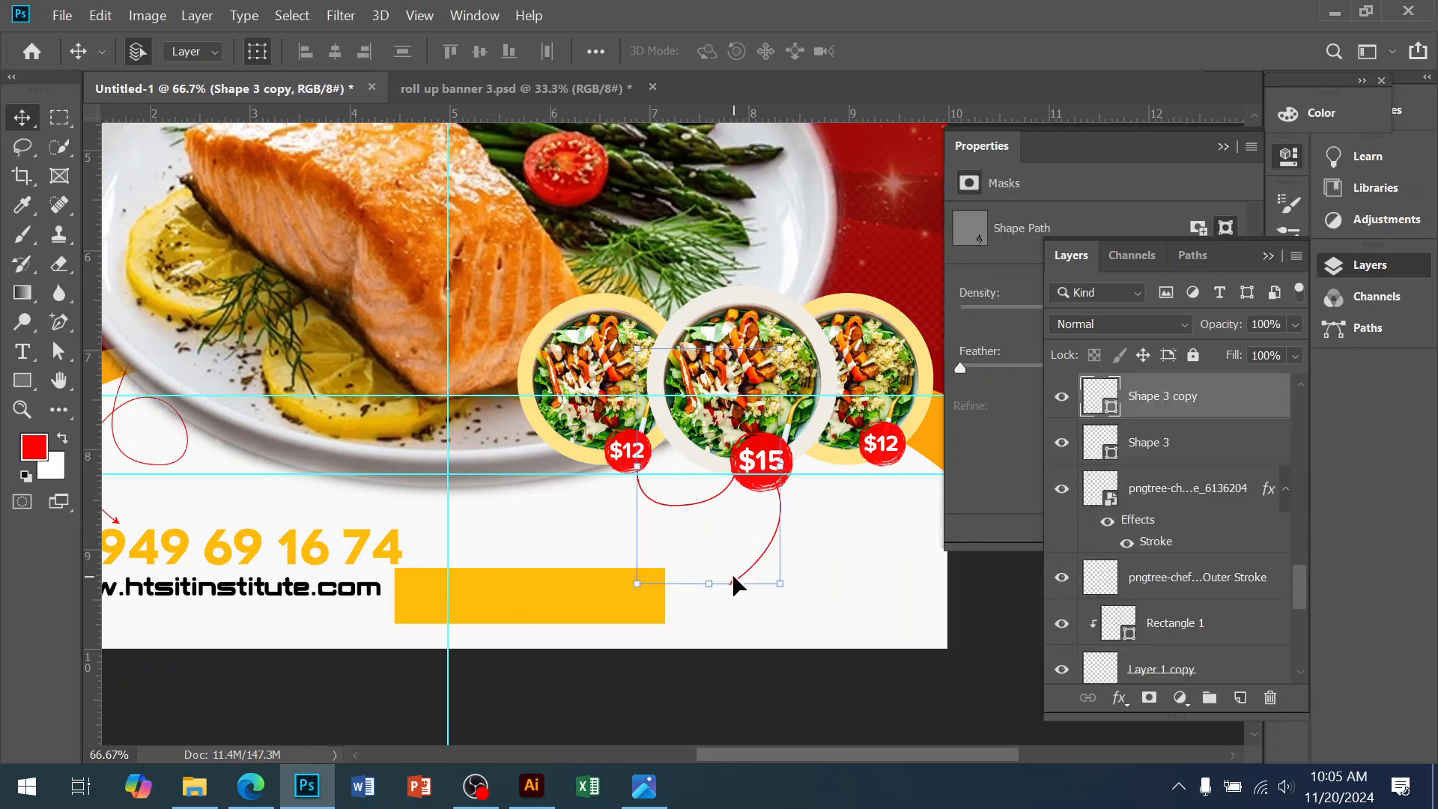
pyautogui.hotkey('shift', 'Up')
pyautogui.hotkey('shift', 'Up')
pyautogui.hotkey('shift', 'Up')
pyautogui.hotkey('shift', 'Up')
pyautogui.hotkey('shift', 'Up')
pyautogui.hotkey('shift', 'Up')
pyautogui.hotkey('shift', 'Right')
pyautogui.moveTo(735, 578); pyautogui.dragTo(734, 578)
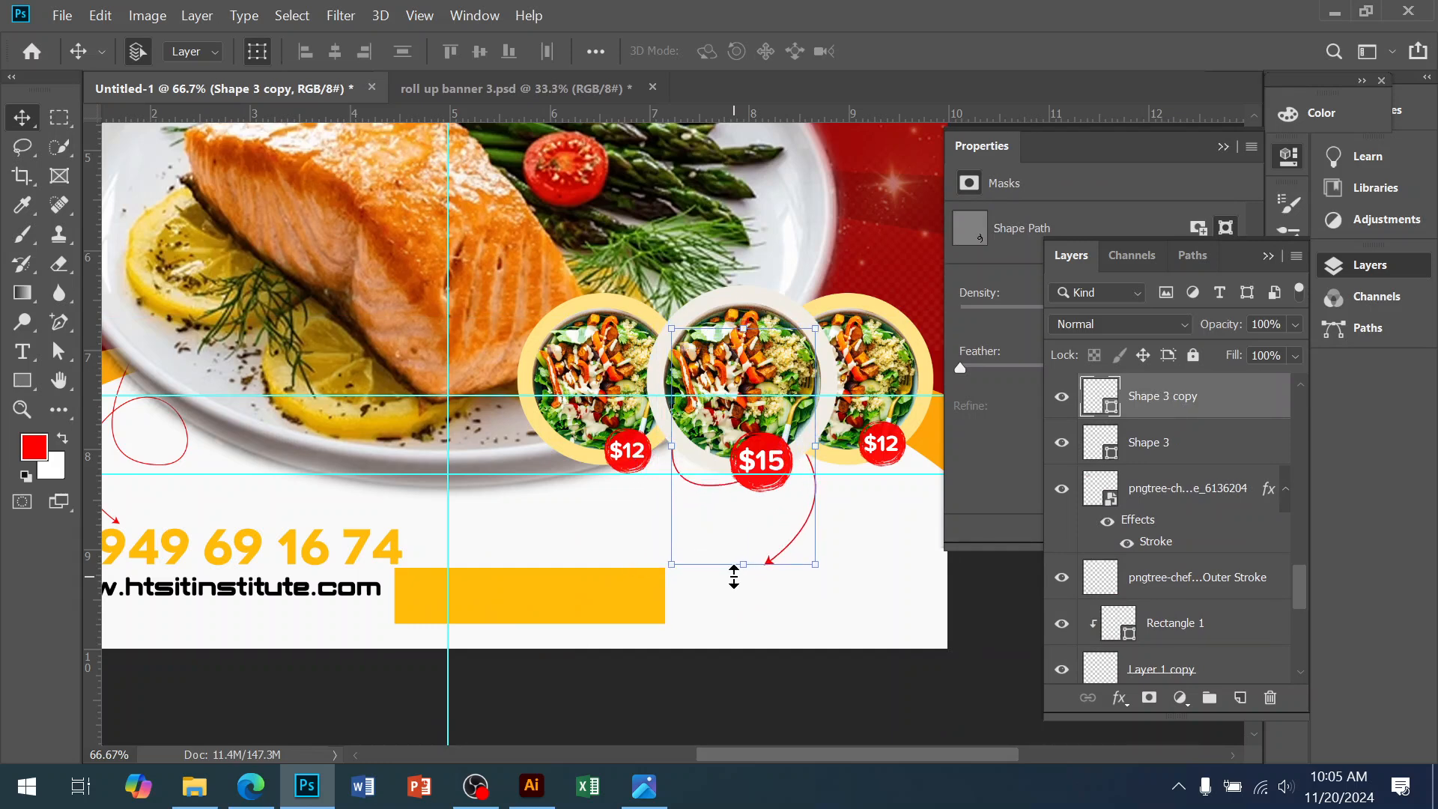
pyautogui.moveTo(535, 597); pyautogui.dragTo(628, 569)
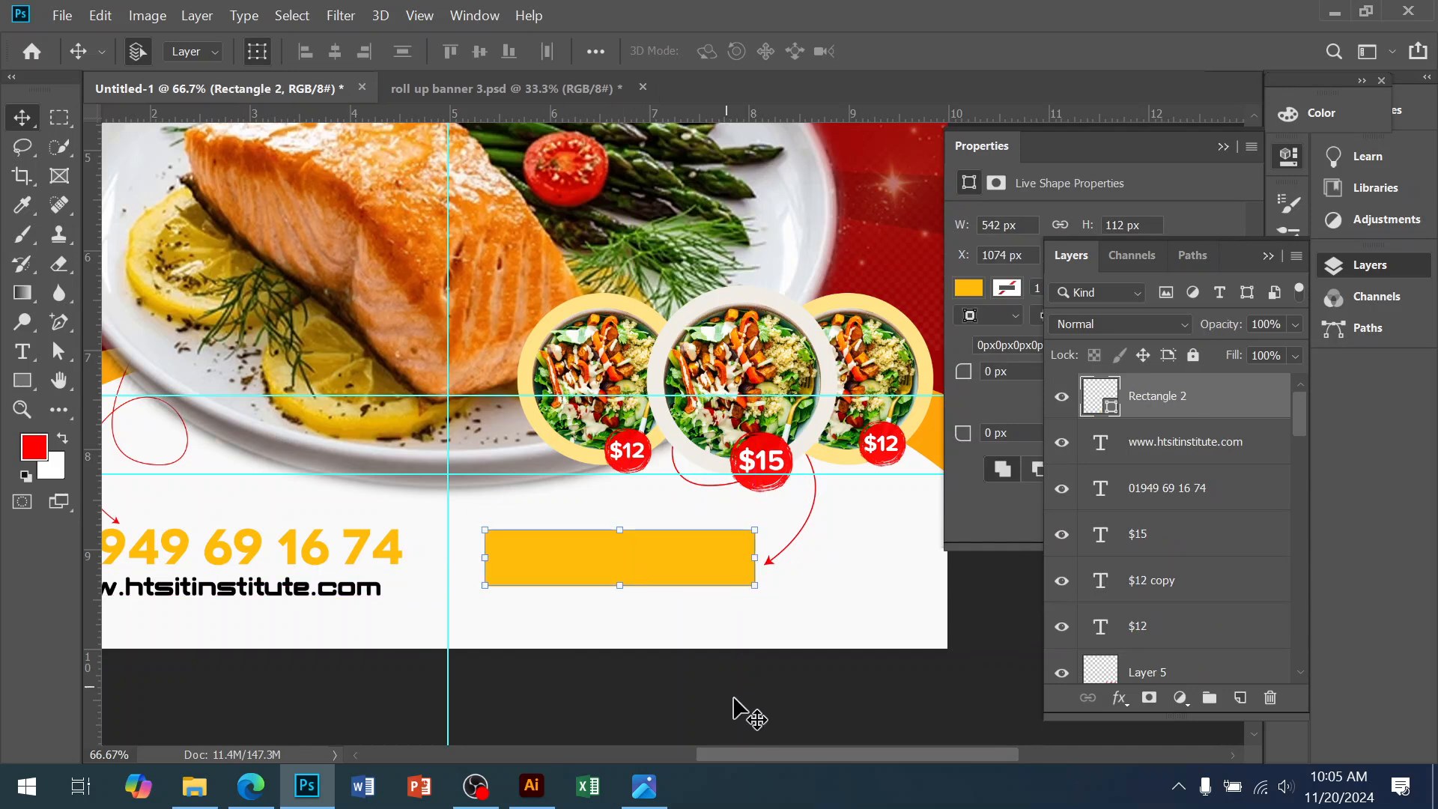
# Shift the red arrow further right and move the yellow bar a little right
pyautogui.click(786, 597)
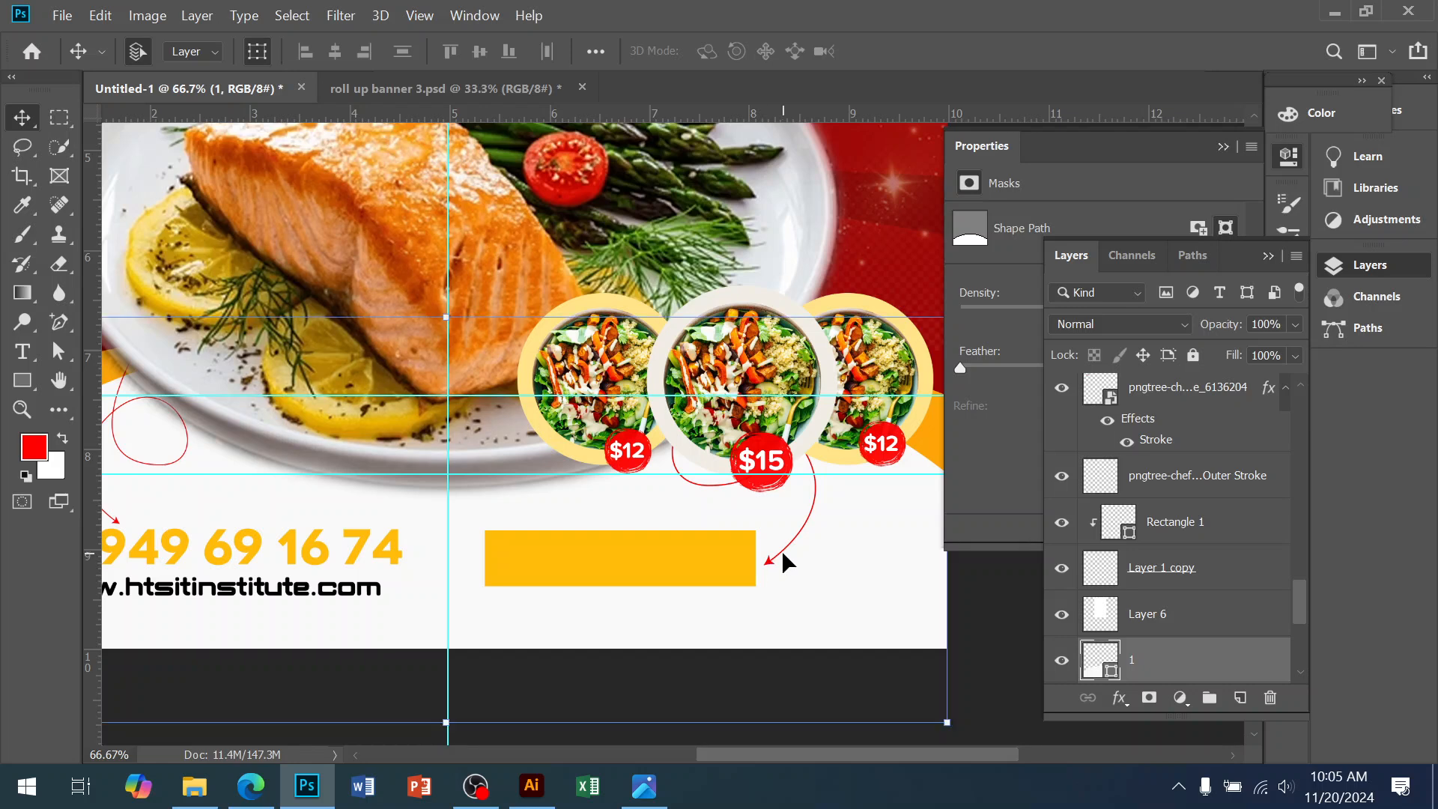
pyautogui.click(780, 553)
pyautogui.hotkey('shift', 'Right')
pyautogui.hotkey('shift', 'Right')
pyautogui.hotkey('shift', 'Right')
pyautogui.hotkey('shift', 'Right')
pyautogui.hotkey('shift', 'Right')
pyautogui.hotkey('shift', 'Right')
pyautogui.hotkey('shift', 'Right')
pyautogui.hotkey('shift', 'Right')
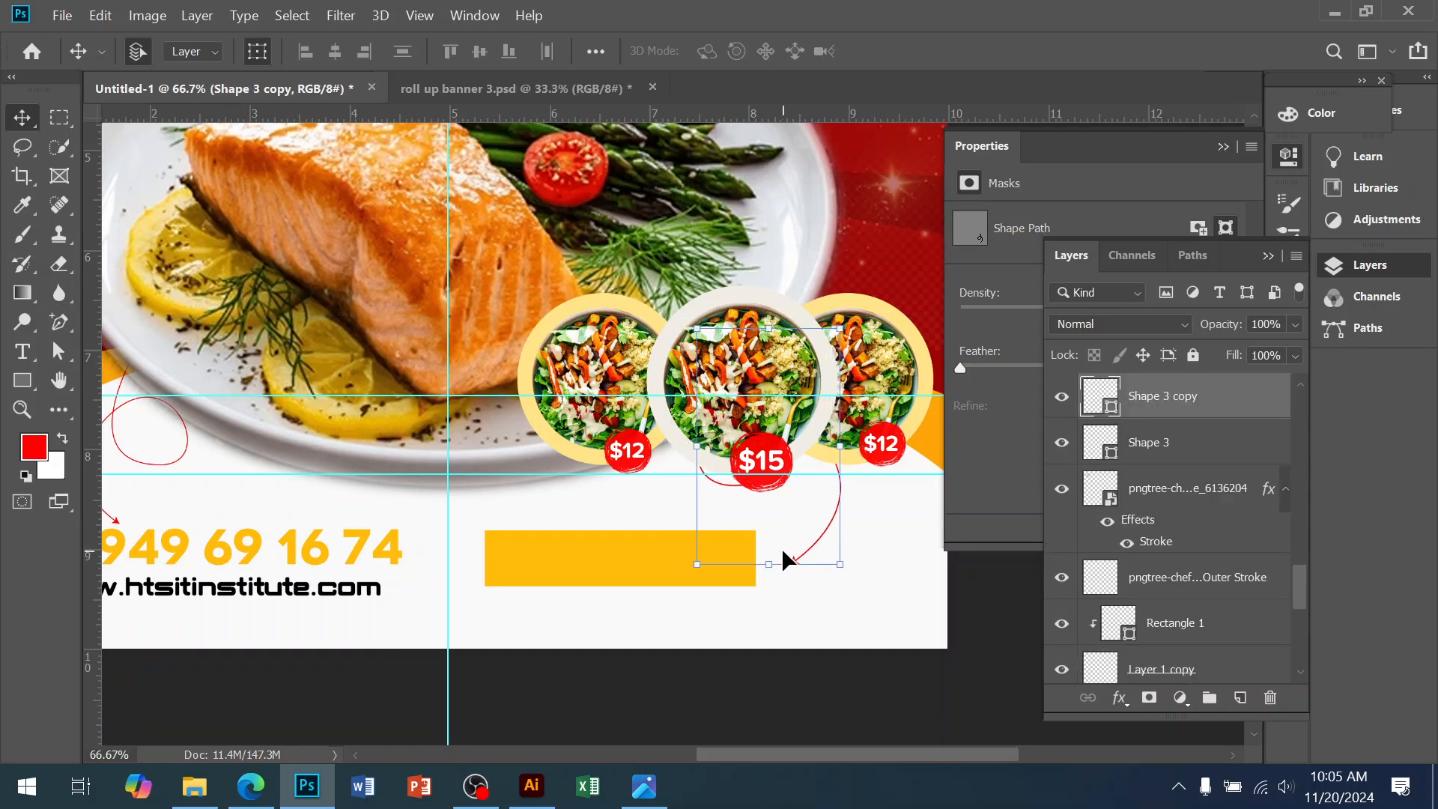
pyautogui.hotkey('shift', 'Right')
pyautogui.hotkey('shift', 'Right')
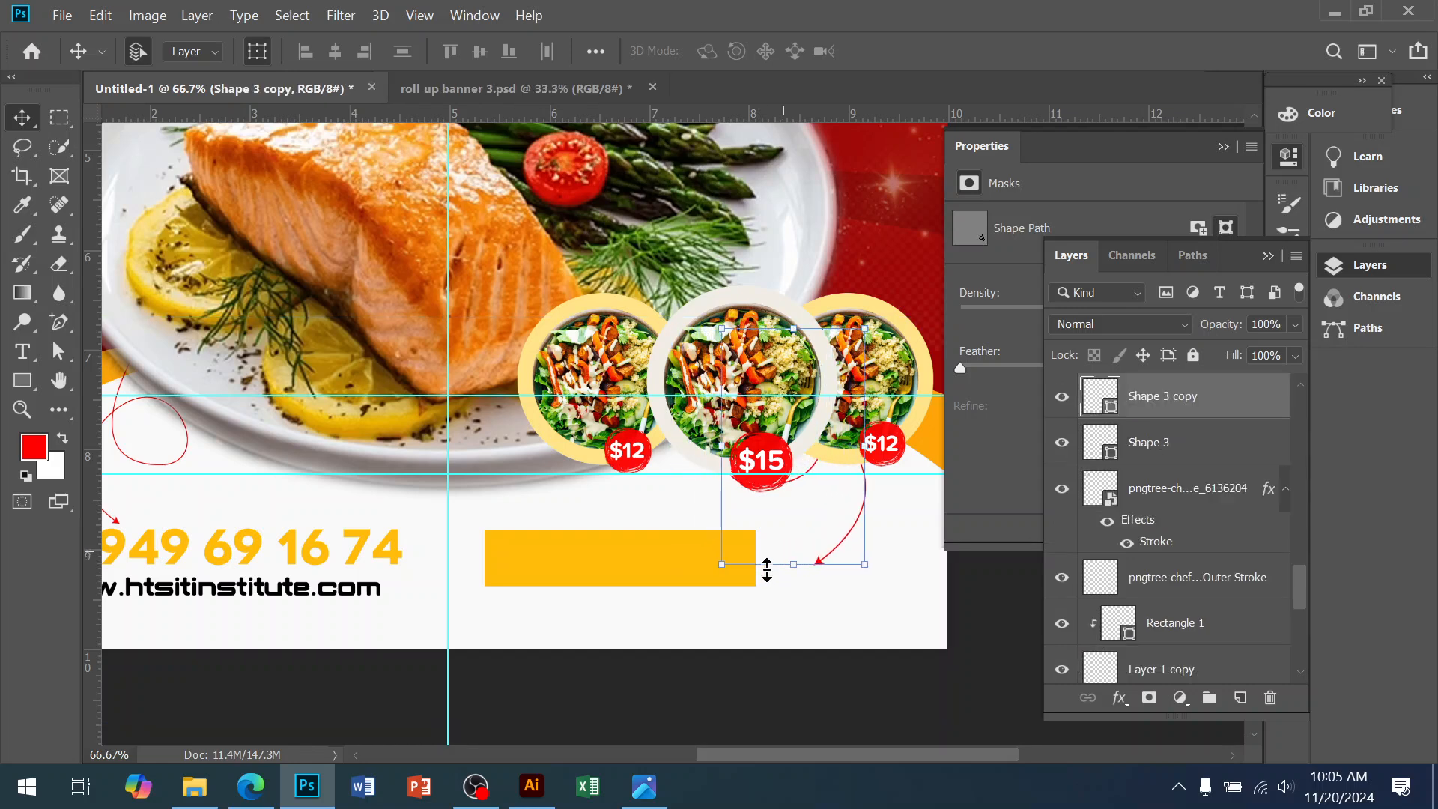
pyautogui.click(658, 562)
pyautogui.moveTo(599, 575); pyautogui.dragTo(614, 571)
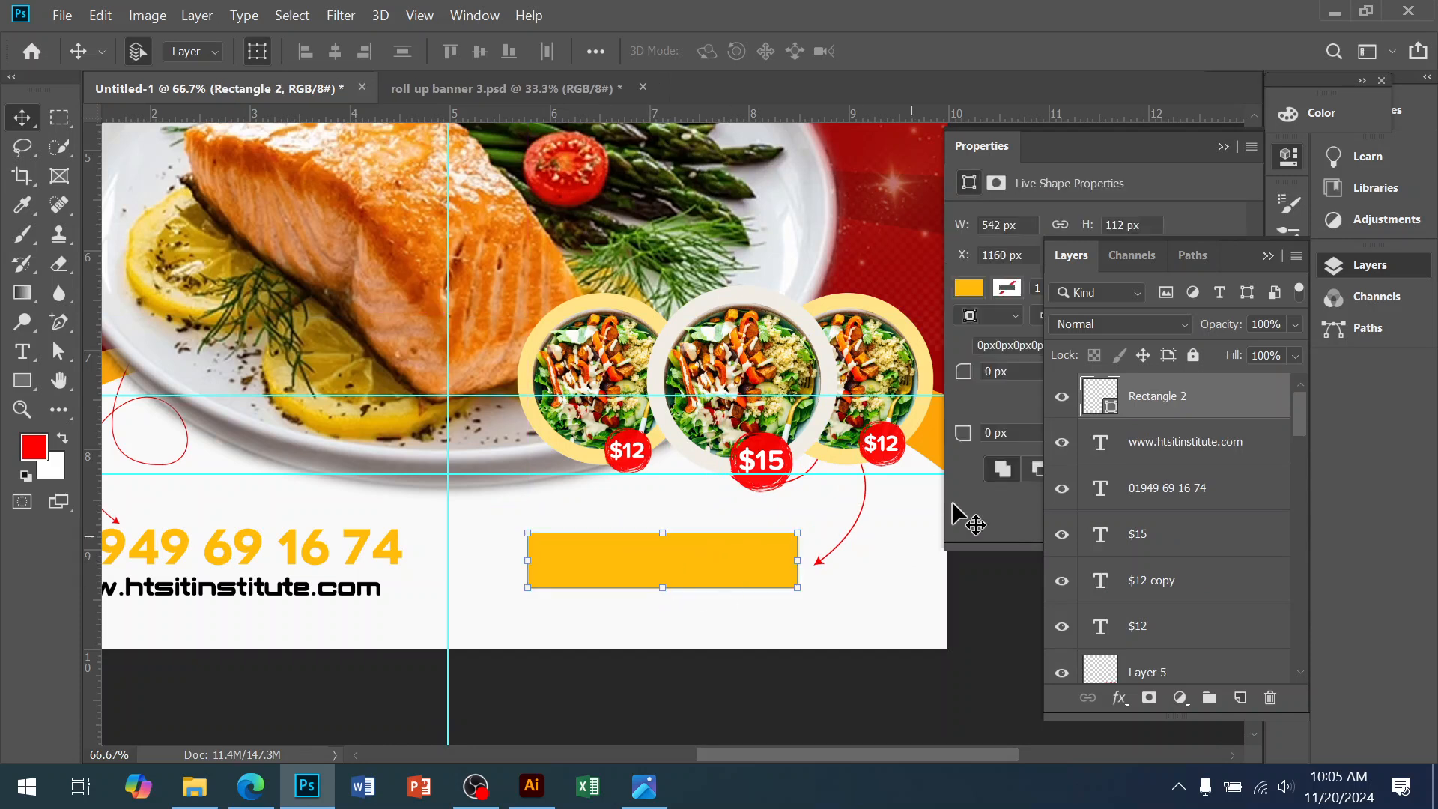
# Round the bar's top-right and bottom-left corners to 70 px
pyautogui.click(997, 433)
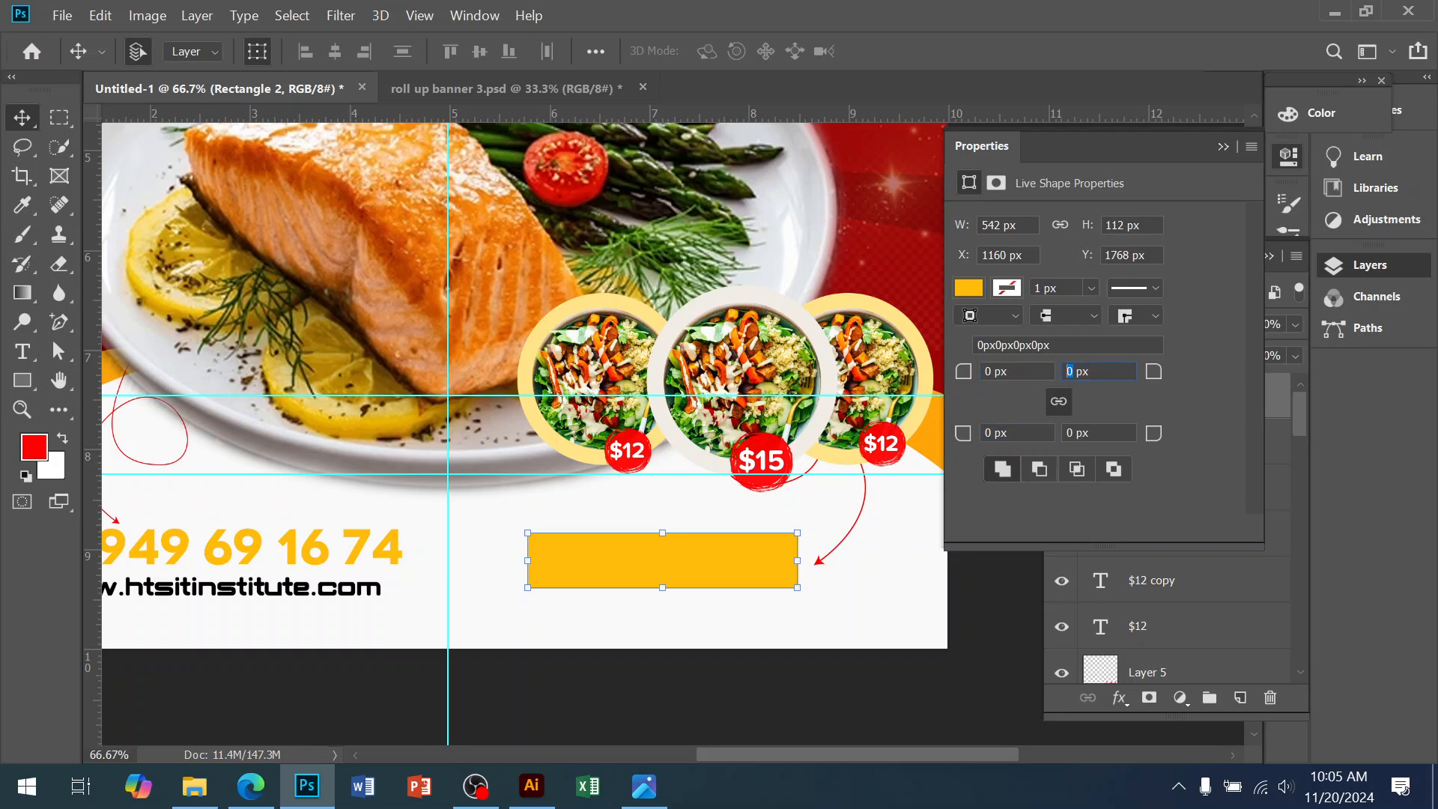
pyautogui.write('20')
pyautogui.press('Return')
pyautogui.press('Tab')
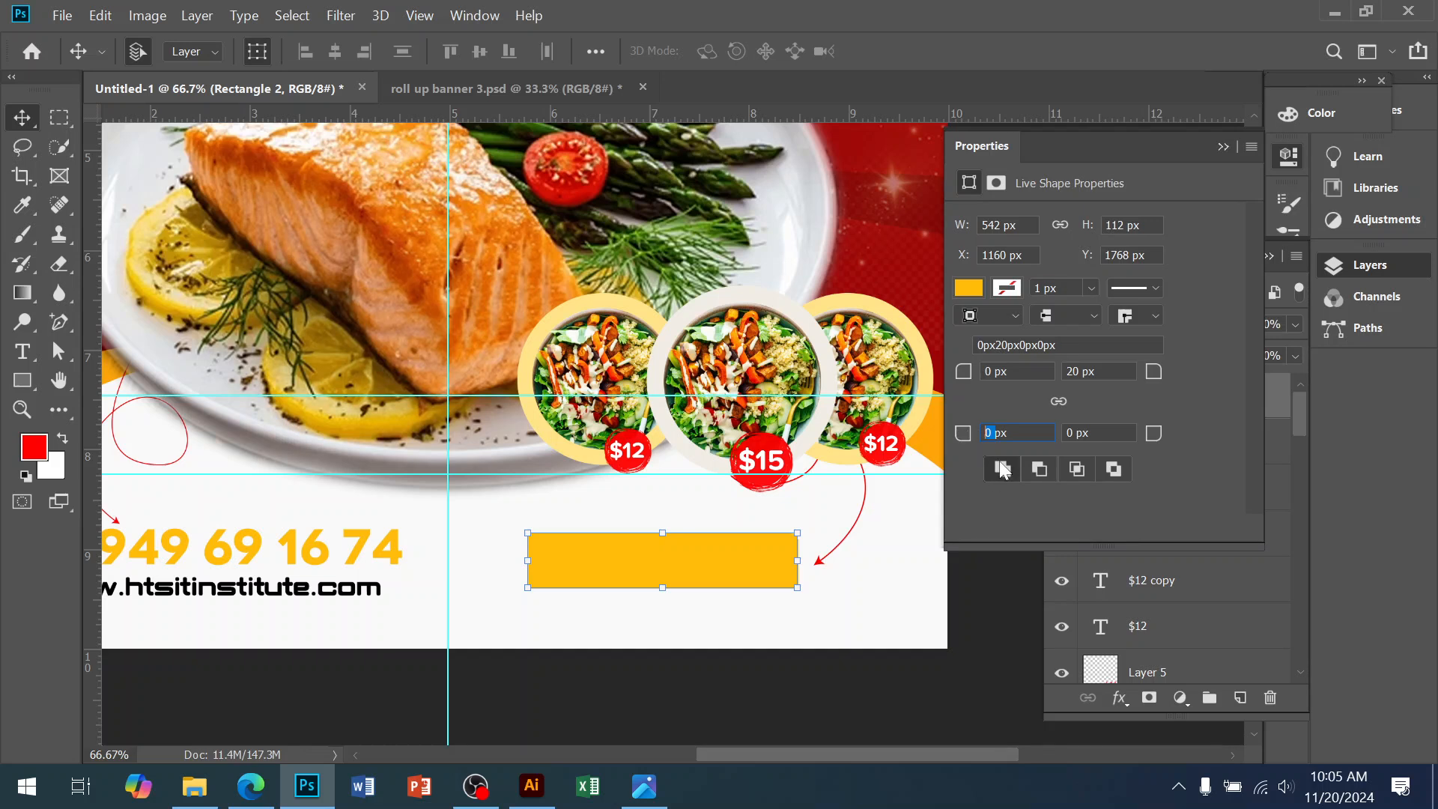
pyautogui.write('70')
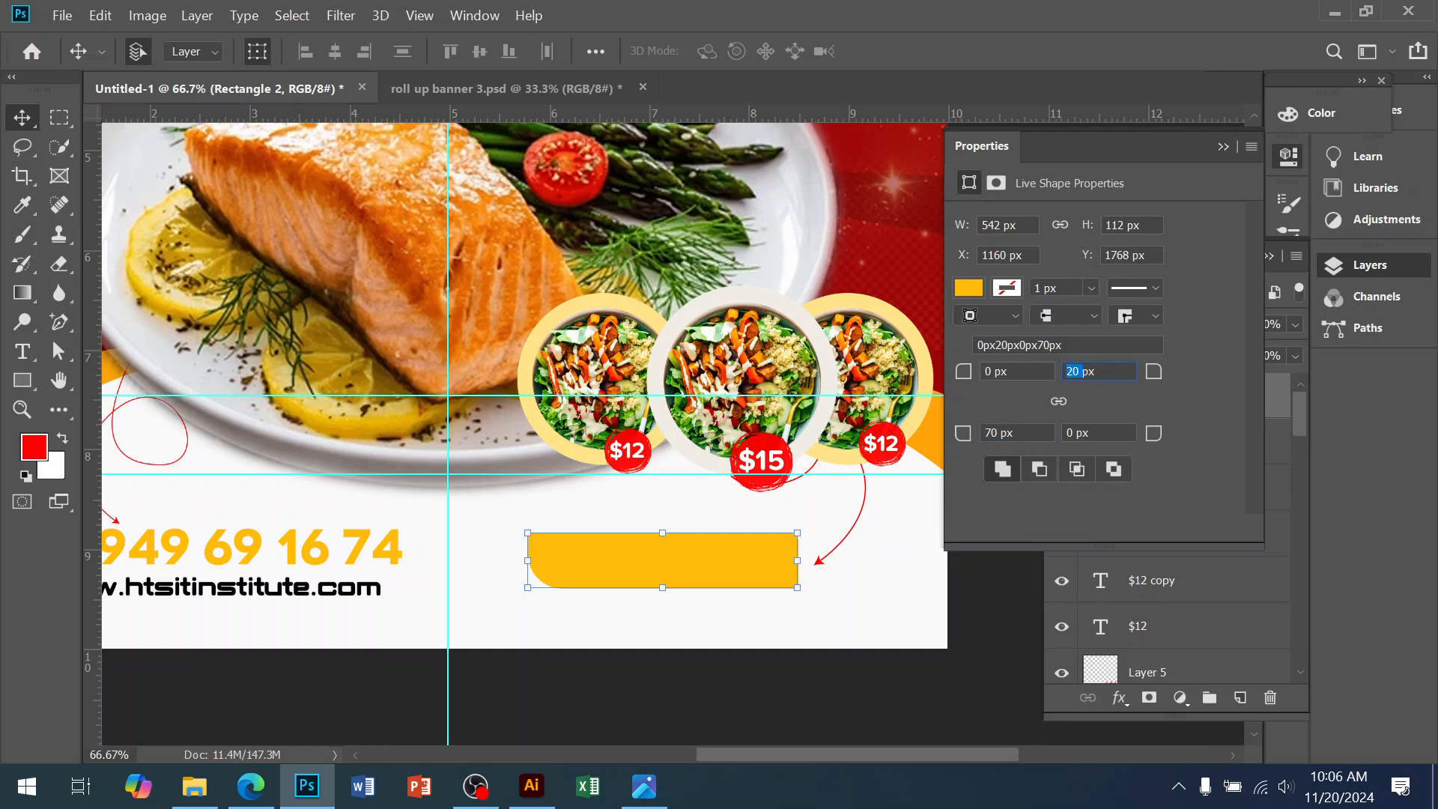
pyautogui.press('Return')
pyautogui.click(837, 664)
# Duplicate the phone number text onto the yellow bar and retype it as ORDER NOW
pyautogui.keyDown('ctrl'); pyautogui.click(726, 492); pyautogui.keyUp('ctrl')
pyautogui.keyDown('ctrl'); pyautogui.click(725, 491); pyautogui.keyUp('ctrl')
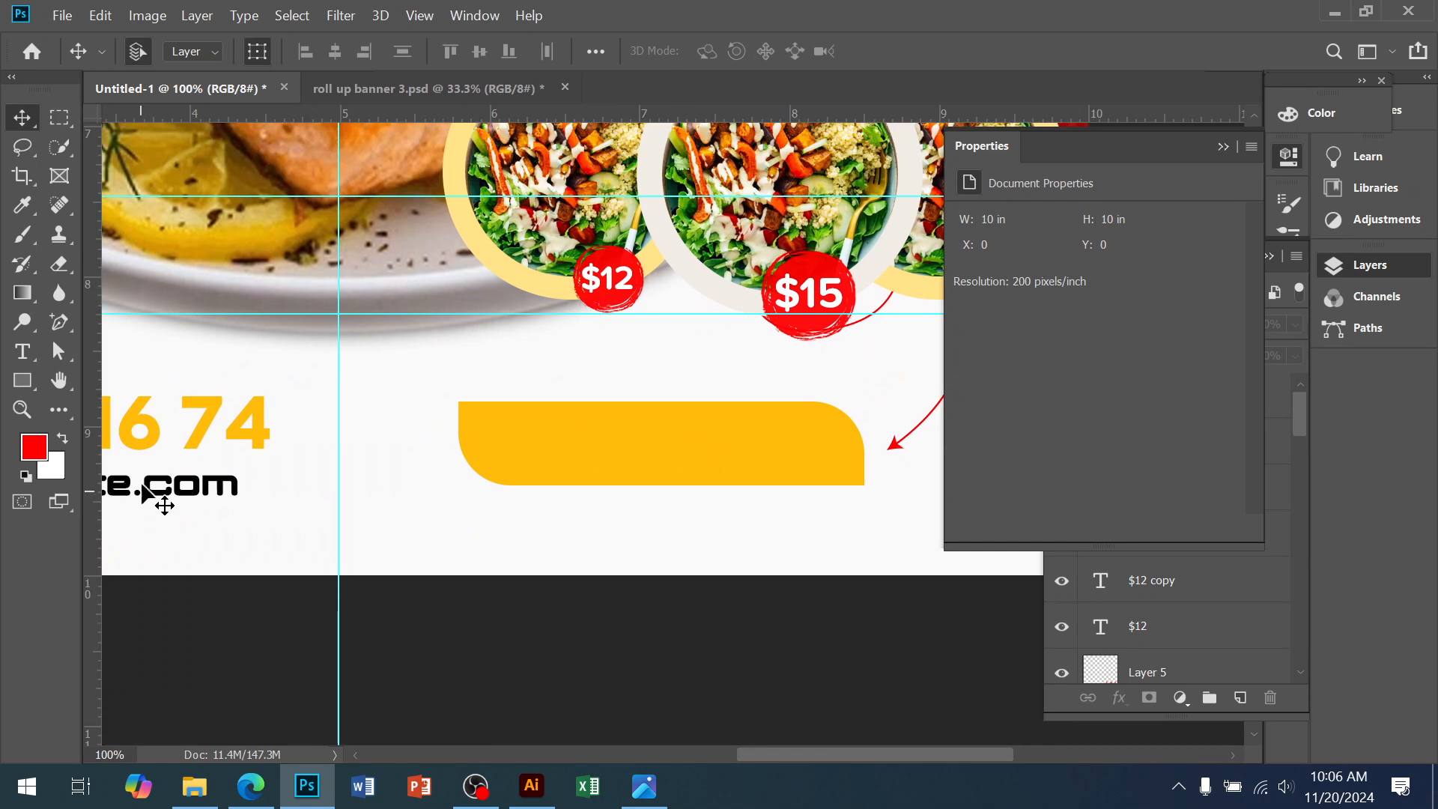
pyautogui.click(208, 436)
pyautogui.hotkey('ctrl', 'j')
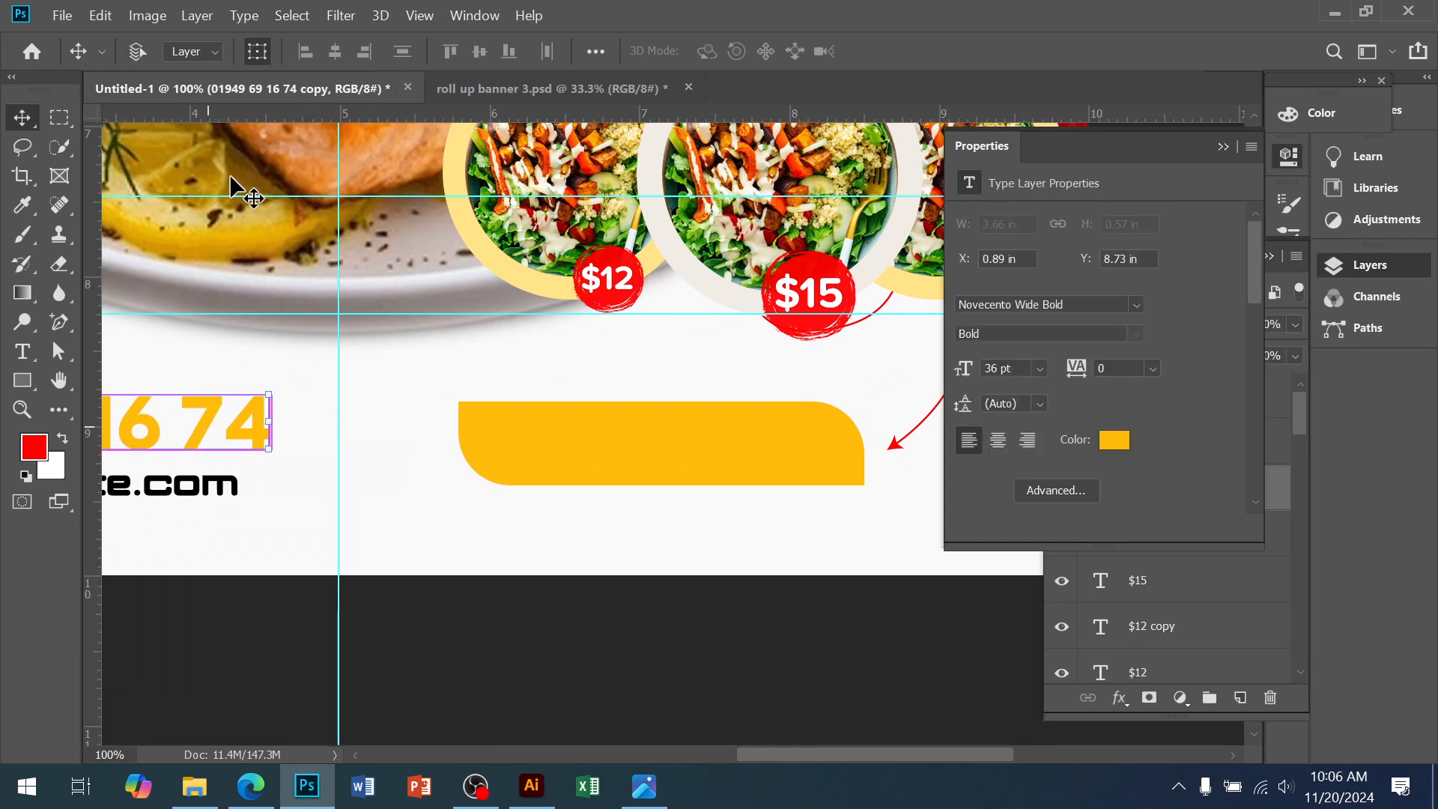
pyautogui.moveTo(224, 433); pyautogui.dragTo(761, 522)
pyautogui.press('t')
pyautogui.tripleClick(761, 520)
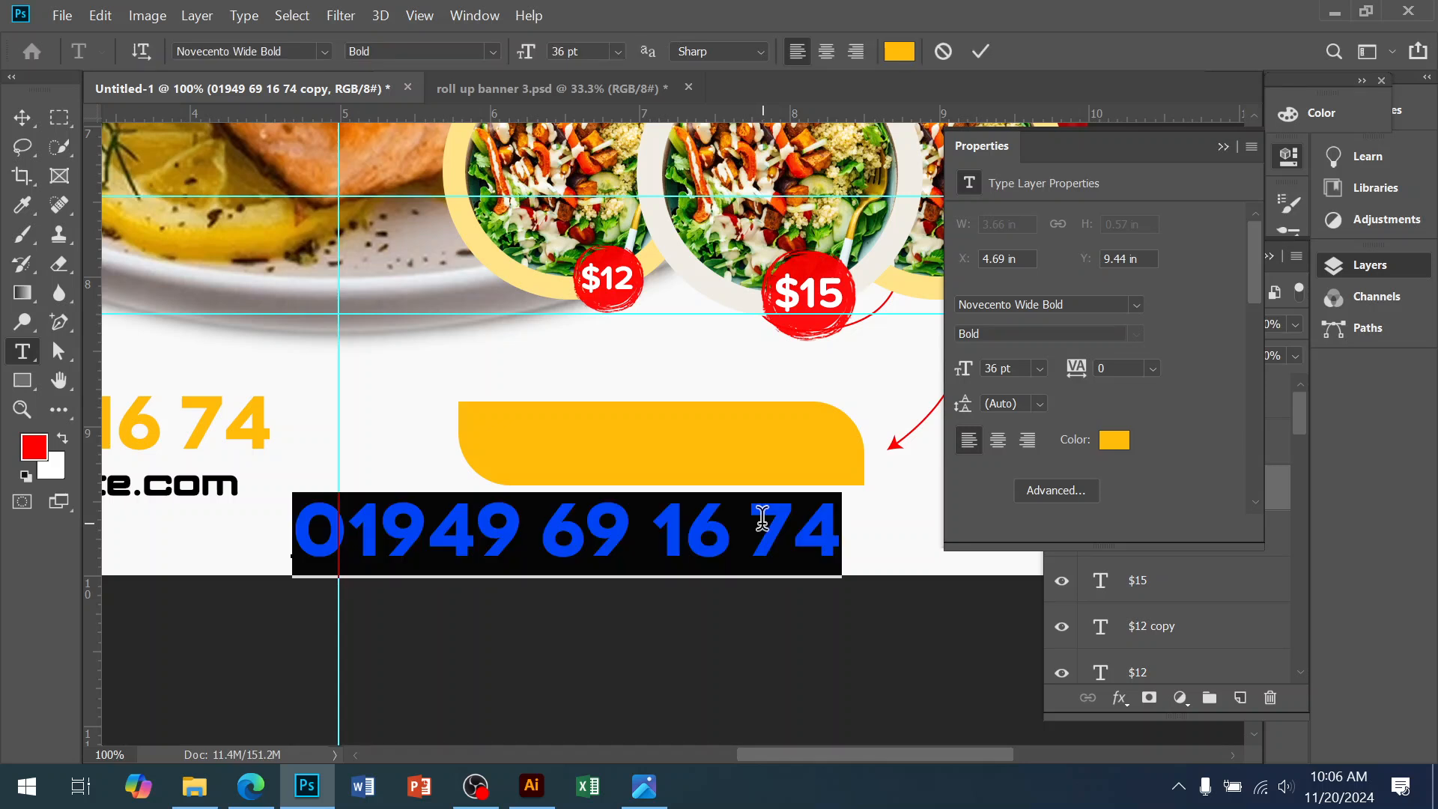
pyautogui.write('ORDER')
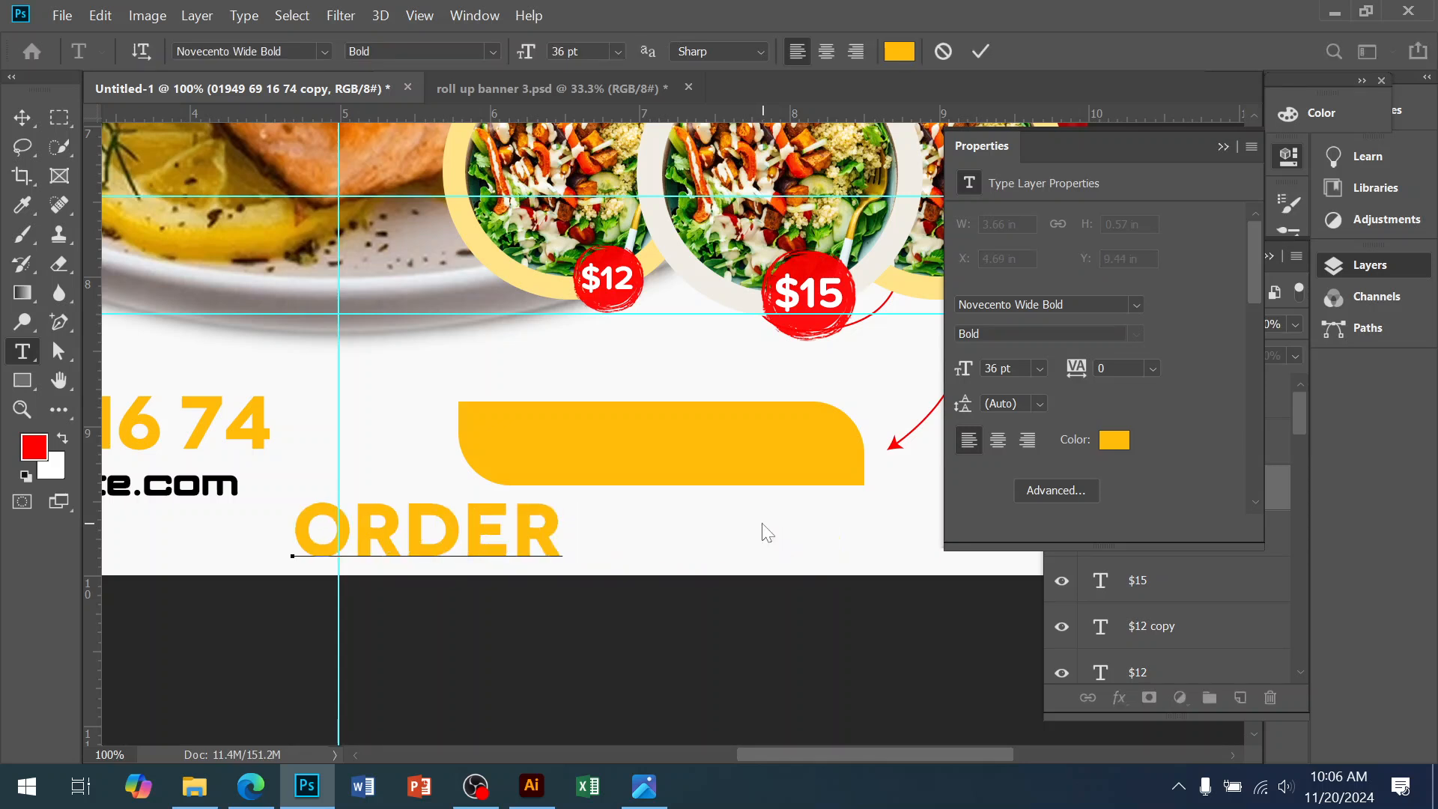
pyautogui.write(' NOW')
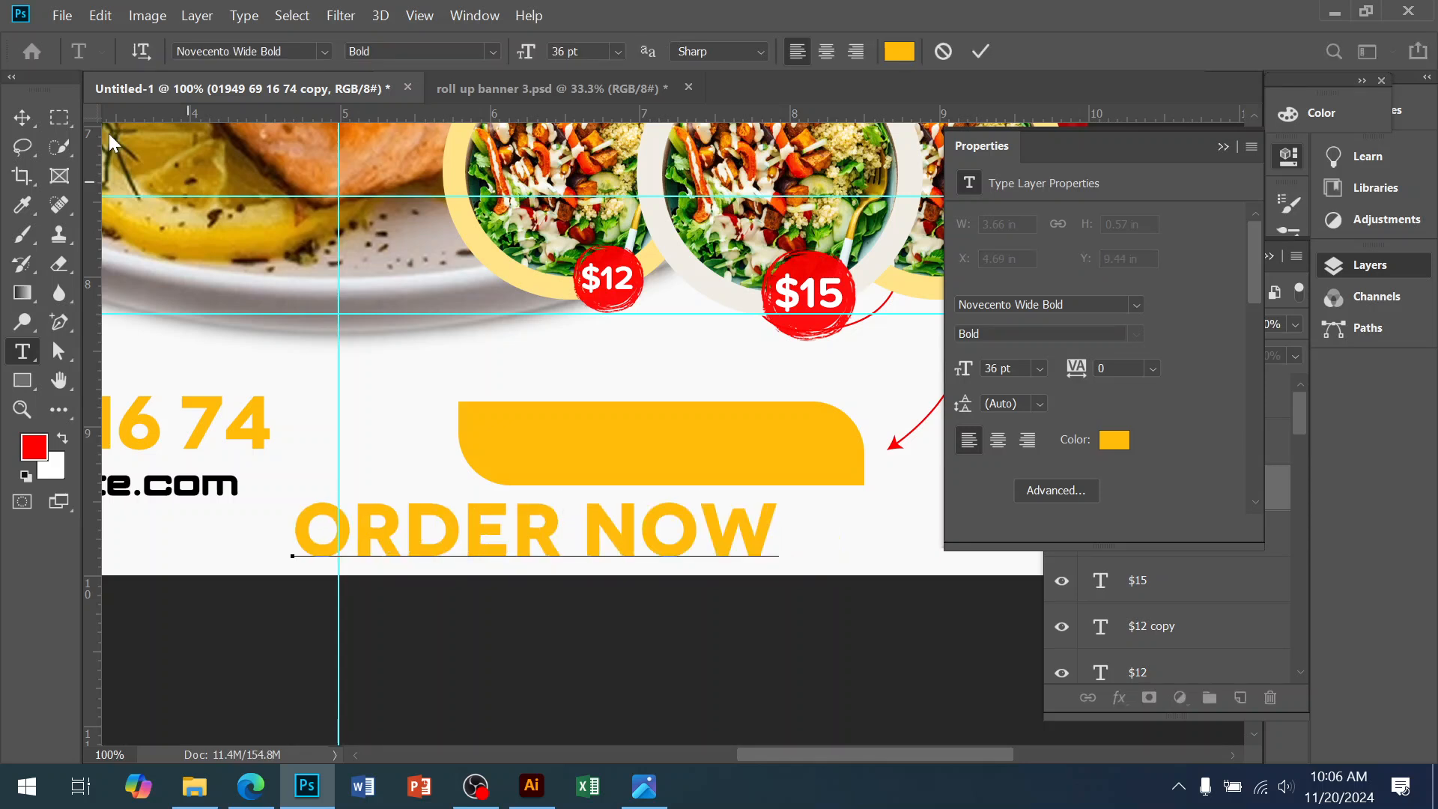
pyautogui.click(22, 117)
# Make ORDER NOW light cream and shrink it onto the yellow bar
pyautogui.click(1114, 440)
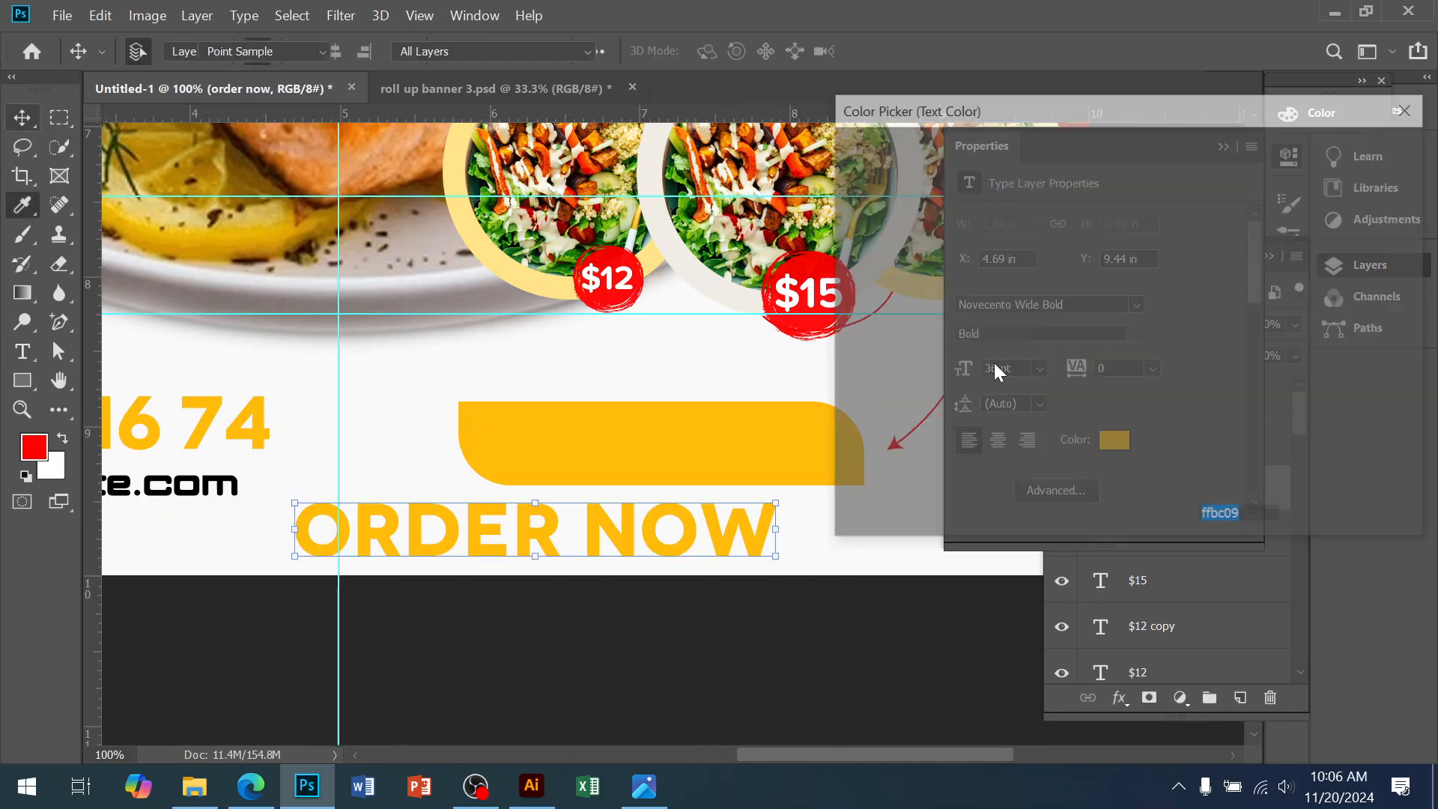
pyautogui.click(862, 182)
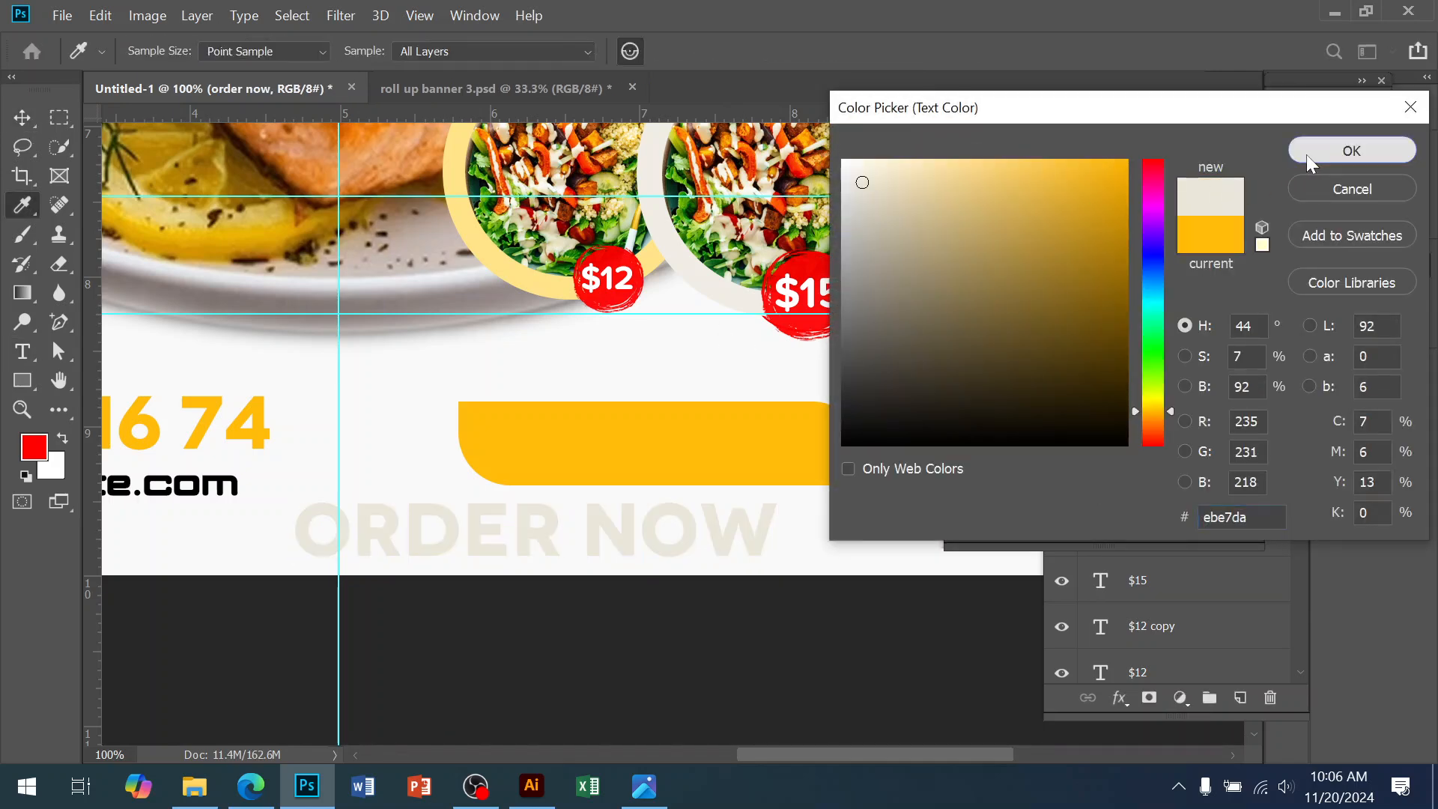
pyautogui.click(1310, 159)
pyautogui.moveTo(776, 532); pyautogui.dragTo(734, 445)
pyautogui.press('Return')
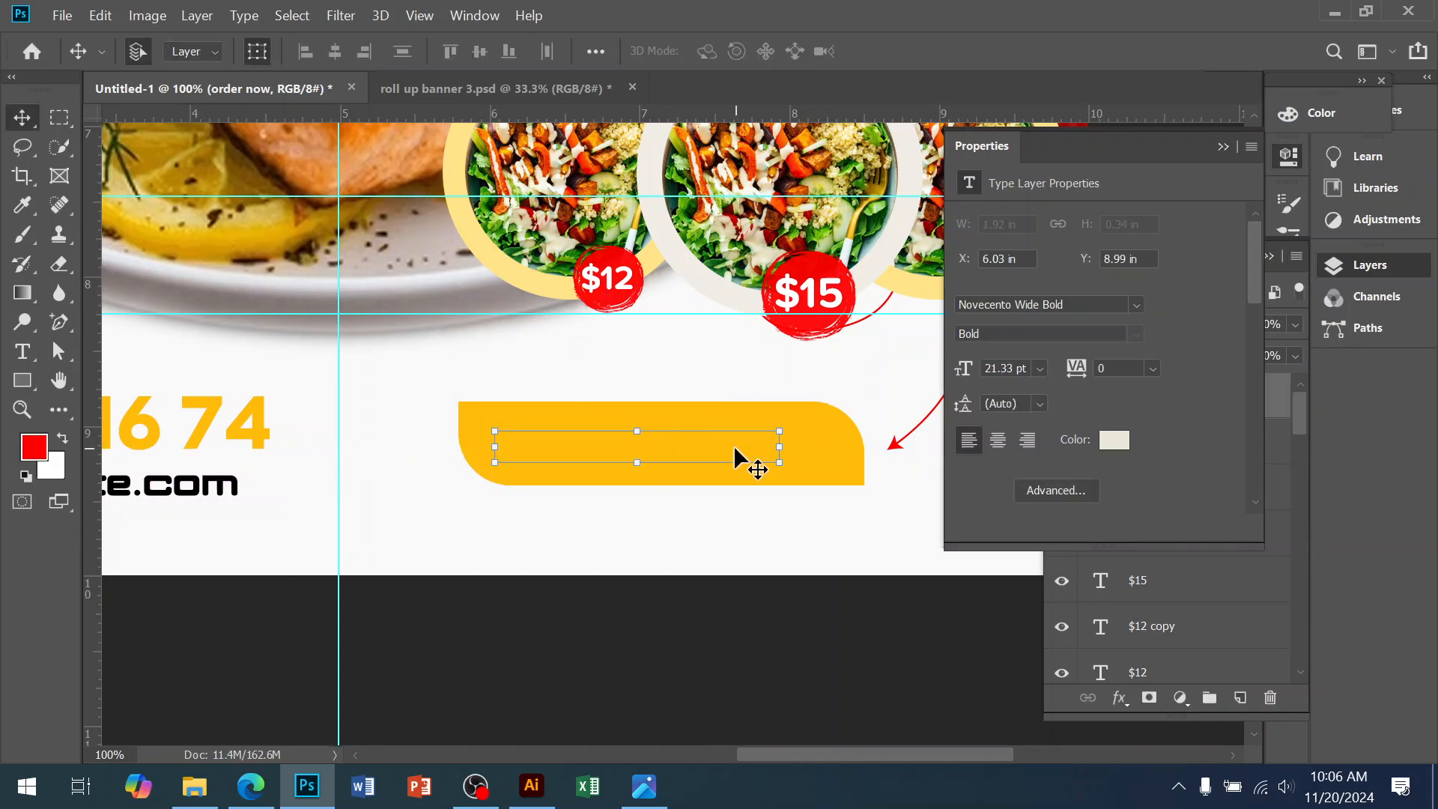
# Change ORDER NOW to pure white and enlarge it to fill the bar
pyautogui.click(1107, 445)
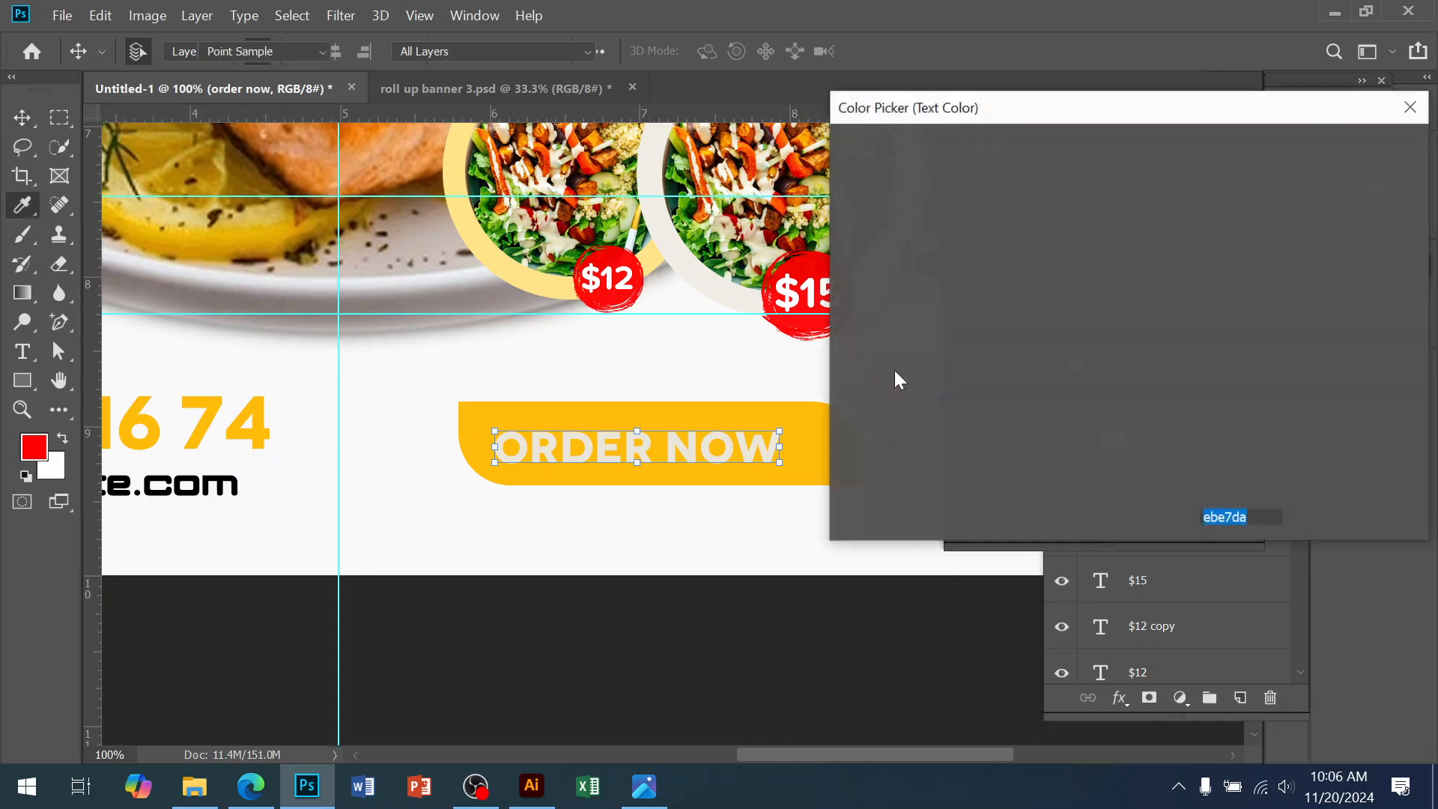
pyautogui.click(844, 162)
pyautogui.click(1320, 159)
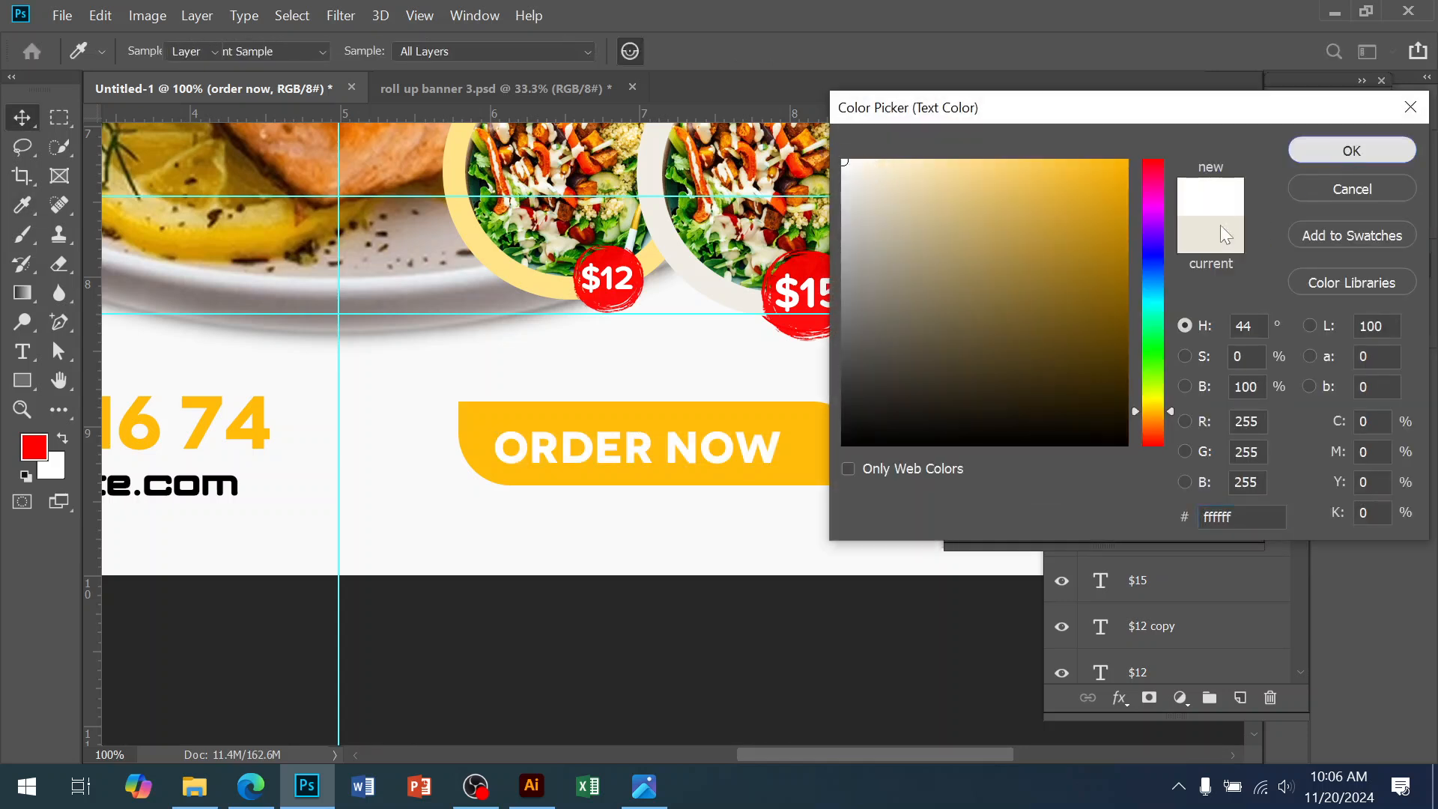
pyautogui.moveTo(799, 430); pyautogui.dragTo(816, 494)
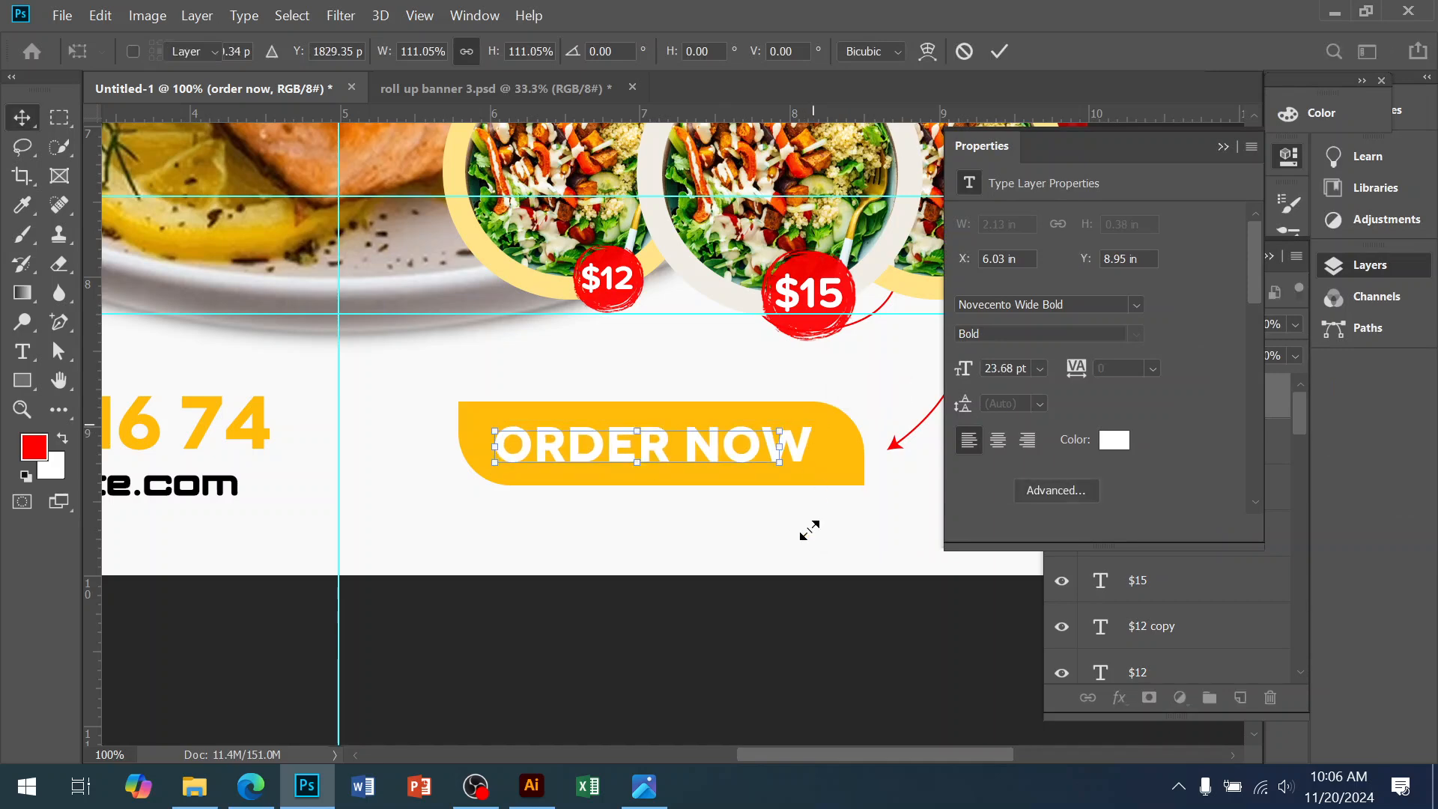
pyautogui.press('Return')
pyautogui.click(789, 631)
# Reset the ORDER NOW text colour, entering 000000 in the colour picker
pyautogui.keyDown('alt'); pyautogui.click(650, 380); pyautogui.keyUp('alt')
pyautogui.keyDown('alt'); pyautogui.click(649, 381); pyautogui.keyUp('alt')
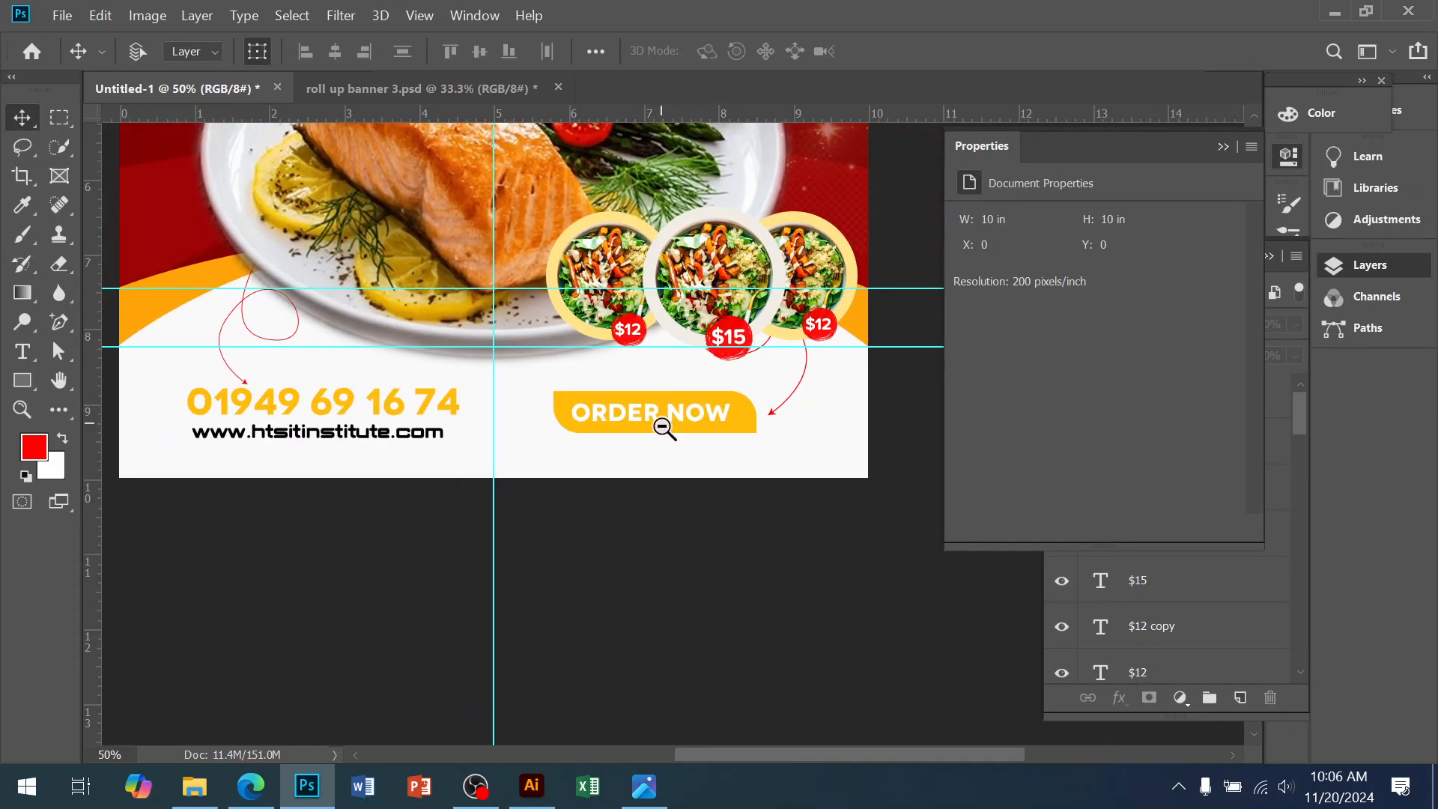
pyautogui.moveTo(662, 418); pyautogui.dragTo(699, 652)
pyautogui.click(719, 633)
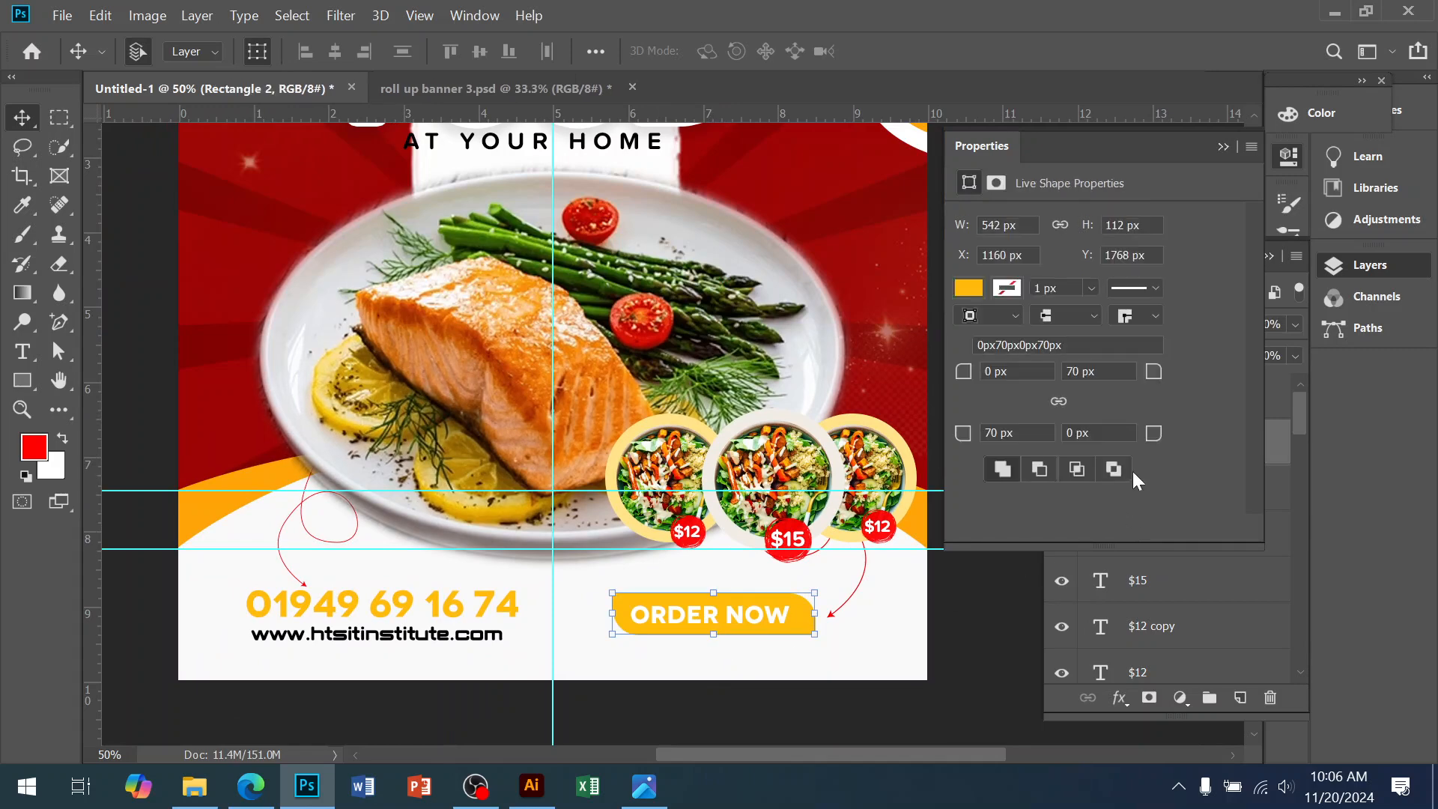
pyautogui.click(717, 615)
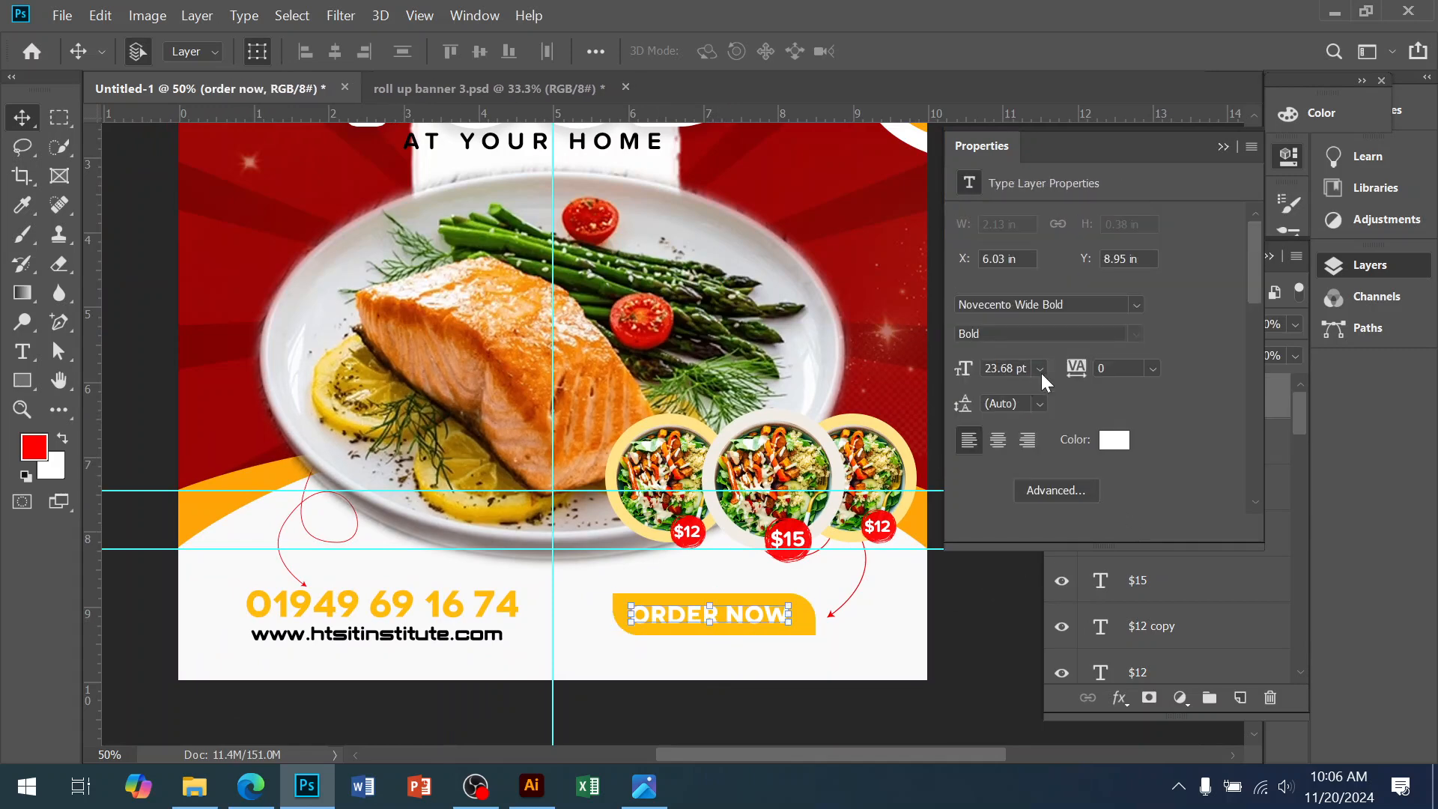
pyautogui.click(1114, 442)
pyautogui.write('000000')
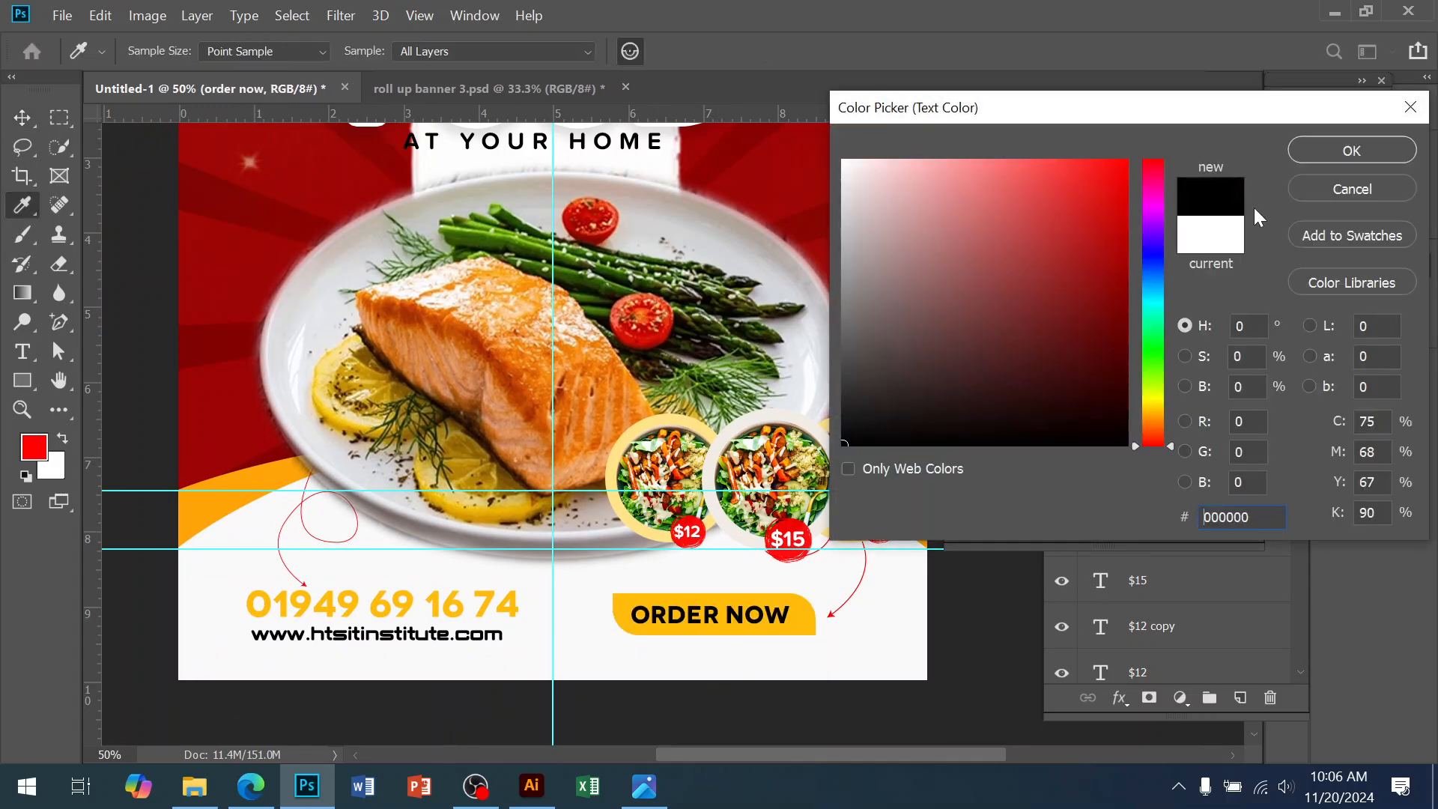
pyautogui.moveTo(920, 208); pyautogui.dragTo(765, 140)
pyautogui.click(1351, 151)
# Zoom to show the whole banner and clear the layer selection
pyautogui.press('v')
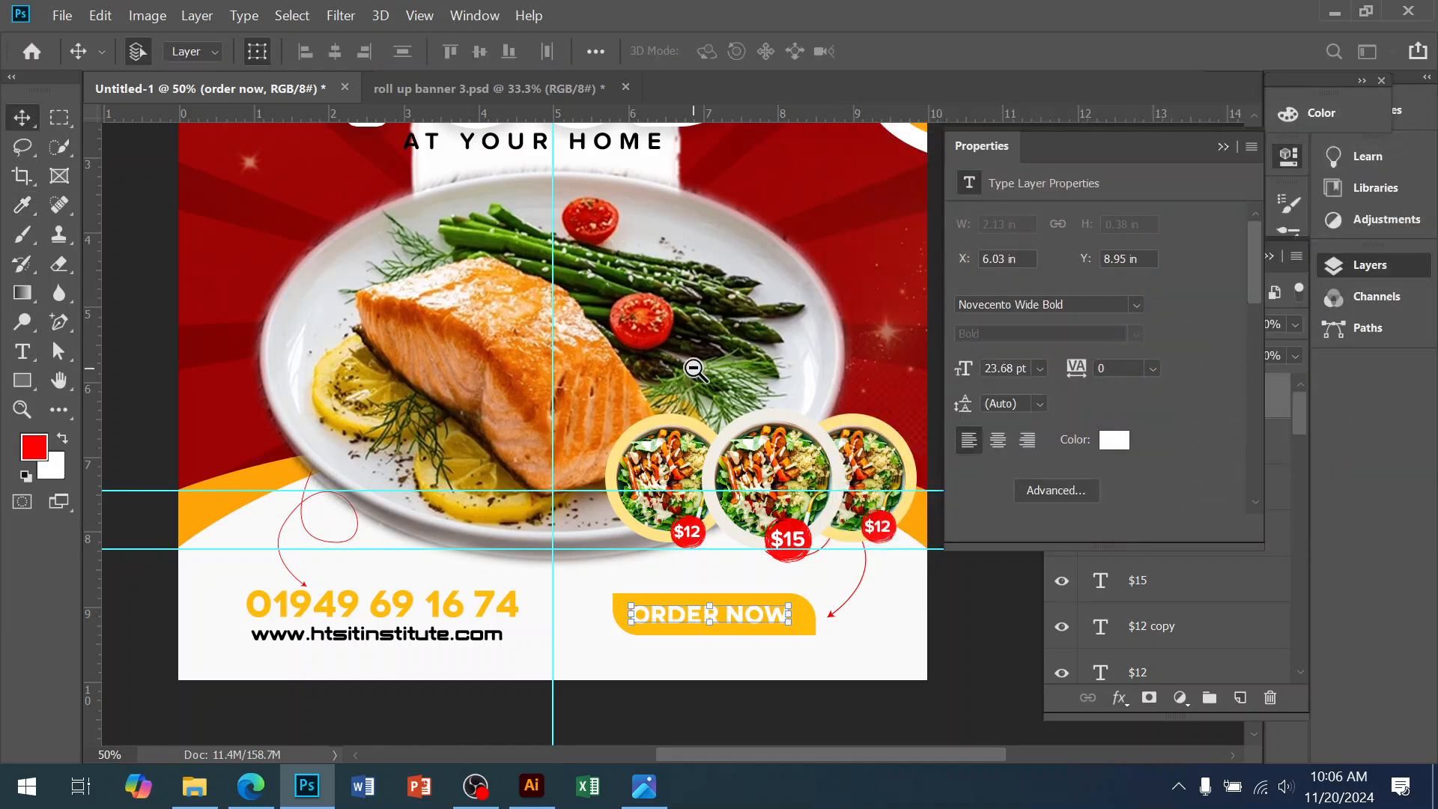
pyautogui.hotkey('ctrl', '-')
pyautogui.hotkey('ctrl', '-')
pyautogui.click(766, 444)
pyautogui.hotkey('ctrl', '+')
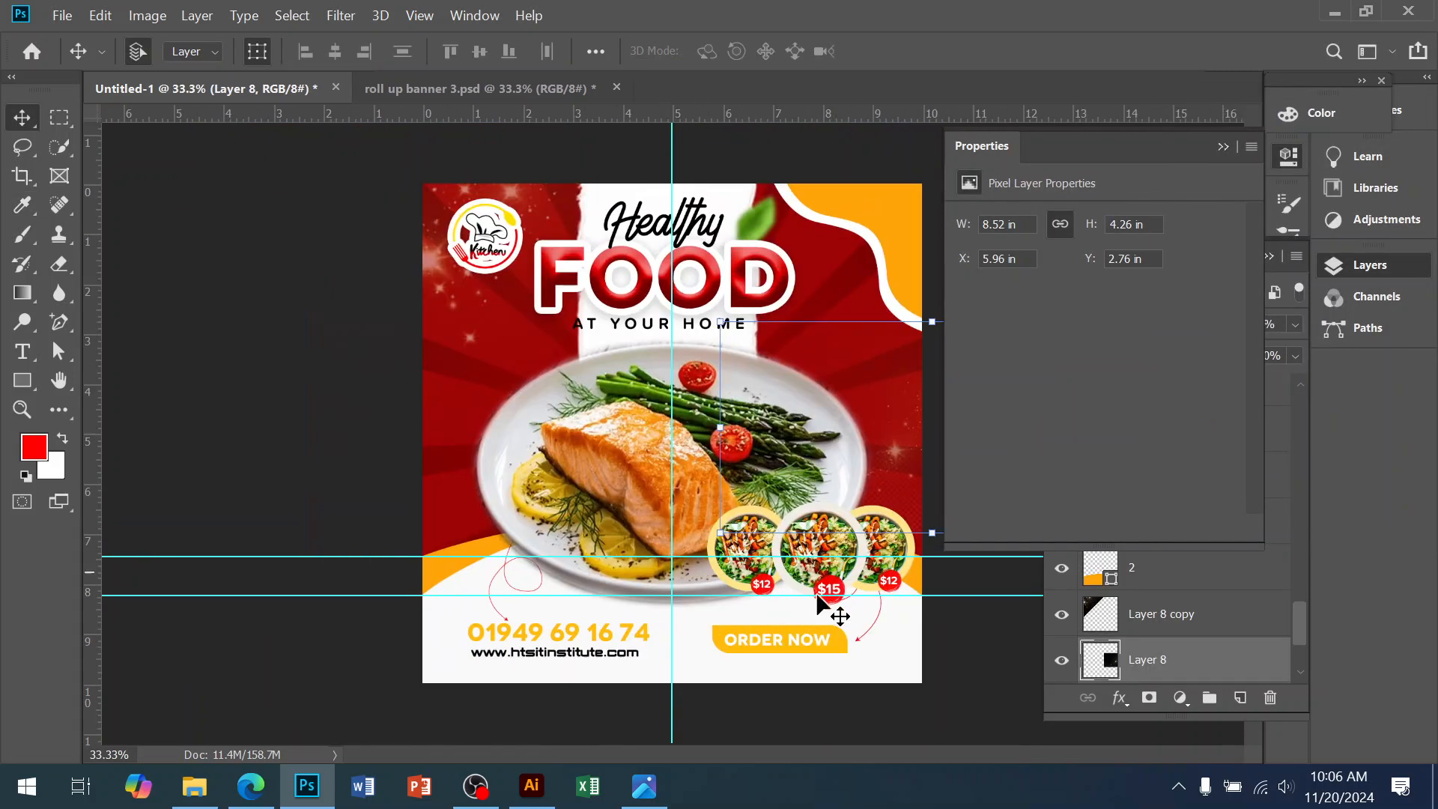
pyautogui.click(802, 708)
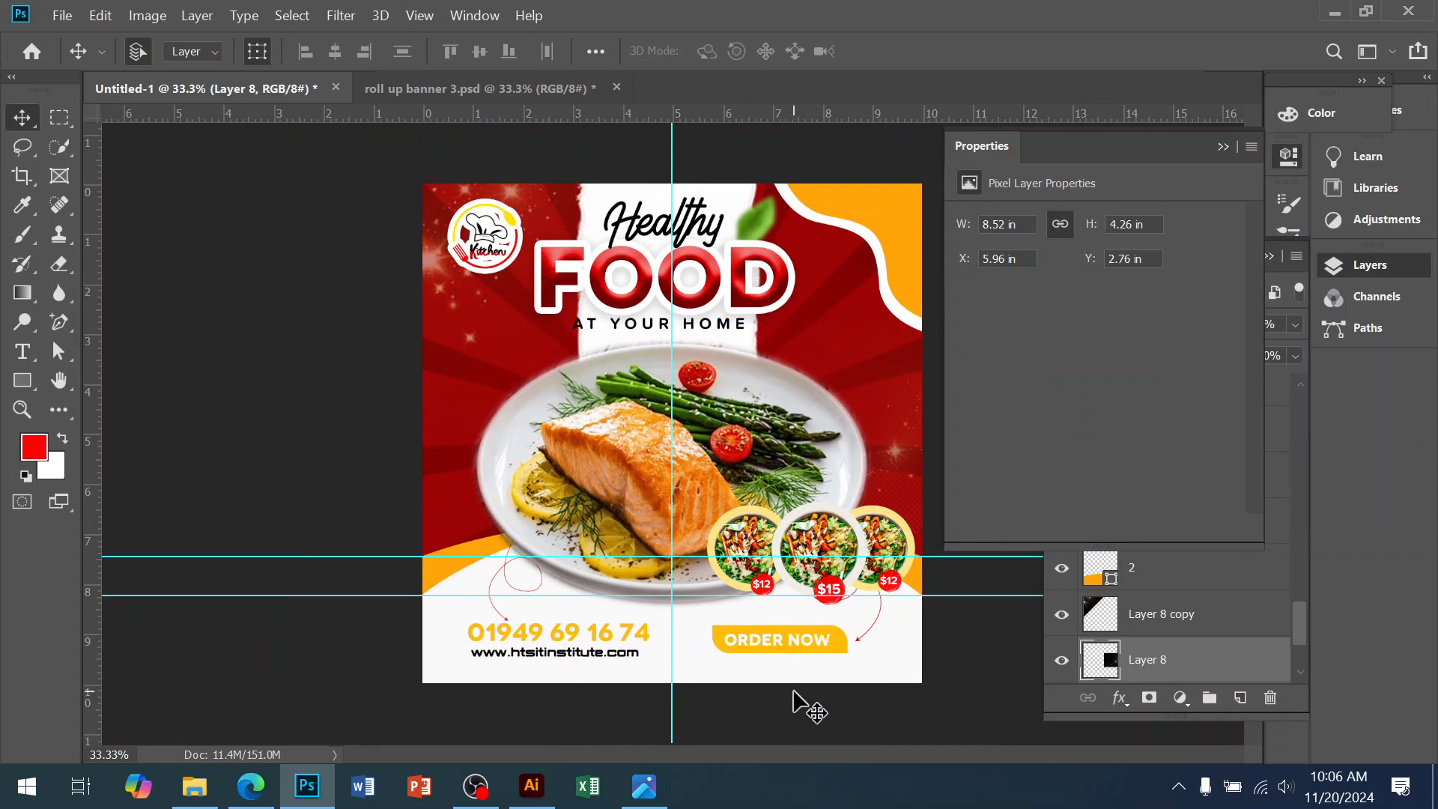
pyautogui.click(21, 382)
pyautogui.moveTo(499, 335); pyautogui.dragTo(836, 528)
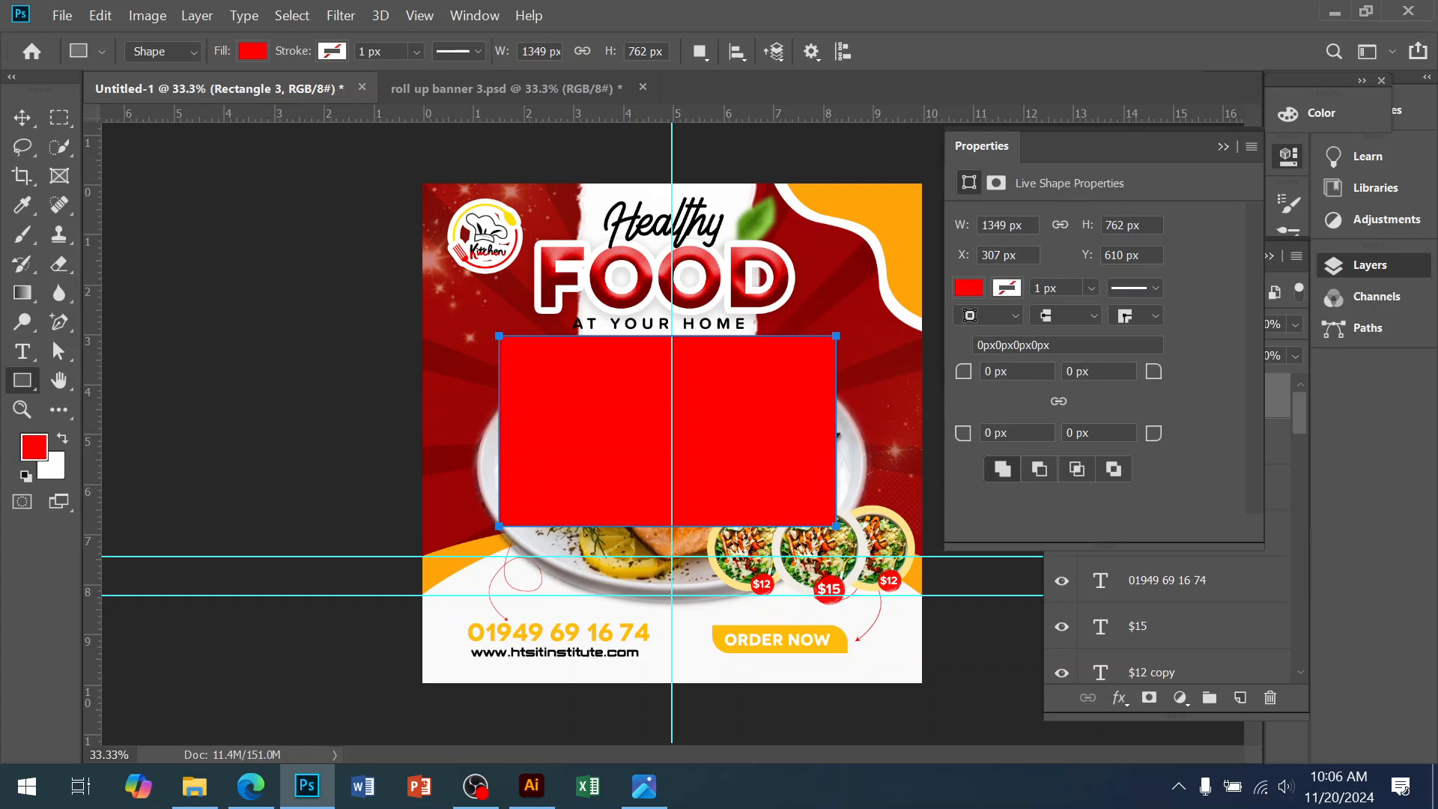
pyautogui.click(21, 118)
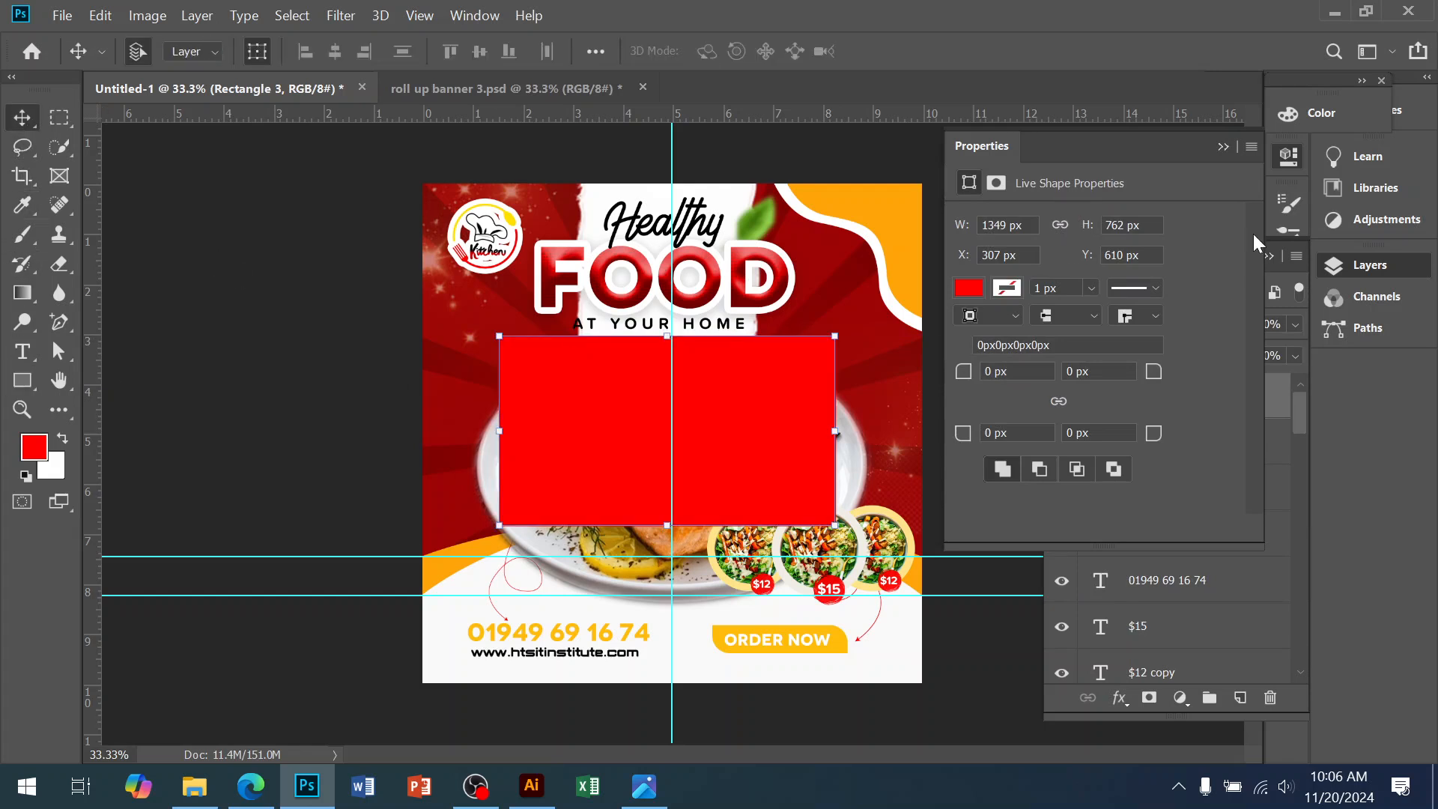
pyautogui.click(1226, 148)
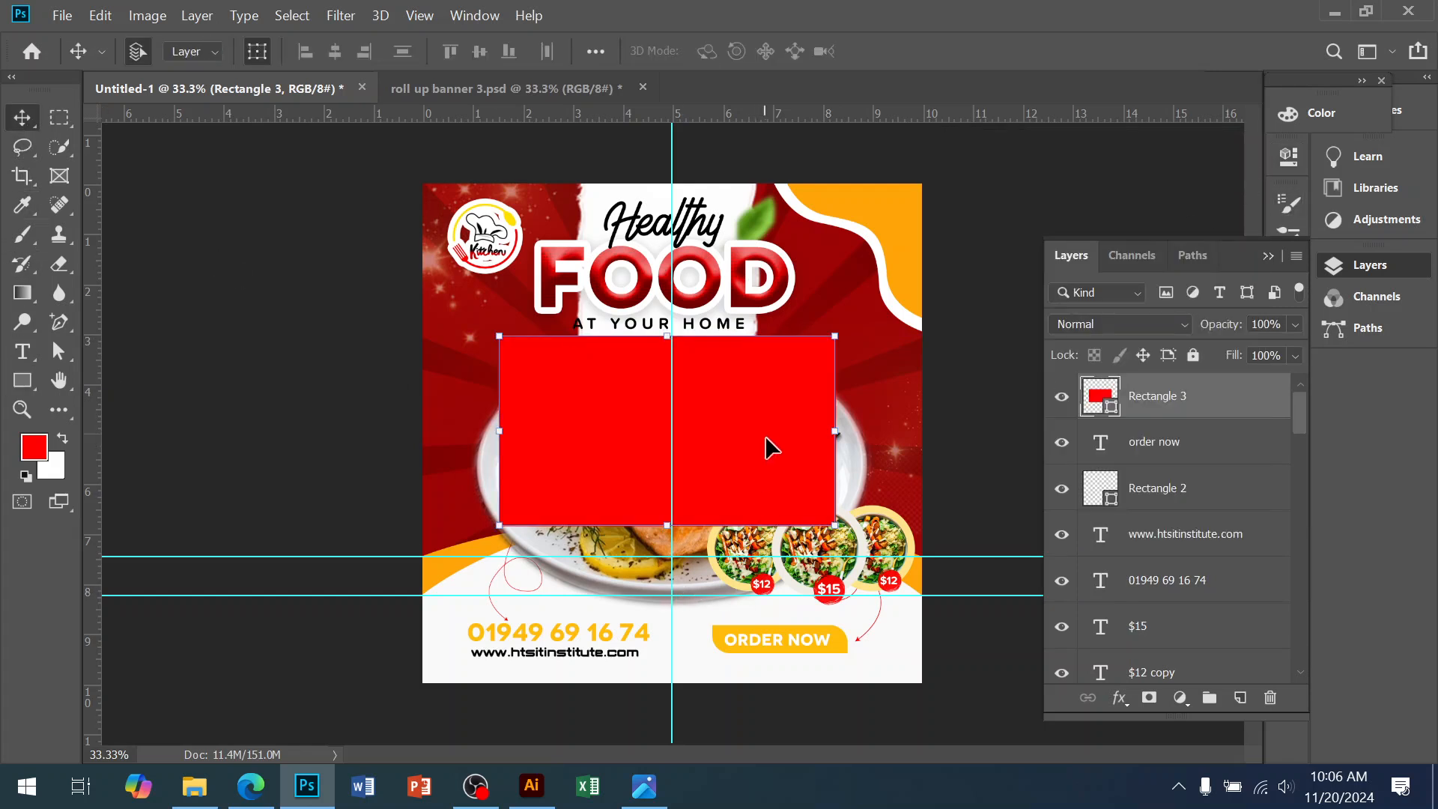
pyautogui.click(1296, 163)
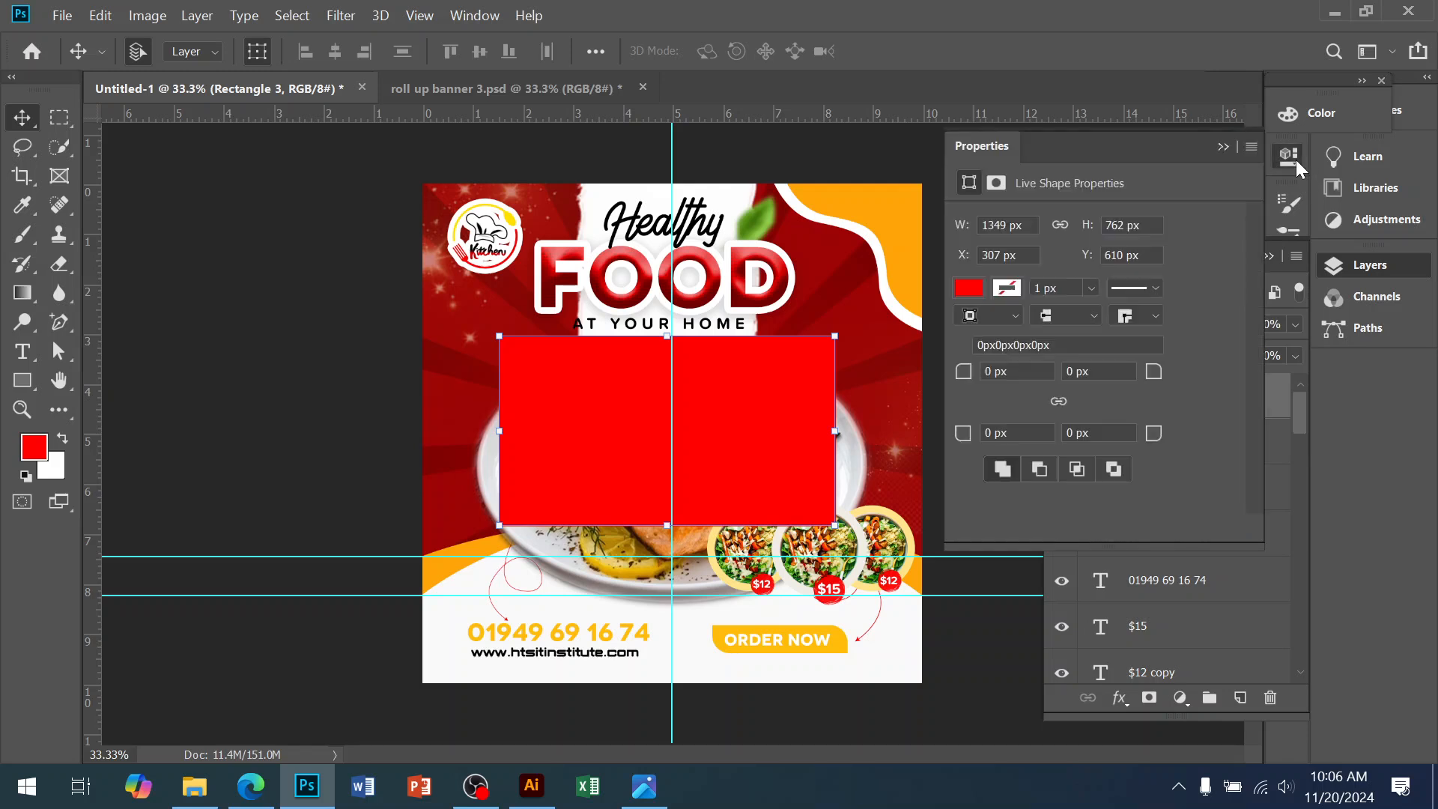
pyautogui.click(1297, 164)
pyautogui.click(1296, 164)
pyautogui.click(1297, 163)
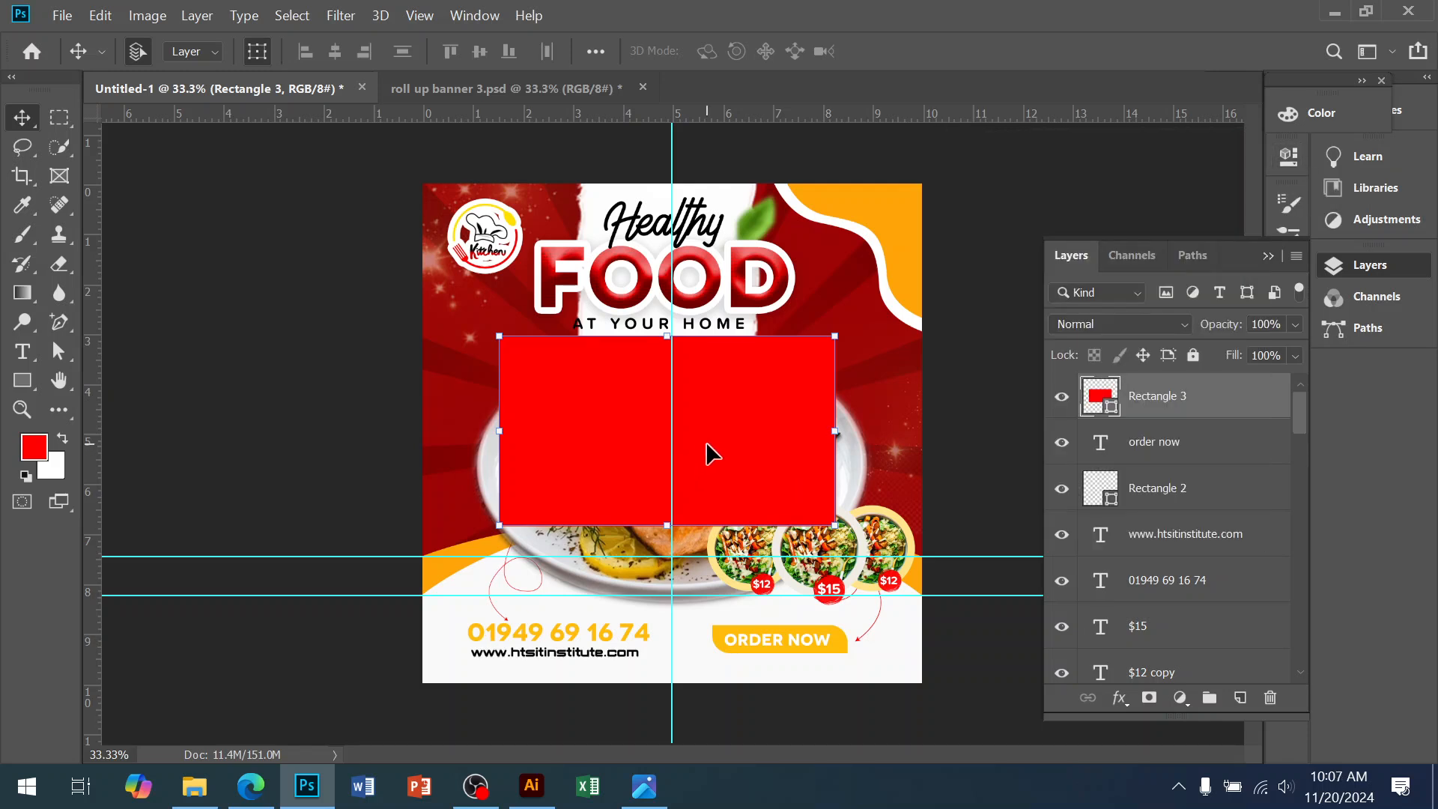
pyautogui.press('Delete')
pyautogui.hotkey('ctrl', '+')
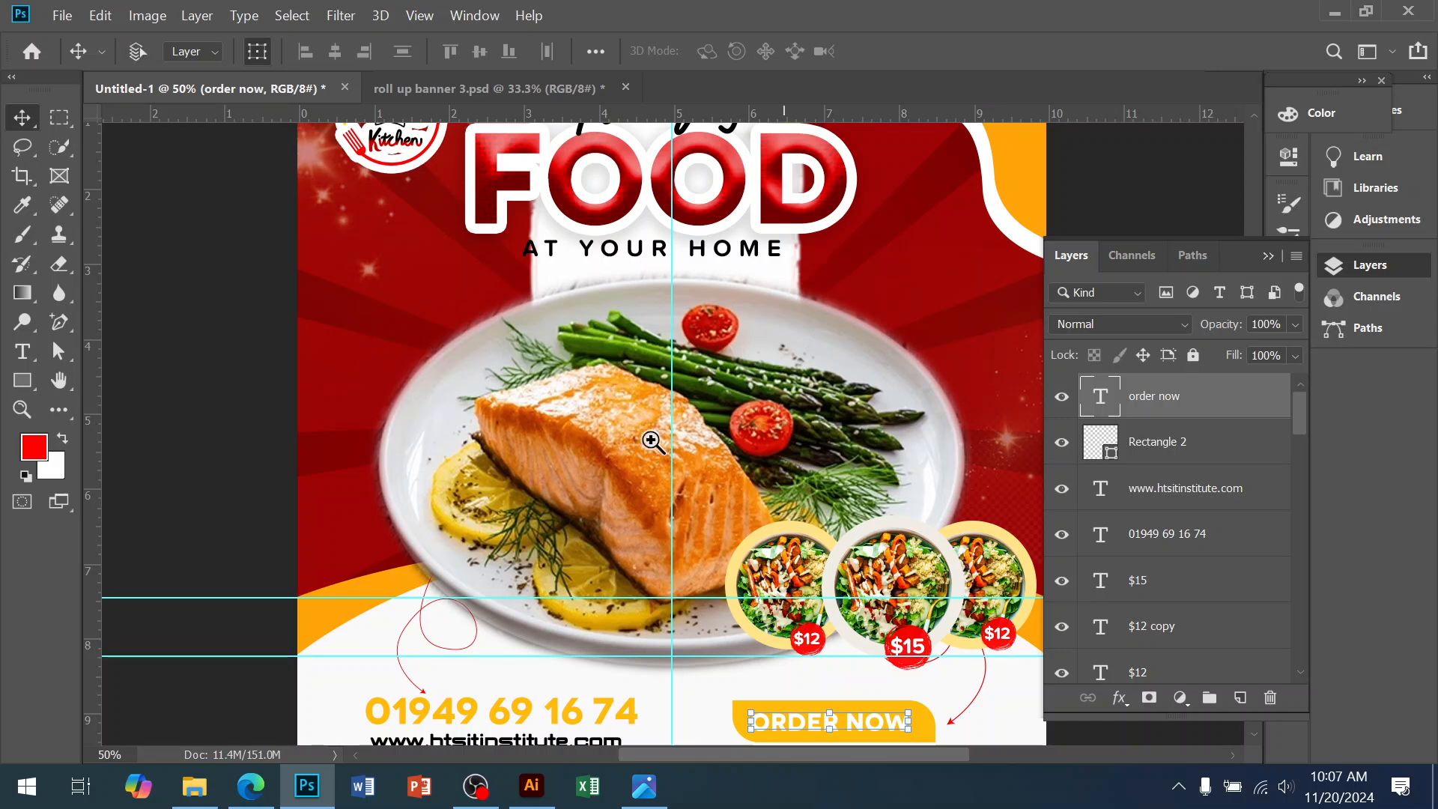
pyautogui.keyDown('alt'); pyautogui.click(504, 488); pyautogui.keyUp('alt')
# Duplicate the green leaf, move the copy to the poster's left side and enlarge it
pyautogui.moveTo(799, 460); pyautogui.dragTo(758, 475)
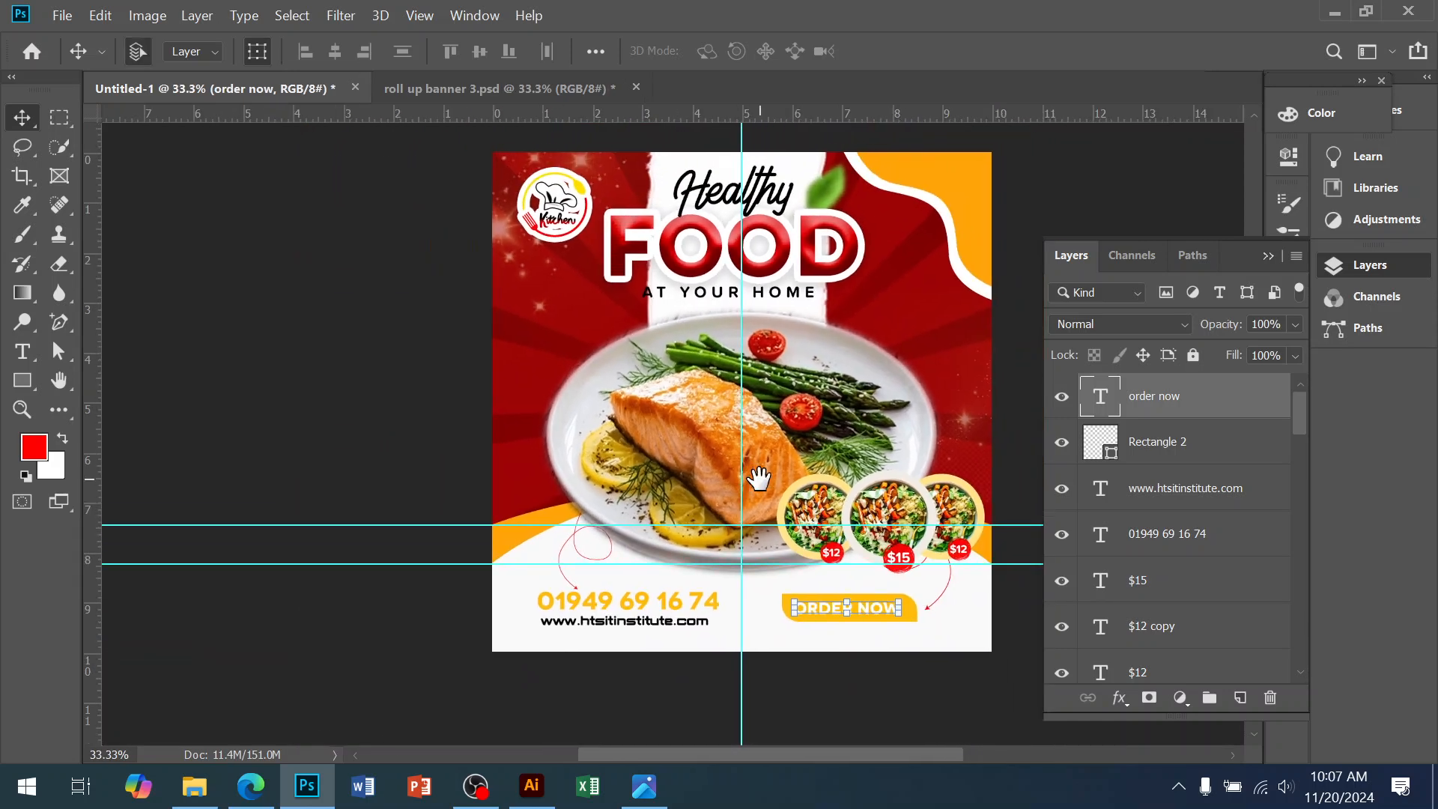
pyautogui.click(838, 174)
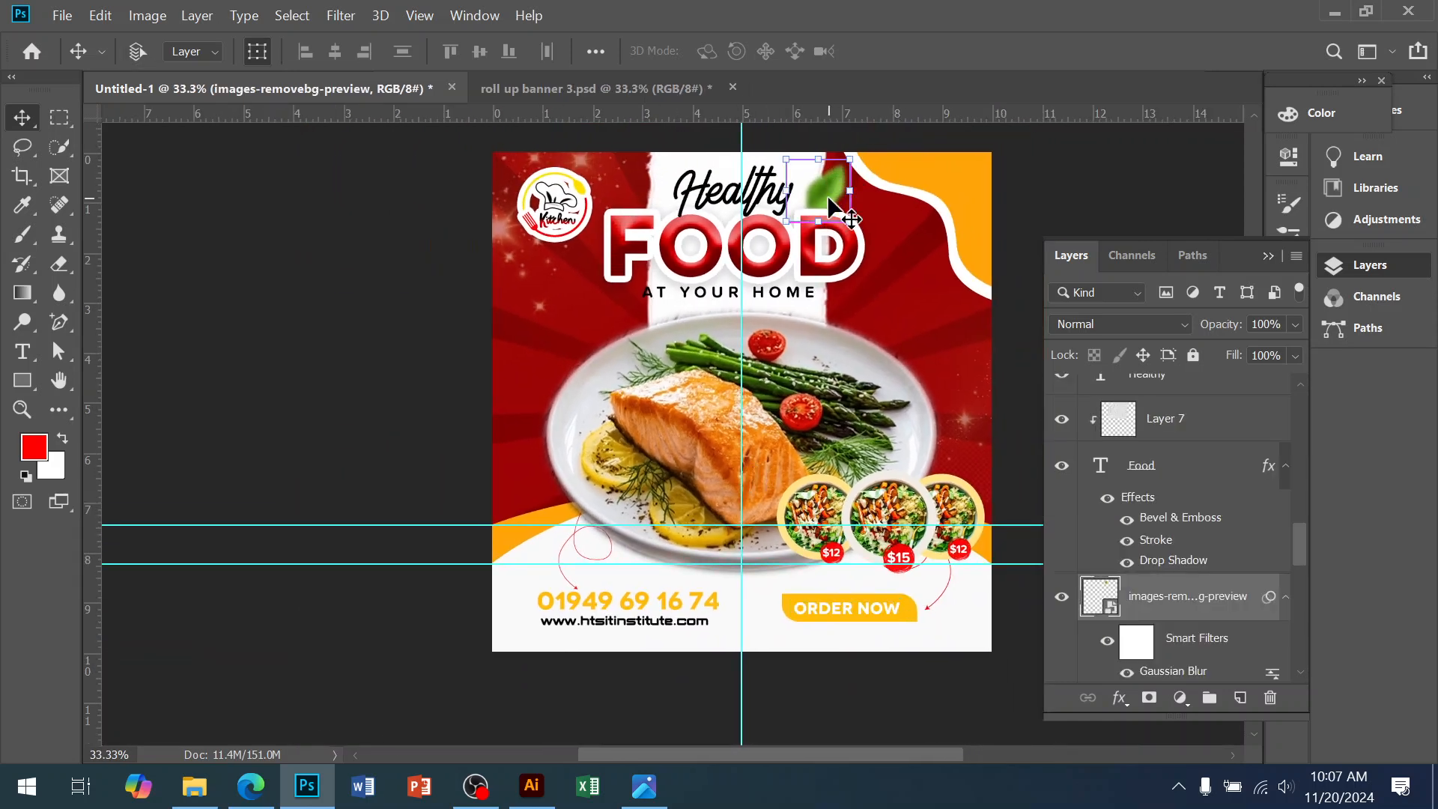
pyautogui.hotkey('ctrl', 'j')
pyautogui.moveTo(758, 242); pyautogui.dragTo(484, 386)
pyautogui.click(476, 362)
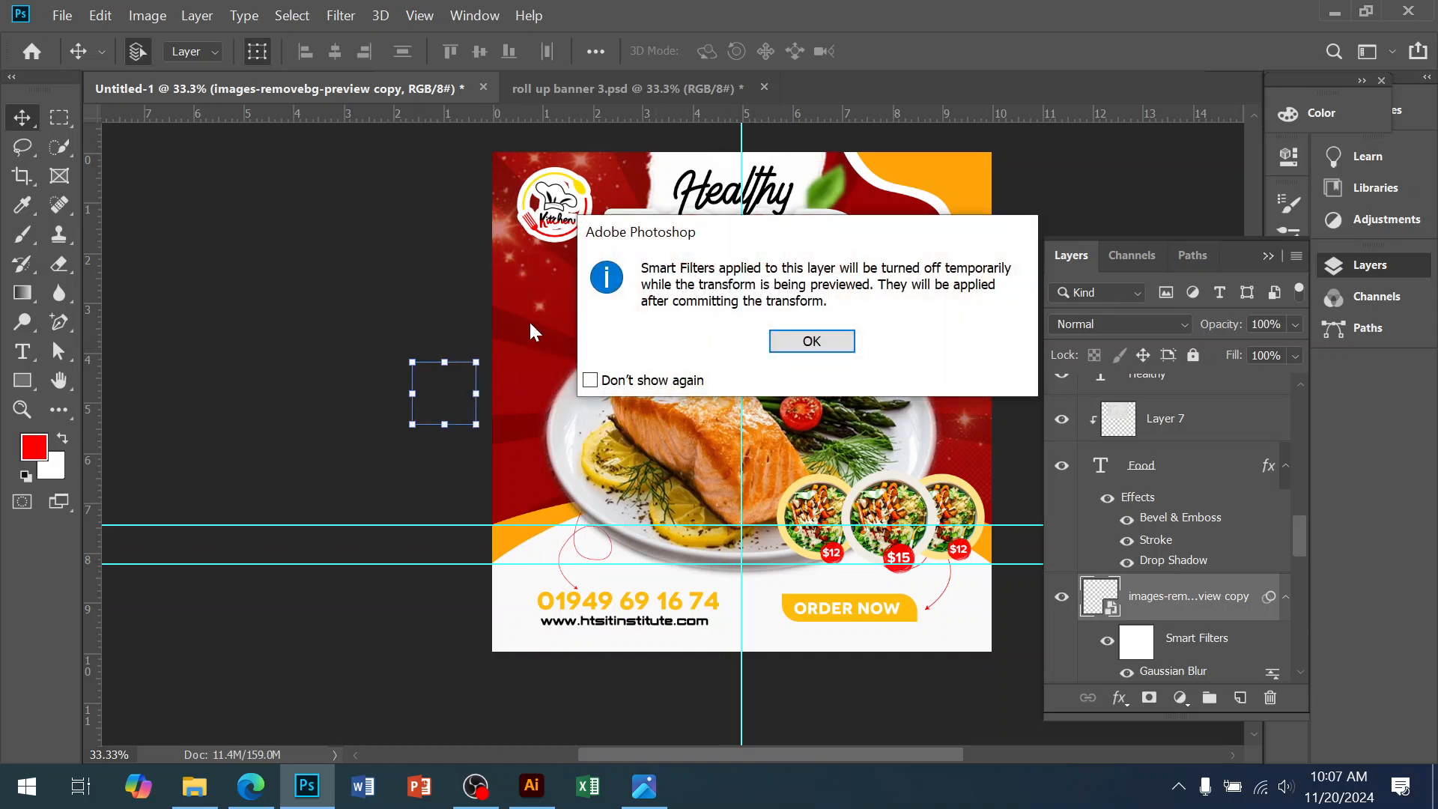
pyautogui.click(809, 340)
pyautogui.moveTo(478, 364); pyautogui.dragTo(576, 300)
pyautogui.moveTo(533, 361); pyautogui.dragTo(515, 361)
pyautogui.press('Return')
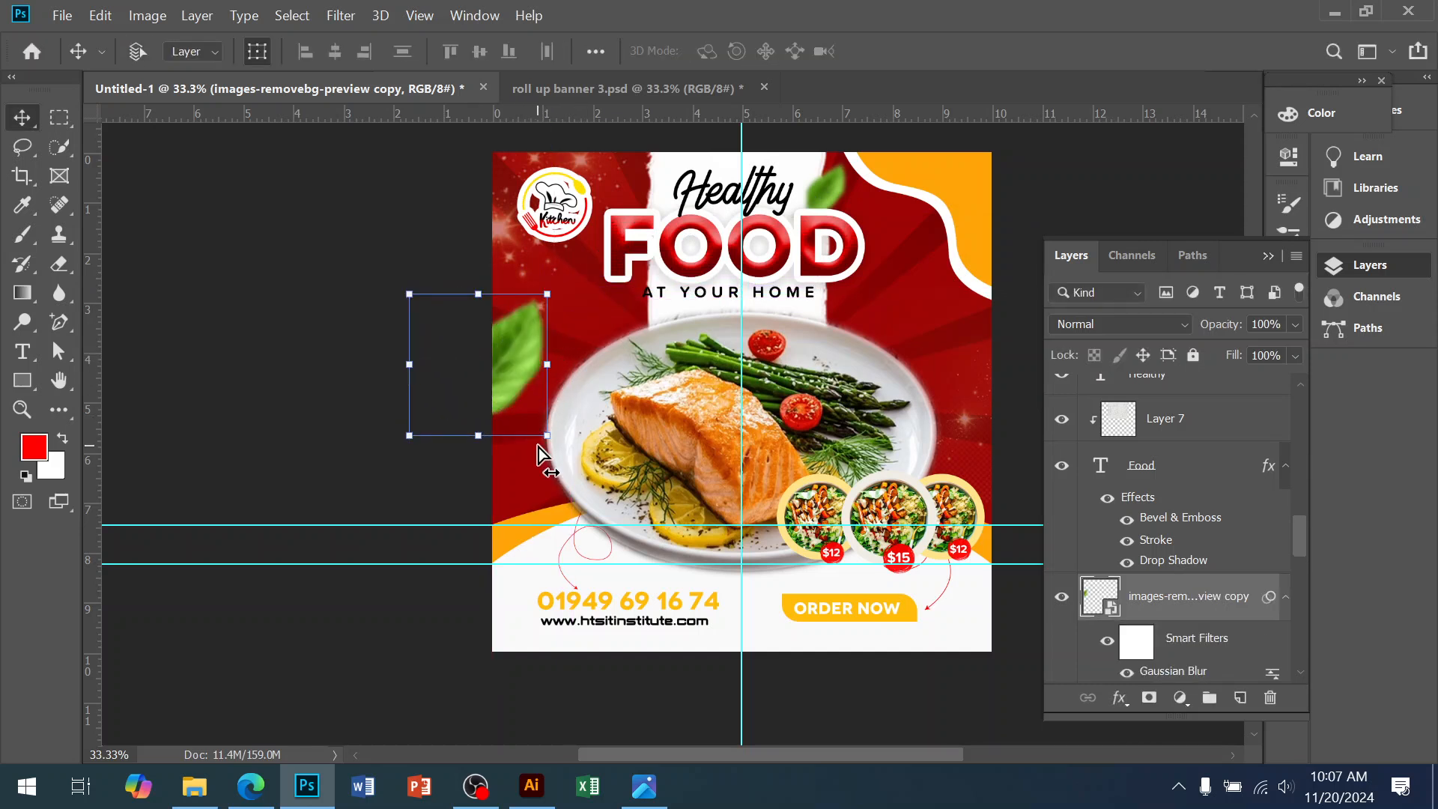
# Copy that leaf, flip it horizontally and place it at the right edge beside the plate
pyautogui.hotkey('ctrl', 'j')
pyautogui.moveTo(522, 365); pyautogui.dragTo(973, 380)
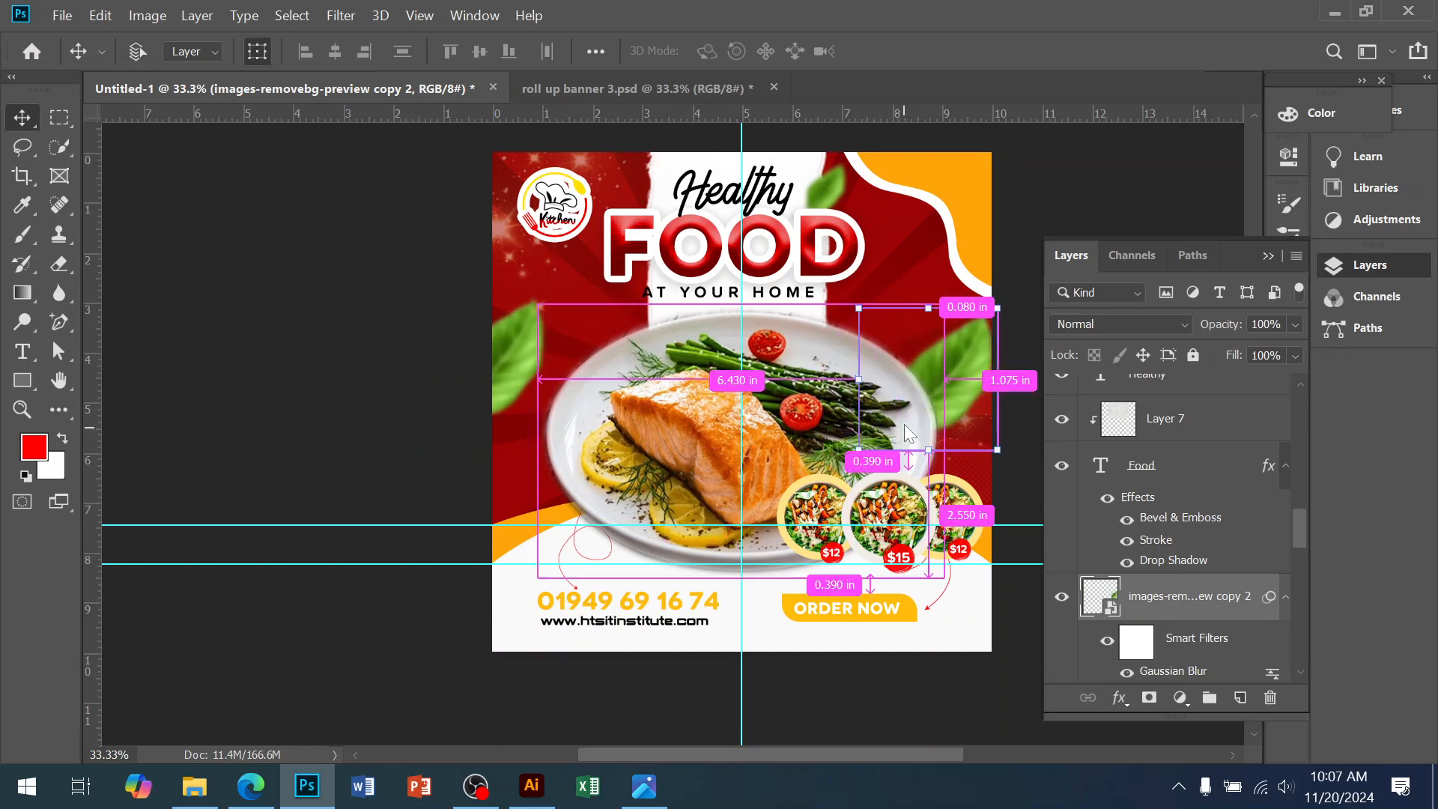
pyautogui.hotkey('ctrl', 't')
pyautogui.press('Return')
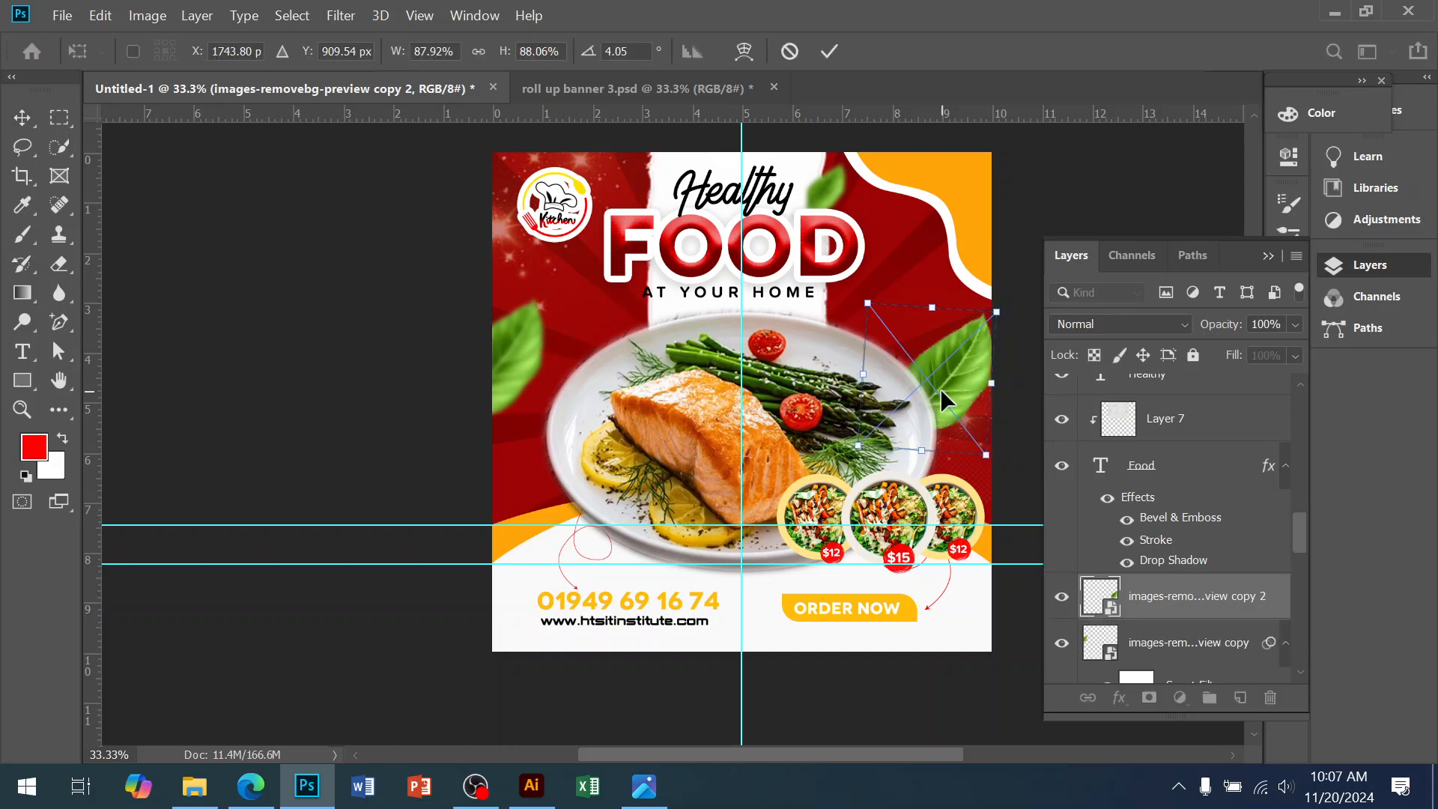
pyautogui.rightClick(940, 388)
pyautogui.click(1000, 651)
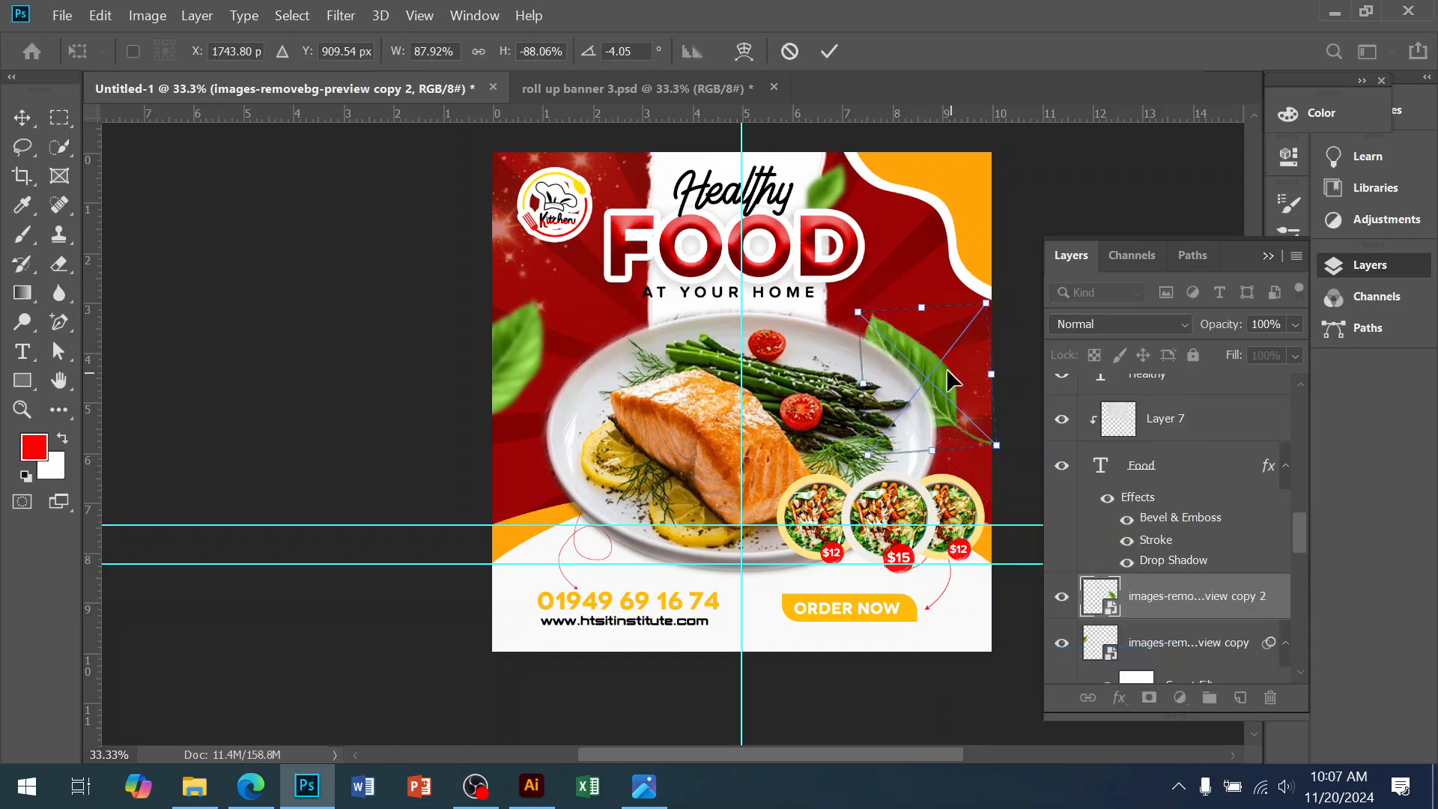
pyautogui.moveTo(937, 371); pyautogui.dragTo(1005, 377)
pyautogui.press('Return')
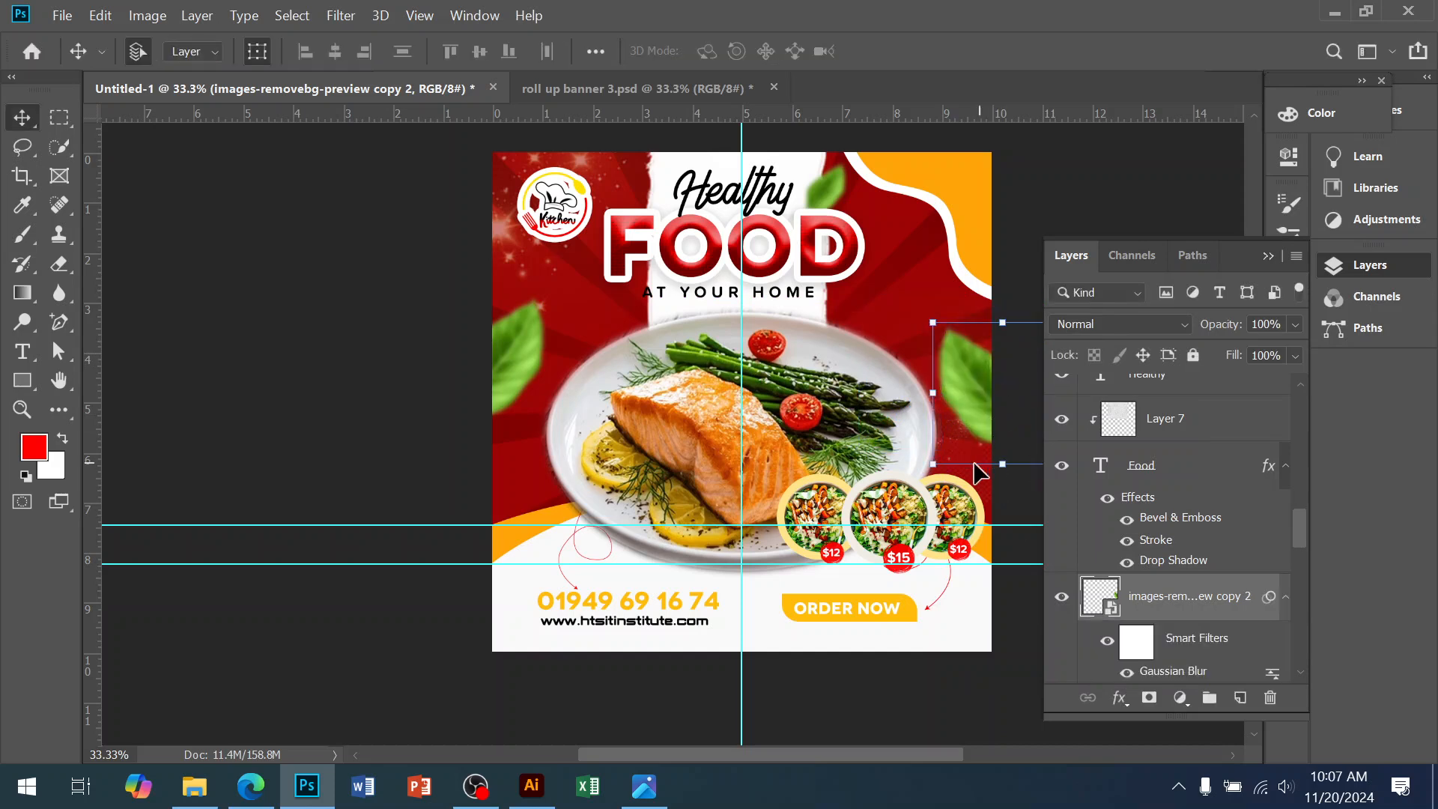
pyautogui.click(765, 698)
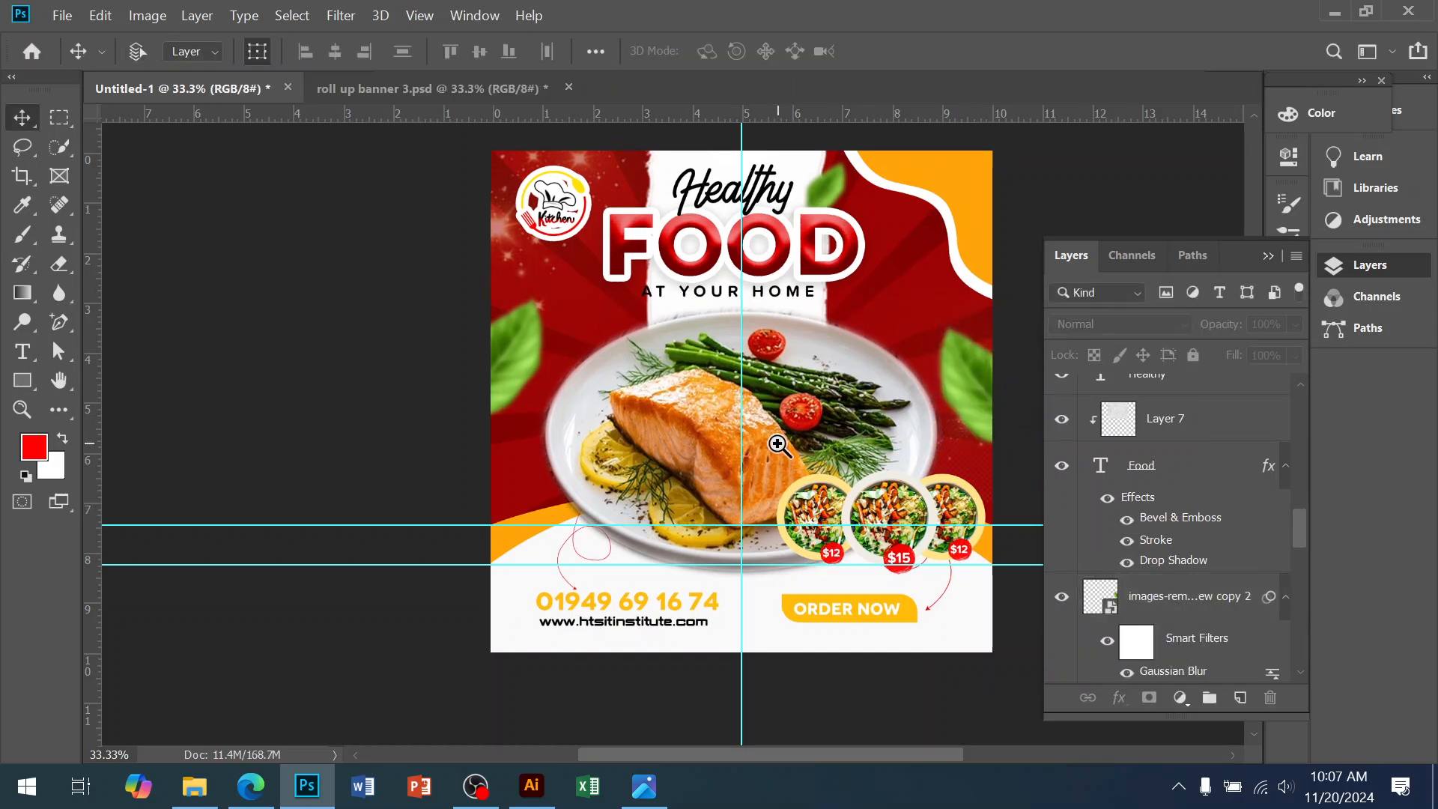
pyautogui.keyDown('ctrl'); pyautogui.click(778, 443); pyautogui.keyUp('ctrl')
pyautogui.moveTo(861, 477); pyautogui.dragTo(672, 465)
pyautogui.keyDown('ctrl'); pyautogui.keyDown('alt'); pyautogui.click(669, 433); pyautogui.keyUp('alt'); pyautogui.keyUp('ctrl')
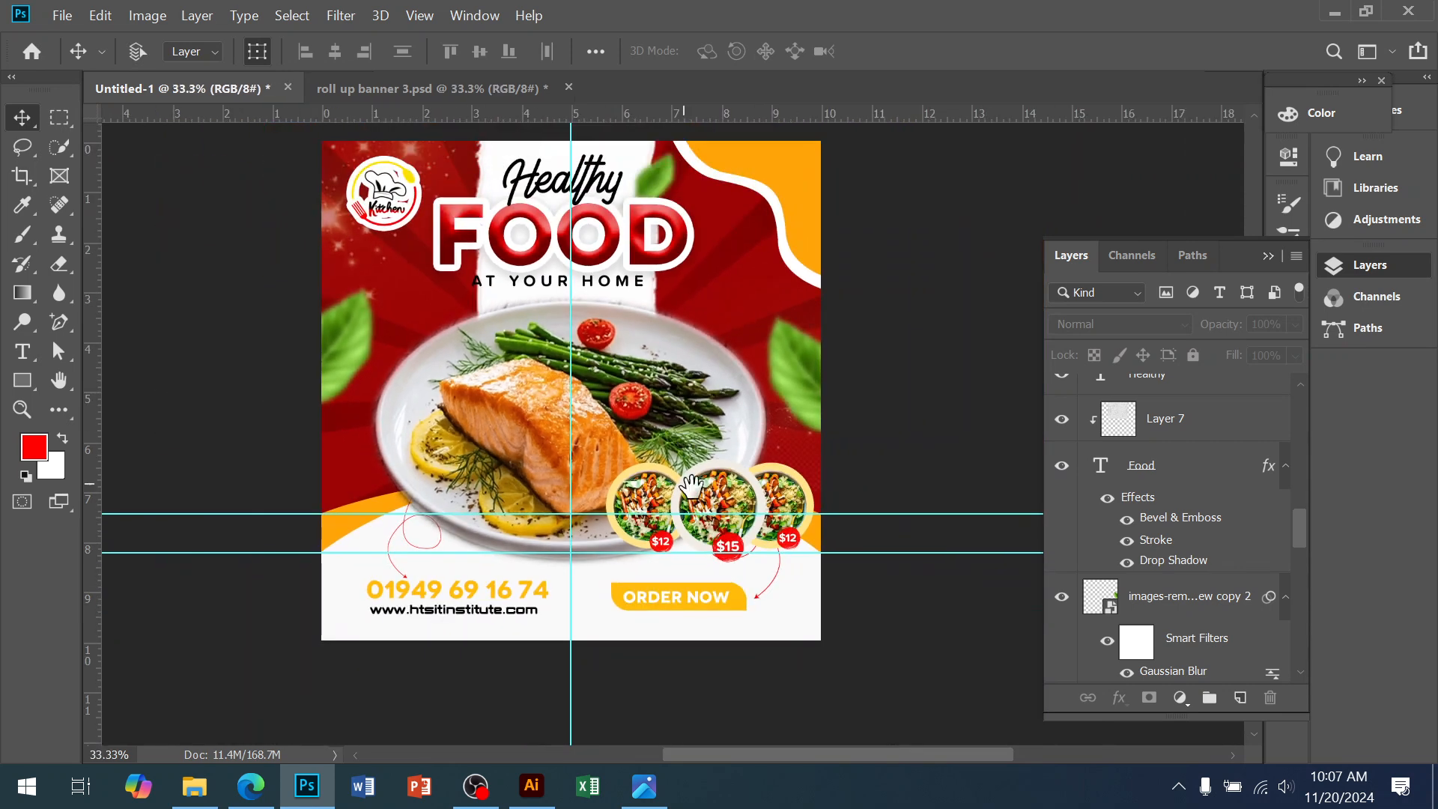
pyautogui.press('ctrl')
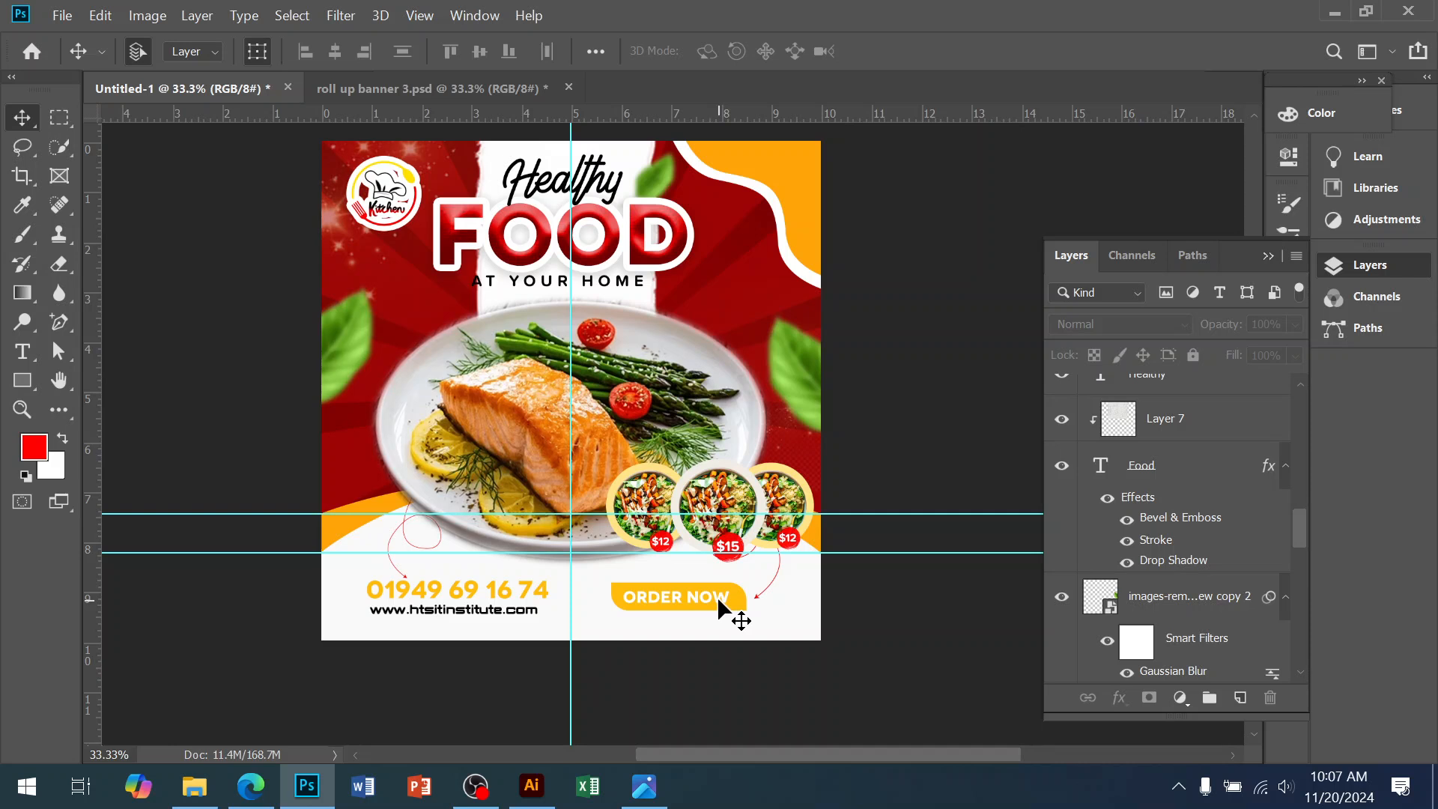
pyautogui.moveTo(676, 532); pyautogui.dragTo(731, 597)
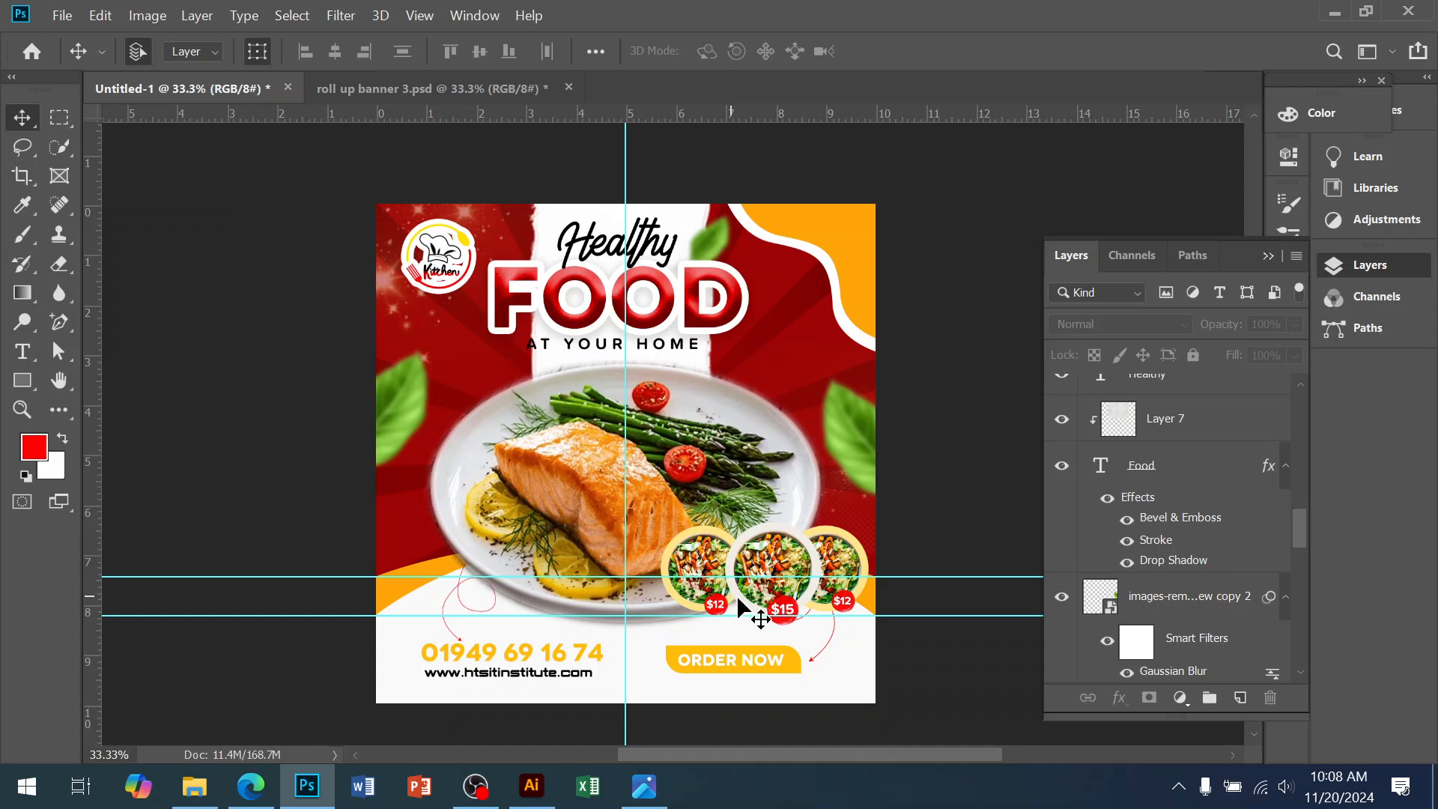
# Change the Color Fill 1 background layer's colour to #780707
pyautogui.scroll(-10, 1210, 585)
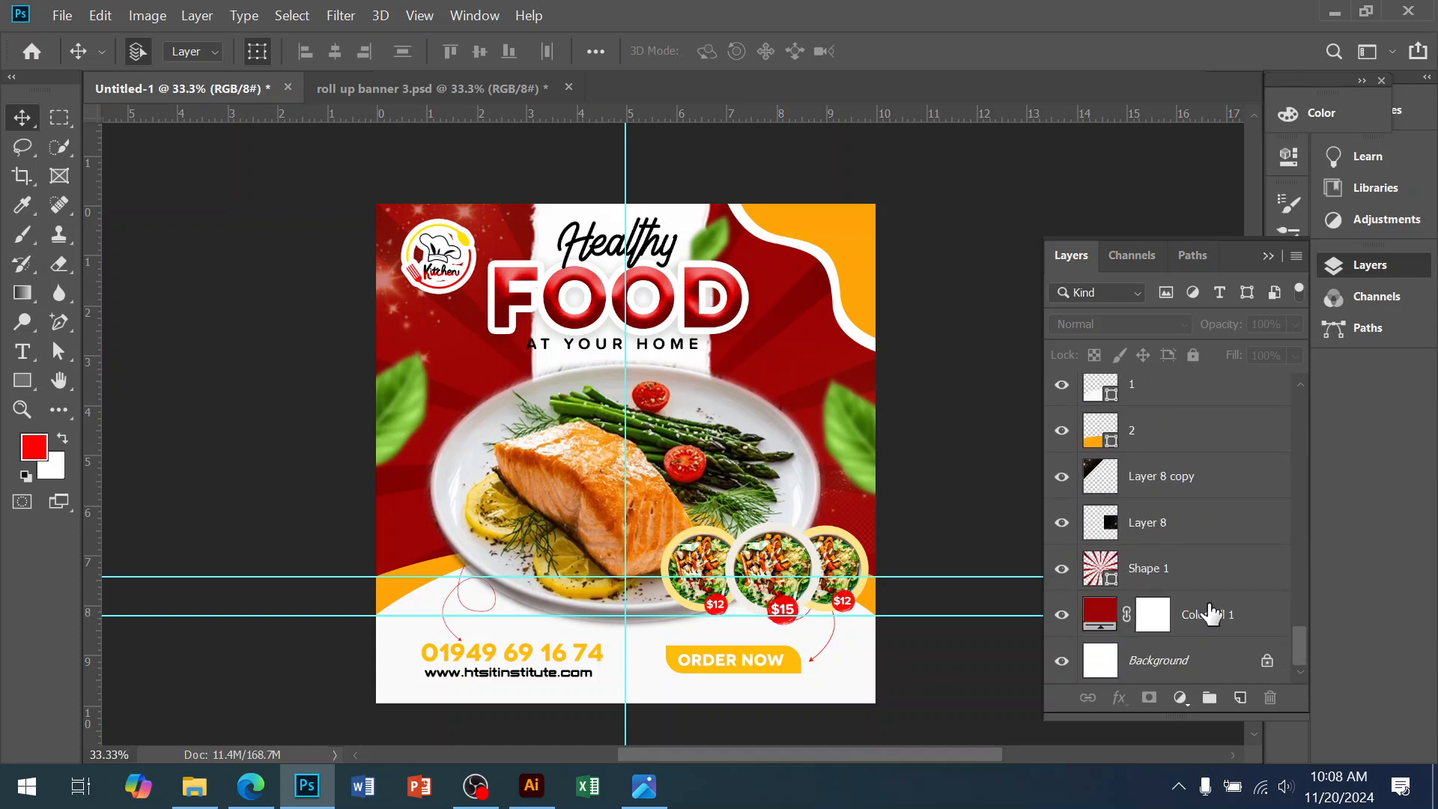
pyautogui.click(1107, 625)
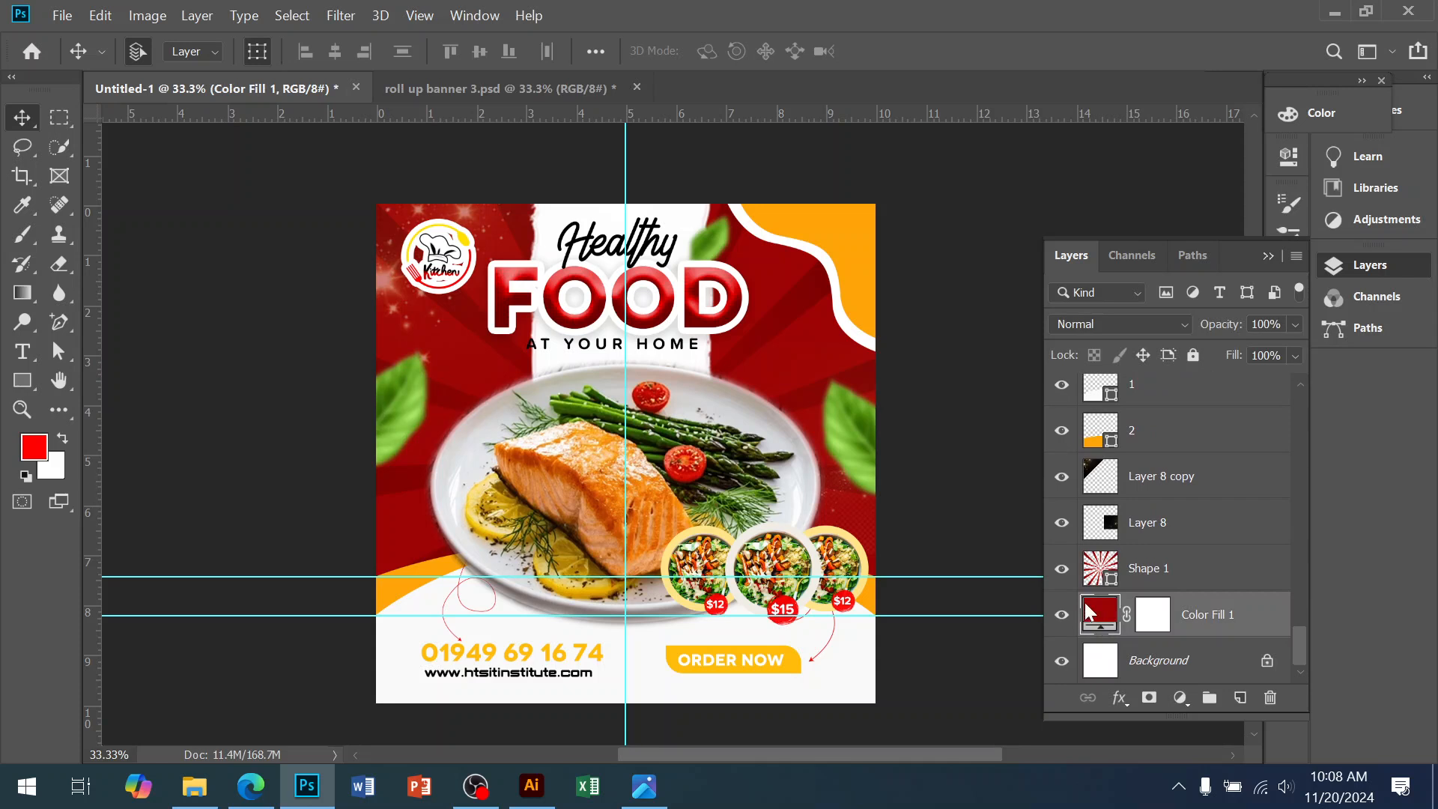
pyautogui.doubleClick(1103, 615)
pyautogui.click(1114, 305)
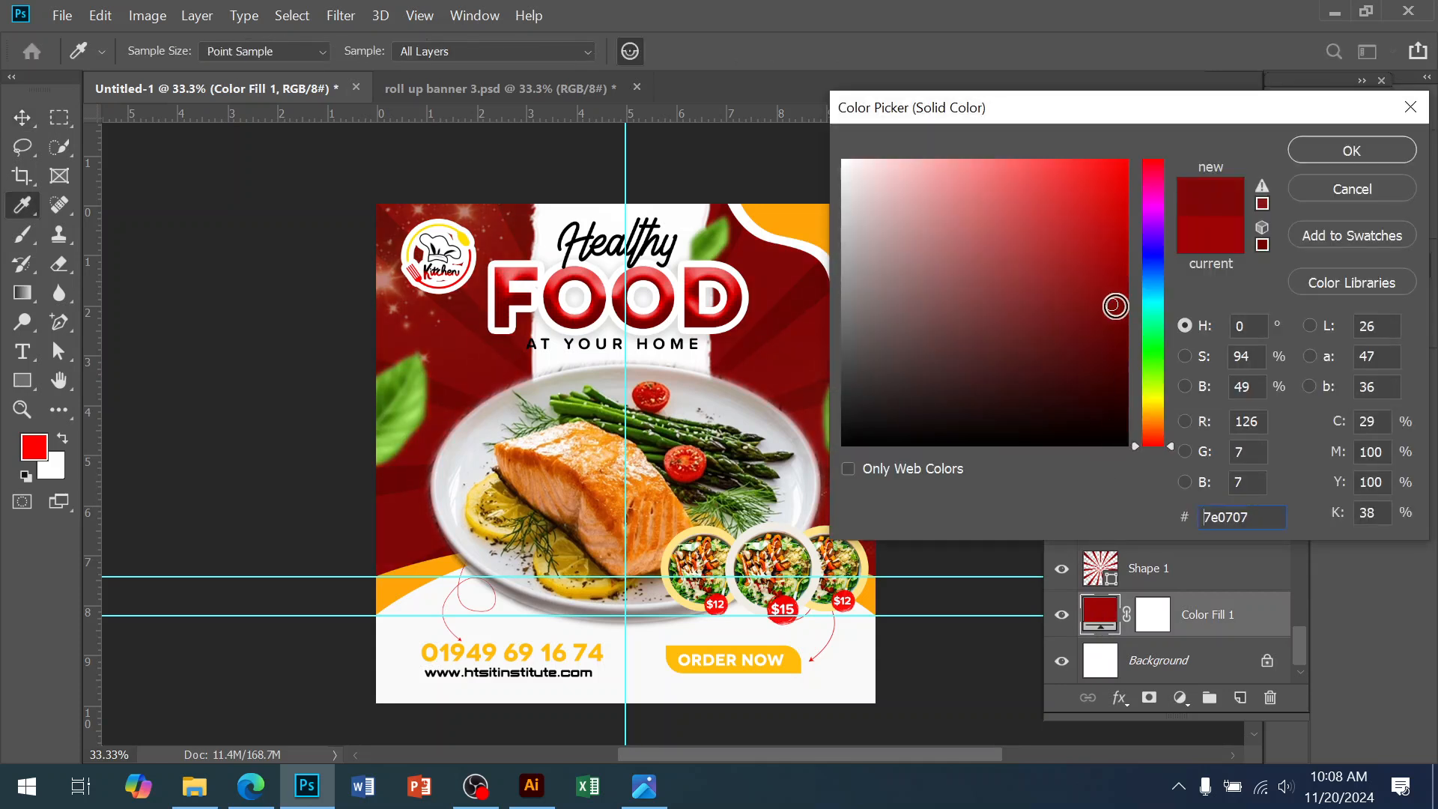
pyautogui.moveTo(1115, 305); pyautogui.dragTo(1124, 277)
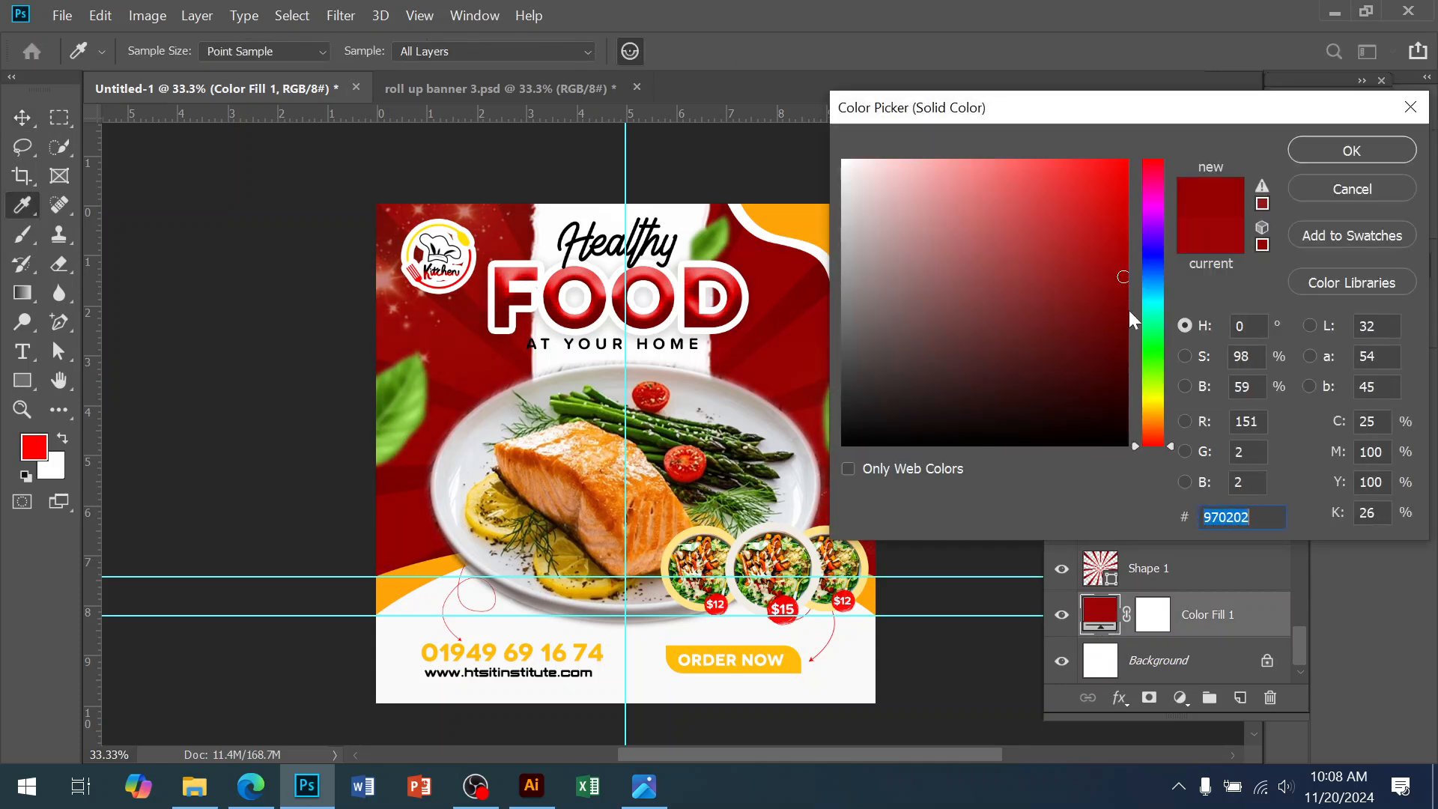
pyautogui.click(1135, 321)
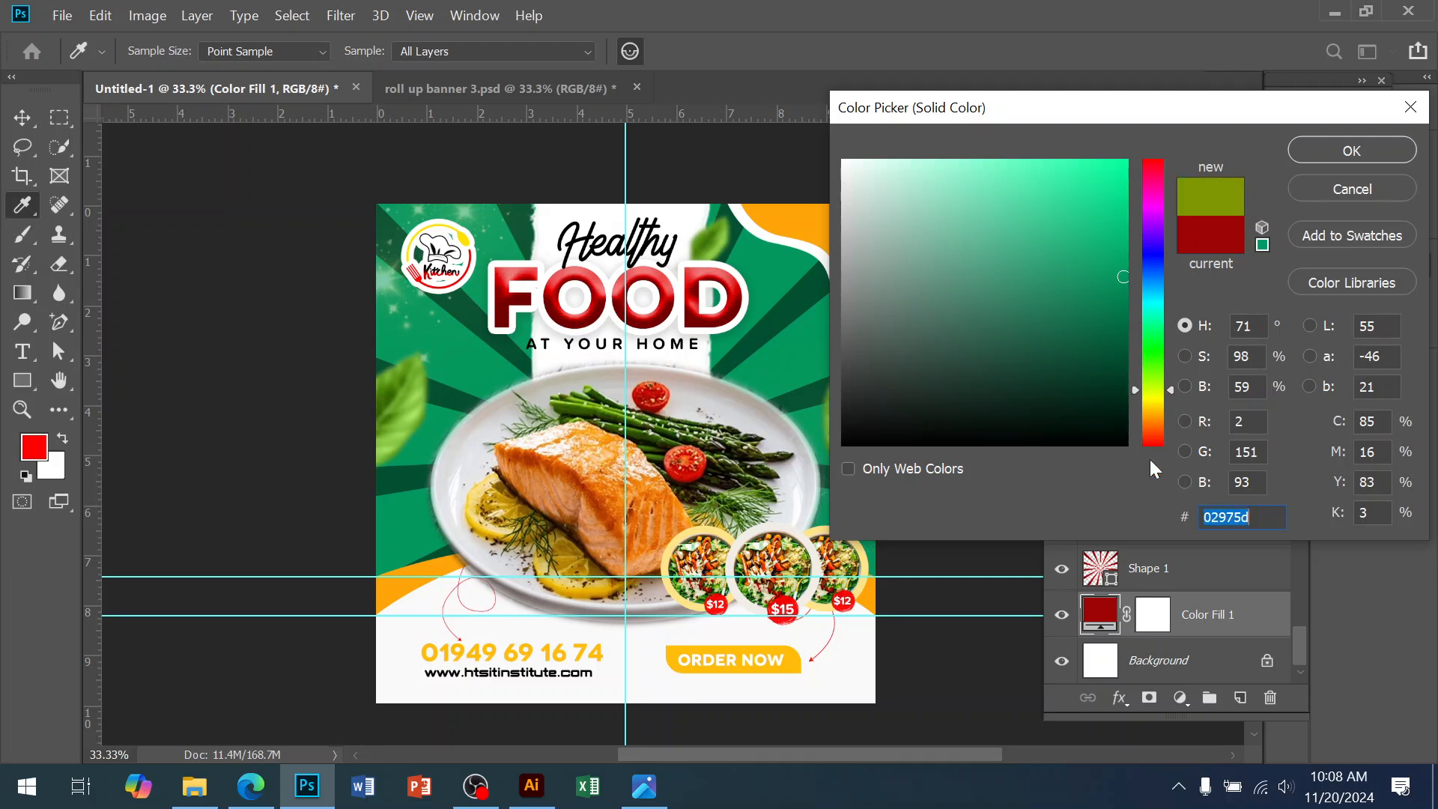
pyautogui.moveTo(1154, 438); pyautogui.dragTo(1144, 425)
pyautogui.moveTo(1119, 320); pyautogui.dragTo(1111, 311)
pyautogui.click(1323, 159)
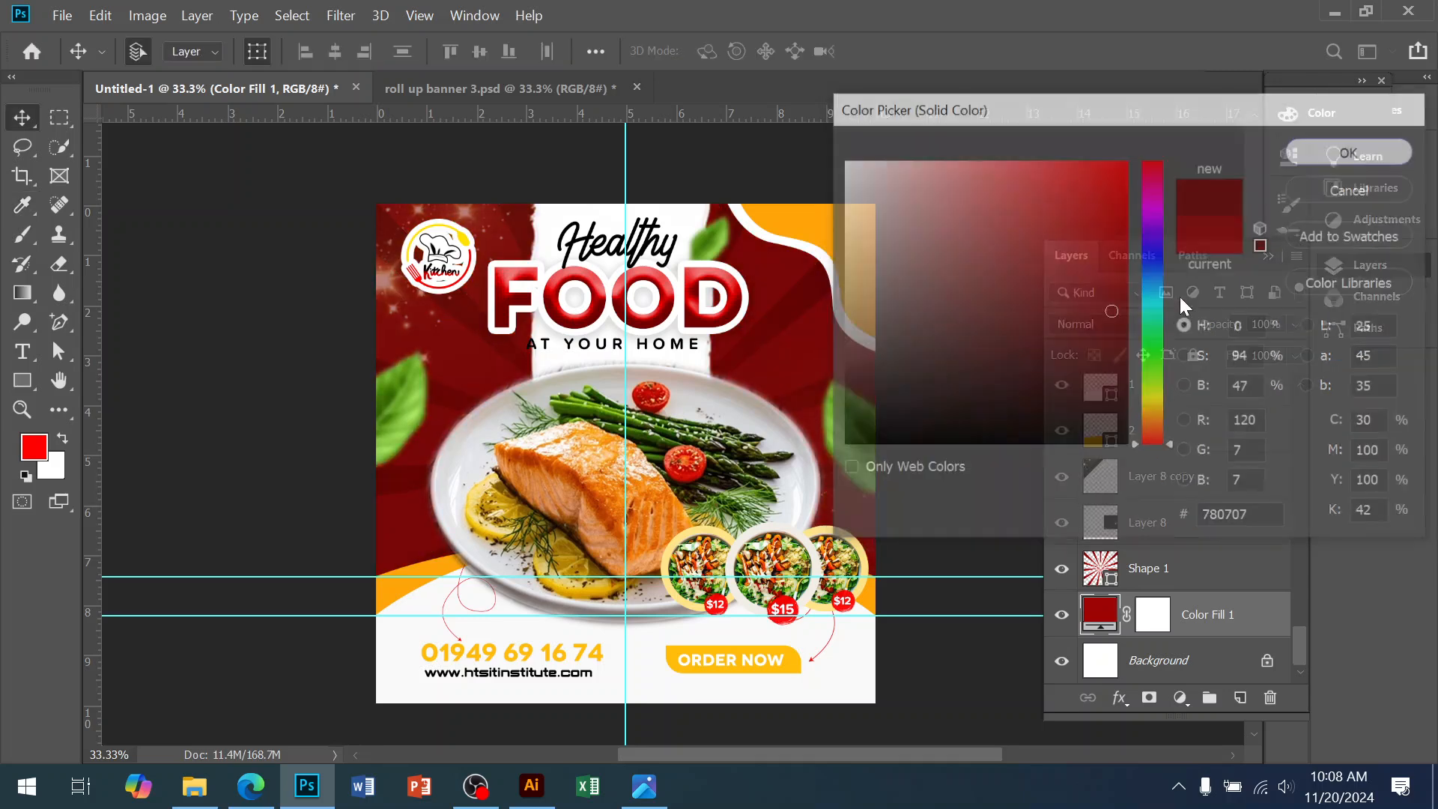
pyautogui.click(943, 508)
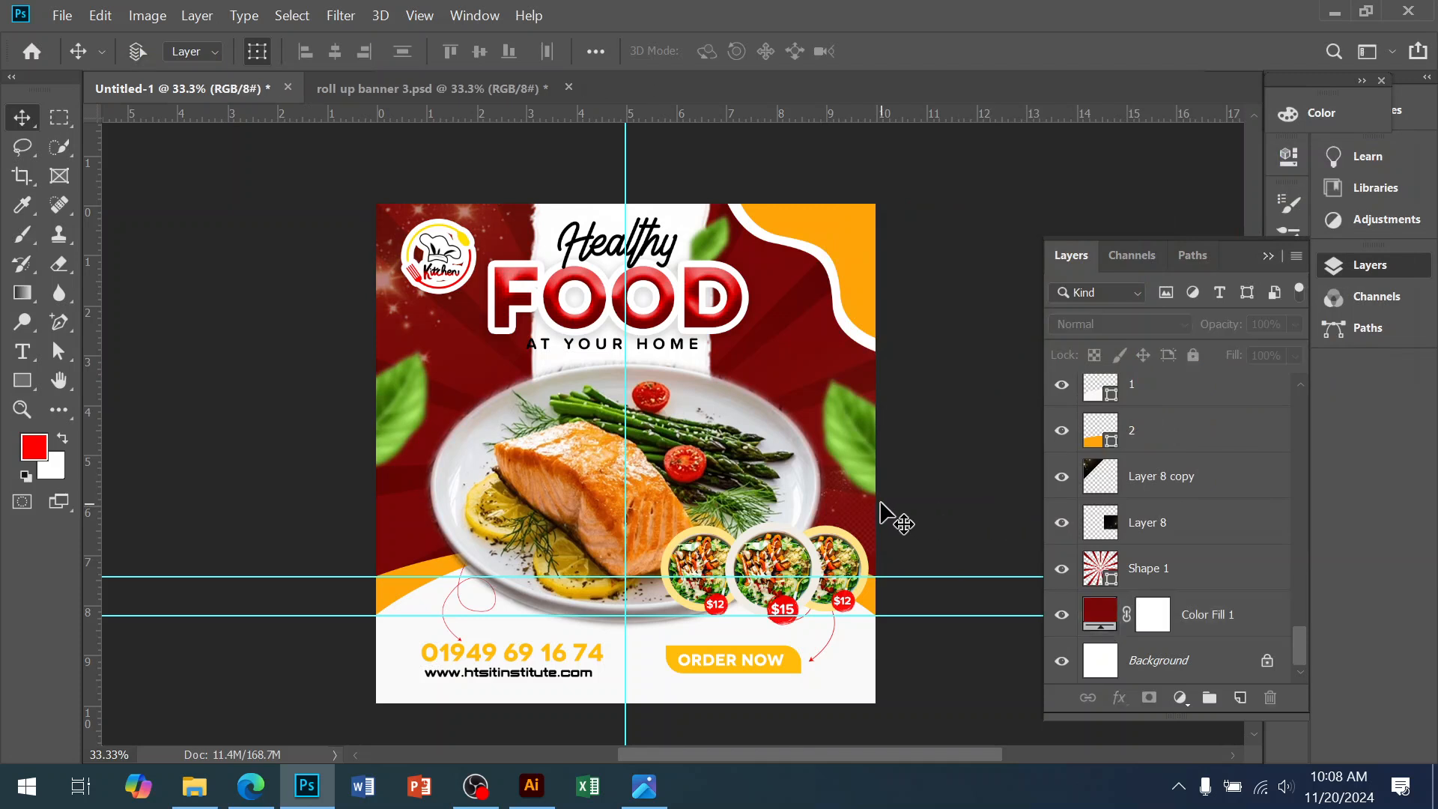
pyautogui.moveTo(883, 514); pyautogui.dragTo(914, 491)
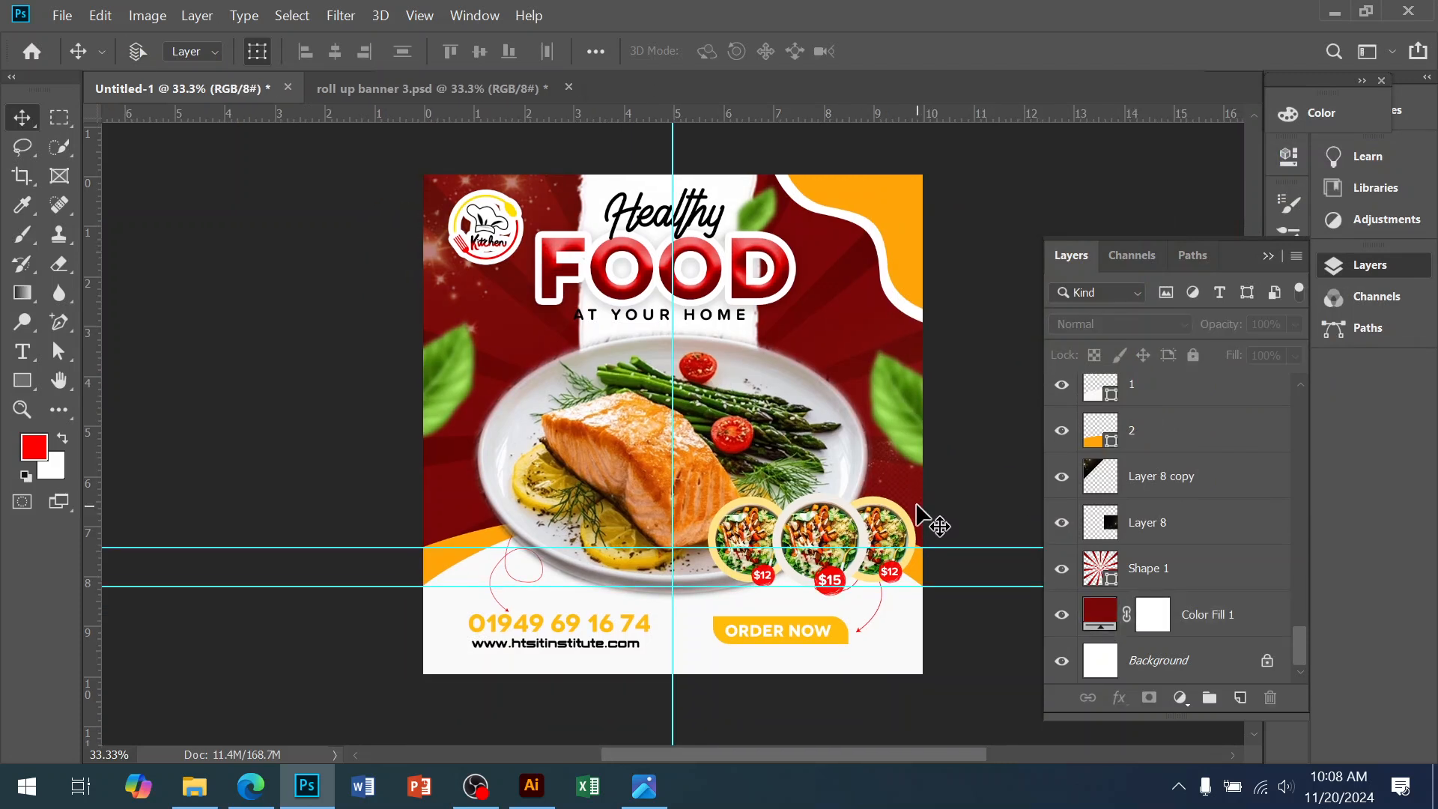
# Save the poster to the Desktop as 30.psd in Photoshop format with layers kept
pyautogui.hotkey('ctrl', 'shift', 's')
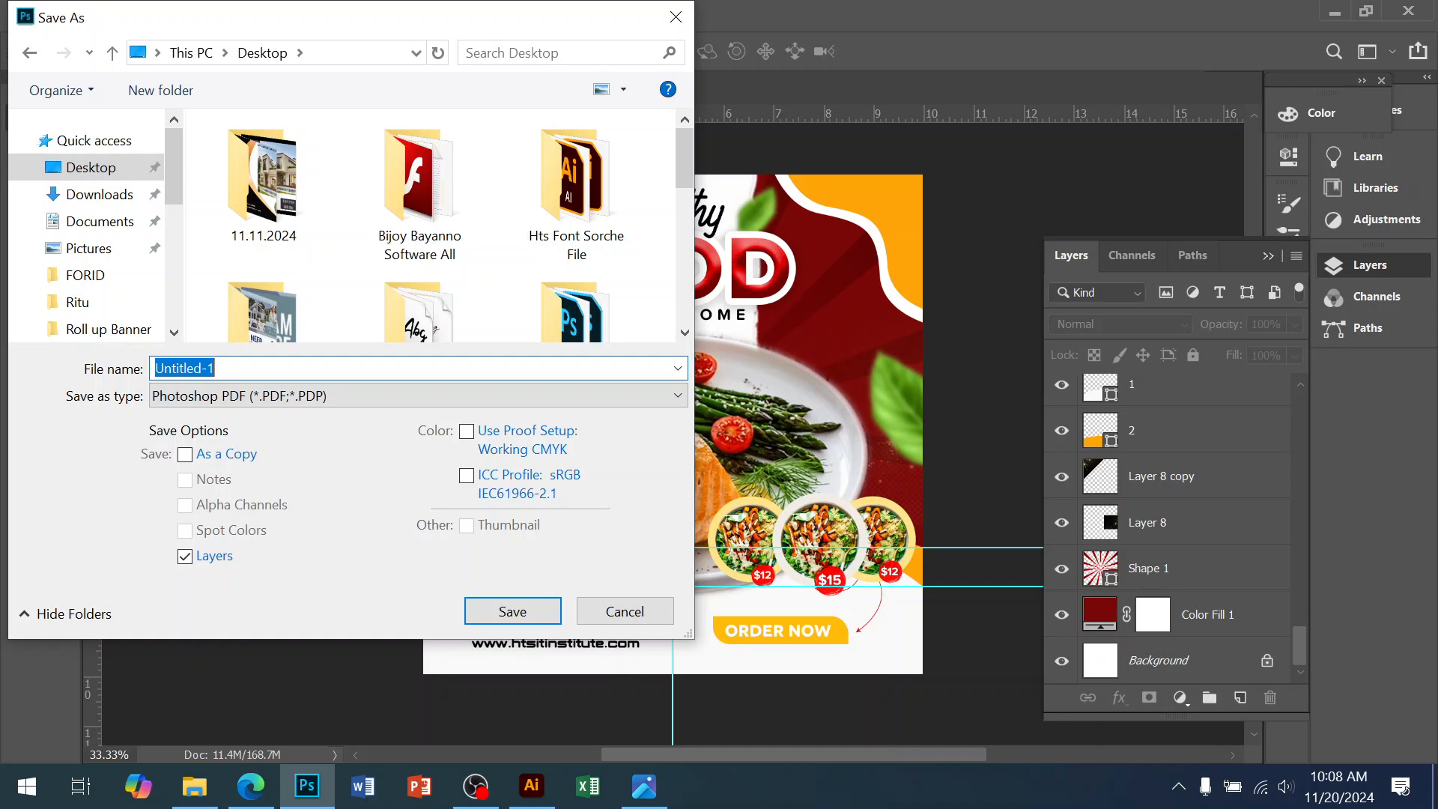
pyautogui.click(587, 615)
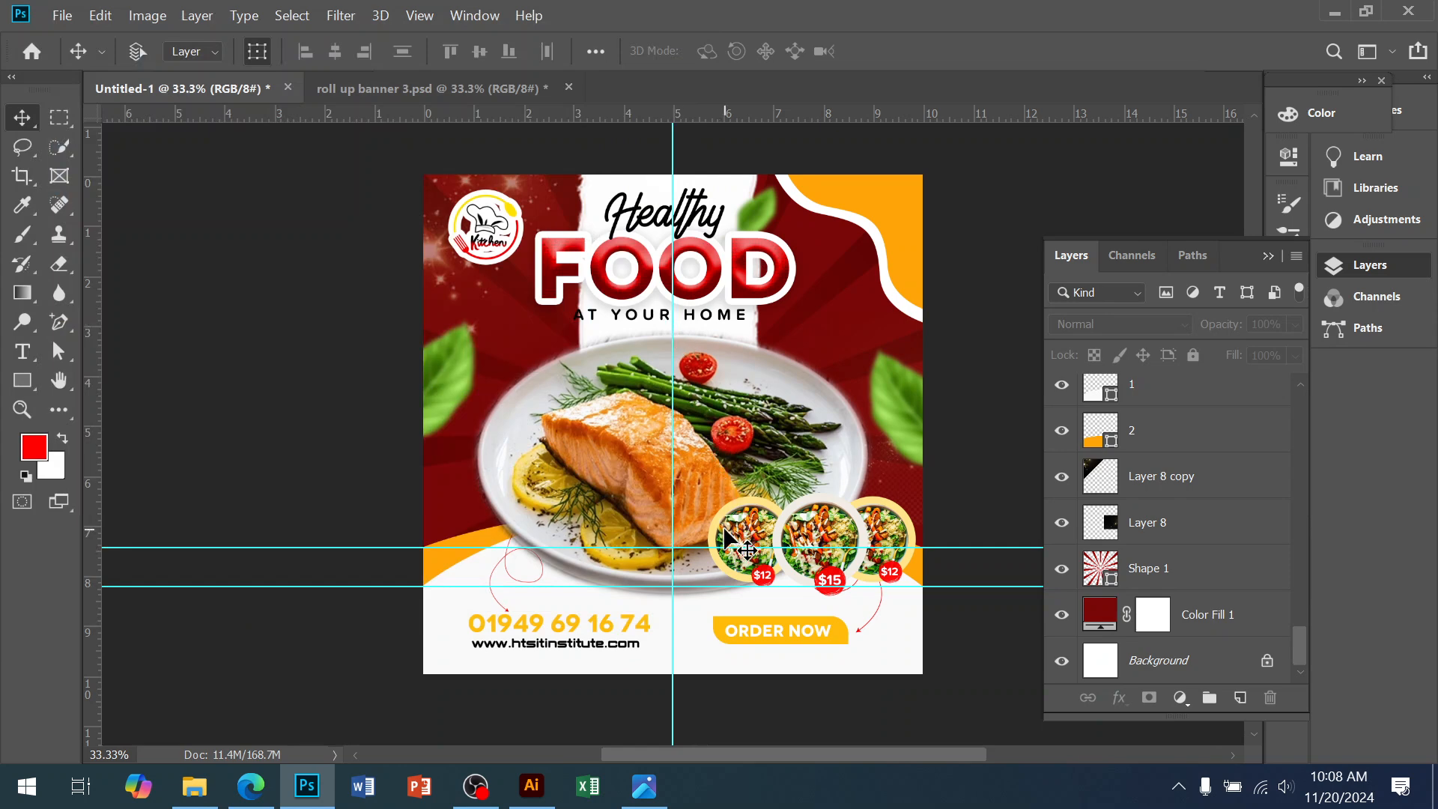
pyautogui.hotkey('ctrl', 'shift', 's')
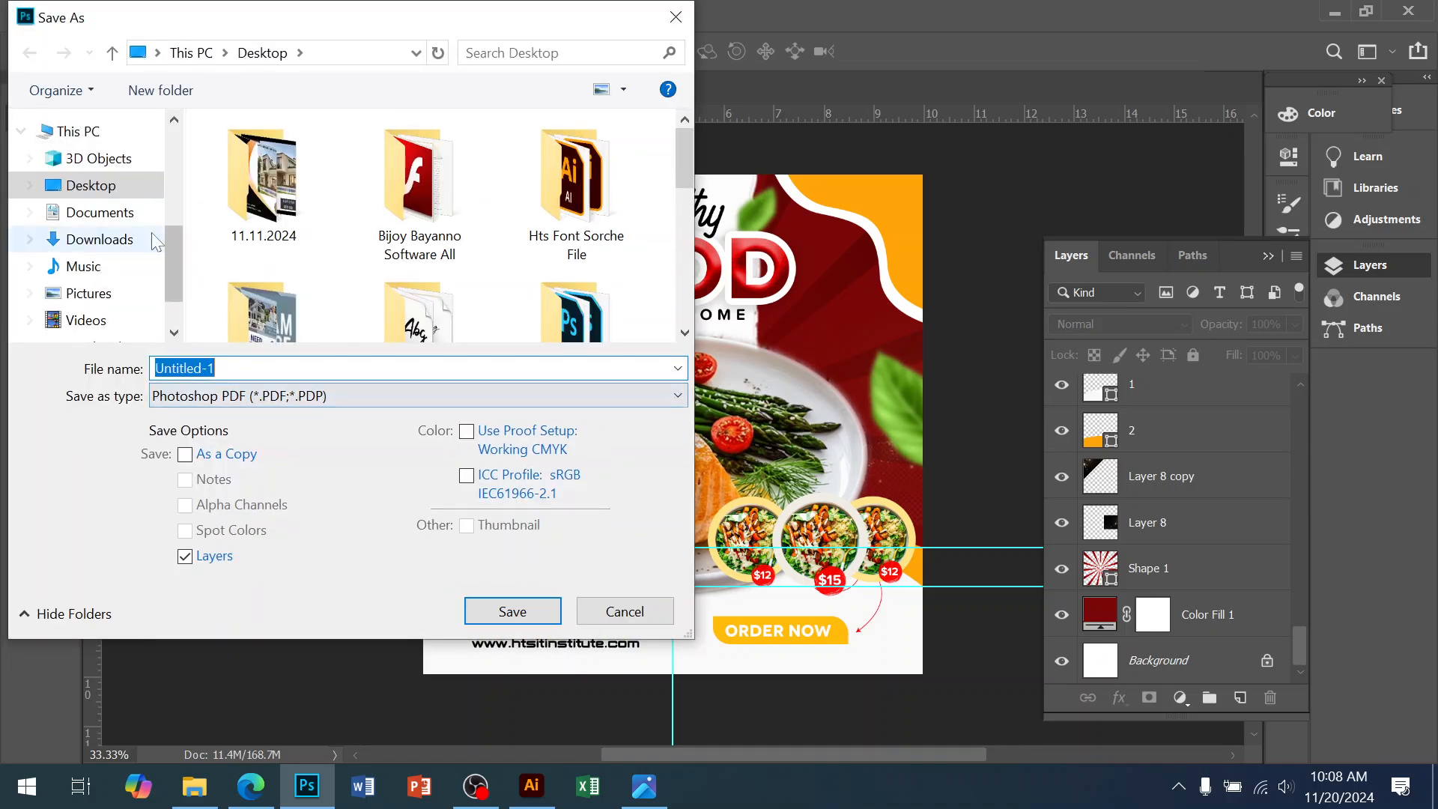
pyautogui.scroll(2, 155, 237)
pyautogui.click(90, 167)
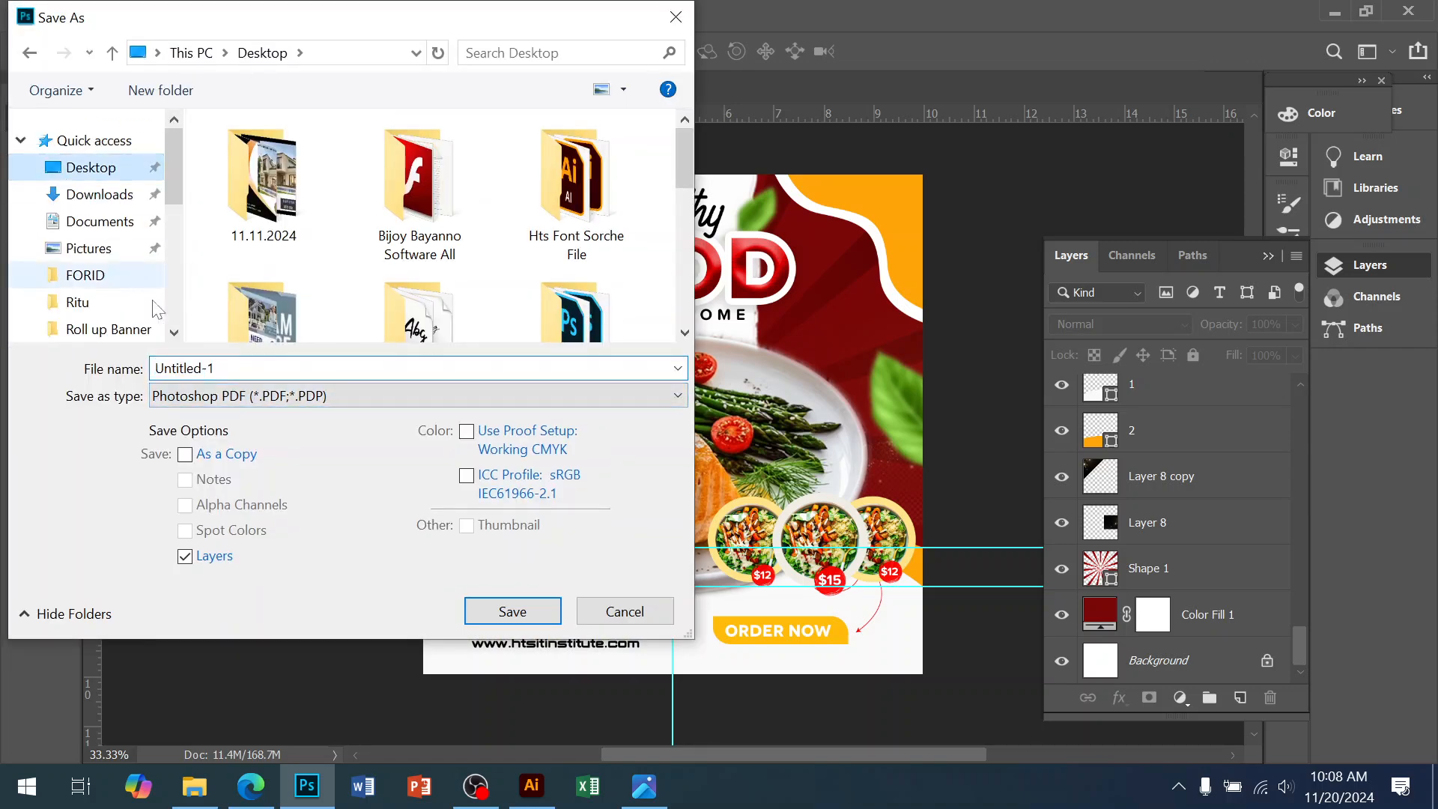
pyautogui.click(236, 391)
pyautogui.click(231, 370)
pyautogui.click(213, 393)
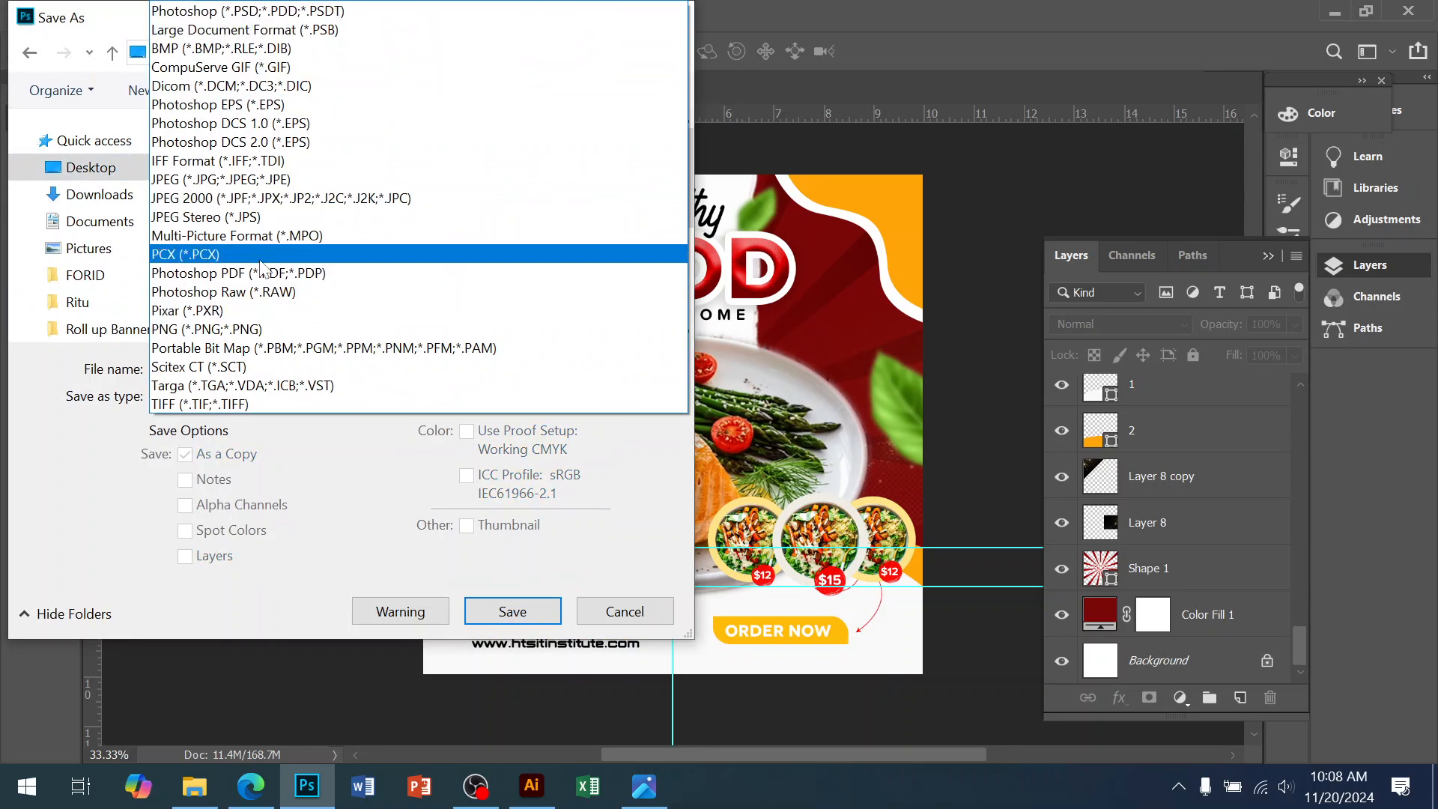
pyautogui.click(247, 10)
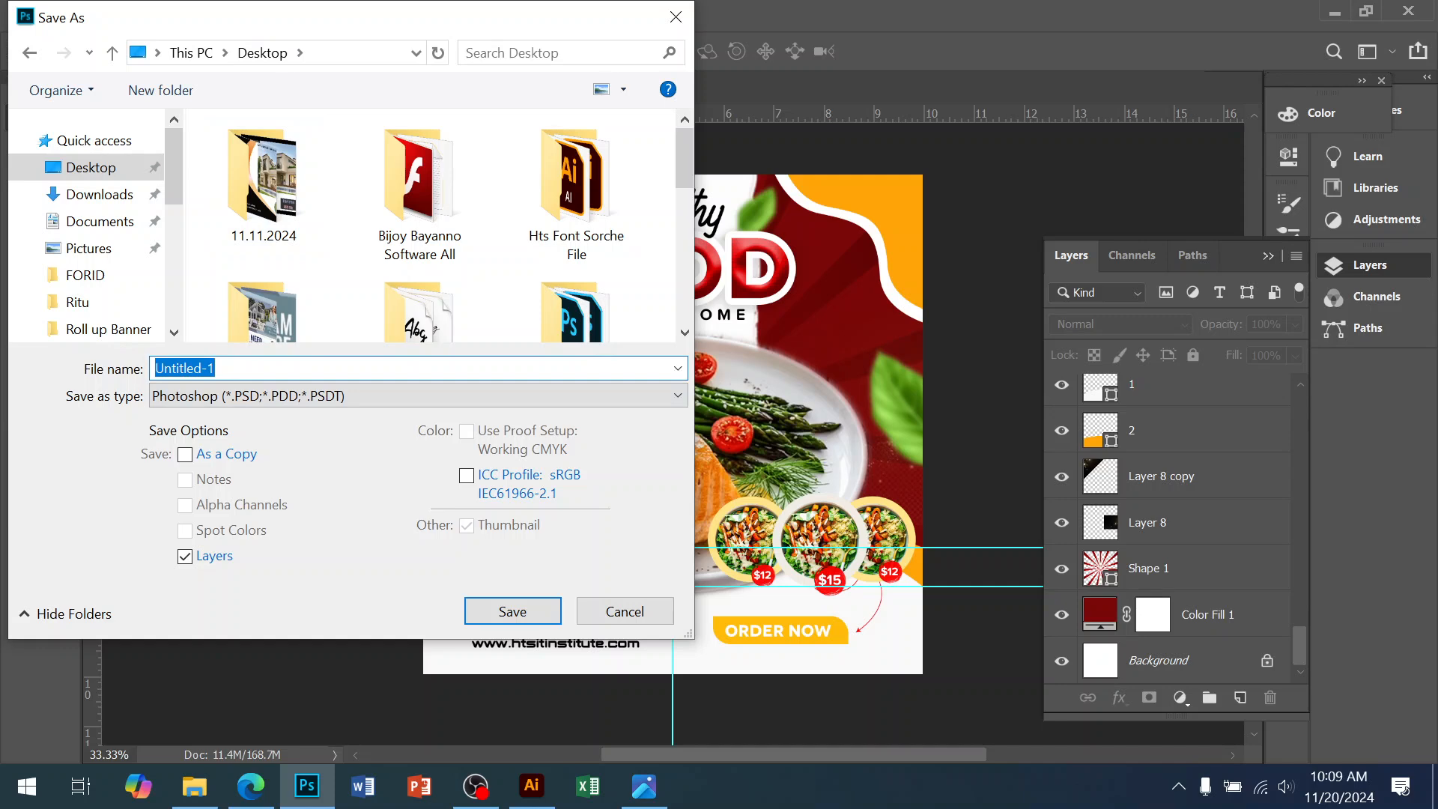
pyautogui.write('30')
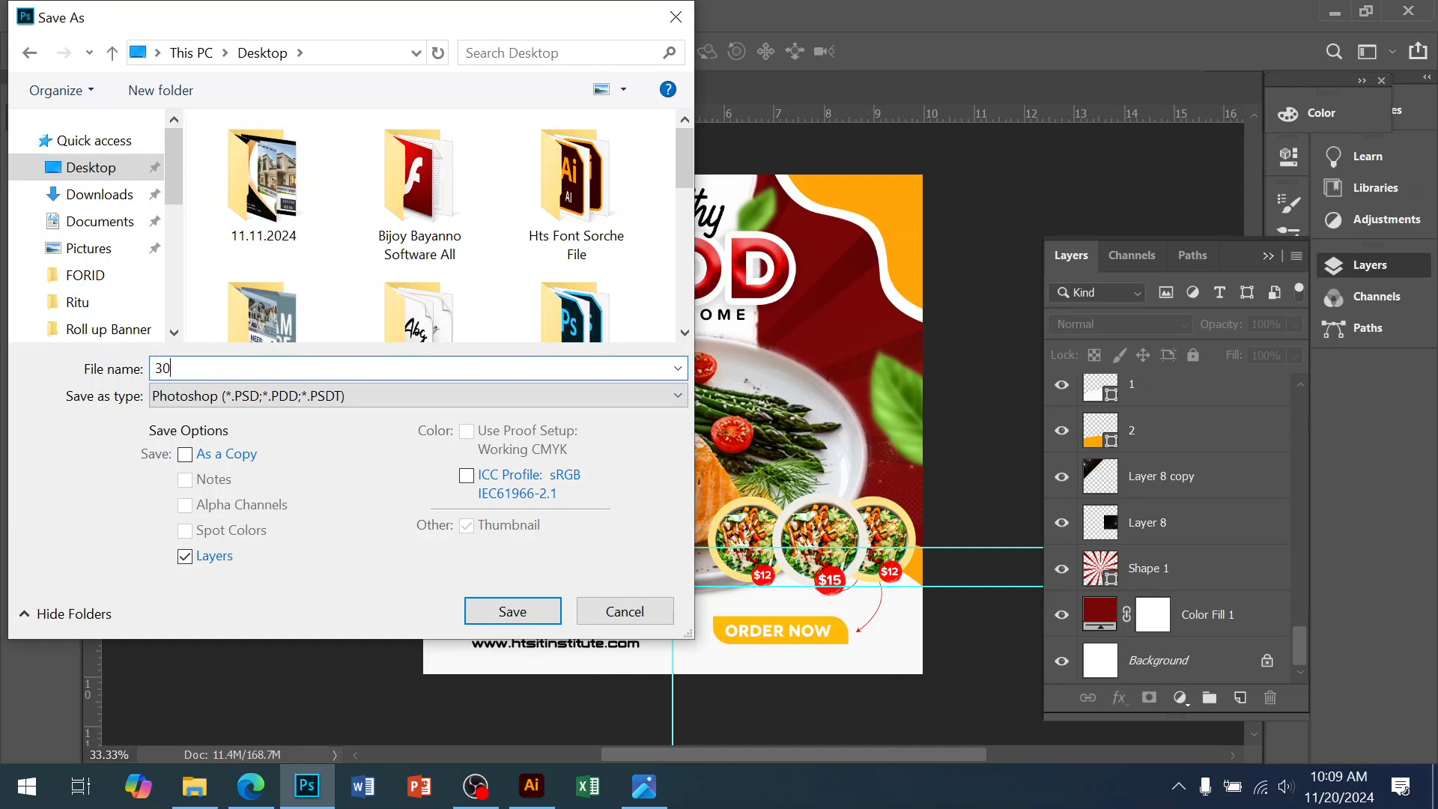
pyautogui.click(514, 618)
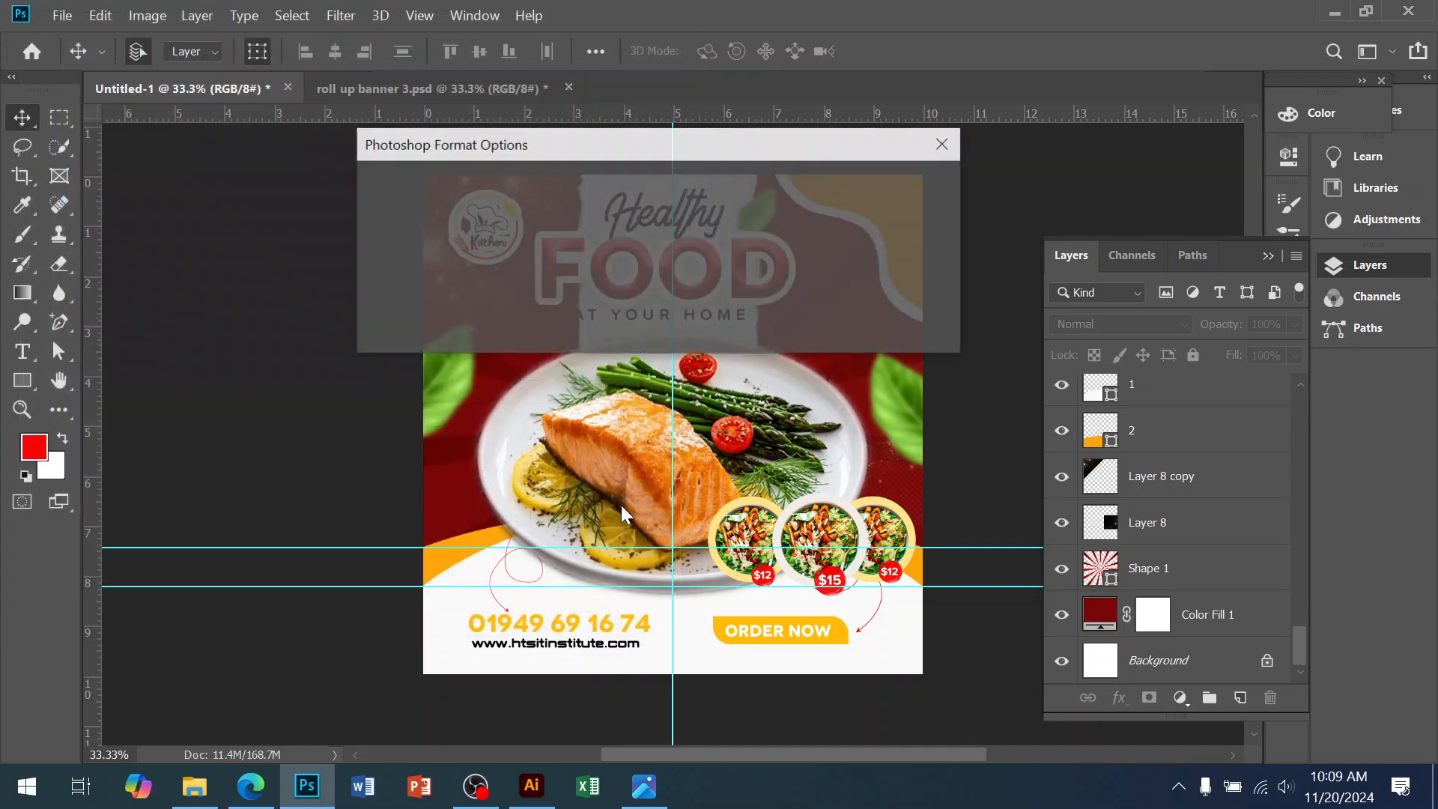
pyautogui.click(908, 192)
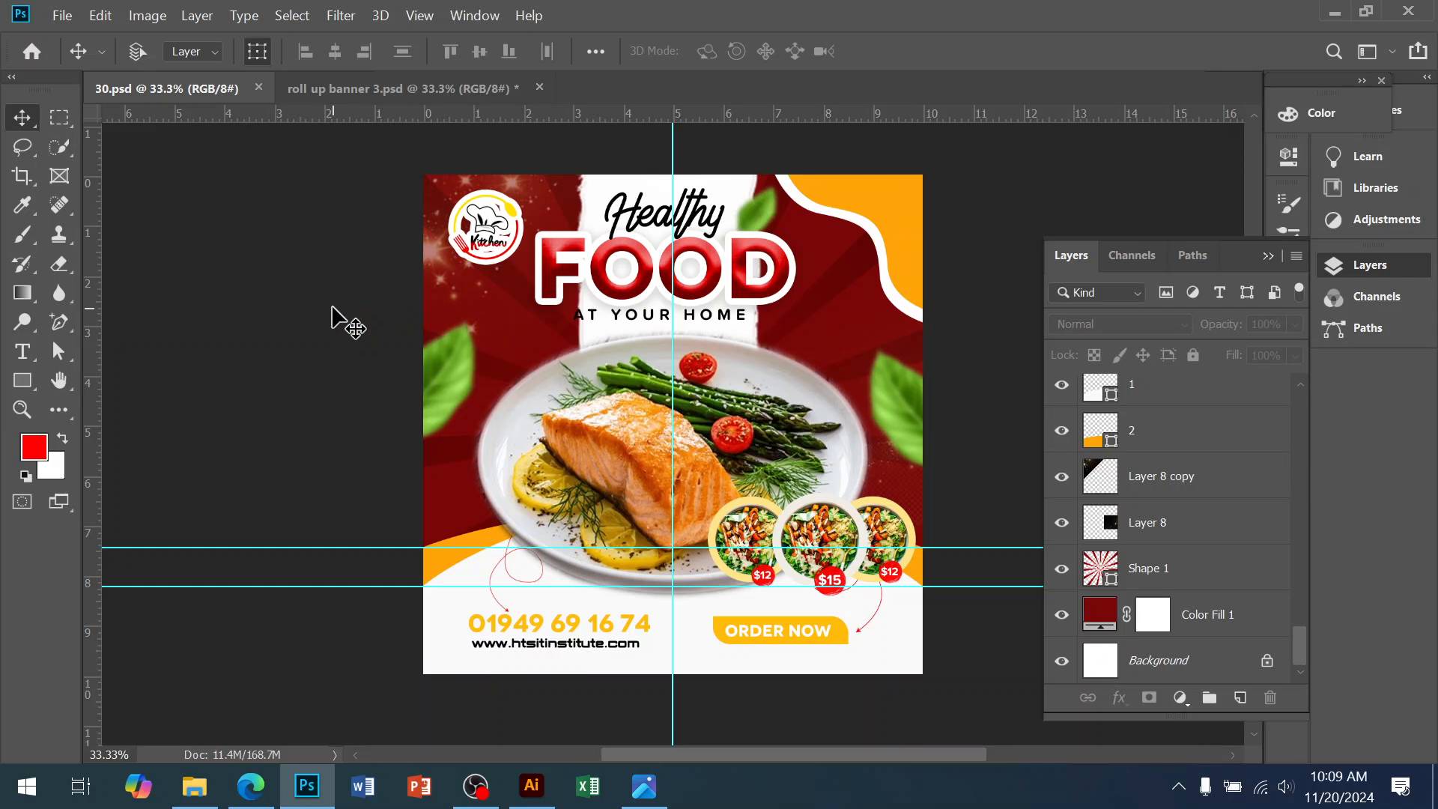
pyautogui.press('ctrl')
pyautogui.click(67, 16)
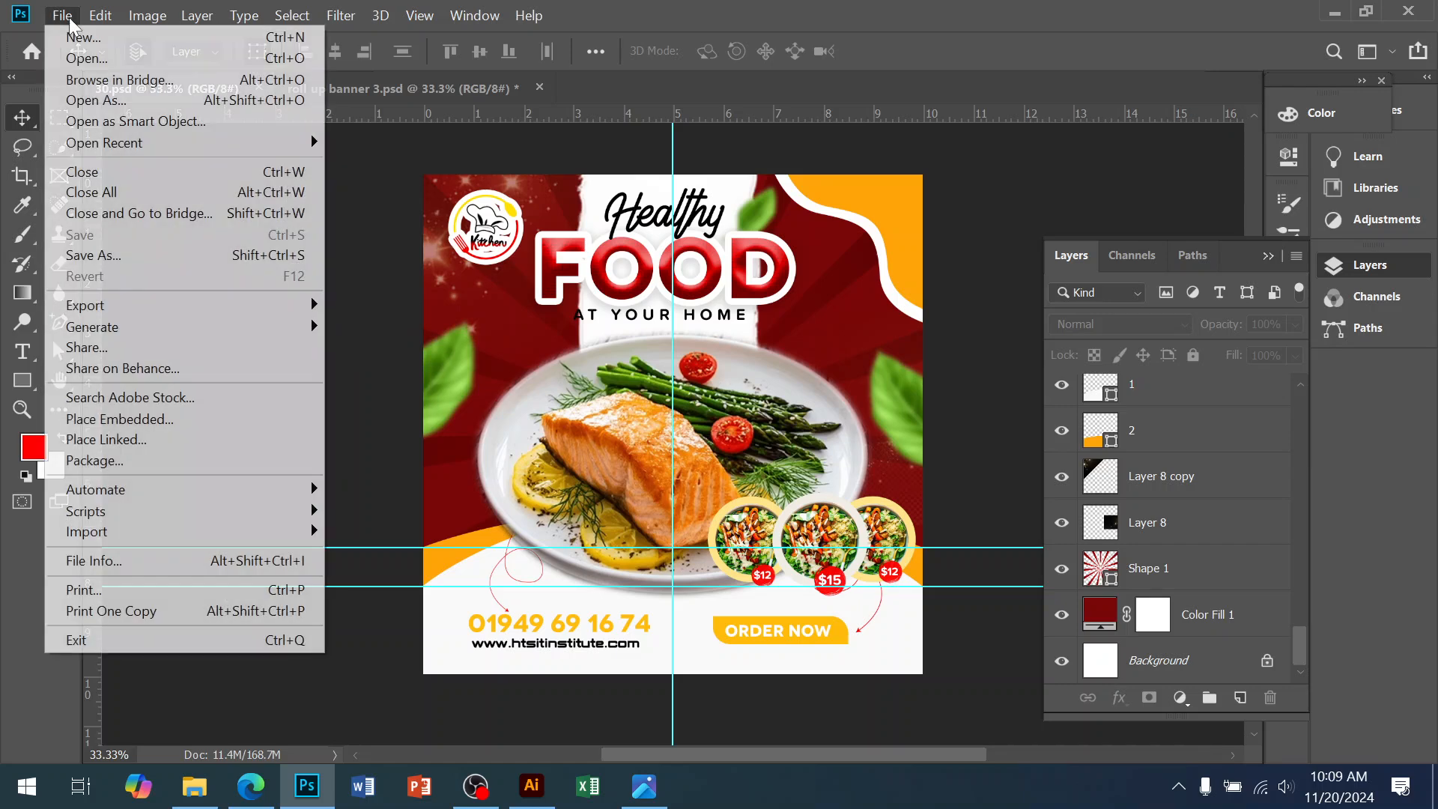
pyautogui.click(373, 403)
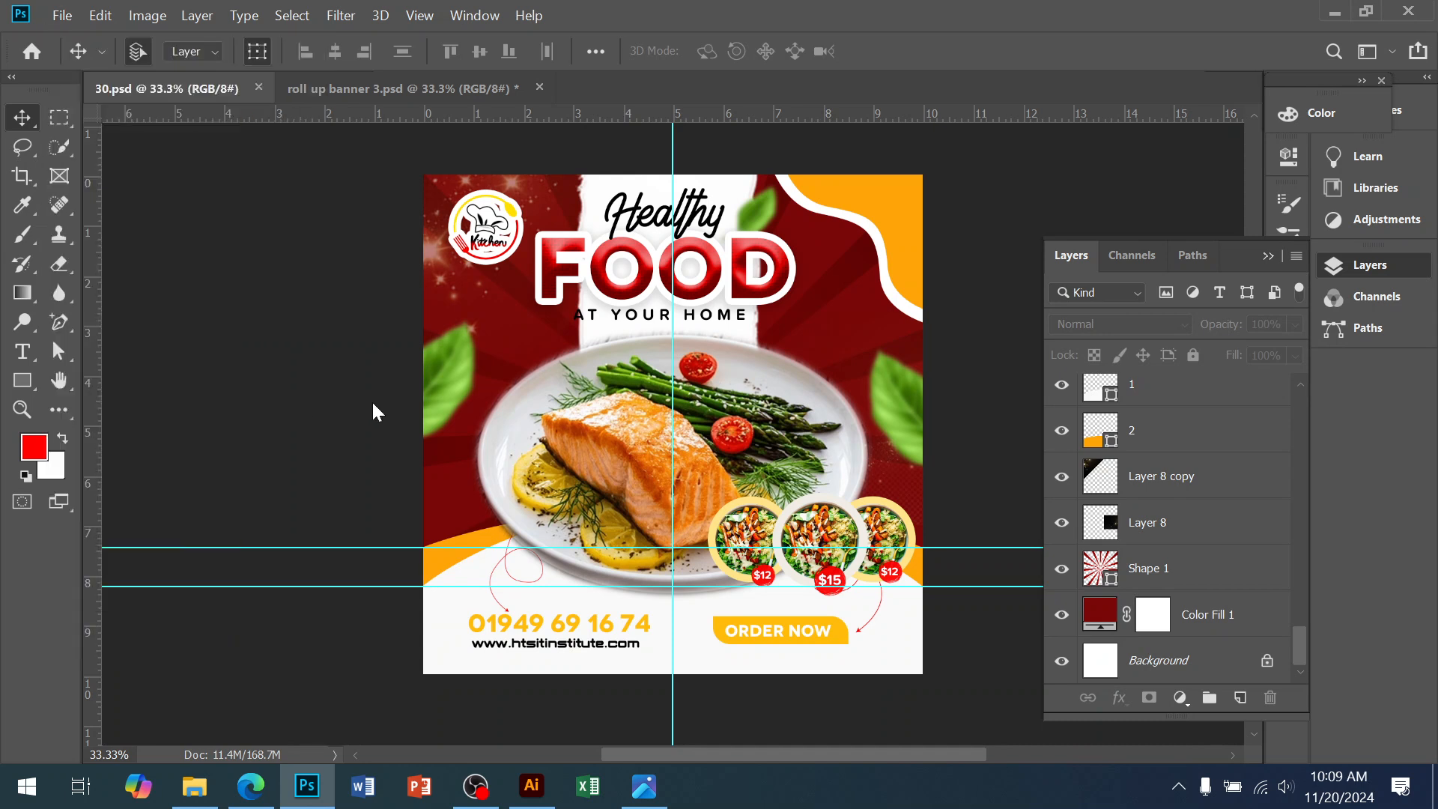
pyautogui.press('ctrl')
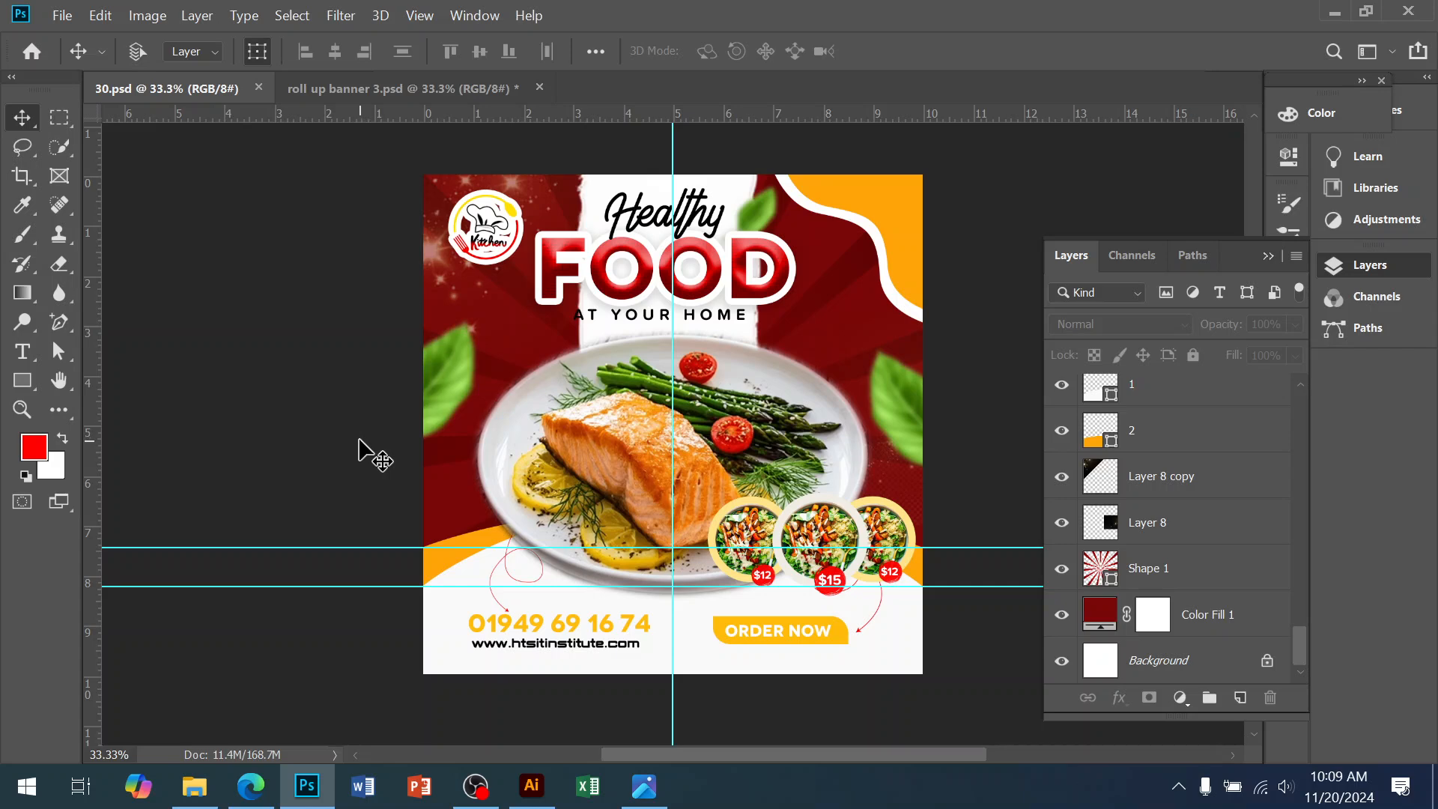